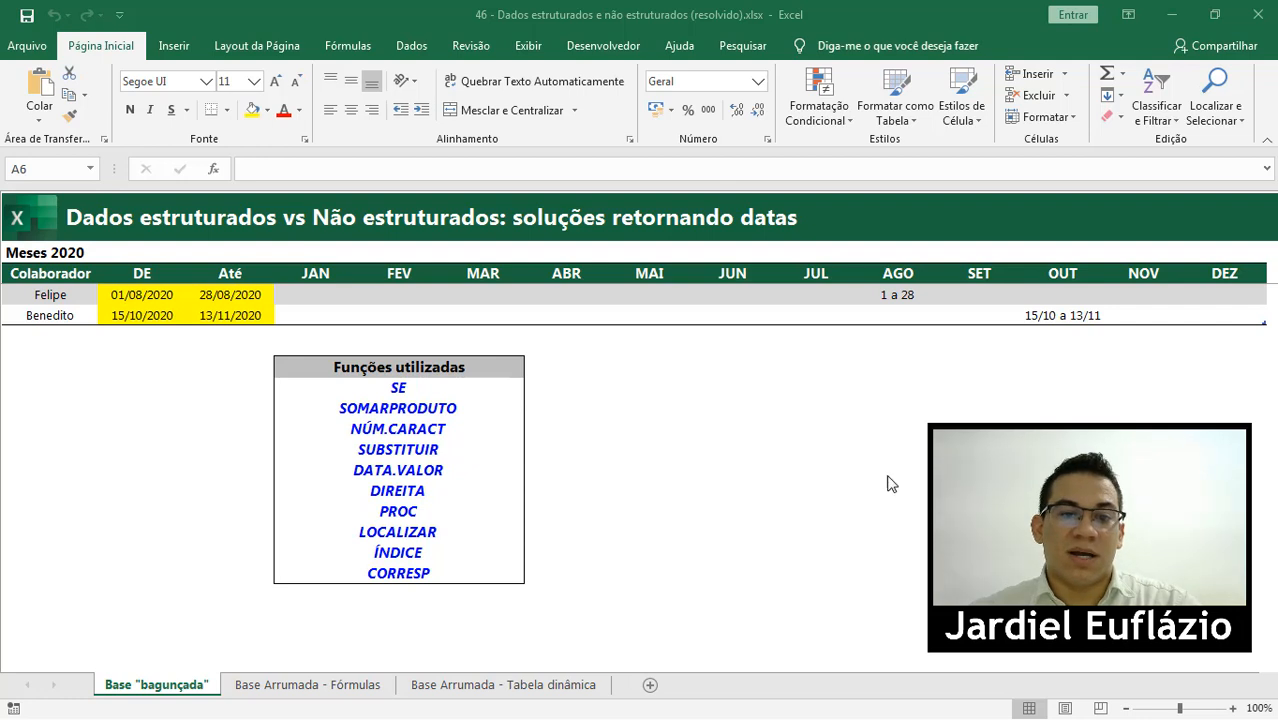
- Examine the collaborator rows, the JAN to DEZ columns and the yellow DE and Até cells on the Base "bagunçada" sheet
left_click(356, 407)
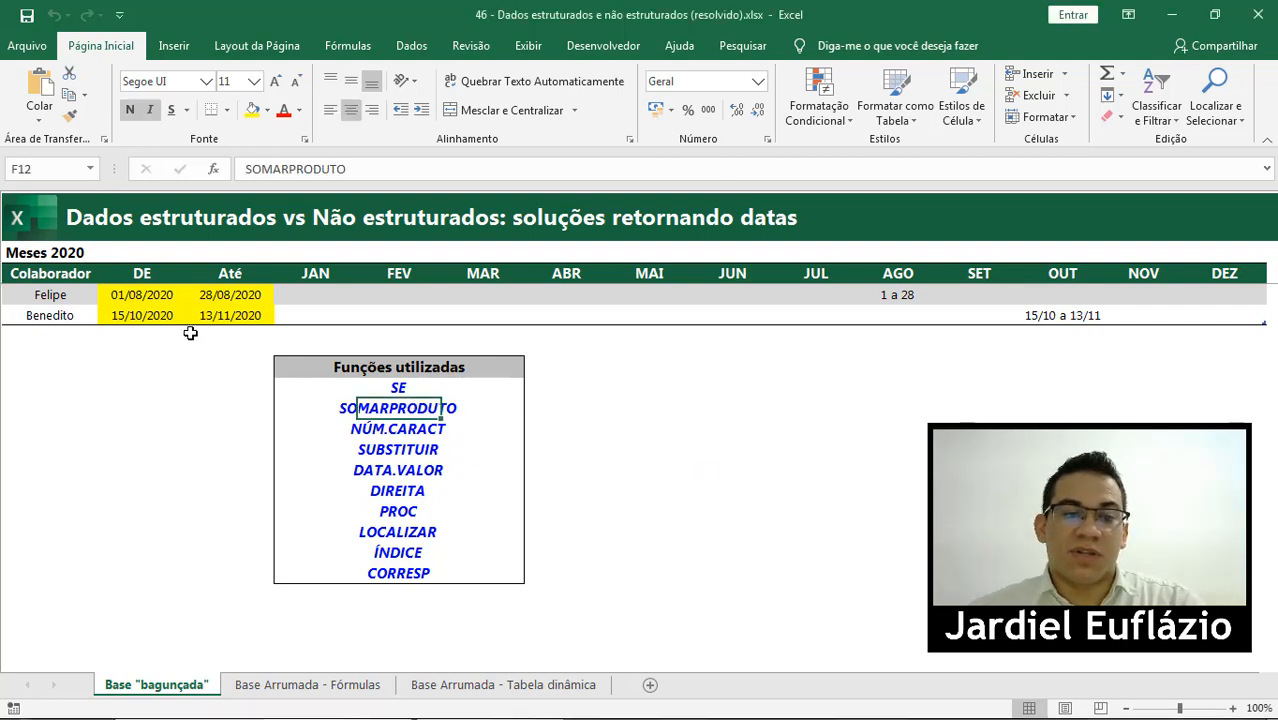
left_click(56, 295)
left_click(60, 315)
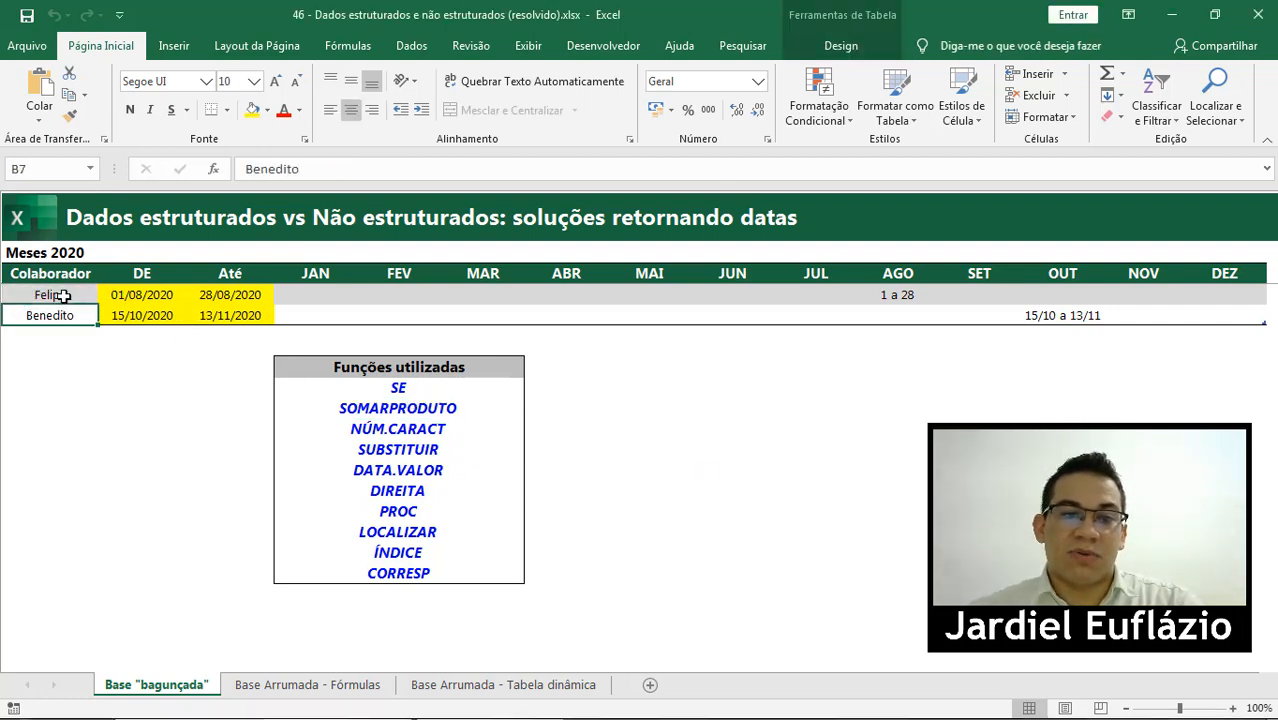
left_click(55, 295)
left_click(318, 276)
left_click_drag(398, 275, 1209, 311)
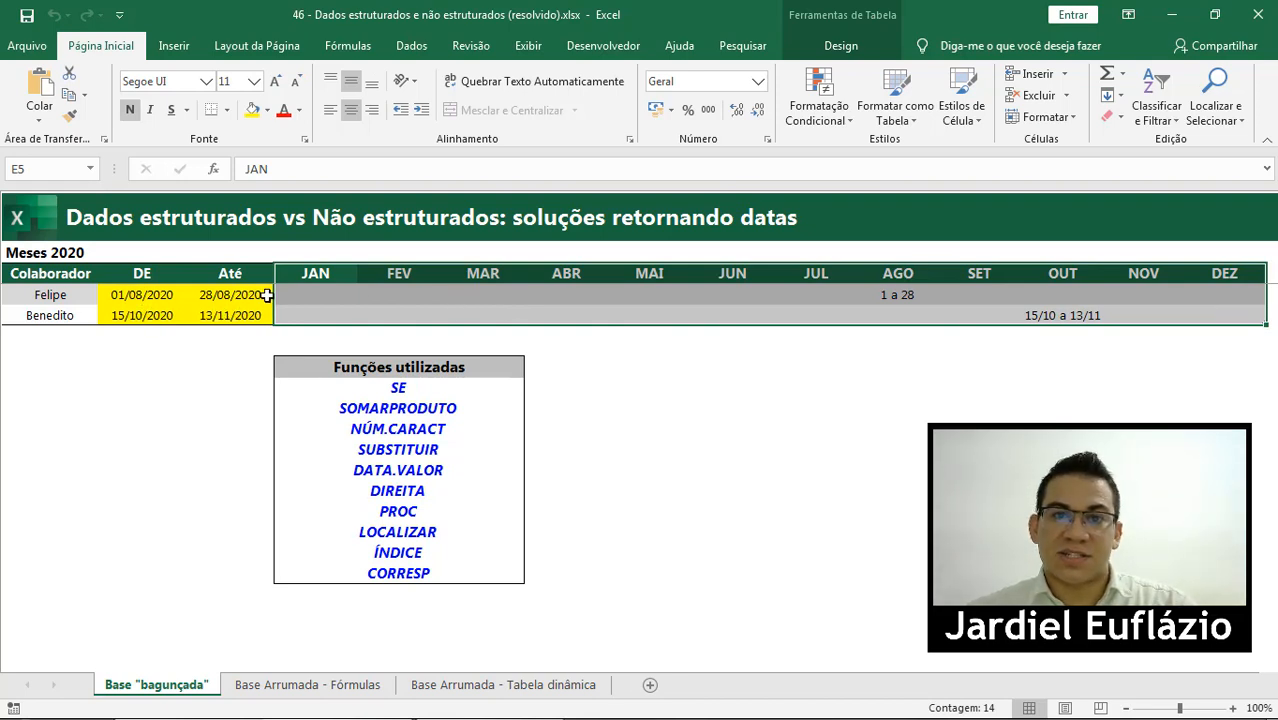
left_click(159, 299)
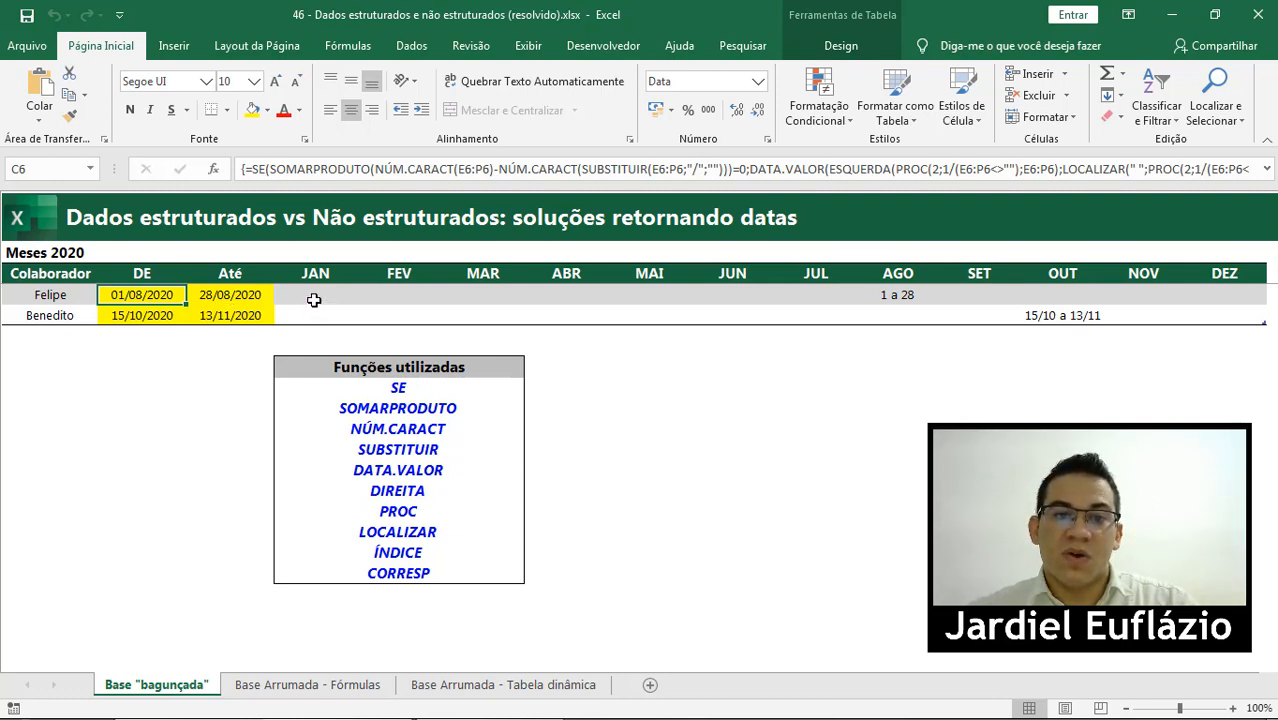
left_click_drag(307, 278, 1199, 306)
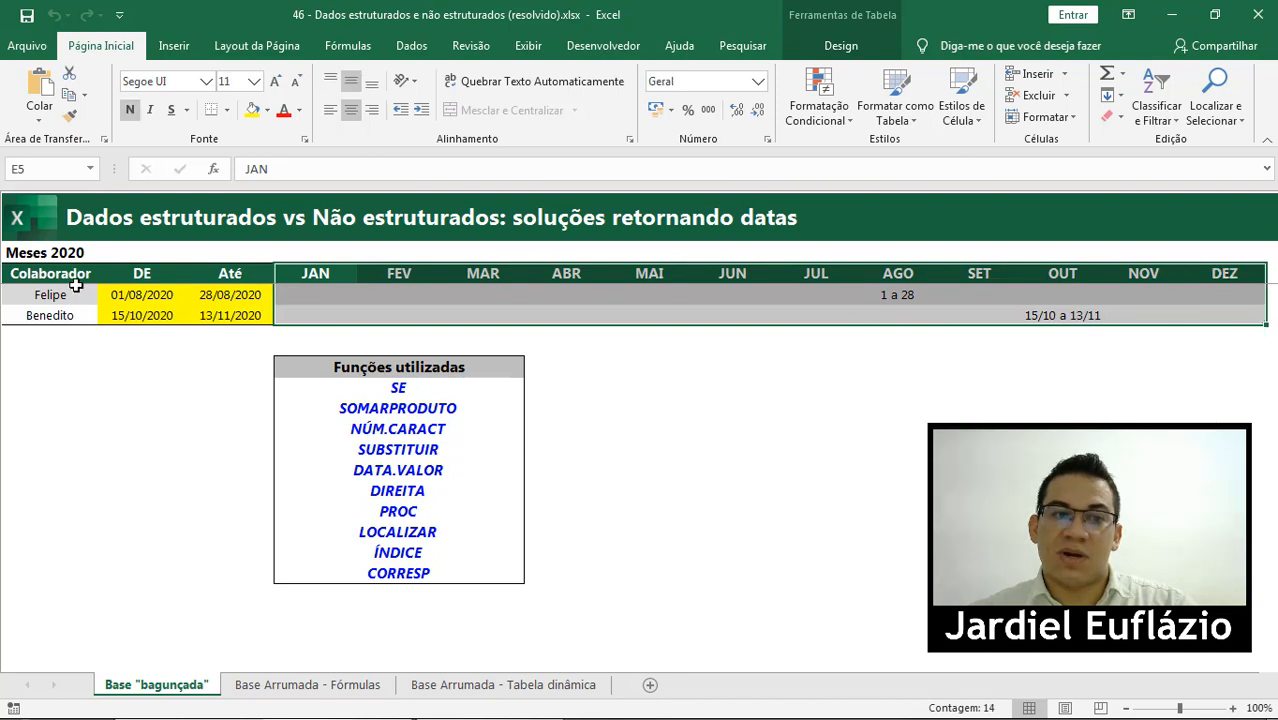
left_click_drag(160, 295, 245, 318)
left_click(353, 311)
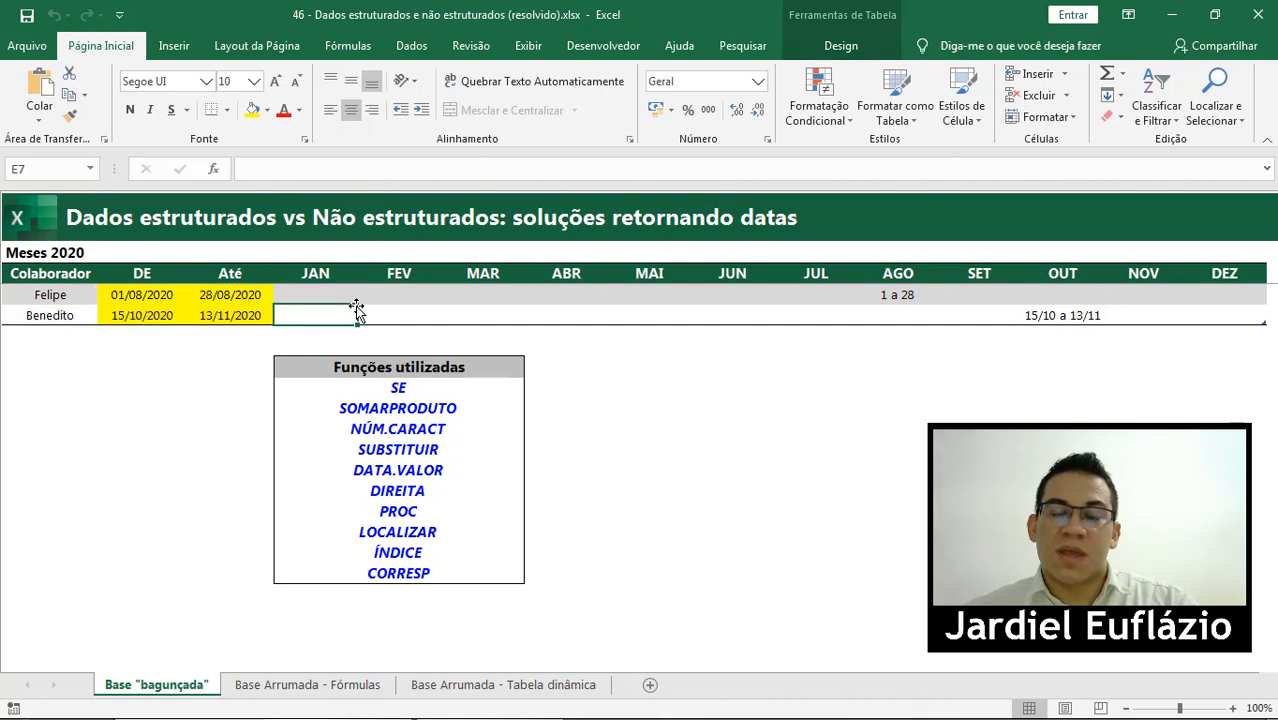
- Inspect the first collaborator's period entry under AGO and the second collaborator's entry under OUT
left_click(885, 292)
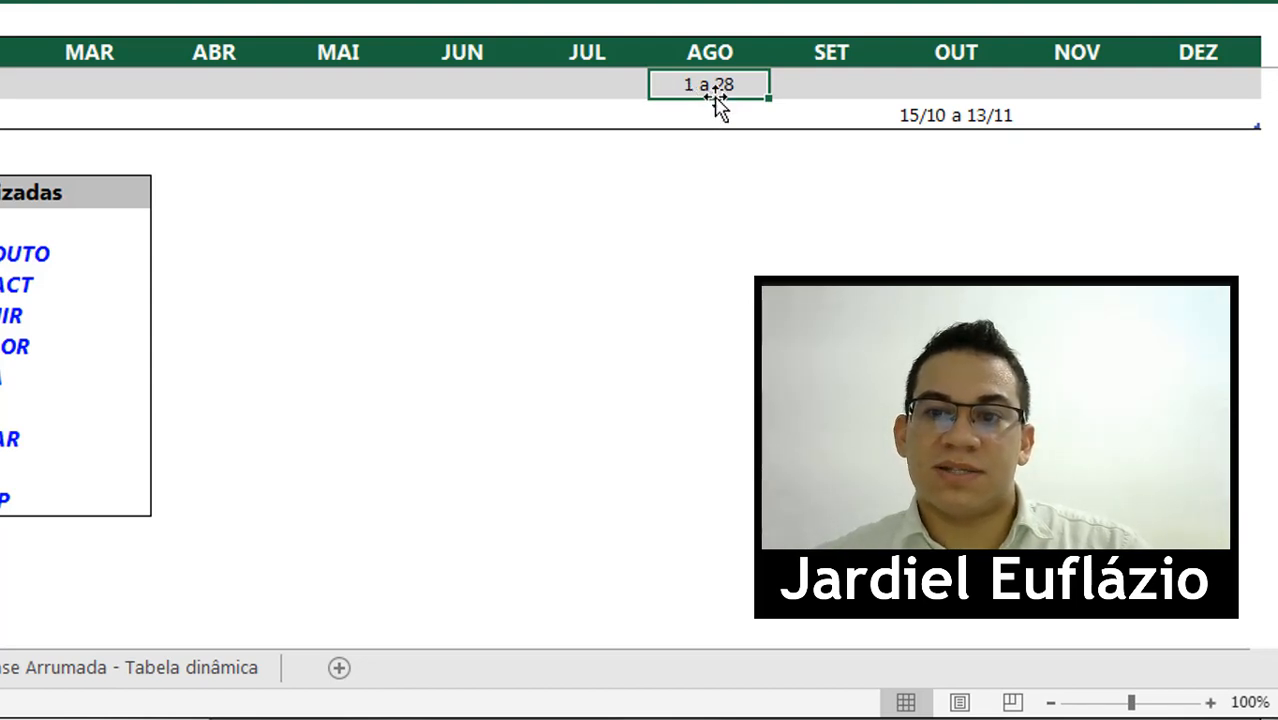
double_click(725, 80)
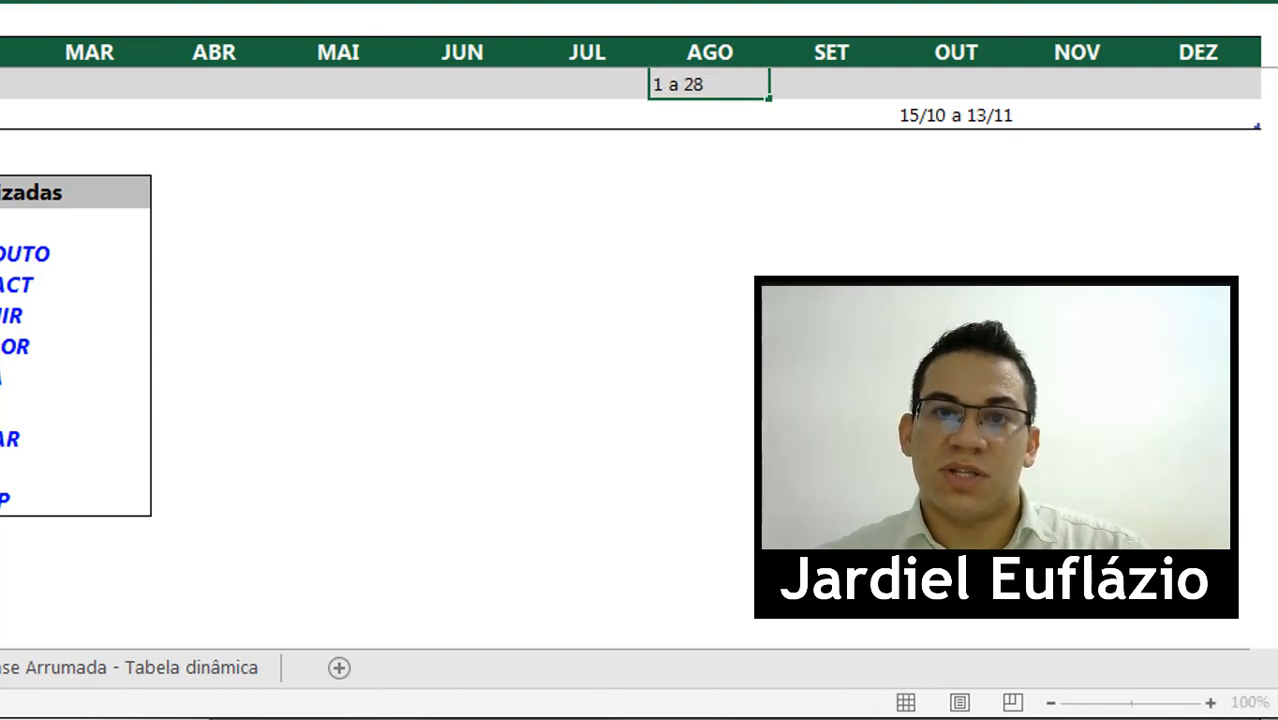
key("Return")
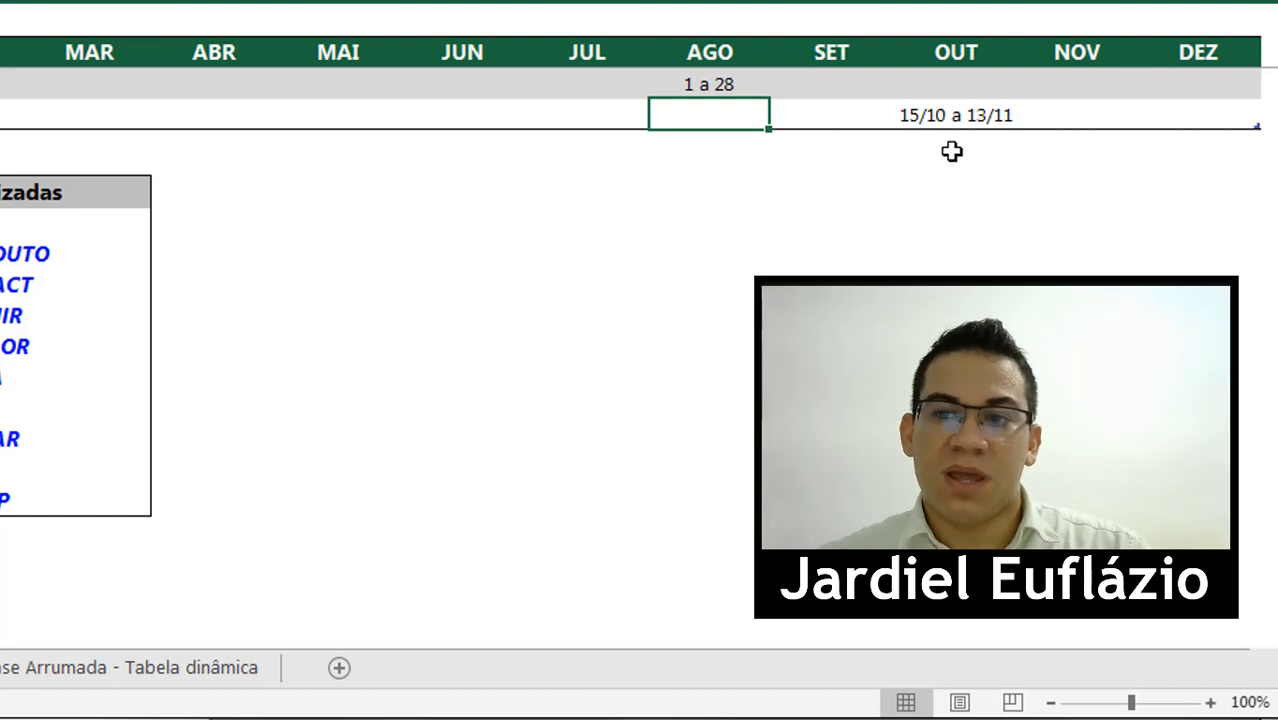
key("Right")
key("Right")
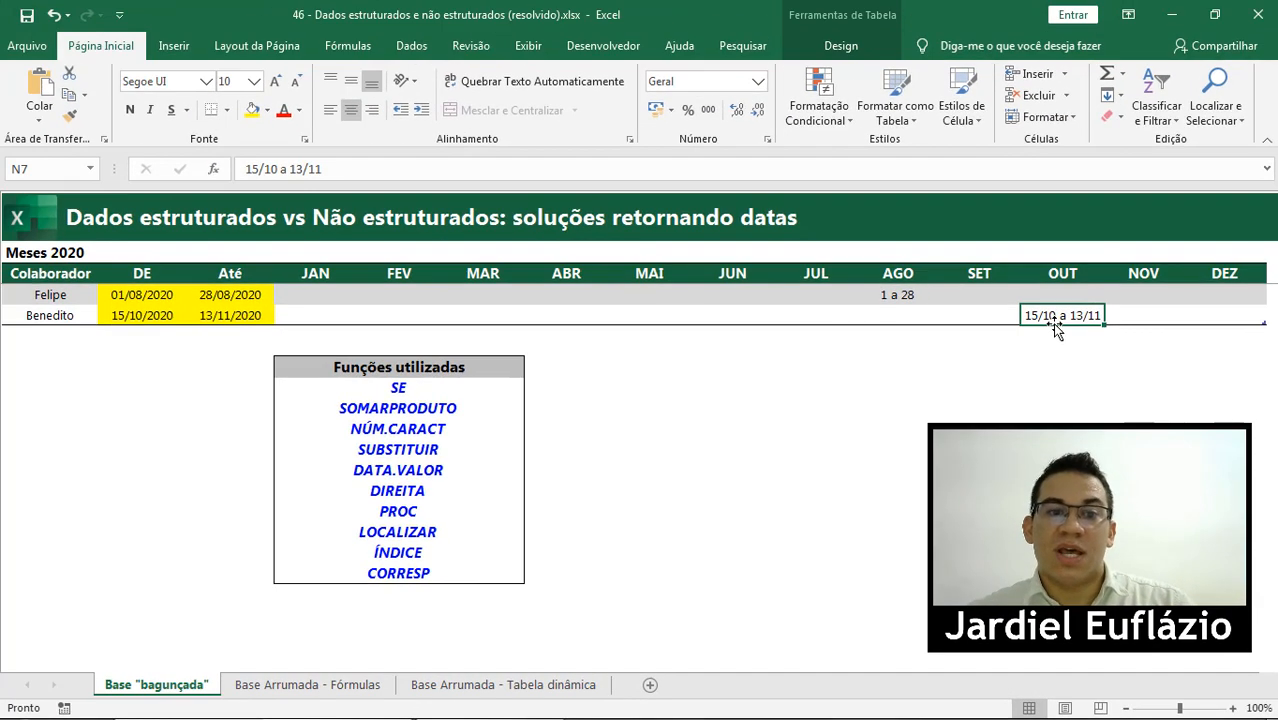
- Inspect the formulas in the yellow DE and Até cells together with the functions listed under Funções utilizadas
left_click(175, 295)
left_click_drag(189, 294, 214, 310)
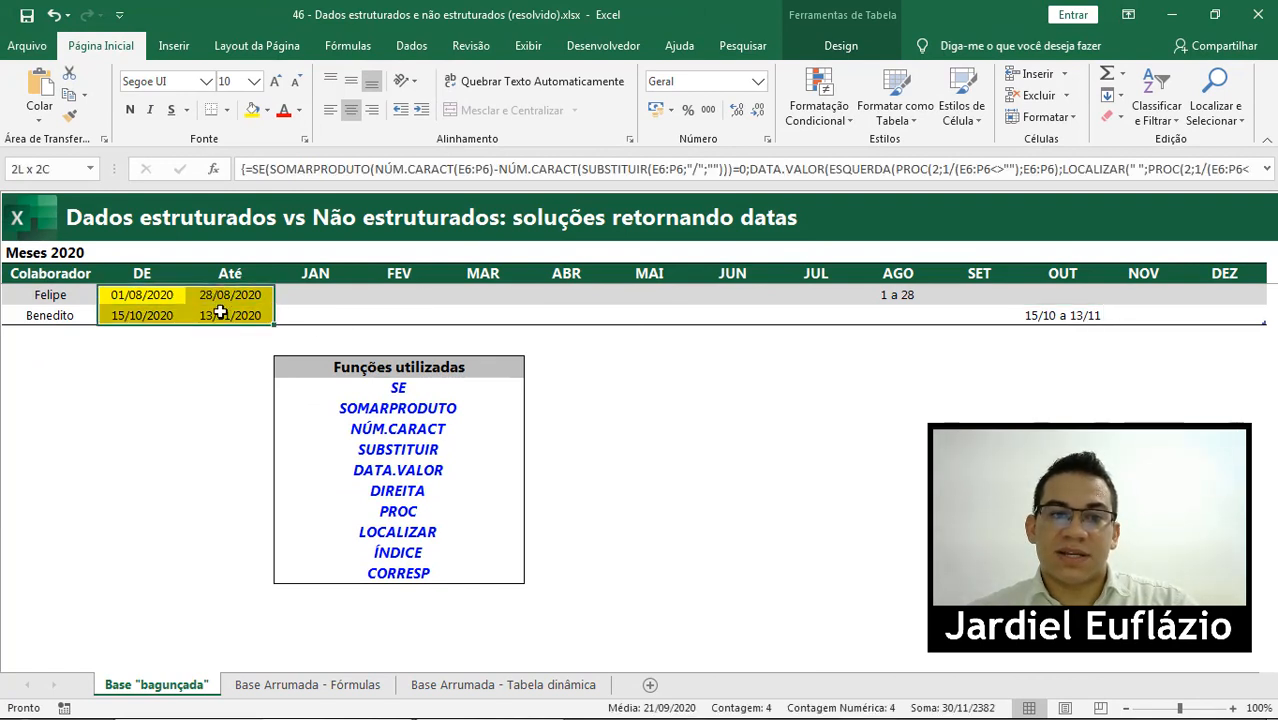
left_click(172, 362)
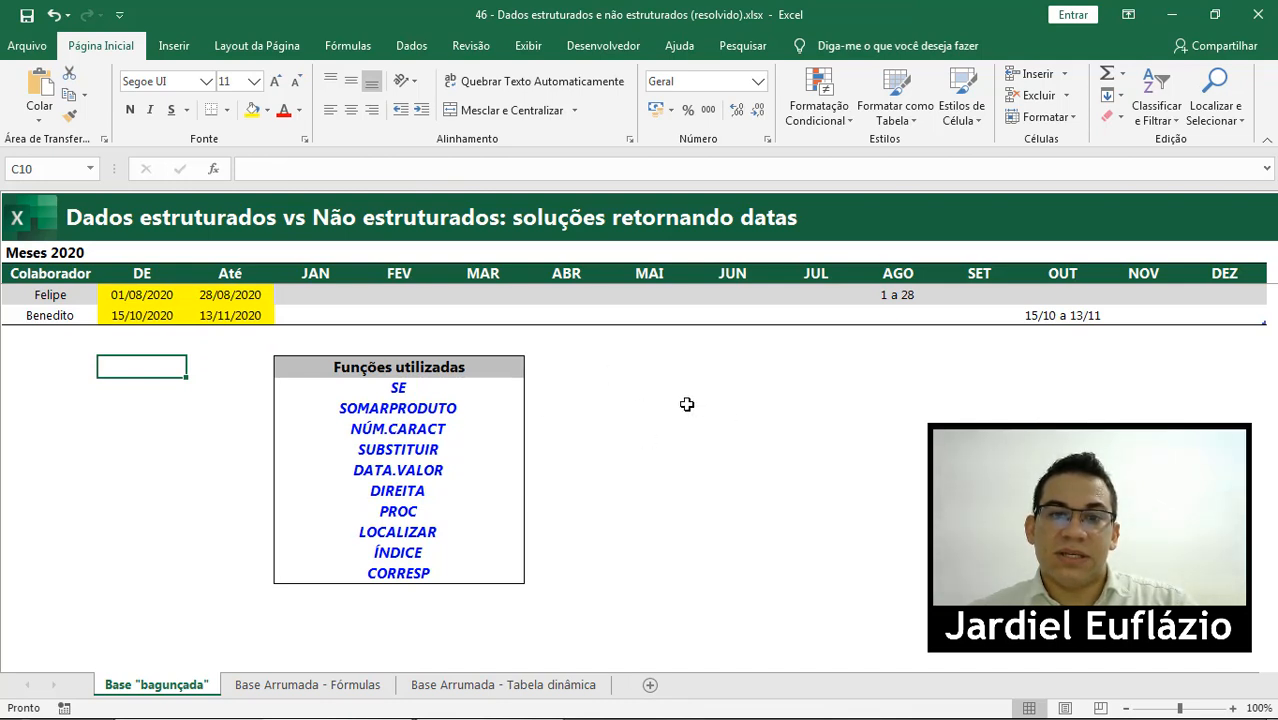
left_click(157, 298)
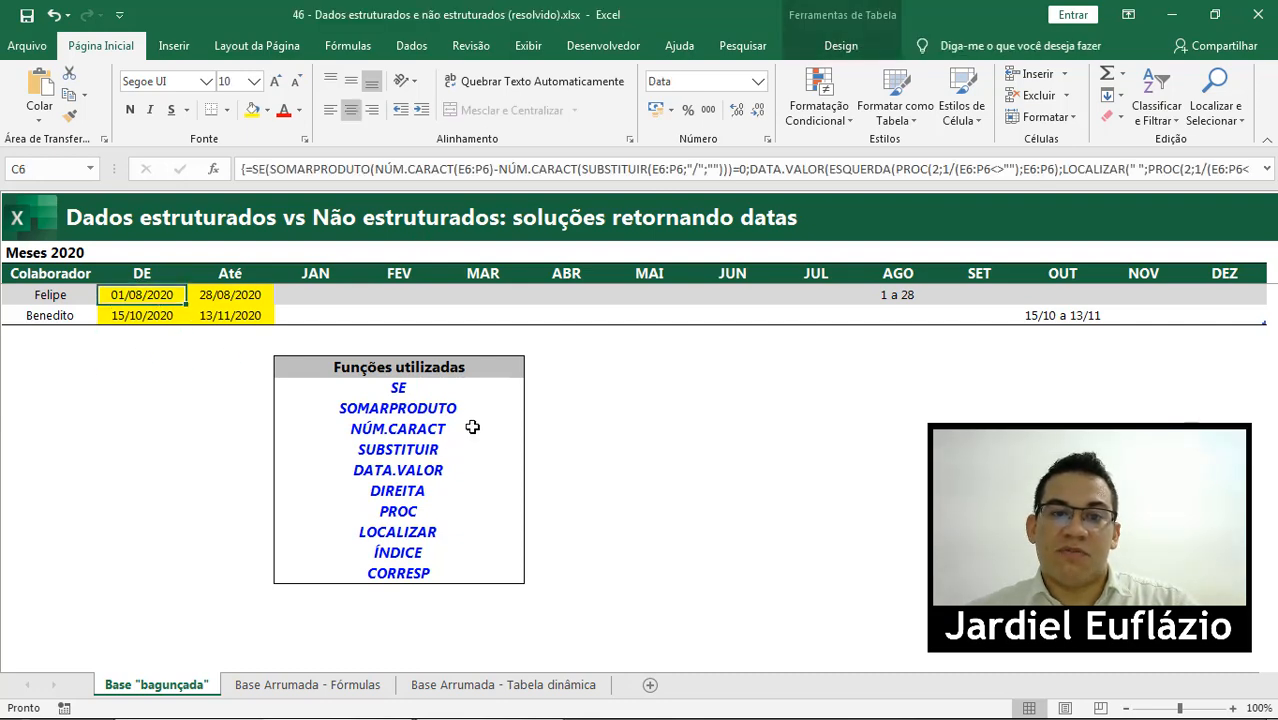
left_click_drag(412, 386, 360, 565)
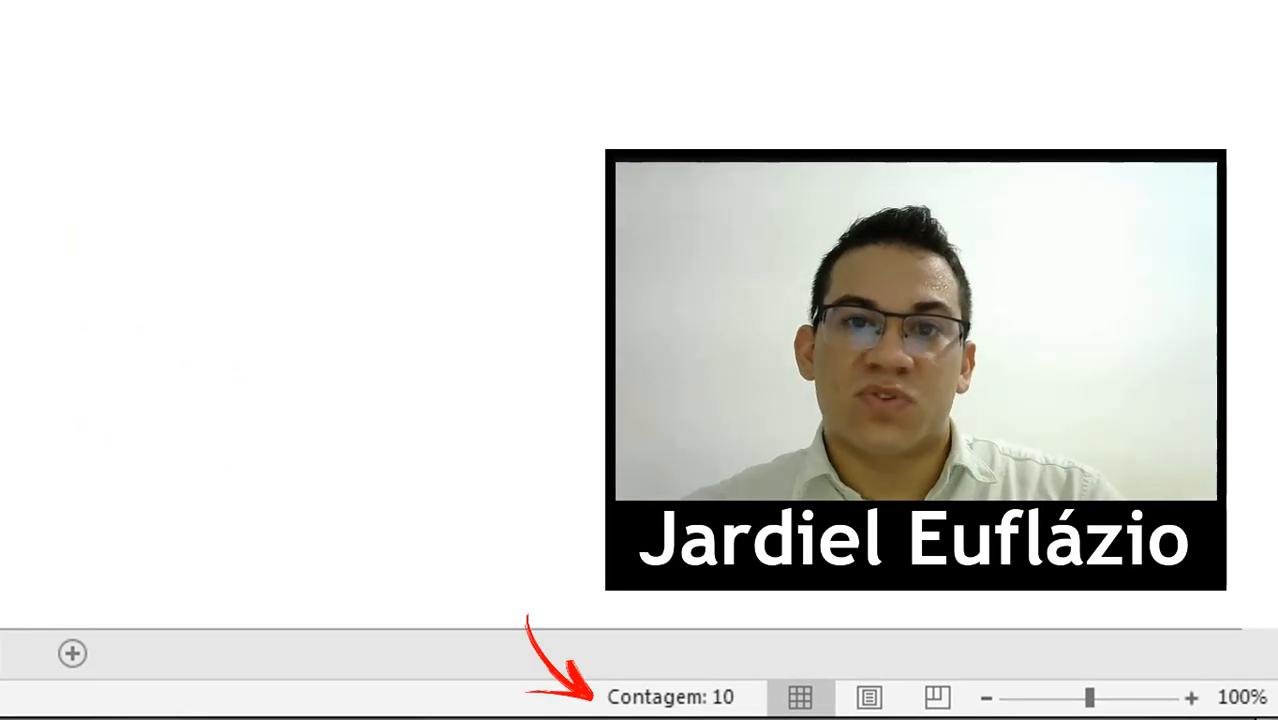
left_click(234, 211)
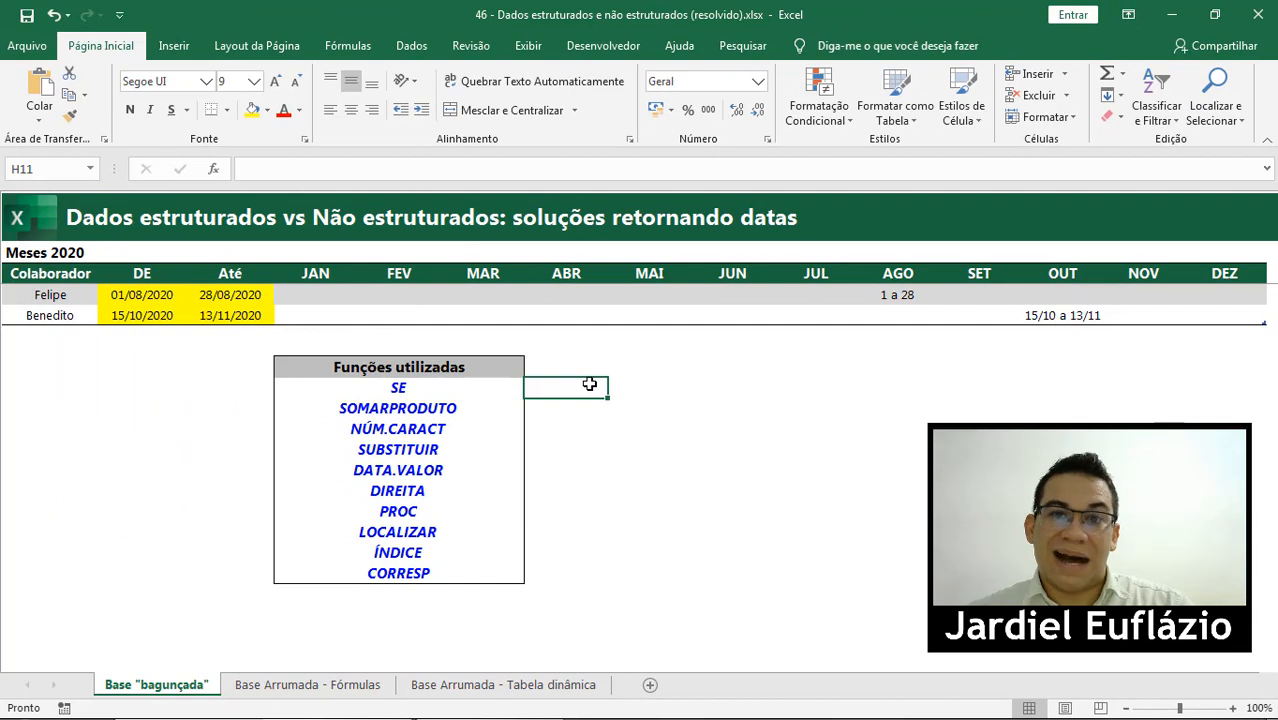
left_click(213, 298)
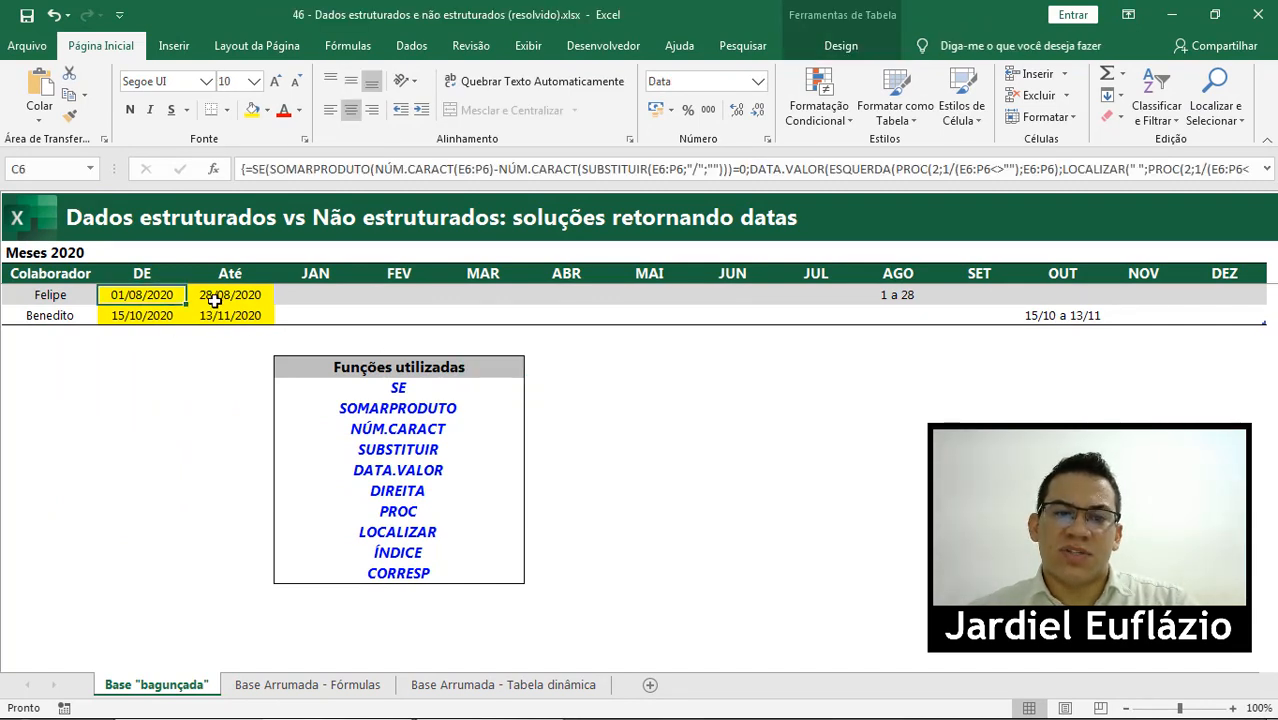
left_click(170, 317)
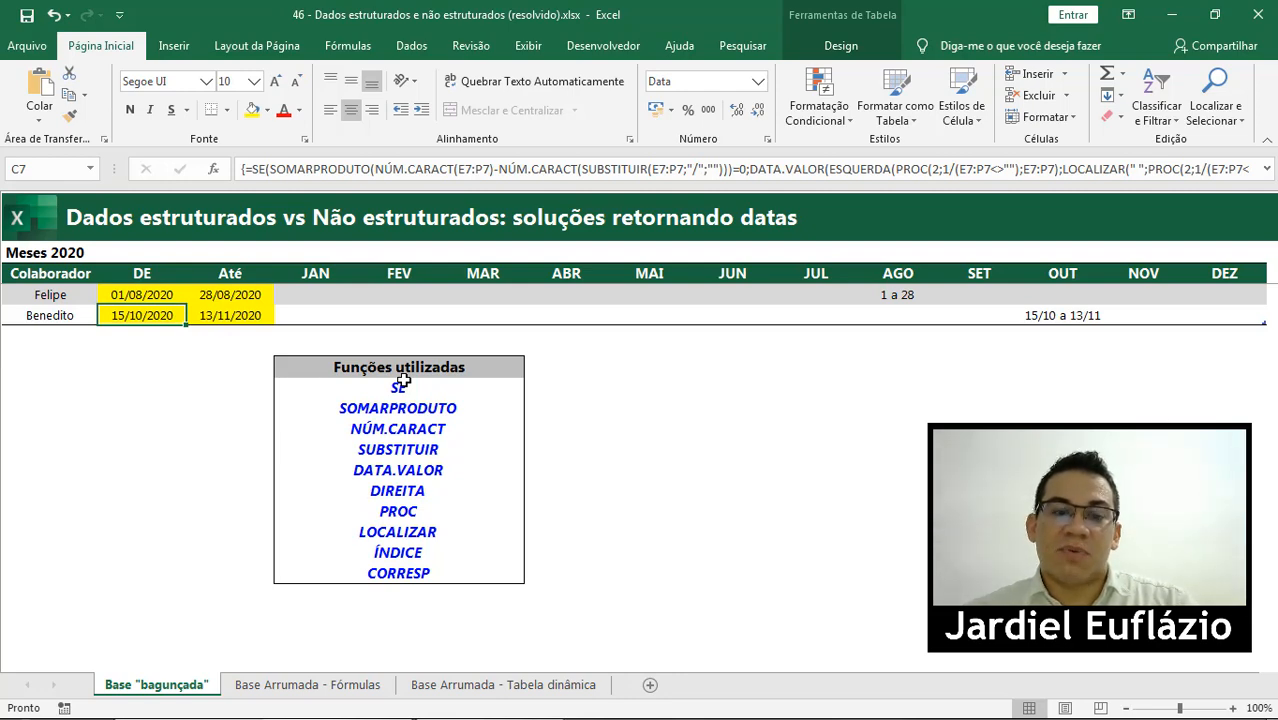
- Review the date formulas on the Base Arrumada - Fórmulas sheet and the pivot table on Base Arrumada - Tabela dinâmica
left_click(305, 685)
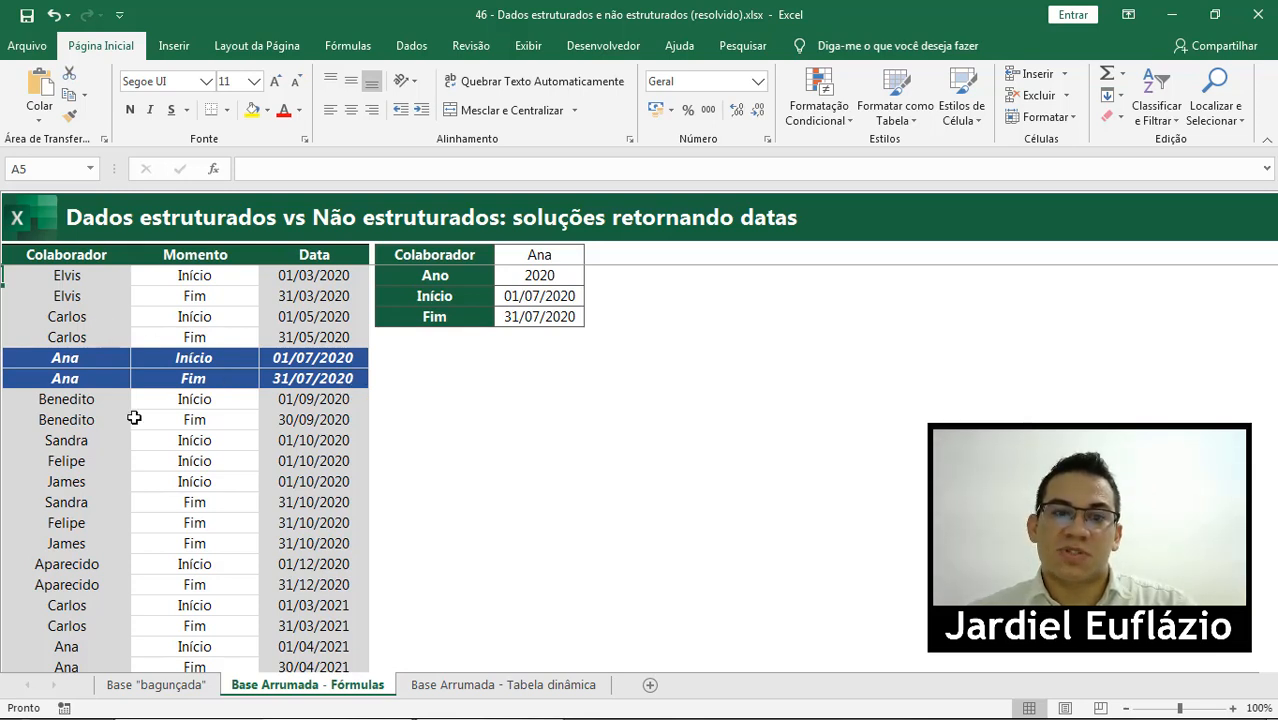
left_click(305, 456)
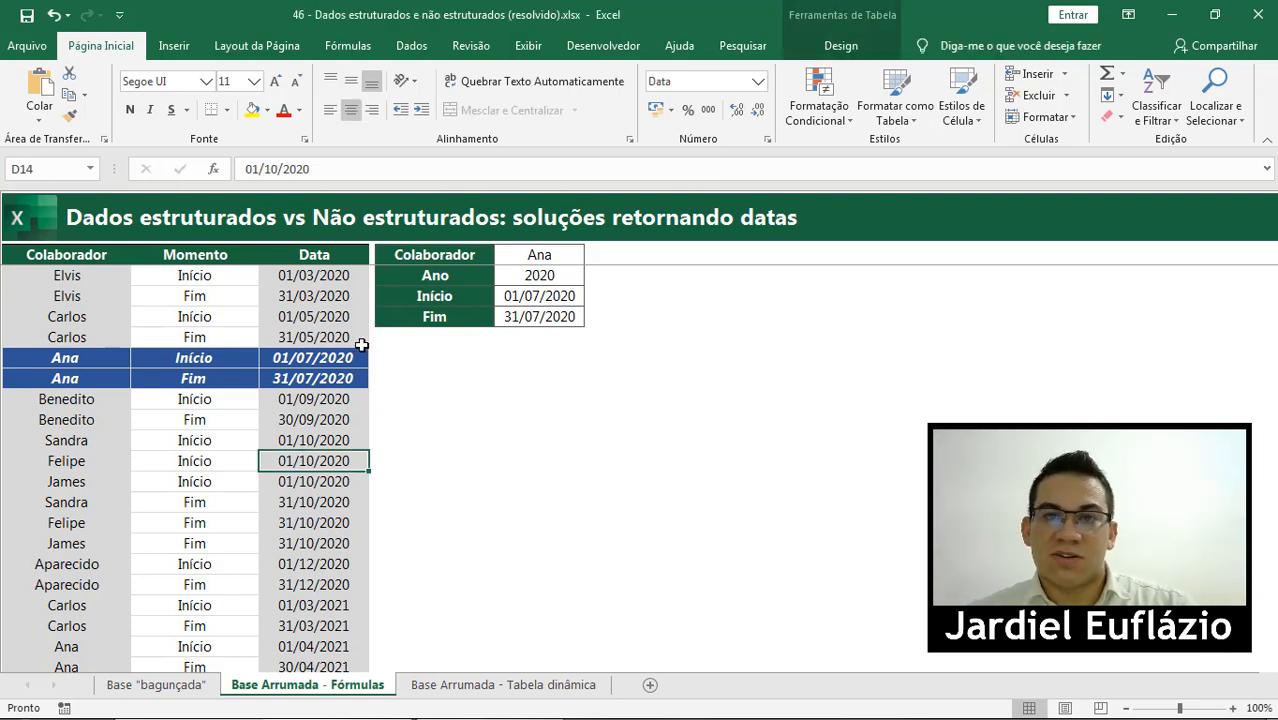
left_click(534, 296)
left_click(540, 316)
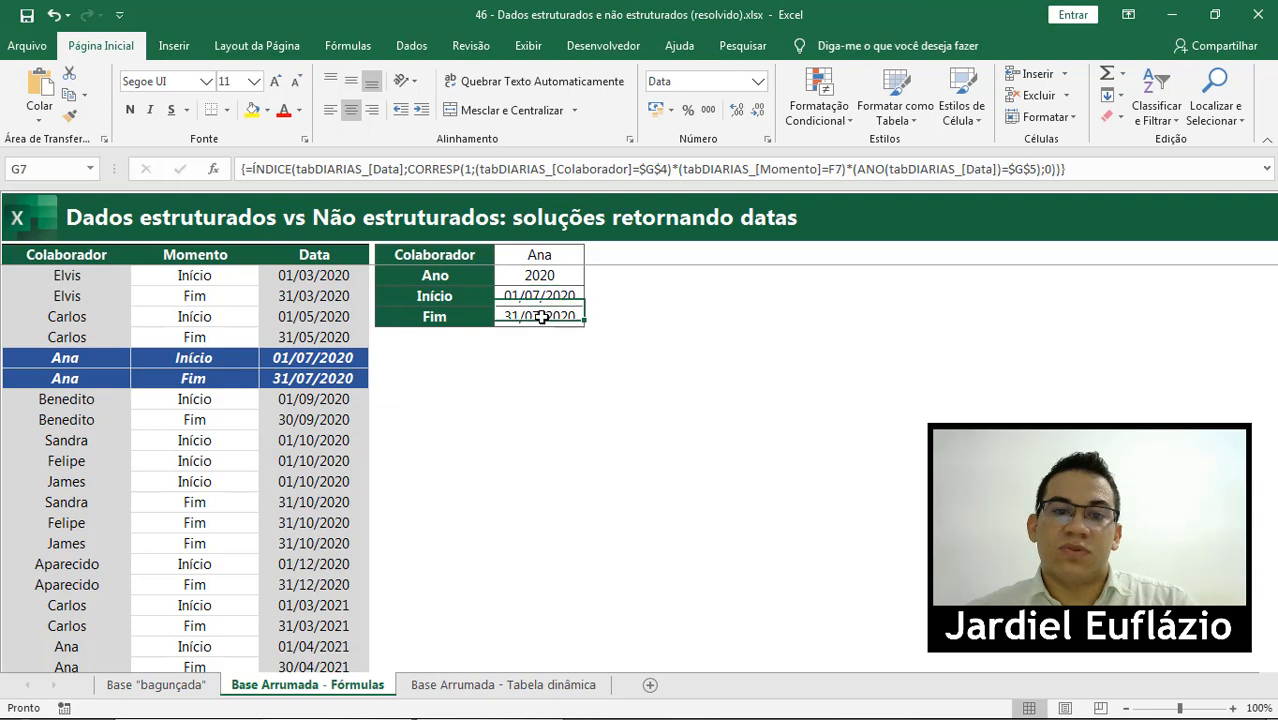
left_click(480, 685)
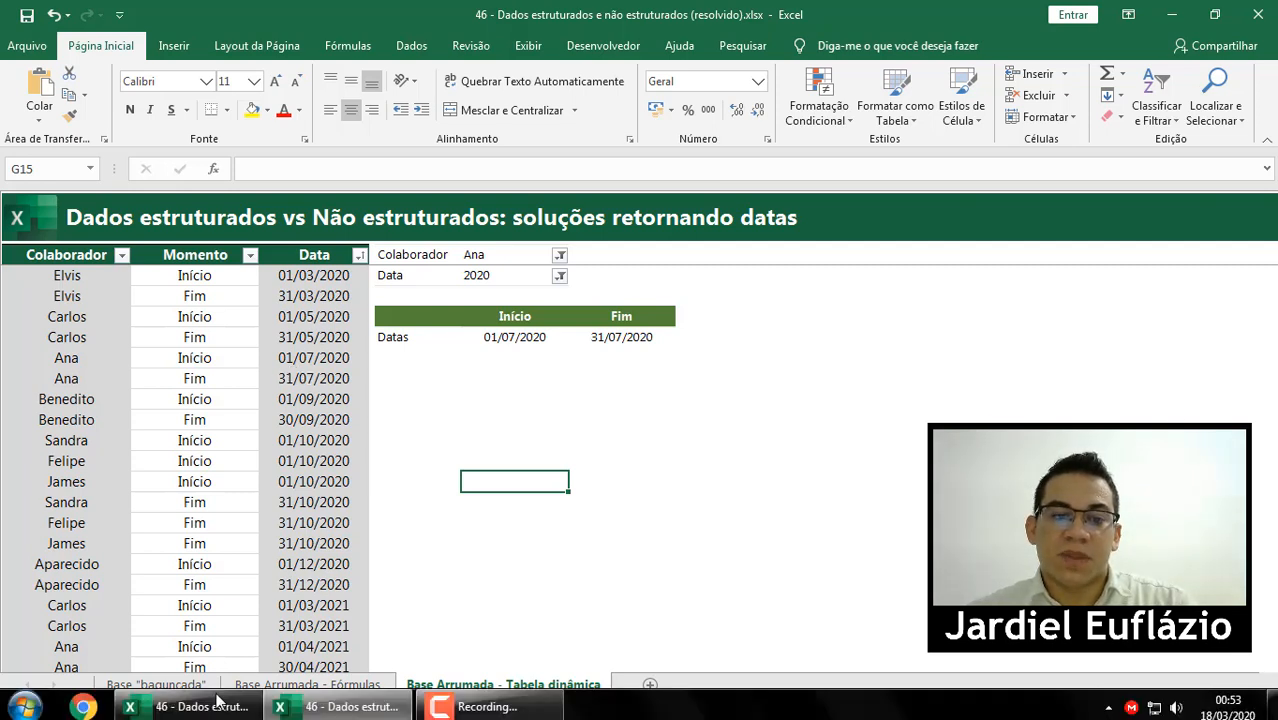
- Close the solved workbook and bring up 46 - Dados estruturados e não estruturados.xlsx
left_click(1262, 16)
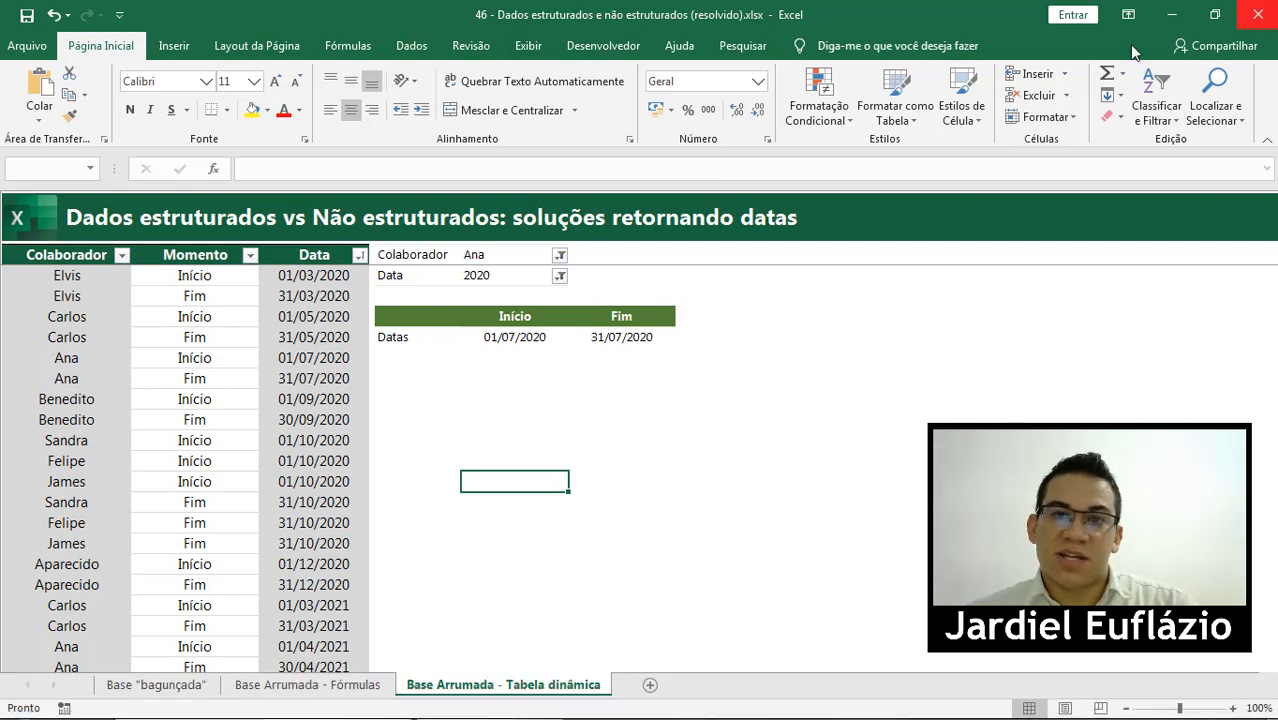
left_click(645, 393)
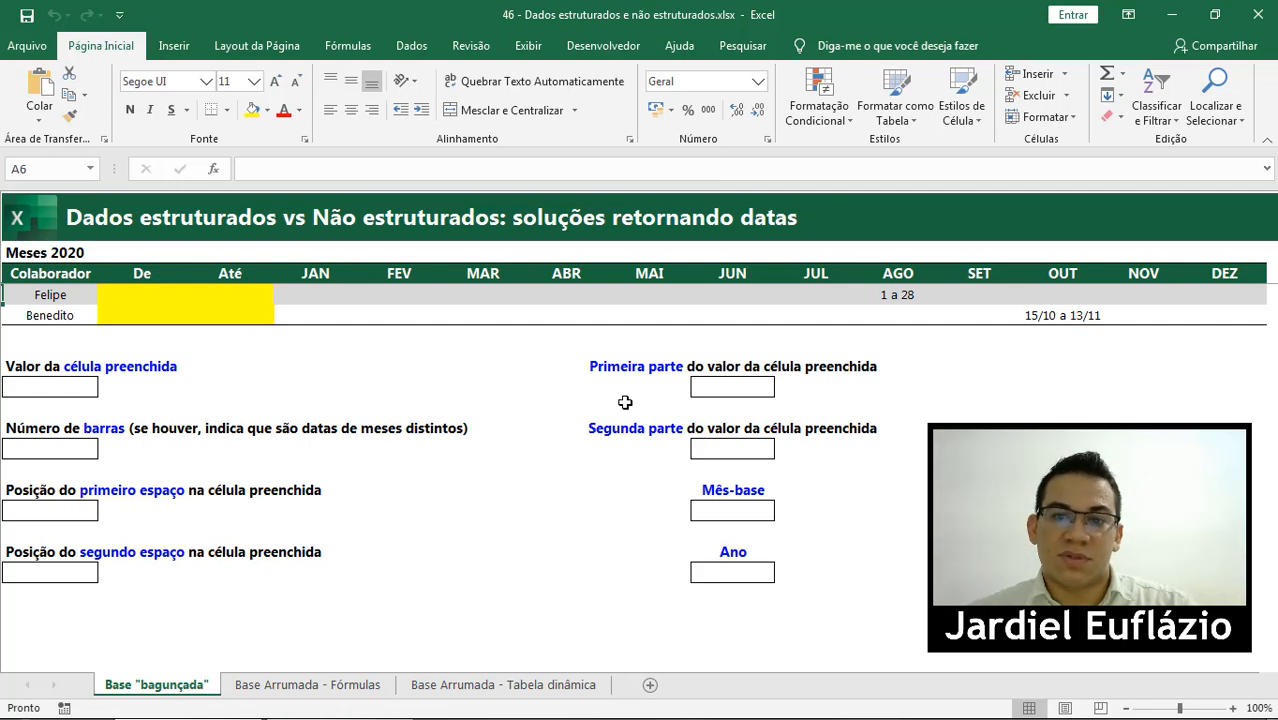
- Examine the empty yellow De and Até cells and the helper cells, from Valor da célula preenchida to Ano
left_click_drag(148, 297, 241, 311)
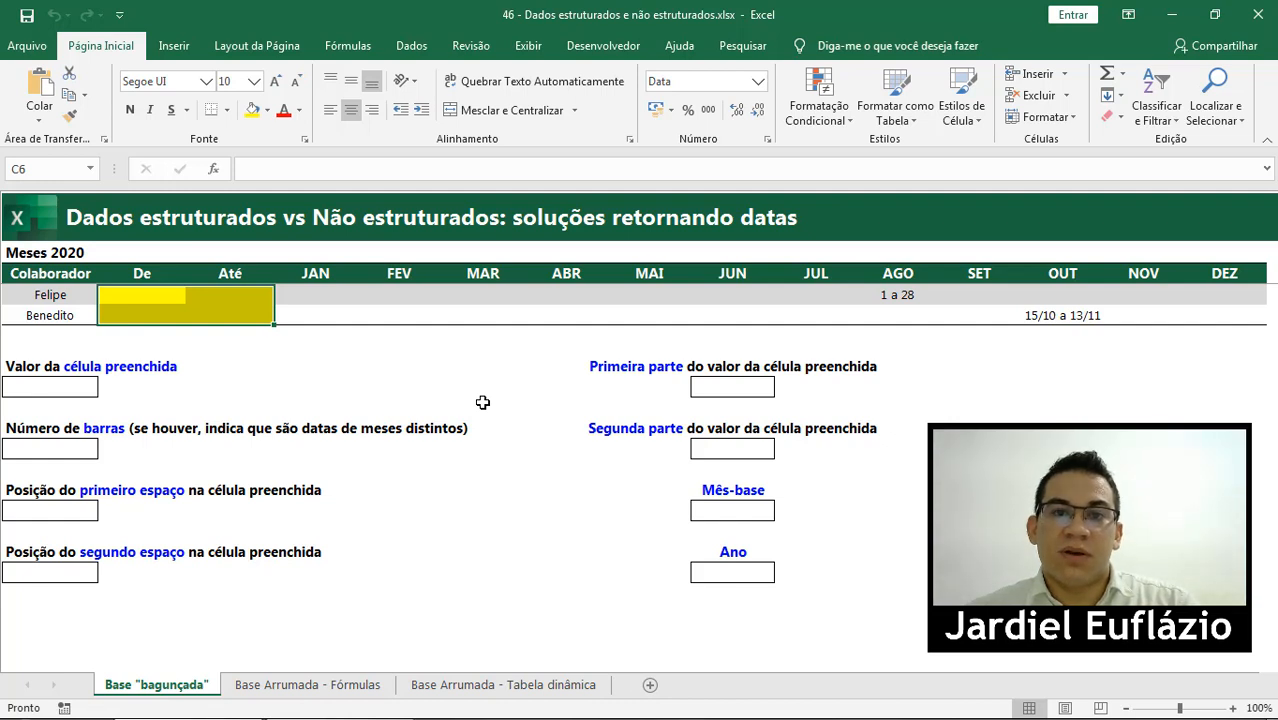
left_click(240, 385)
left_click(90, 386)
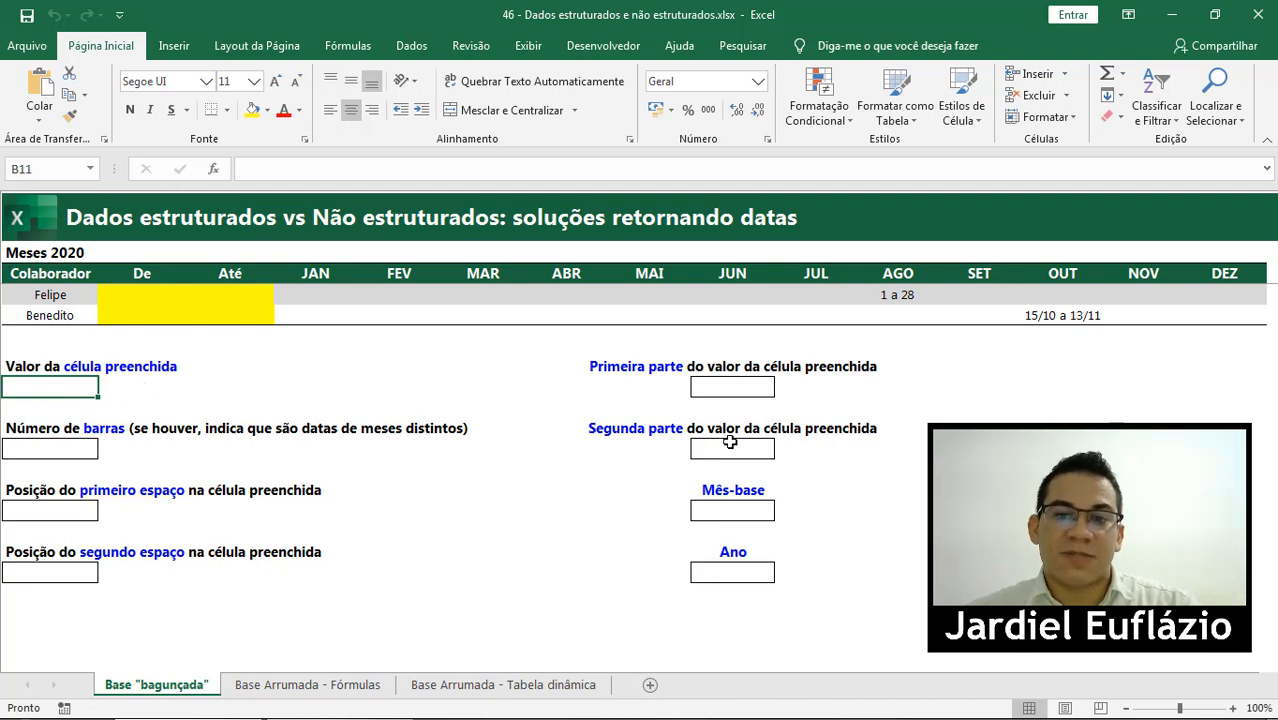
left_click(735, 390)
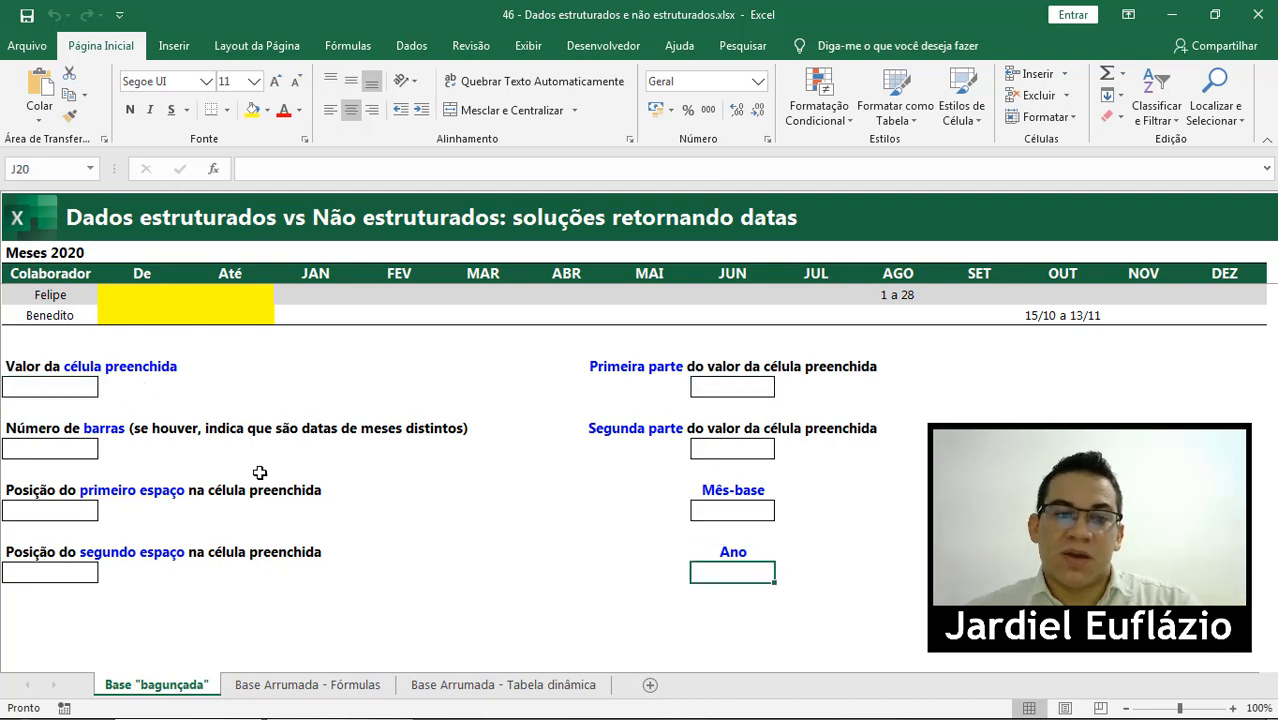
left_click(45, 386)
left_click(80, 446)
left_click(80, 508)
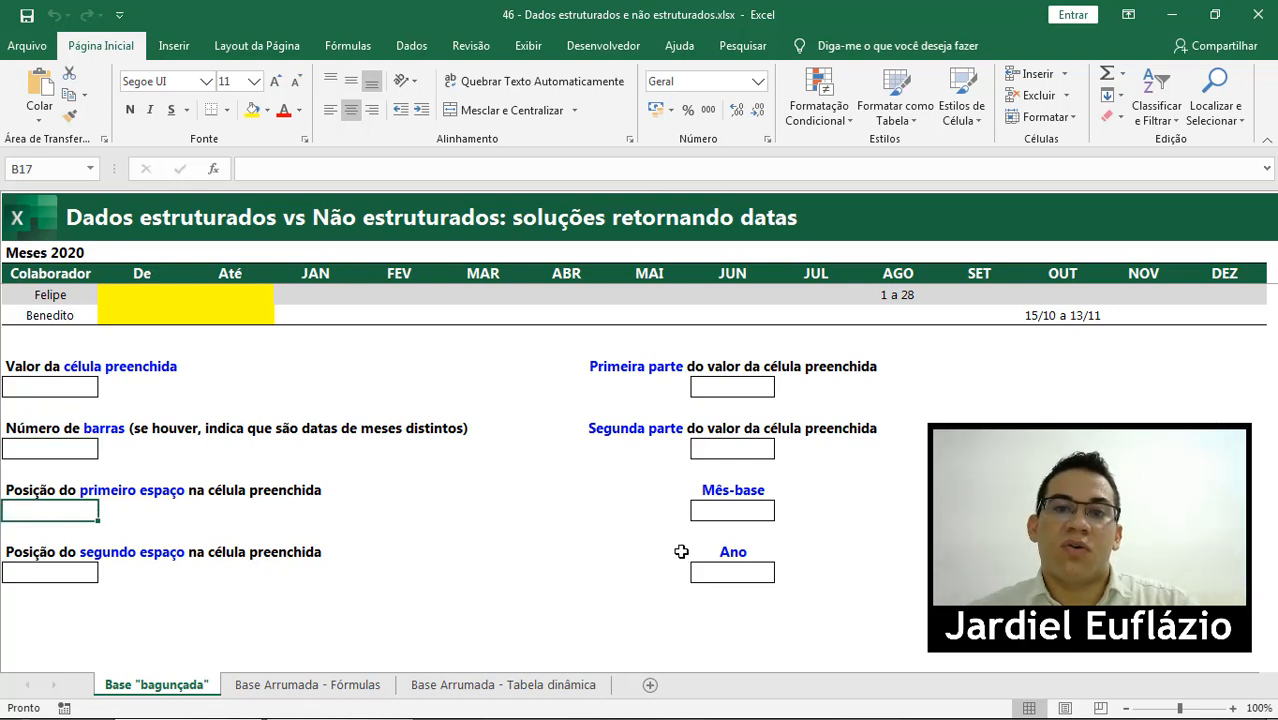
left_click(45, 388)
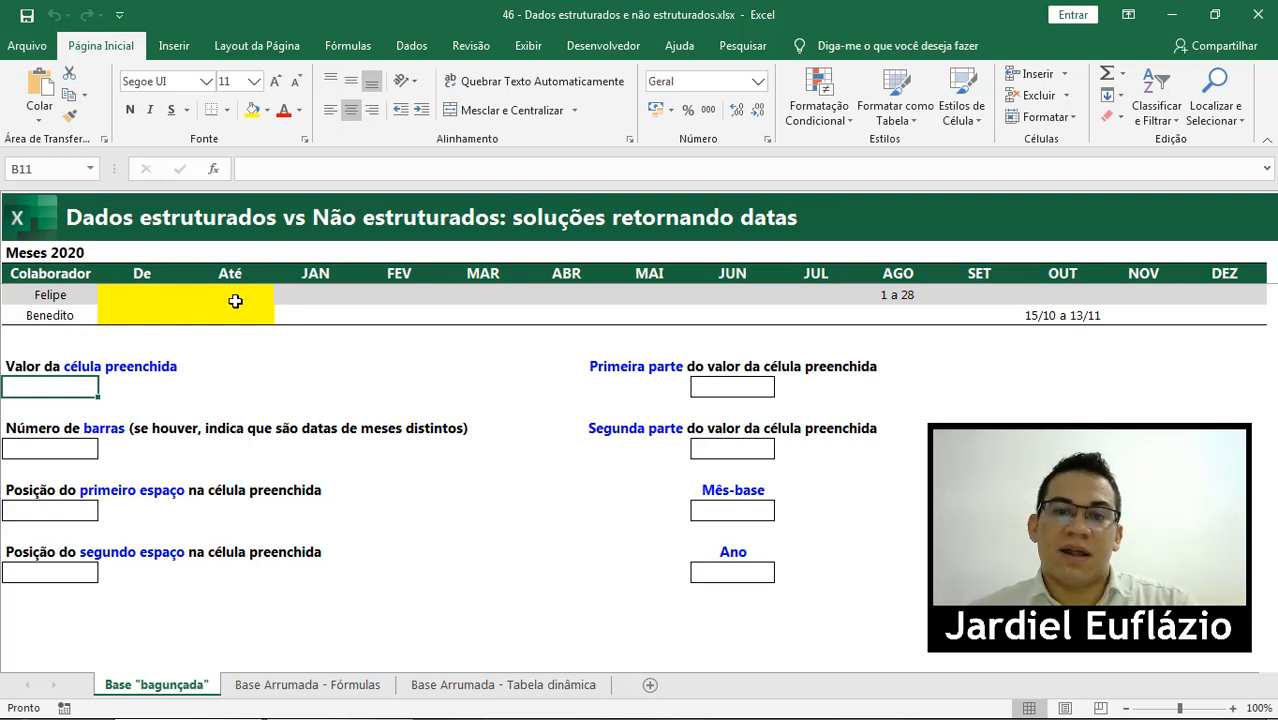
left_click_drag(62, 322, 131, 320)
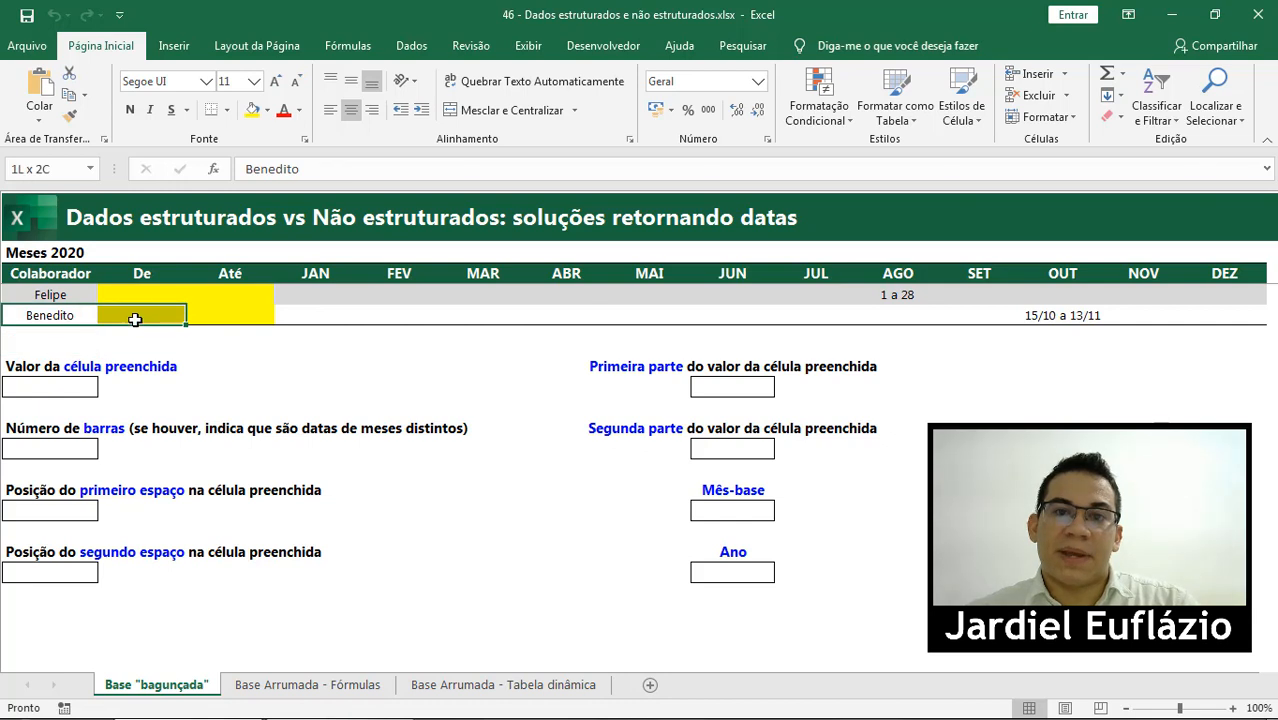
left_click(352, 429)
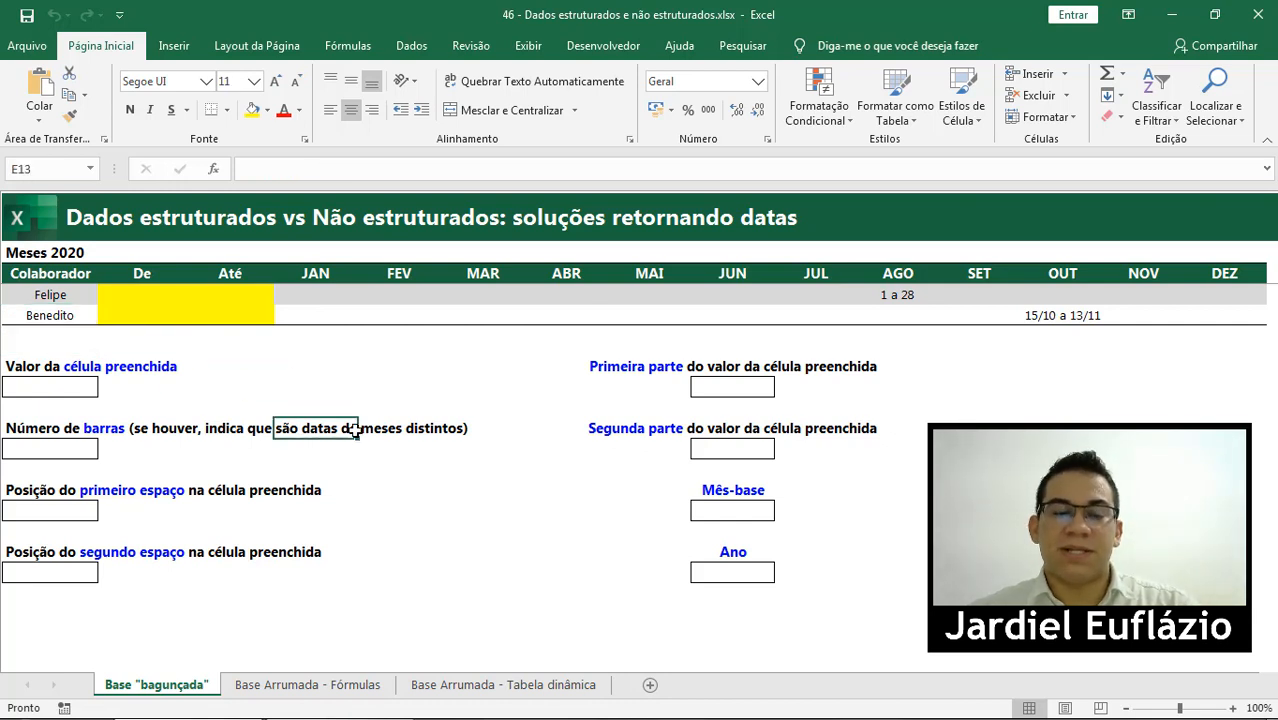
left_click(86, 389)
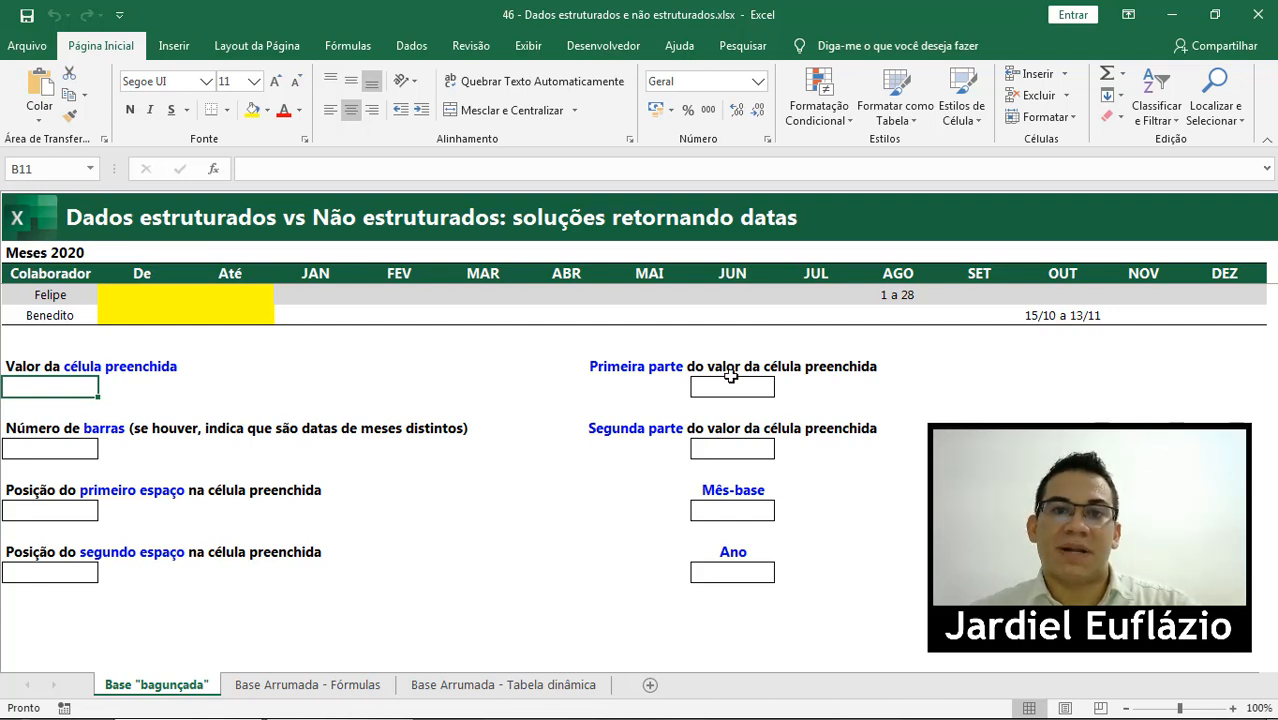
- Compare the first collaborator's period under AGO with the second collaborator's period under OUT in the unsolved workbook
left_click(70, 300)
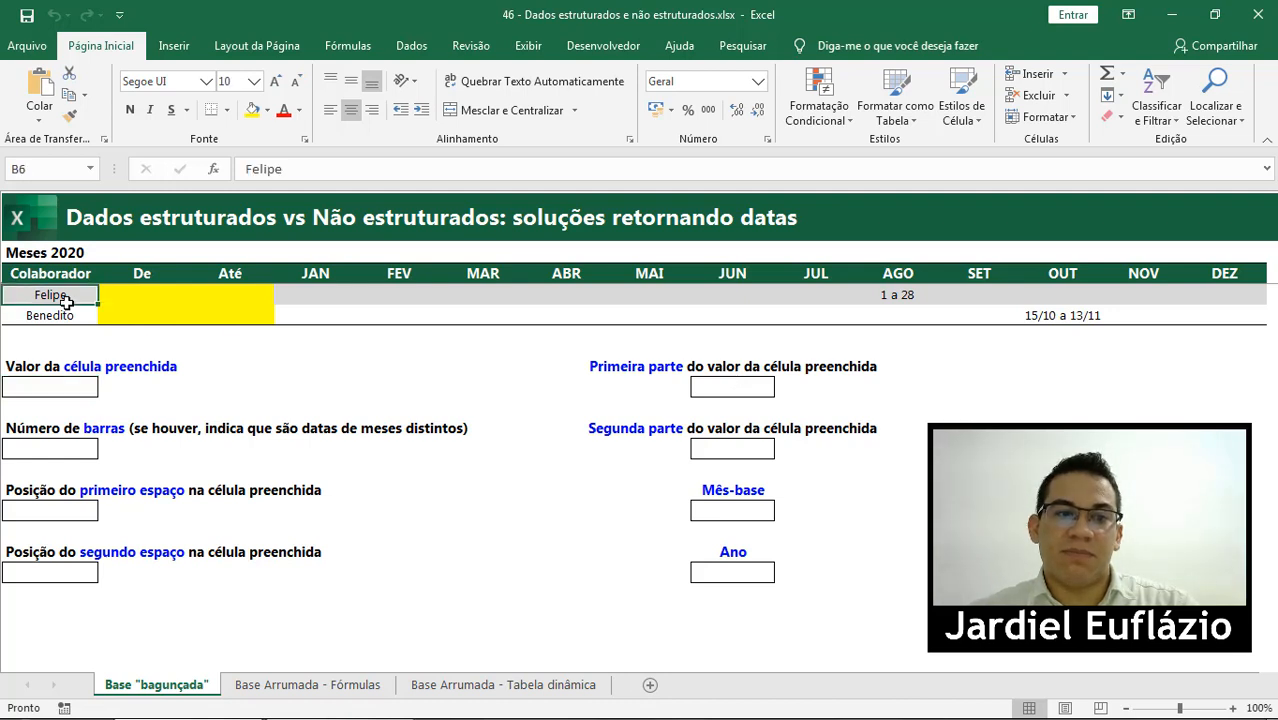
left_click(906, 297)
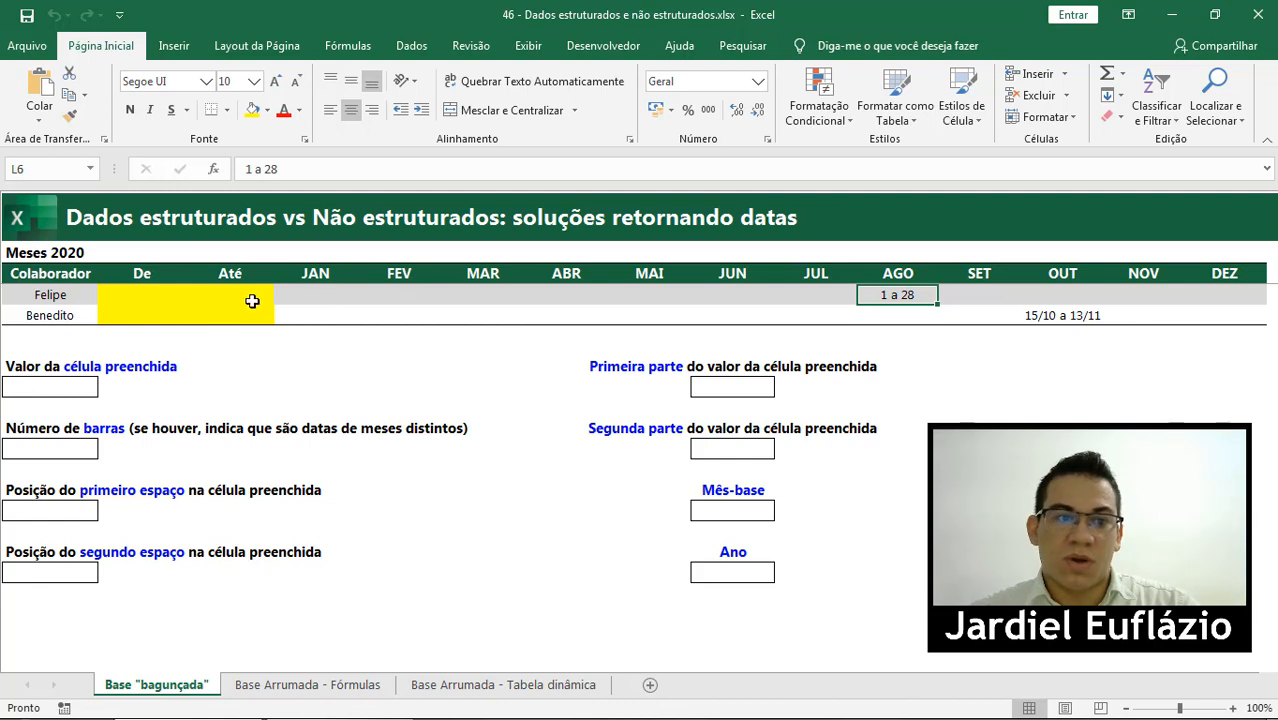
left_click(70, 315)
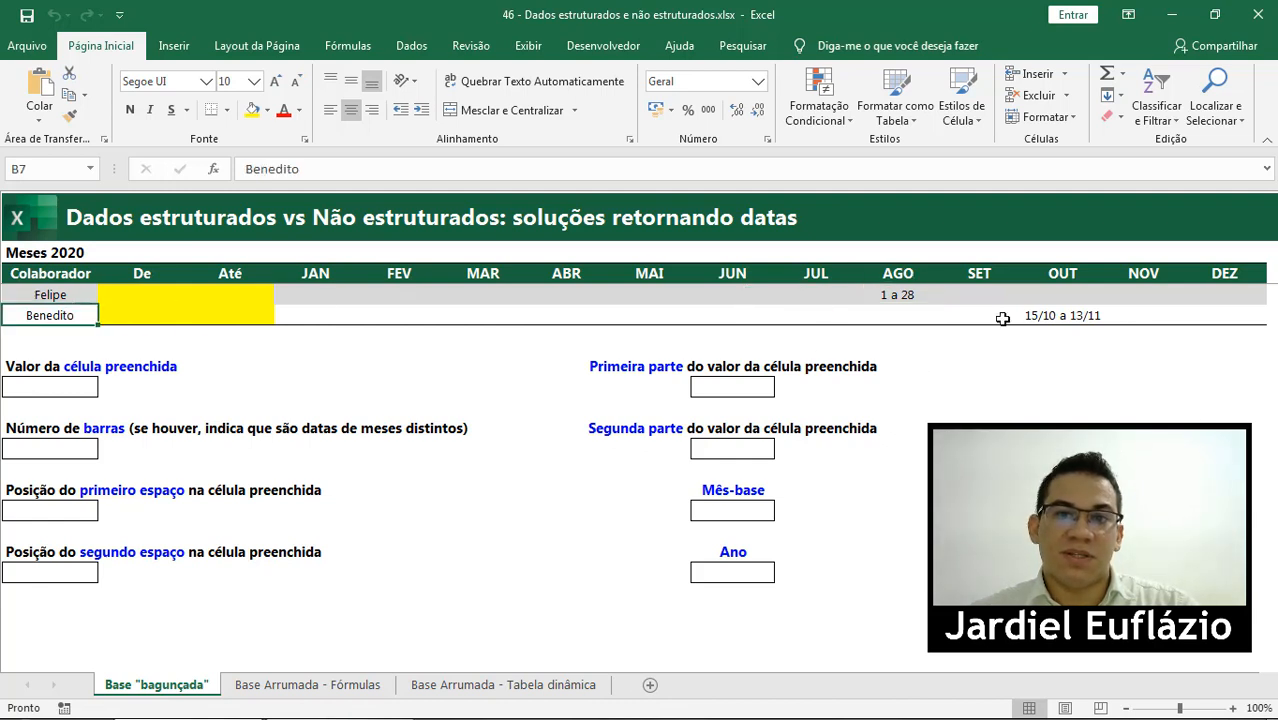
left_click(1053, 315)
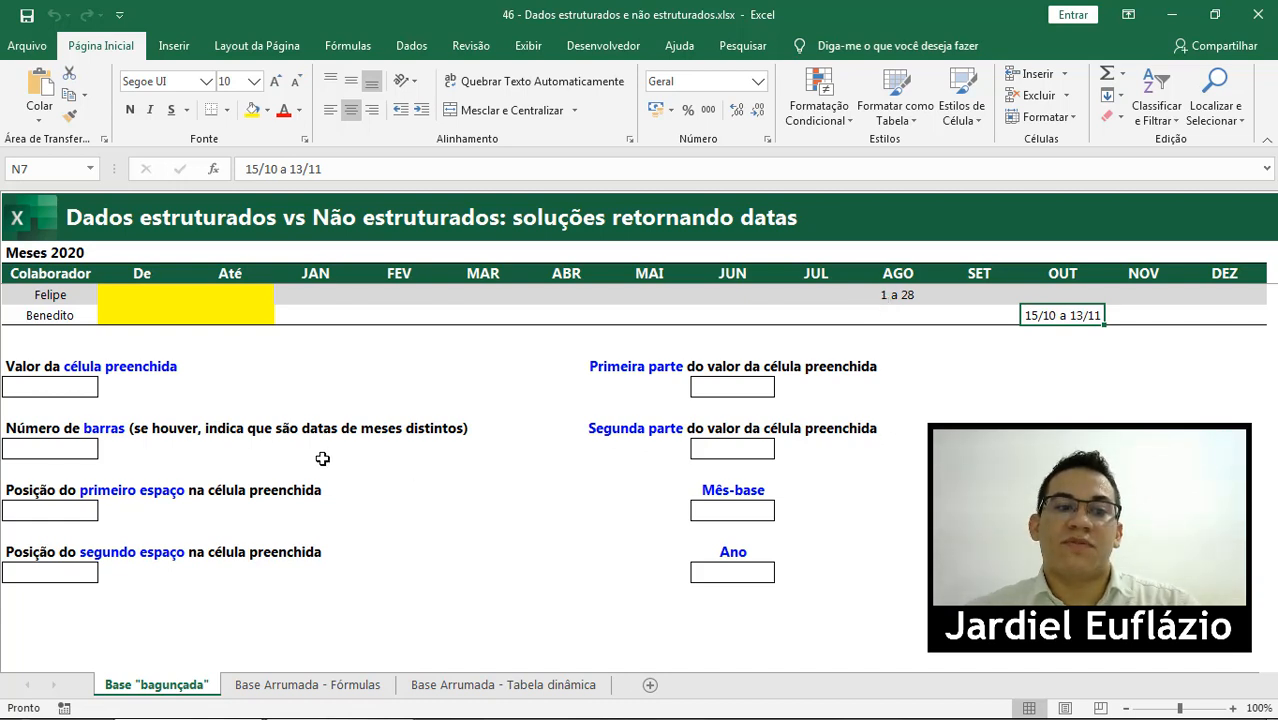
- Start a PROC formula with lookup value 2 in the Valor da célula preenchida cell and enlarge the formula bar
left_click(70, 393)
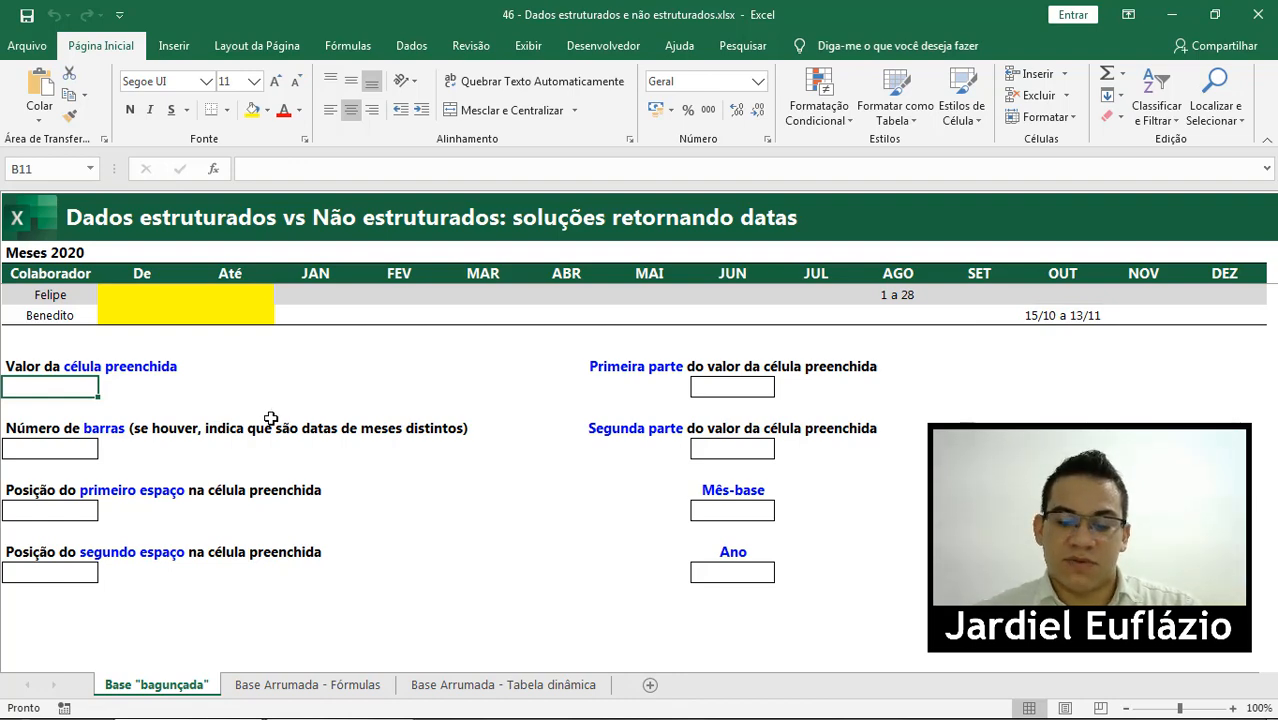
type("=proc")
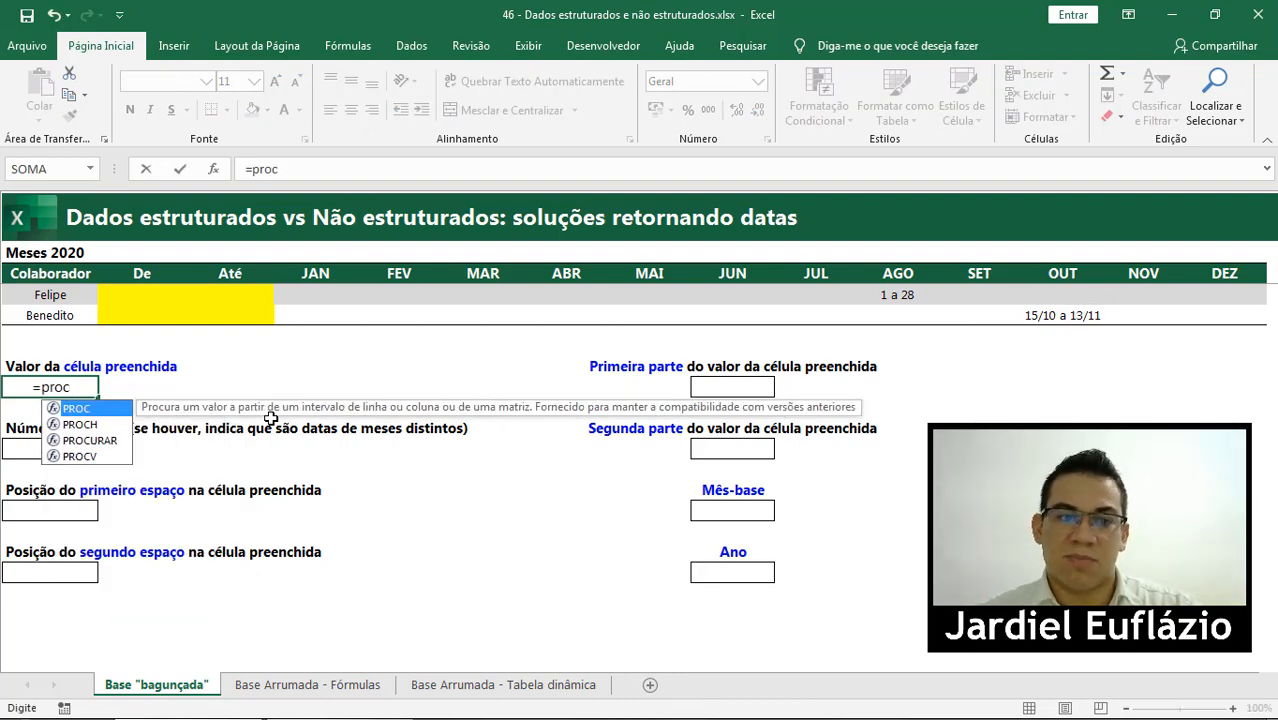
key("Tab")
type("2;")
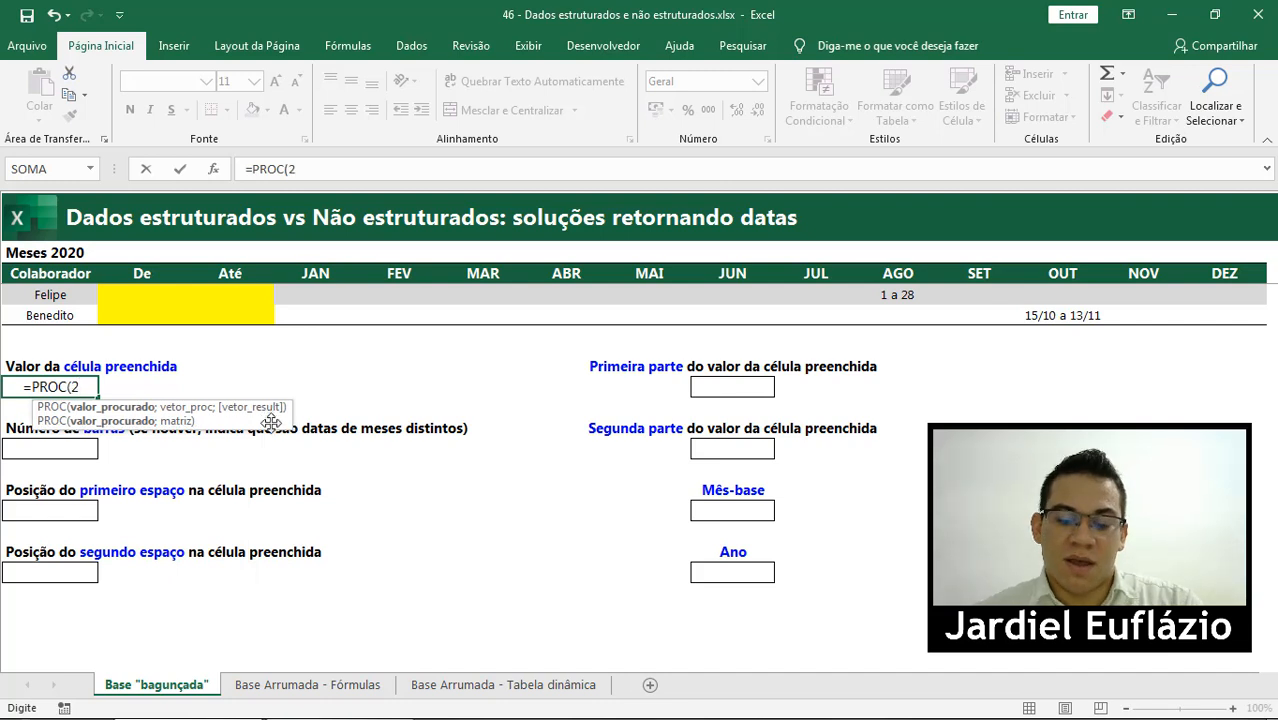
left_click_drag(330, 199, 330, 217)
left_click(341, 174)
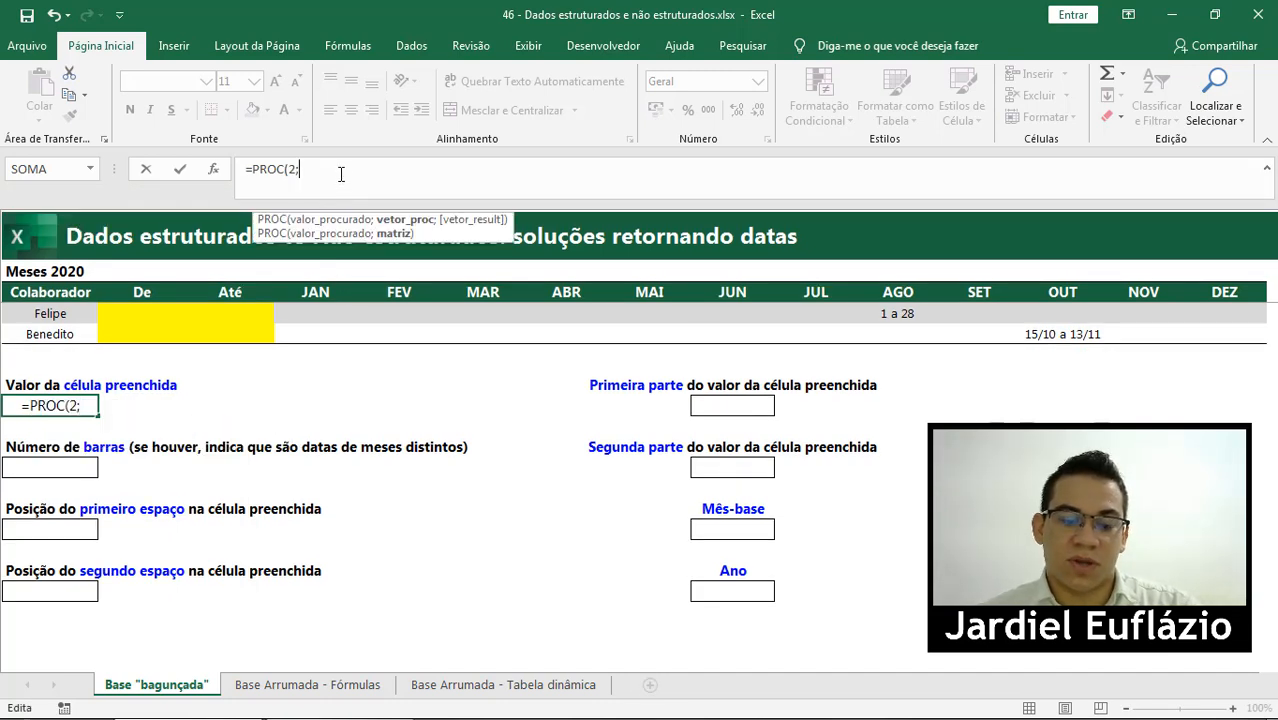
- Complete the PROC formula with lookup vector 1/(E6:P6<>"") and result vector E6:P6
type("1/")
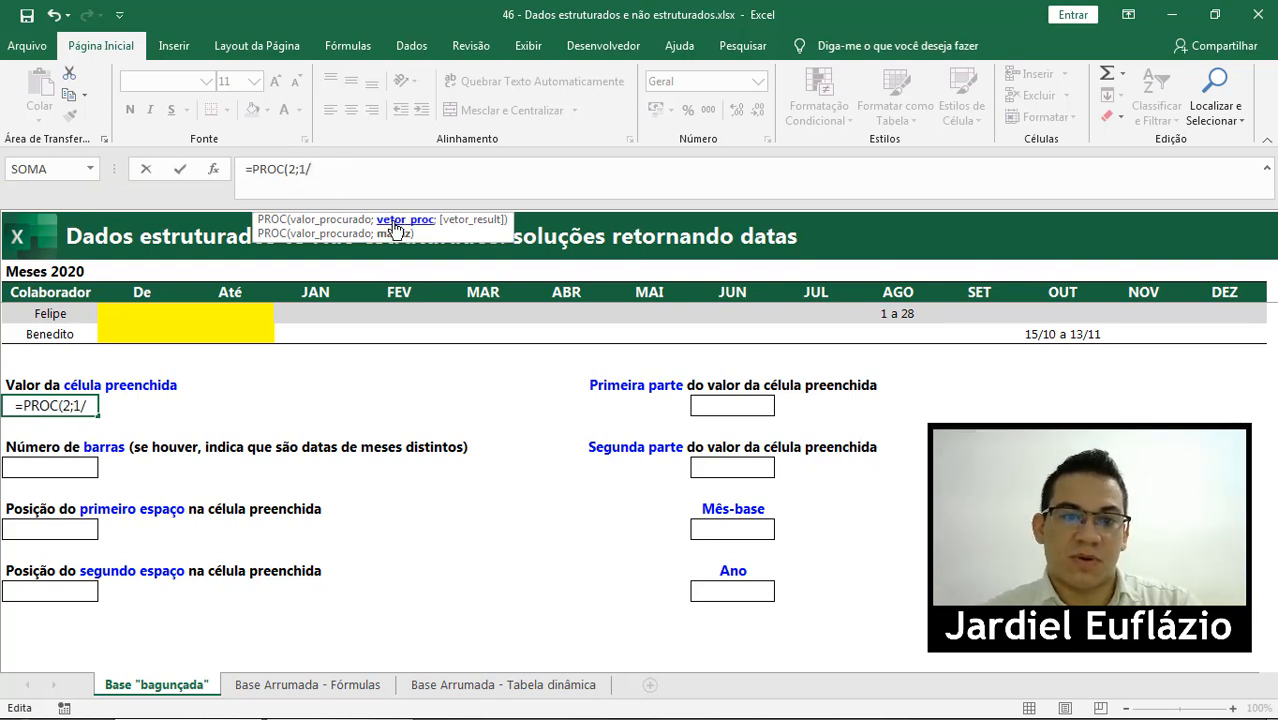
type("(")
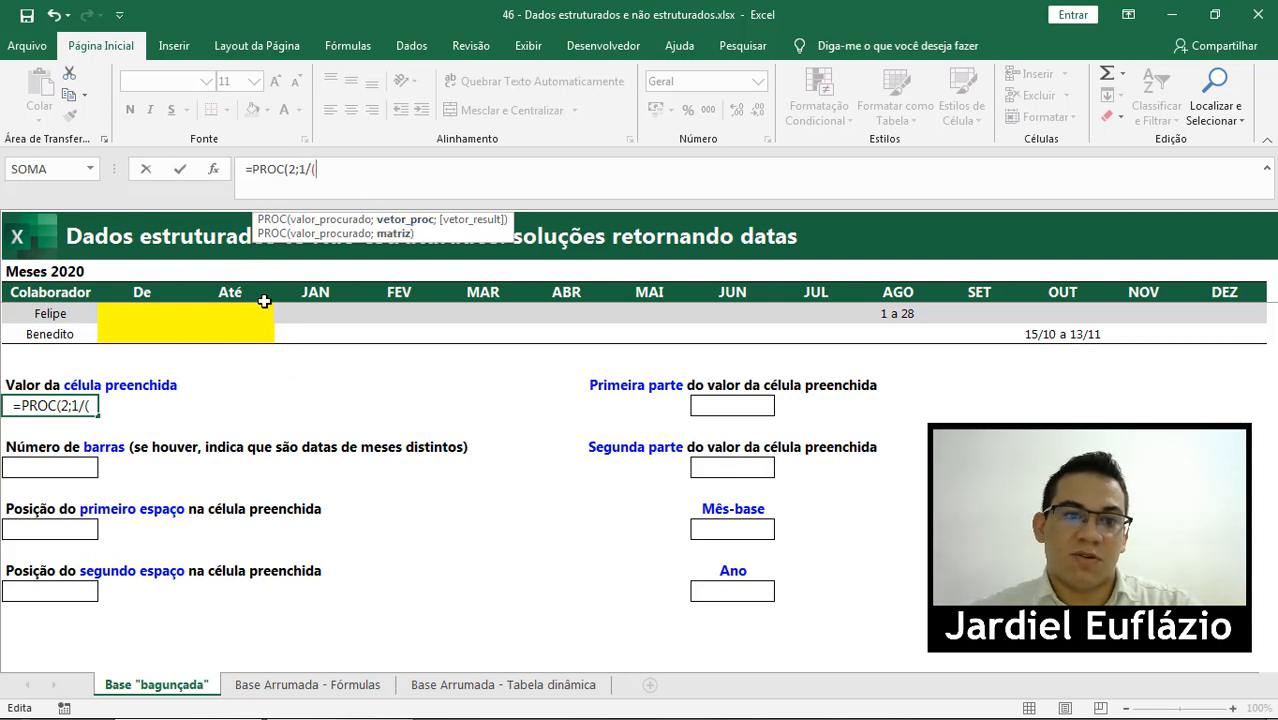
left_click_drag(340, 313, 1192, 315)
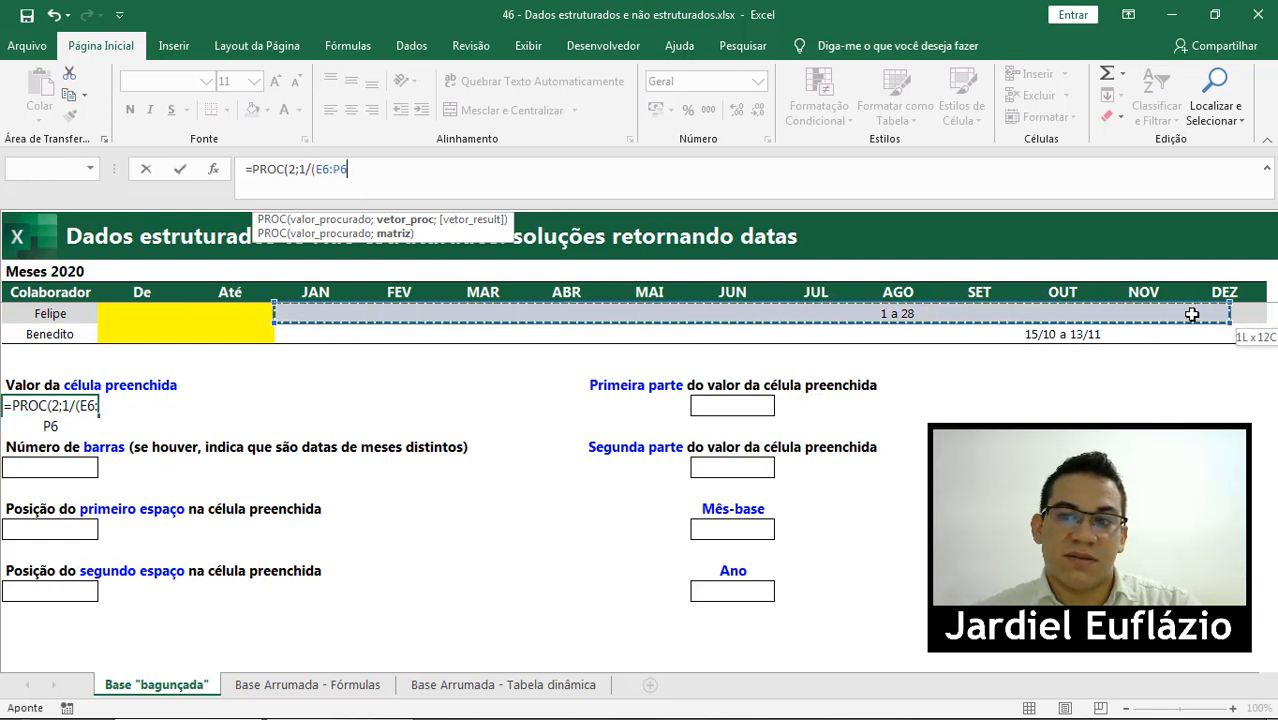
type("<")
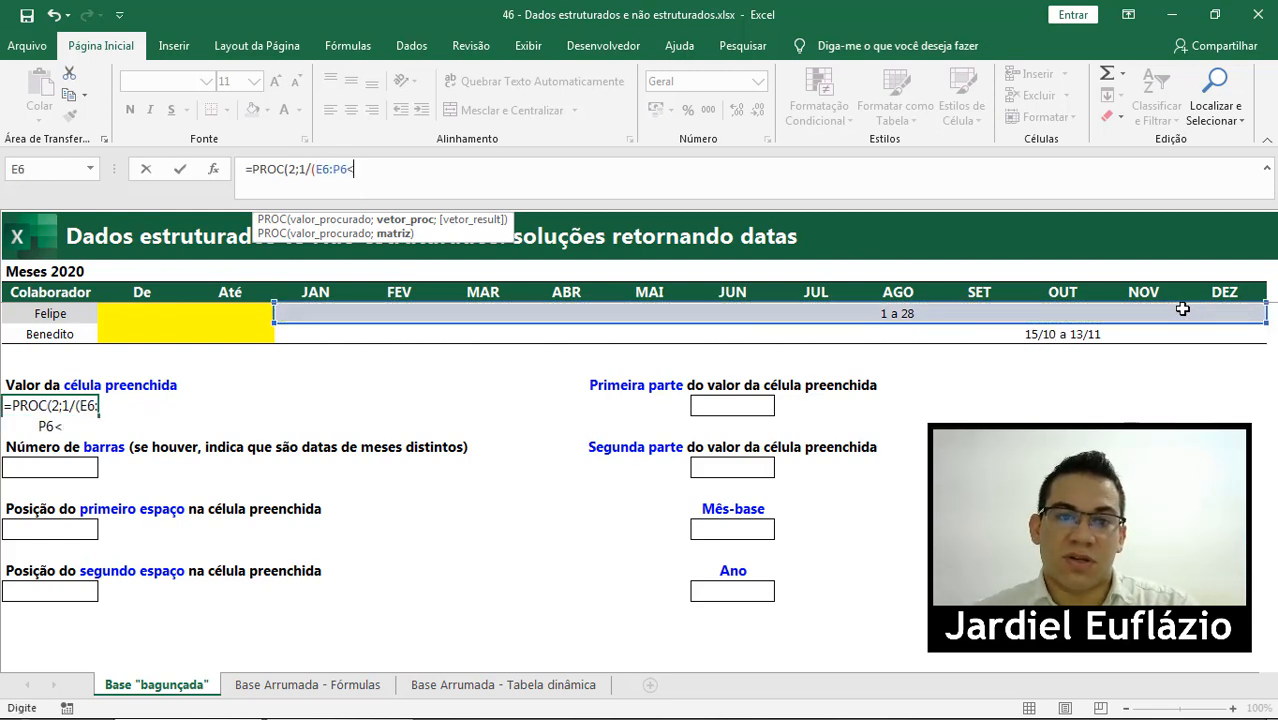
type(">\"\"")
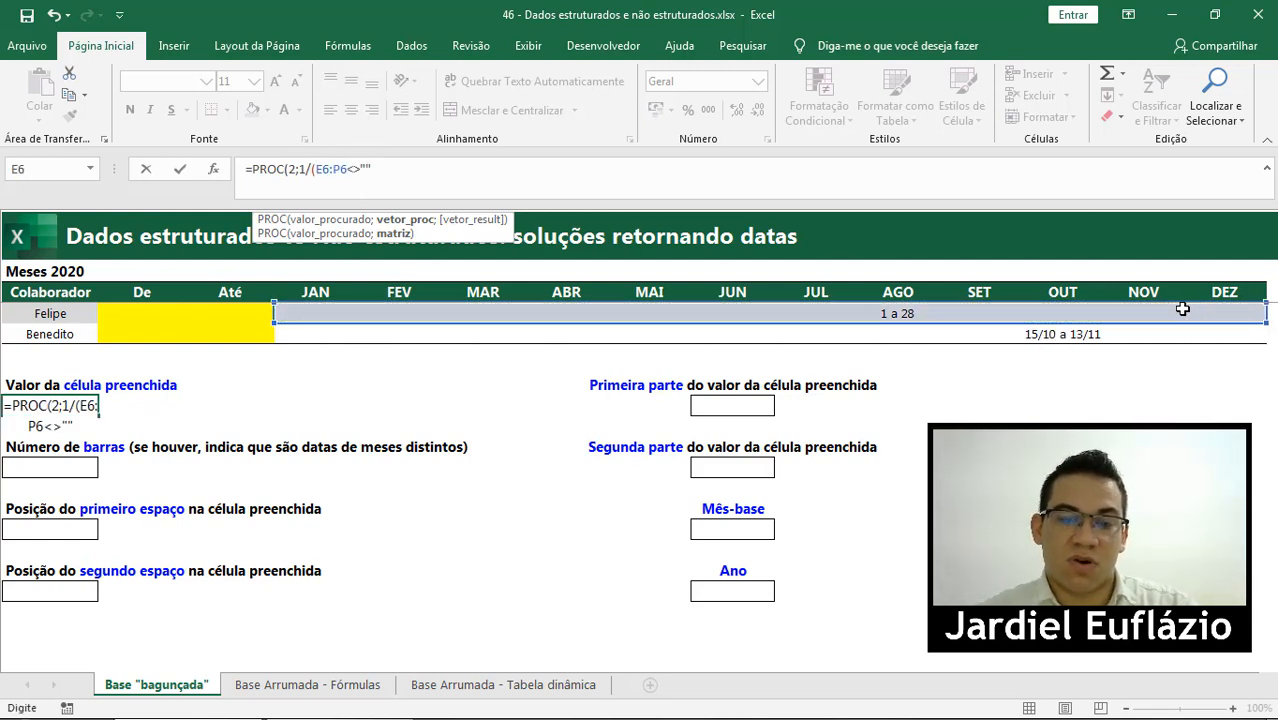
type(")")
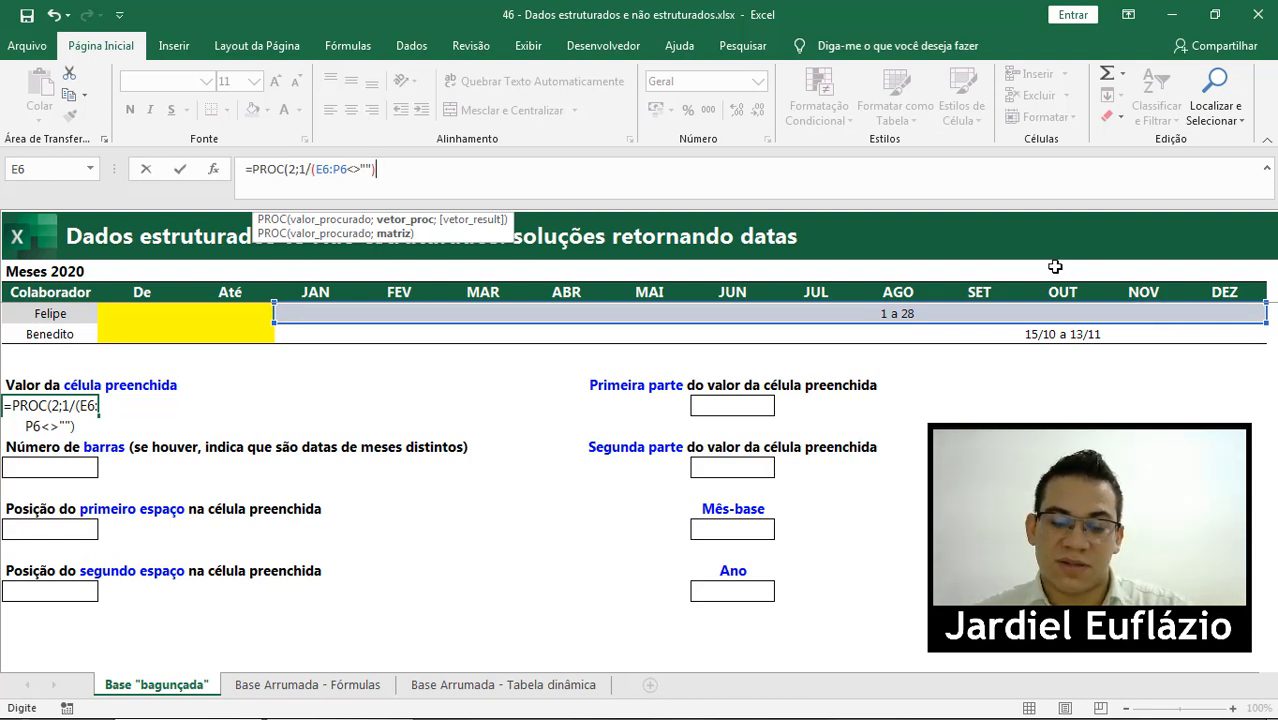
type(";")
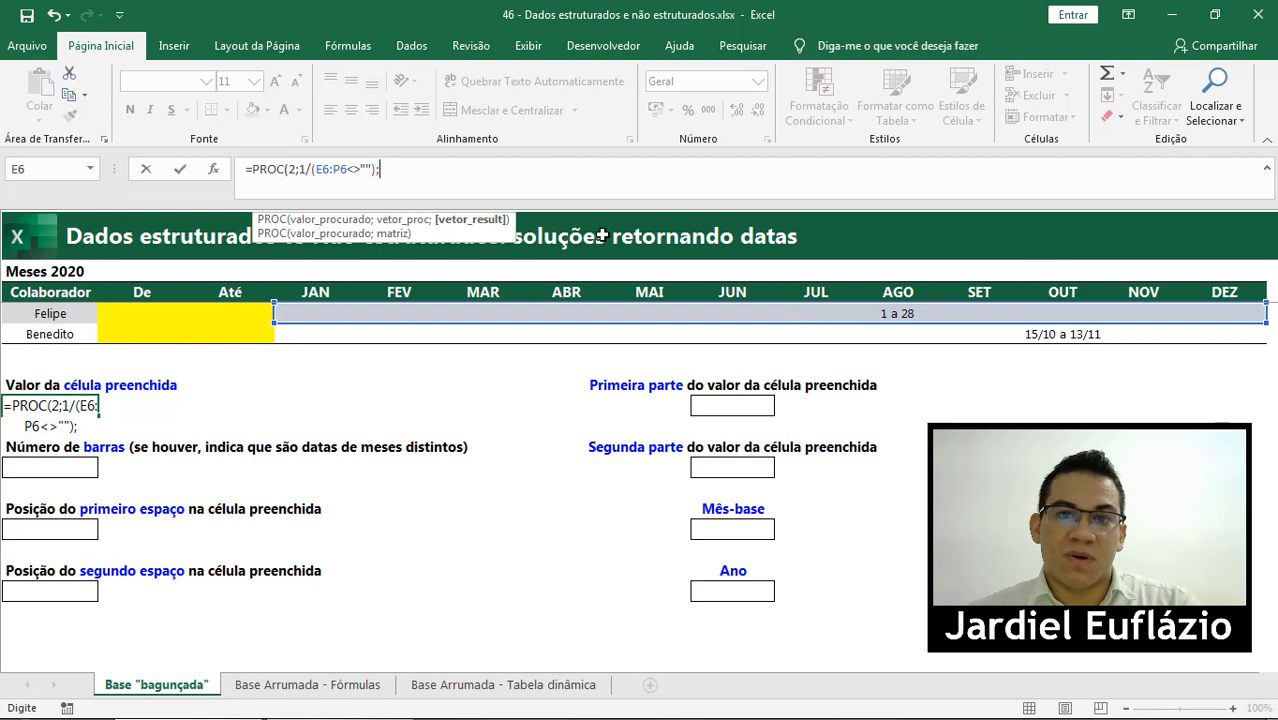
left_click_drag(288, 317, 1204, 307)
type(")")
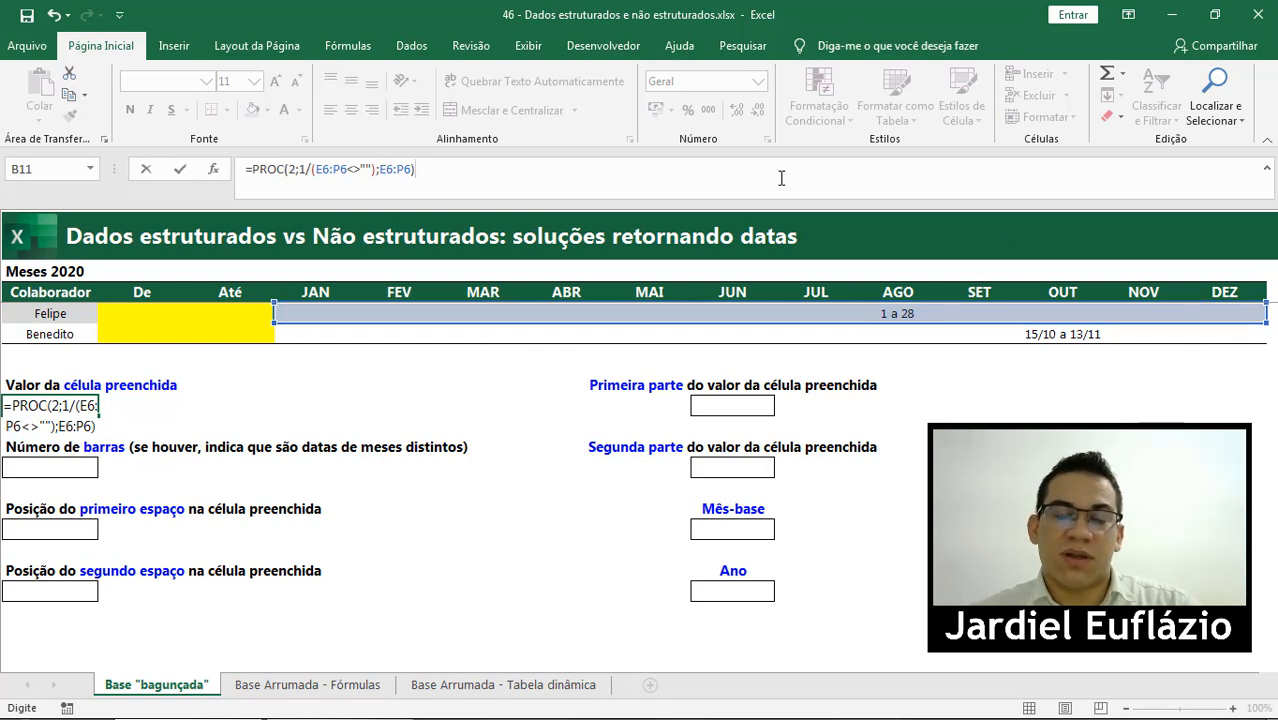
- Evaluate the 1/(E6:P6<>"") argument within the PROC formula to examine its array, and restore the original expression
left_click(300, 169)
key("shift+Right")
key("shift+Right")
key("shift+Right")
key("shift+Right")
key("shift+Right")
key("shift+Right")
key("shift+Right")
key("shift+Right")
key("shift+Right")
key("shift+Right")
key("shift+Right")
key("shift+Right")
key("shift+Right")
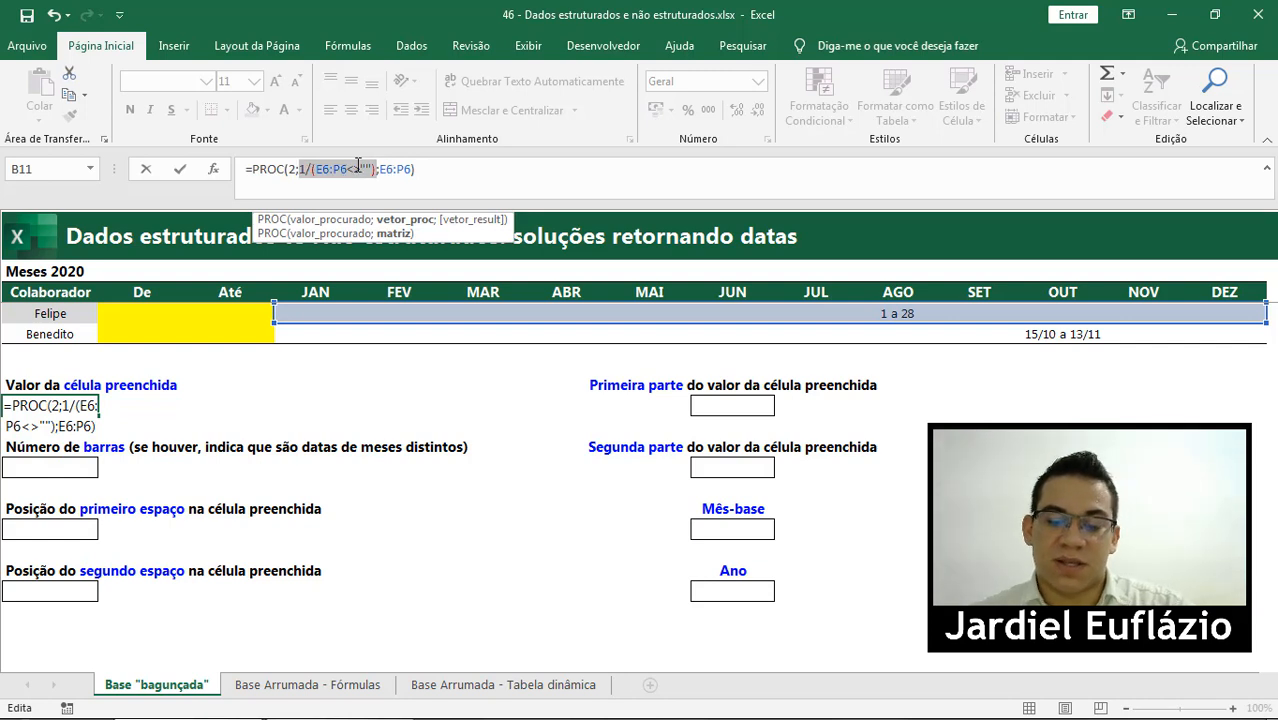
key("F9")
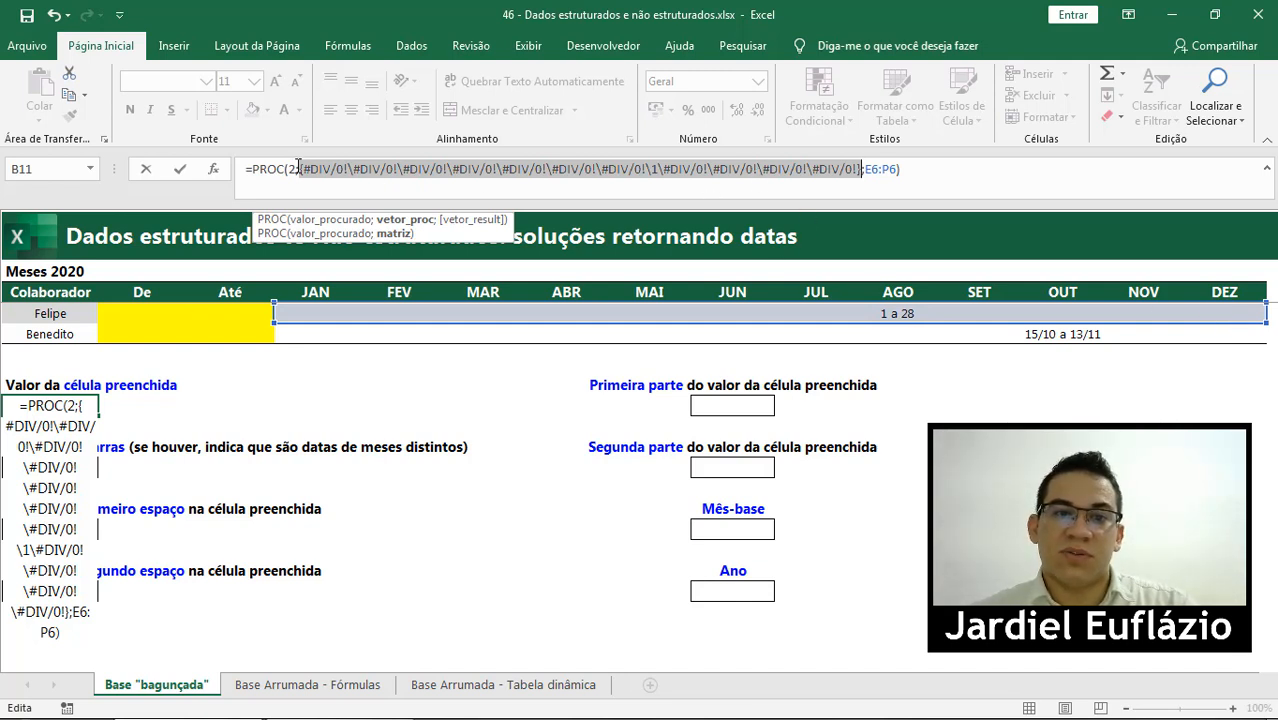
left_click(656, 169)
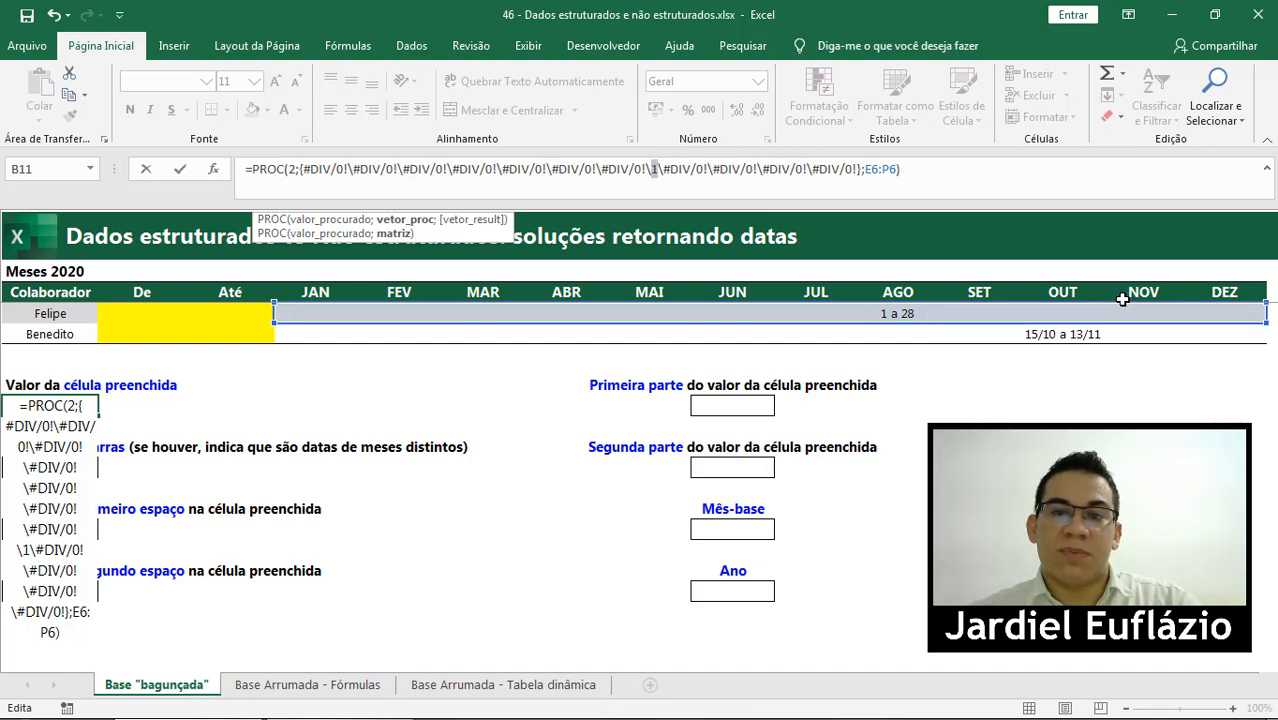
key("ctrl+z")
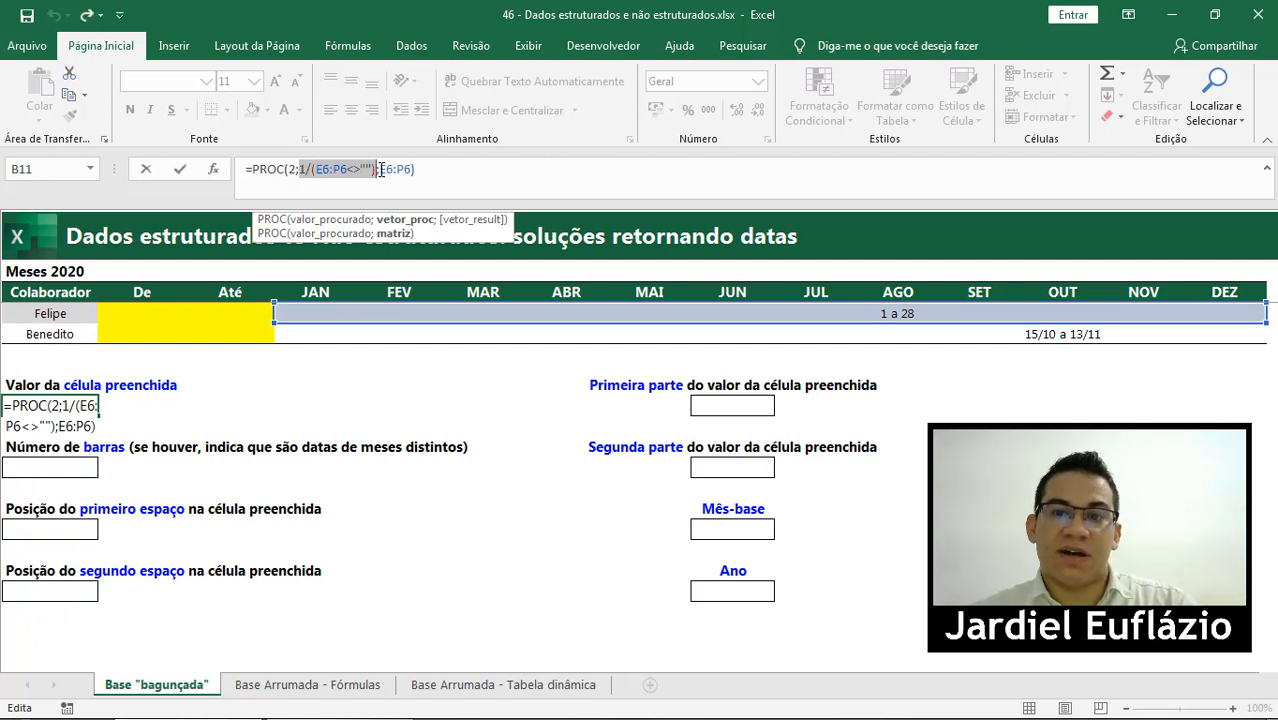
- Confirm the PROC formula in the Valor da célula preenchida cell and select that cell
left_click(427, 170)
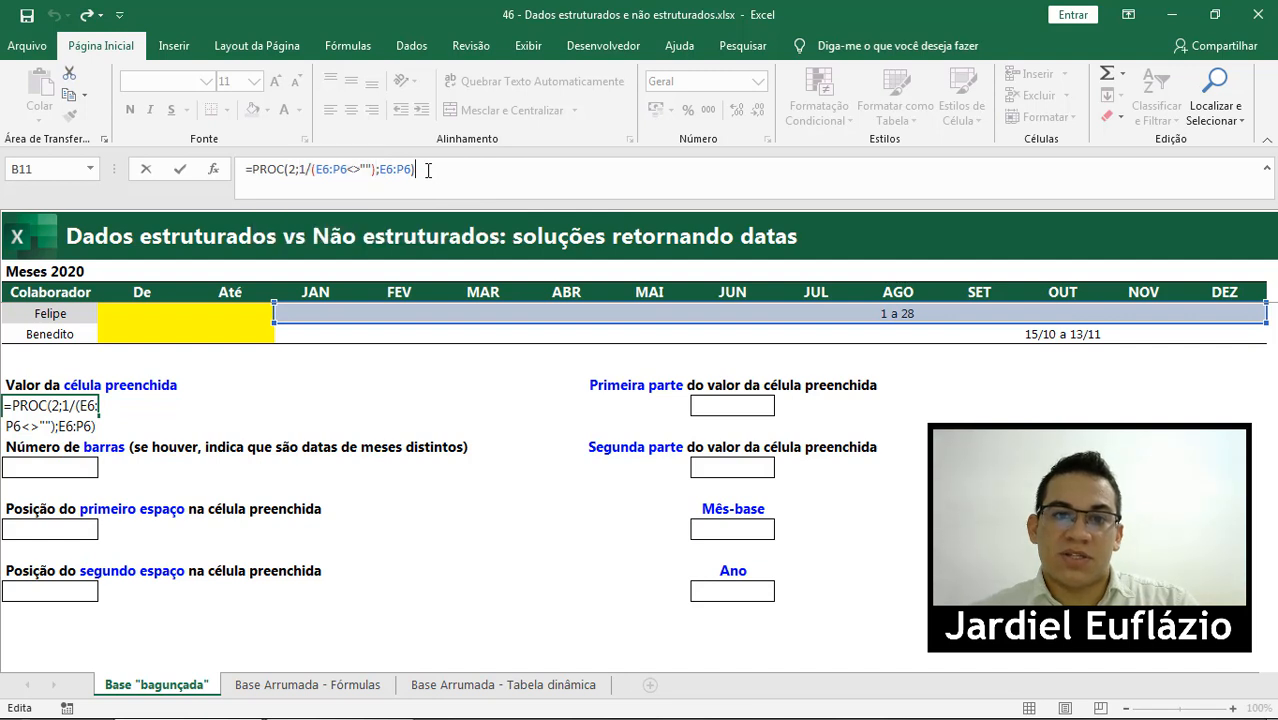
key("Return")
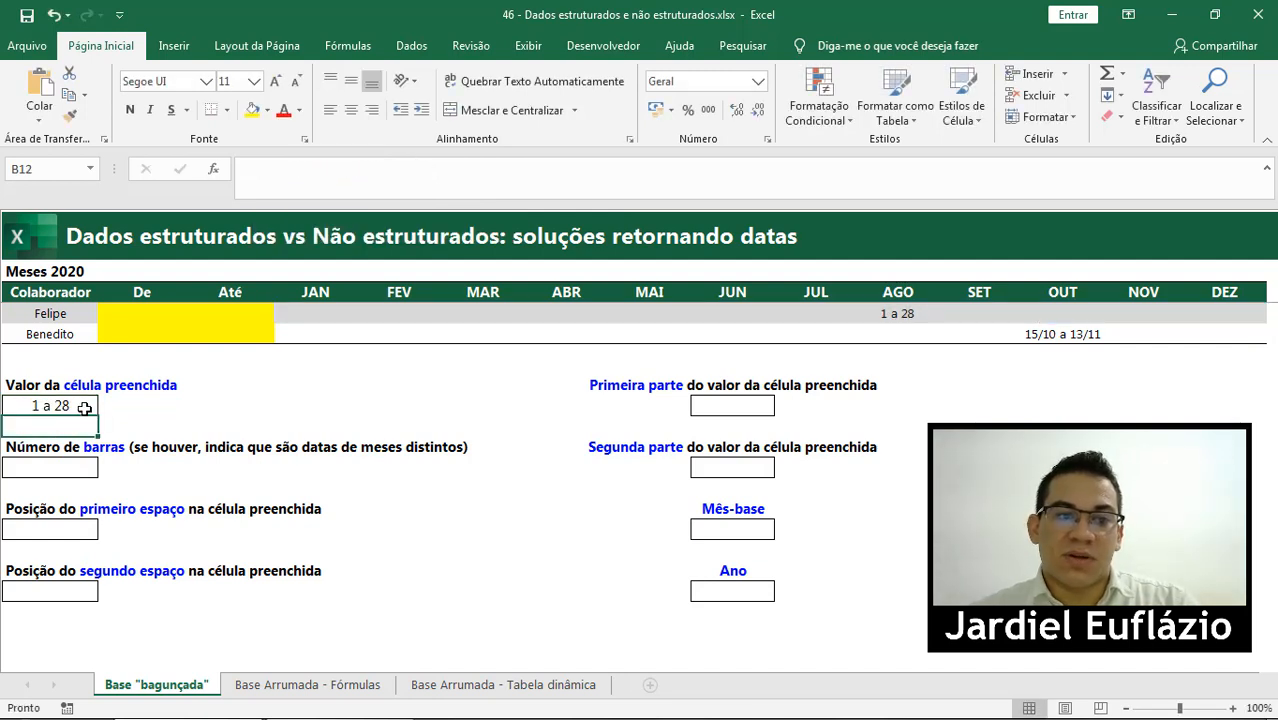
left_click(84, 407)
- Test the formula by pasting the OUT period as values over the first collaborator's AGO period, and undo the paste
left_click(1100, 342)
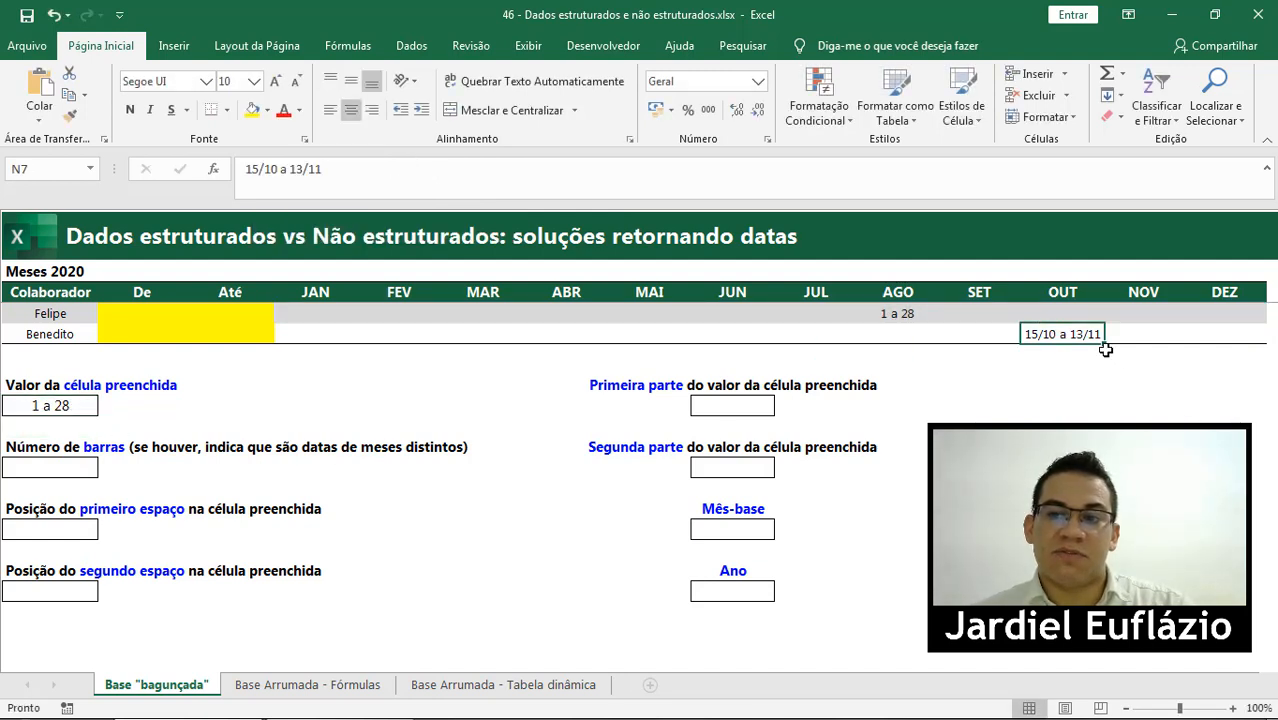
key("ctrl+c")
right_click(901, 313)
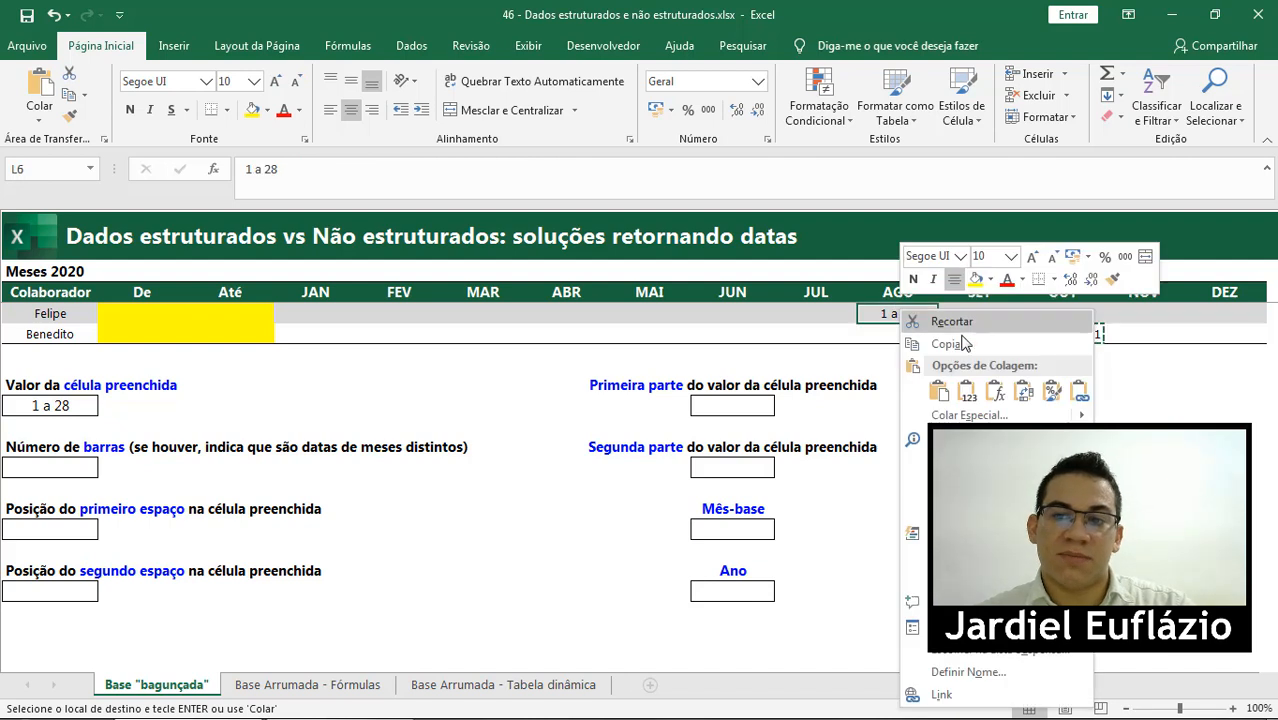
left_click(969, 397)
left_click(42, 400)
key("ctrl+z")
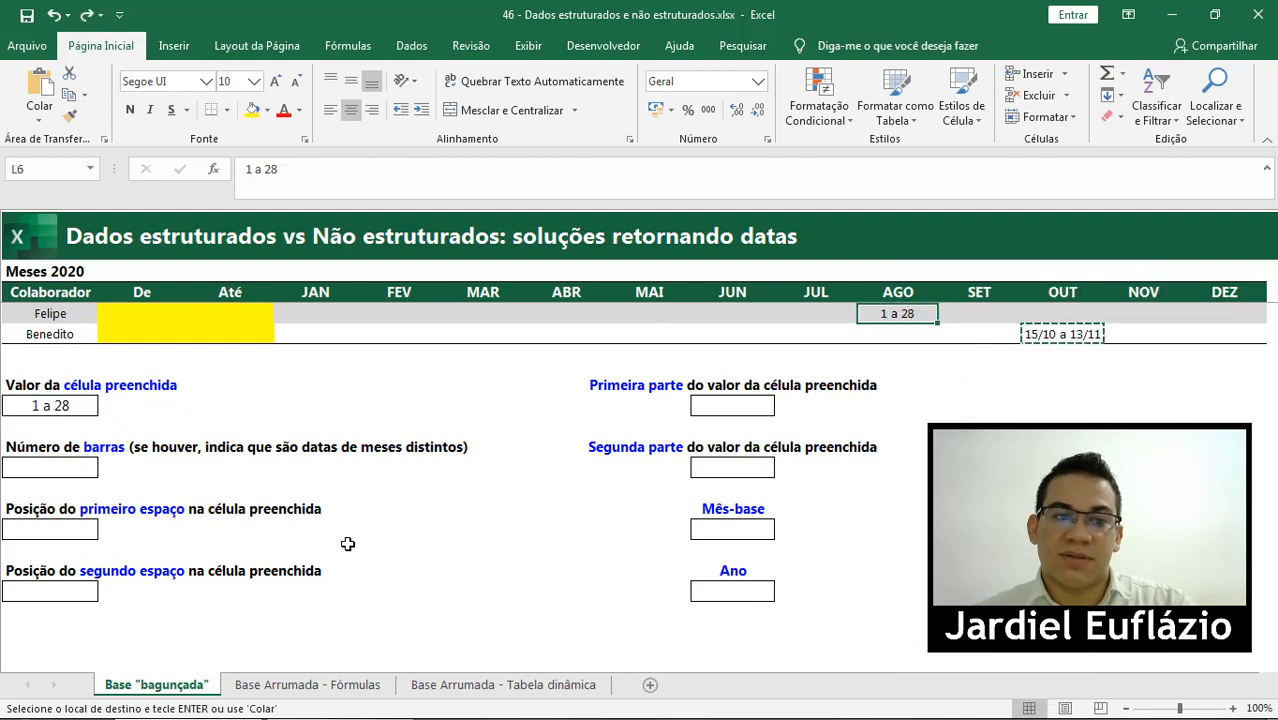
- Compare the slashes in the OUT and AGO periods with what the Número de barras cell has to count
left_click(62, 470)
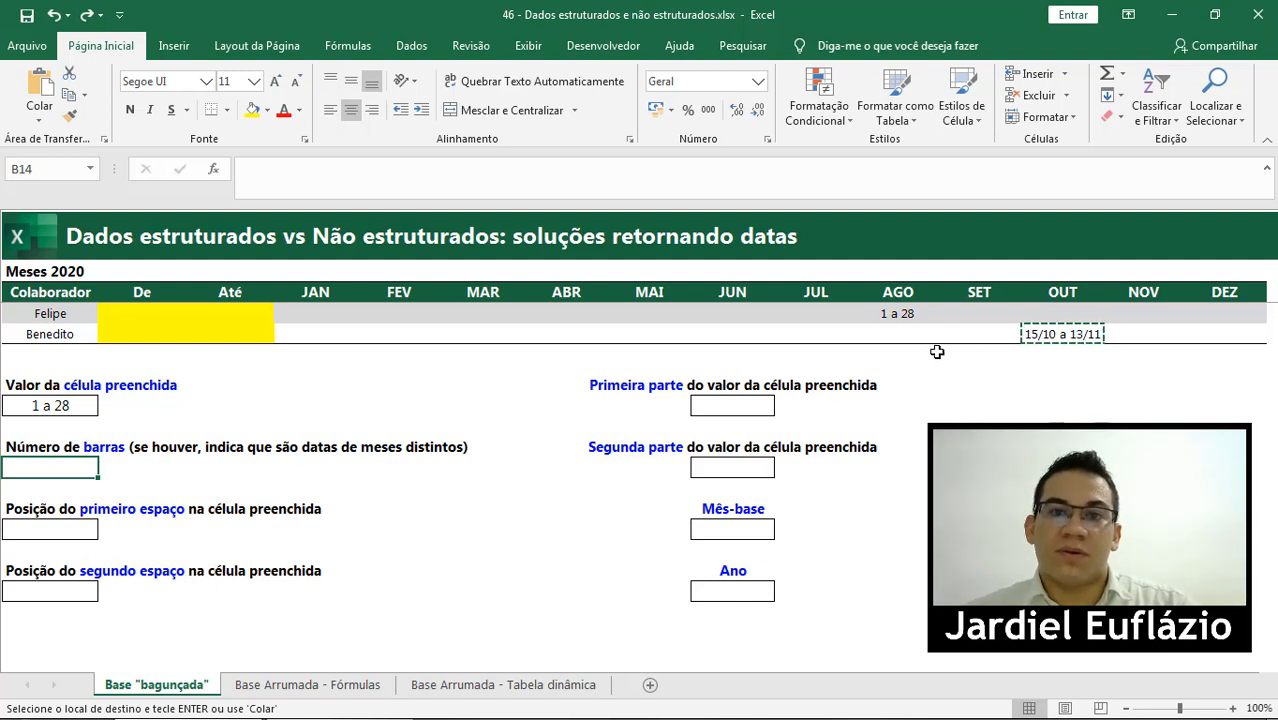
left_click(1077, 337)
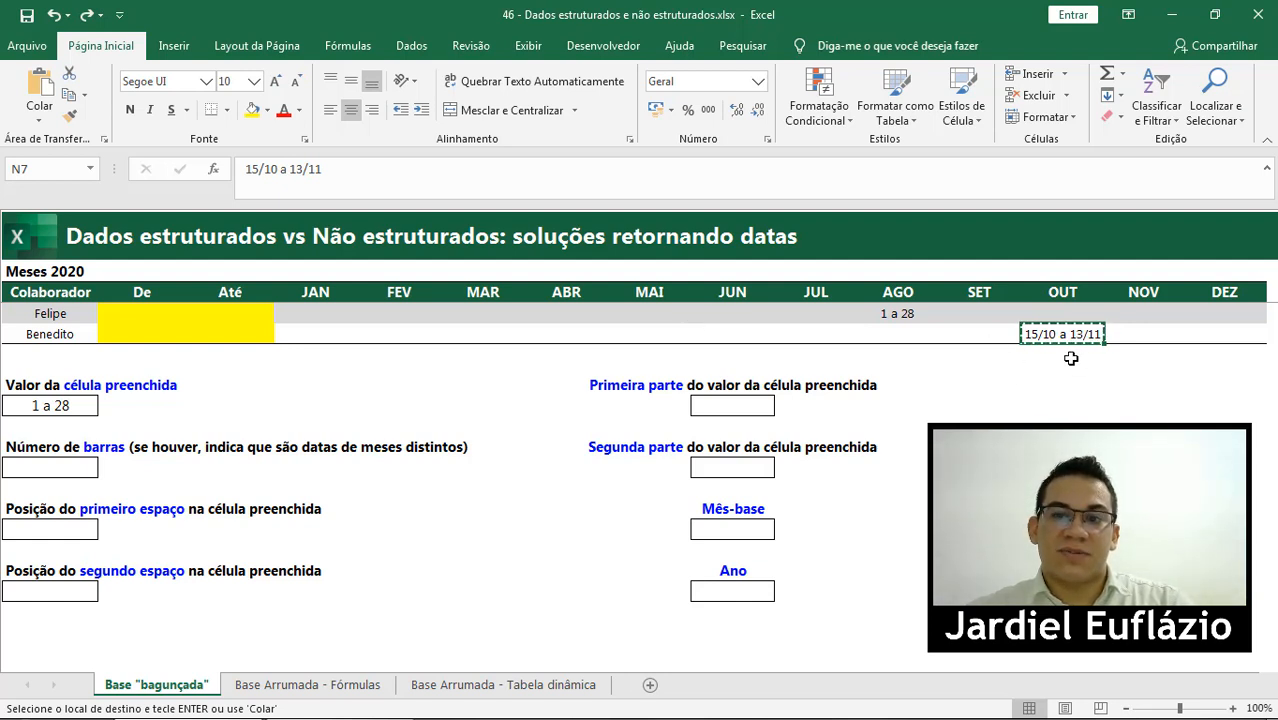
left_click(905, 313)
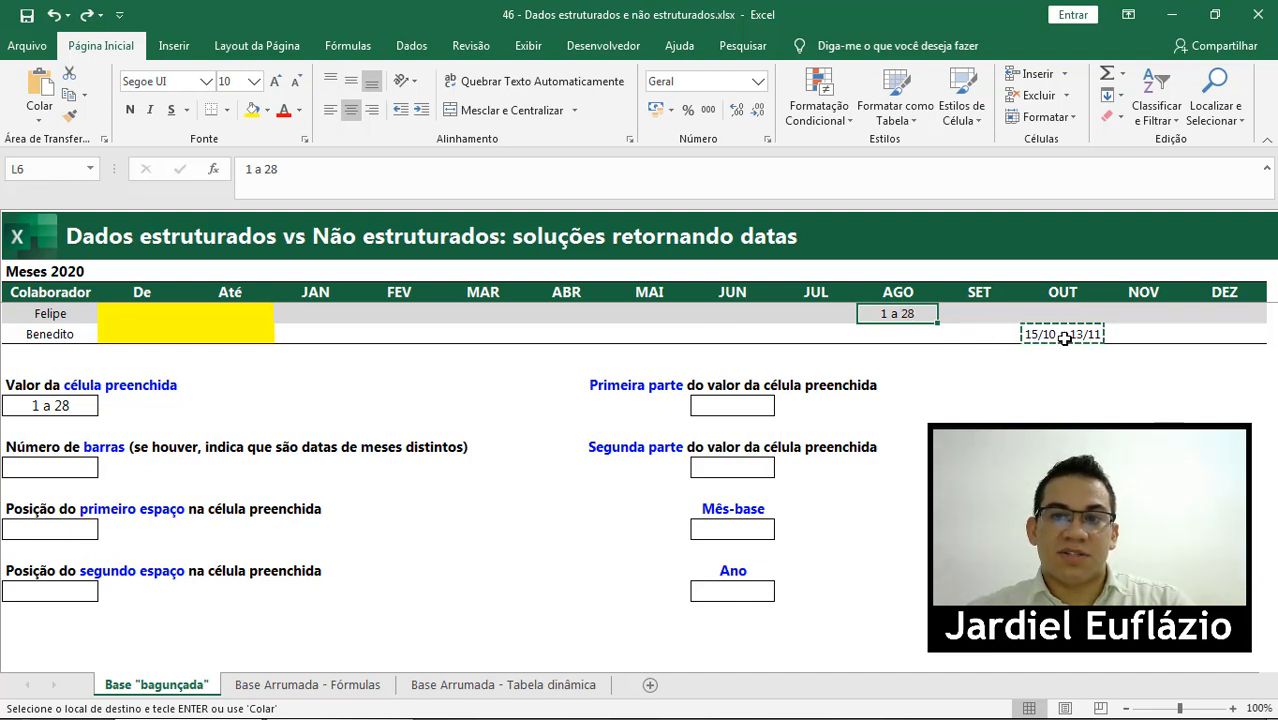
left_click(60, 467)
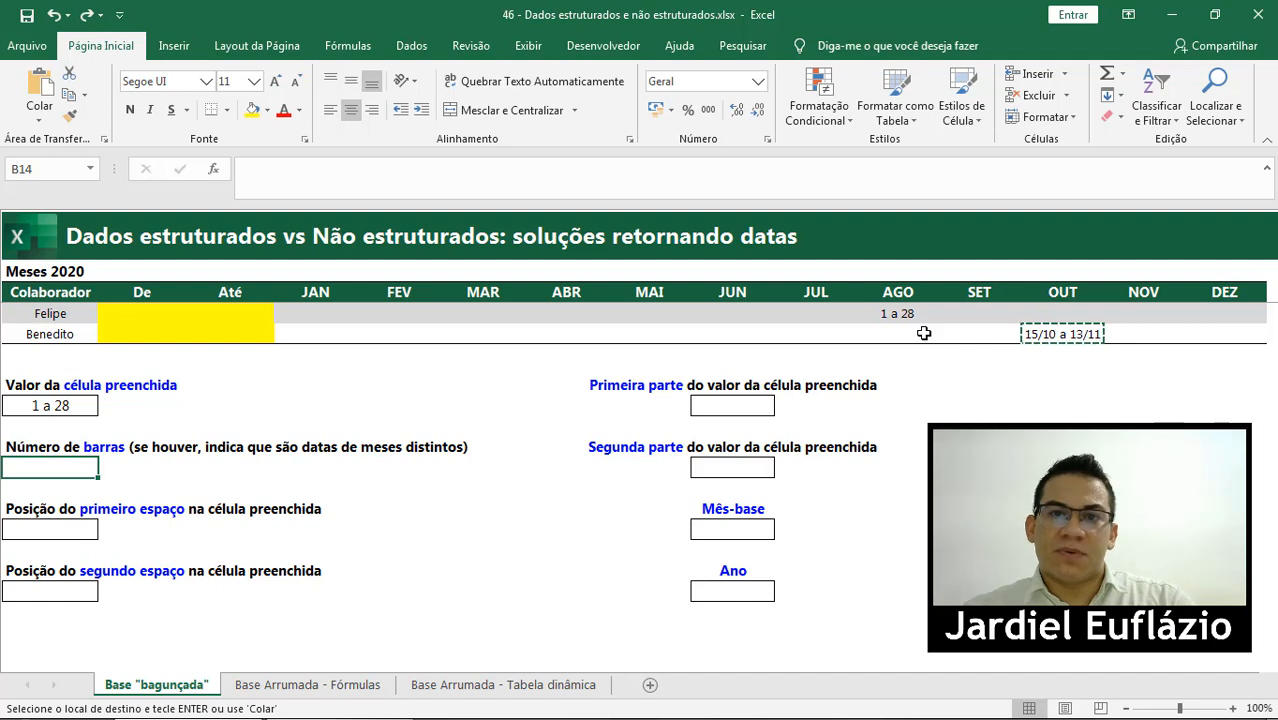
- Try the first collaborator's AGO period as 01 a 28, and cancel the edit
double_click(891, 313)
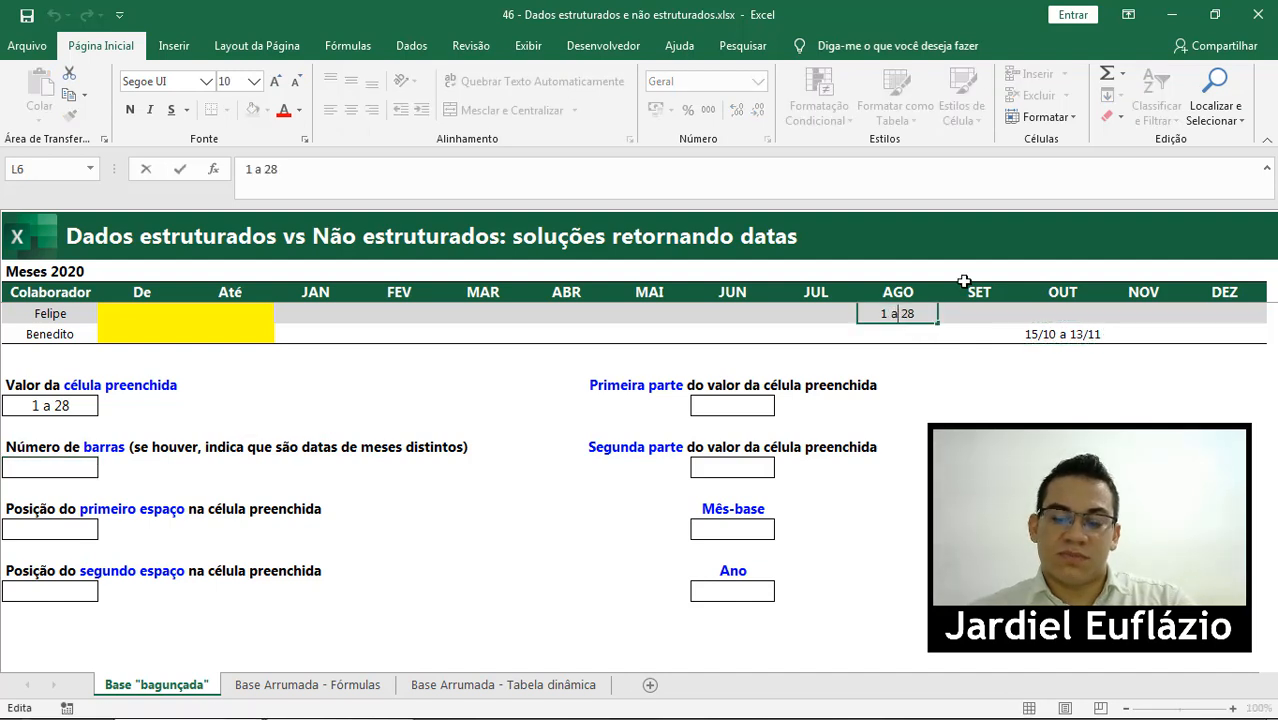
type("0")
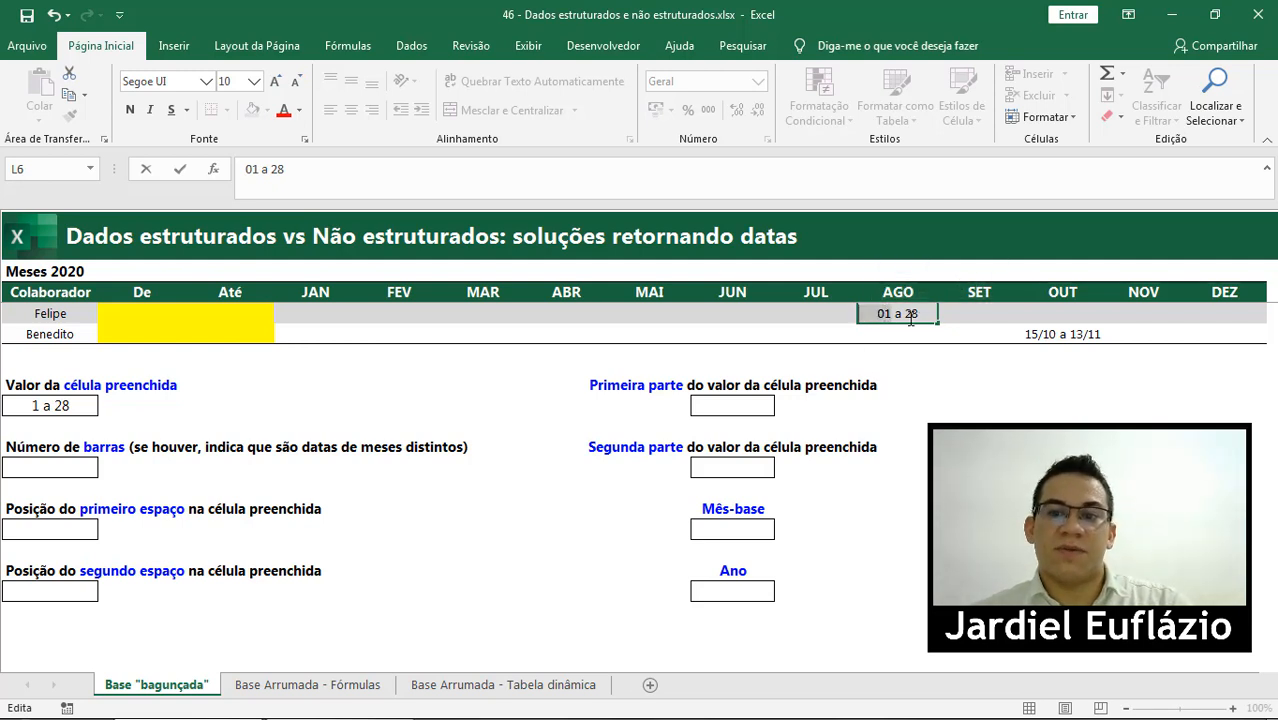
left_click_drag(906, 314, 840, 314)
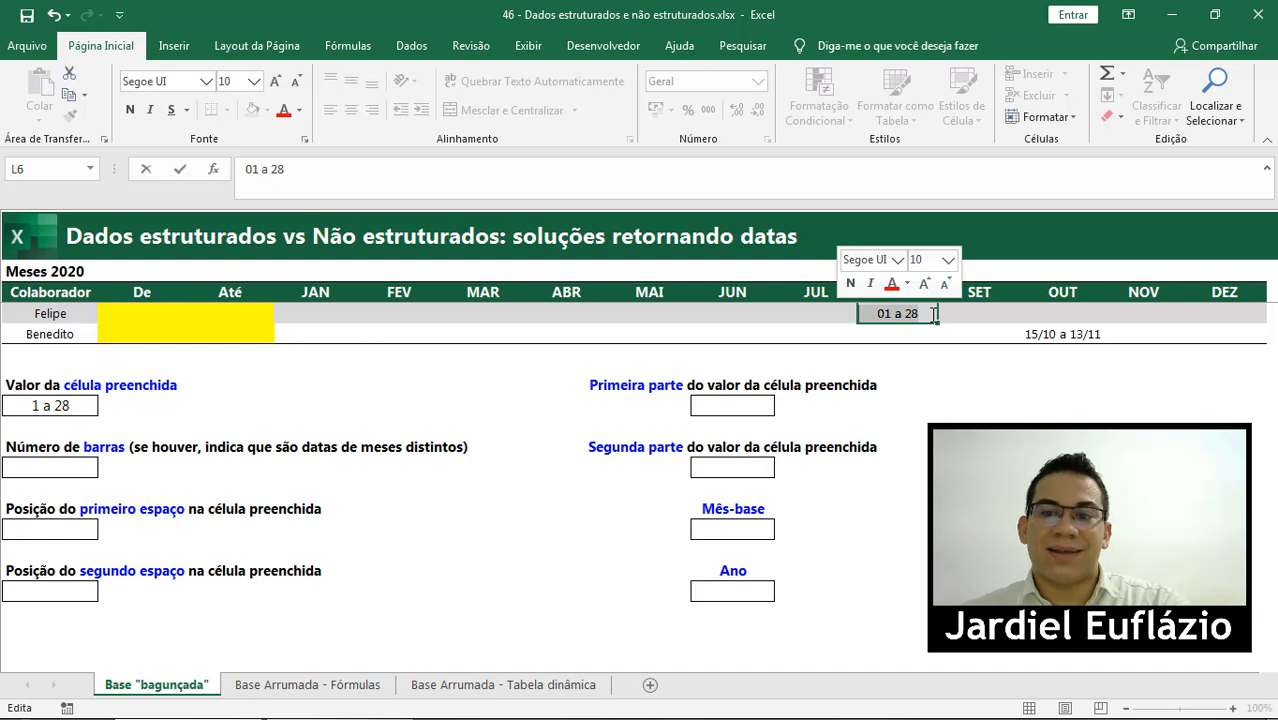
key("Escape")
- Try the second collaborator's OUT period as 5/10 a 3/11, and cancel the edit
left_click(1034, 336)
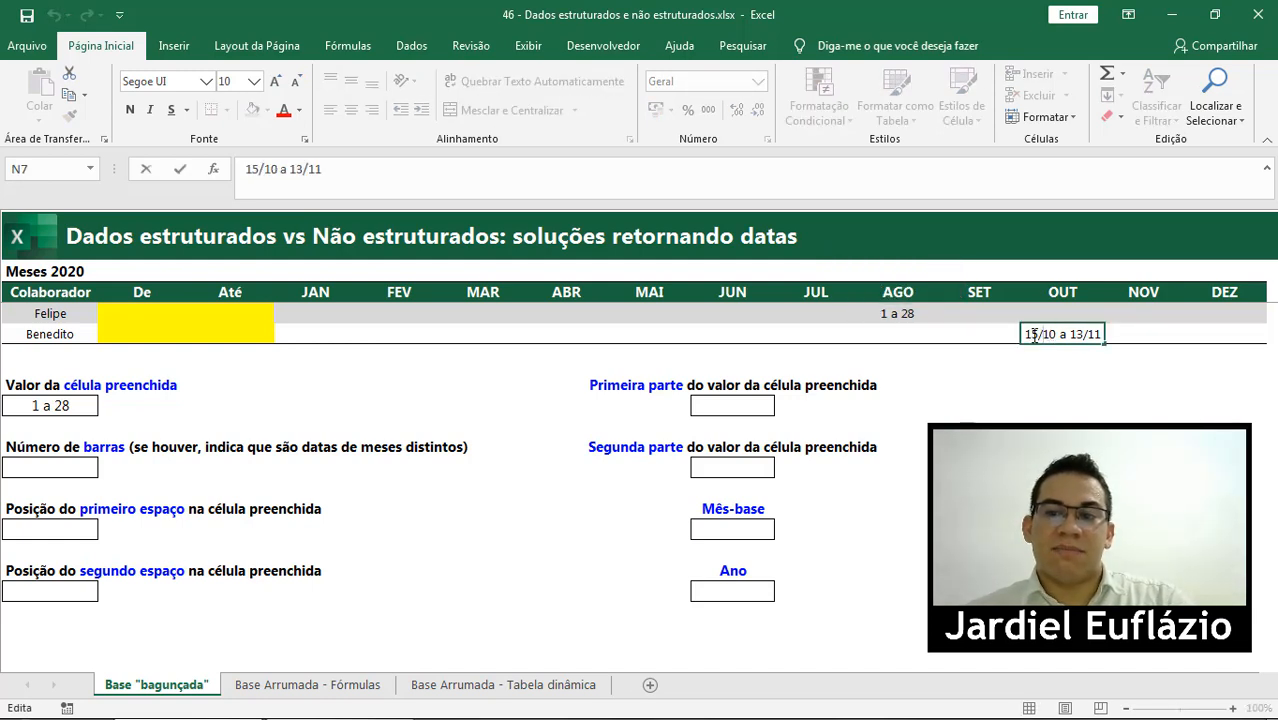
key("BackSpace")
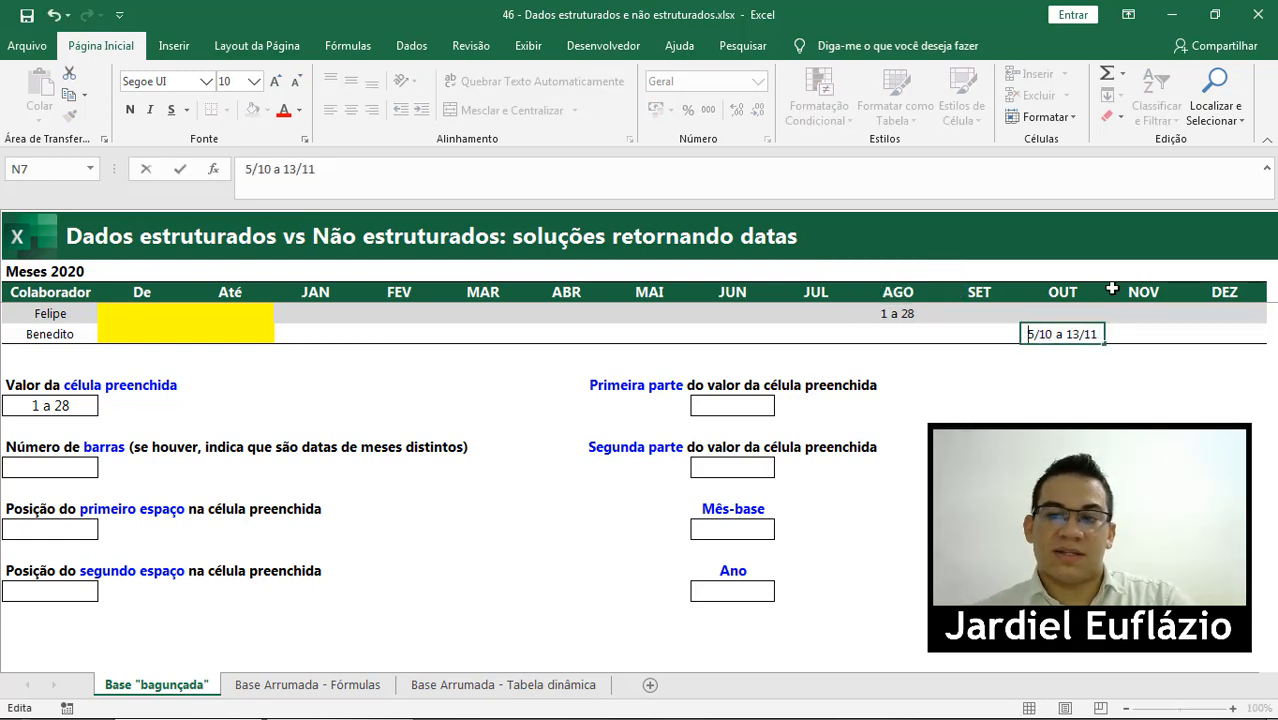
left_click(1068, 334)
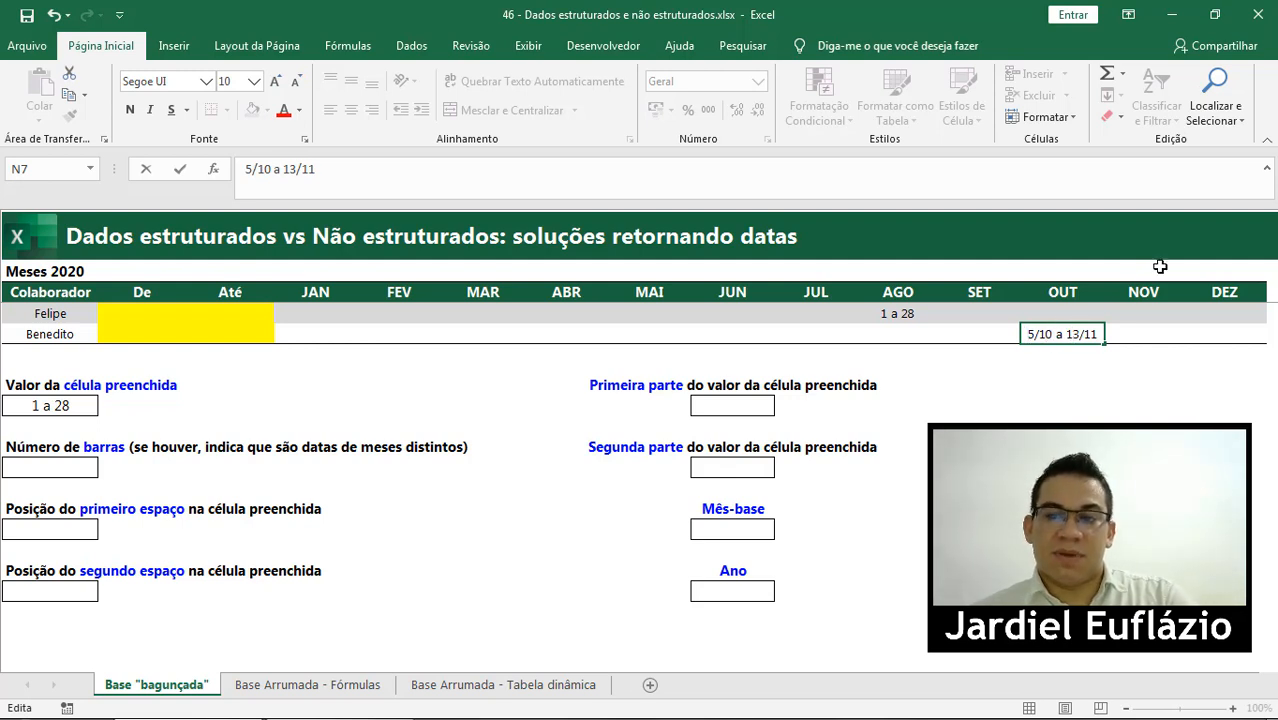
key("BackSpace")
left_click_drag(1095, 334, 986, 334)
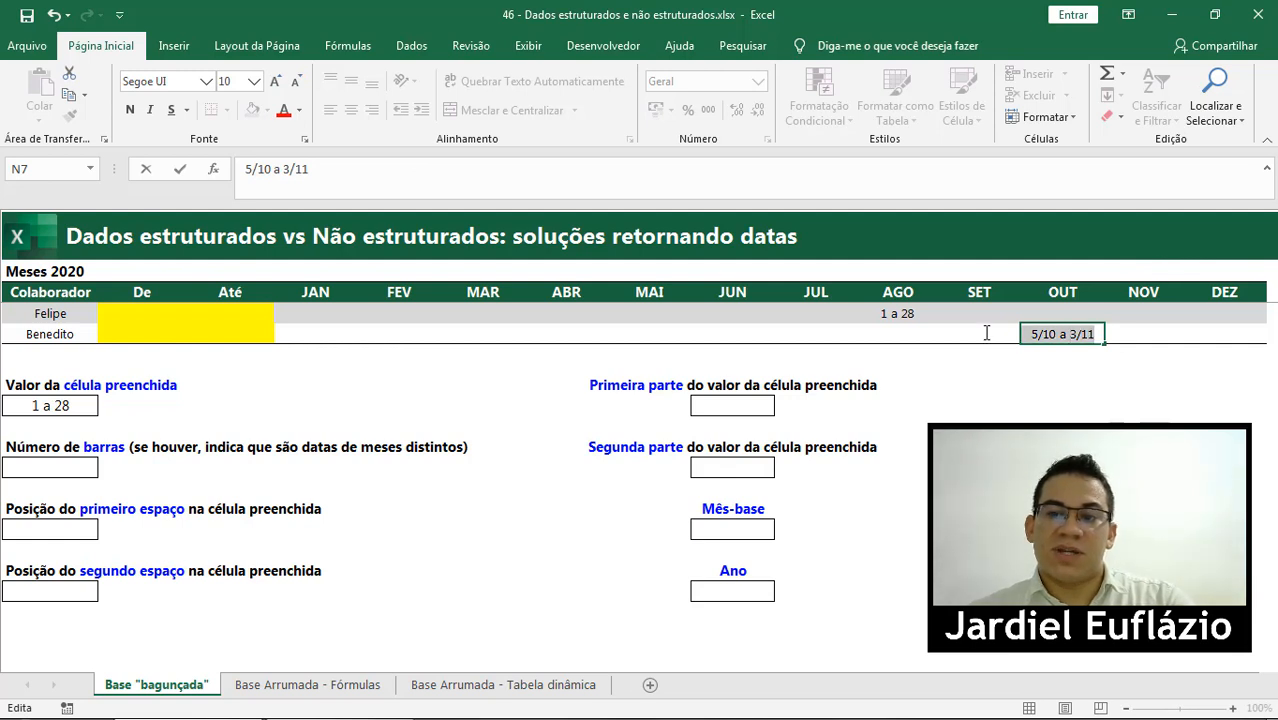
key("Escape")
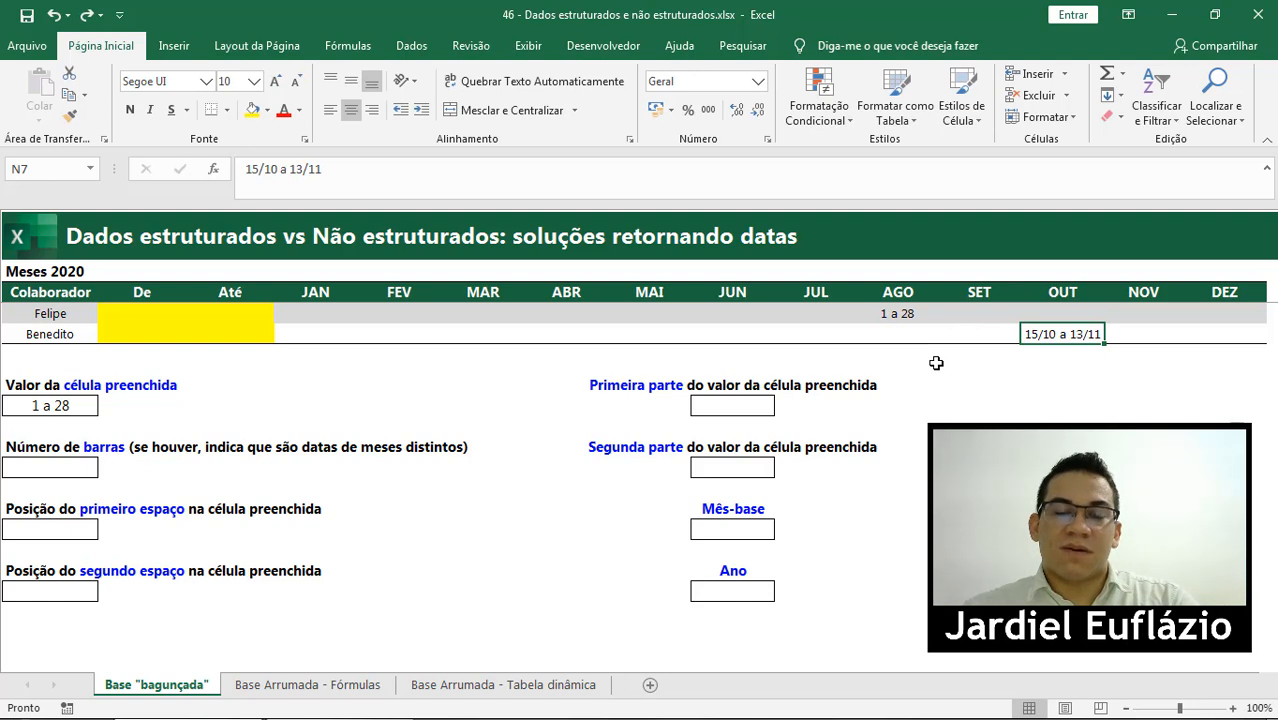
- Check the AGO period against the PROC formula in the Valor da célula preenchida cell
left_click(898, 313)
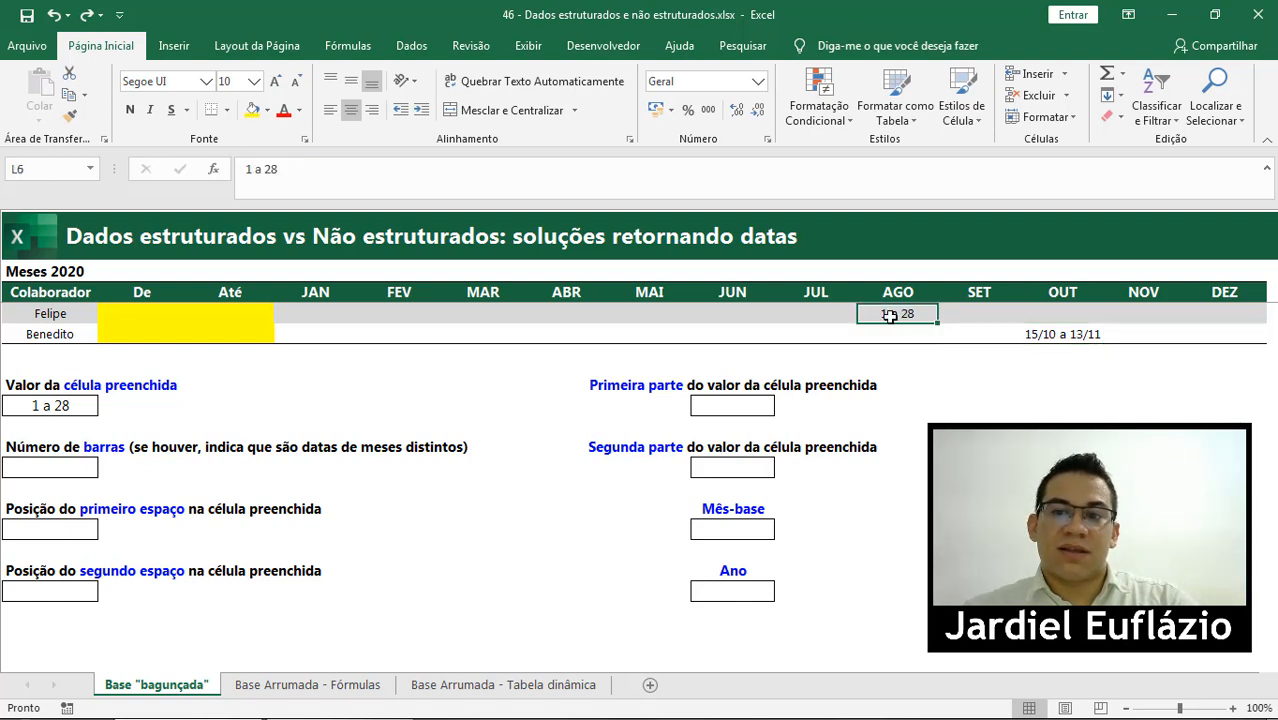
left_click(74, 404)
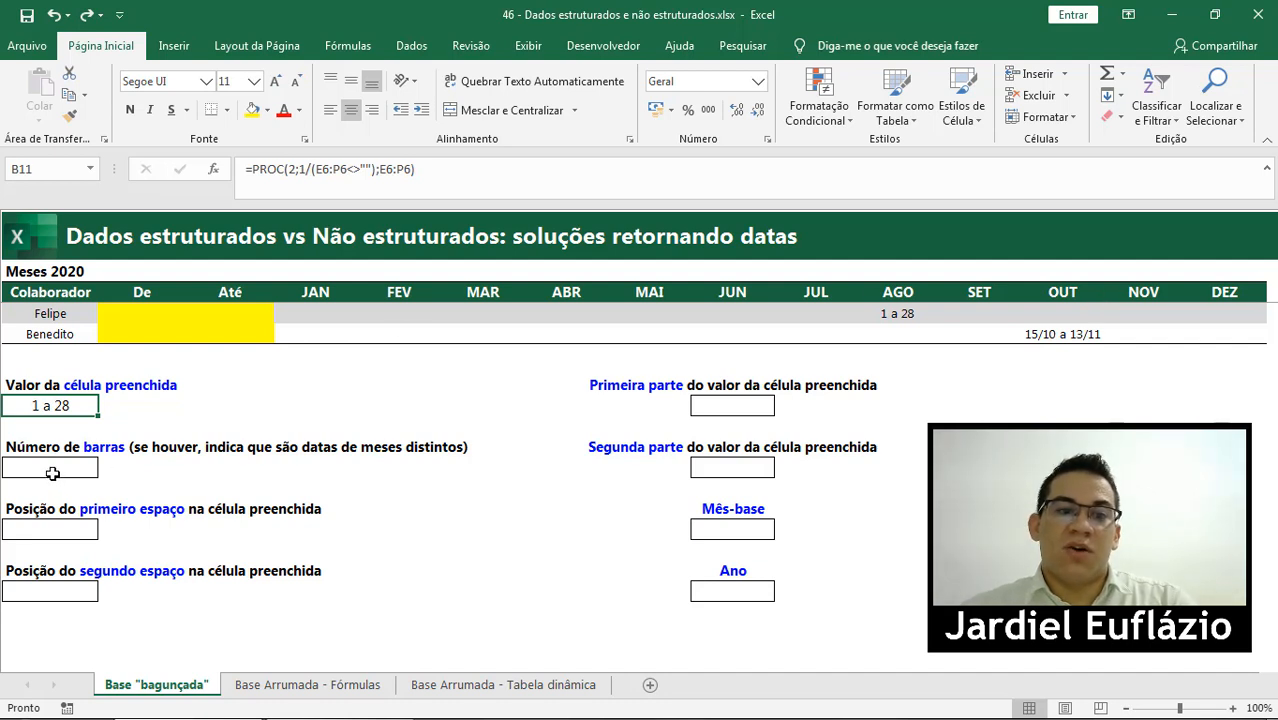
left_click(52, 470)
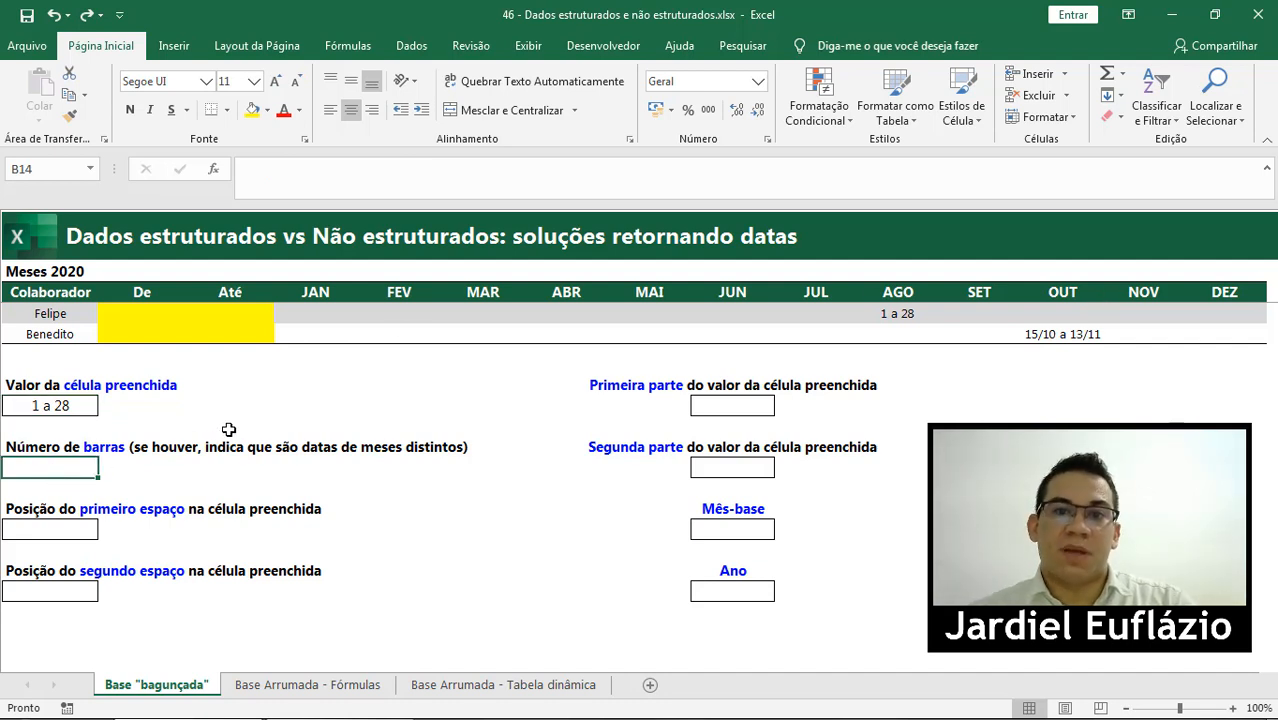
type("=")
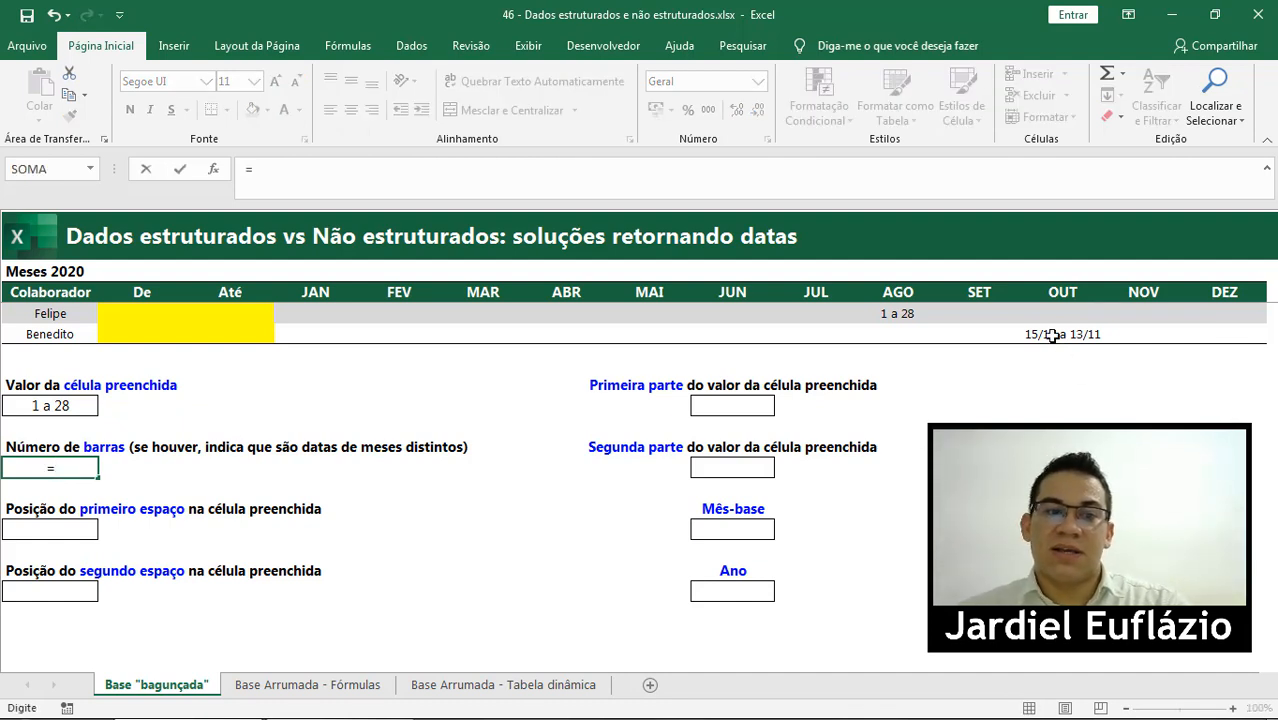
key("Escape")
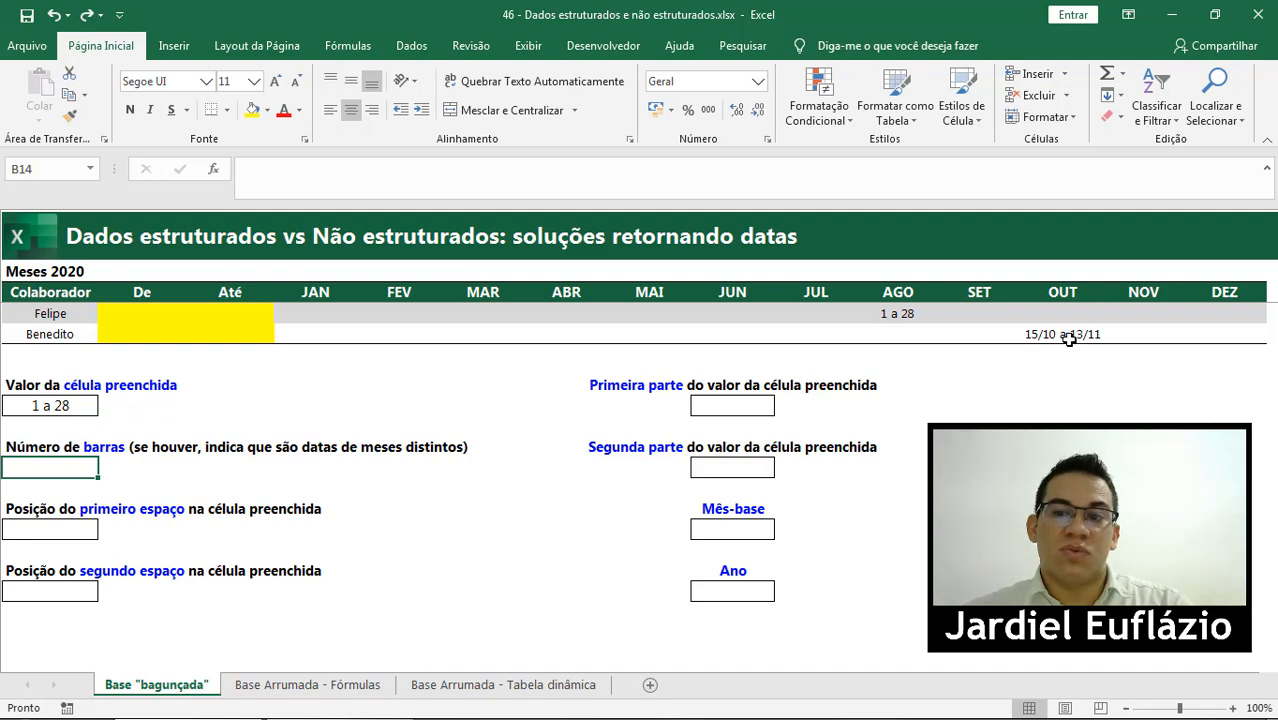
left_click(1077, 338)
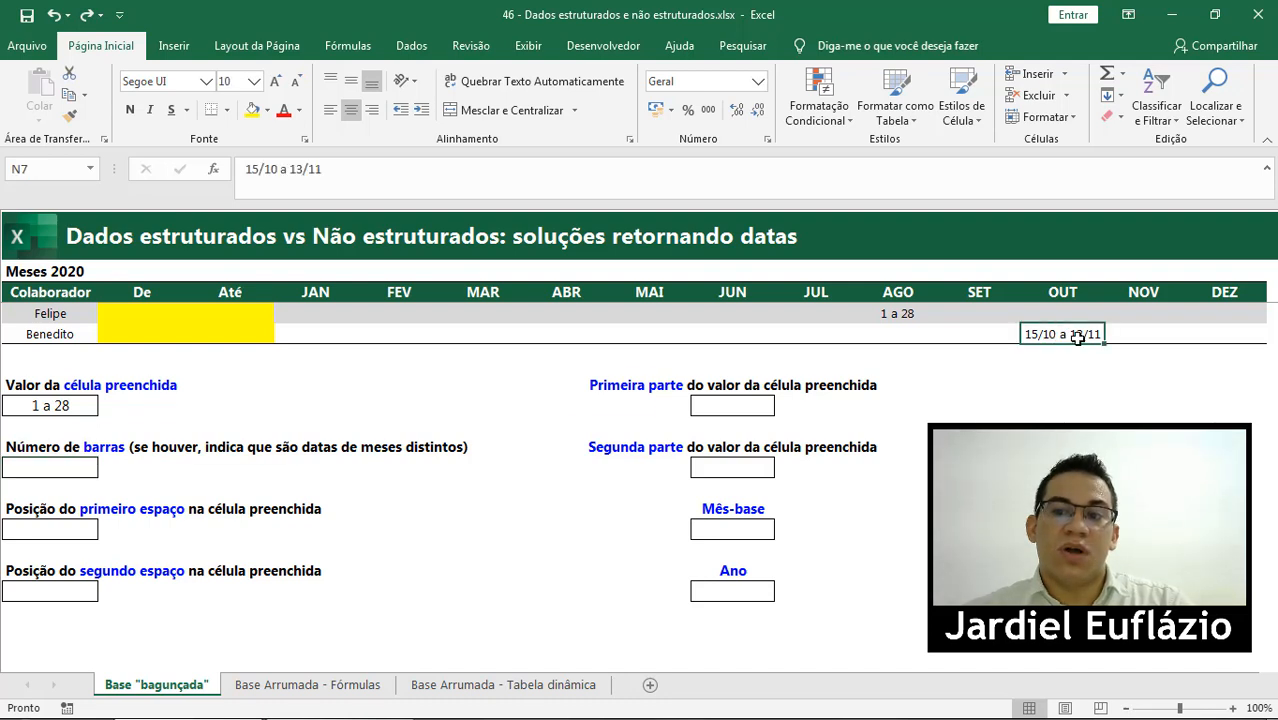
- Begin the Número de barras formula with the character count of the filled cell's value, =NÚM.CARACT(B11)
left_click(47, 470)
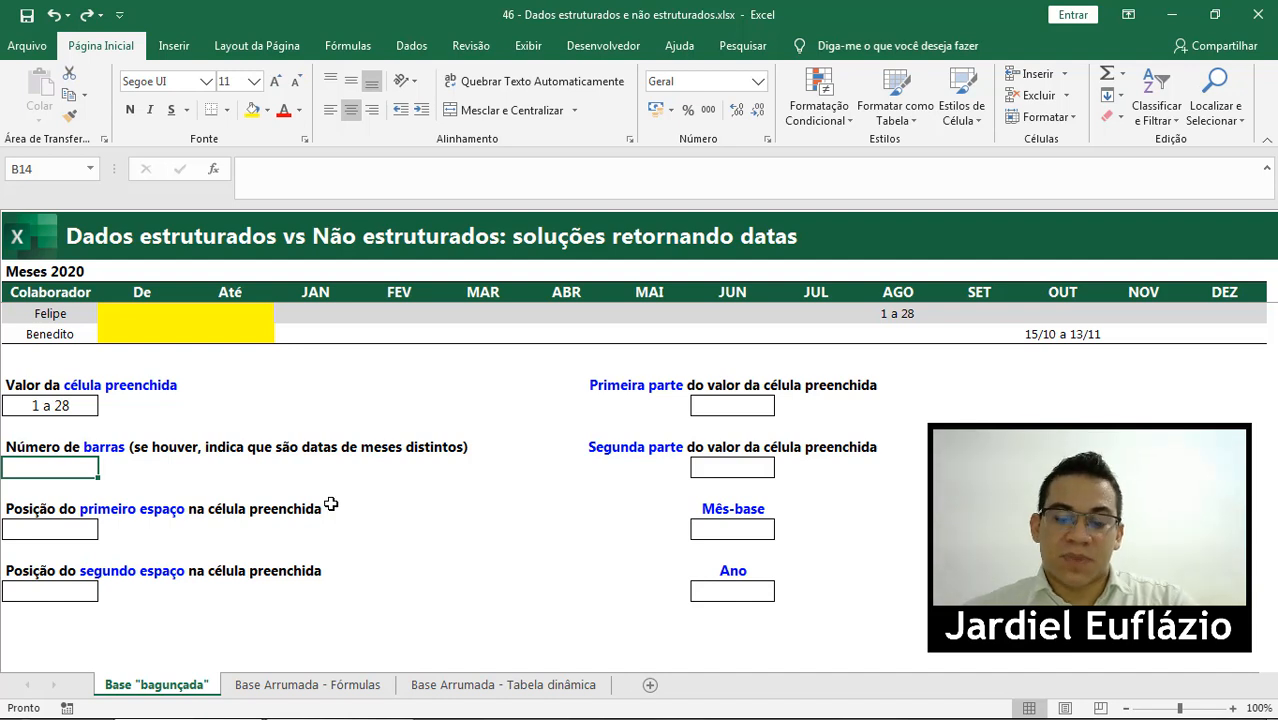
type("=núm(")
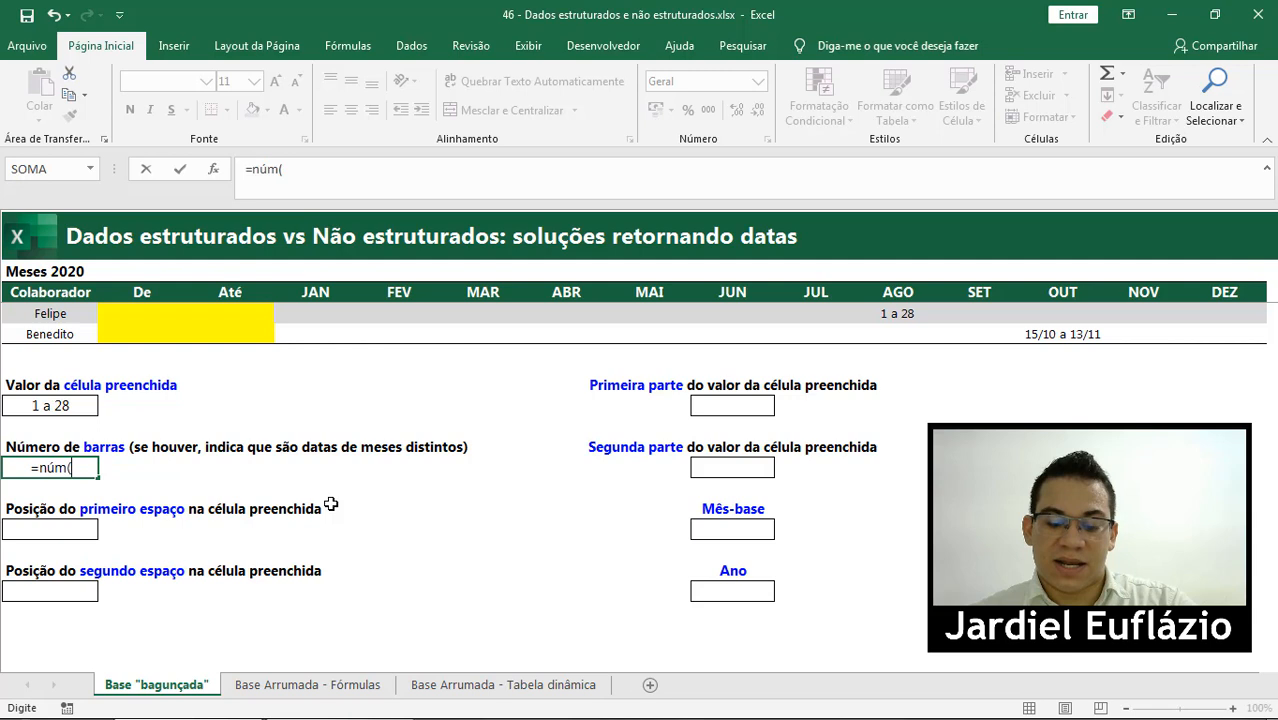
key("BackSpace")
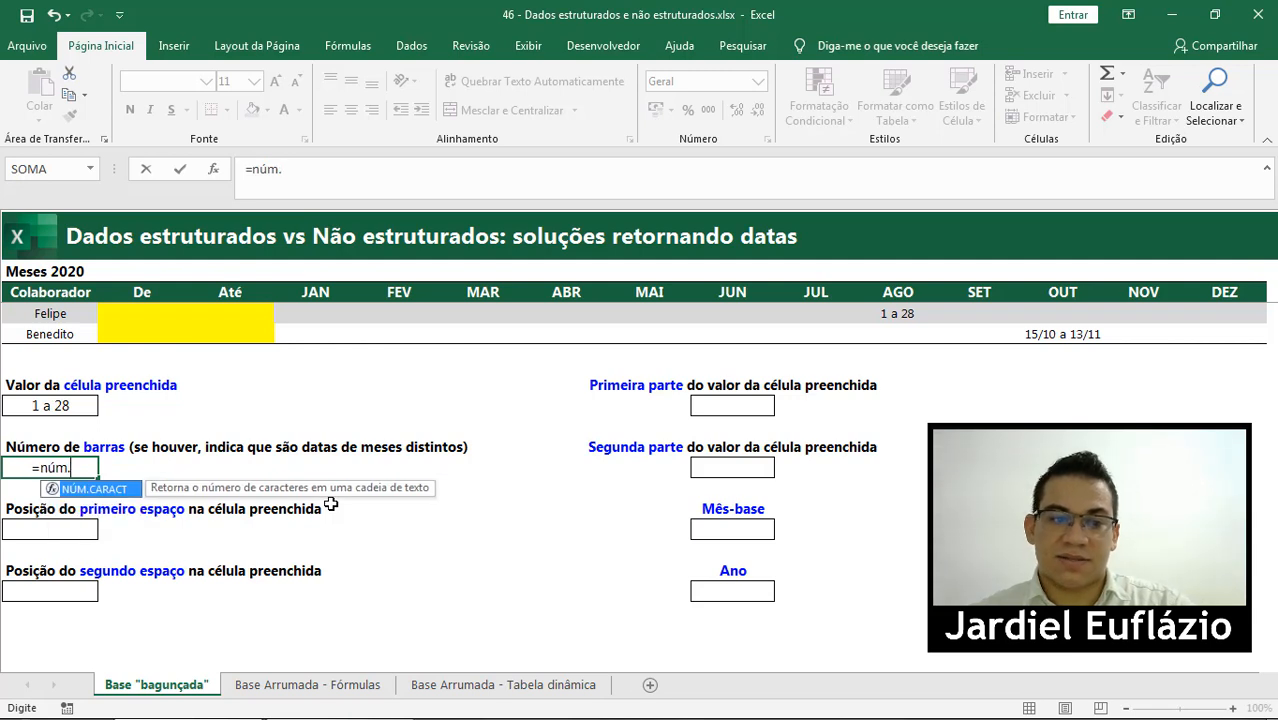
type(".")
key("Tab")
left_click(80, 405)
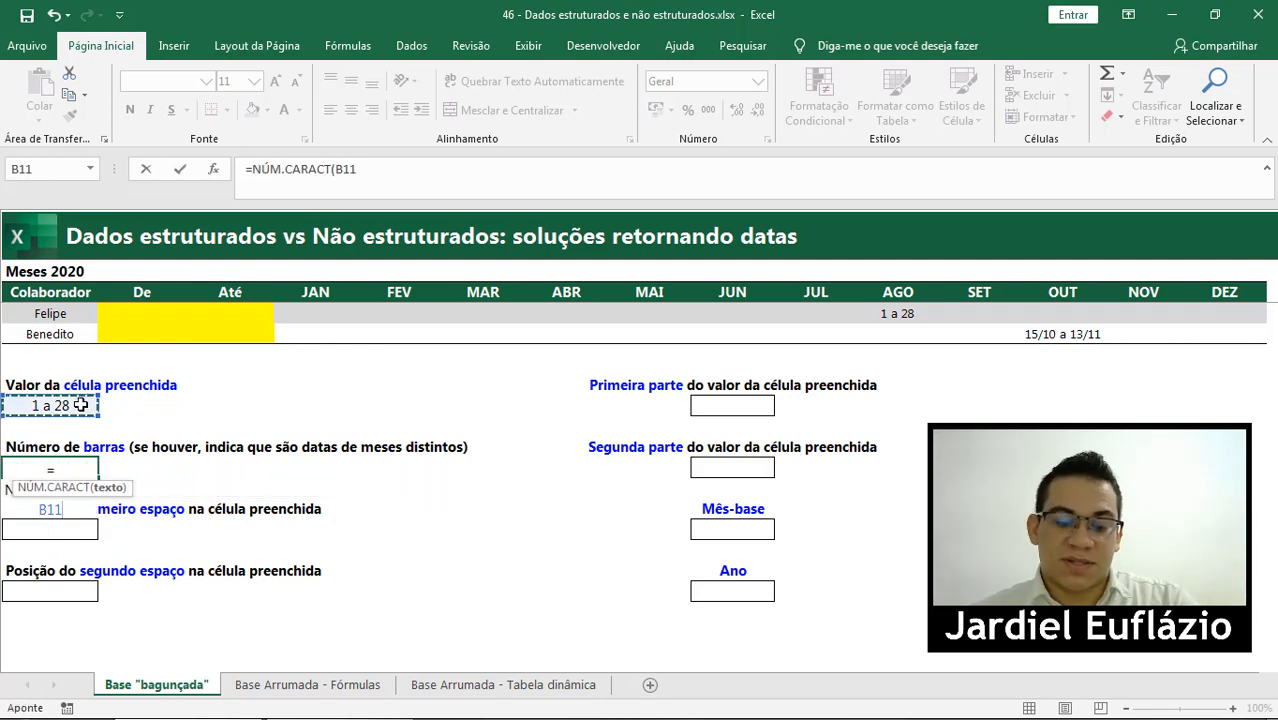
type(")")
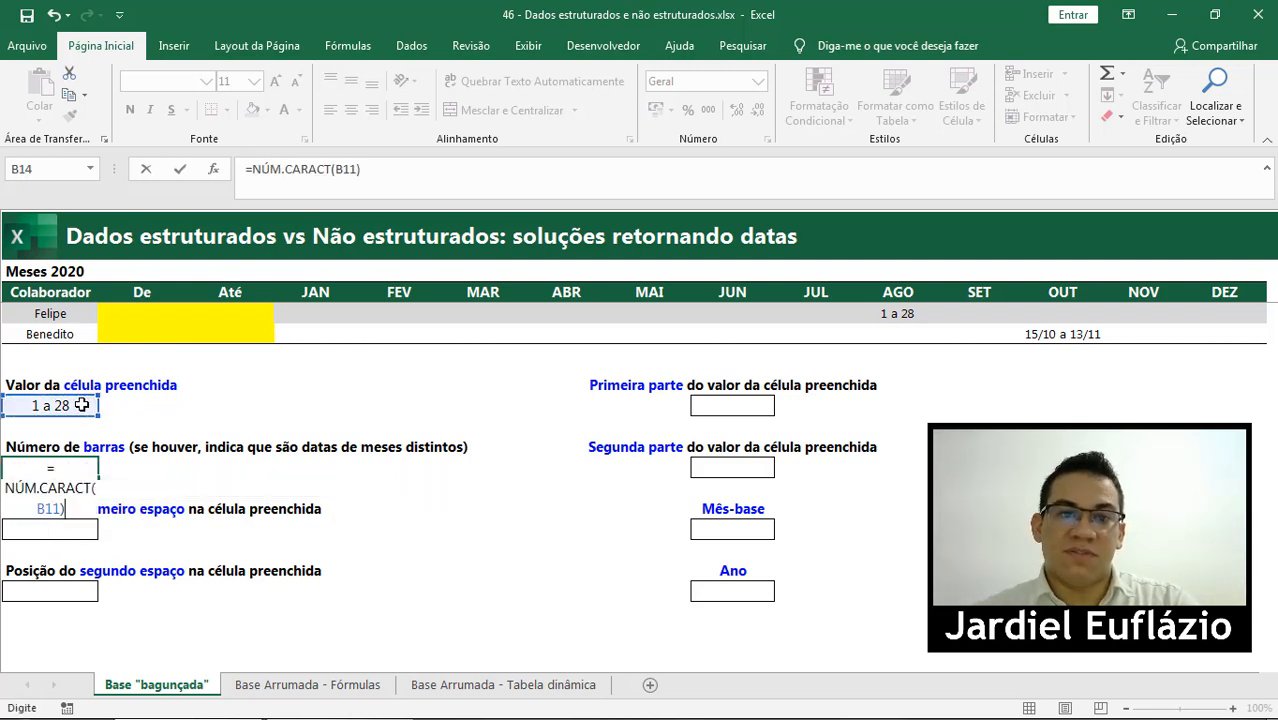
- Extend the formula by subtracting a second NÚM.CARACT that wraps a SUBSTITUIR function
type("-")
left_click(465, 170)
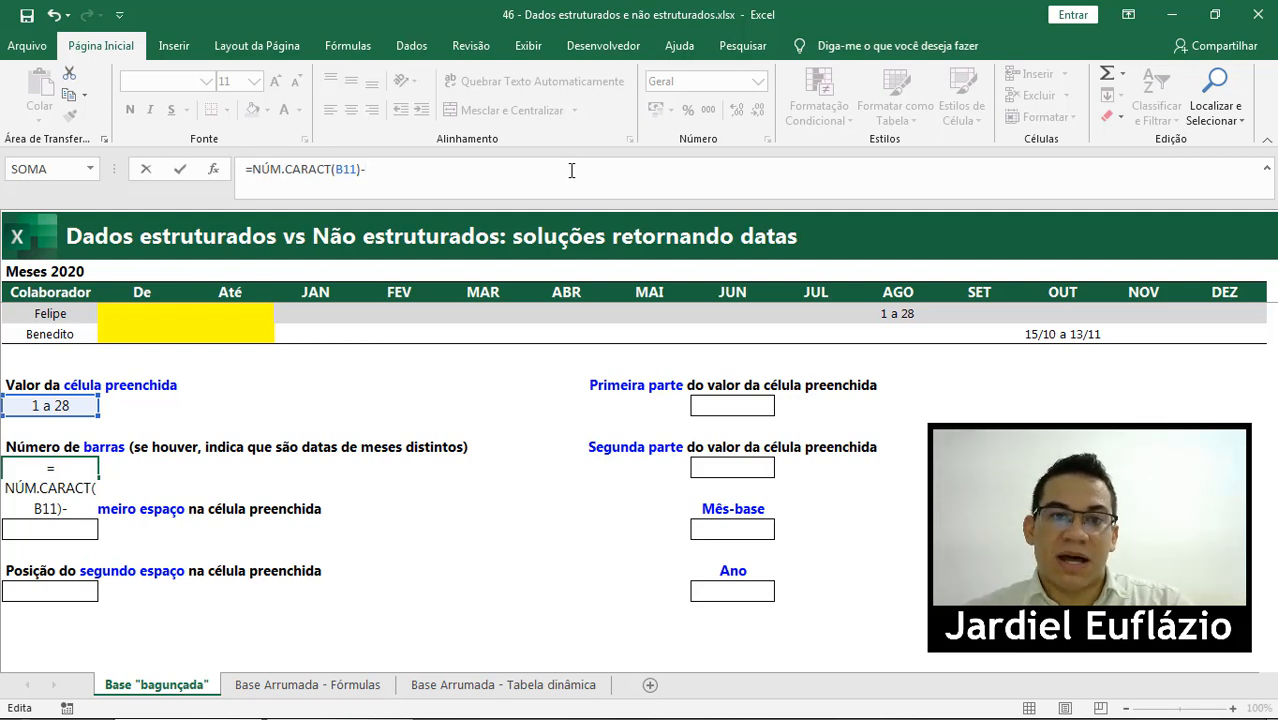
type("núm")
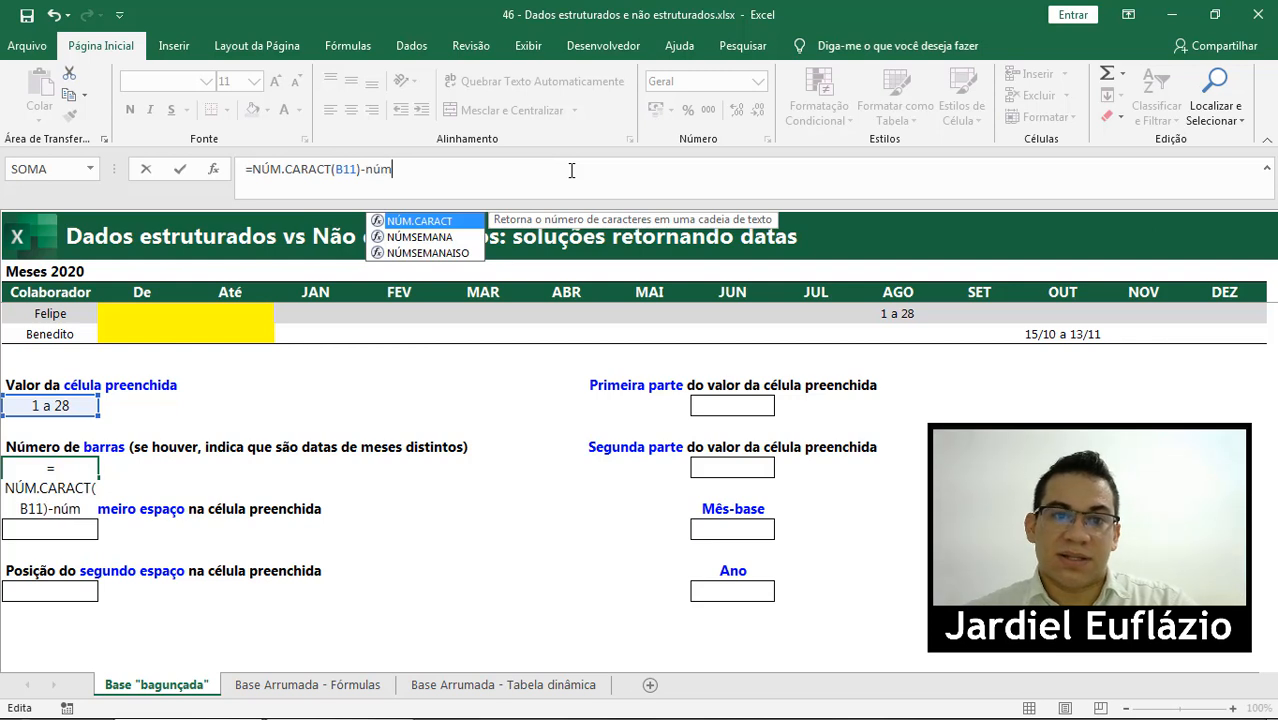
key("Tab")
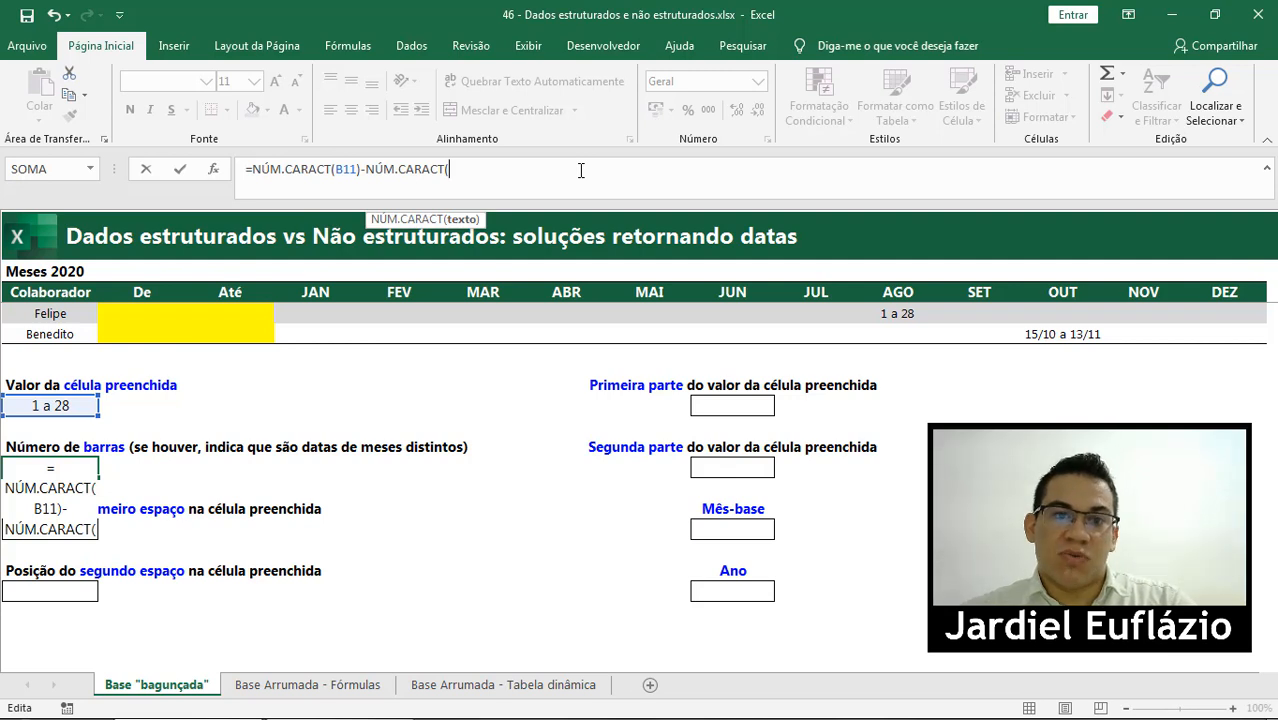
type("s")
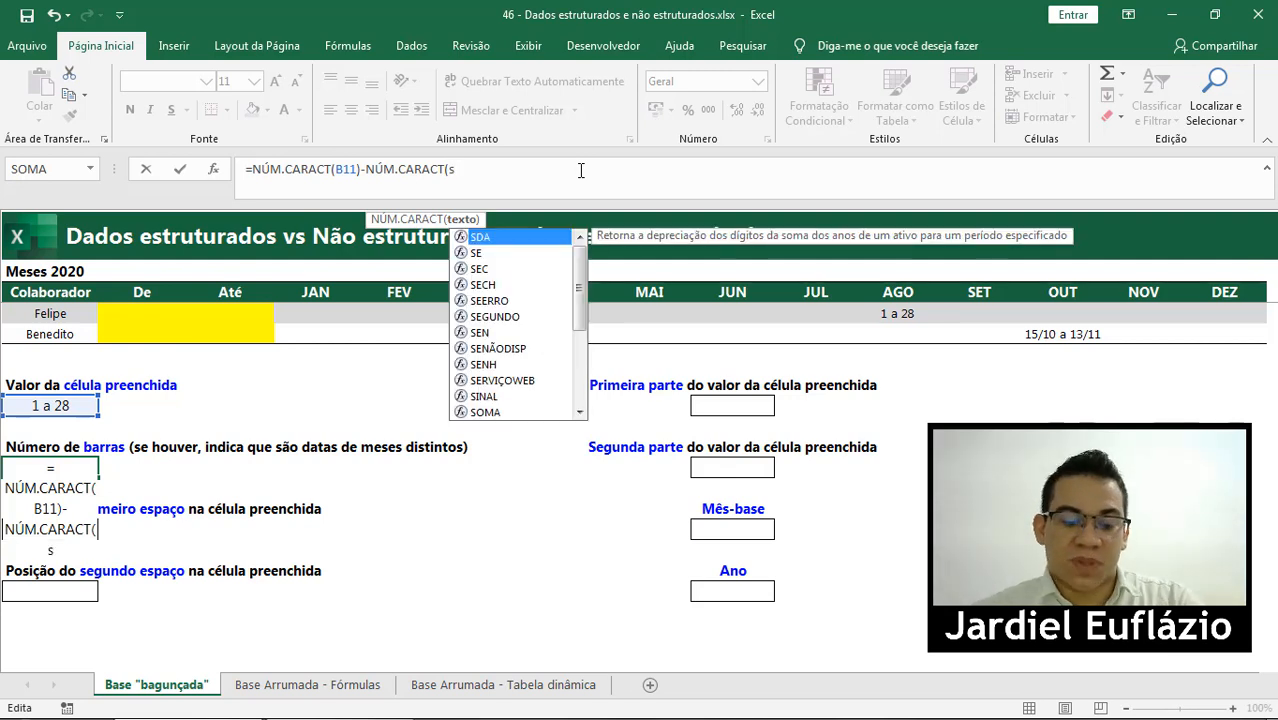
type("ub")
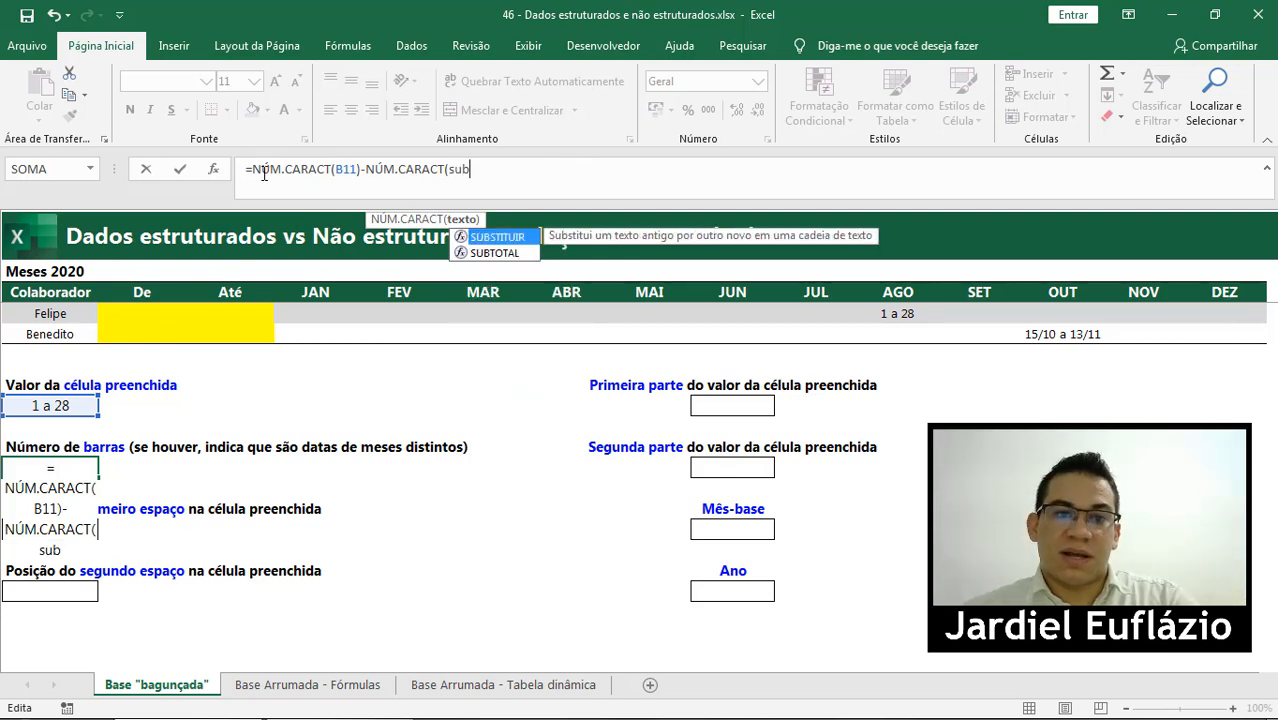
left_click_drag(253, 168, 472, 168)
left_click(393, 168)
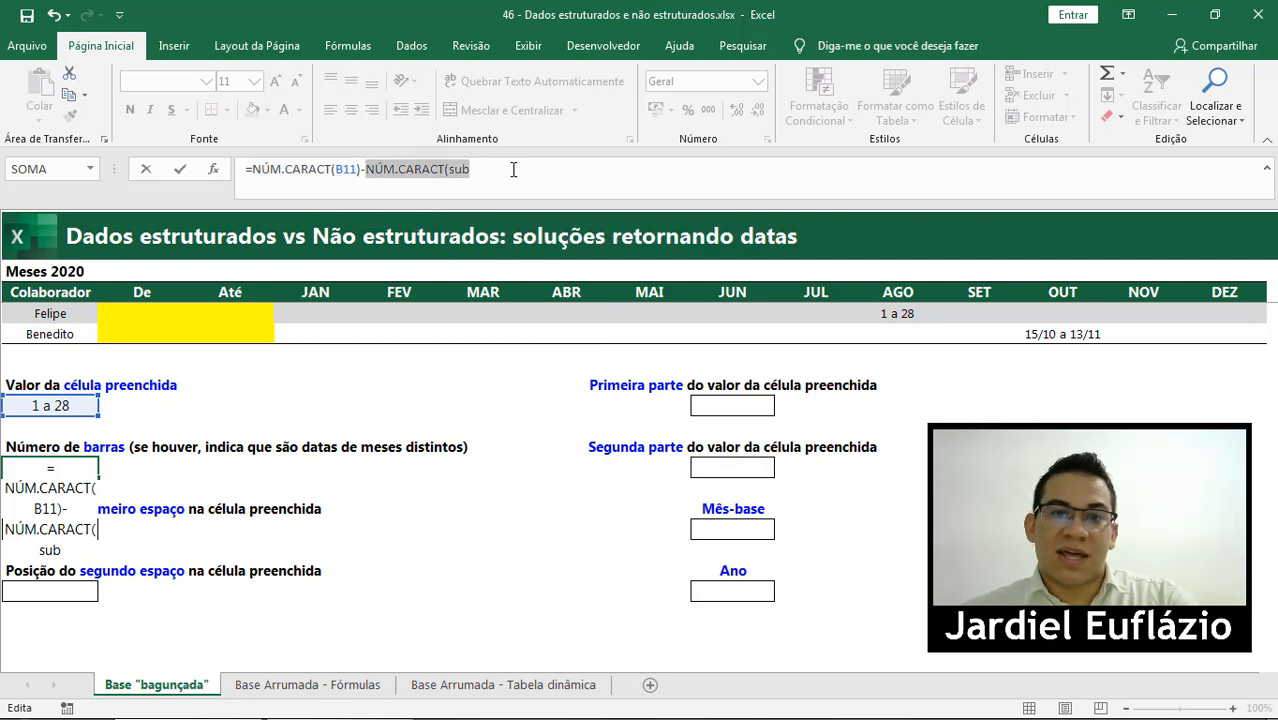
left_click(501, 170)
type("s")
key("Tab")
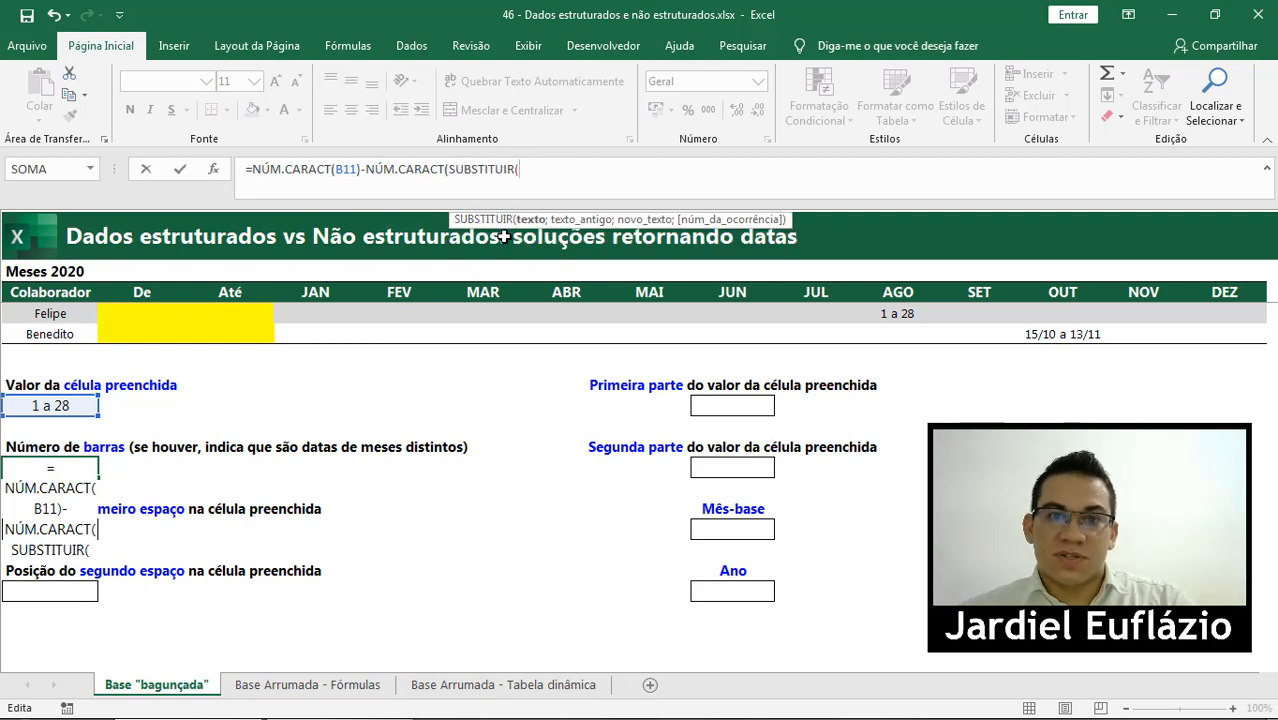
- Have SUBSTITUIR replace "/" with empty text "" in B11, and enter the completed slash-count formula
left_click(76, 407)
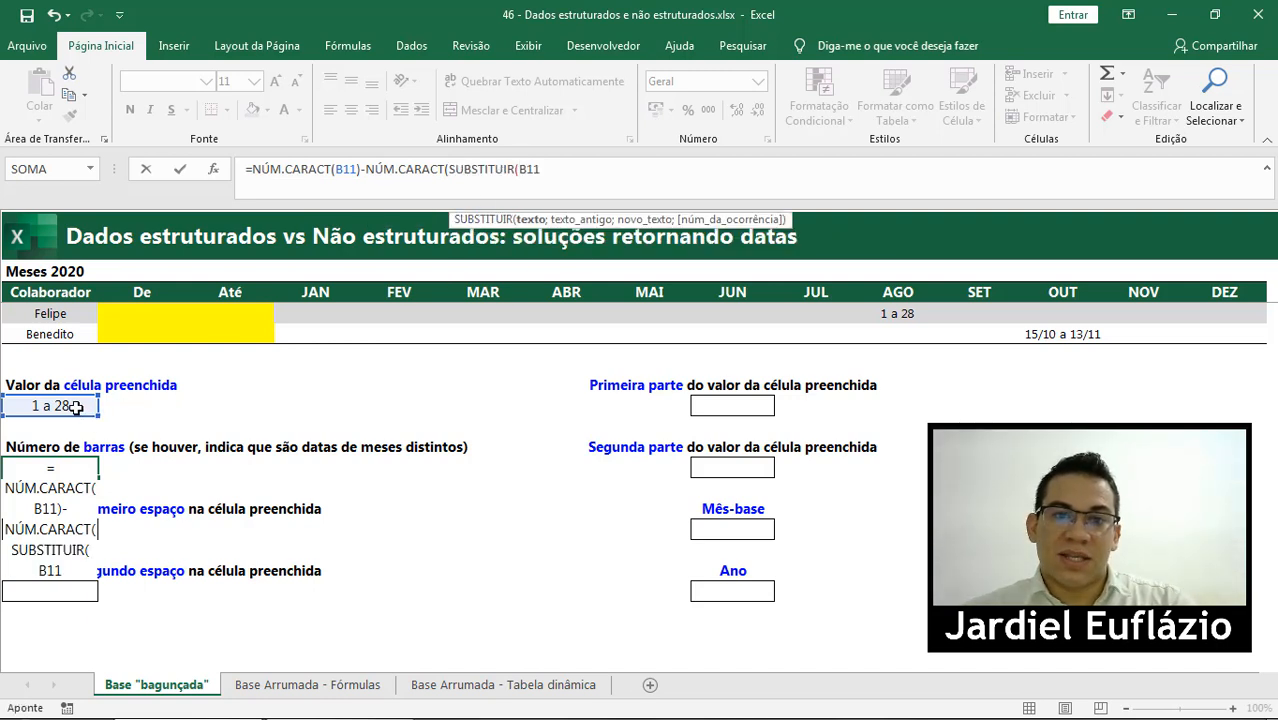
type(";\"/\";")
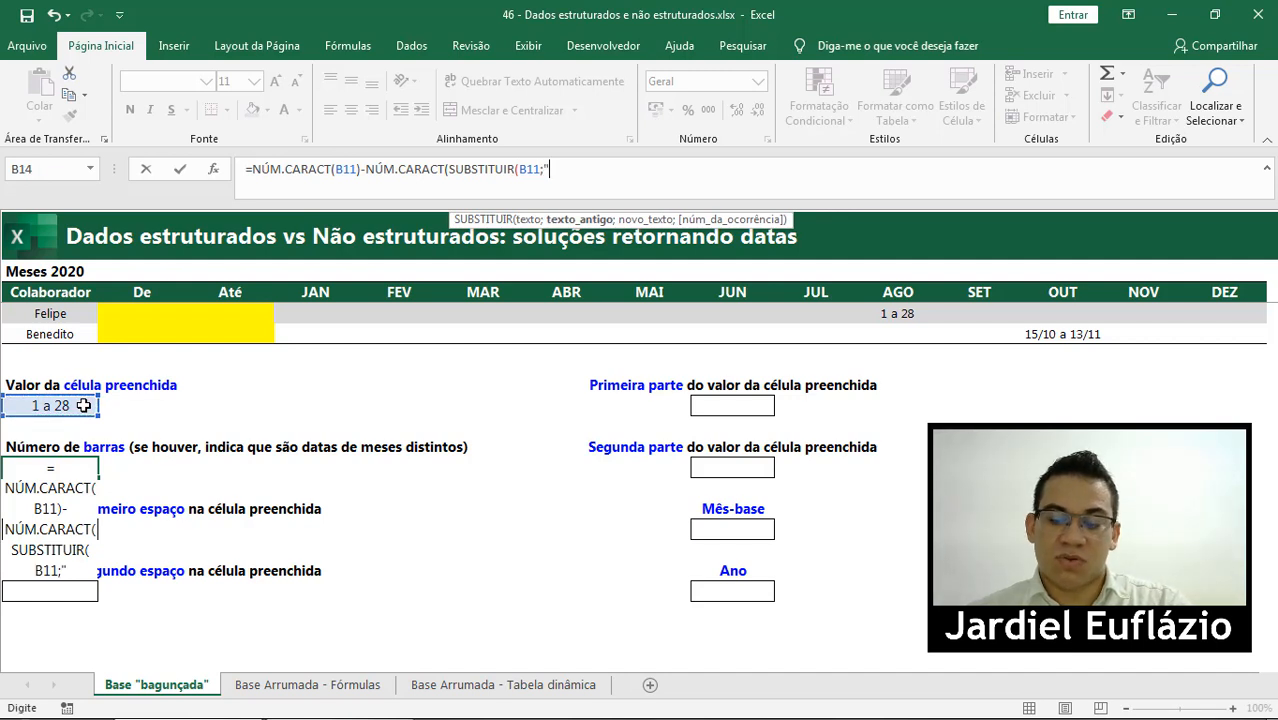
type("\"\"")
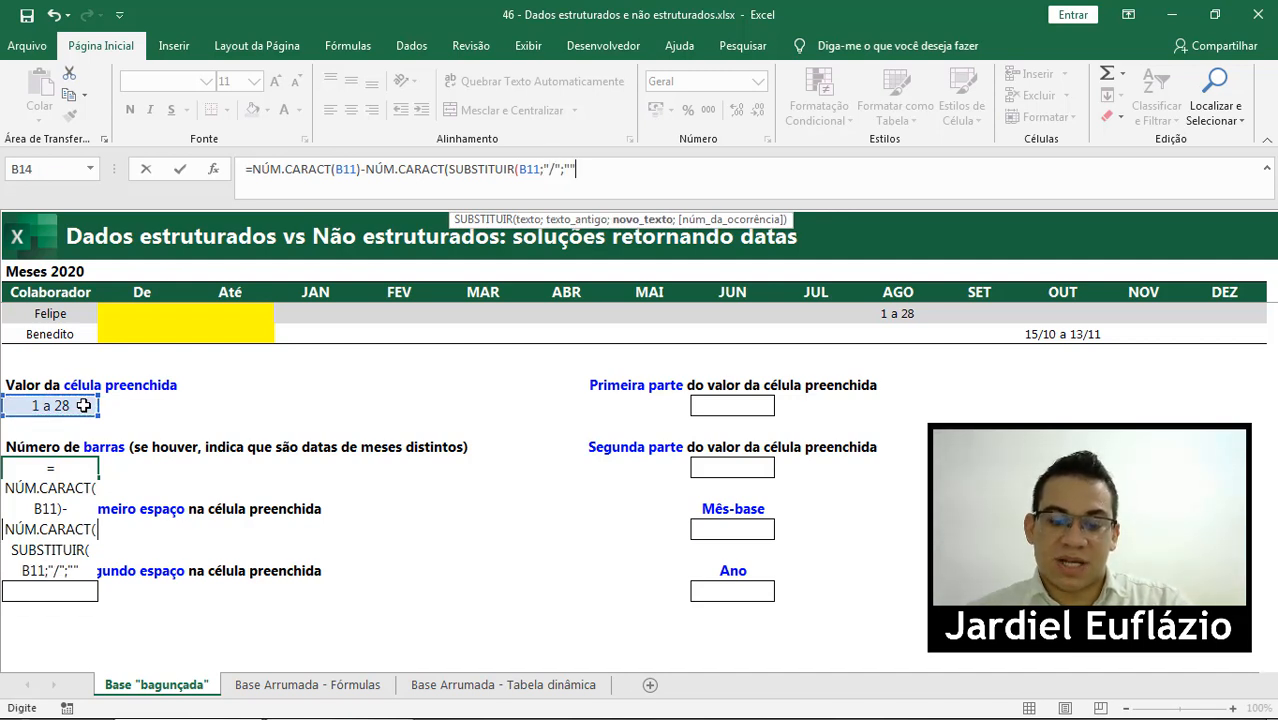
type("))")
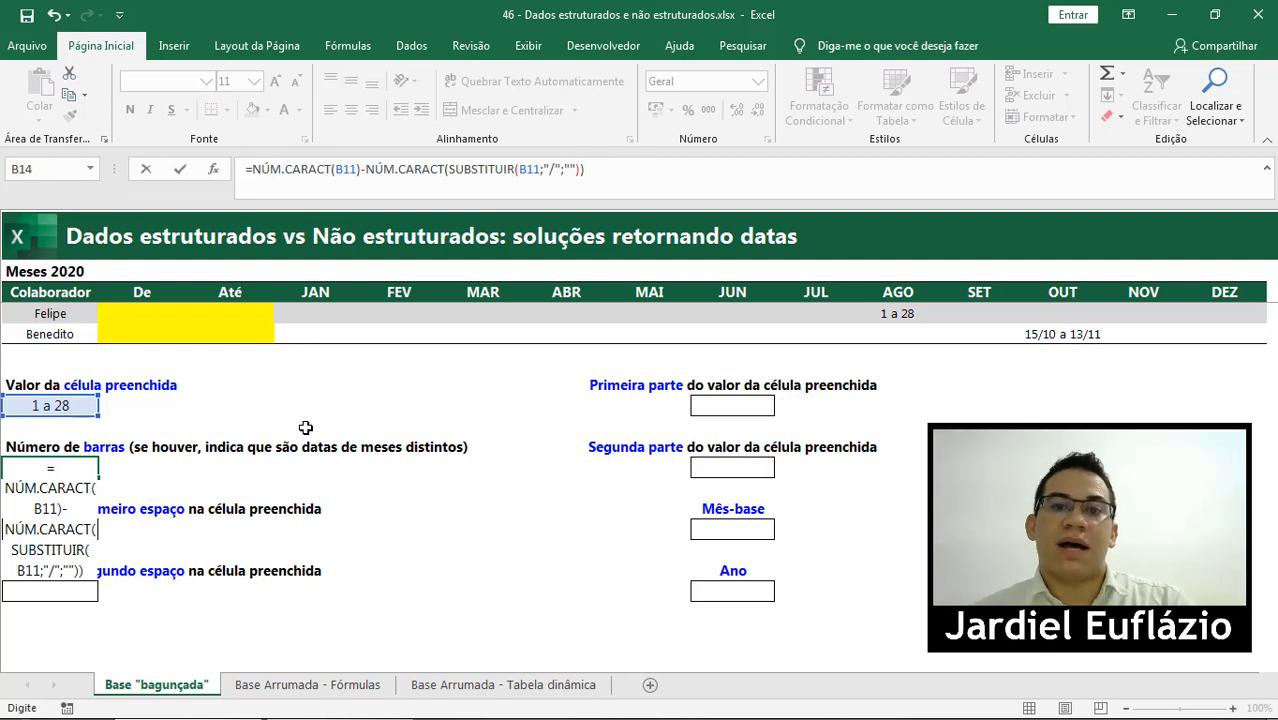
key("Return")
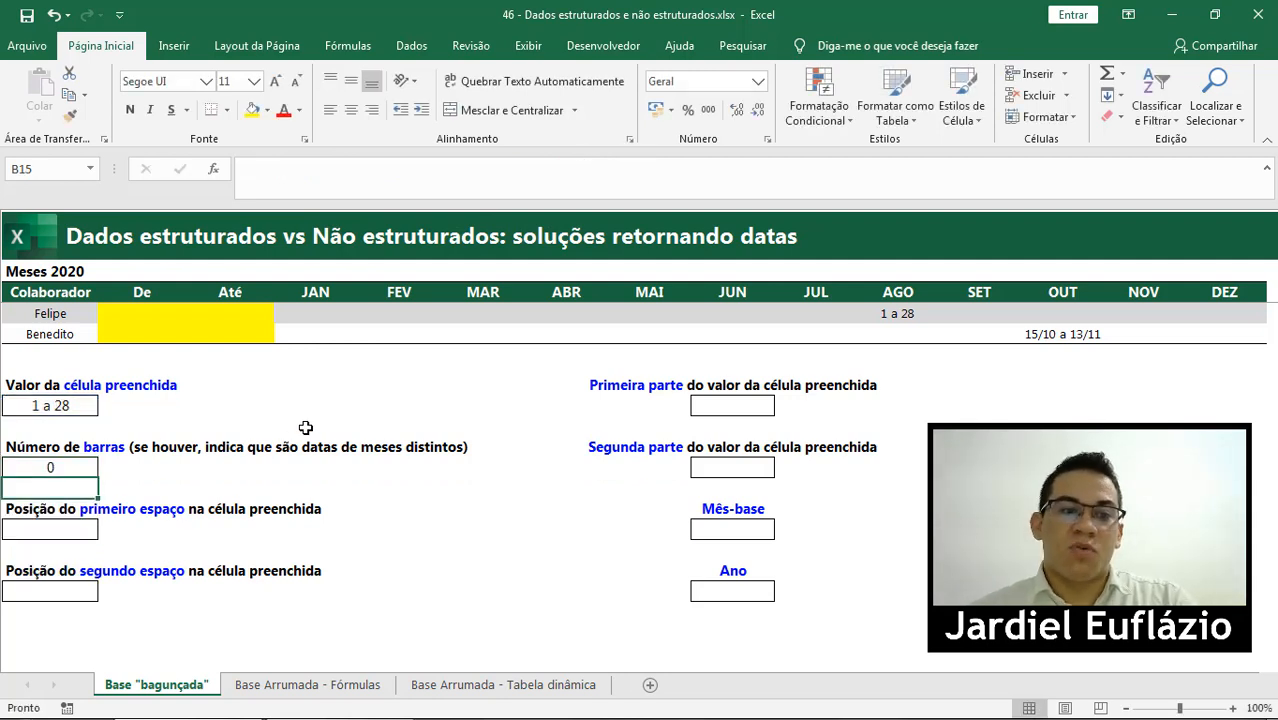
- Test the slash count by pasting the second collaborator's OUT period as values into the first collaborator's AGO cell, and undo the paste
left_click(58, 465)
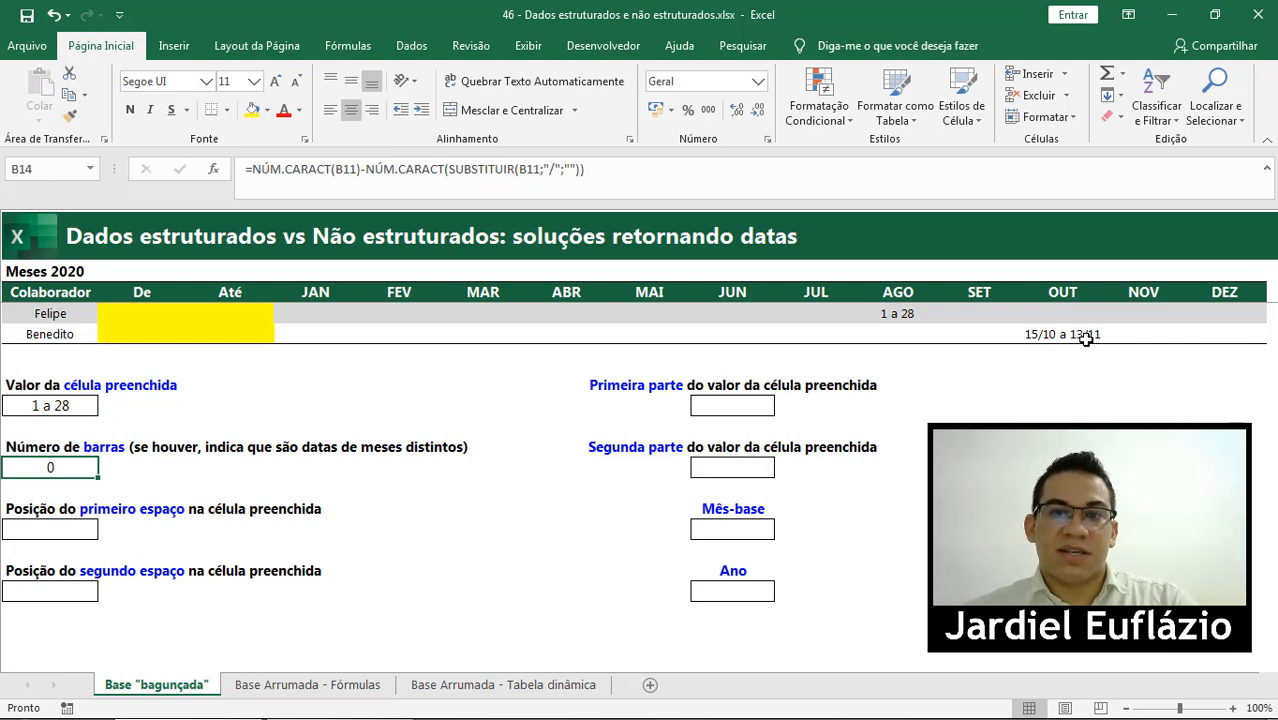
left_click(897, 313)
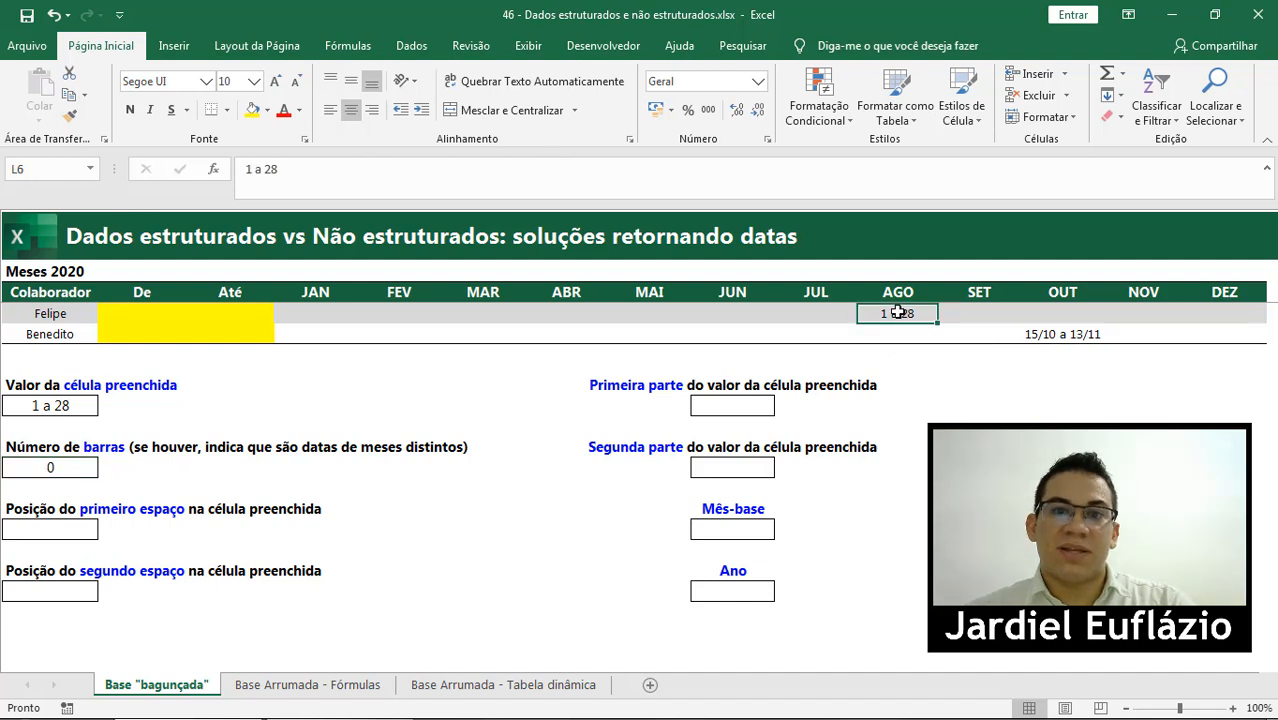
left_click(1061, 333)
key("ctrl+c")
right_click(897, 313)
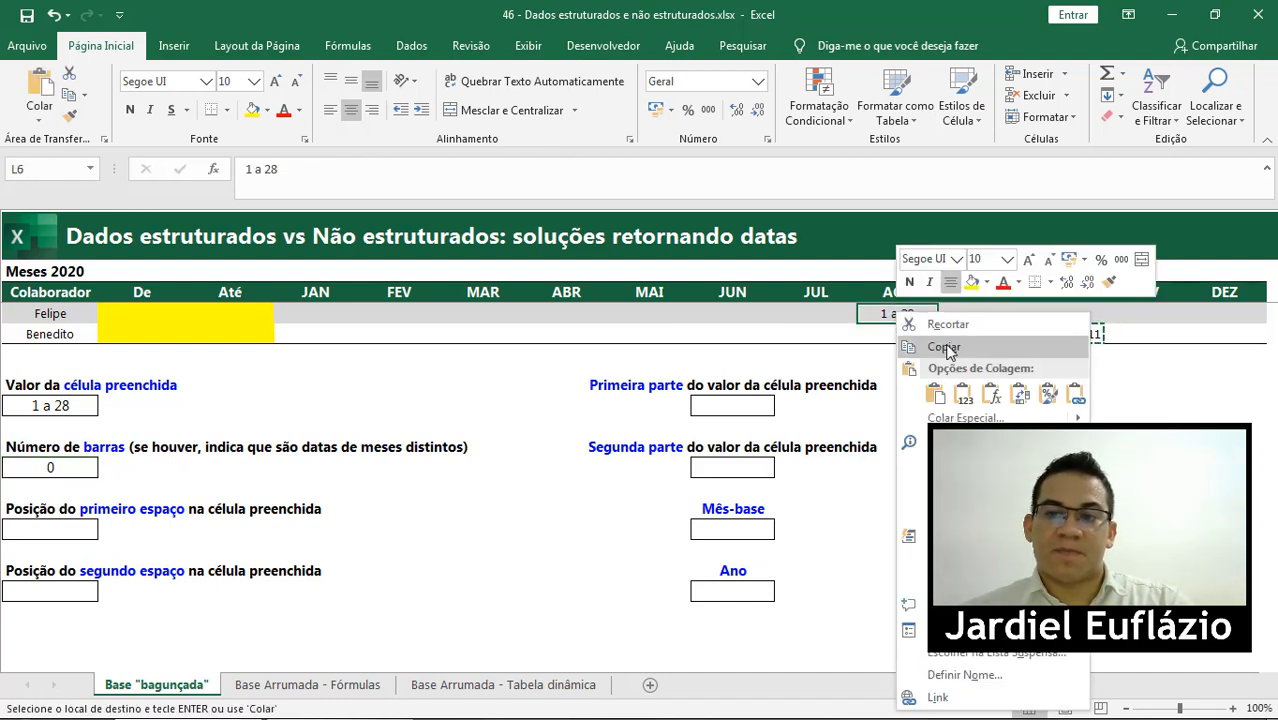
left_click(958, 393)
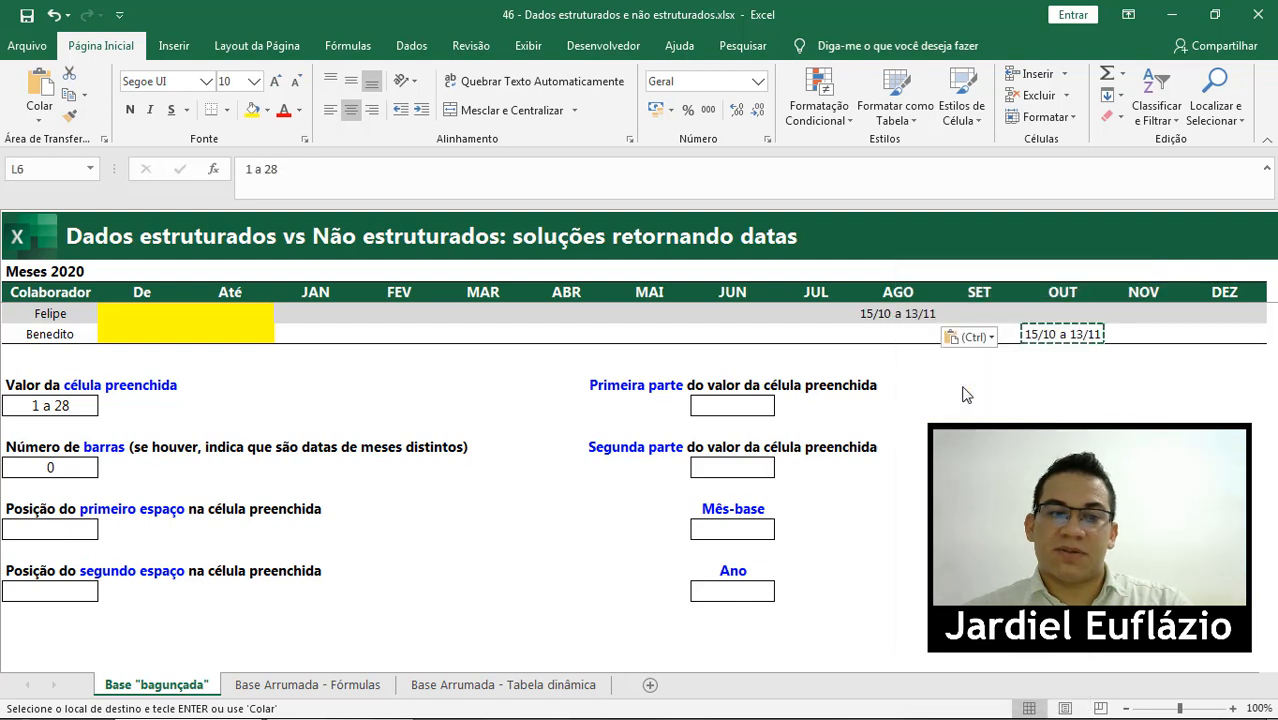
left_click(72, 470)
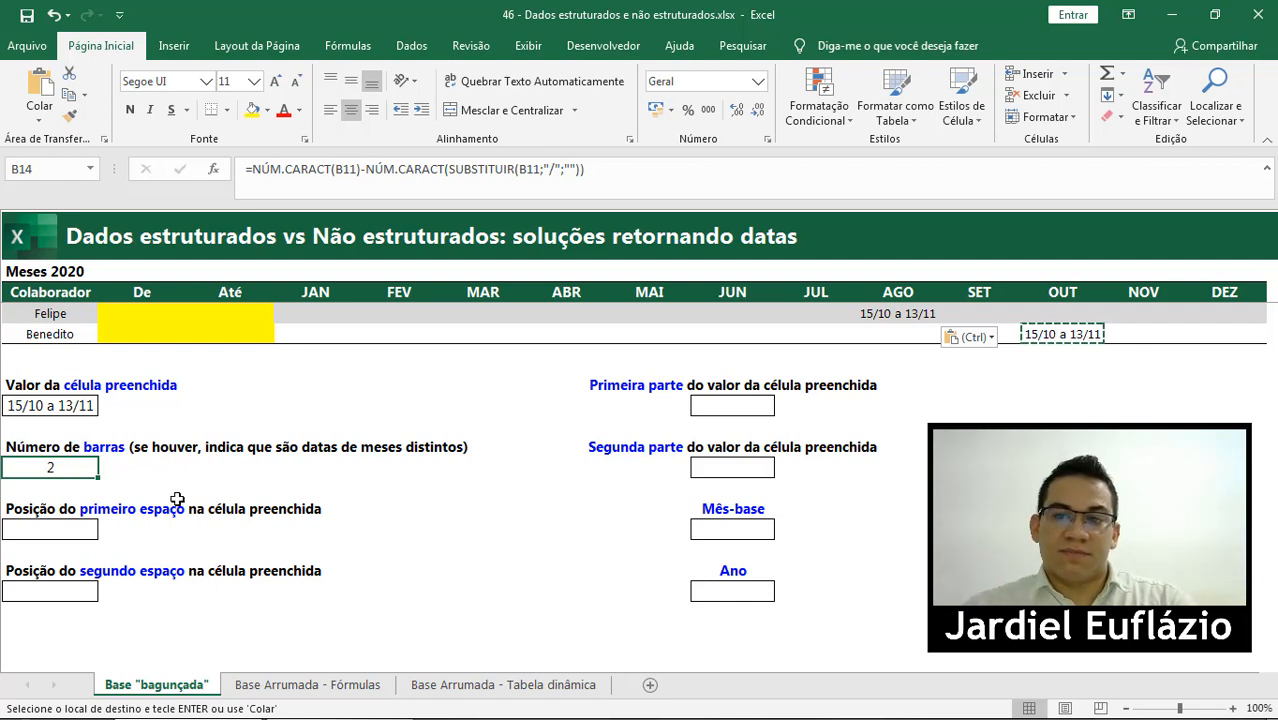
key("ctrl+z")
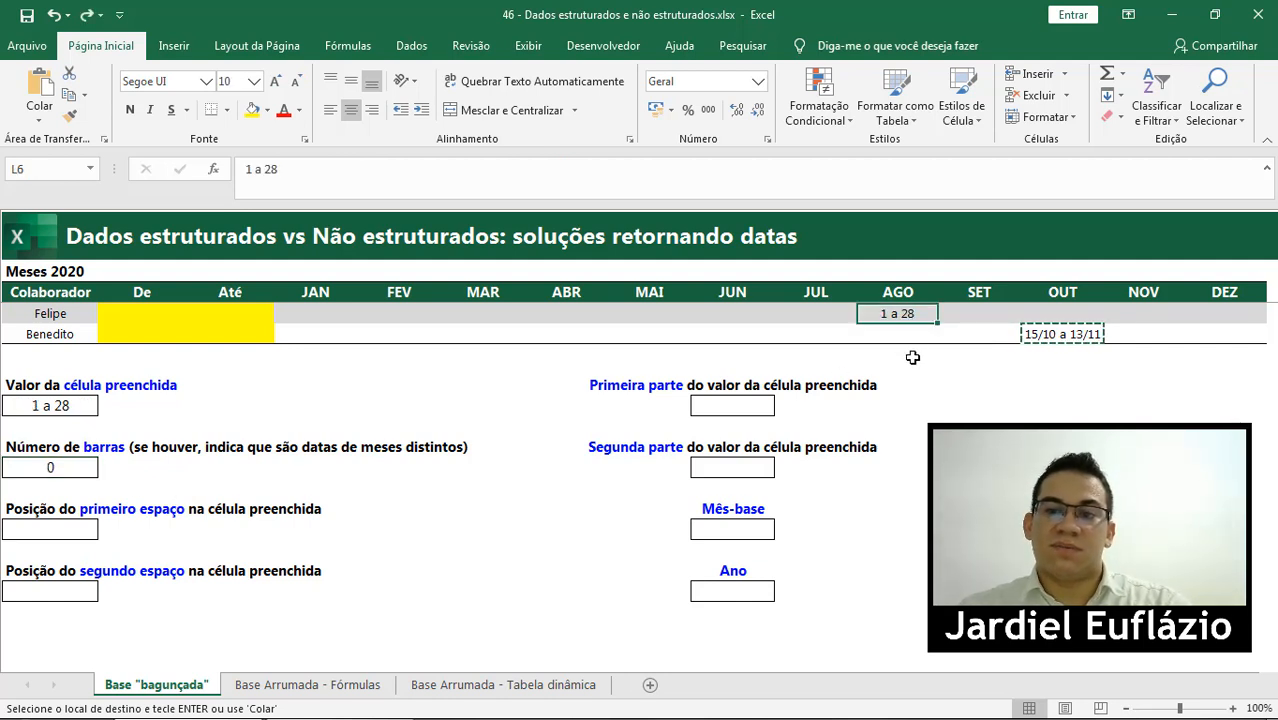
key("Escape")
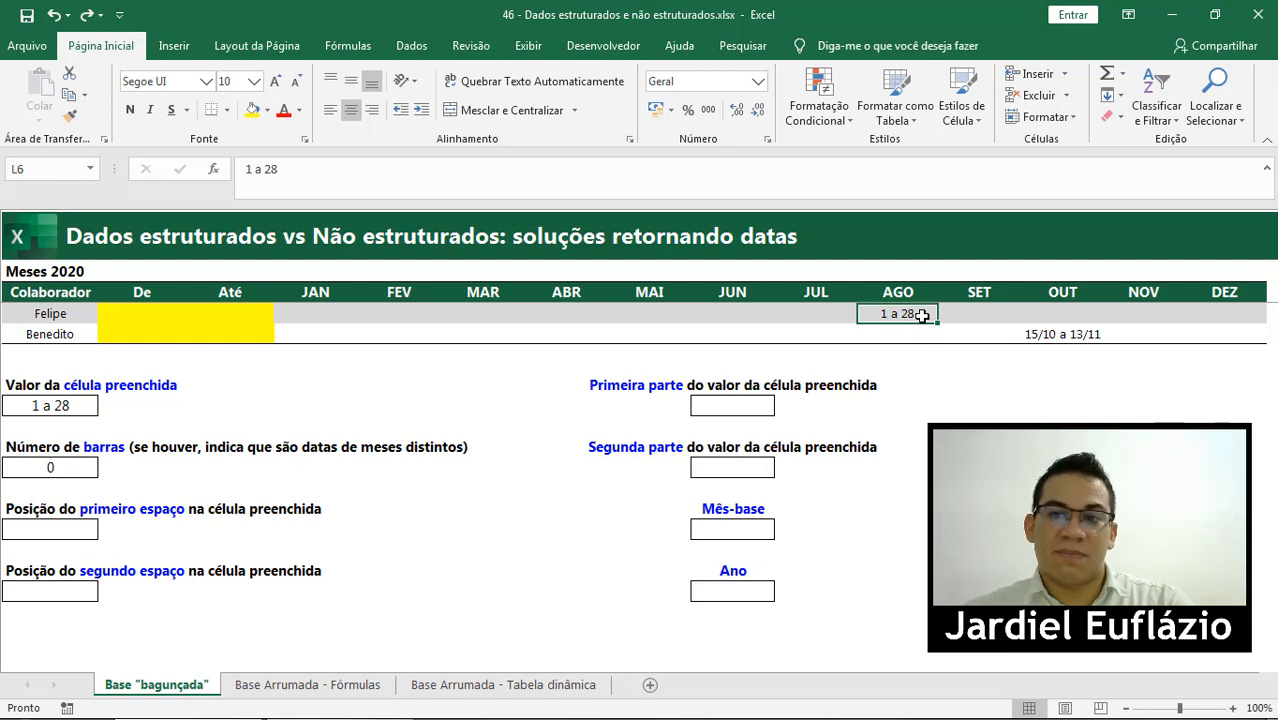
- Compare the first collaborator's AGO period with the second collaborator's OUT period
left_click(1070, 339)
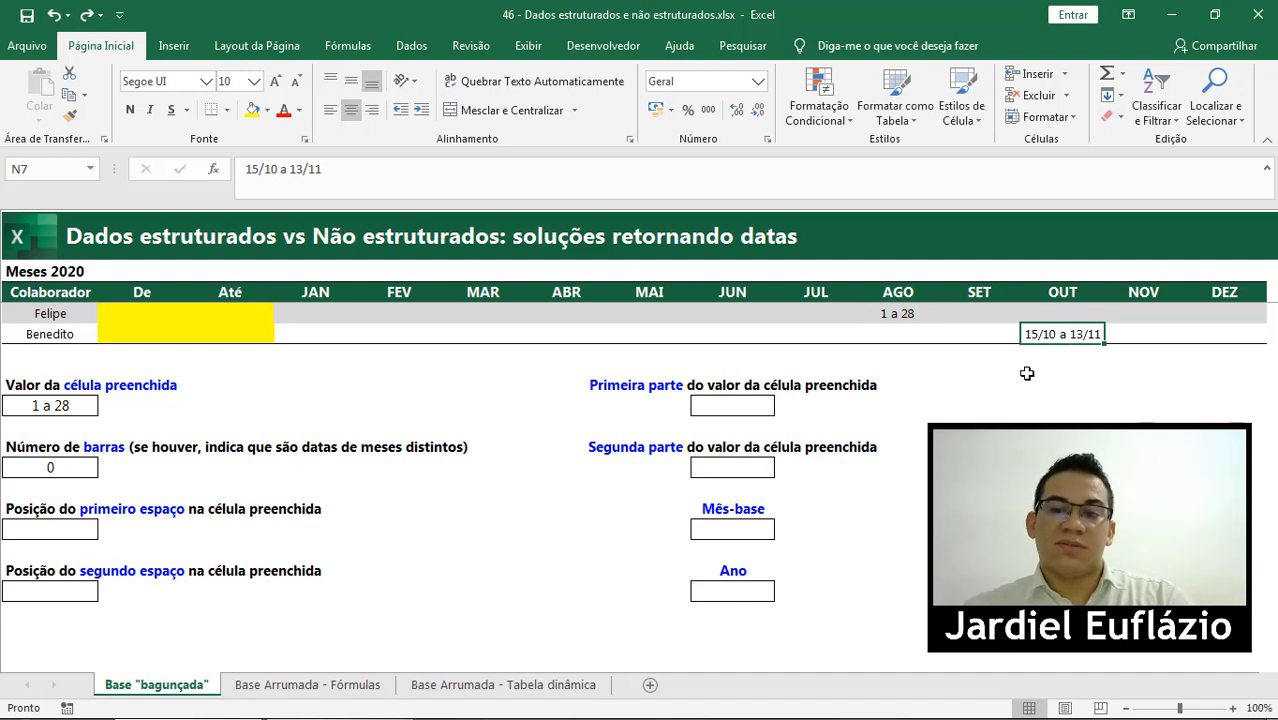
left_click(906, 316)
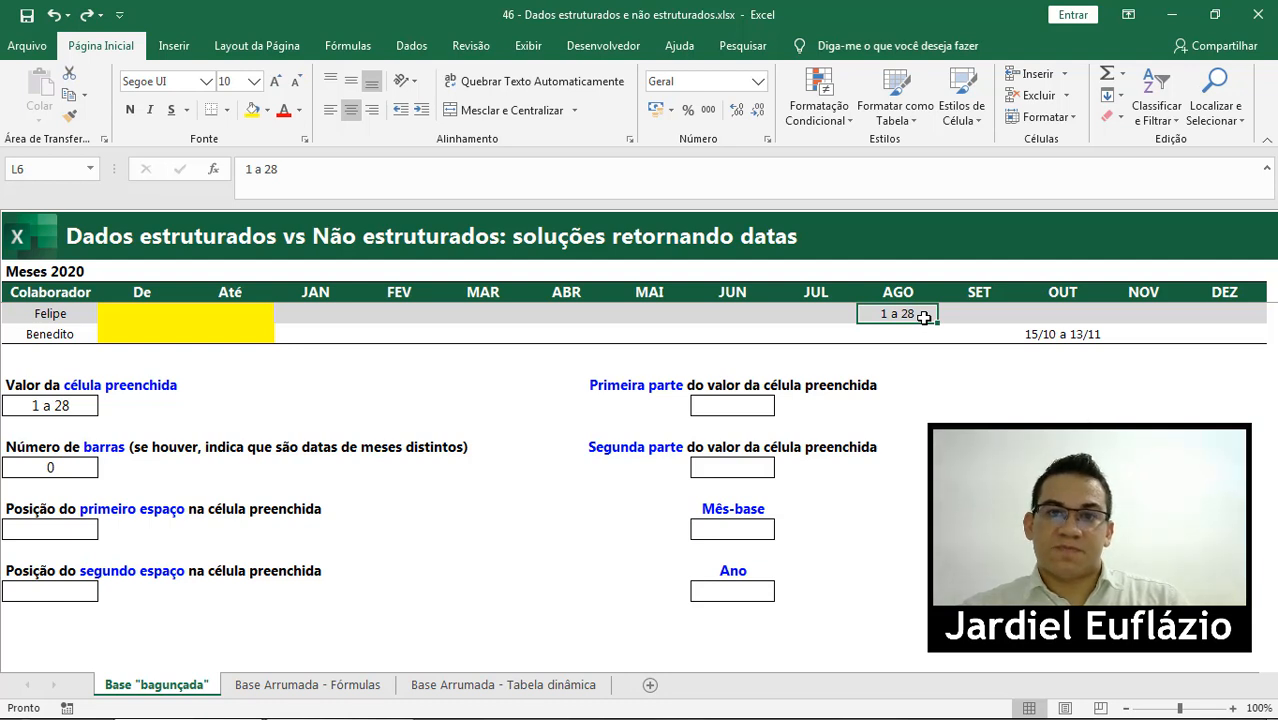
left_click(1062, 337)
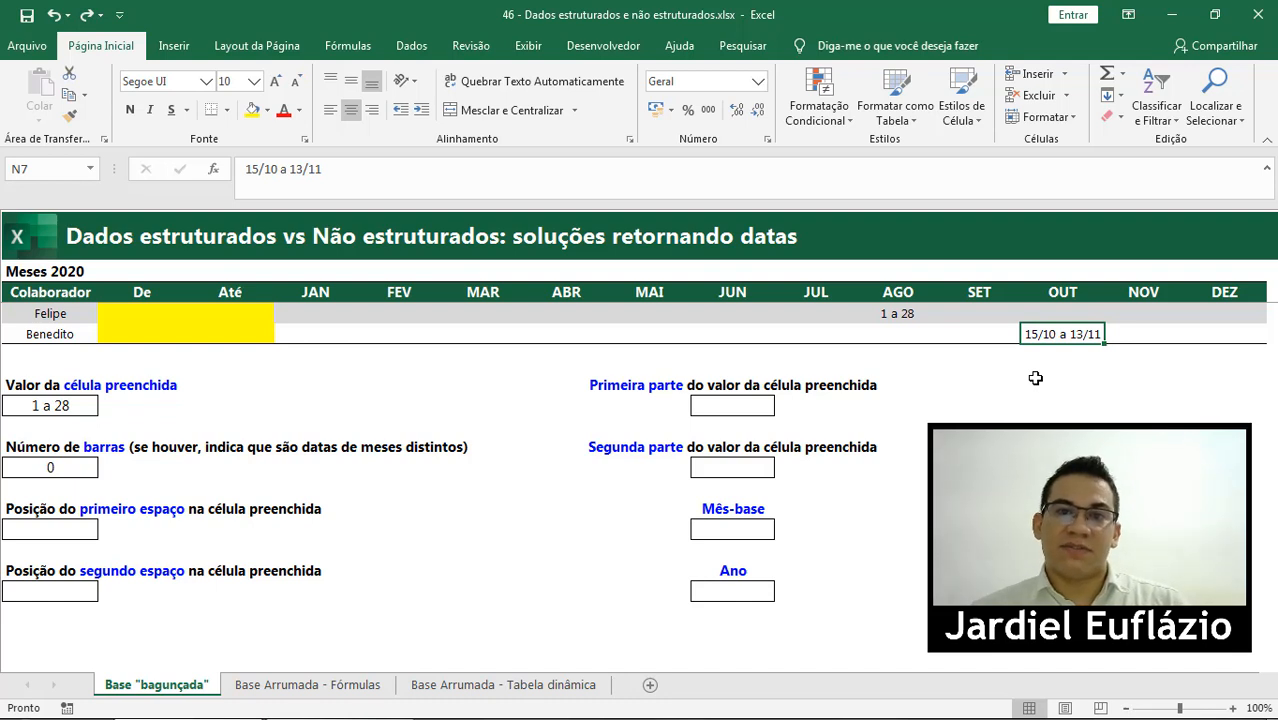
left_click(62, 532)
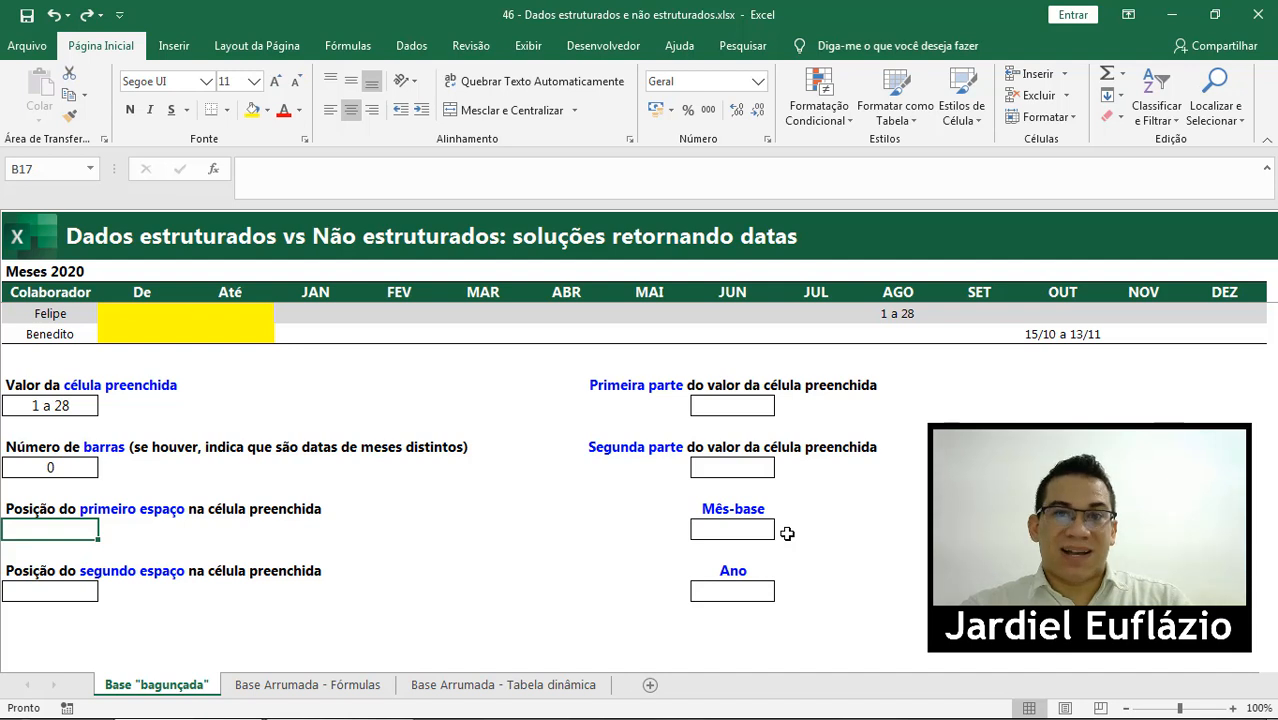
- Examine the spaces before and after the "a" in the AGO and OUT periods, leaving both cells unedited
double_click(896, 314)
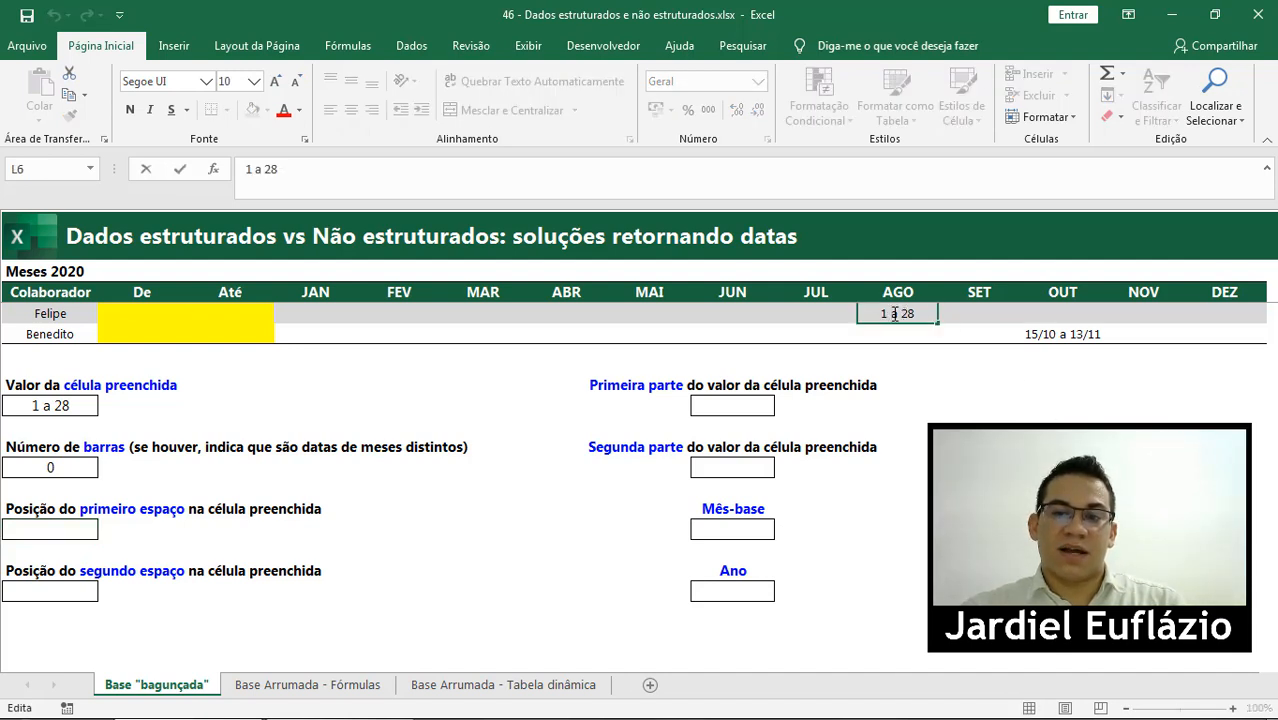
left_click_drag(891, 314, 879, 314)
left_click(892, 314)
double_click(892, 314)
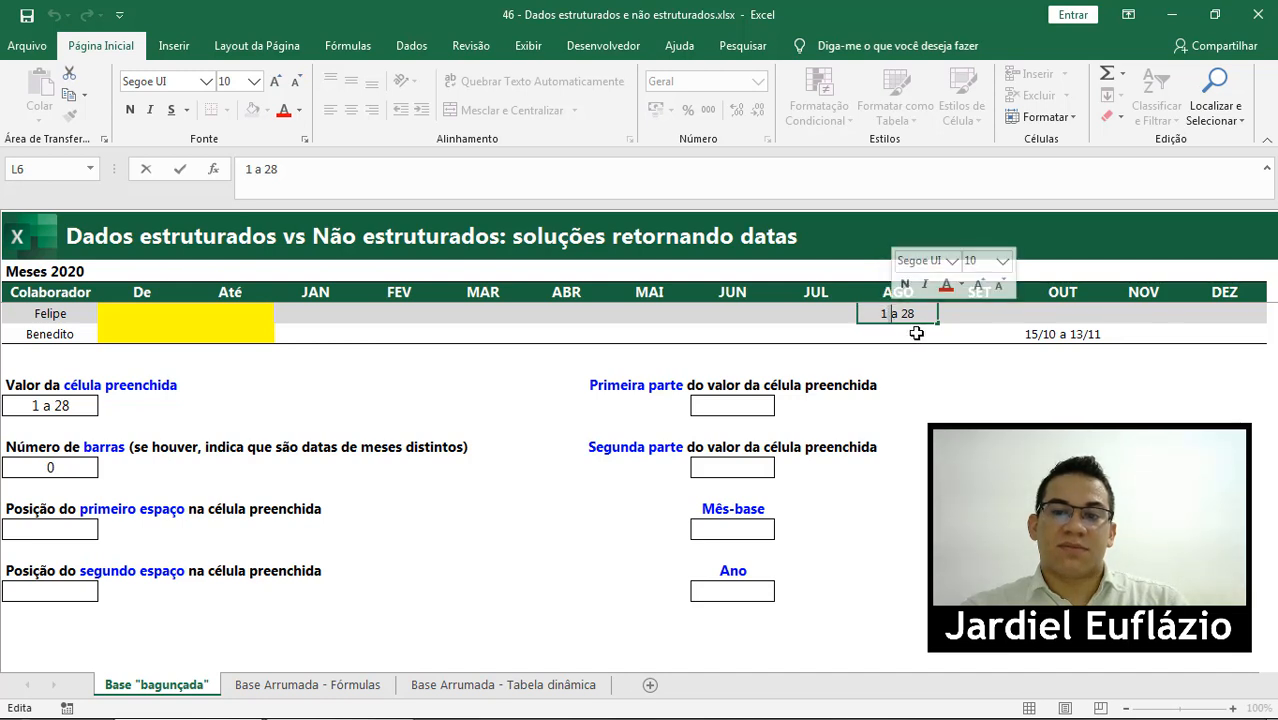
left_click(901, 314)
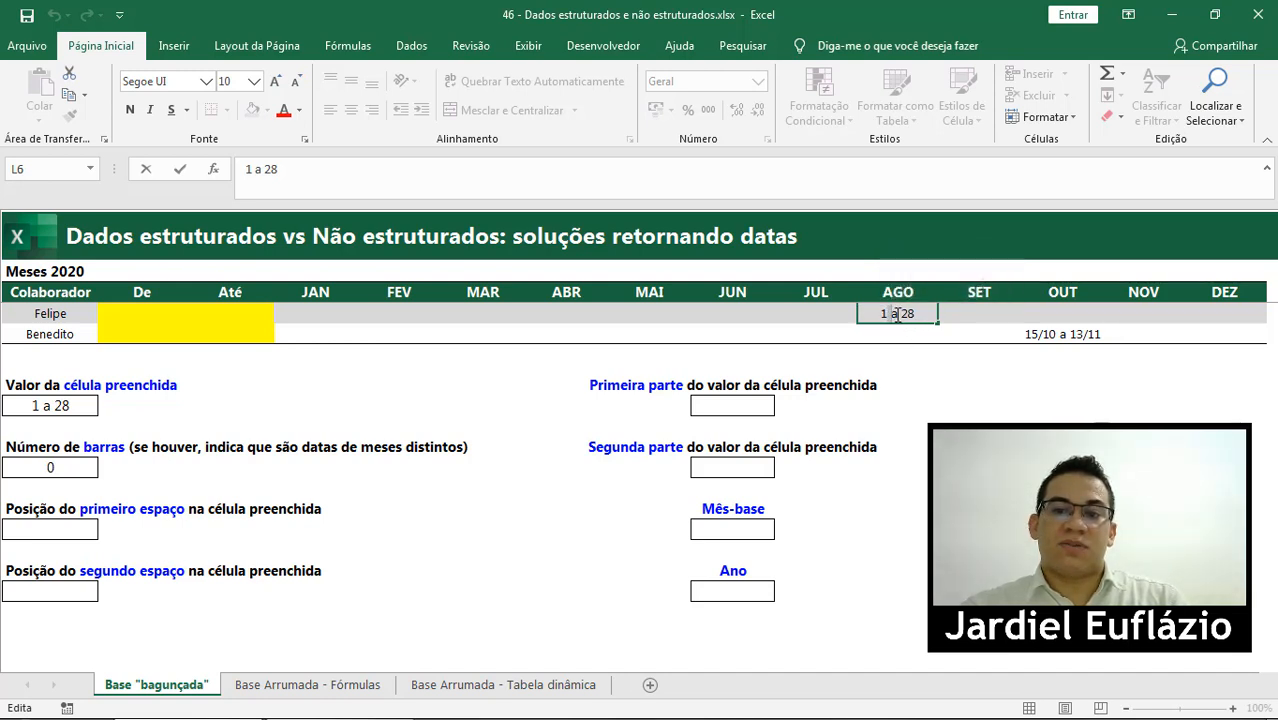
left_click_drag(897, 314, 902, 315)
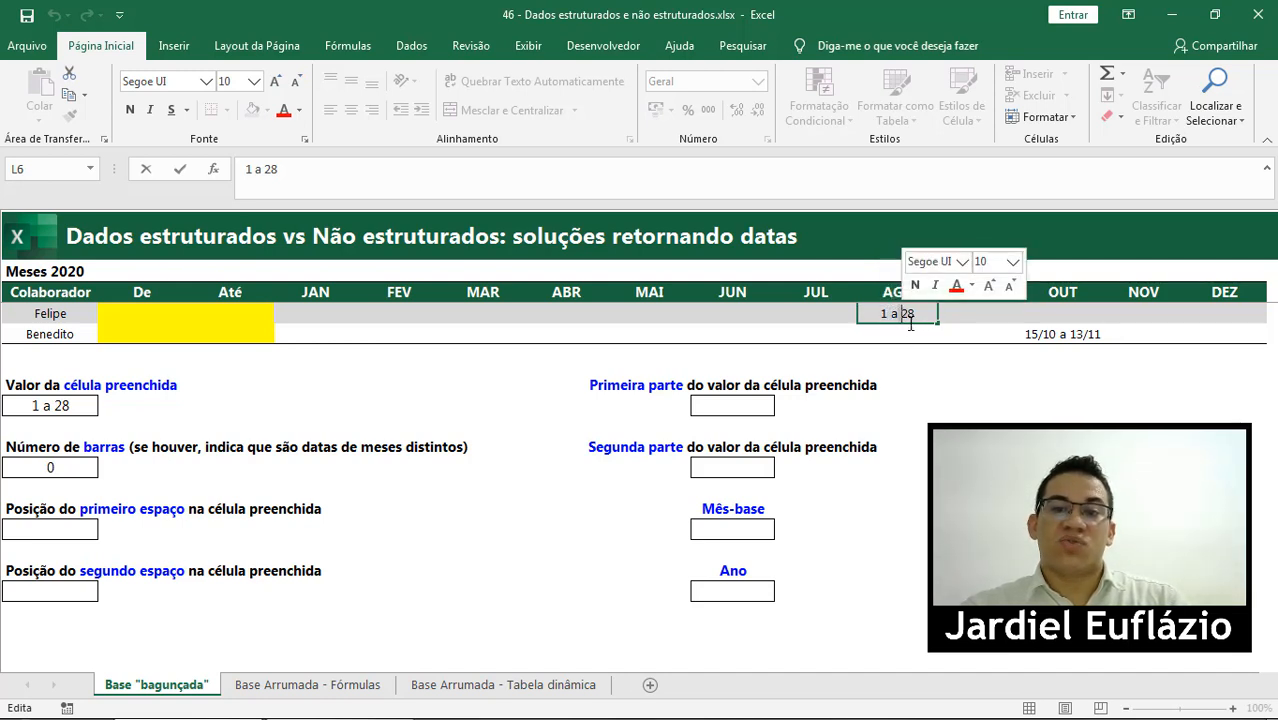
double_click(1056, 335)
left_click_drag(1054, 335, 1060, 335)
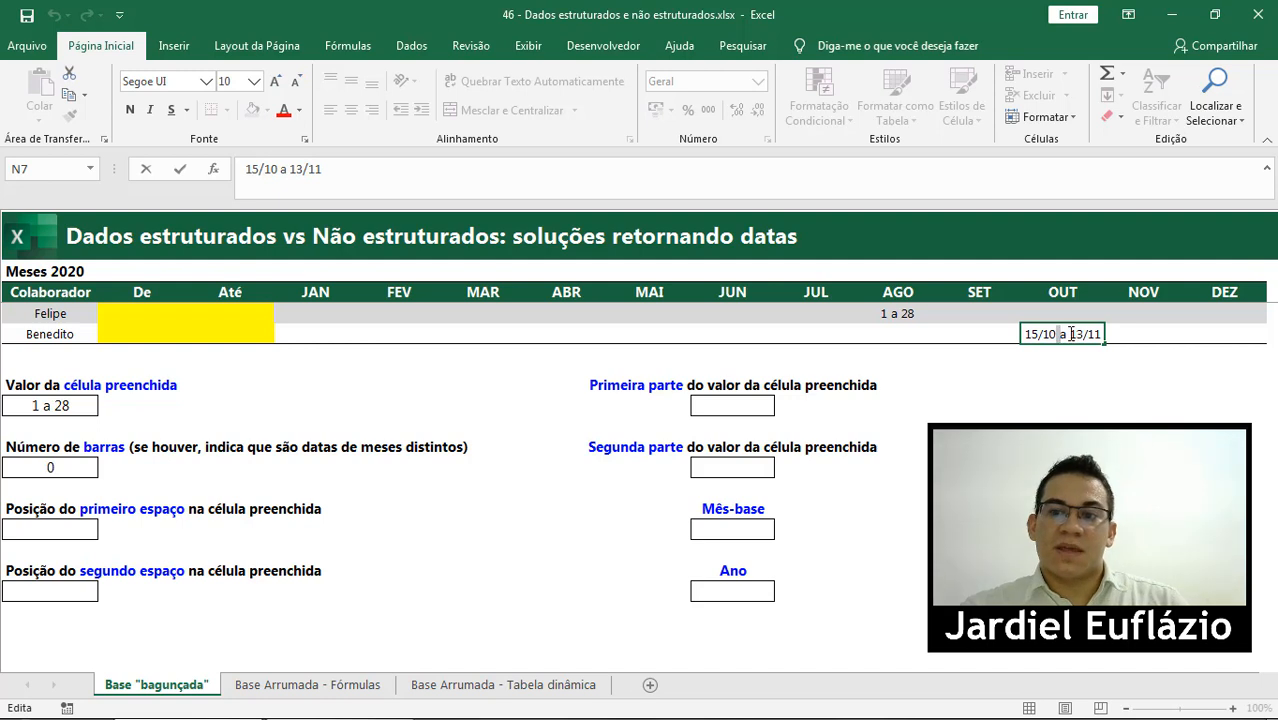
left_click_drag(1065, 335, 1069, 335)
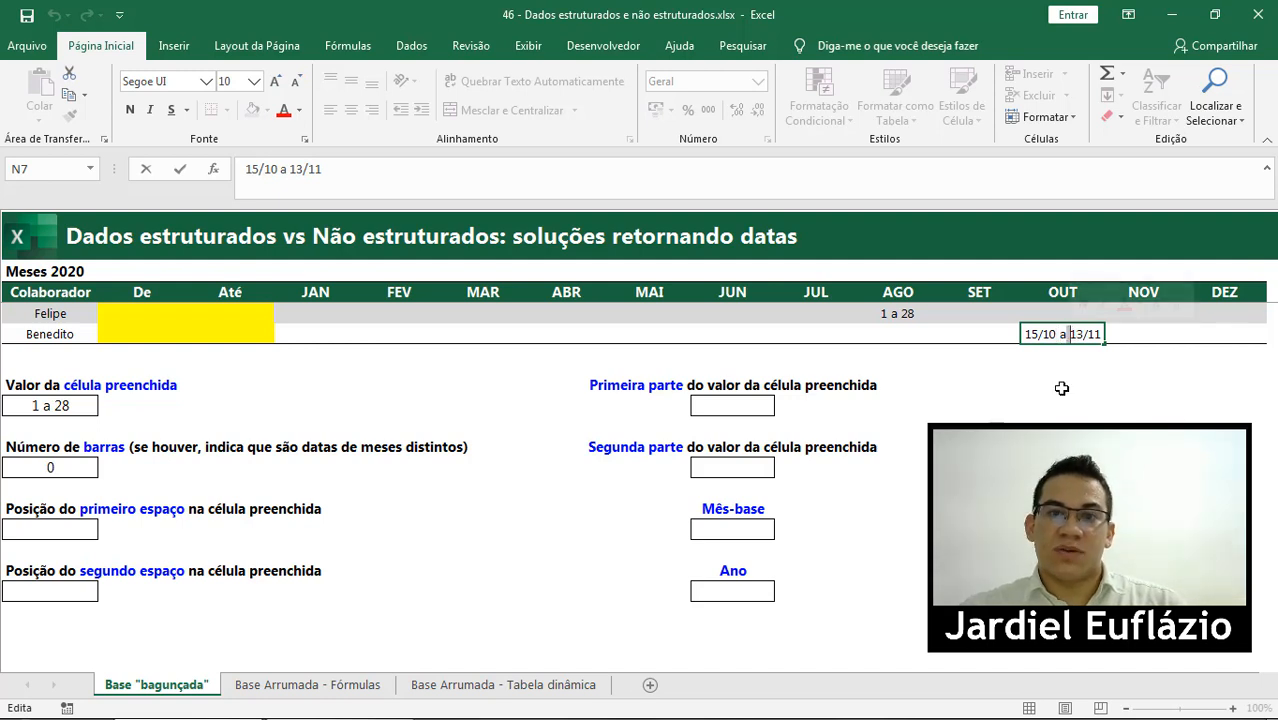
key("Escape")
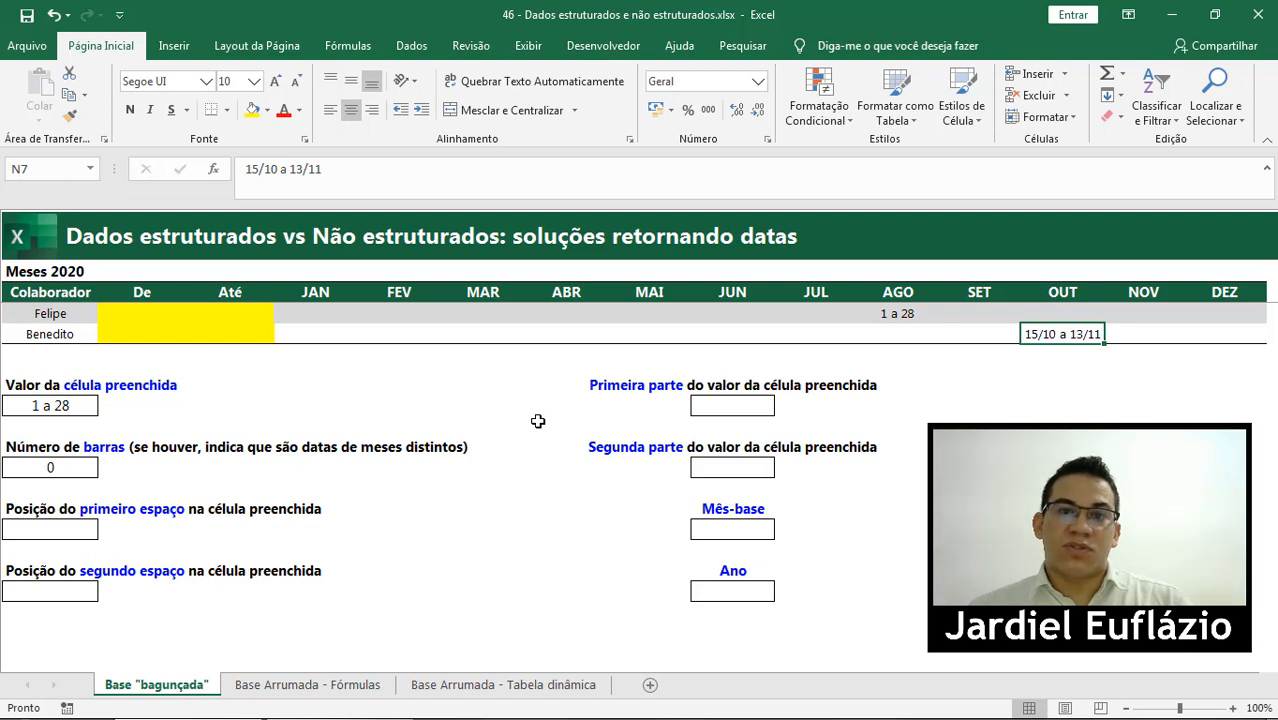
- Enter =LOCALIZAR(" ";B11) in the cell for the first space's position in the filled cell
left_click(60, 530)
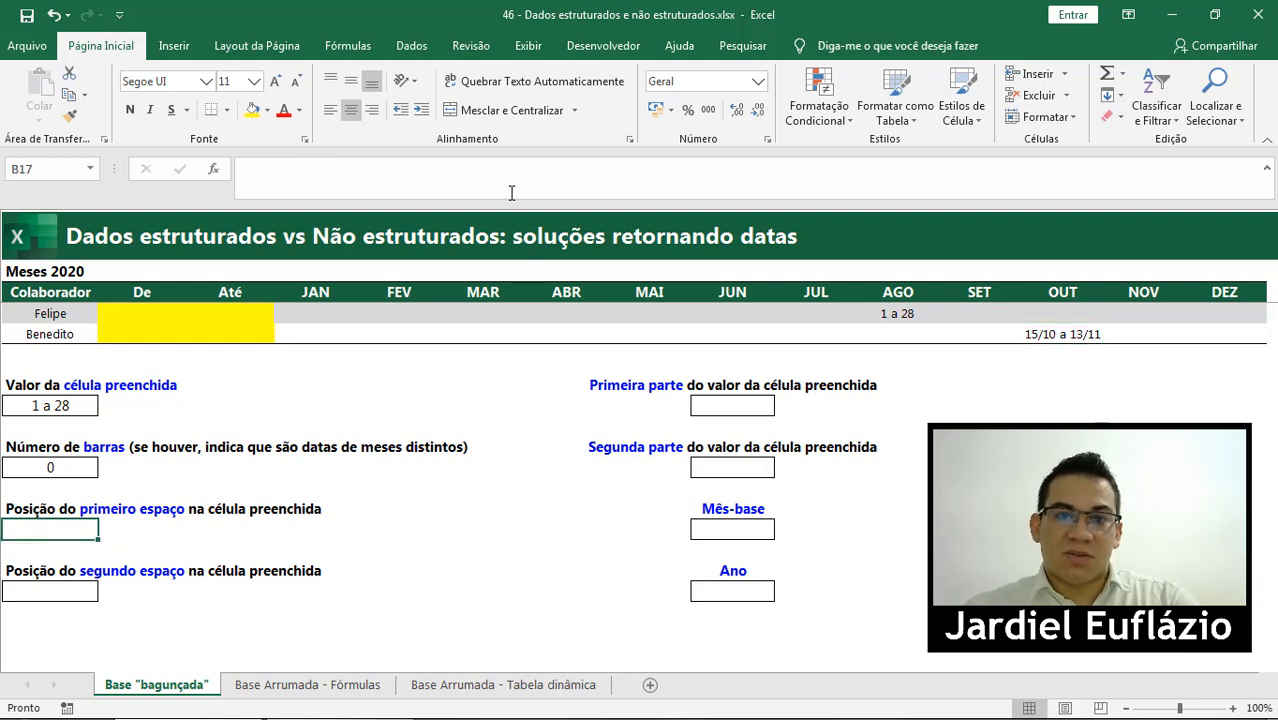
left_click_drag(495, 201, 492, 183)
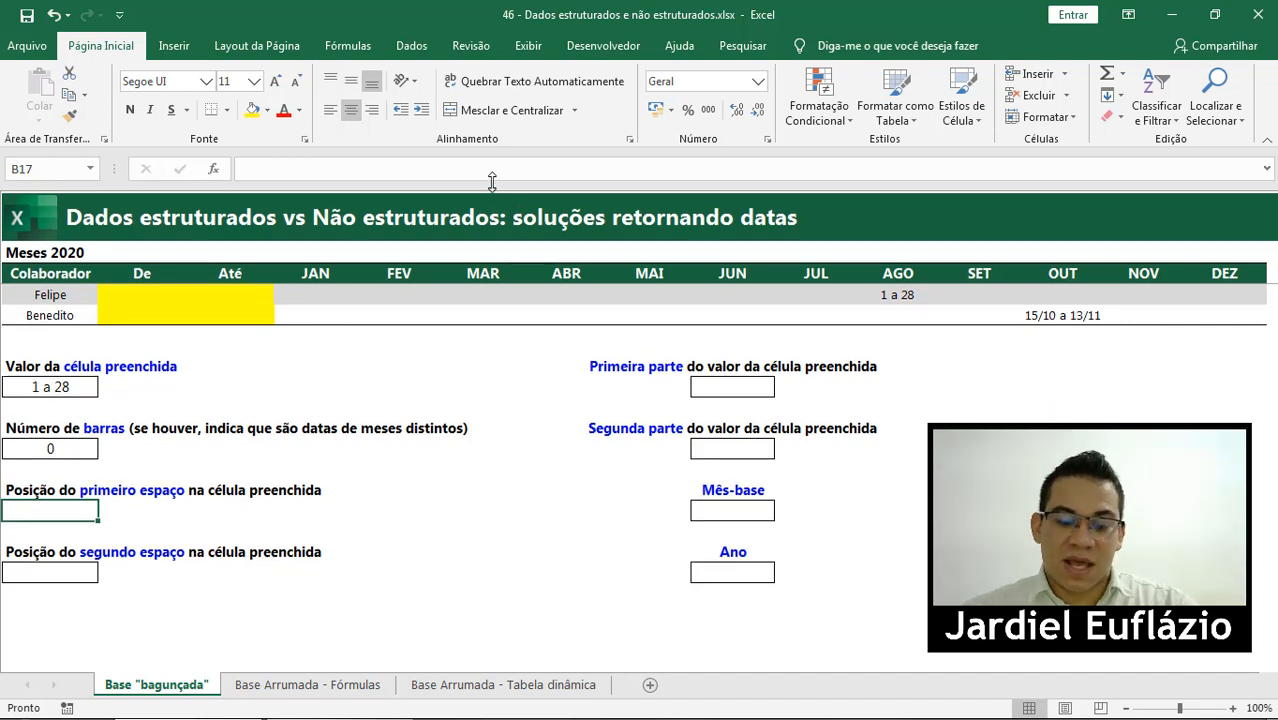
type("=loc")
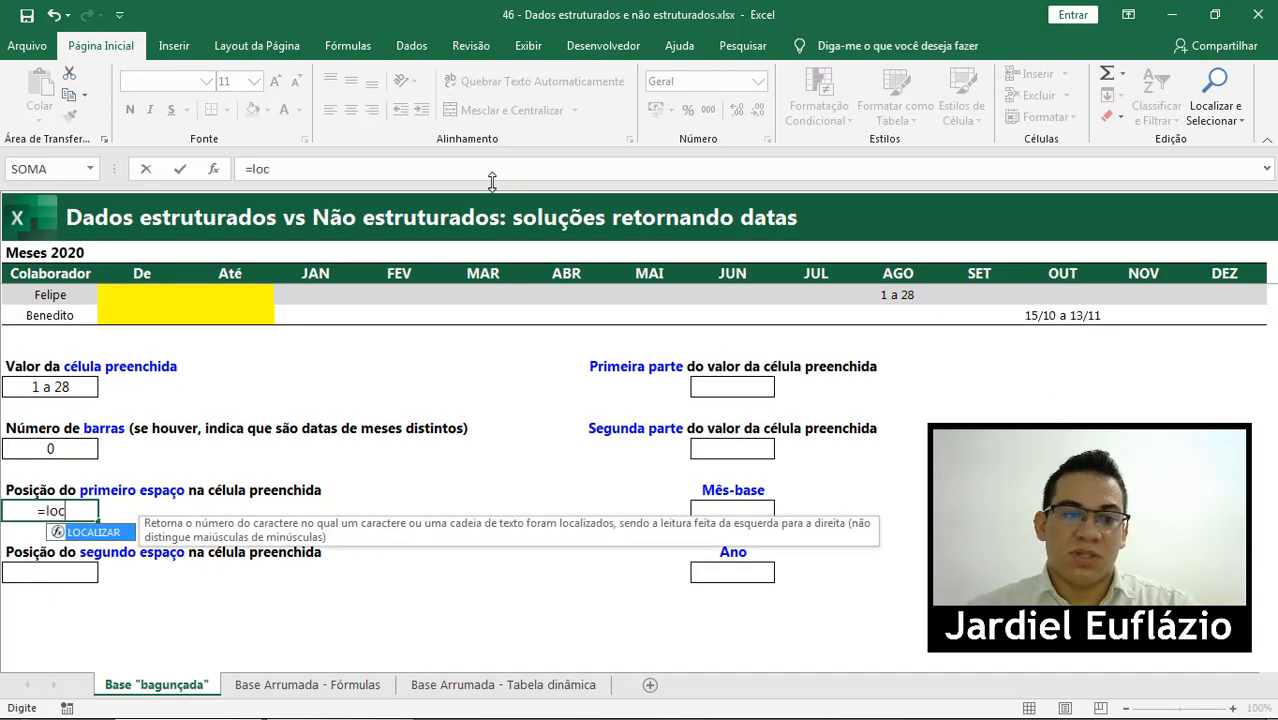
key("Tab")
type("\"")
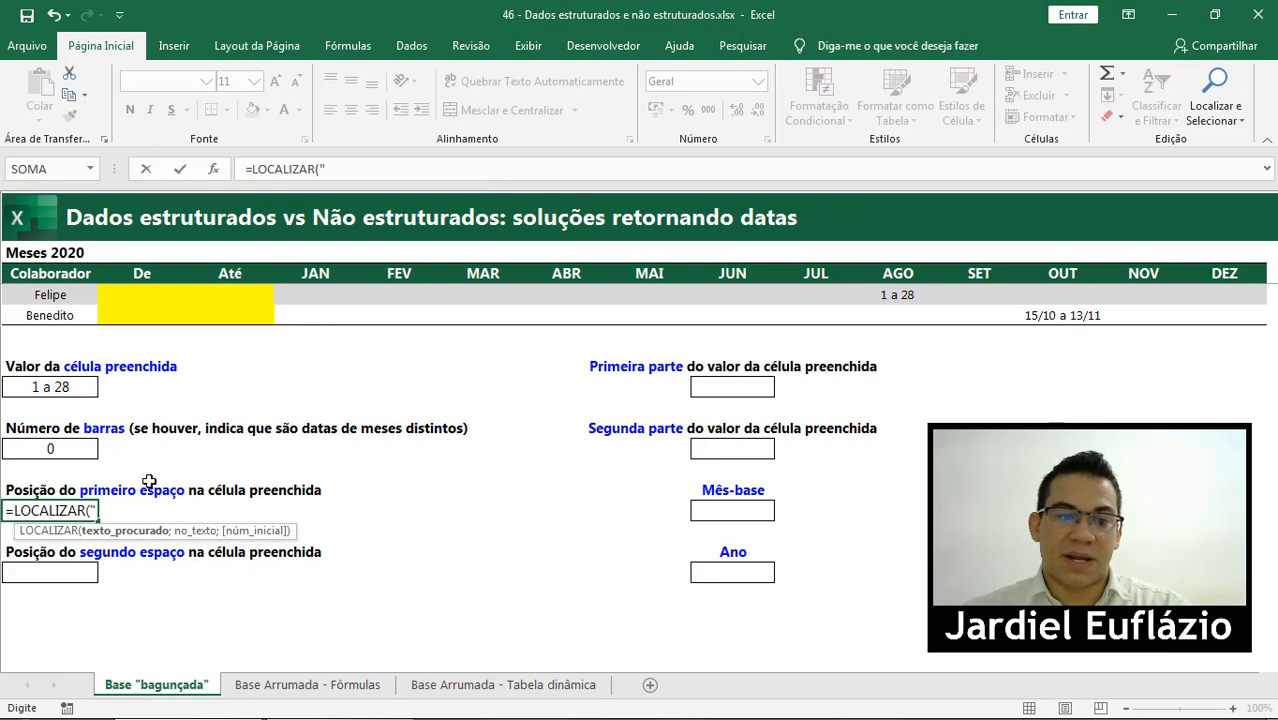
type(" \";")
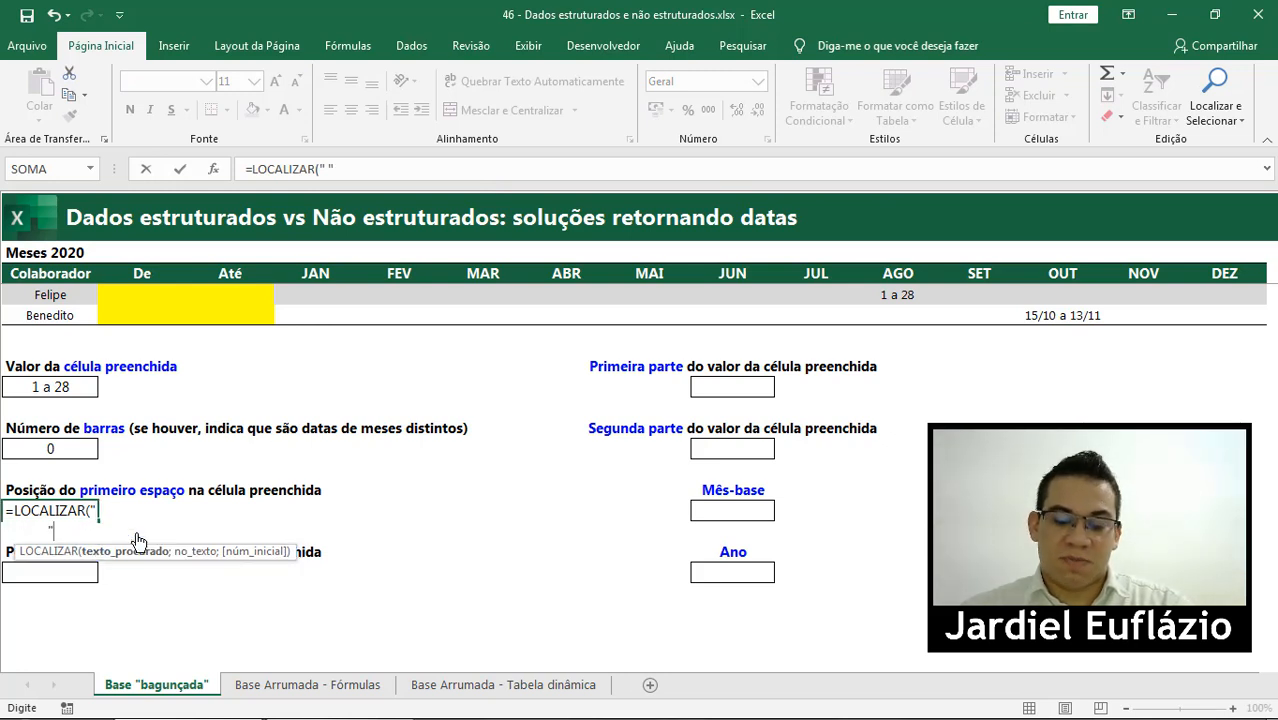
left_click(66, 382)
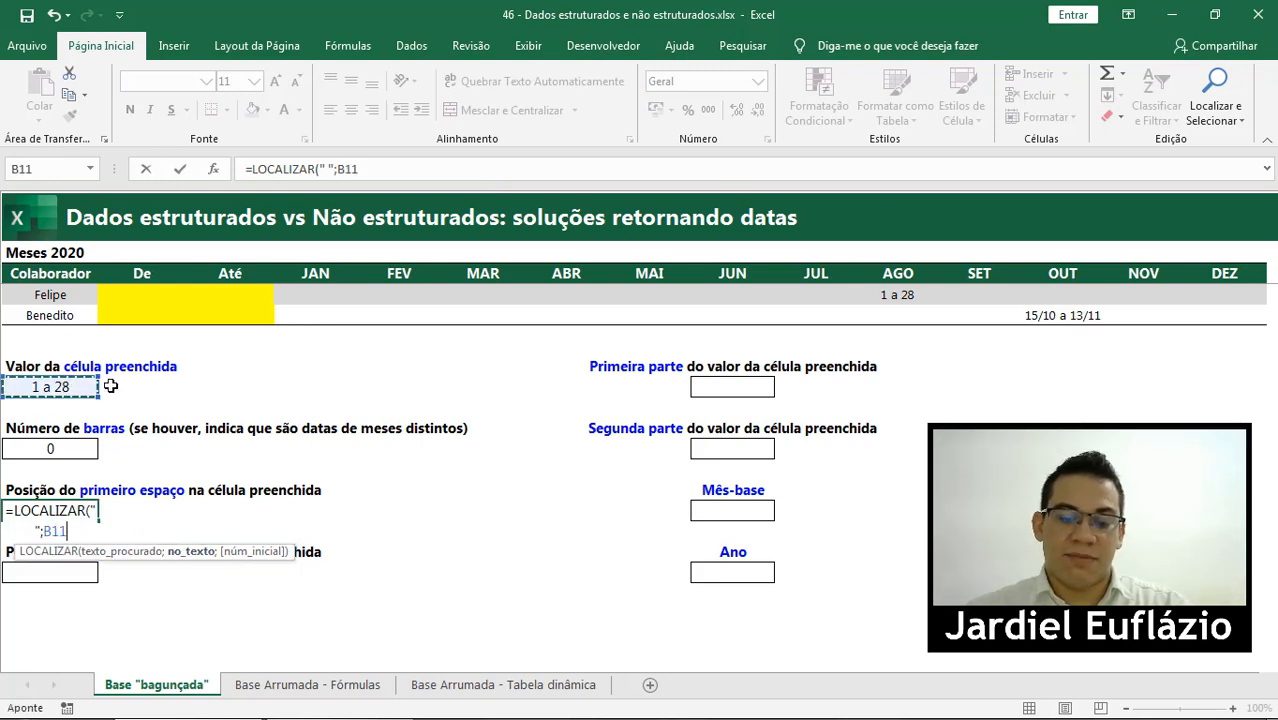
type(")")
key("Return")
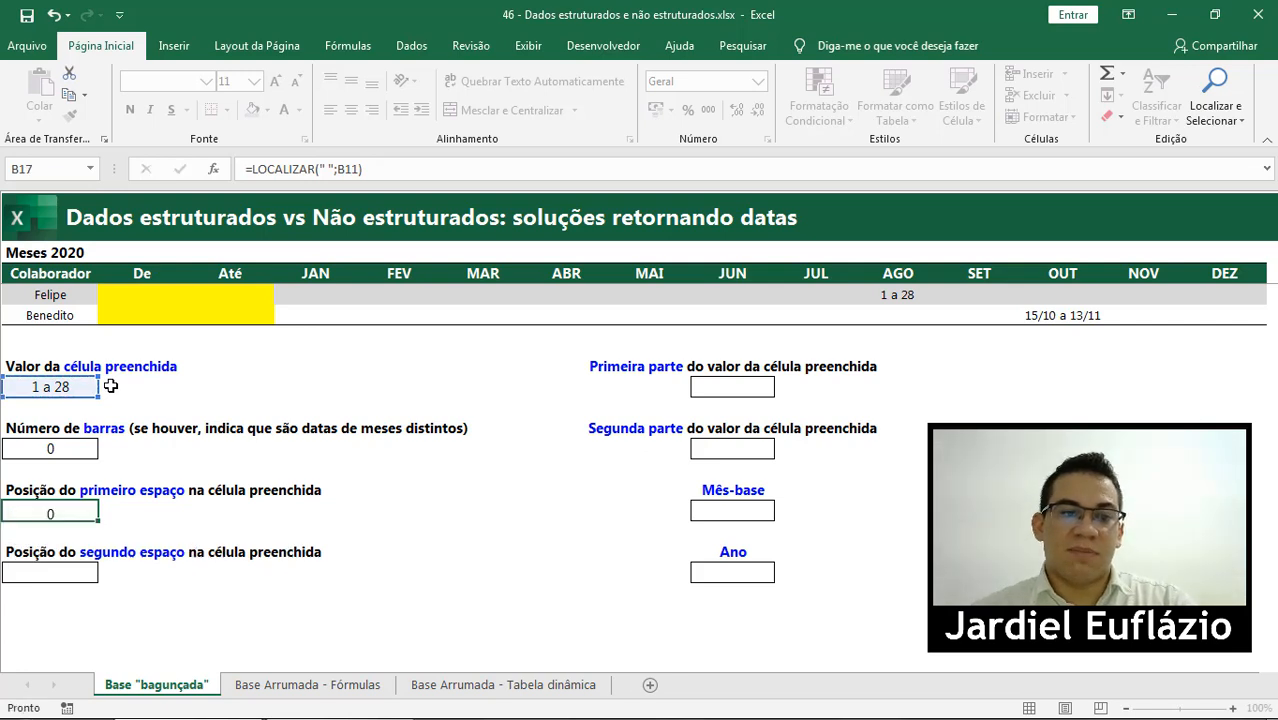
- Test the first-space formula by pasting the second collaborator's OUT period as values into the first collaborator's AGO cell, and undo the paste
left_click(85, 508)
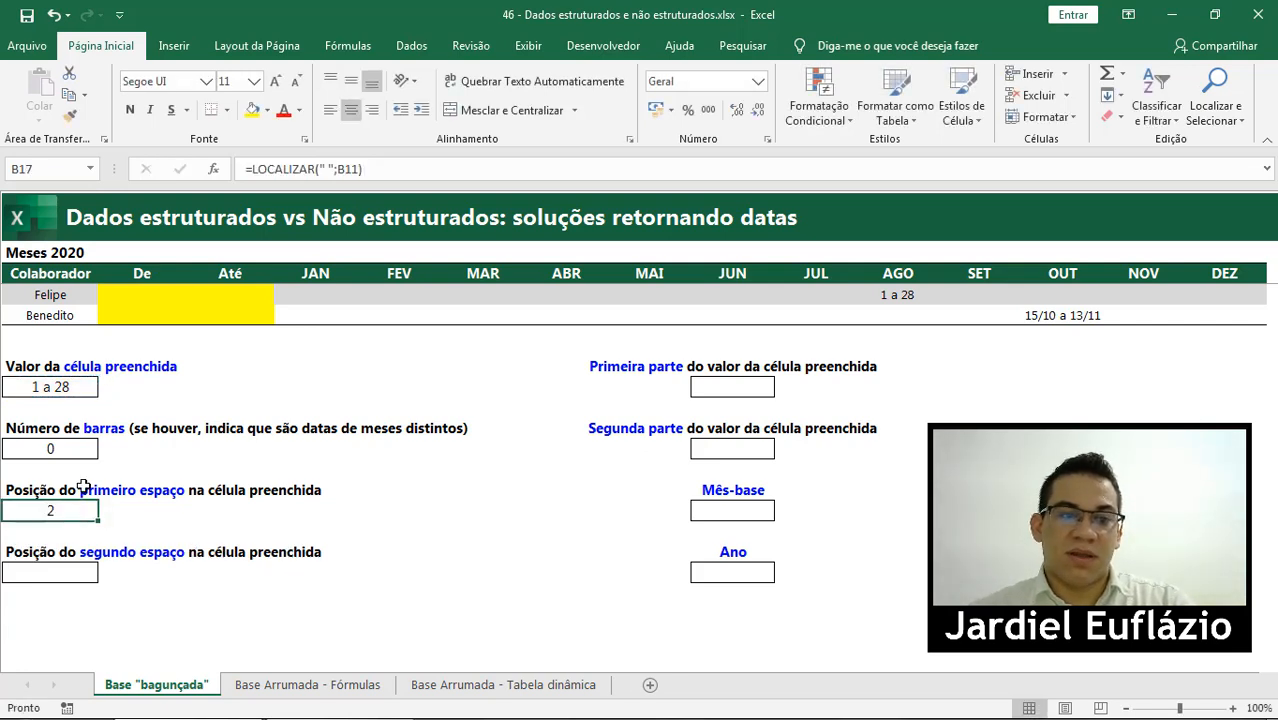
left_click(75, 387)
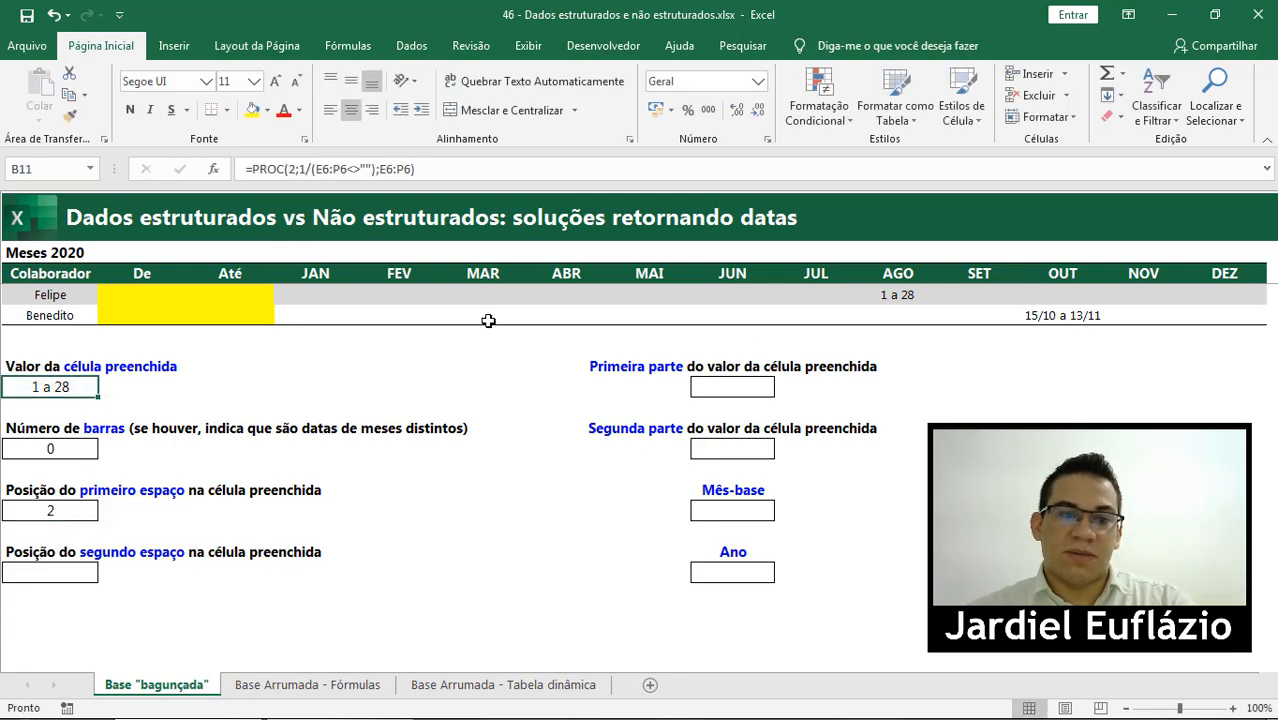
left_click(70, 510)
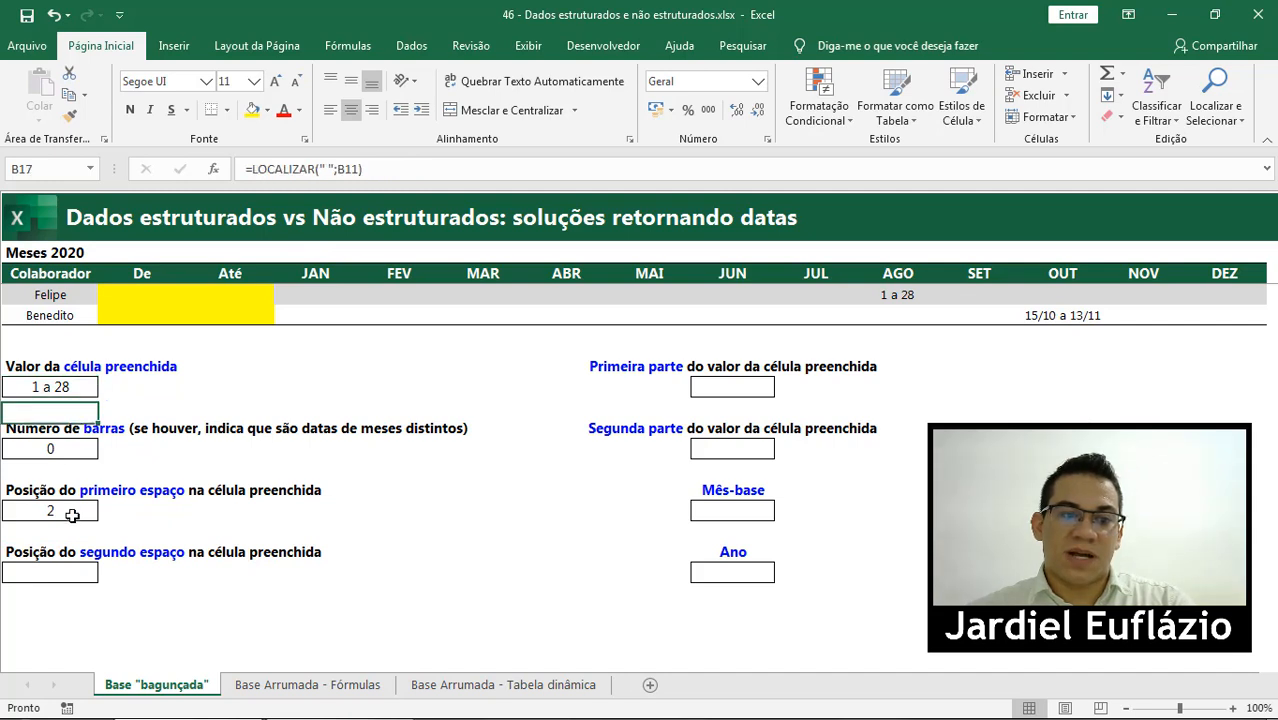
left_click(1050, 316)
key("ctrl+c")
right_click(897, 295)
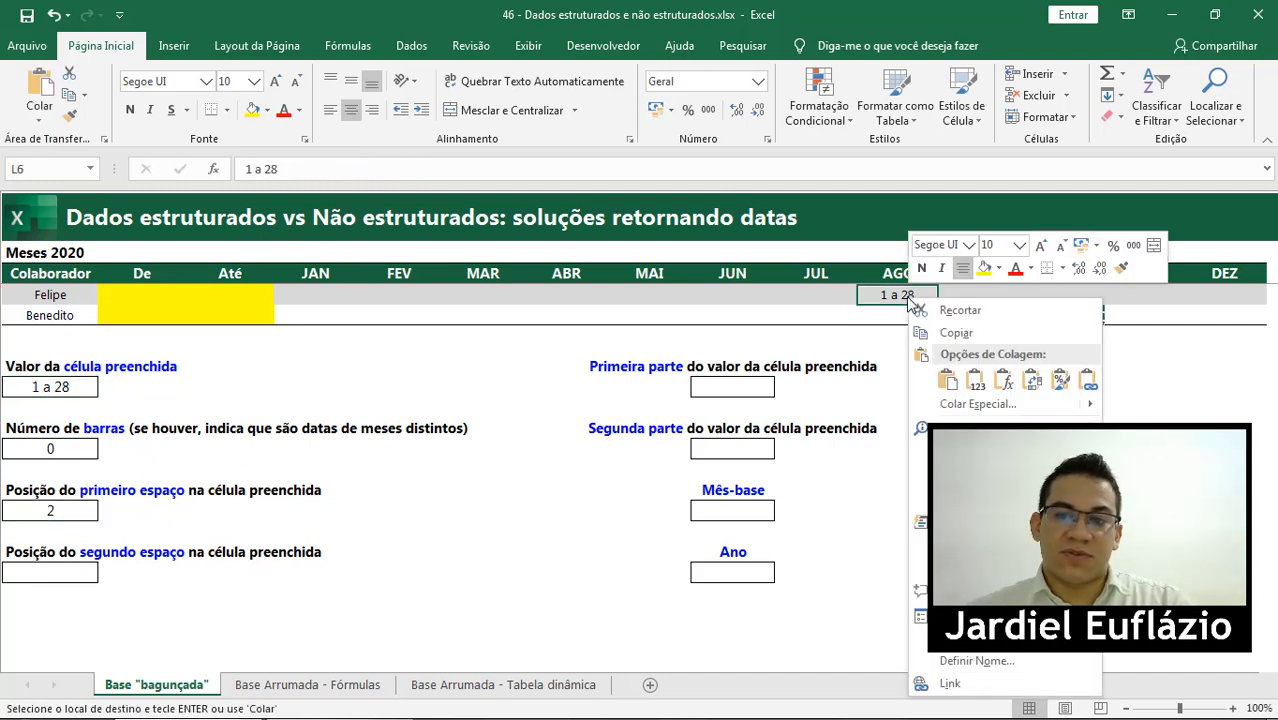
left_click(970, 378)
left_click(60, 508)
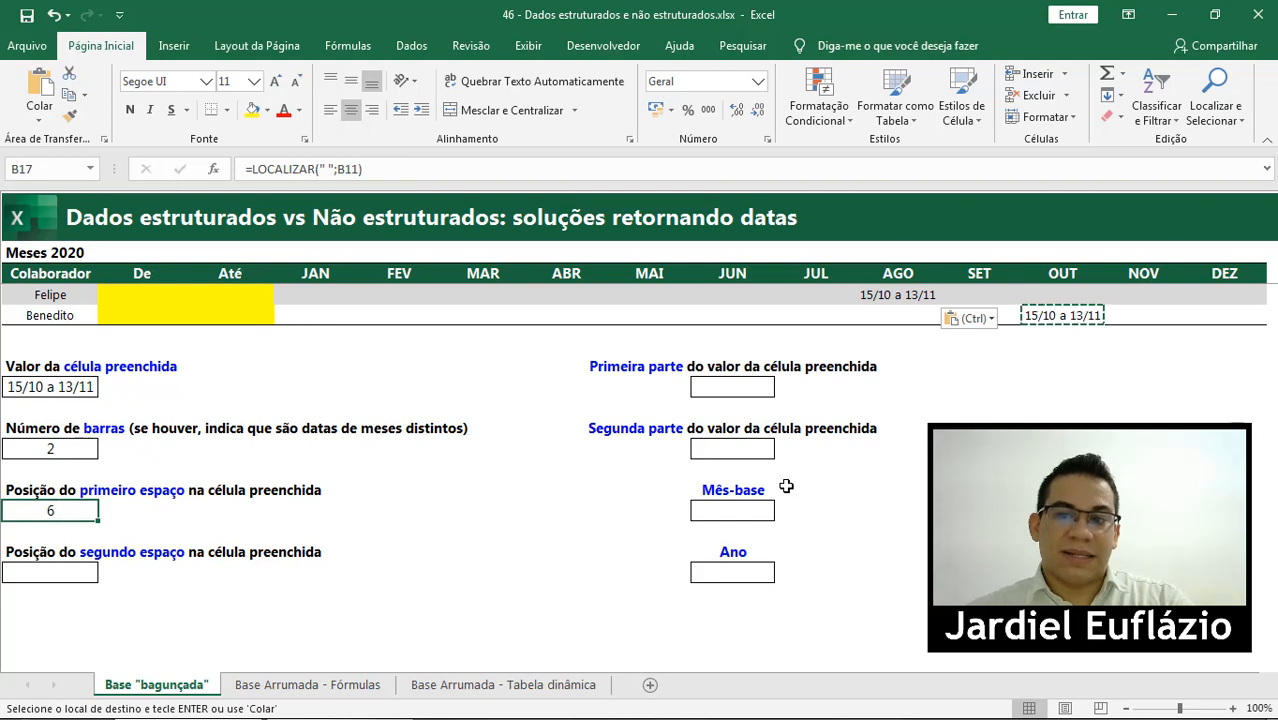
key("ctrl+z")
key("Escape")
- View the argument syntax of the PROCURAR function in empty cell G15, and discard the formula
left_click(50, 568)
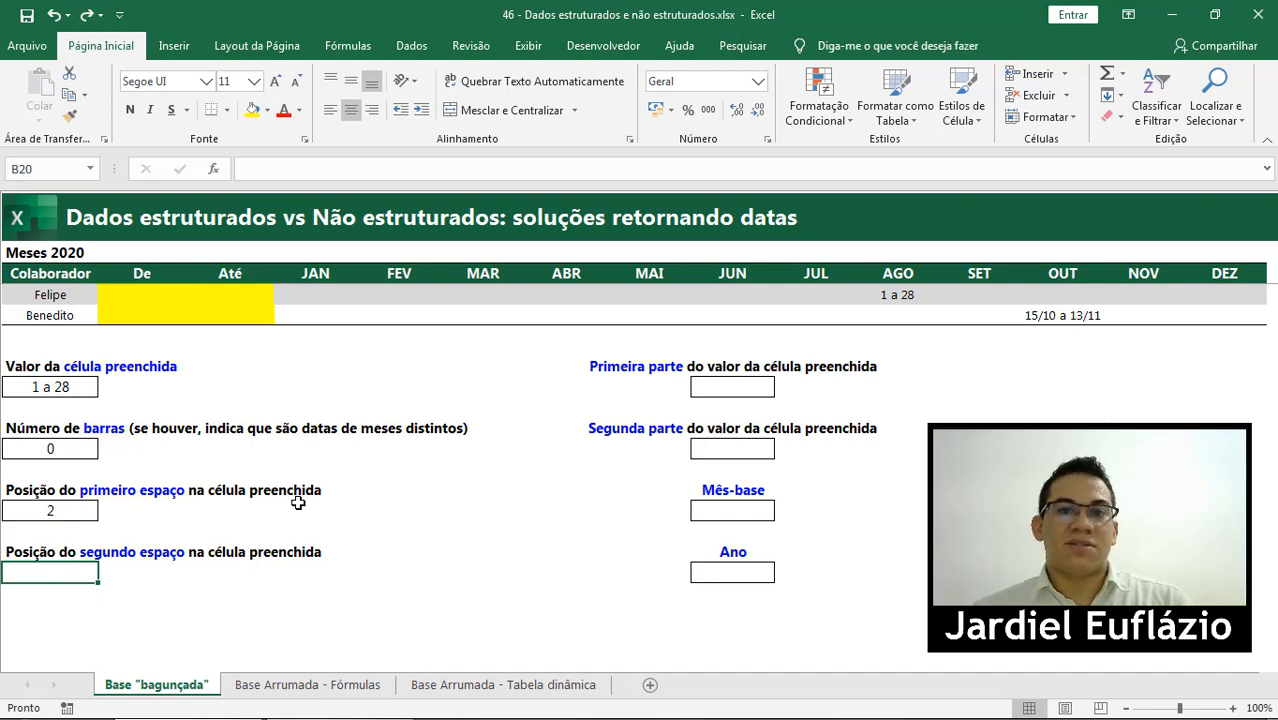
left_click(503, 477)
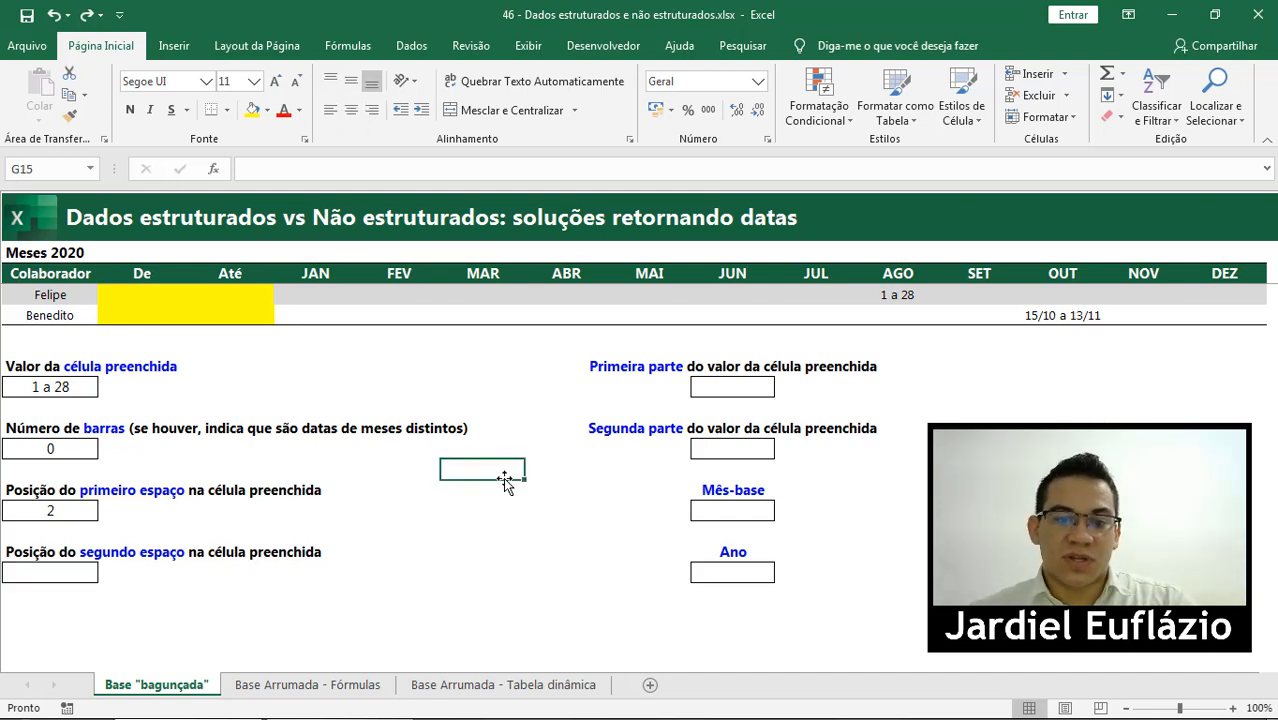
type("=pro")
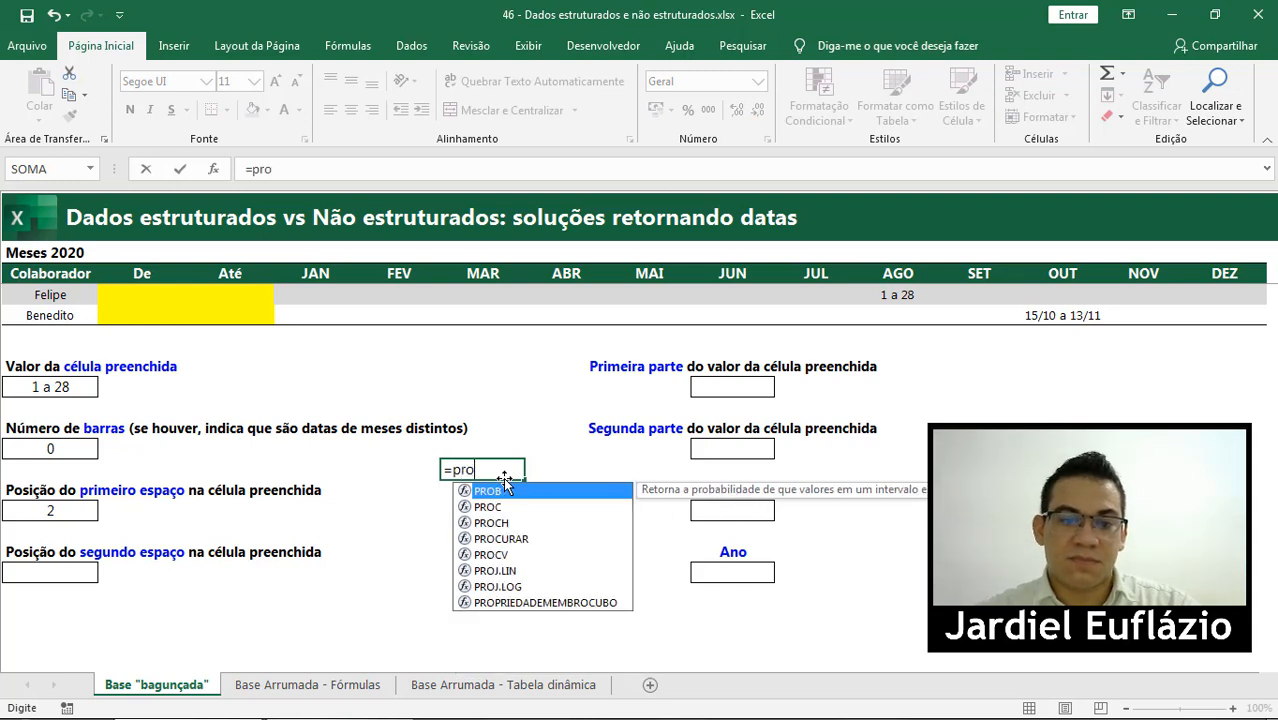
key("Down")
key("Down")
key("Down")
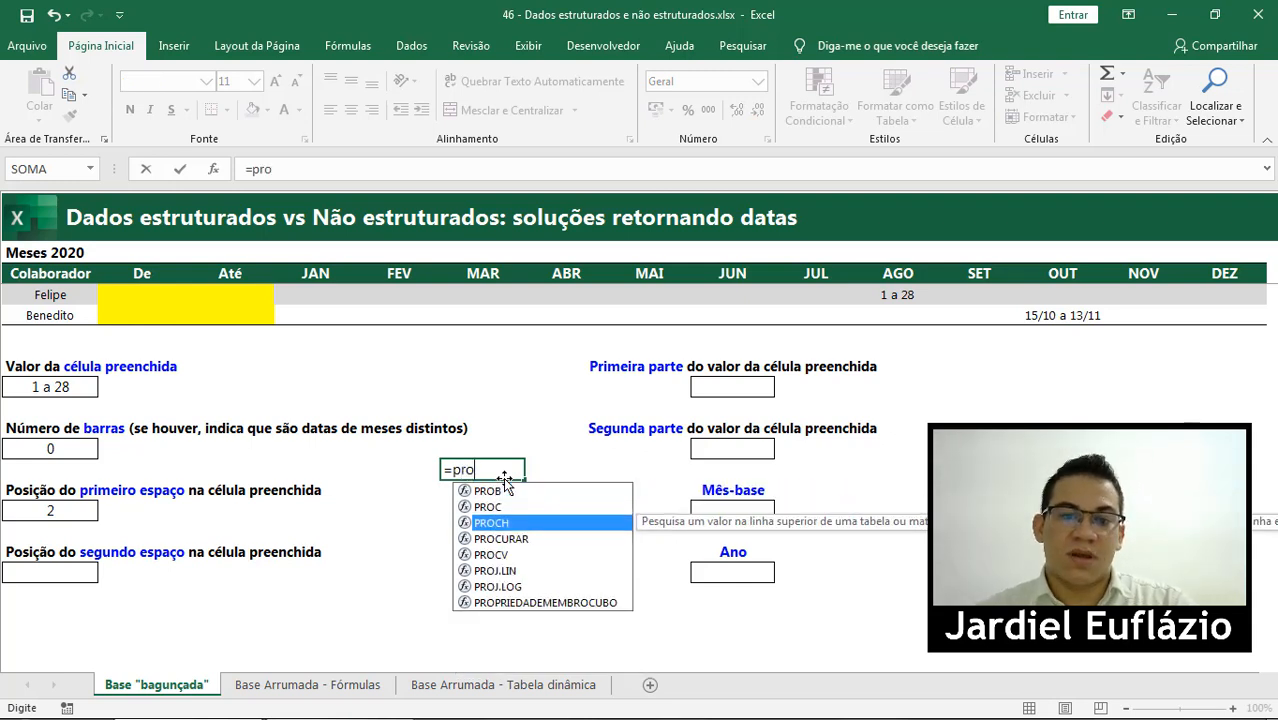
key("Tab")
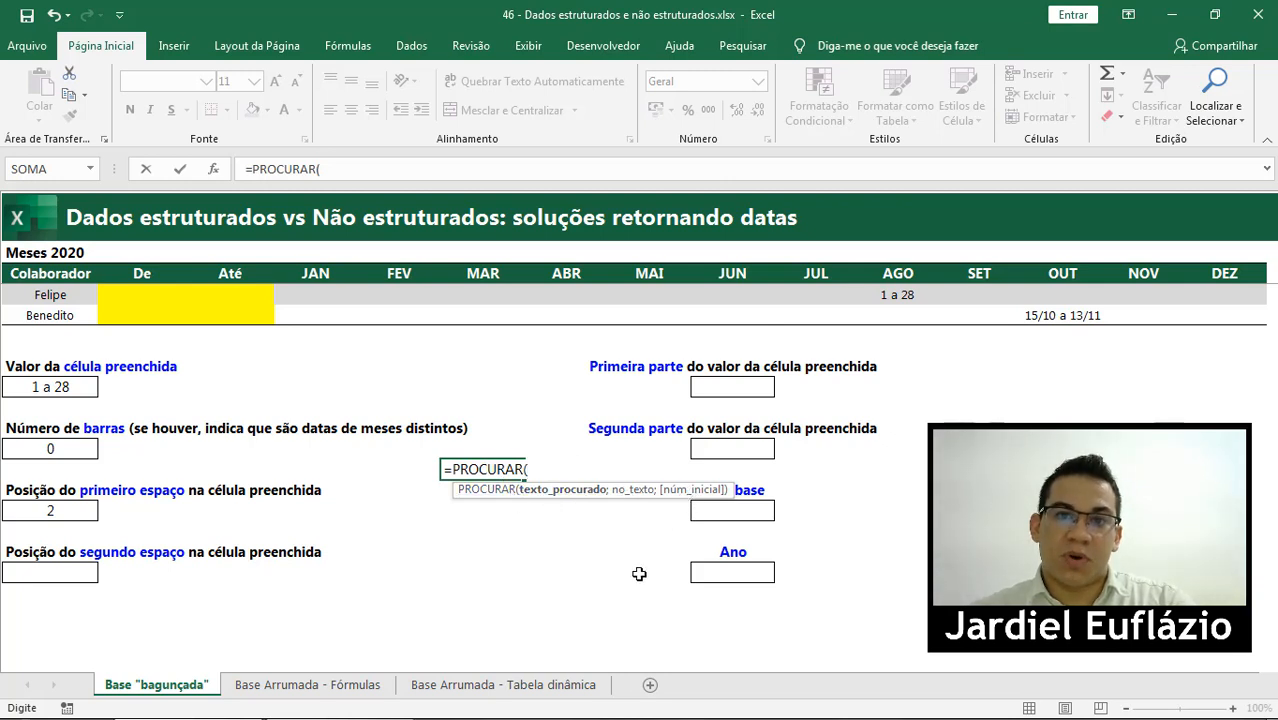
key("Escape")
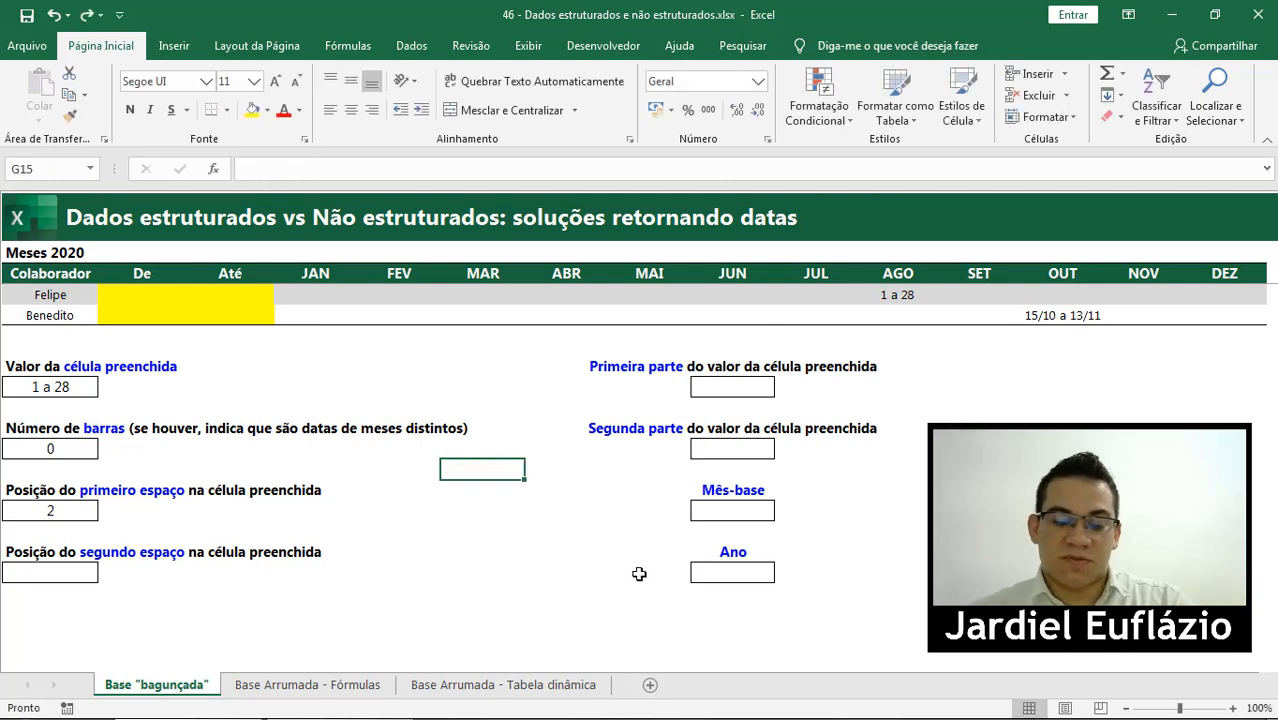
- View the argument syntax of DIATRABALHOTOTAL, including its optional feriados argument, in cell G15, and discard the formula
type("=dia")
key("Down")
key("Down")
key("Down")
key("Down")
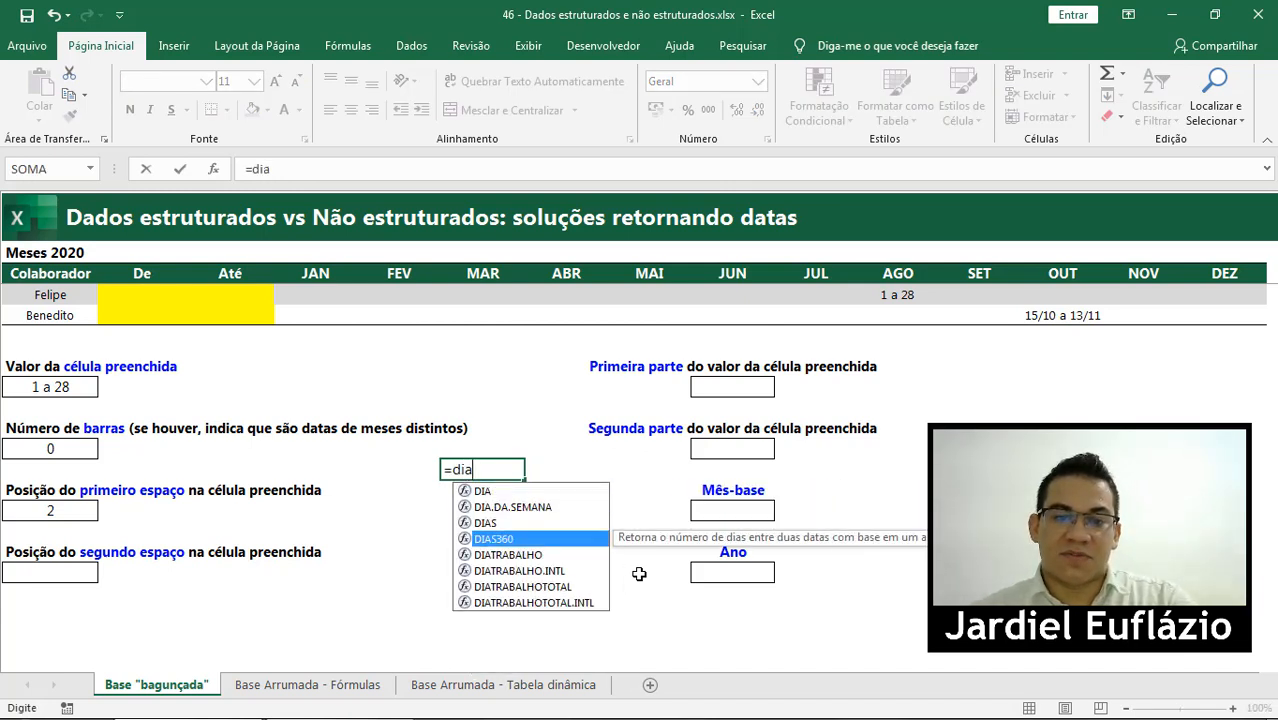
key("Down")
key("Down")
key("Tab")
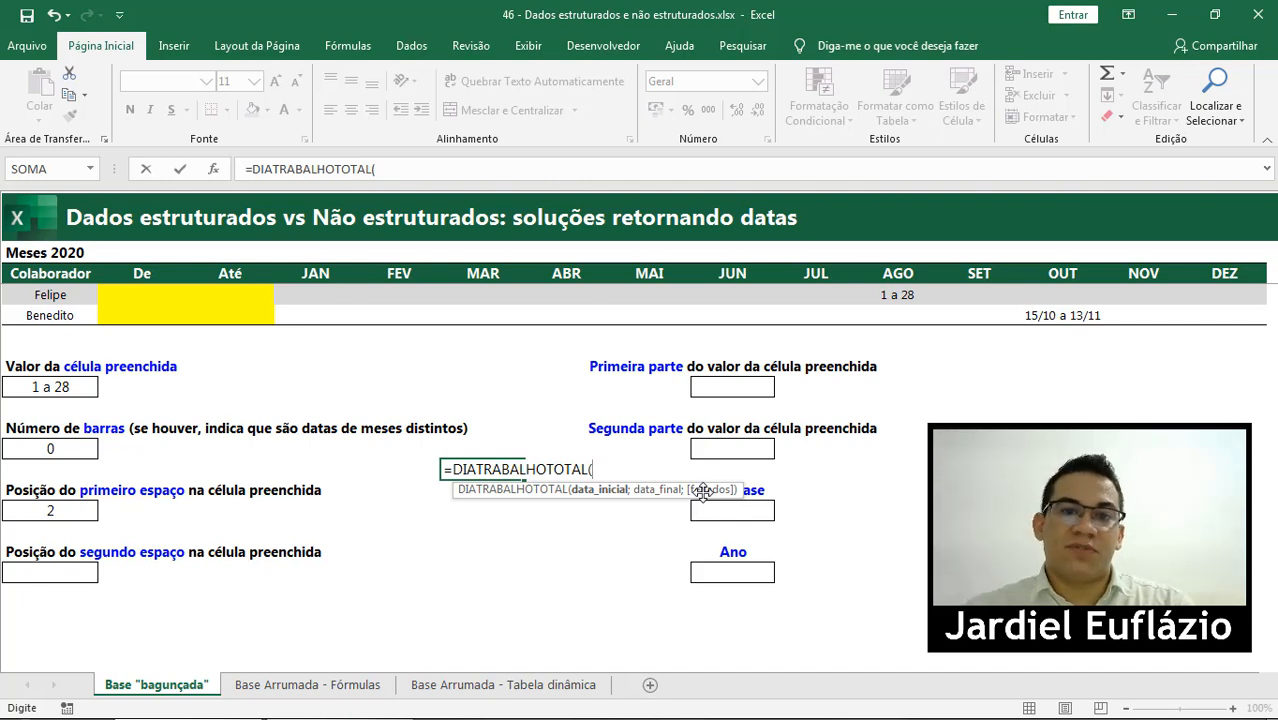
key("Escape")
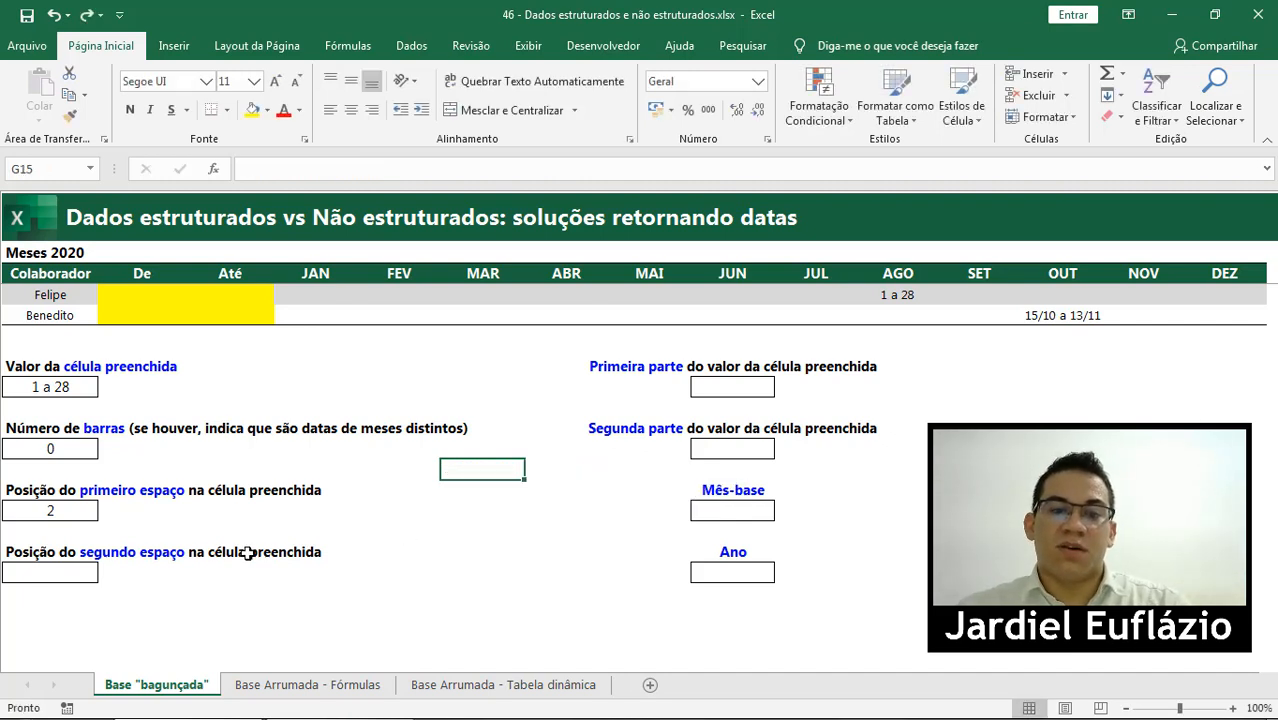
- Enter =LOCALIZAR(" ";B11;B17+1) in the cell for the second space's position in the filled cell
left_click(62, 566)
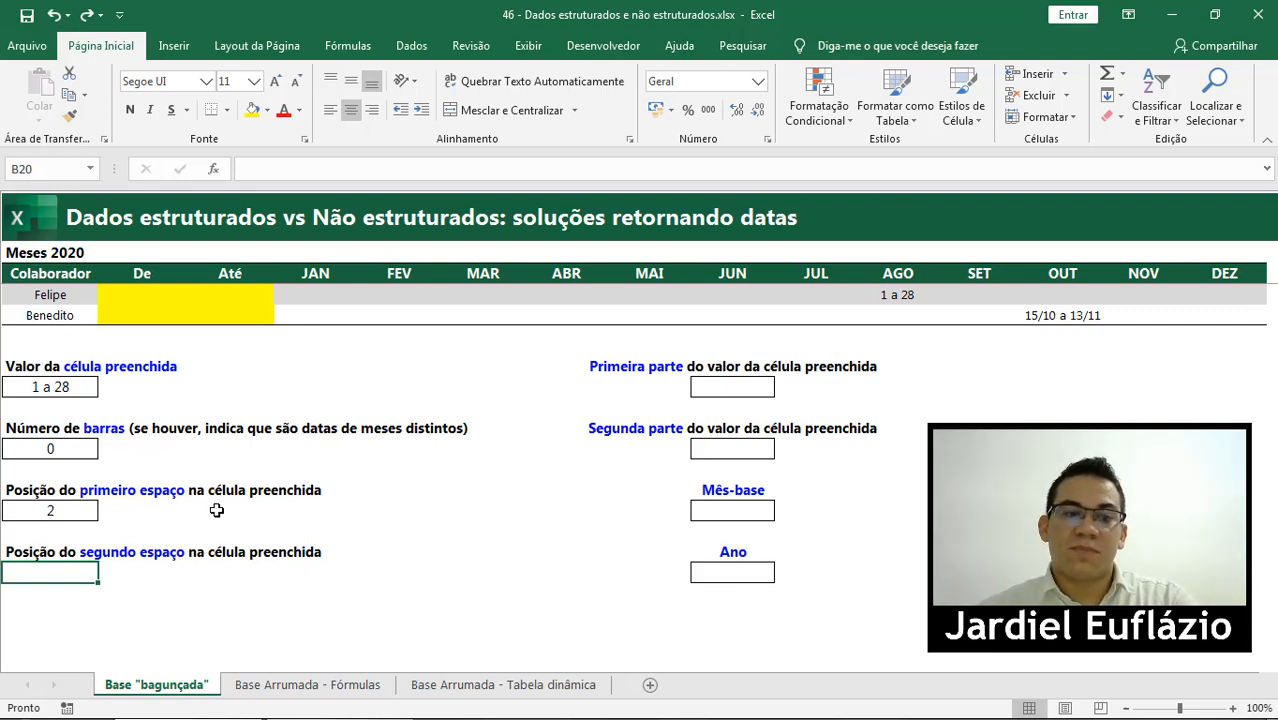
type("=lo")
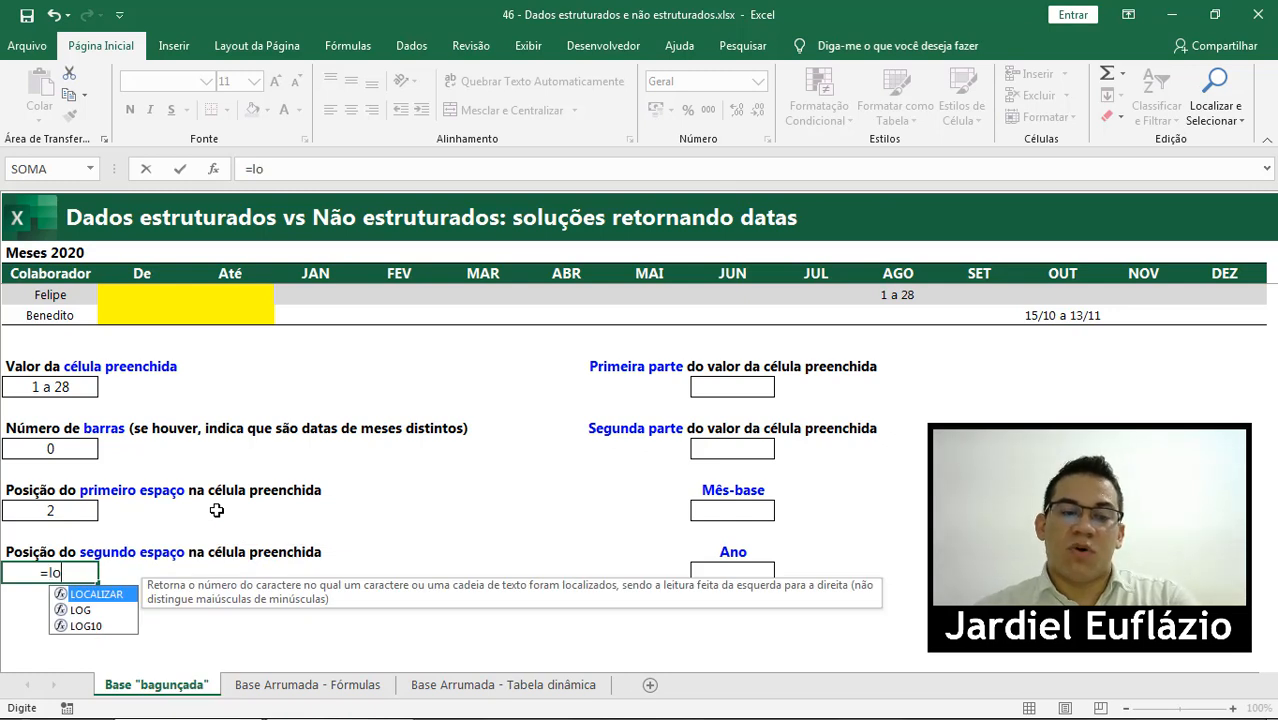
key("Down")
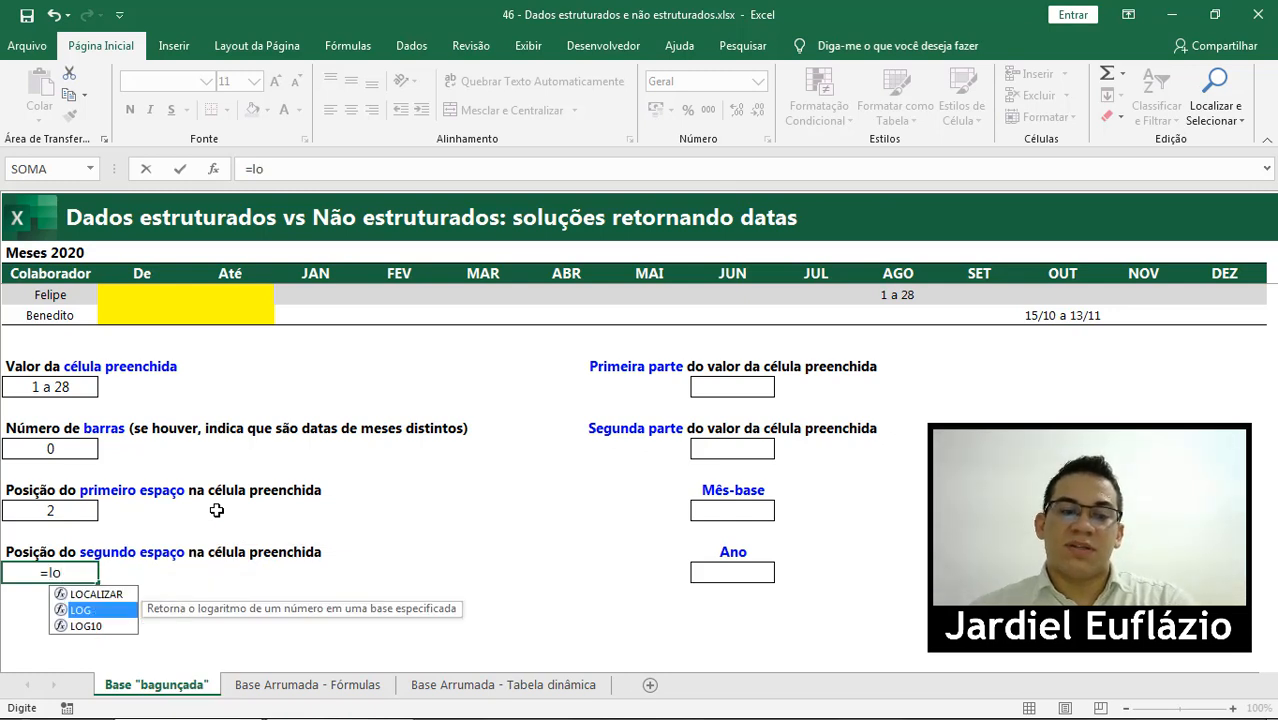
key("Up")
key("Tab")
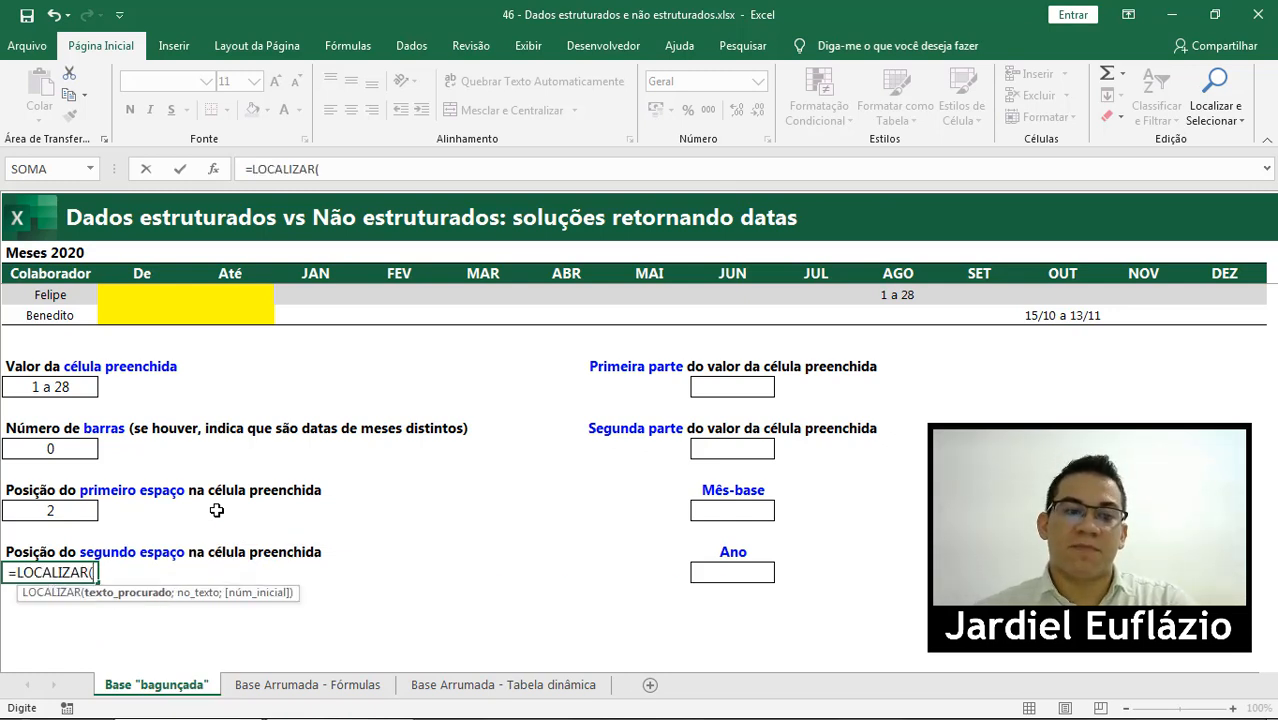
type("\" \"")
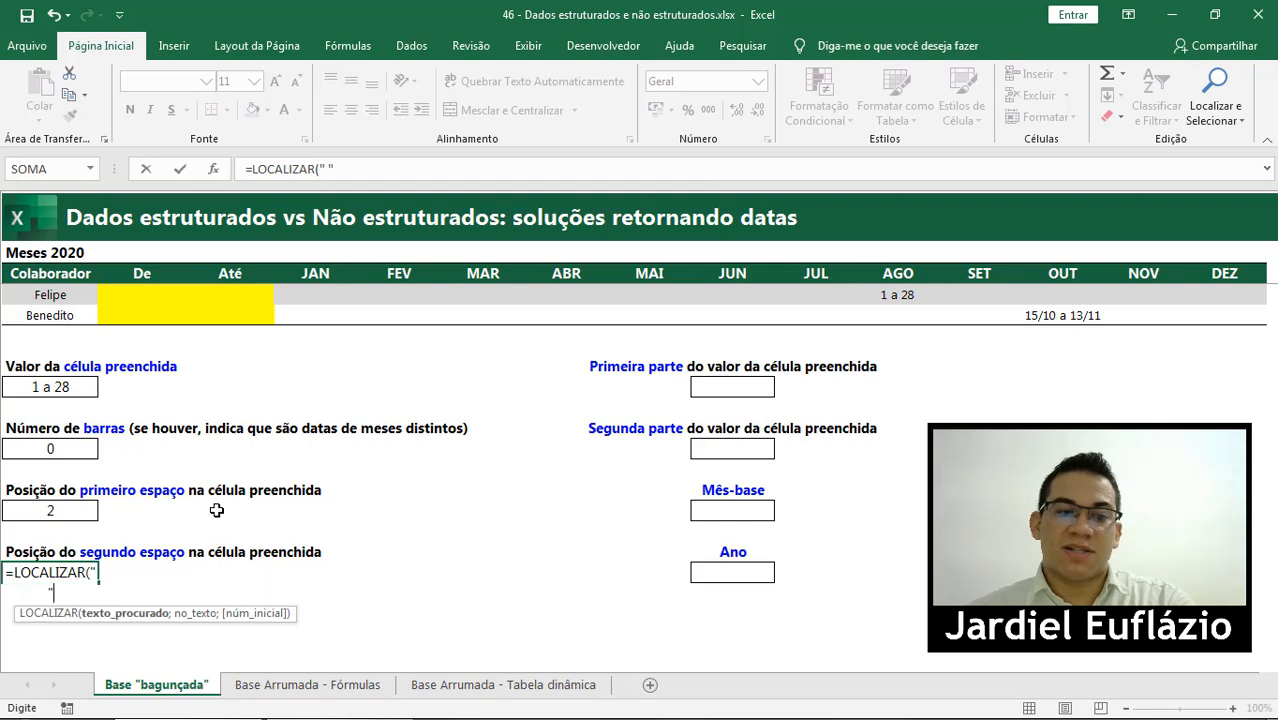
type(";")
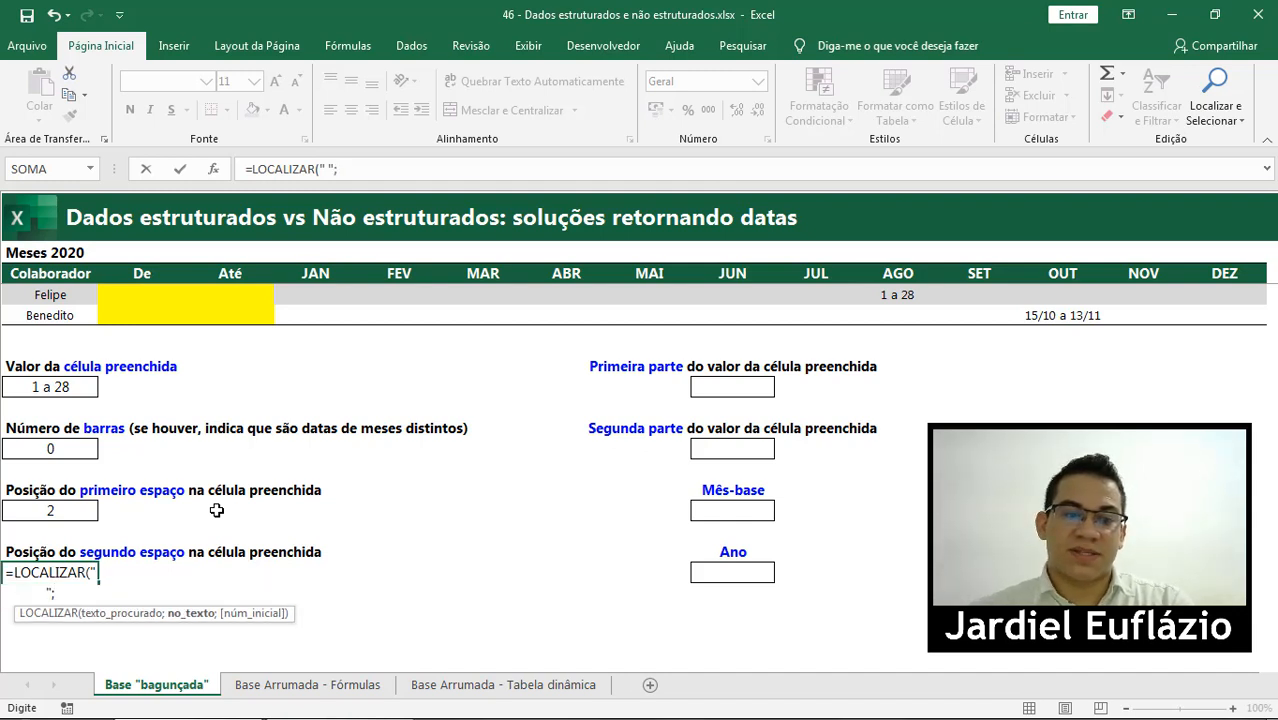
left_click(72, 388)
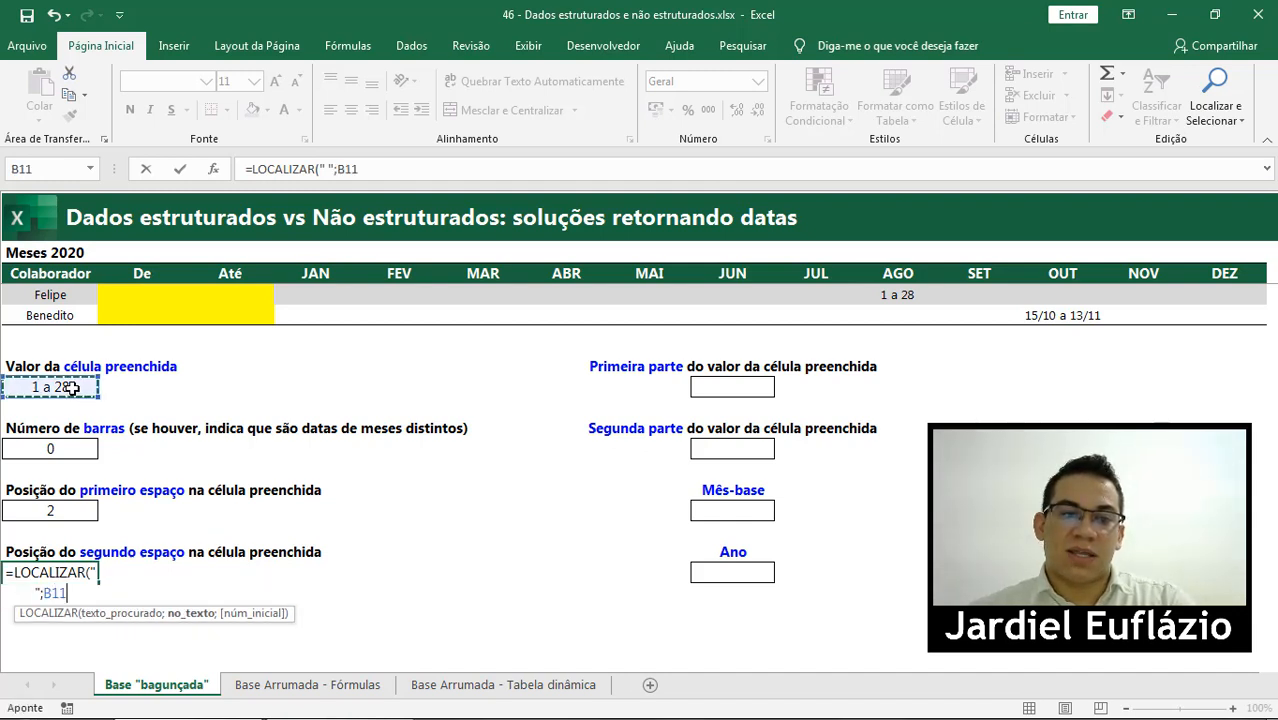
type(";")
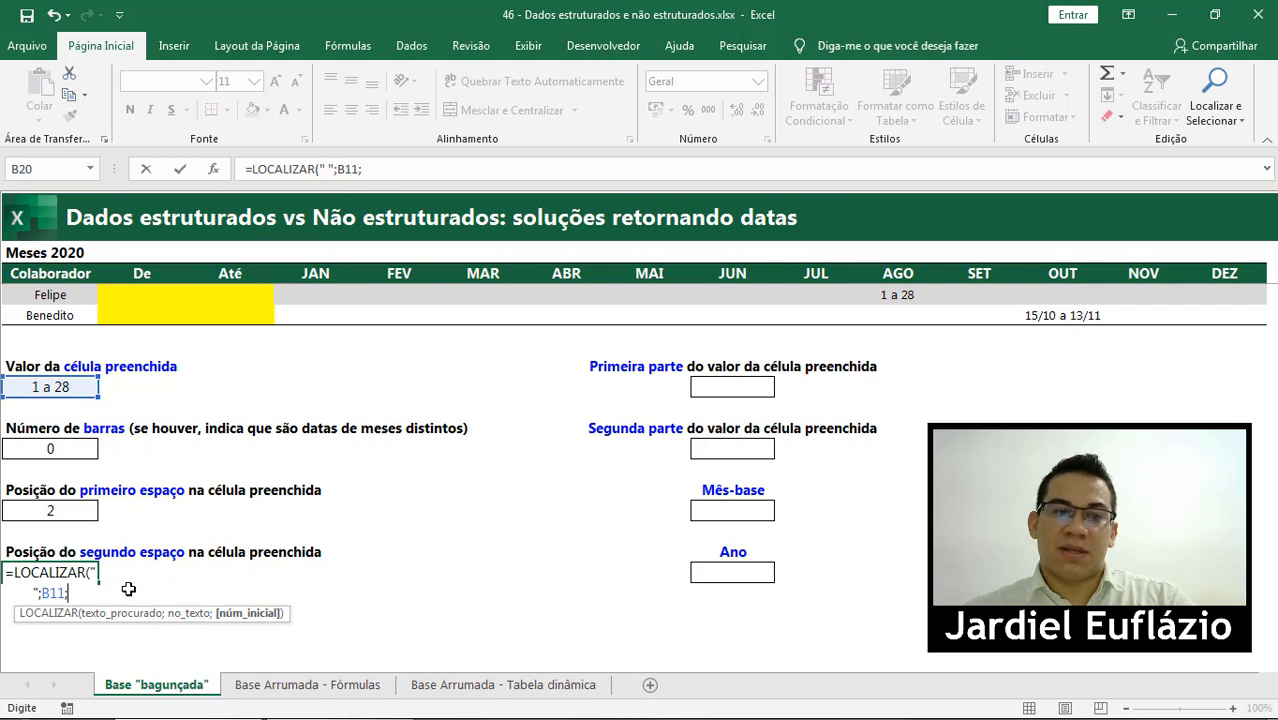
left_click(70, 511)
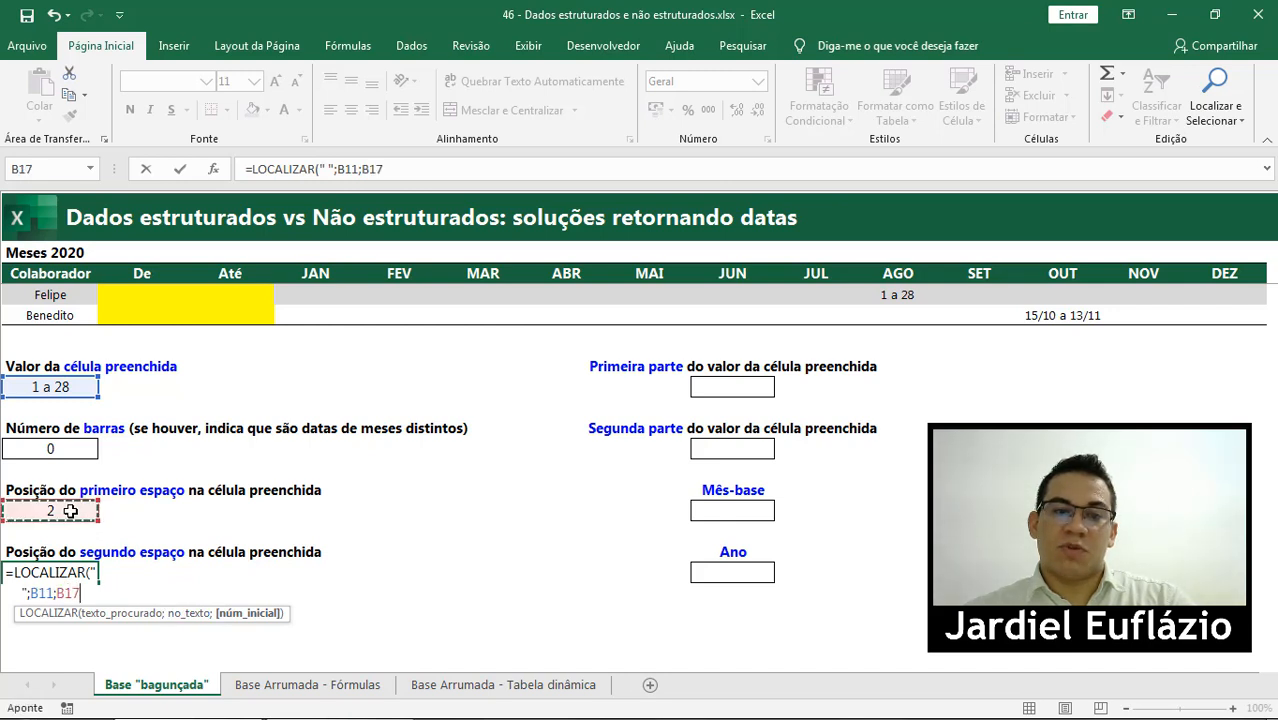
type("+1")
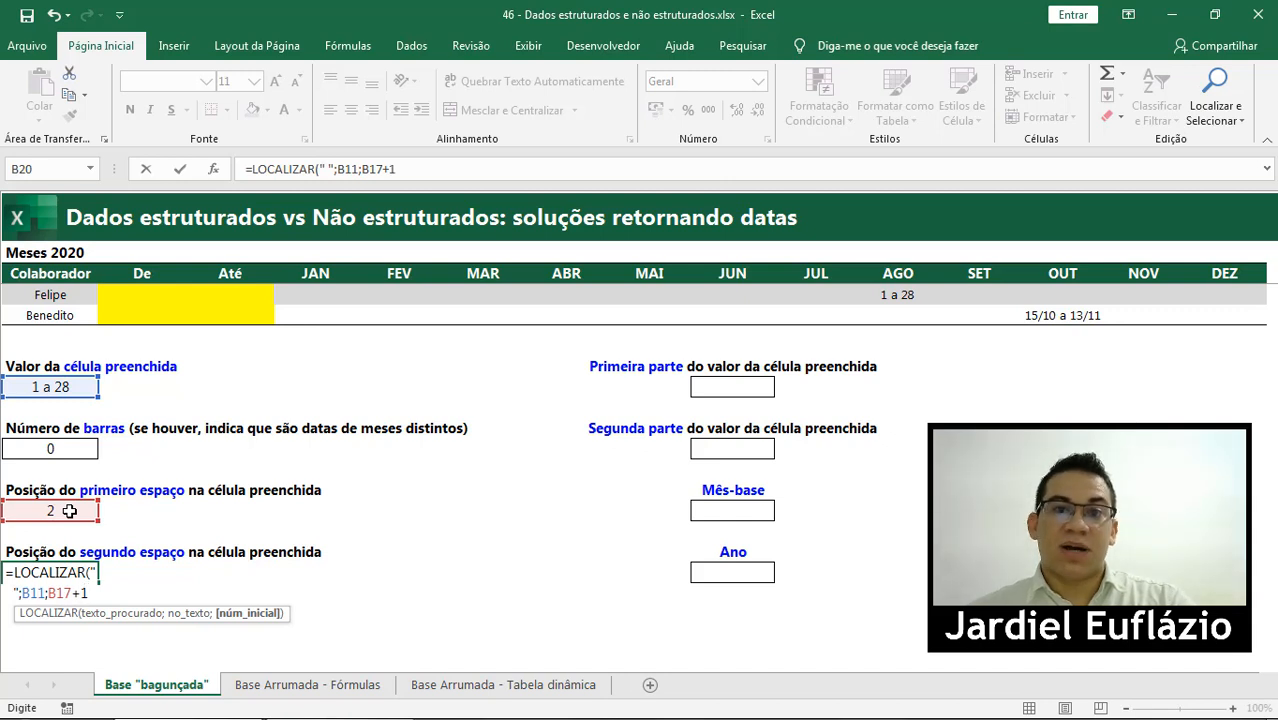
type(")")
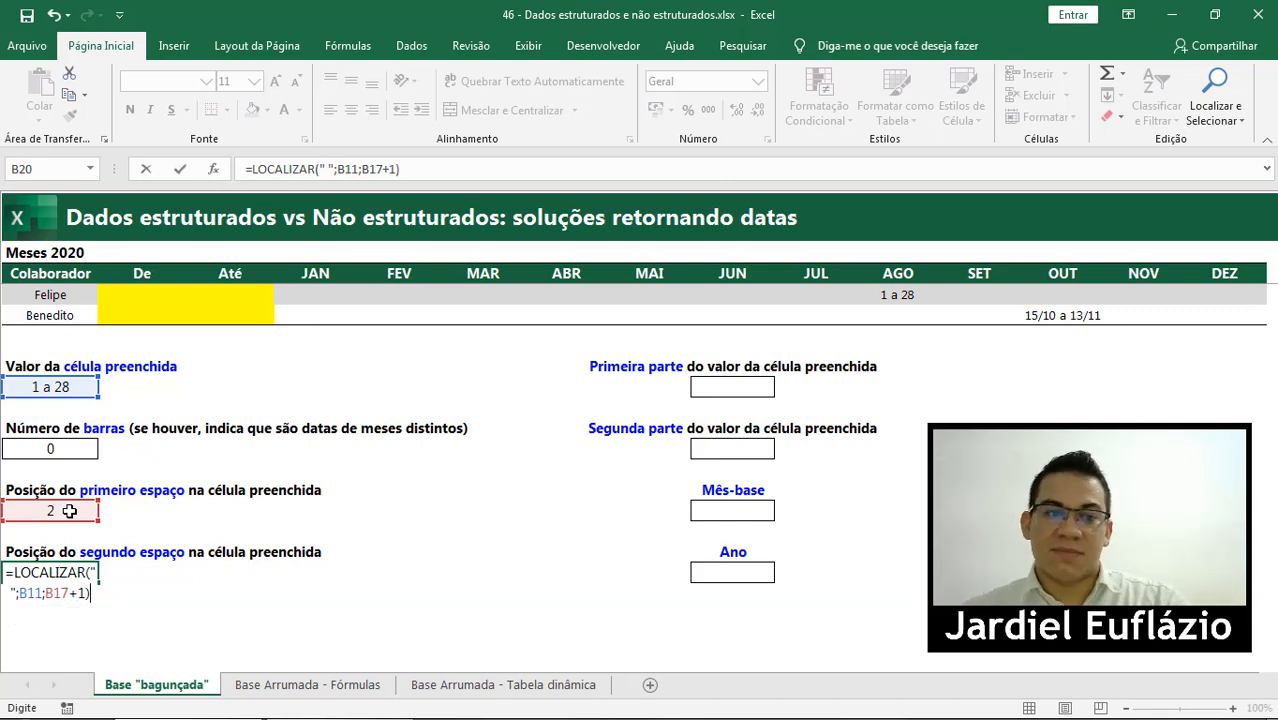
key("Return")
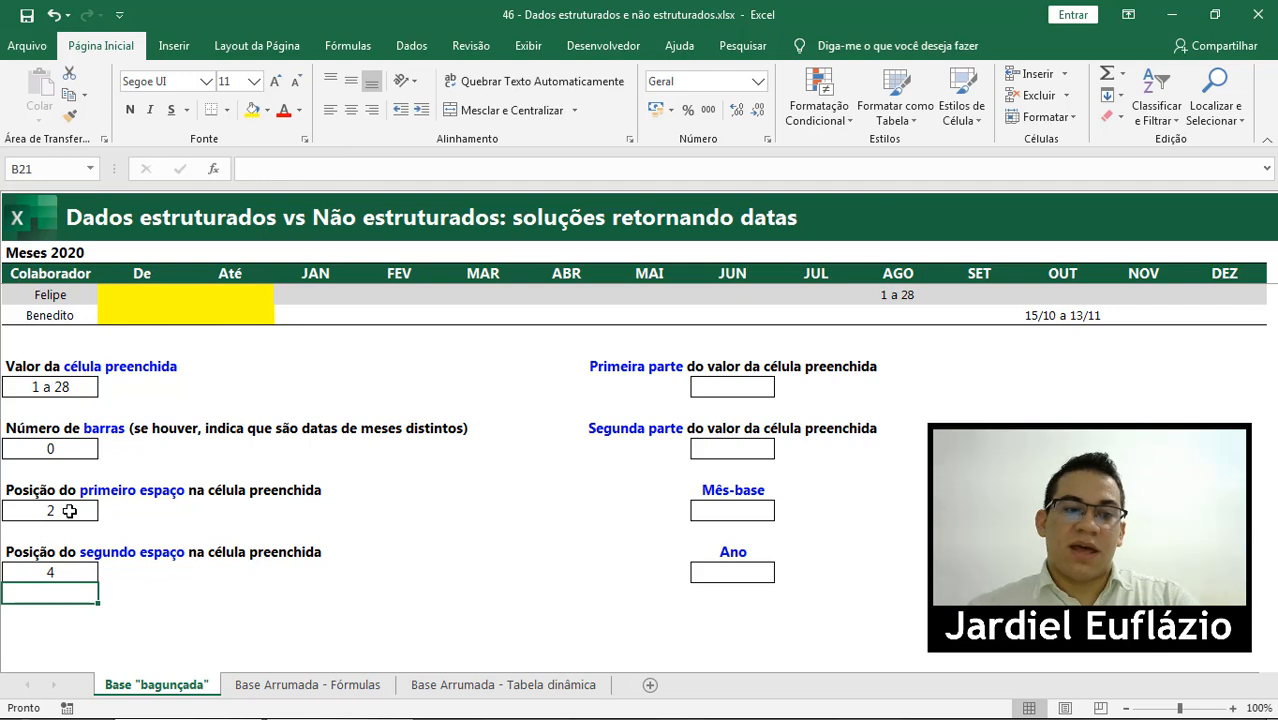
- Test the second-space formula by pasting the second collaborator's OUT period as values into the first collaborator's AGO cell, and undo the paste
left_click(62, 568)
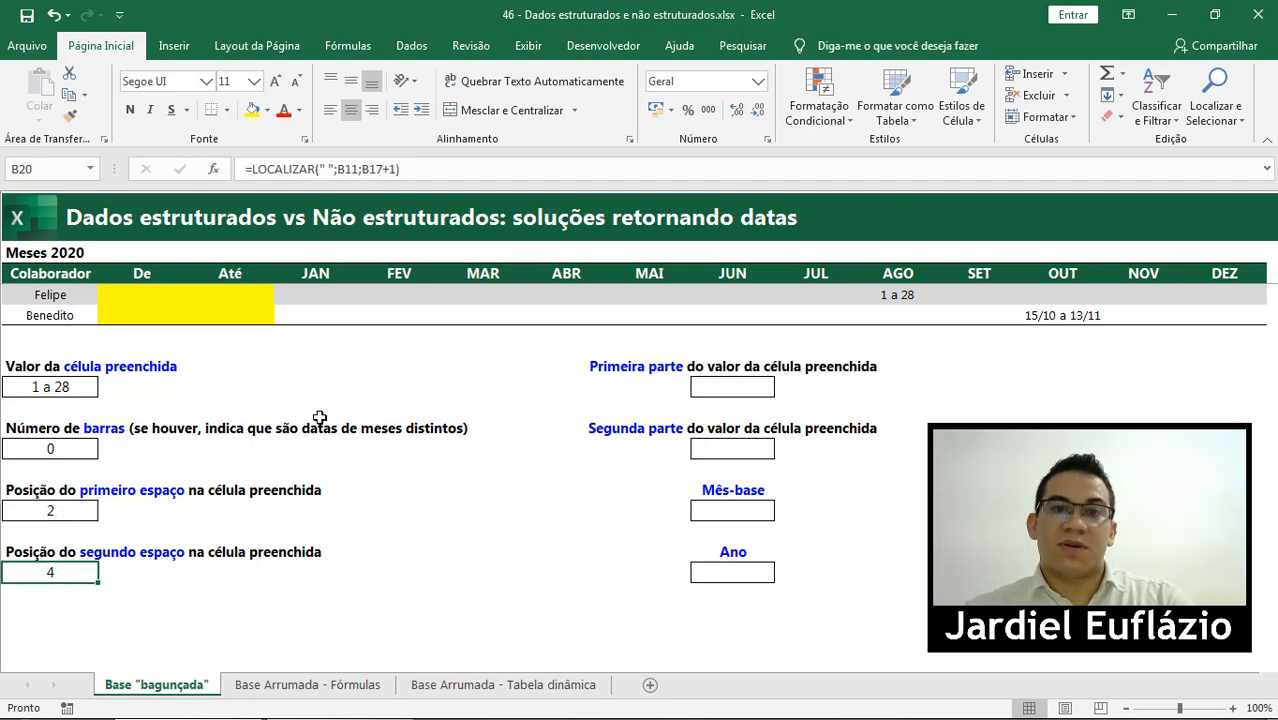
left_click(1043, 318)
key("ctrl+c")
right_click(898, 296)
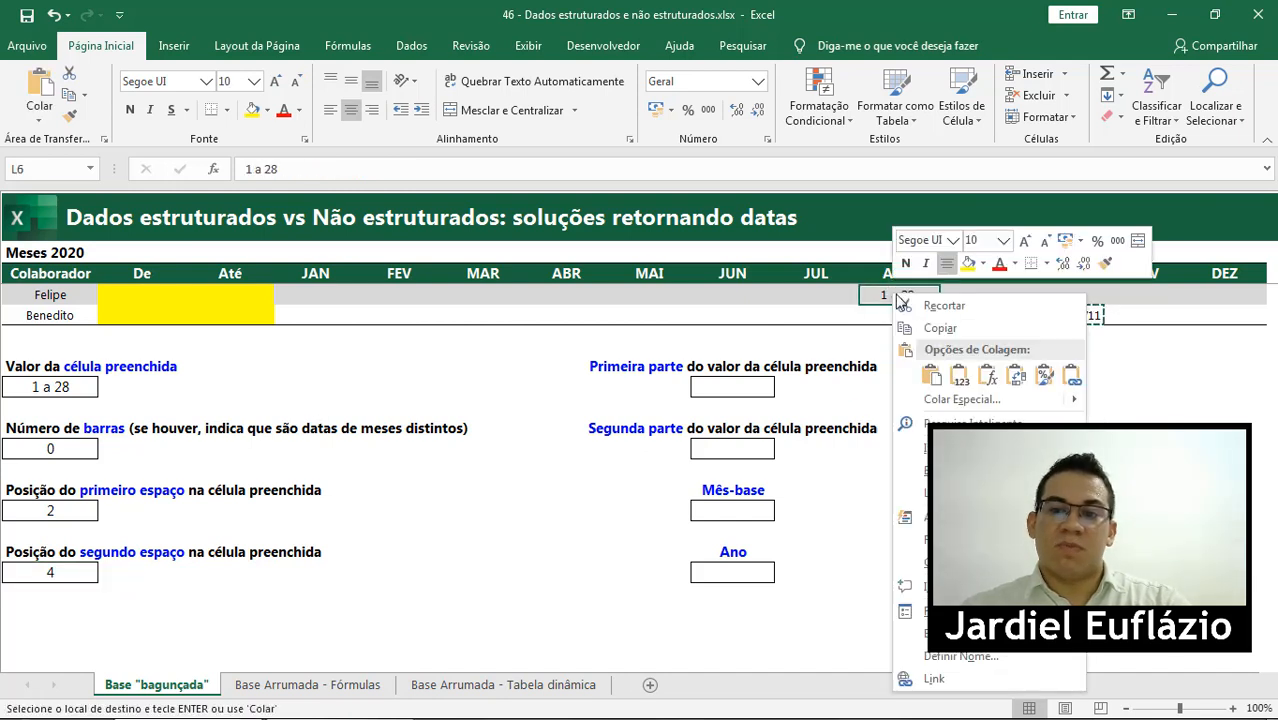
left_click(959, 375)
left_click(66, 569)
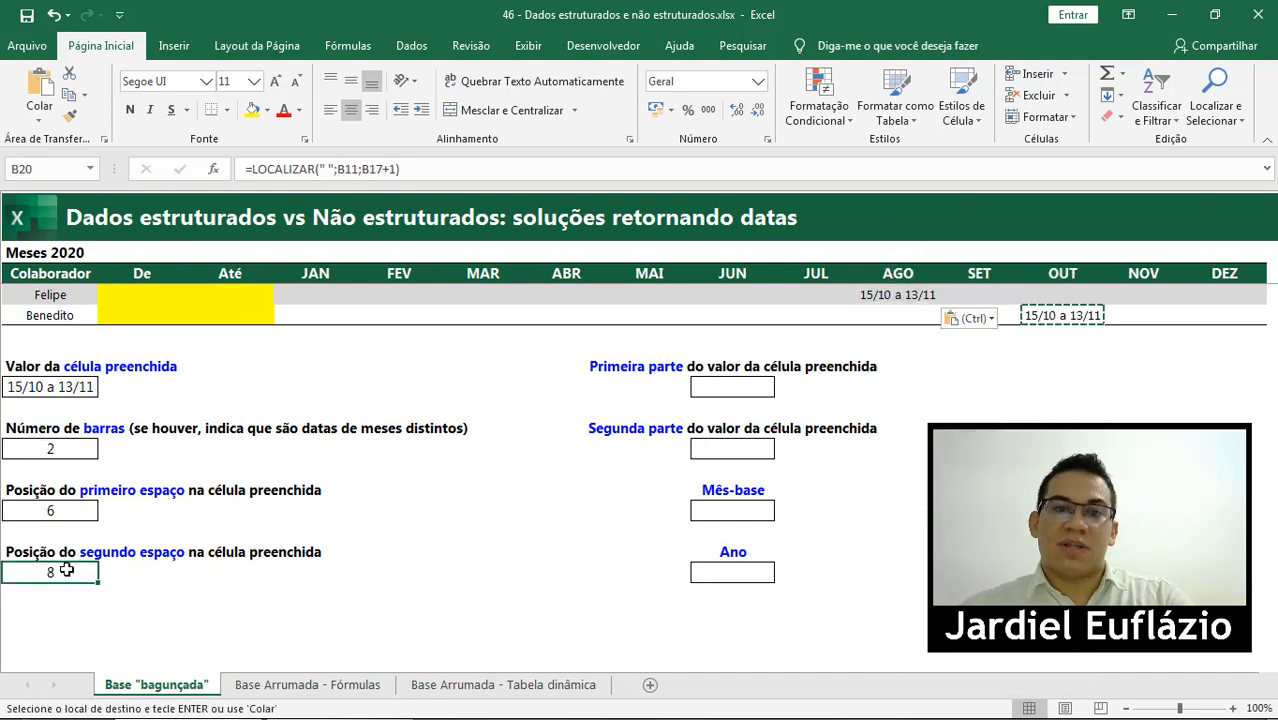
key("ctrl+z")
key("Escape")
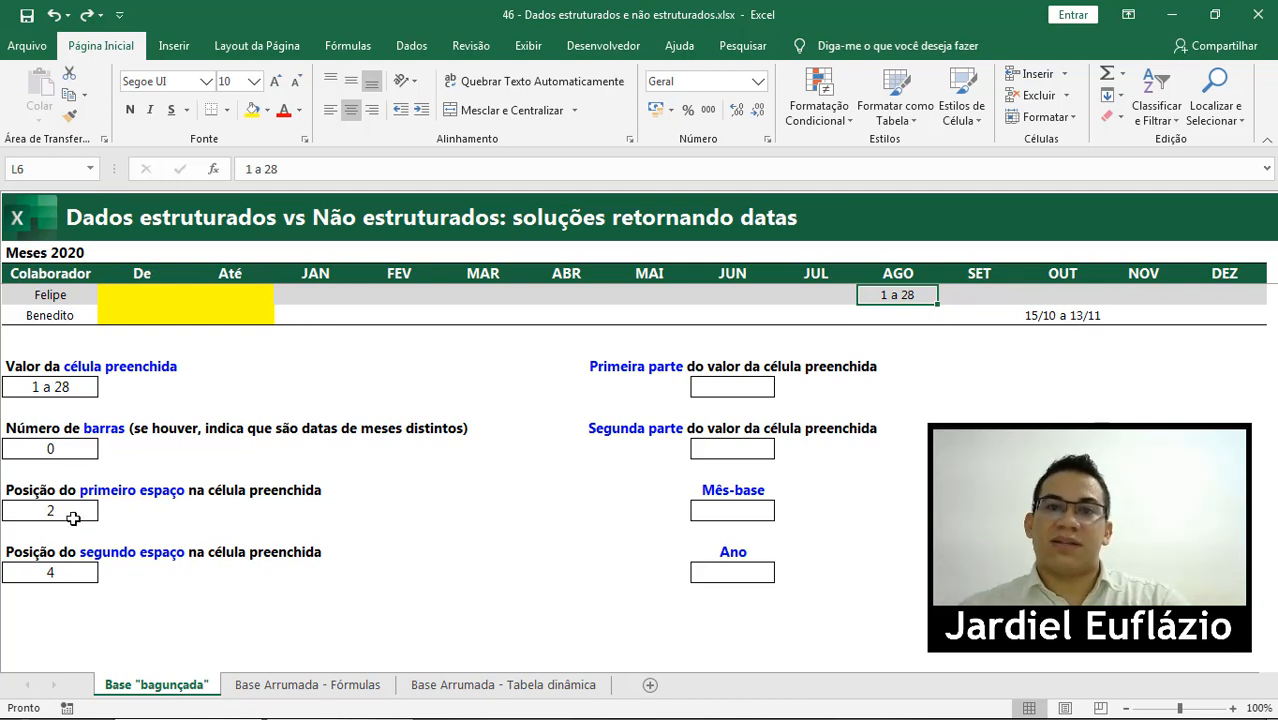
- Compare the first-space and second-space position formulas with the first collaborator's AGO period
left_click(68, 575)
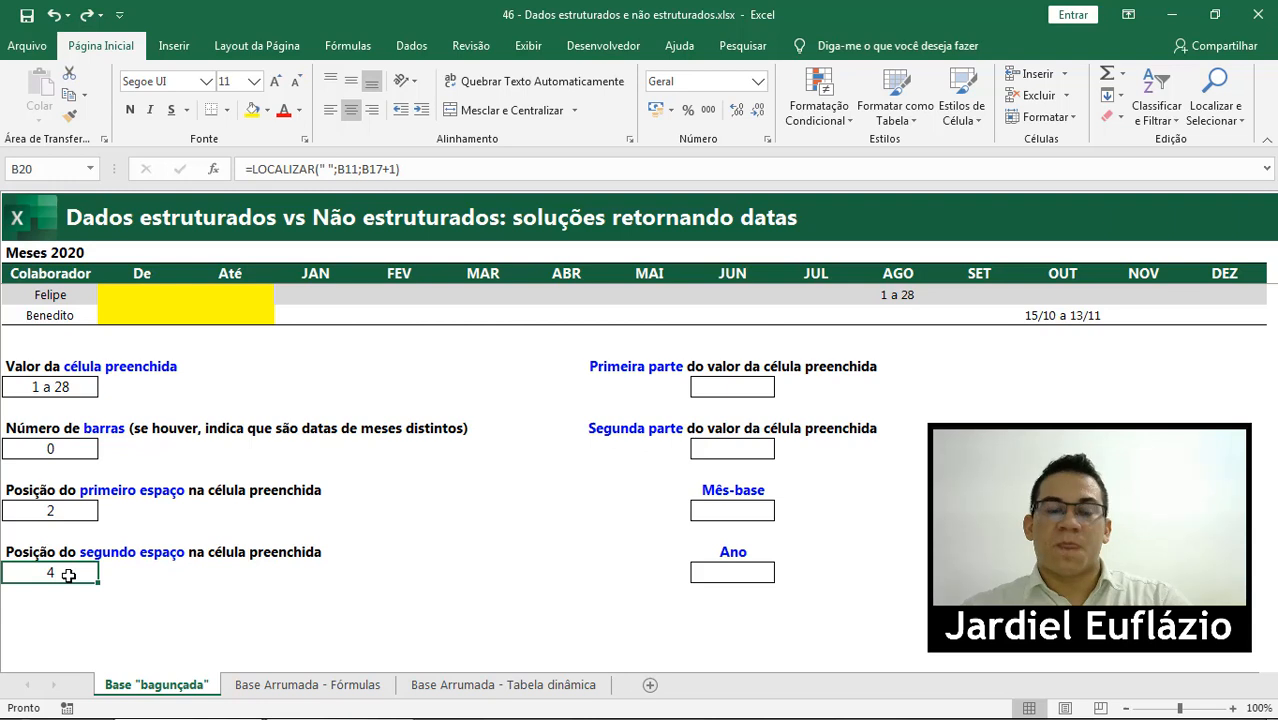
left_click(80, 512)
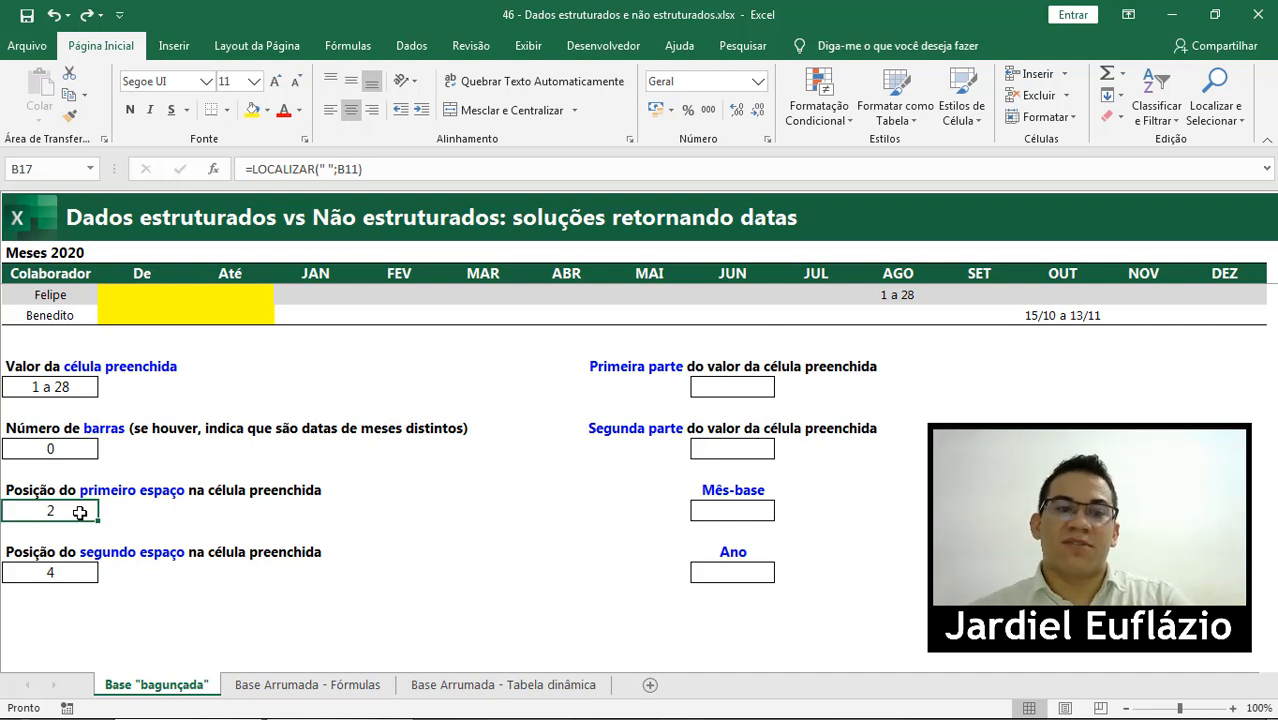
left_click(86, 576)
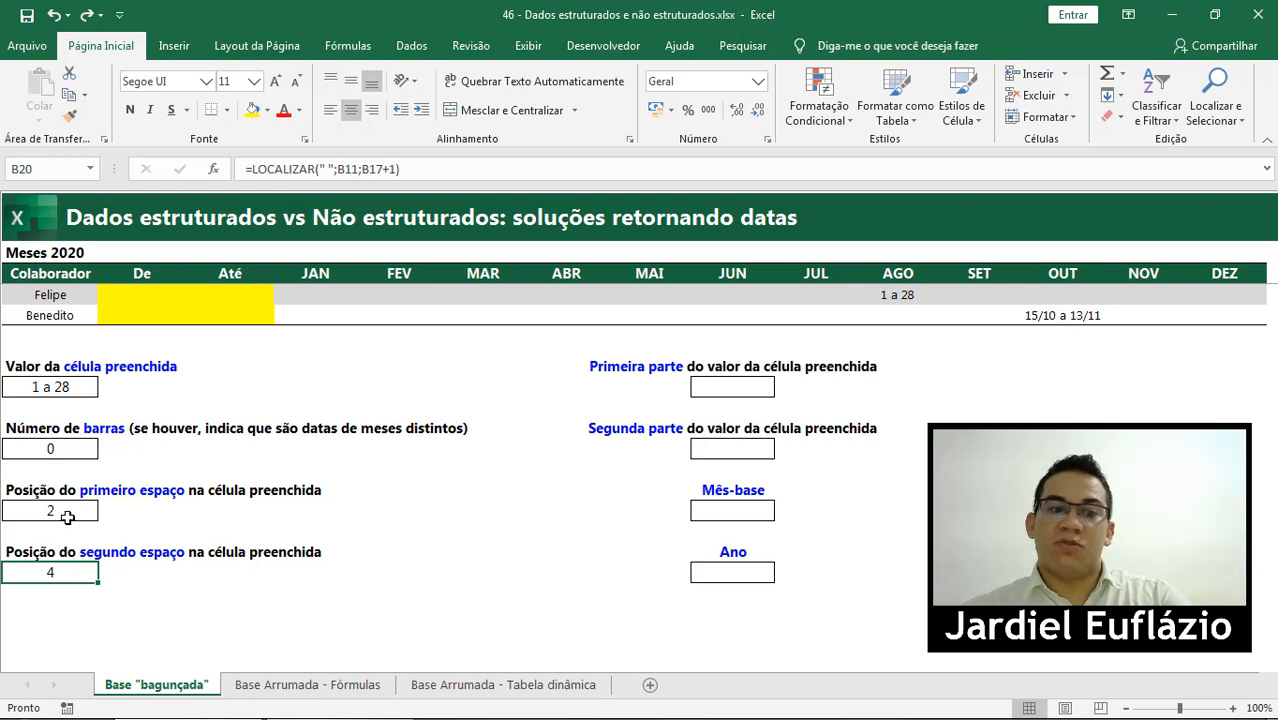
left_click(903, 297)
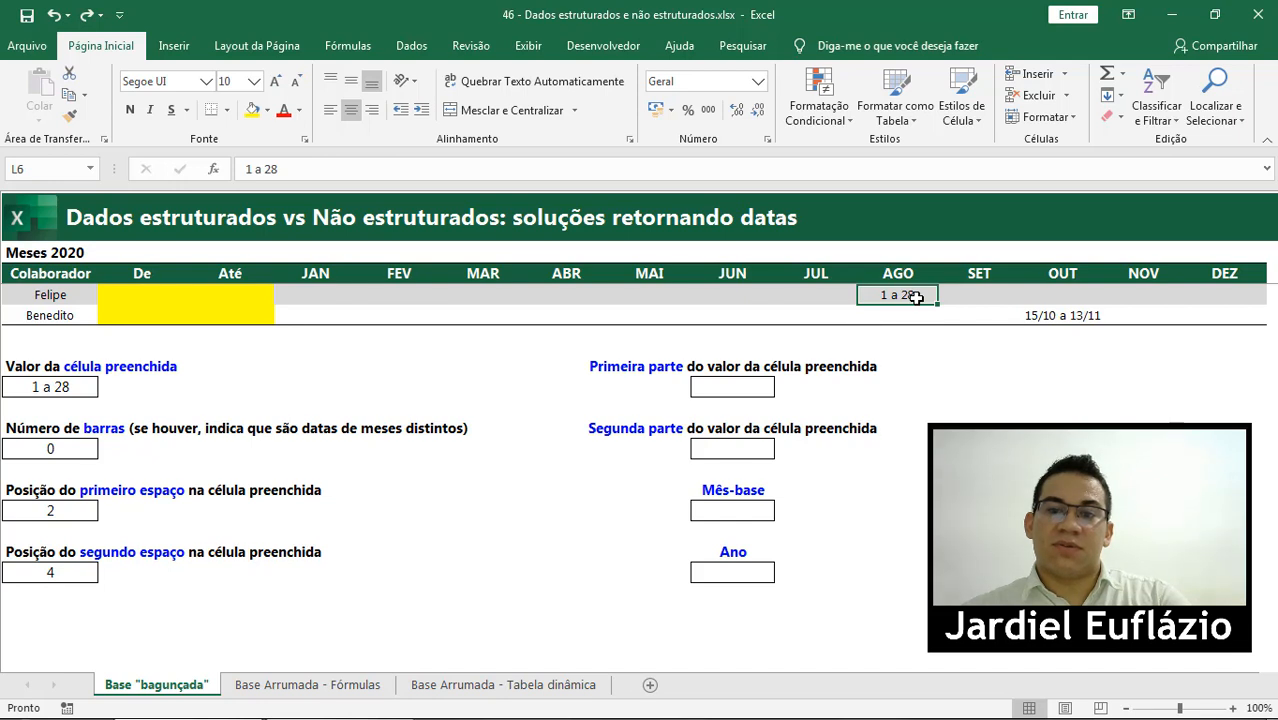
left_click(69, 511)
left_click(68, 571)
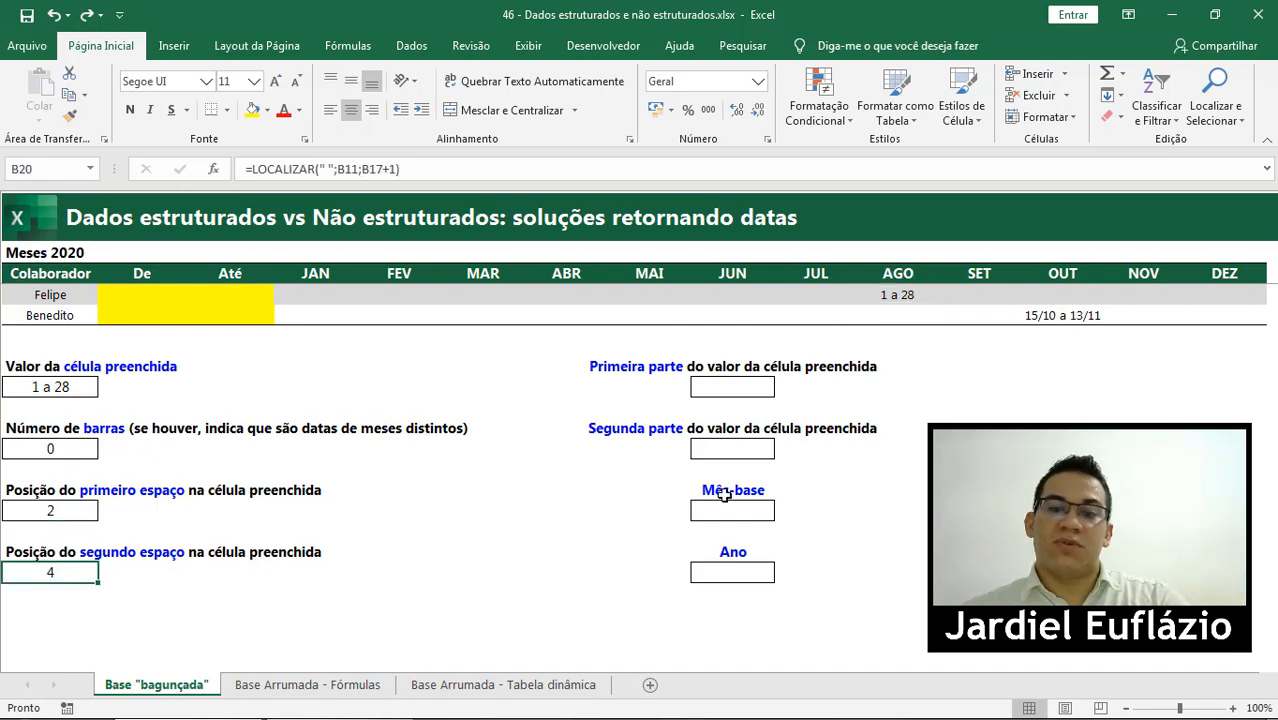
- Test both space-position formulas again with the OUT period pasted as values into the AGO cell, and undo the paste
left_click(1065, 318)
key("ctrl+c")
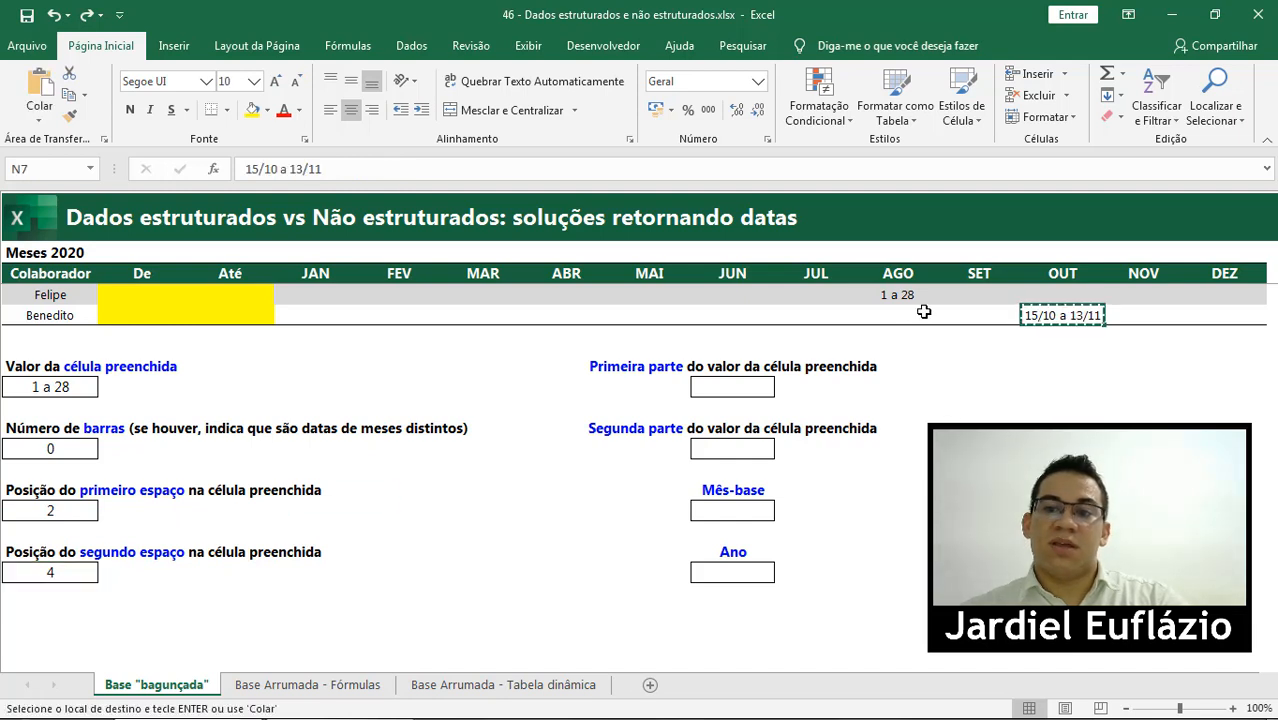
right_click(890, 297)
left_click(957, 374)
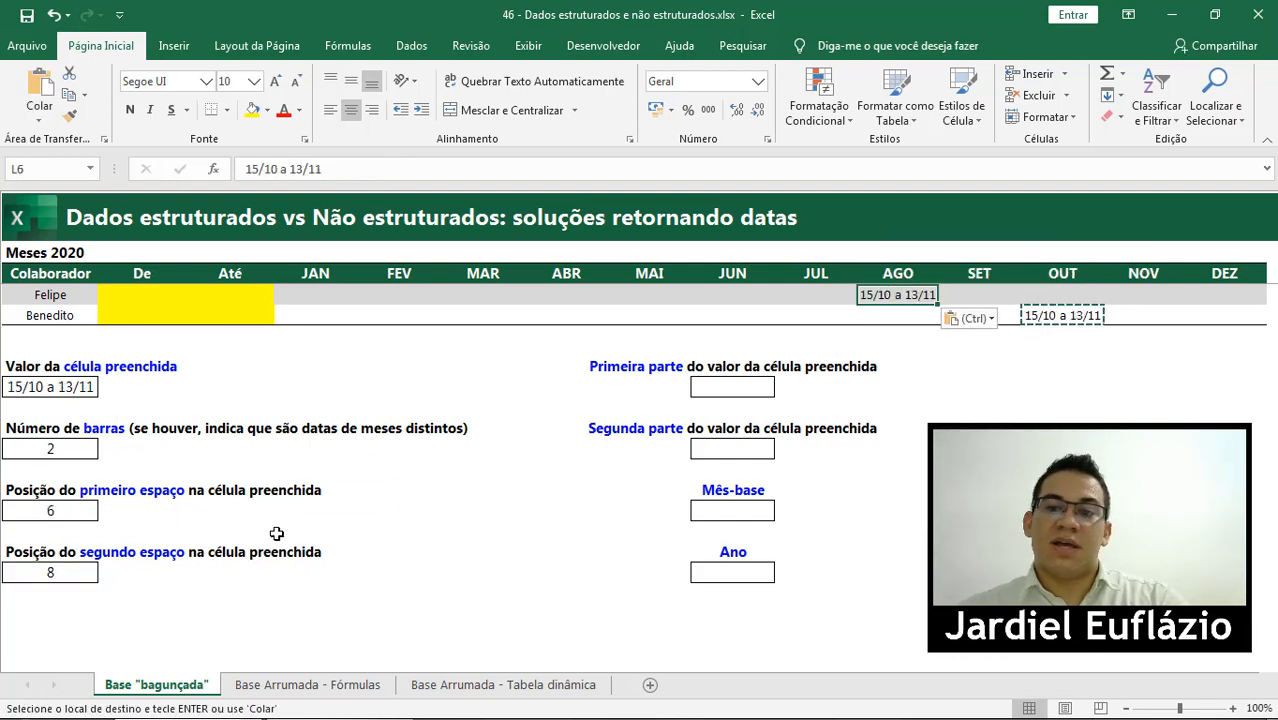
key("ctrl+z")
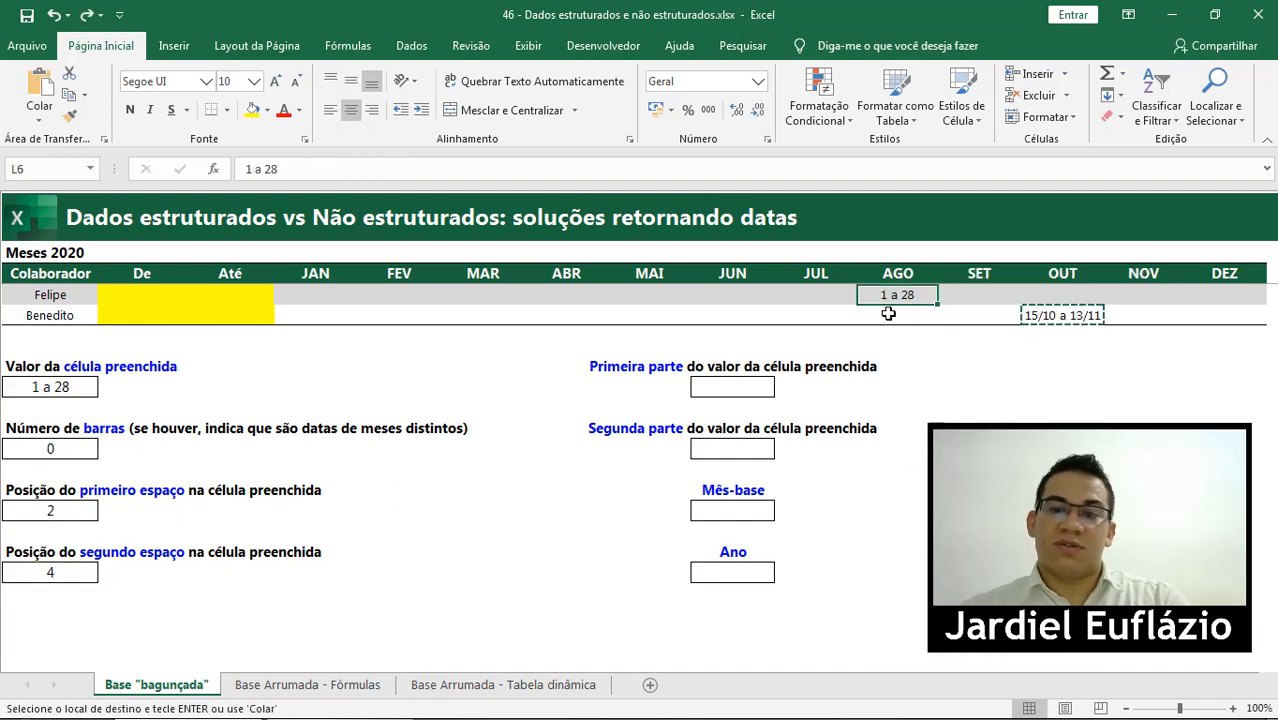
- Change the first collaborator's AGO period to "11 a 28" and check both space-position cells
double_click(877, 293)
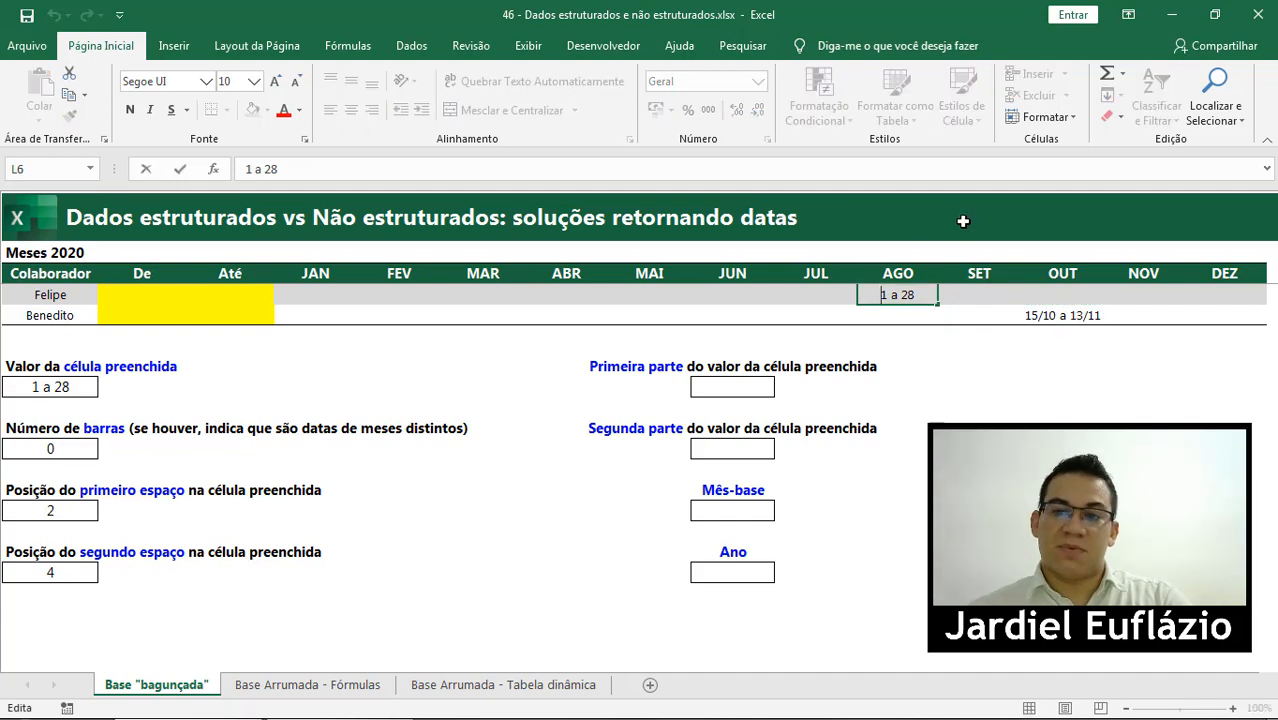
type("1")
key("Return")
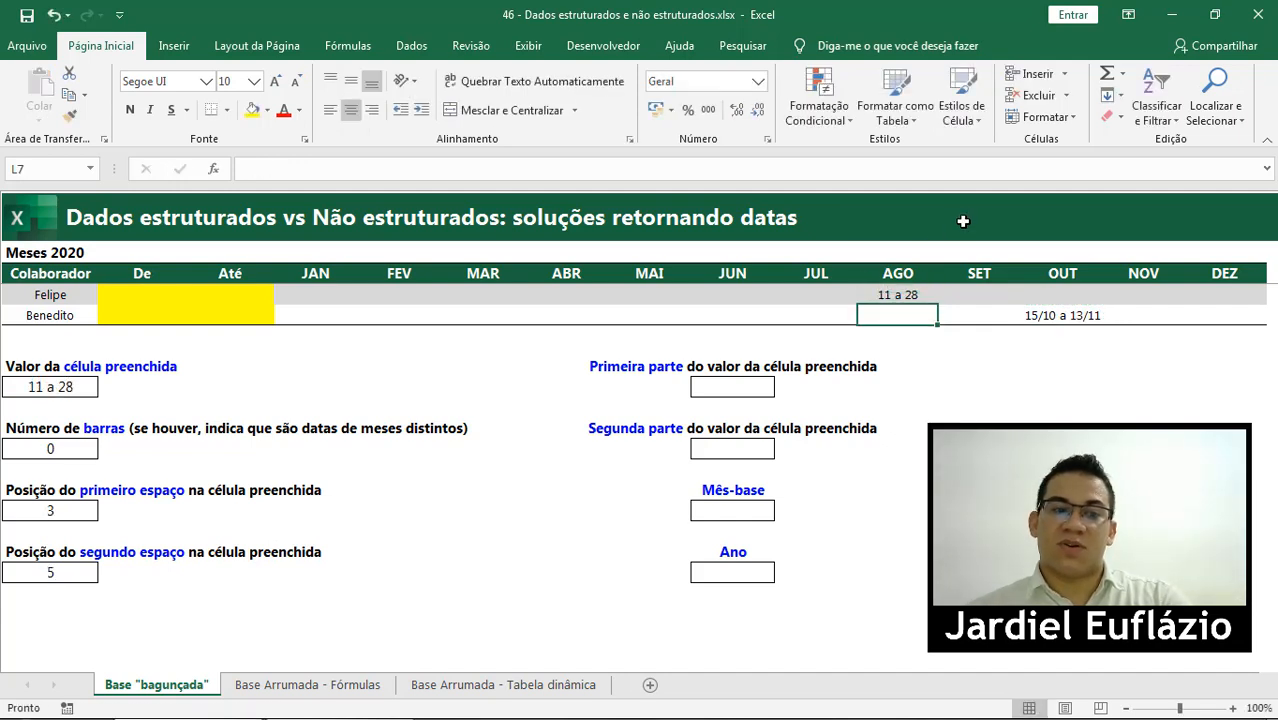
left_click(81, 515)
left_click(80, 572)
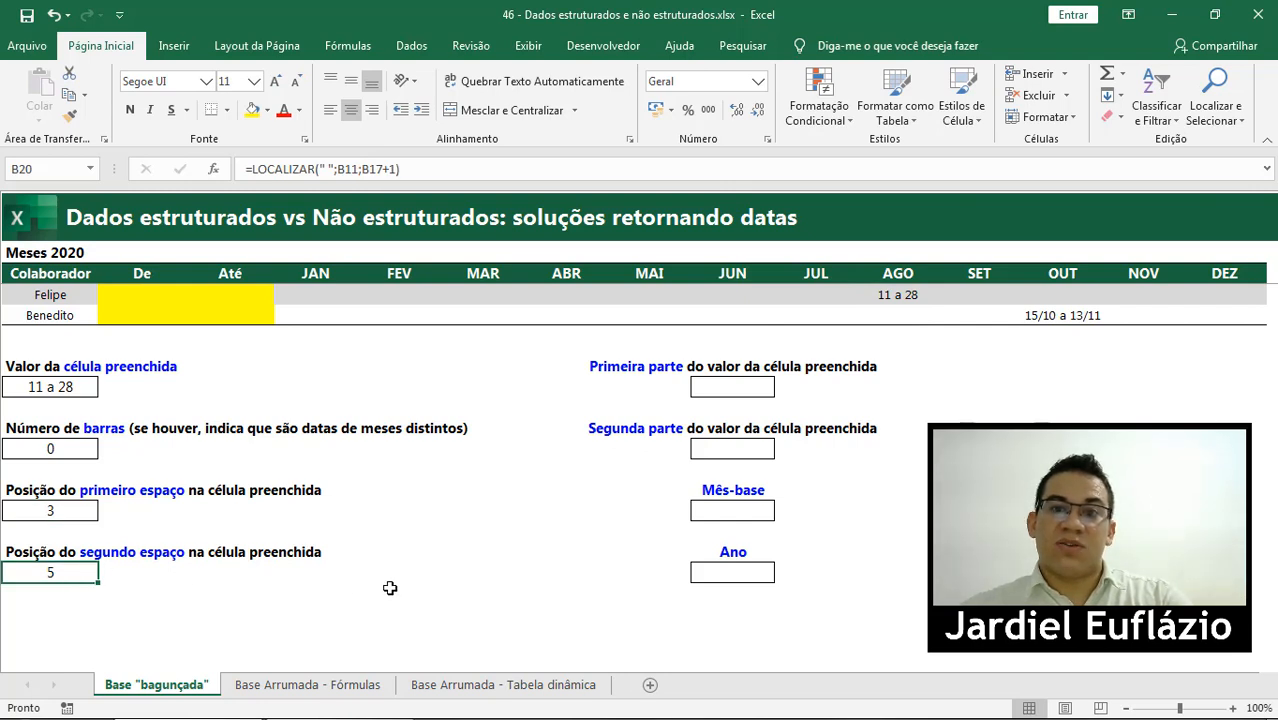
- Examine the characters between the two numbers inside the first collaborator's AGO period, and leave the cell without editing it
double_click(899, 296)
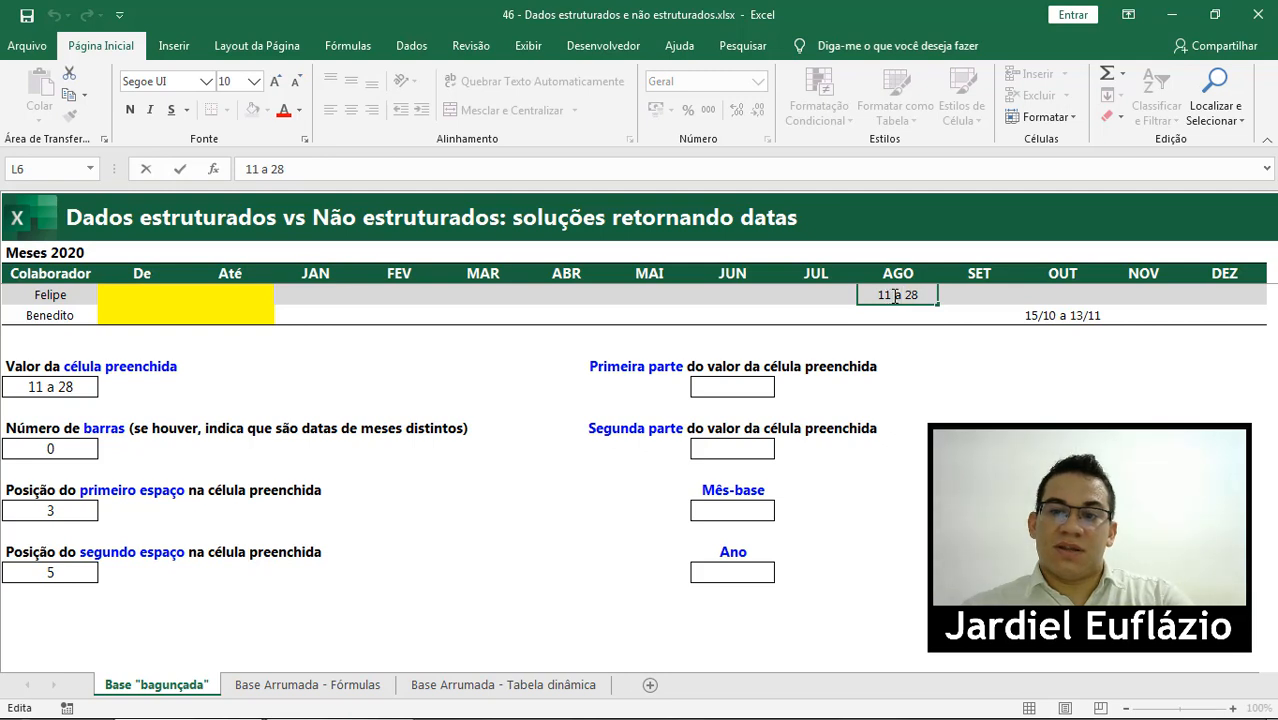
left_click_drag(895, 296, 902, 294)
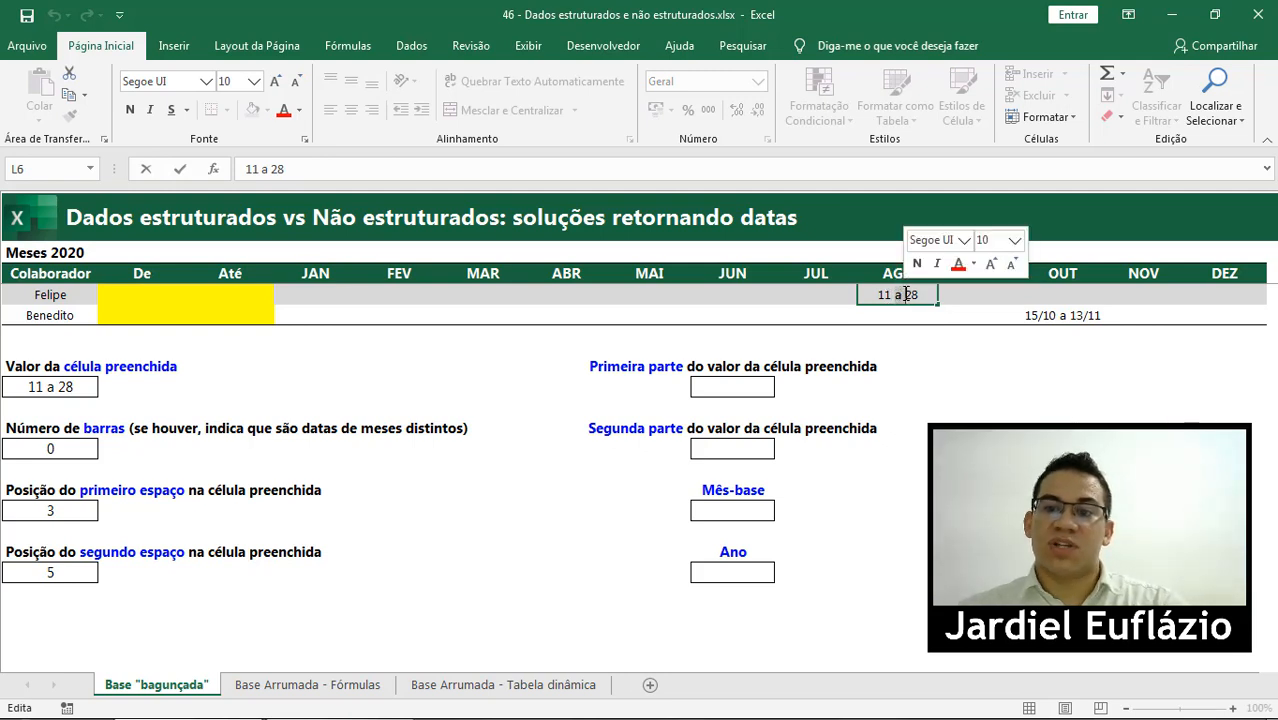
key("Escape")
- Try the simpler formula =B17+1 in the second-space position cell, and discard it
left_click(68, 573)
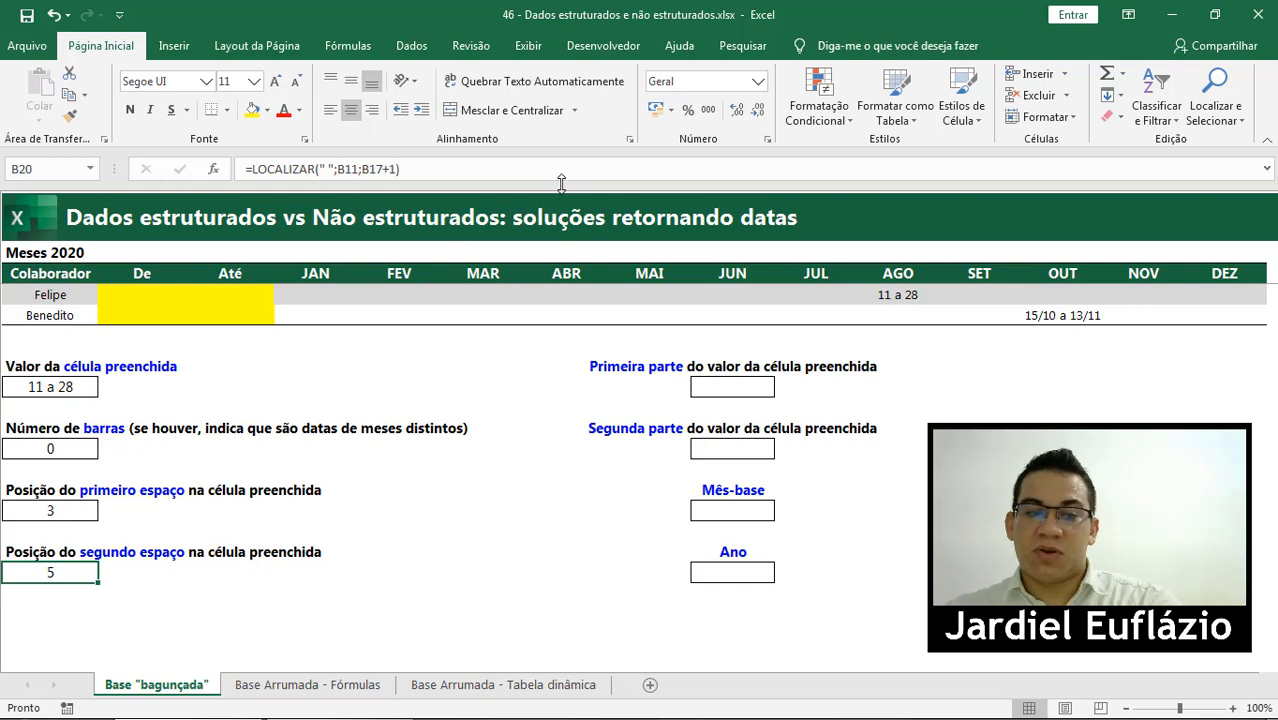
type("=")
left_click(75, 511)
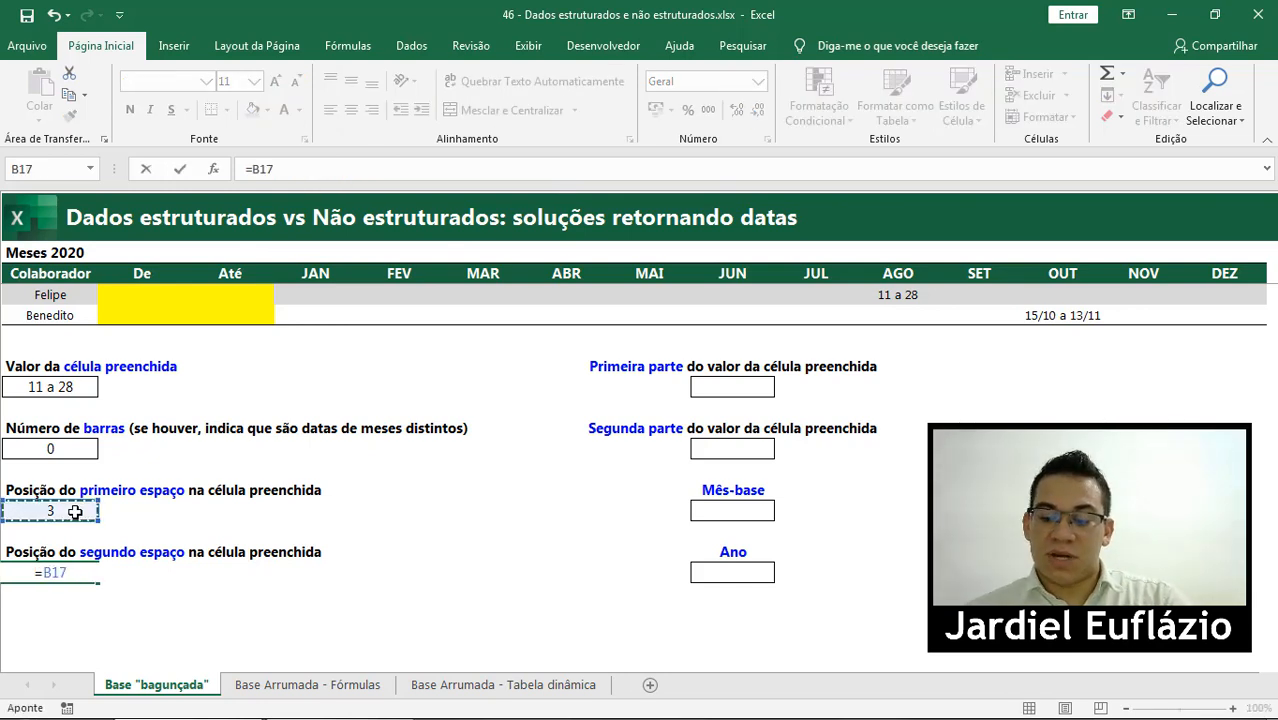
type("+1")
key("Escape")
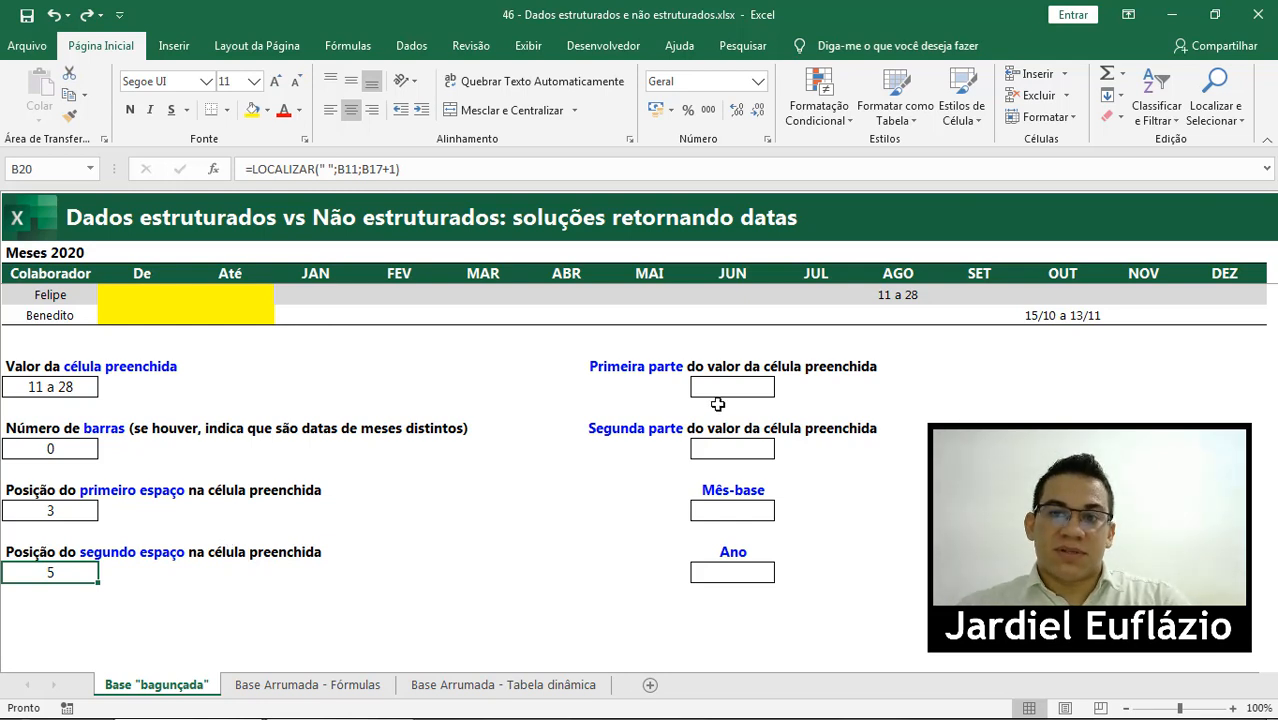
- Try adding extra spaces around the "a" in the first collaborator's AGO period, cancel the edit, and return to the second-space formula
left_click(905, 292)
double_click(906, 294)
key("Left")
key("Left")
key("Left")
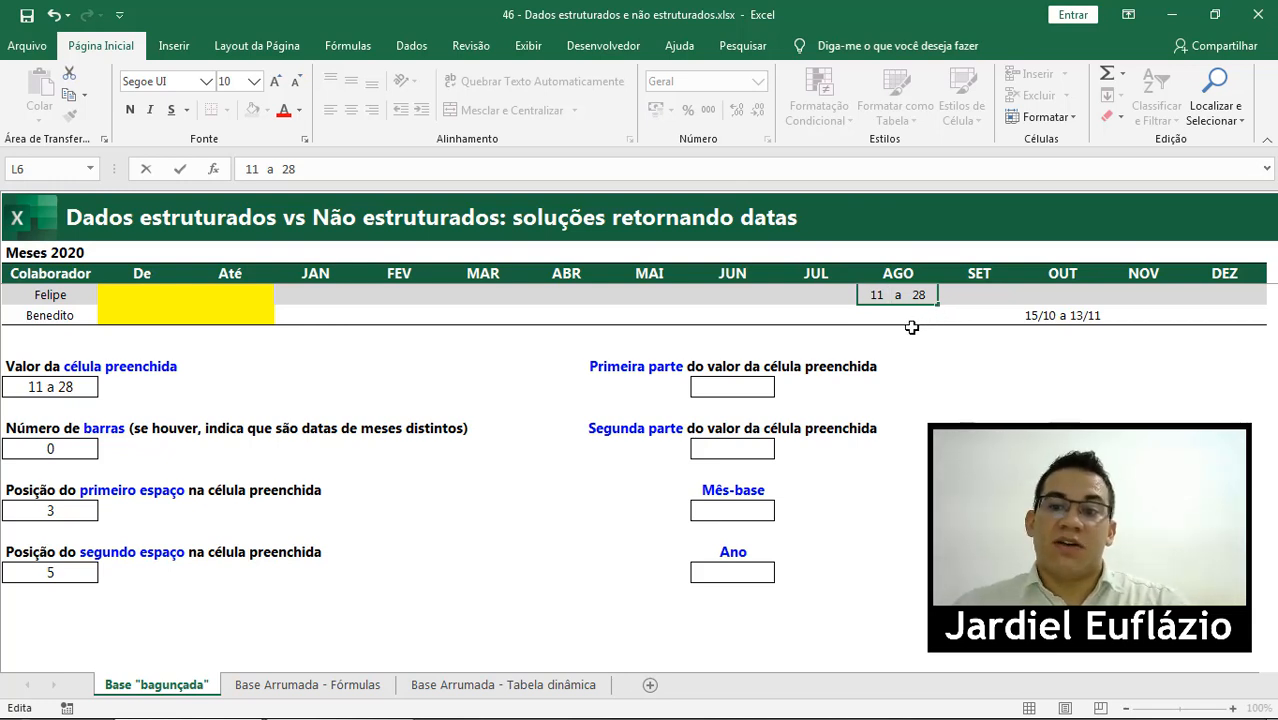
key("Escape")
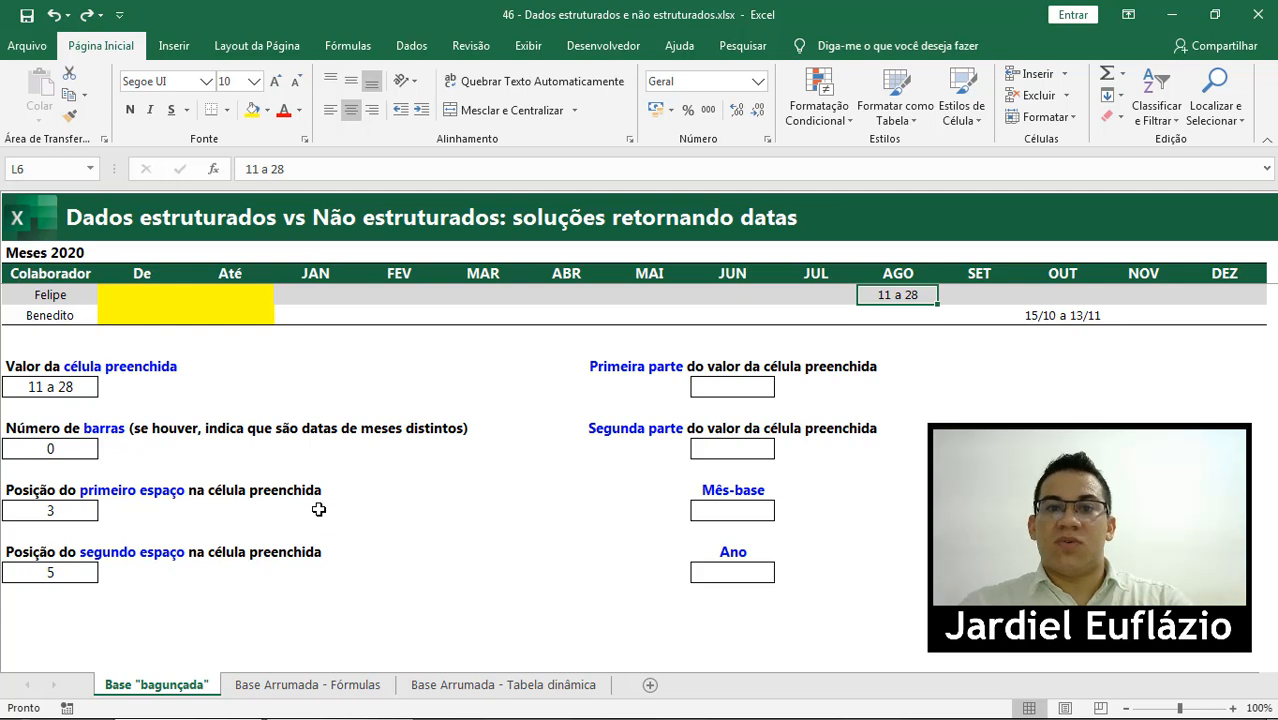
left_click(68, 570)
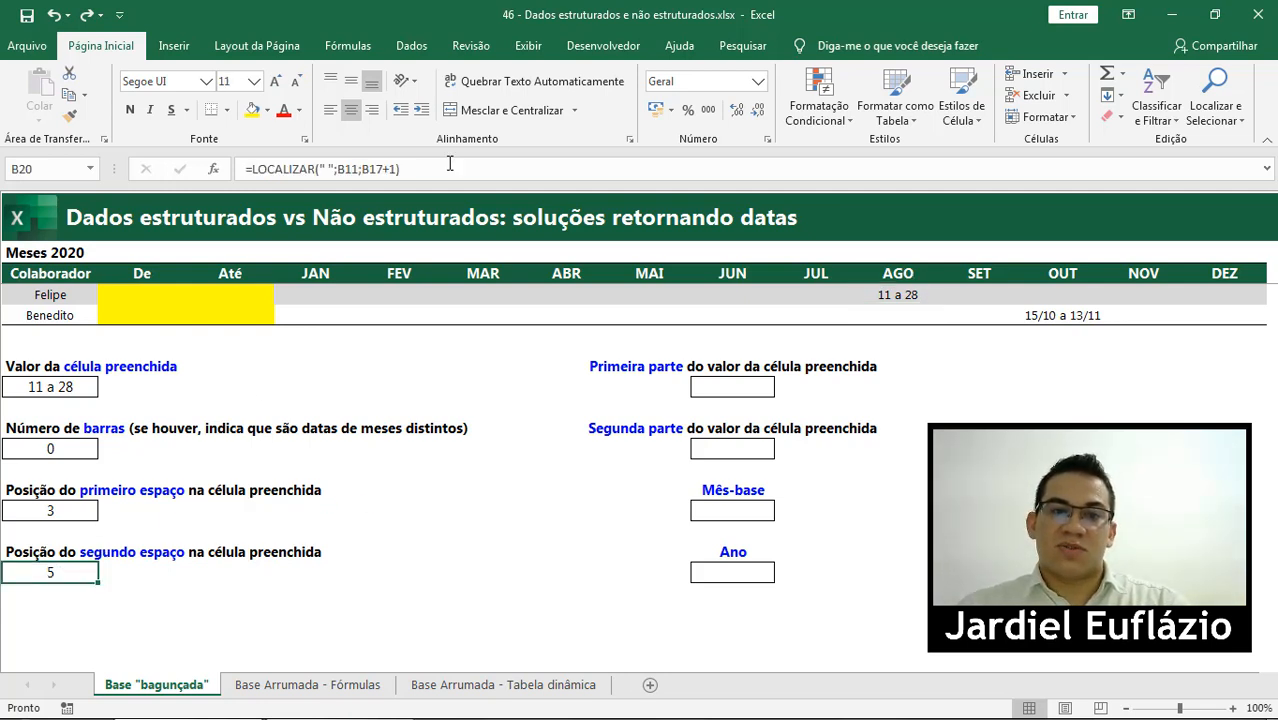
- Review the formulas in the first-space and second-space position cells without editing them
left_click_drag(486, 165, 187, 165)
key("Escape")
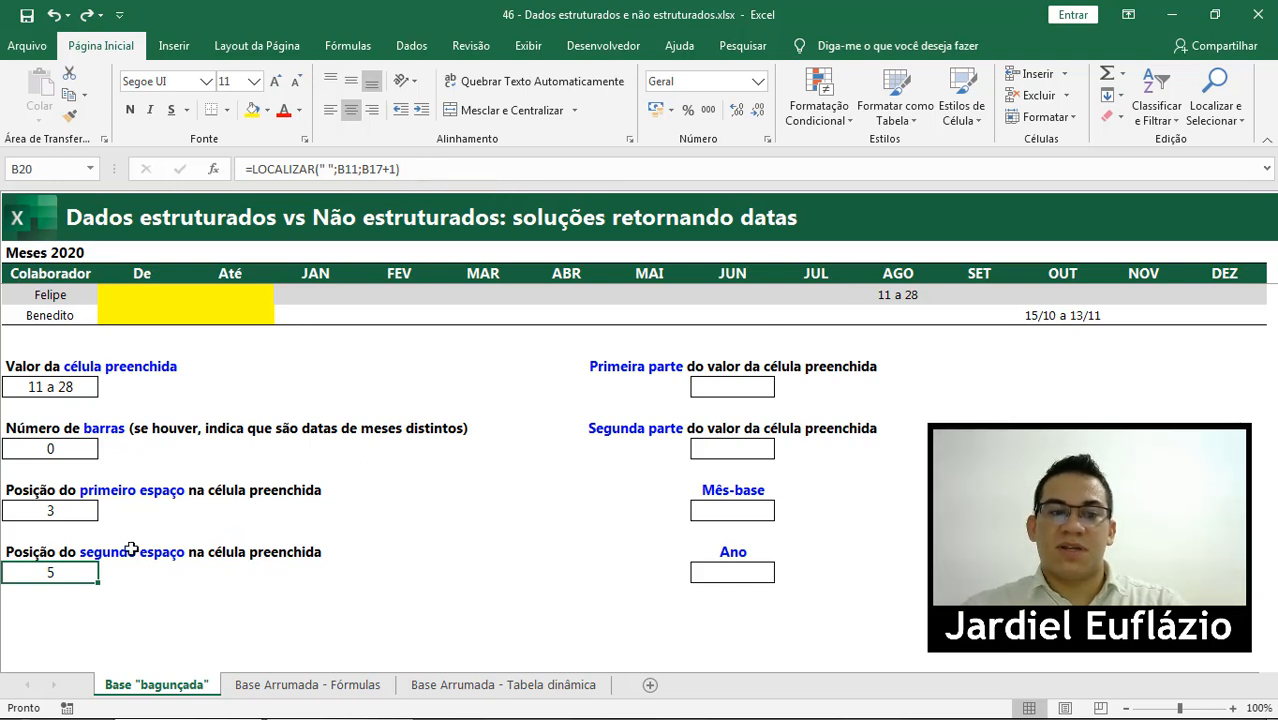
left_click(66, 512)
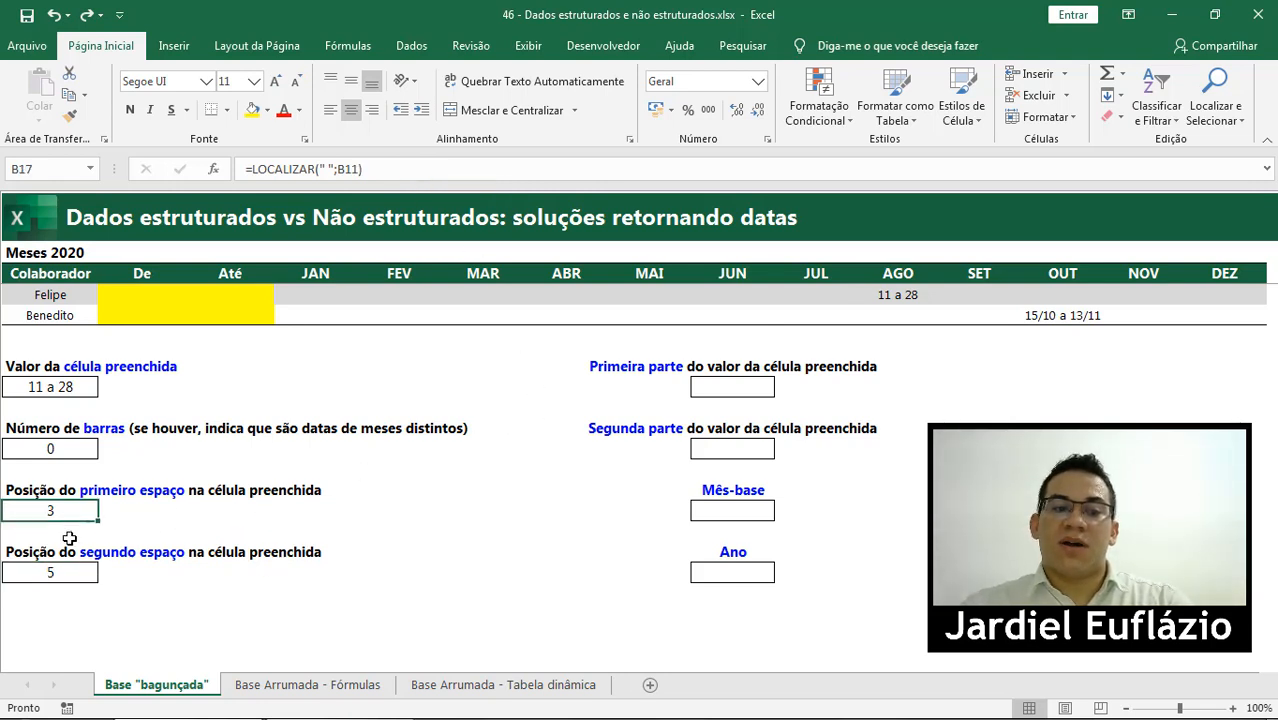
left_click(74, 571)
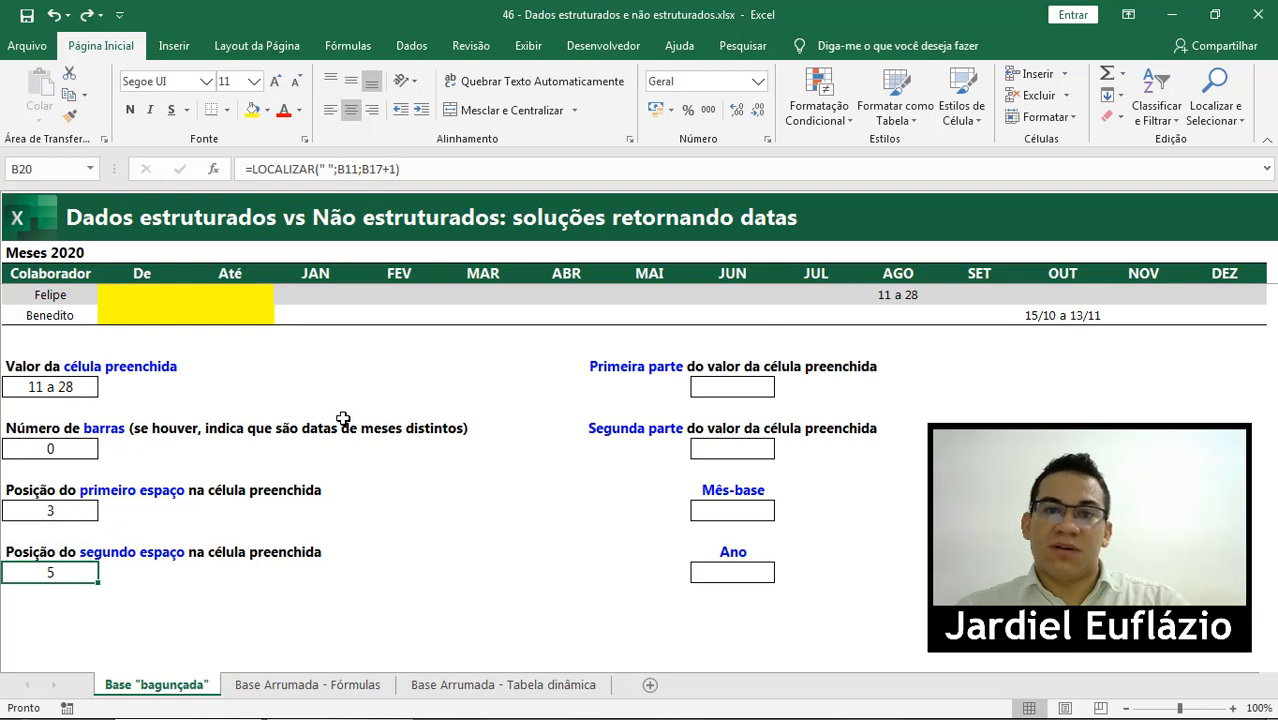
- Enter =ESQUERDA(B11;B17-1) in the cell for the first part of the filled value
left_click(733, 385)
left_click(736, 451)
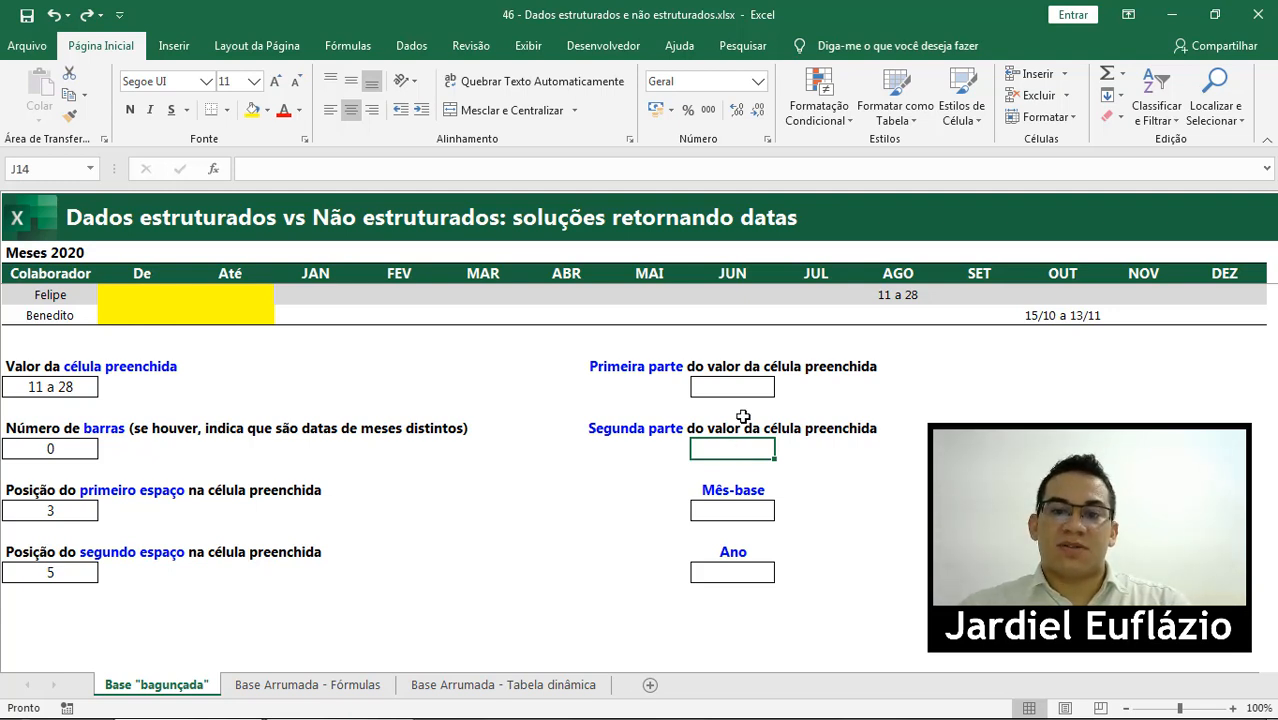
left_click(724, 390)
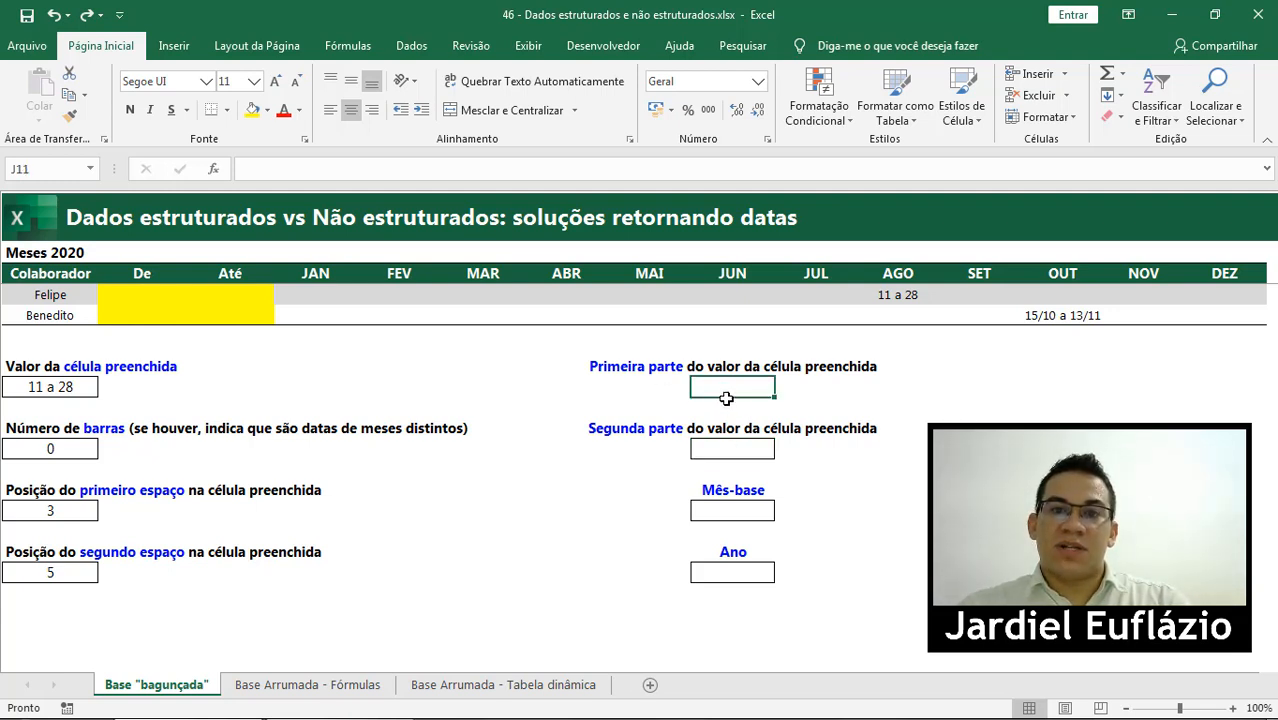
type("=ESQUERDA(")
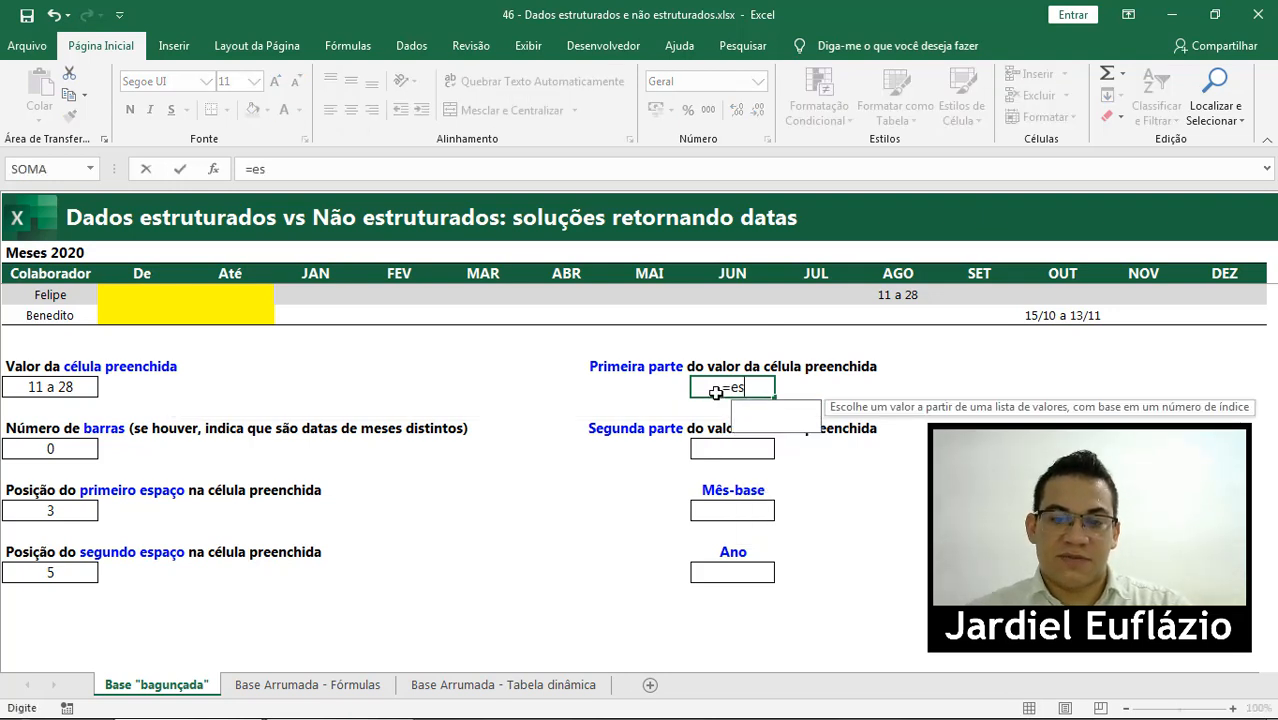
left_click(54, 388)
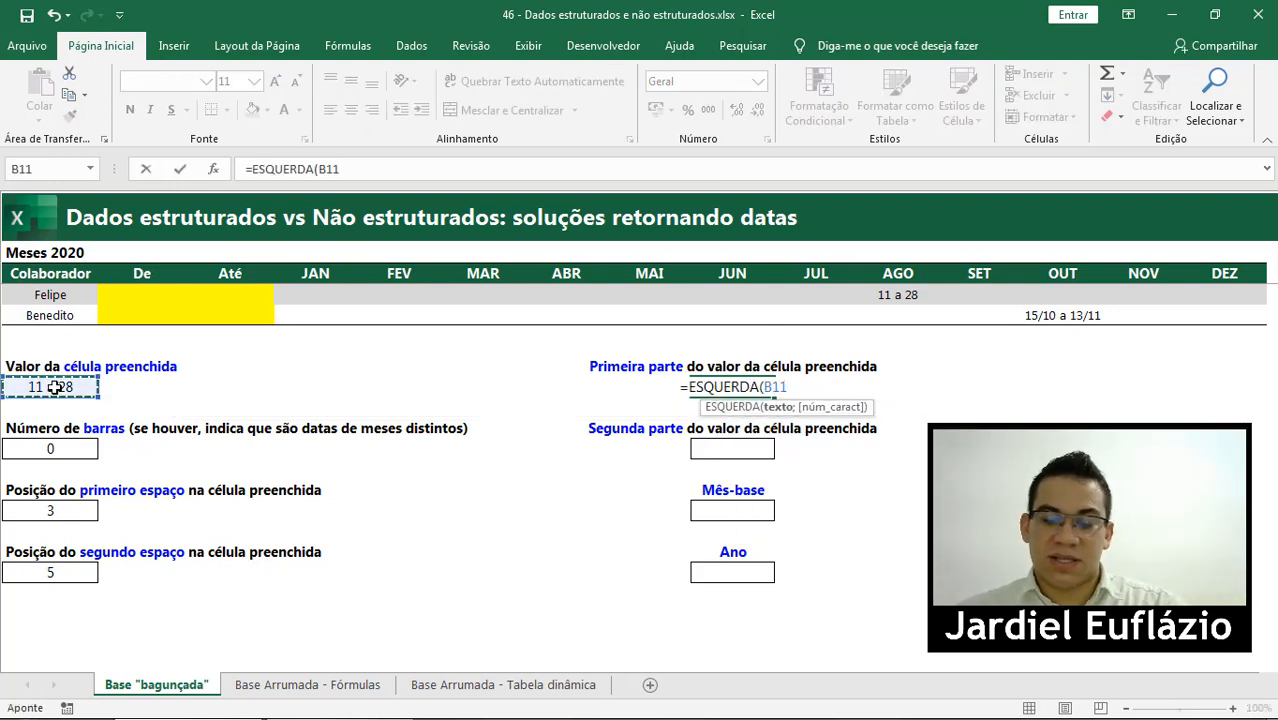
type(";")
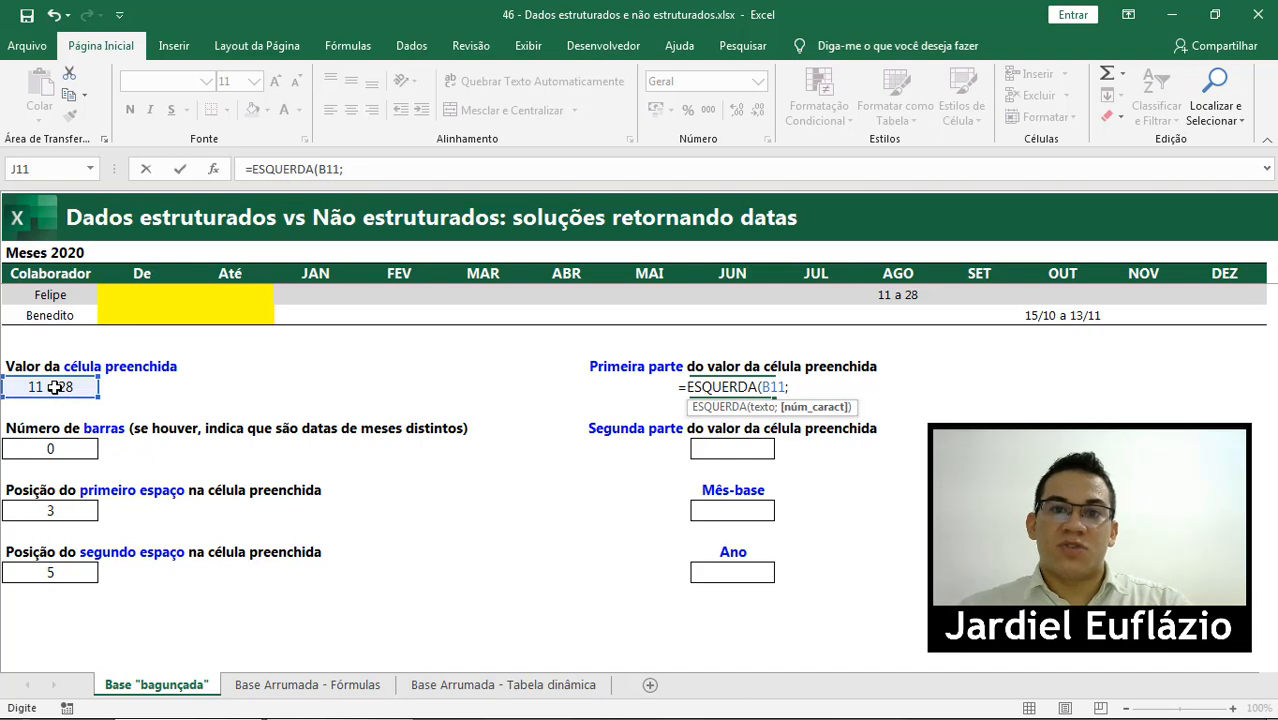
left_click(66, 512)
type("-1)")
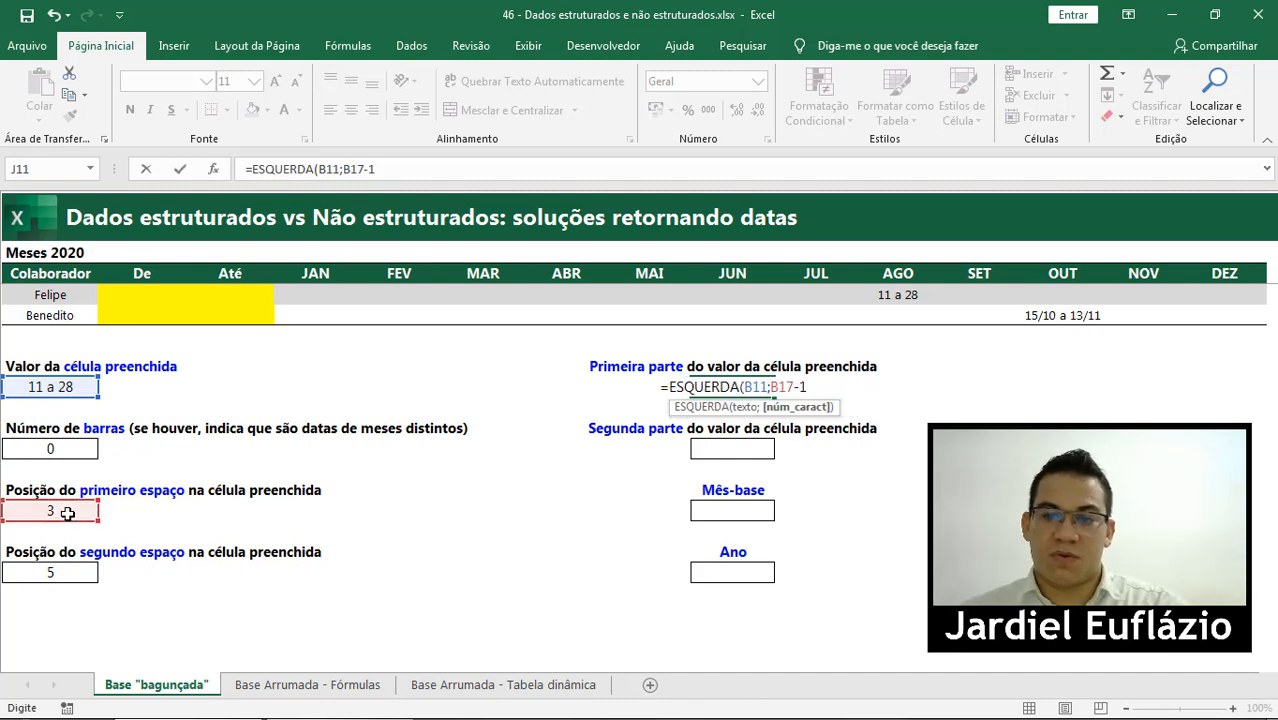
key("ctrl+Return")
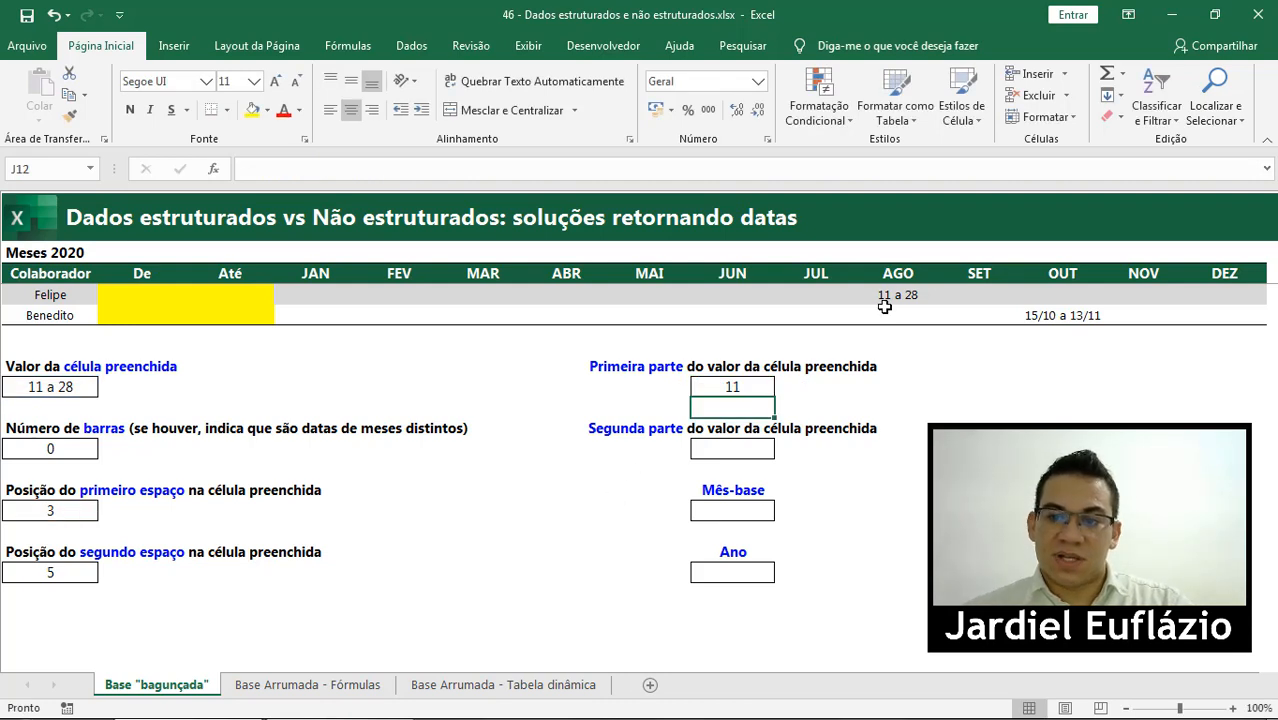
- Change the first collaborator's AGO period to "1 a 28" and check the first-part cell
double_click(884, 295)
key("BackSpace")
key("Return")
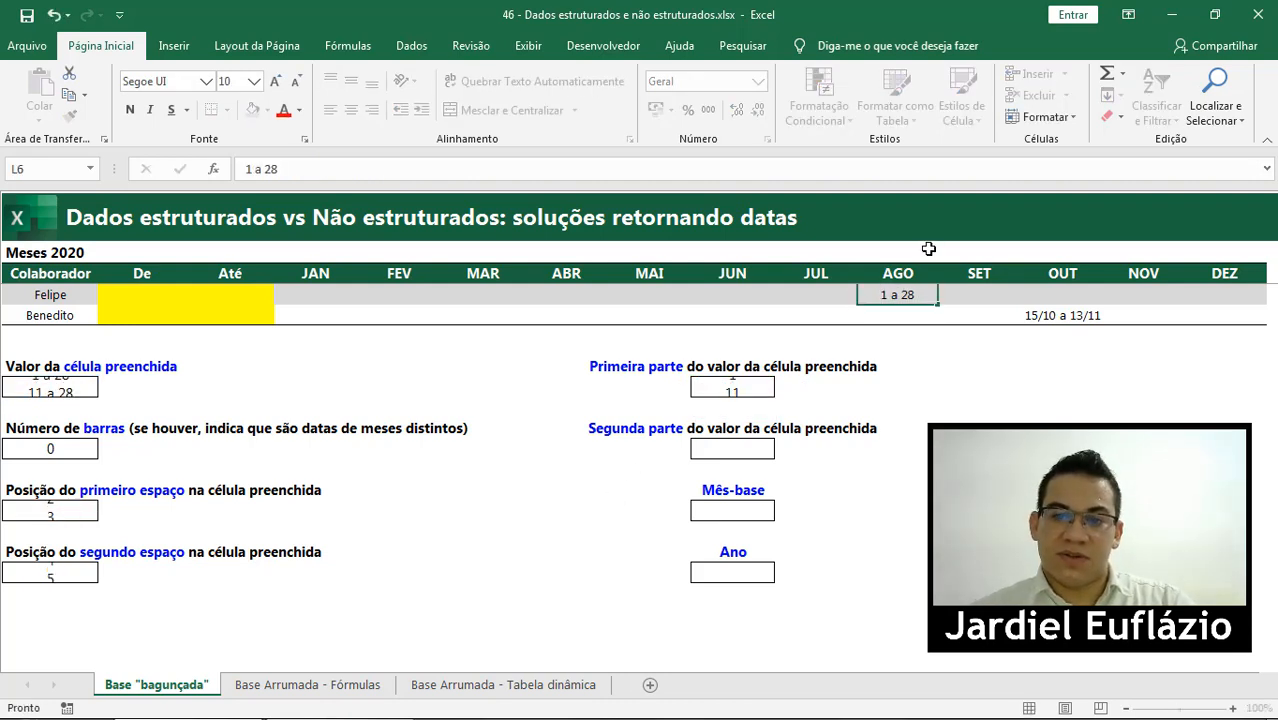
left_click(730, 392)
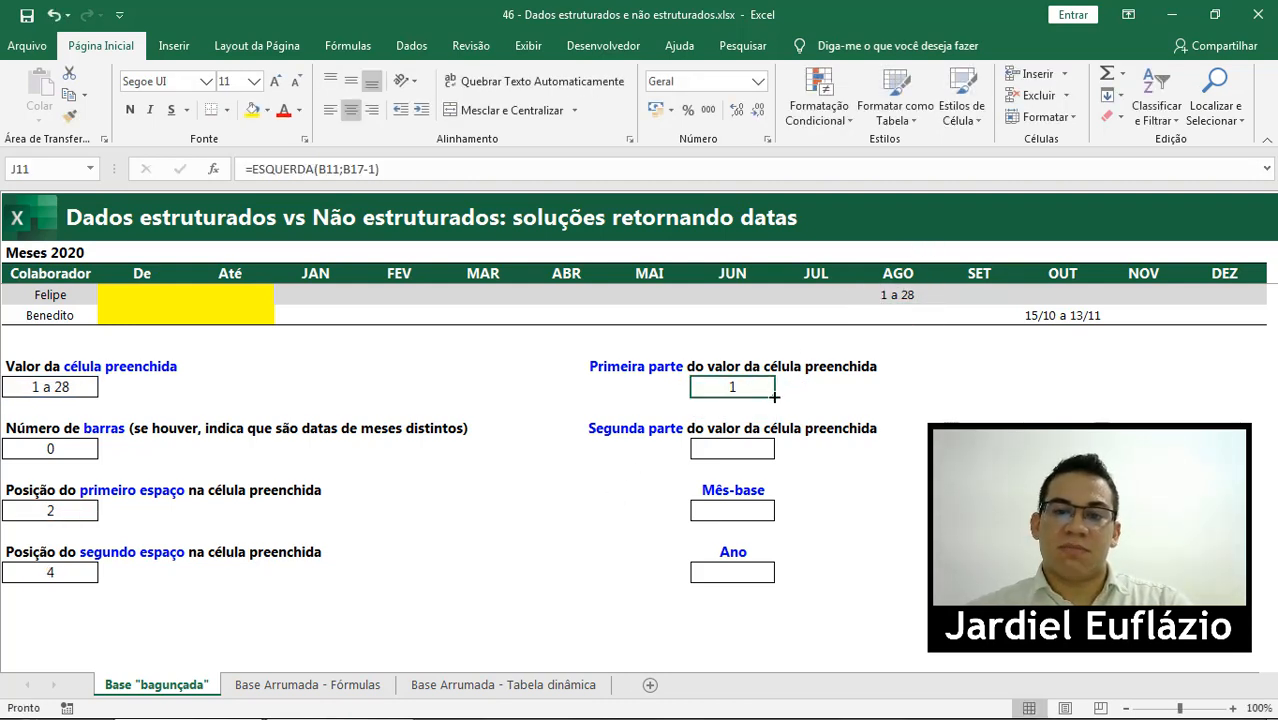
- Try the second collaborator's OUT period as a pasted value in the first collaborator's AGO cell, and undo it
left_click(889, 296)
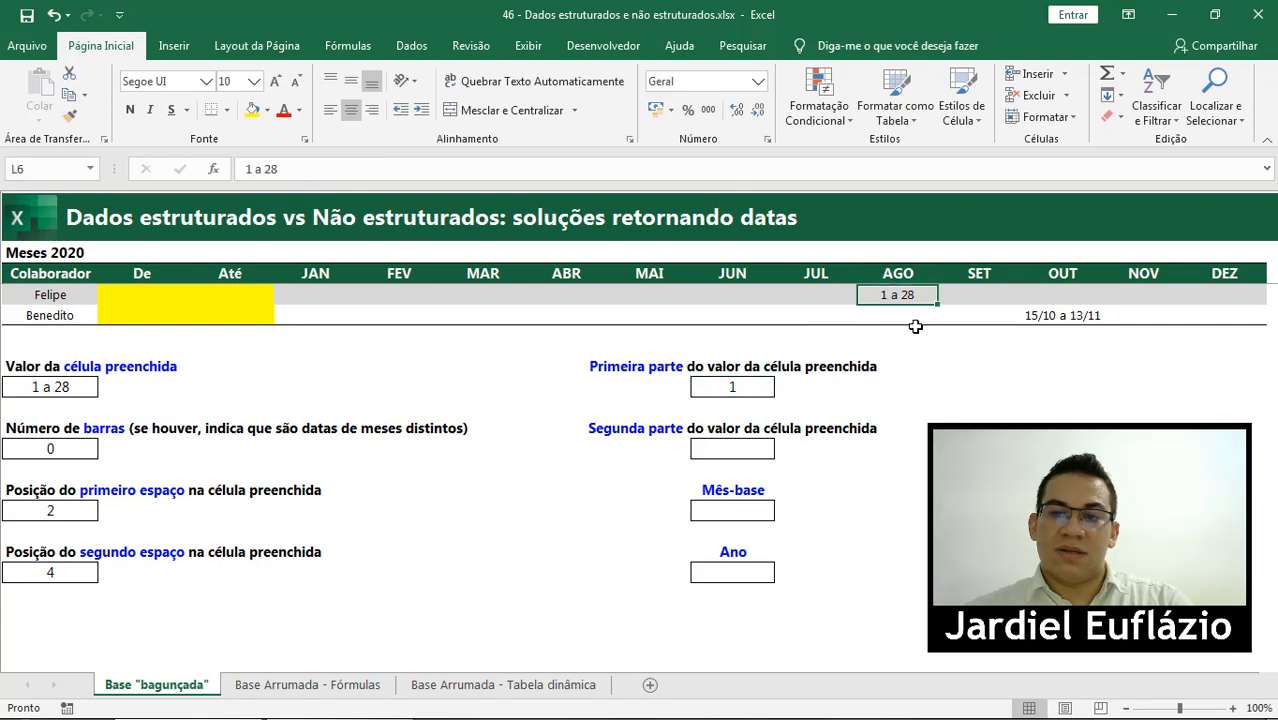
left_click(1064, 317)
key("ctrl+c")
right_click(893, 296)
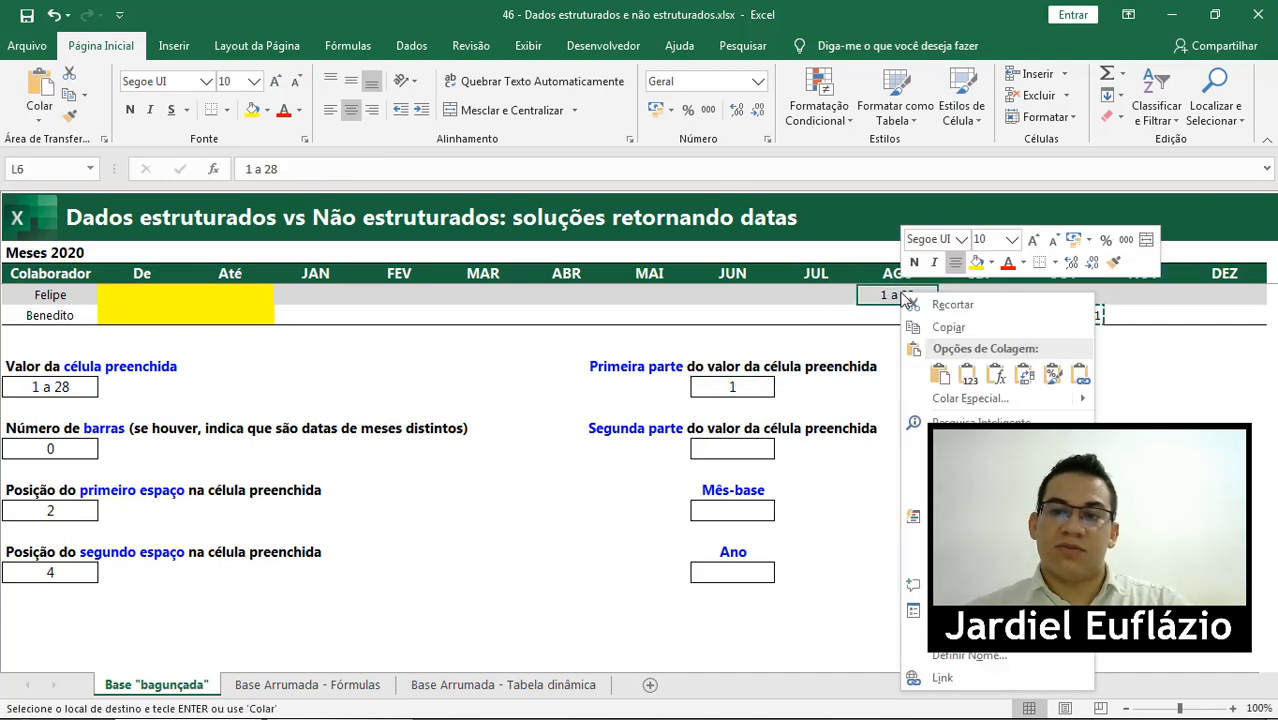
left_click(957, 372)
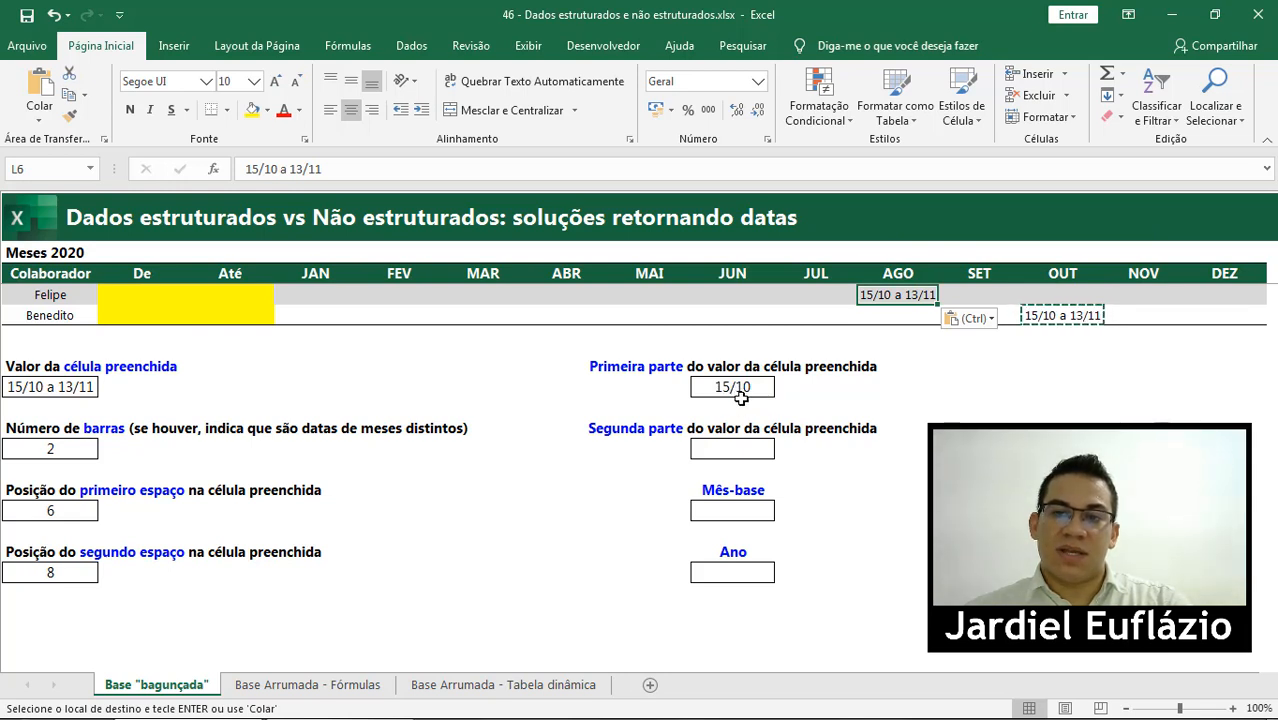
key("ctrl+z")
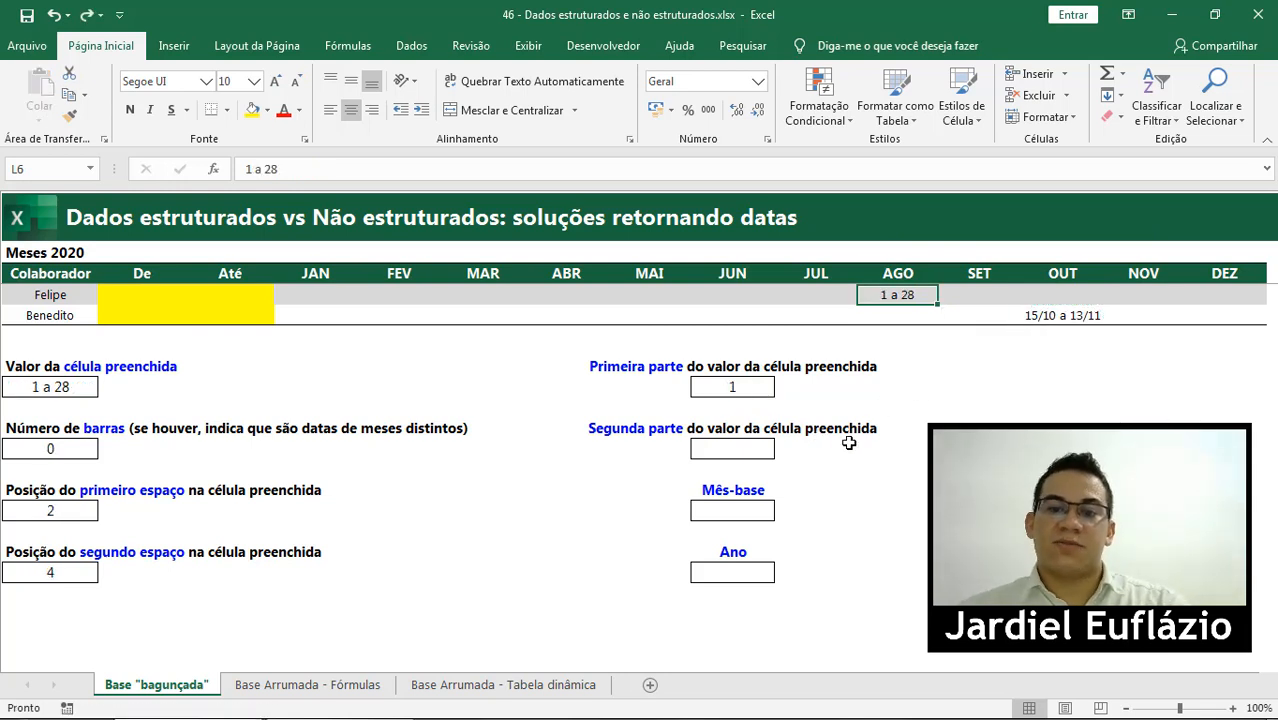
- Enter =DIREITA(B11;NÚM.CARACT(B11)-B20) in the cell for the second part of the filled value
left_click(731, 452)
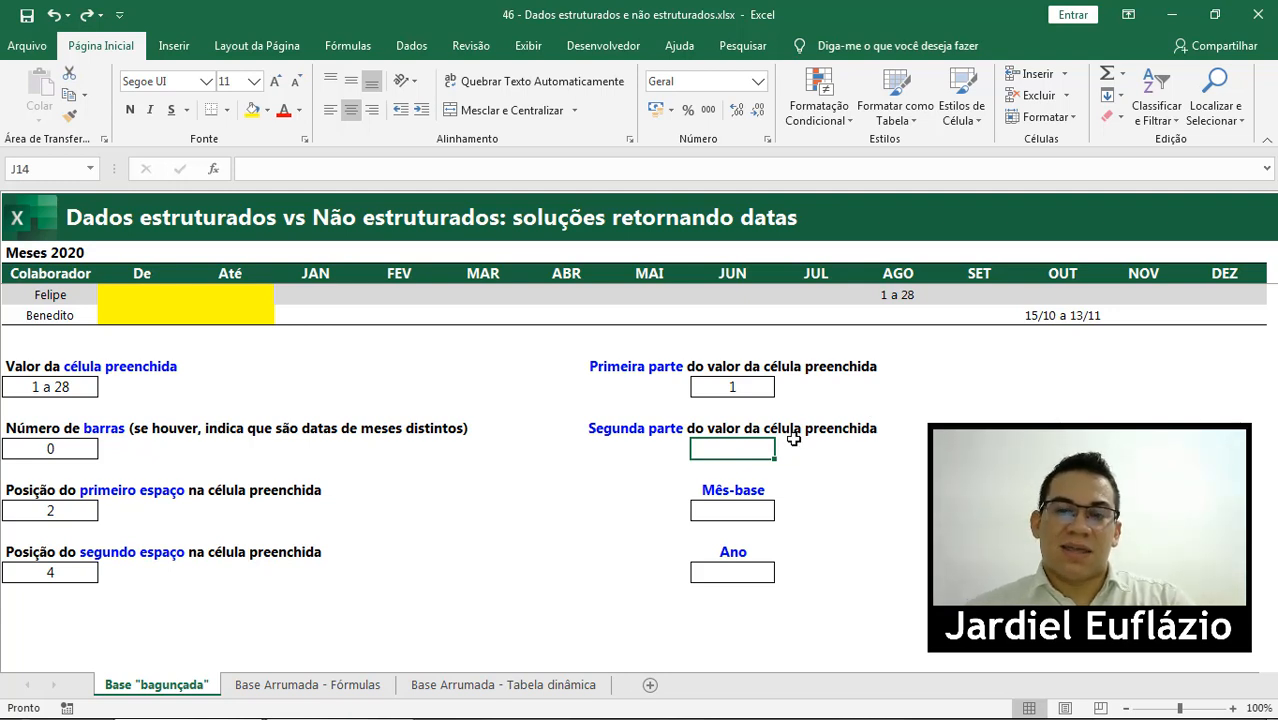
type("=dire")
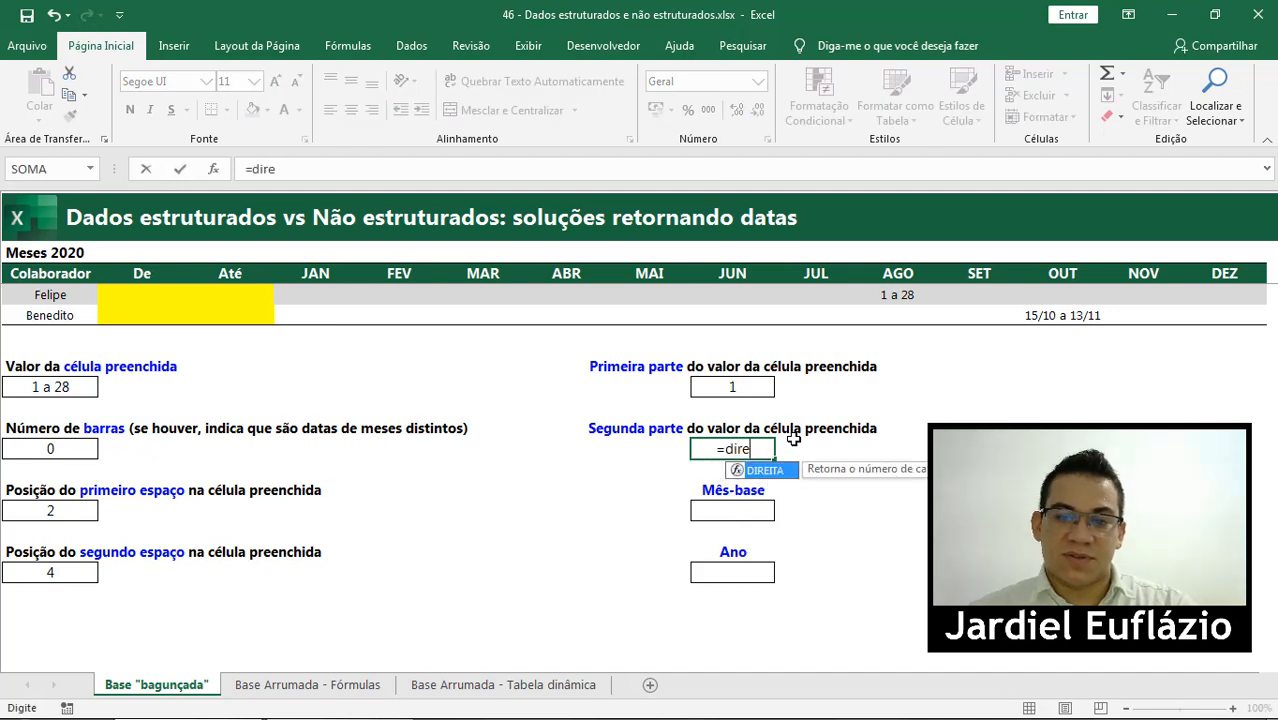
key("Tab")
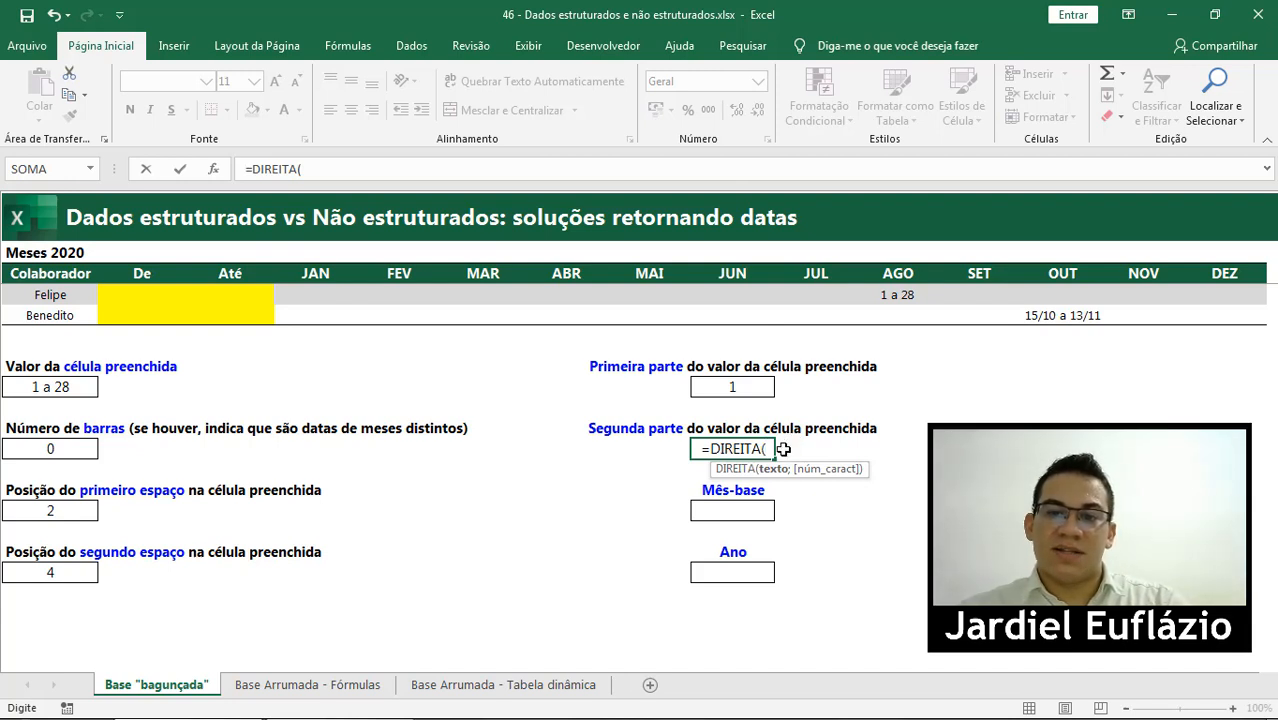
left_click(68, 388)
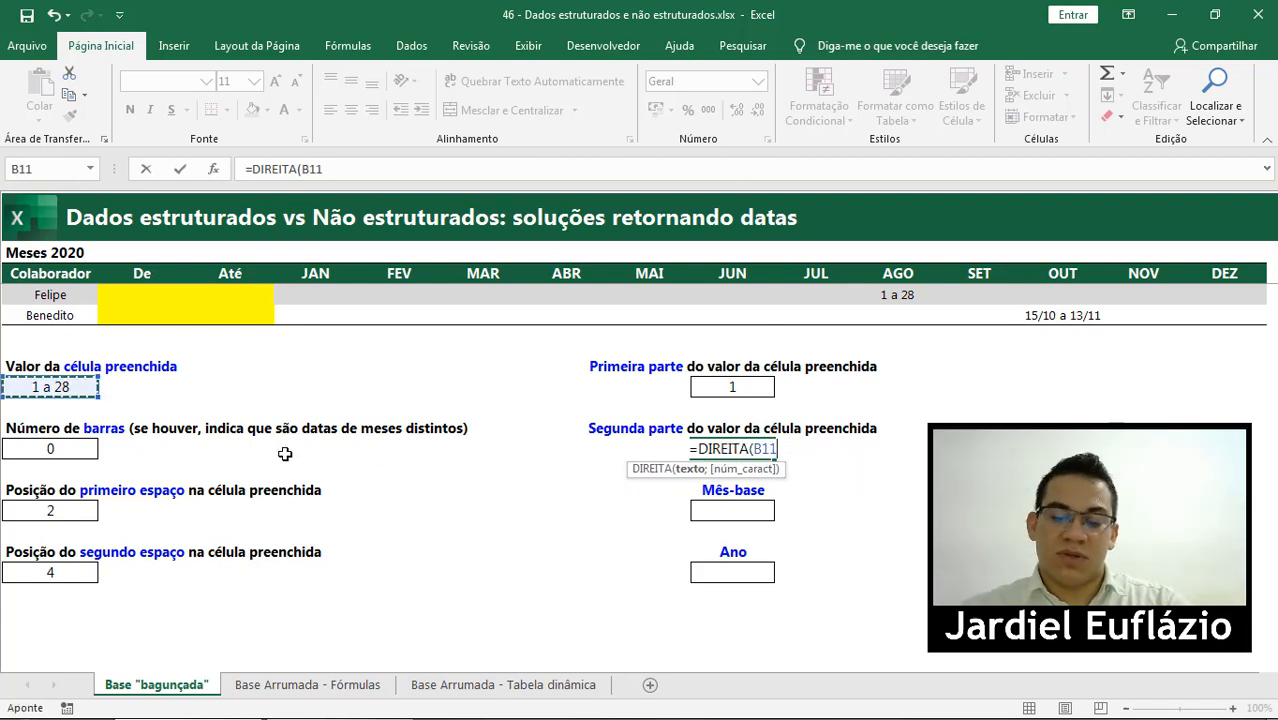
type(";")
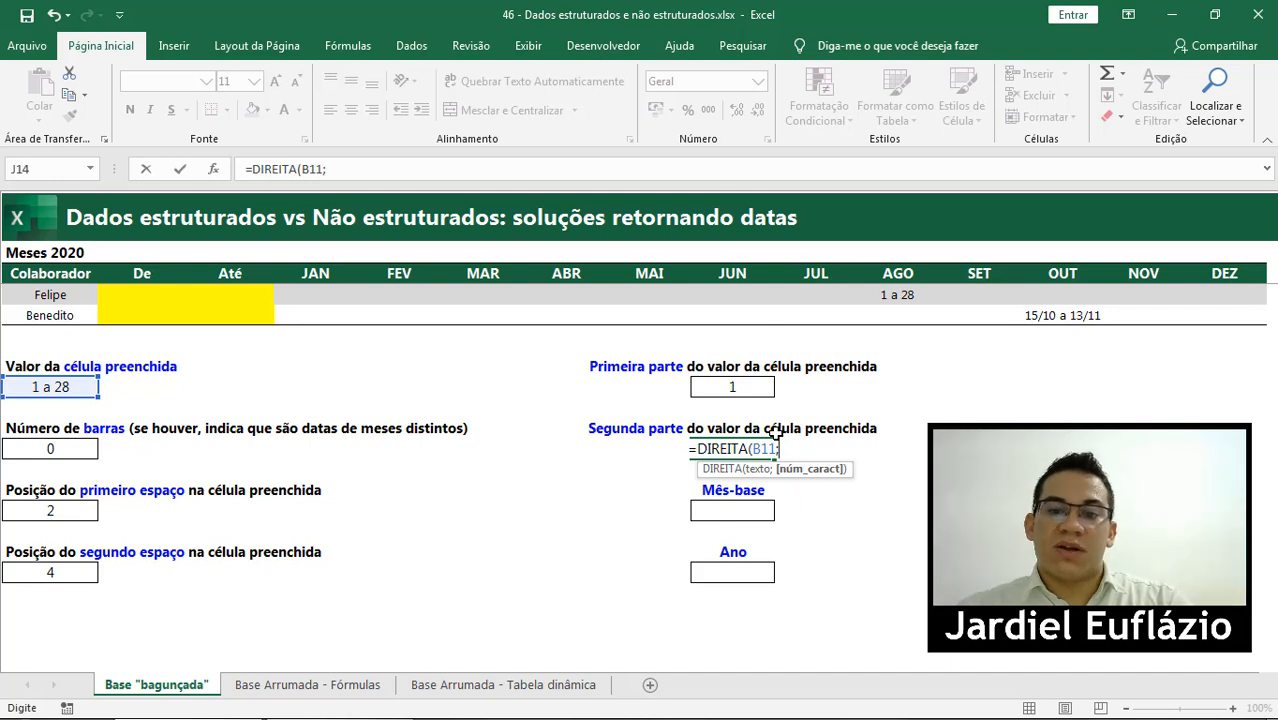
type("num")
key("Tab")
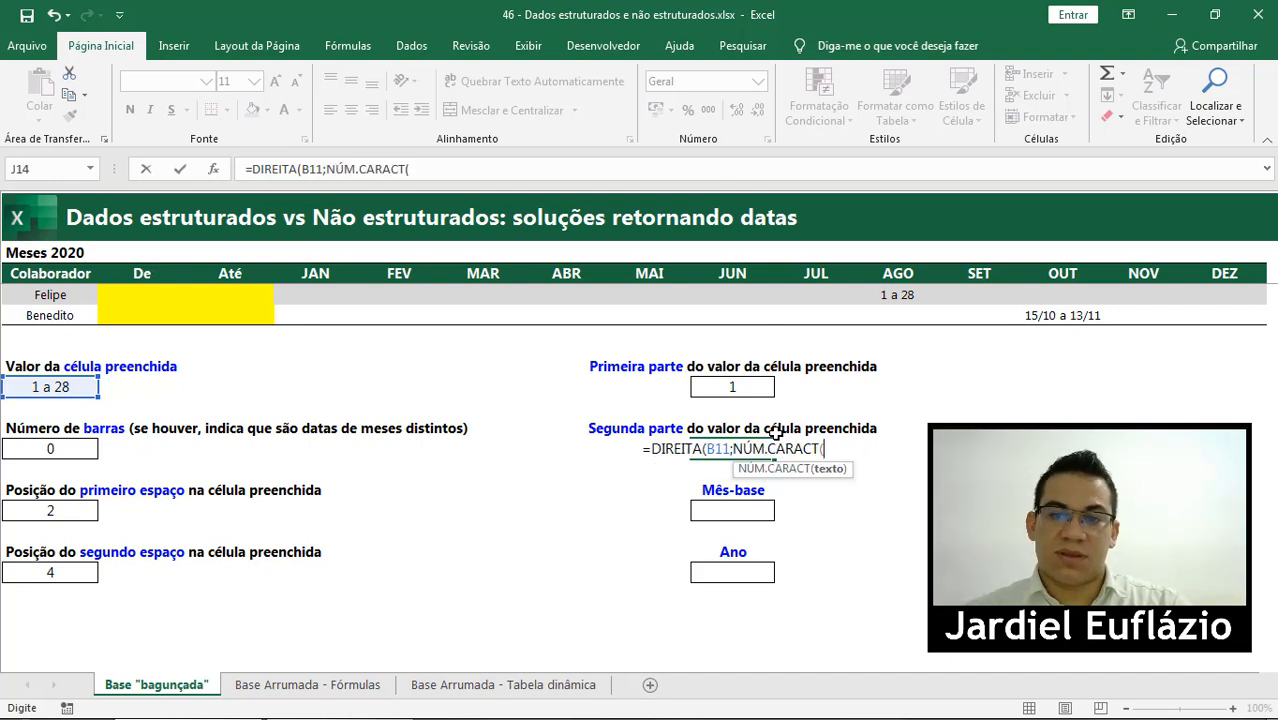
left_click(70, 387)
type(")-")
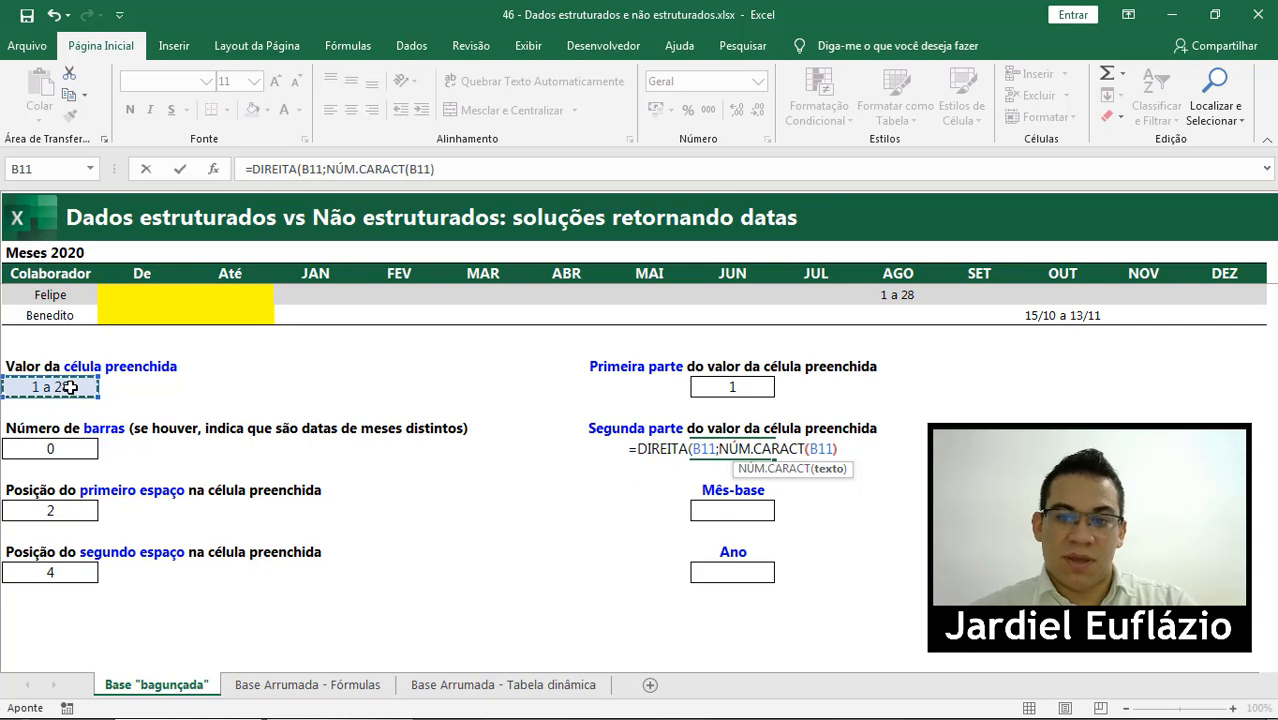
left_click(66, 573)
type(")")
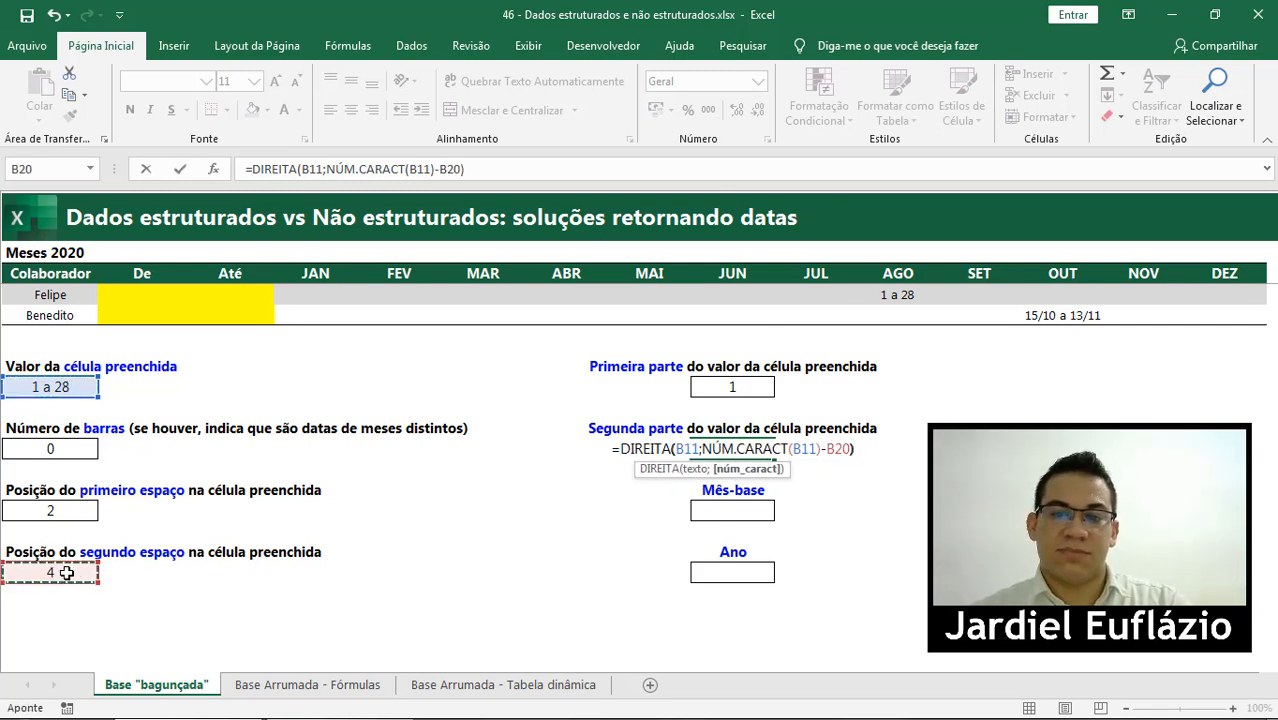
key("Return")
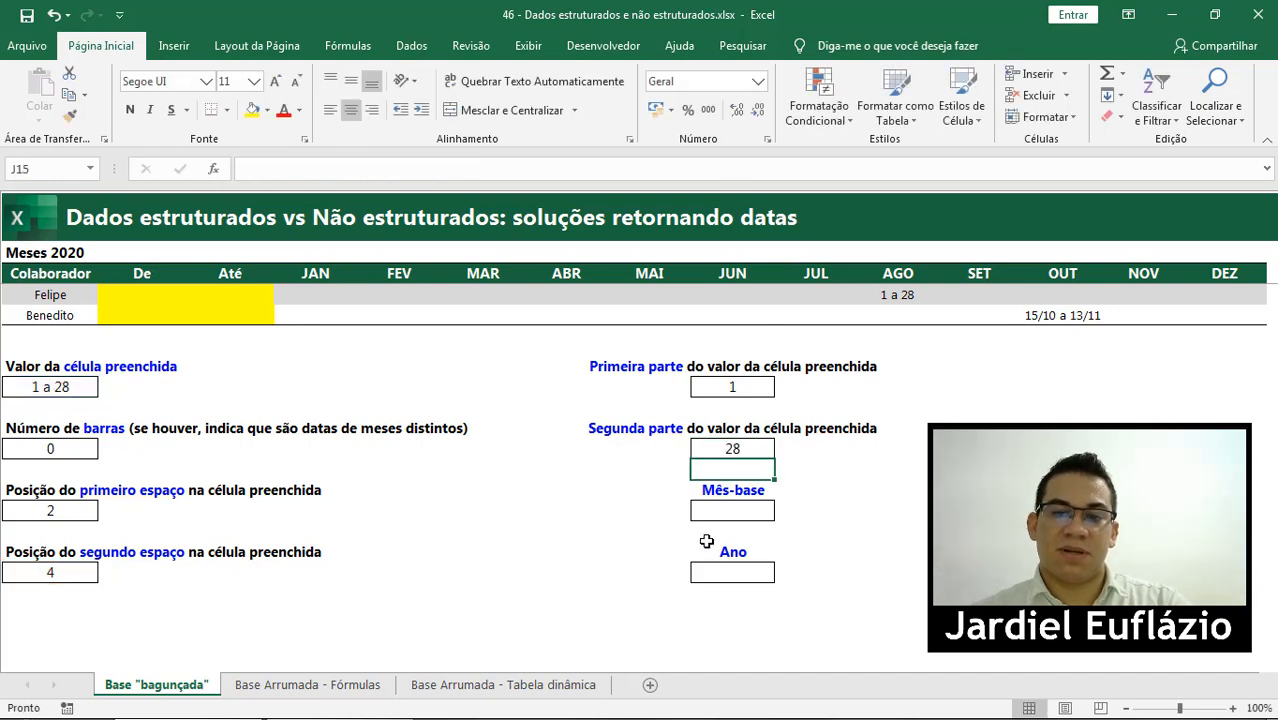
- Test both part formulas by pasting the period "15/10 a 13/11" as a value over the first collaborator's AGO period, and undo the paste
left_click(740, 452)
left_click(1062, 315)
key("ctrl+c")
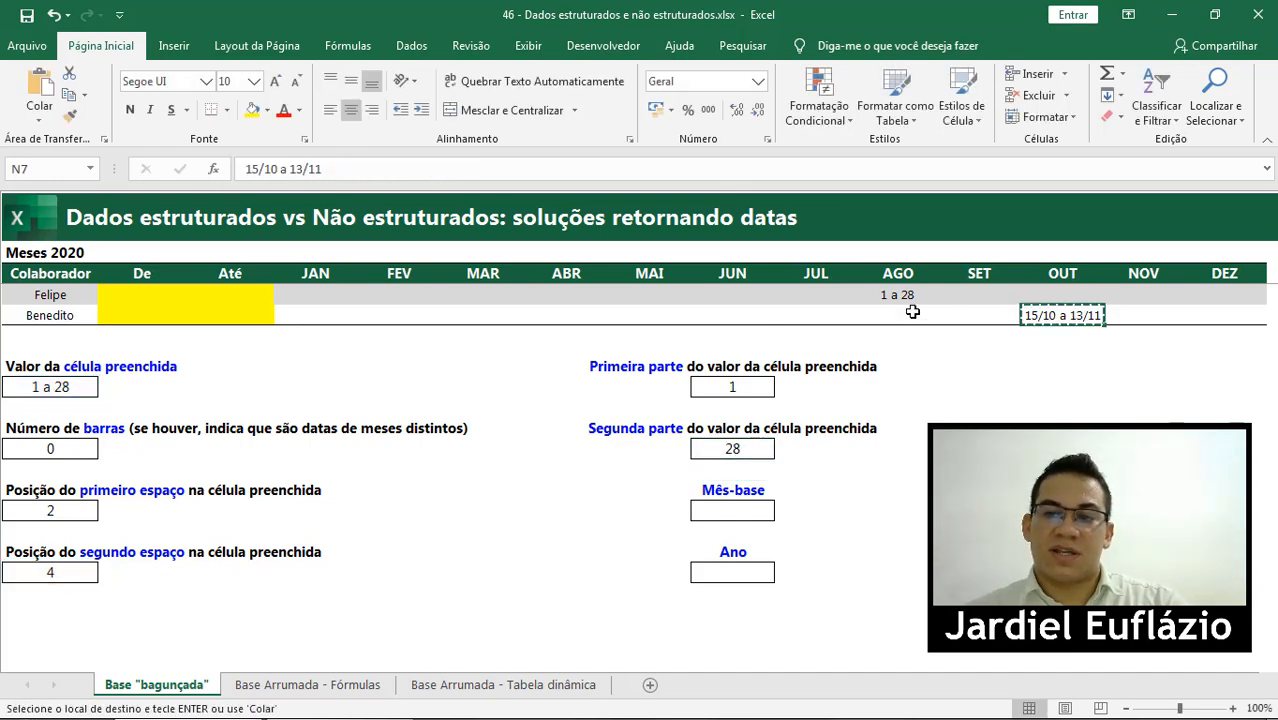
right_click(897, 295)
left_click(972, 379)
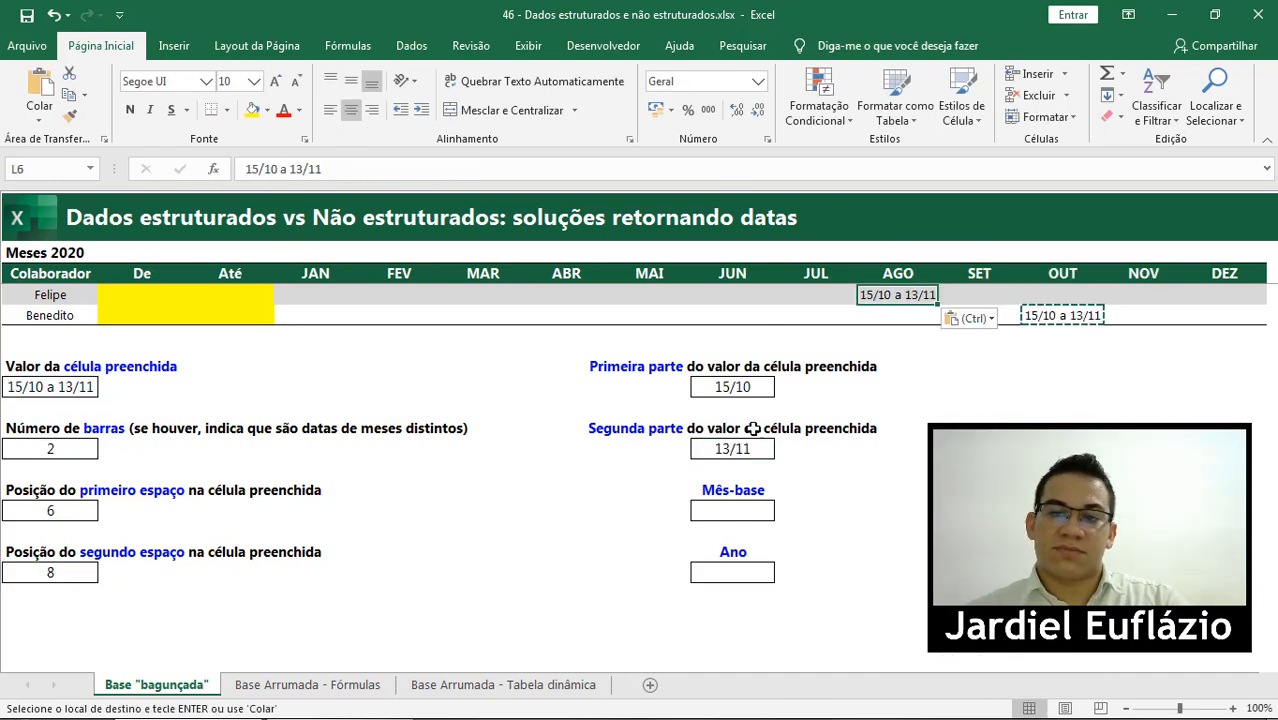
left_click(736, 386)
left_click(748, 451)
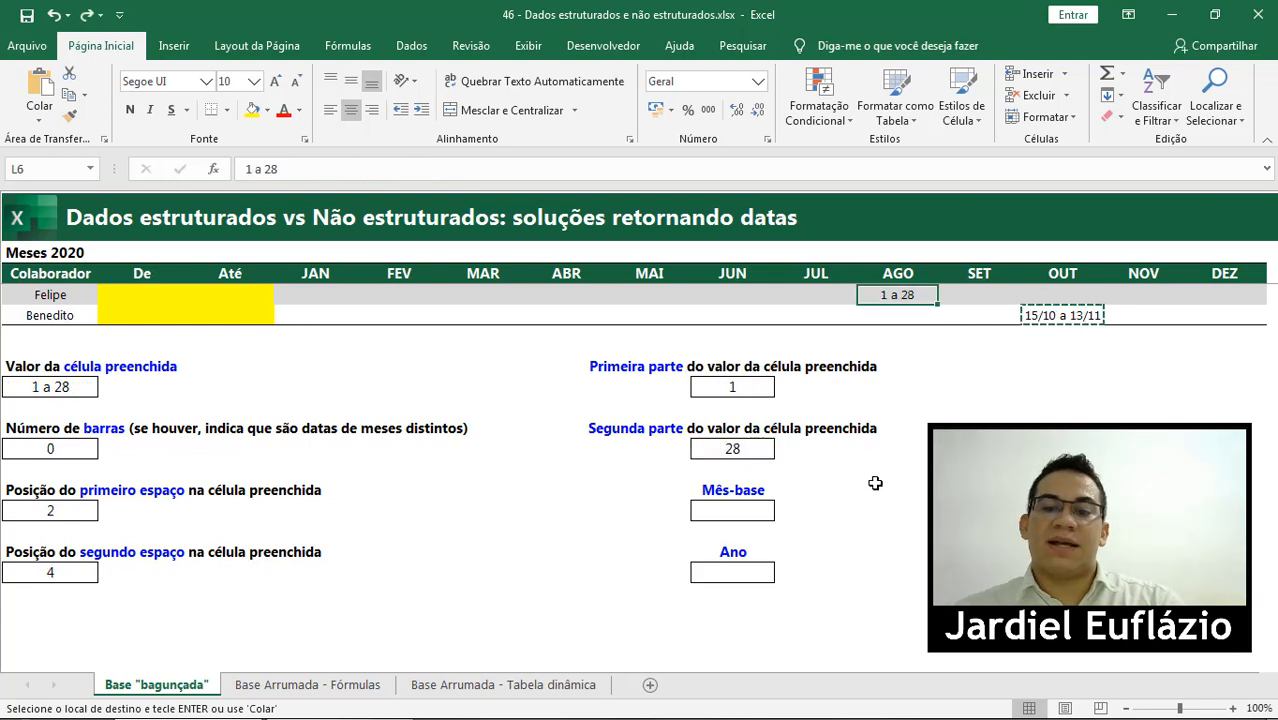
key("Escape")
left_click(750, 511)
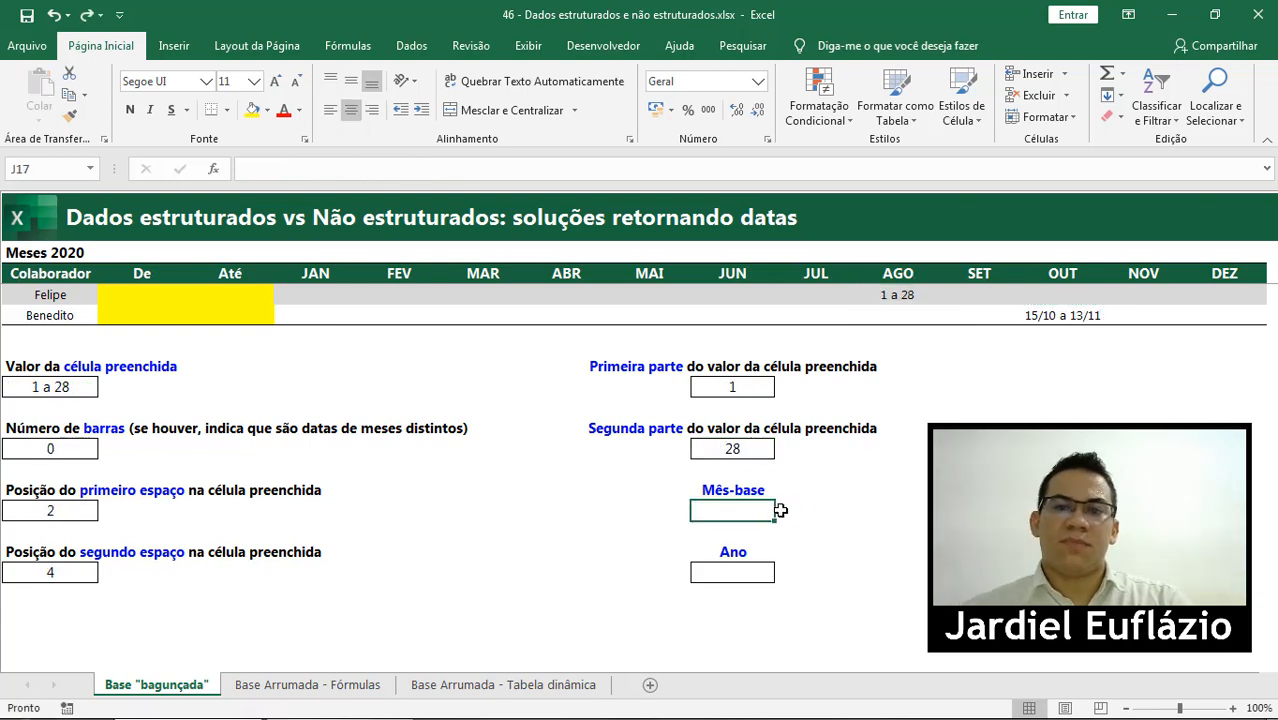
type("=")
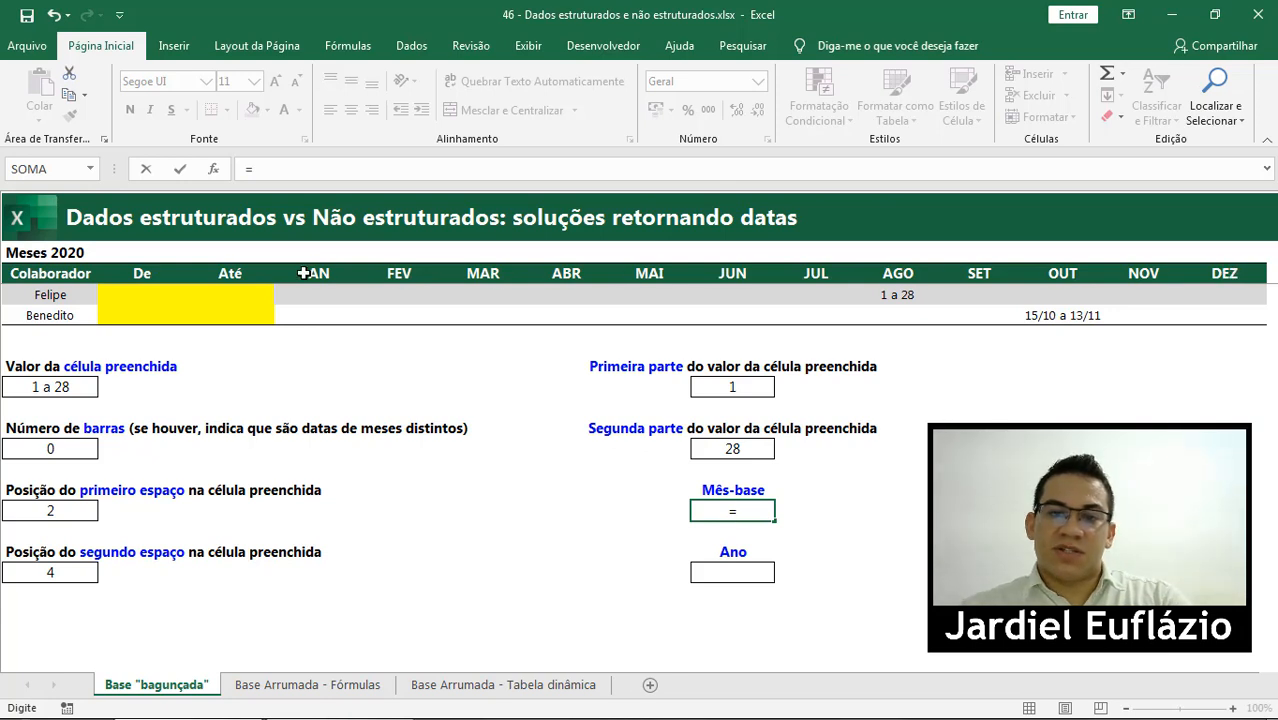
left_click_drag(303, 273, 1212, 272)
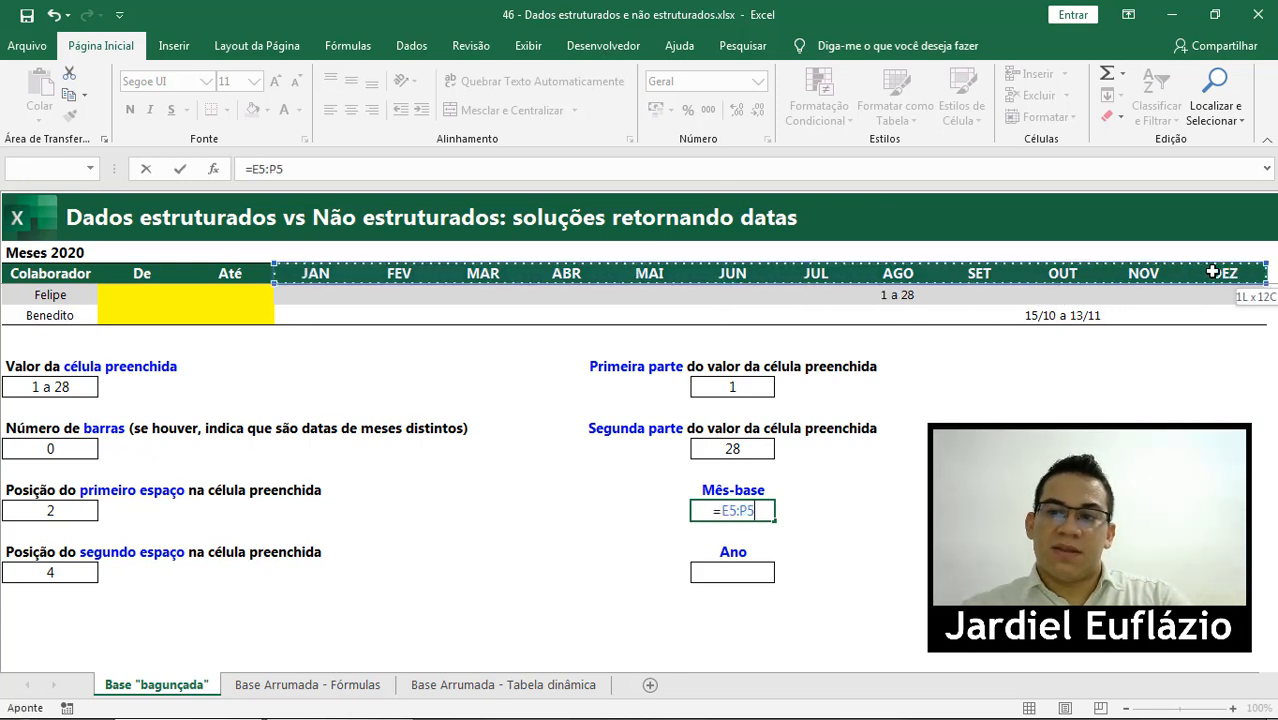
key("Escape")
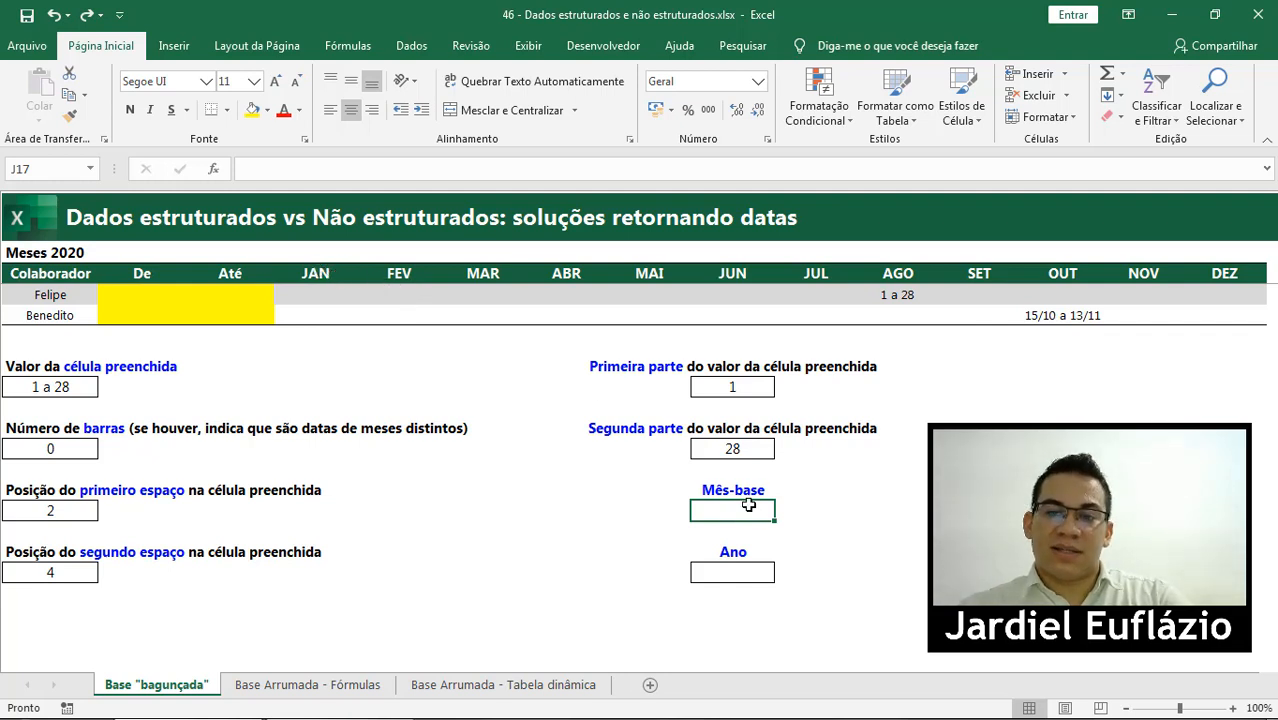
- Enter =CORRESP(B11;E6:P6;0) in the Mês-base cell to find the filled month's position
type("=")
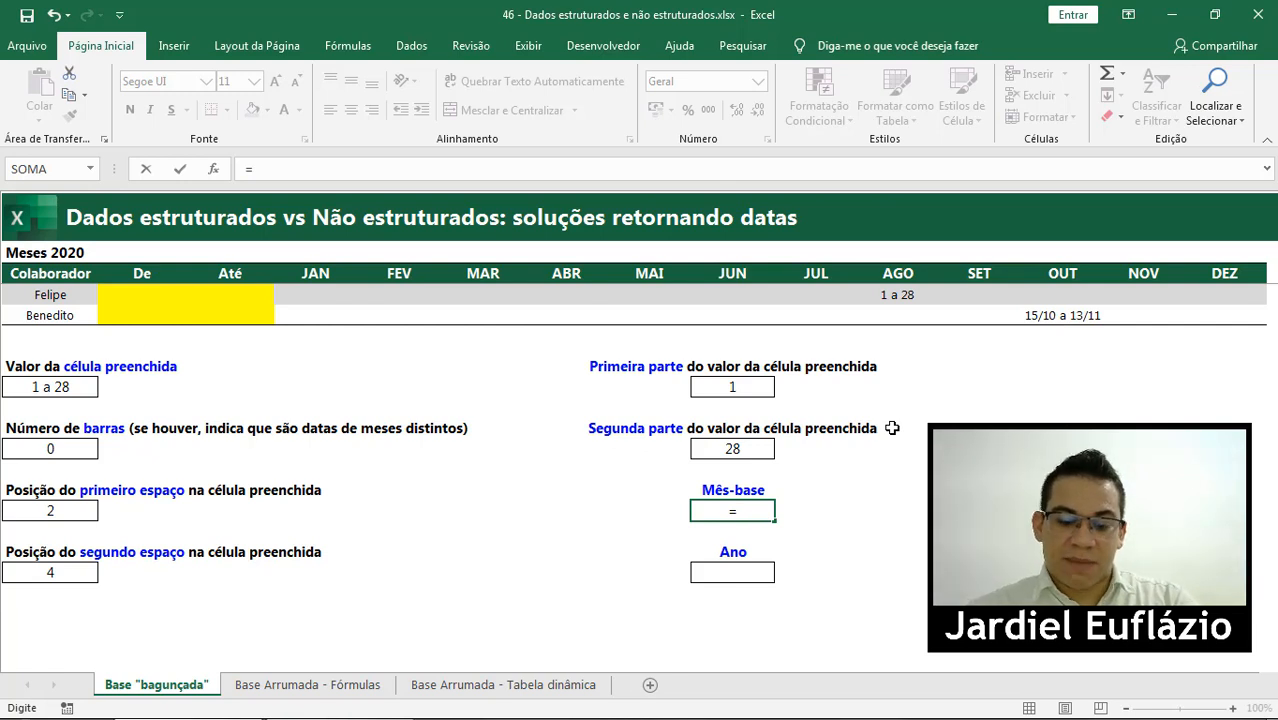
type("corr")
key("Down")
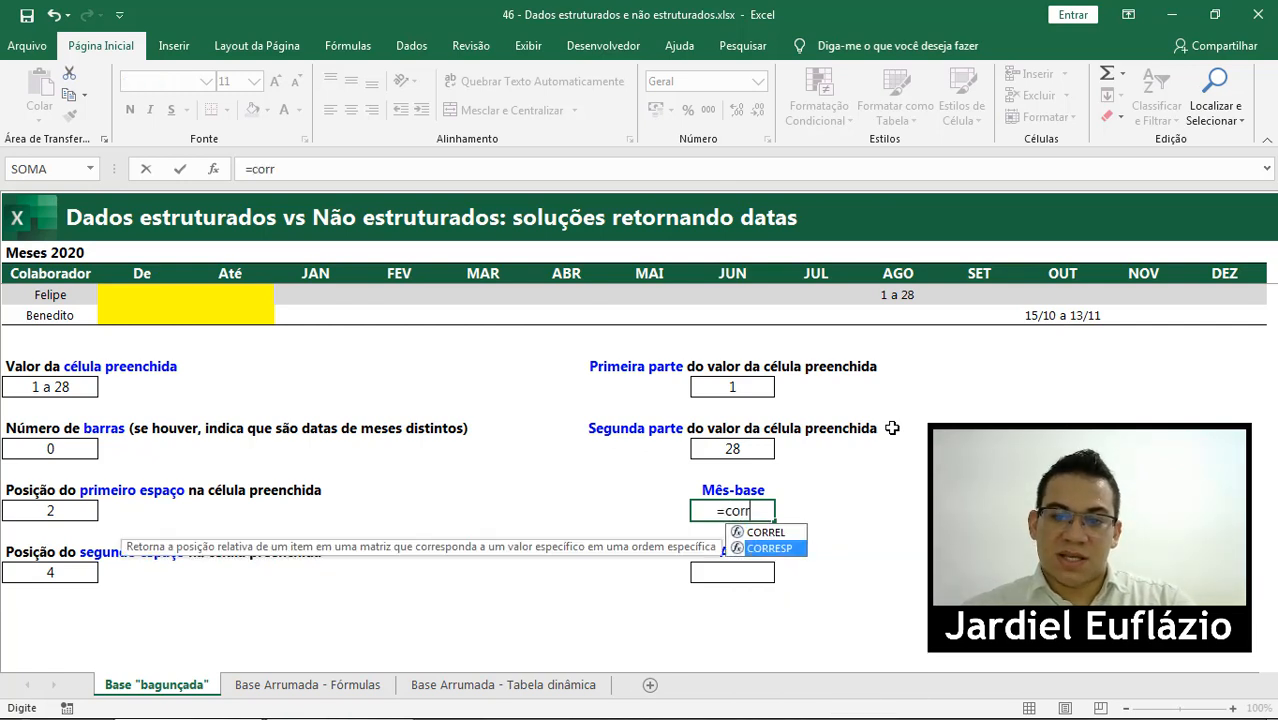
key("Tab")
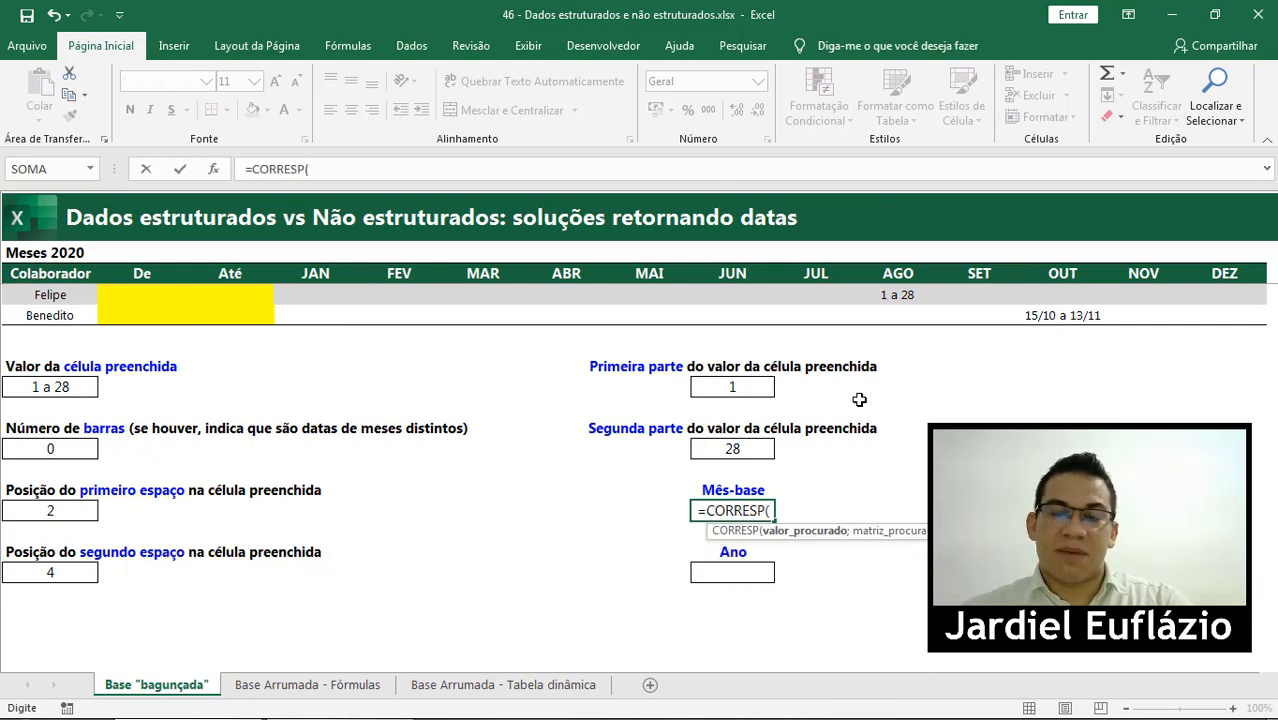
left_click(70, 390)
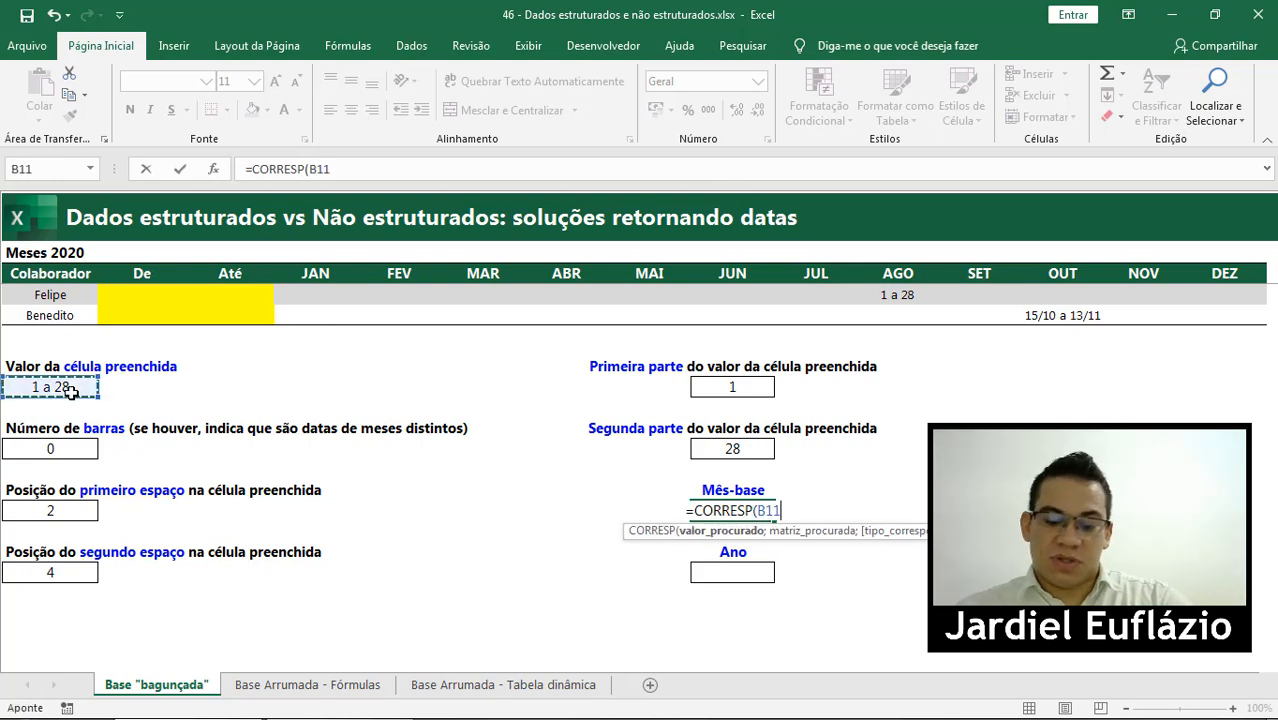
type(";")
left_click_drag(292, 292, 1203, 296)
type(";0)")
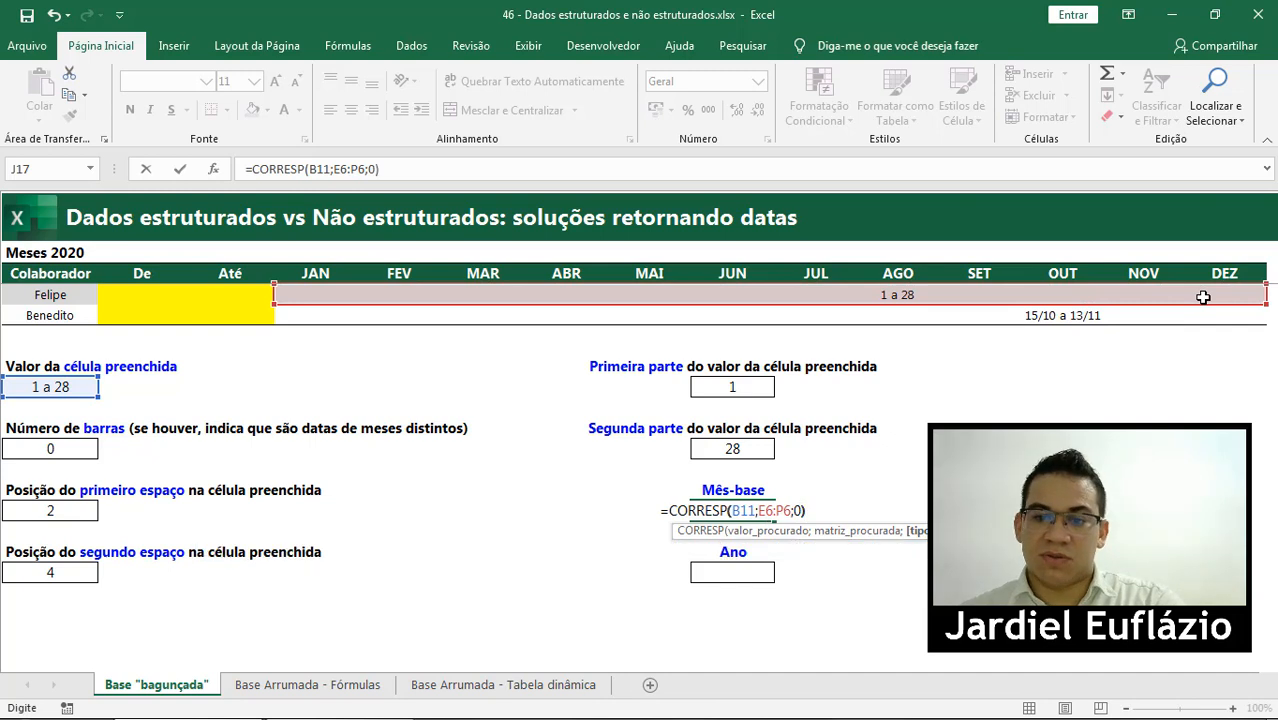
key("Return")
left_click(78, 383)
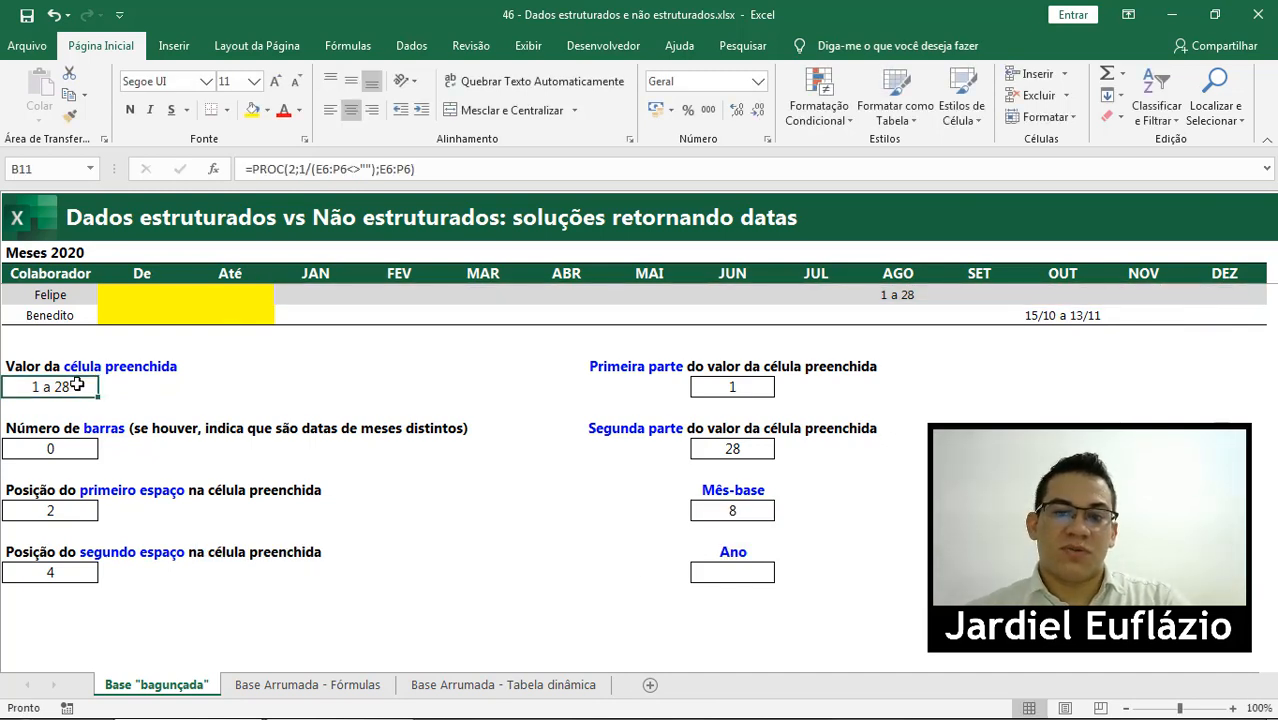
left_click(754, 514)
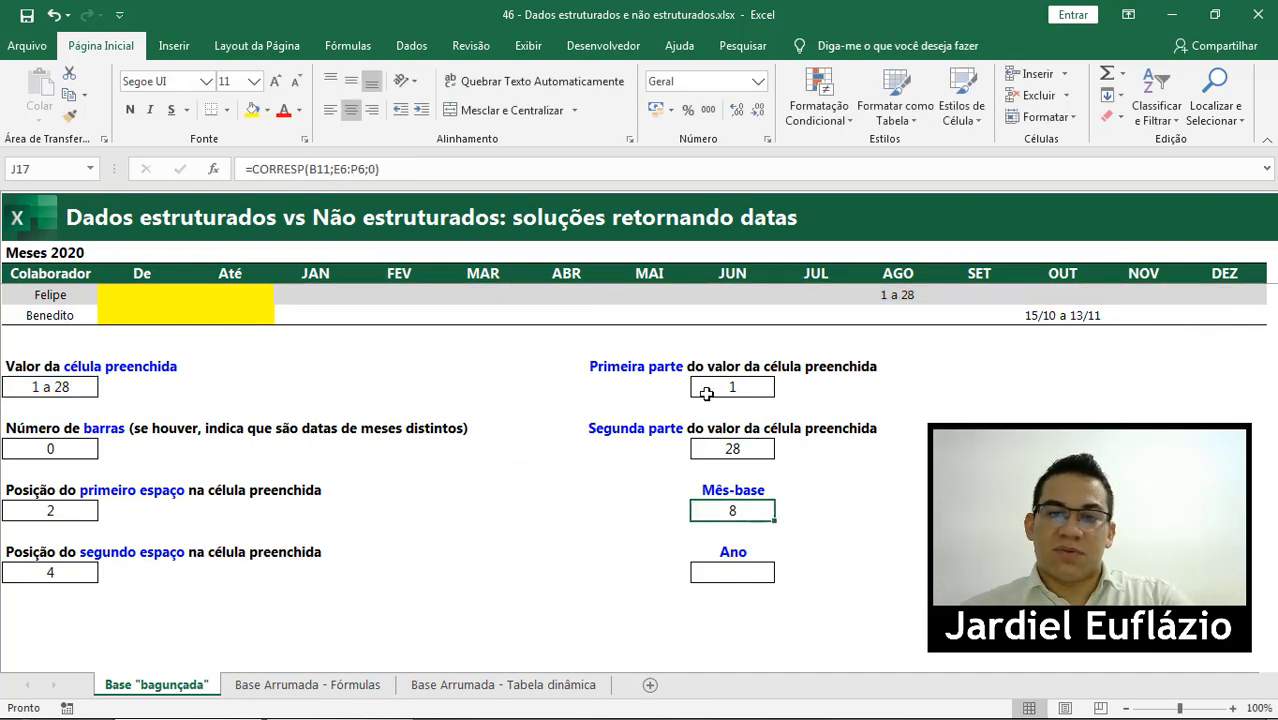
- Nest the Mês-base formula in ÍNDICE over the month headers, as =ÍNDICE(E5:P5;CORRESP(B11;E6:P6;0))
left_click_drag(336, 281, 1222, 273)
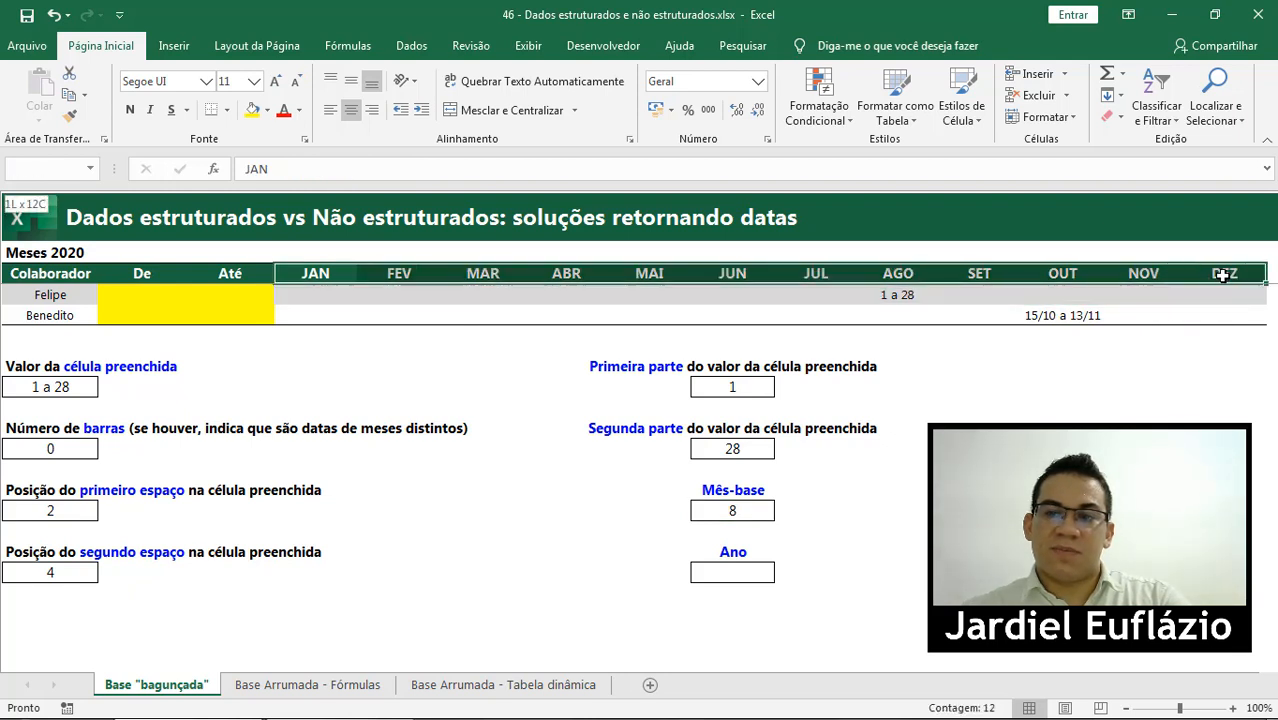
left_click(748, 510)
left_click_drag(254, 168, 444, 168)
key("BackSpace")
type("indi")
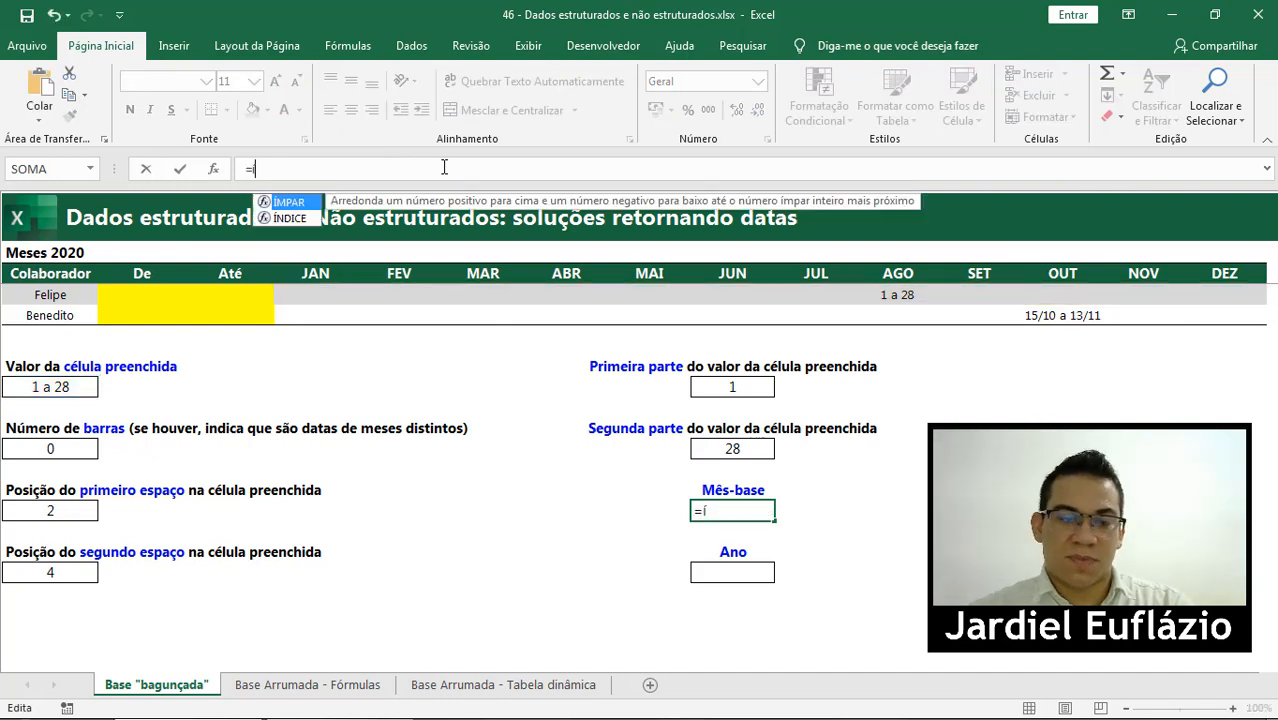
key("Tab")
left_click_drag(320, 283, 1208, 273)
type(";")
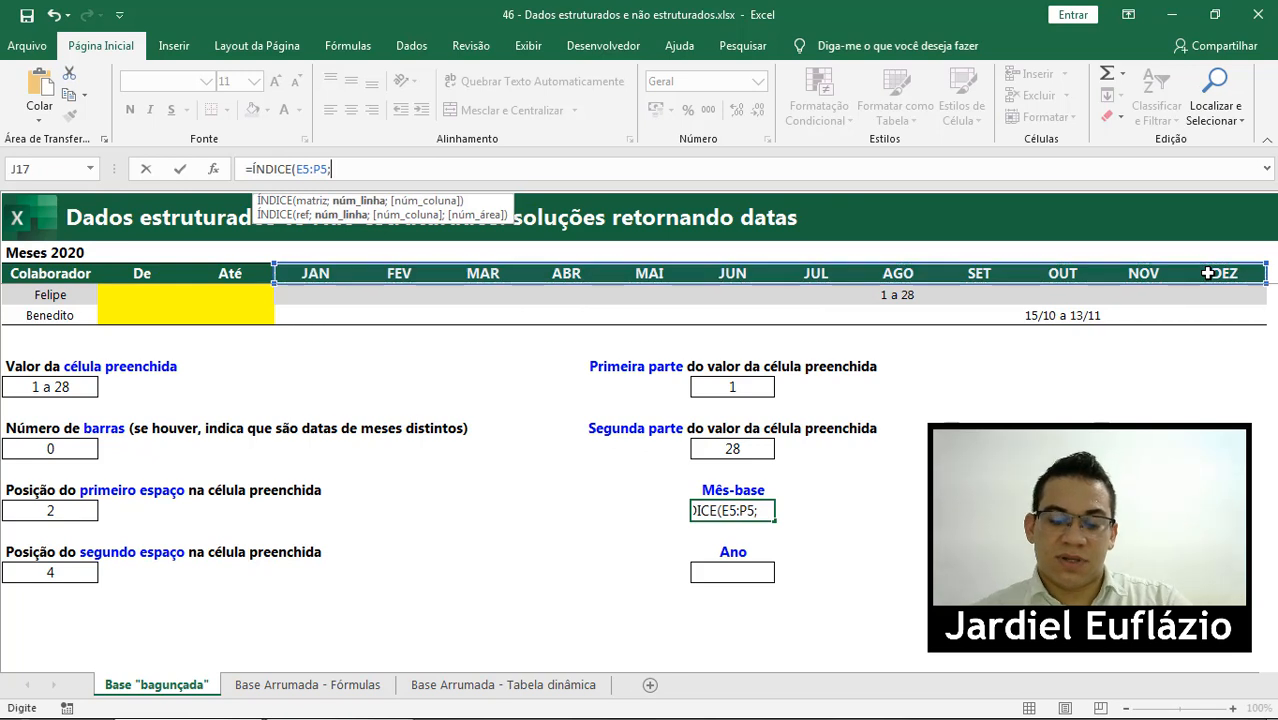
key("ctrl+v")
type(")")
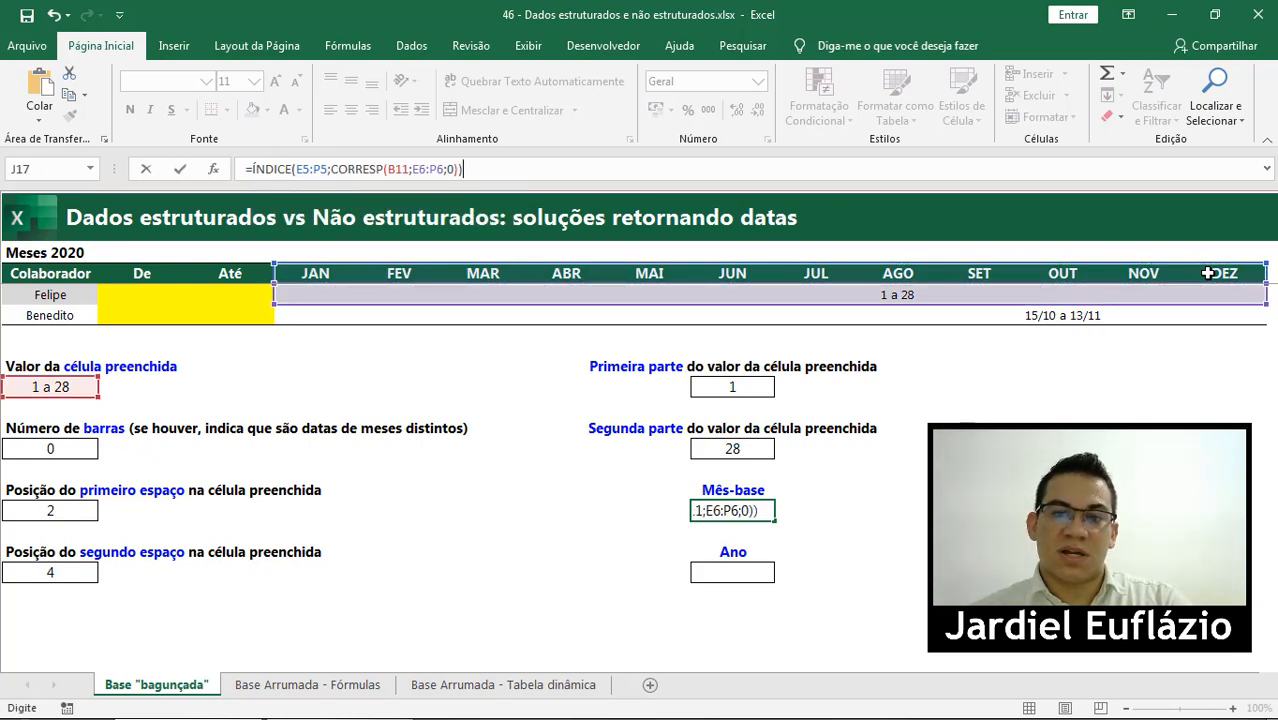
key("Return")
left_click(725, 512)
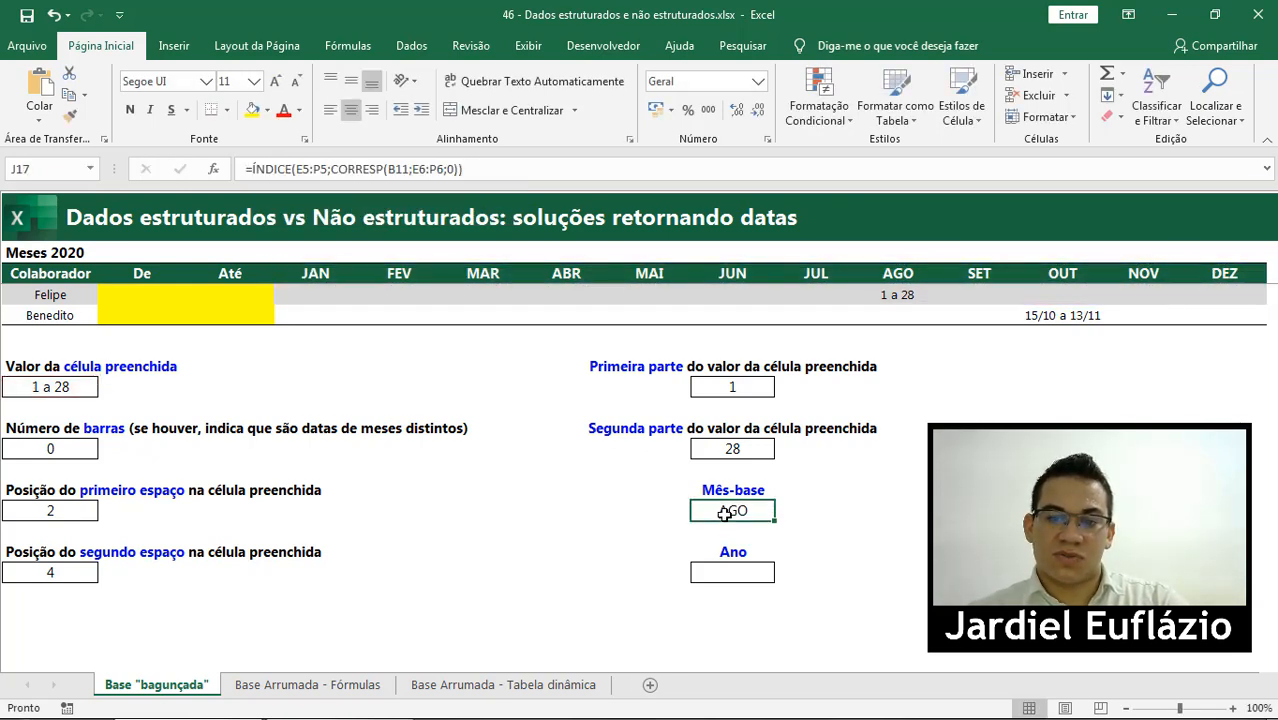
- Enter =DIREITA(B4;4) in the Ano cell to extract the year from the "Meses 2020" heading
left_click(744, 576)
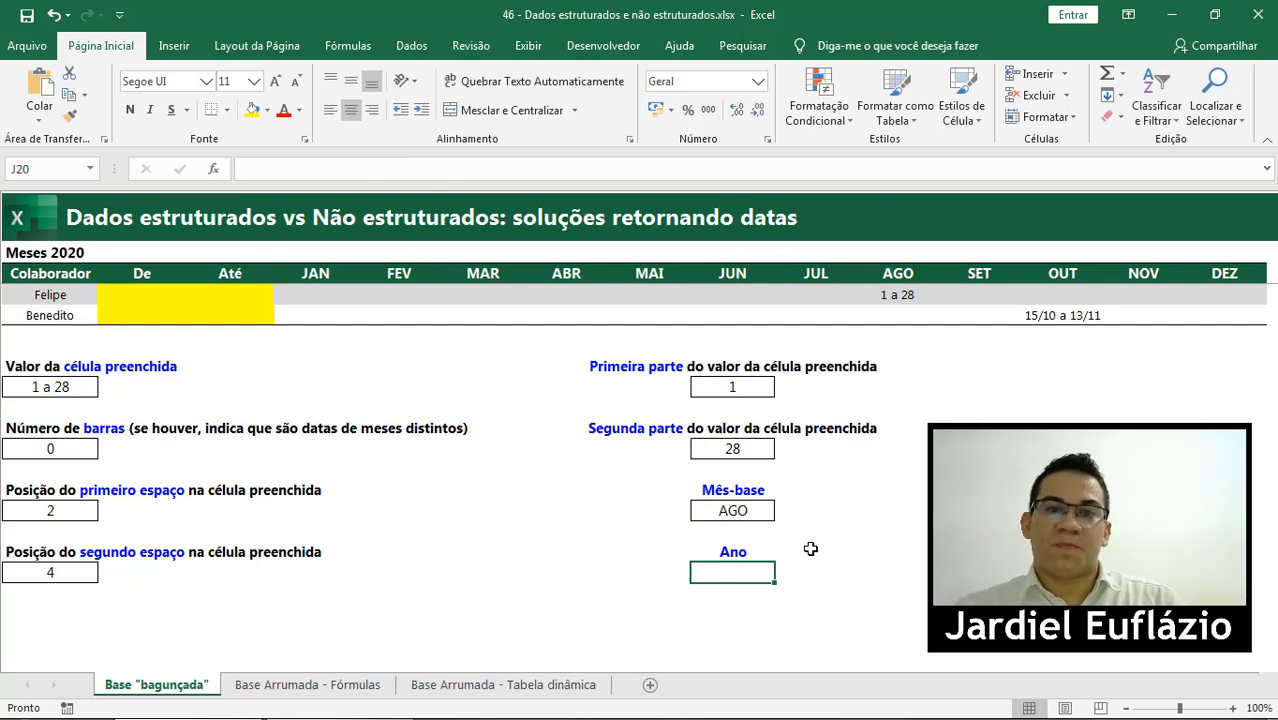
left_click(57, 257)
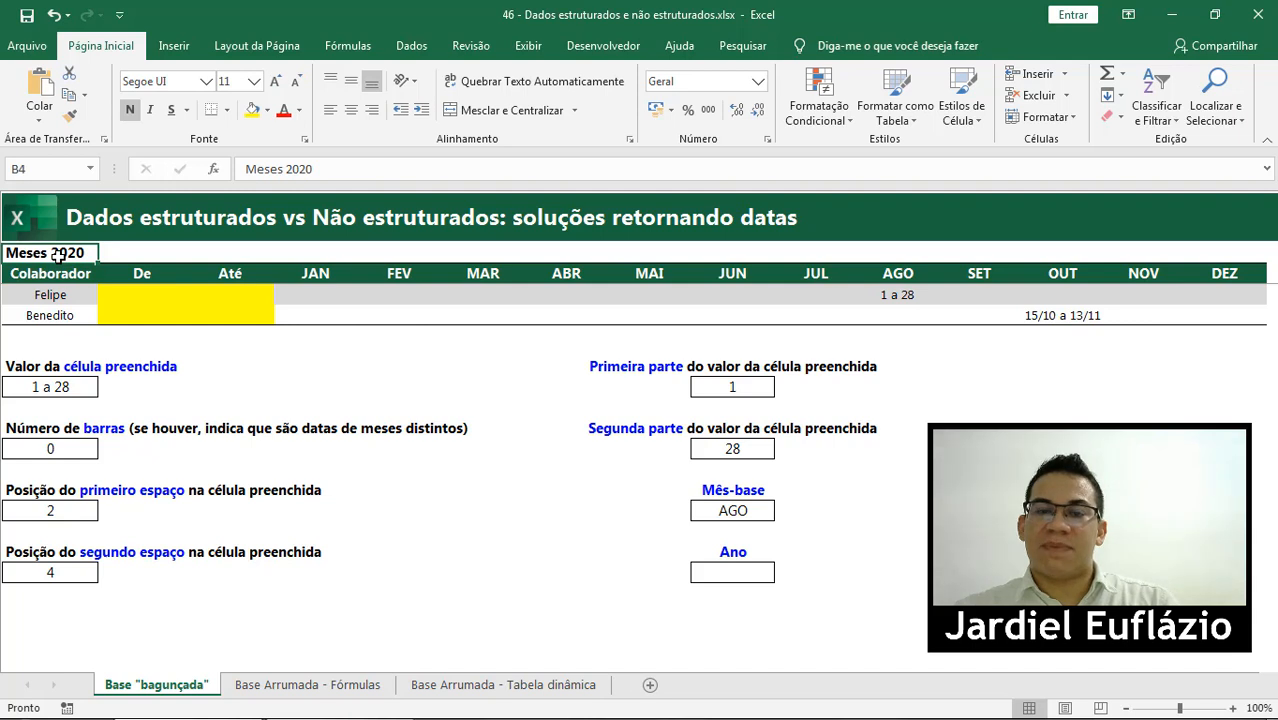
double_click(57, 257)
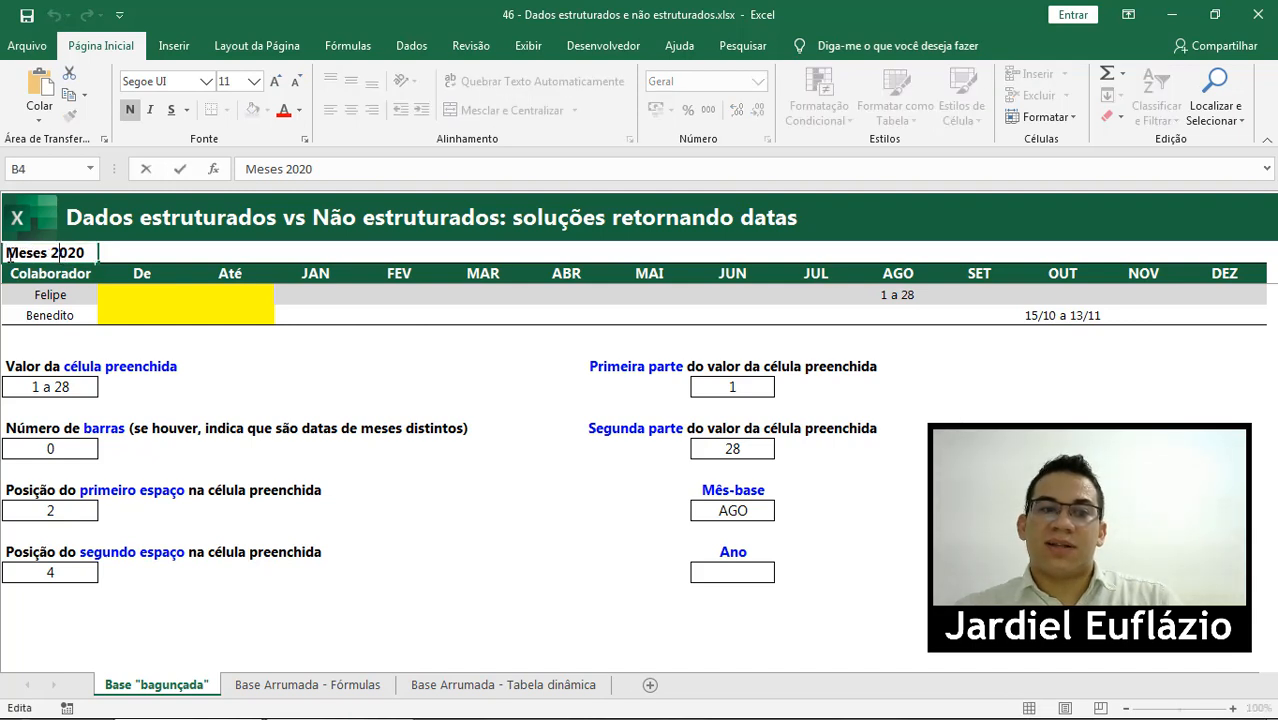
left_click_drag(7, 252, 50, 252)
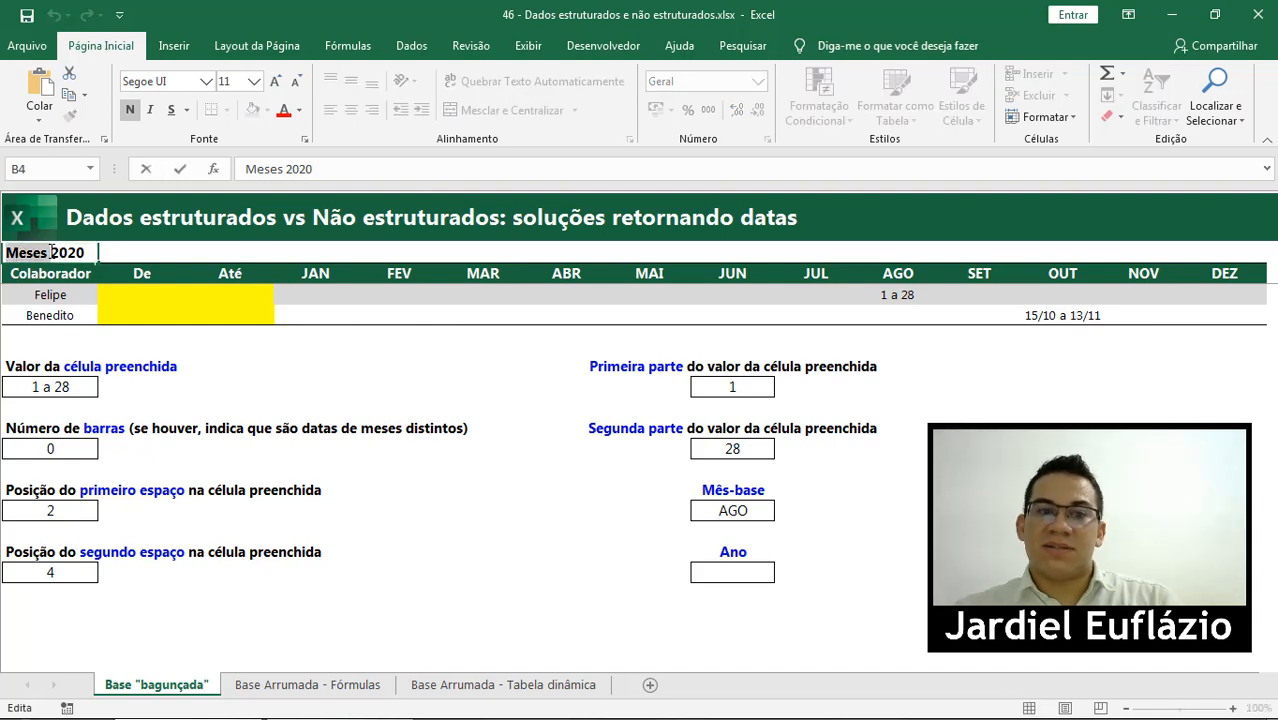
left_click(740, 576)
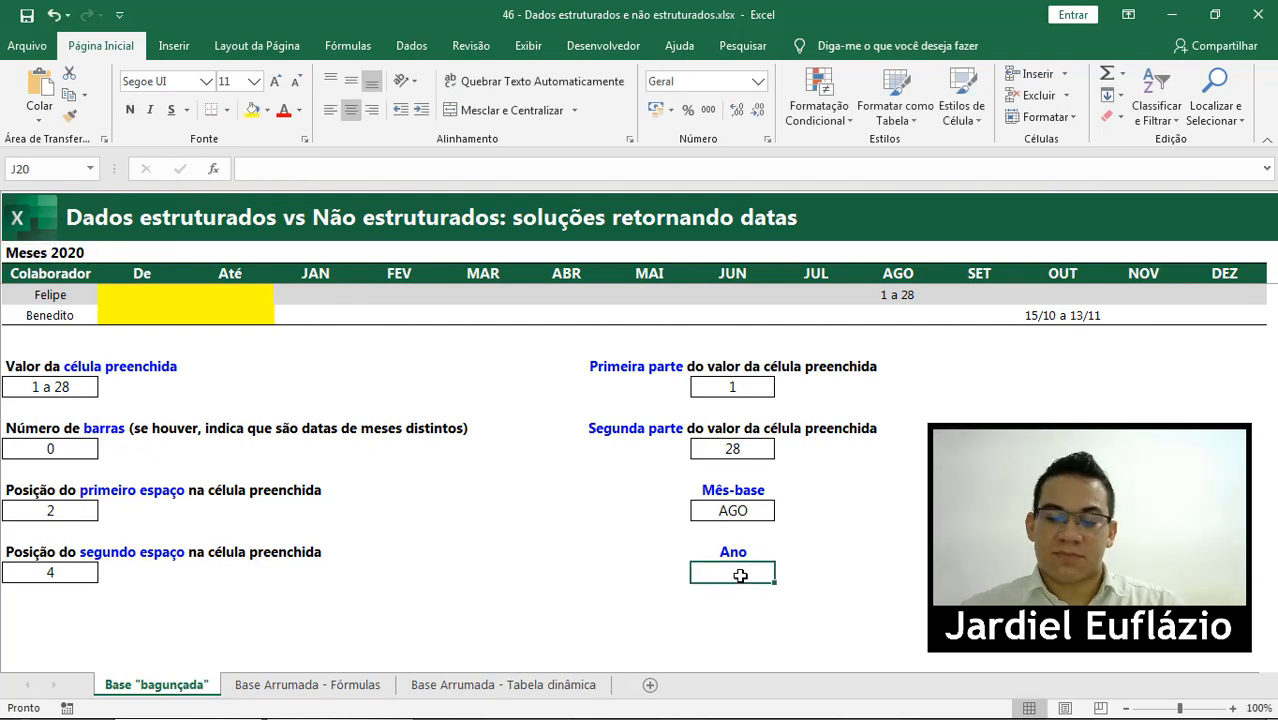
type("=dire")
key("Tab")
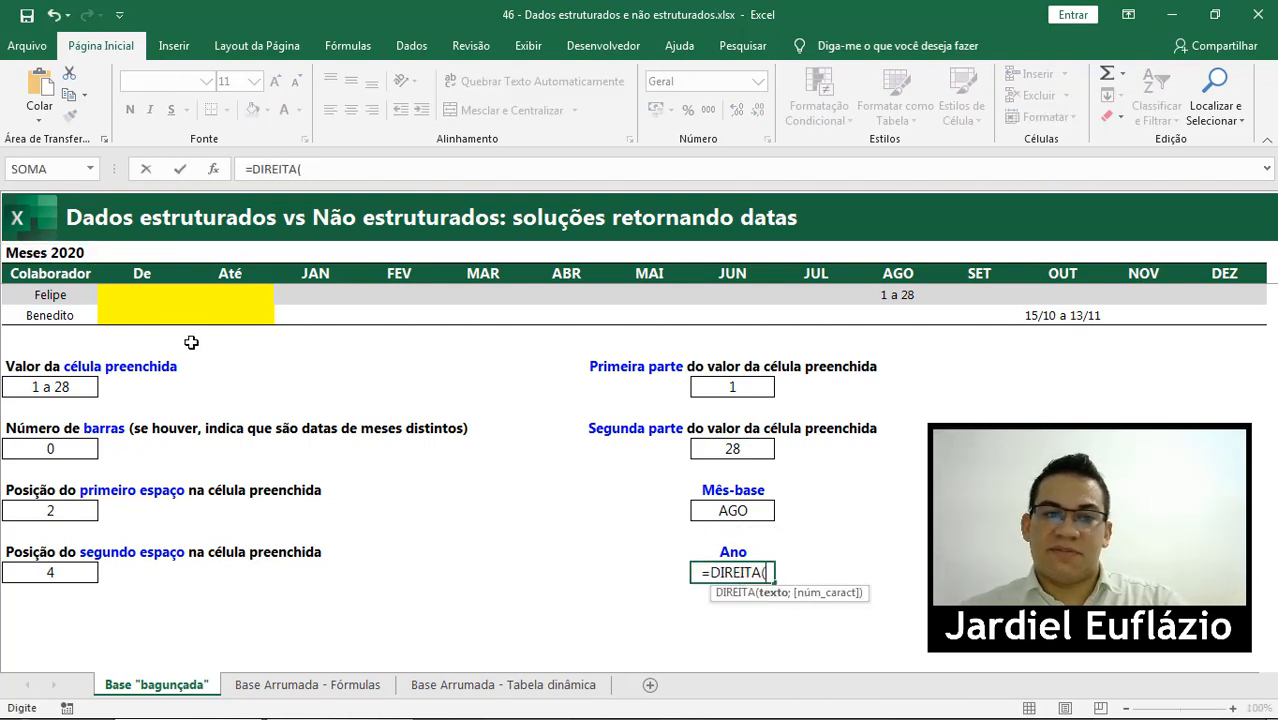
left_click(55, 256)
type(";4")
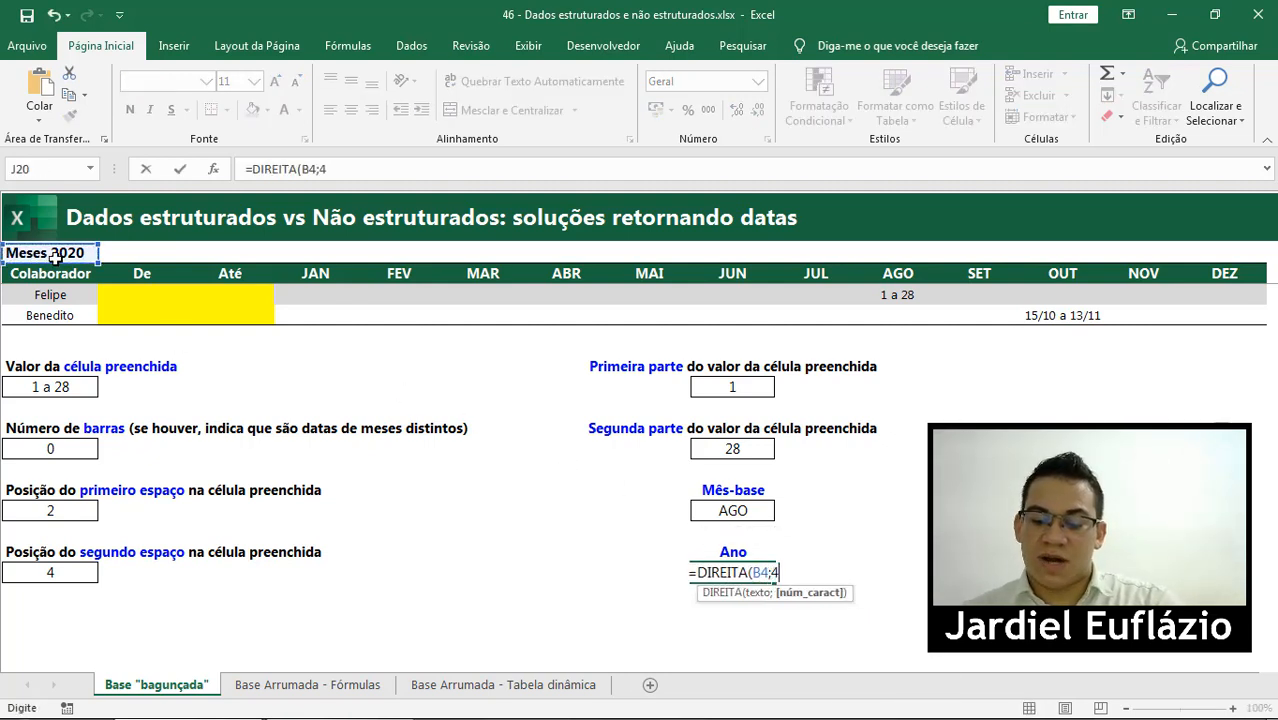
type(")")
key("Return")
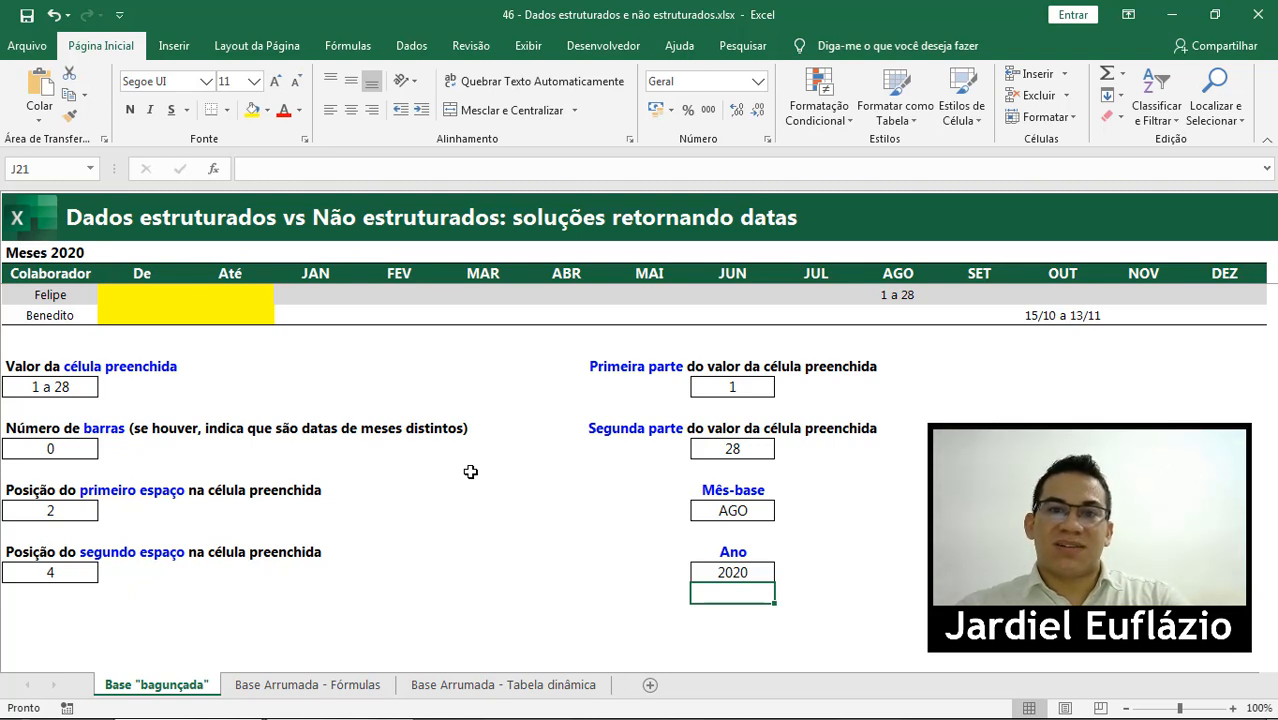
- Test the helper formulas by pasting the period "15/10 a 13/11" over the first collaborator's AGO period, and undo the paste
left_click(760, 390)
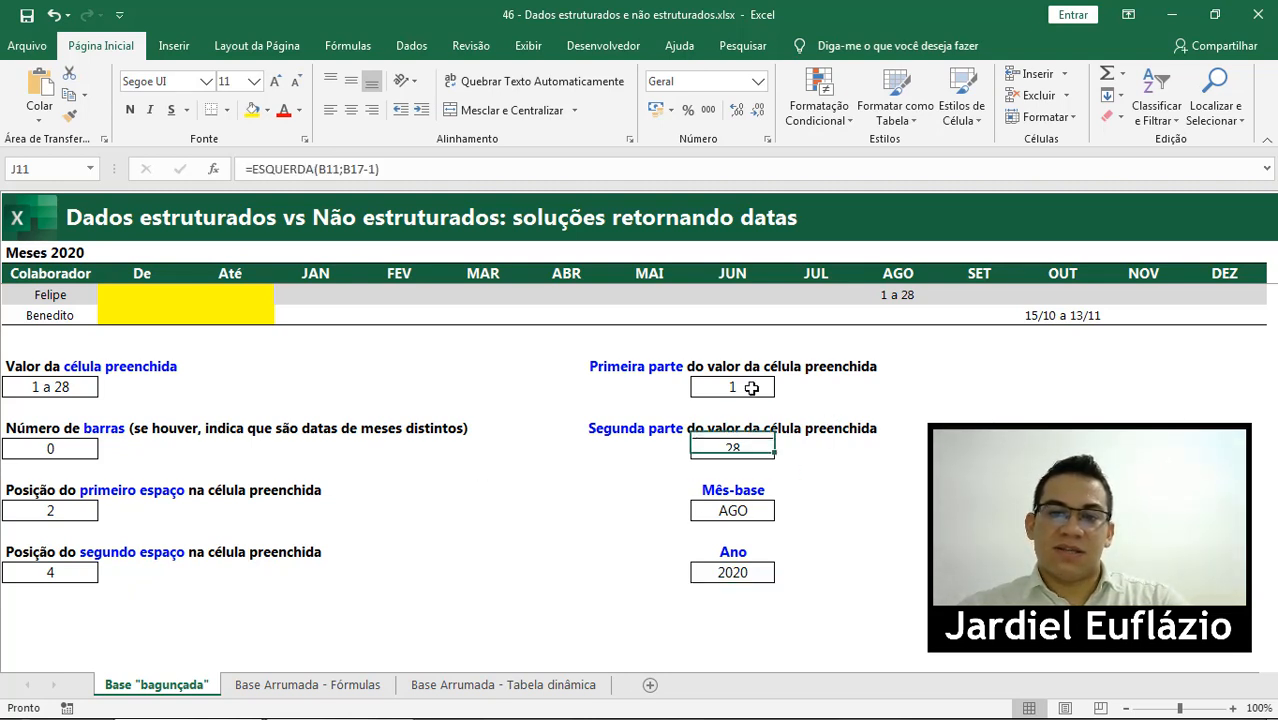
left_click(747, 508)
left_click(738, 577)
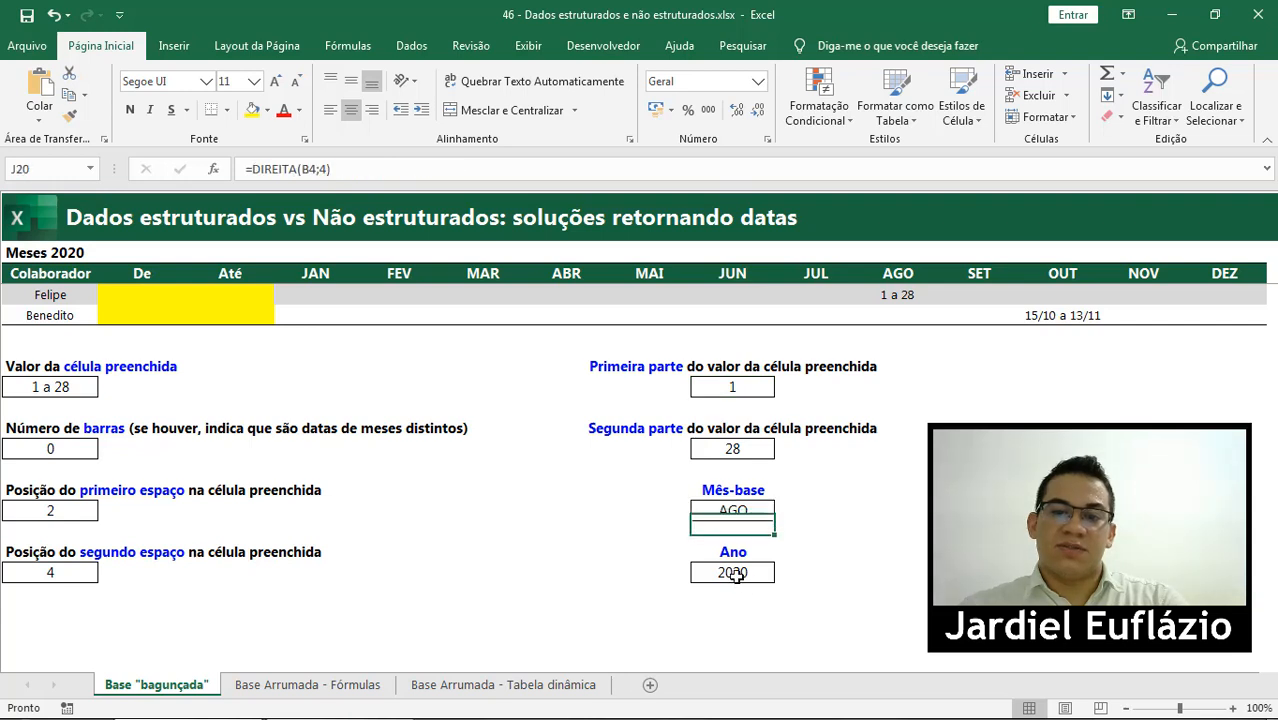
left_click(1058, 318)
key("ctrl+c")
right_click(905, 296)
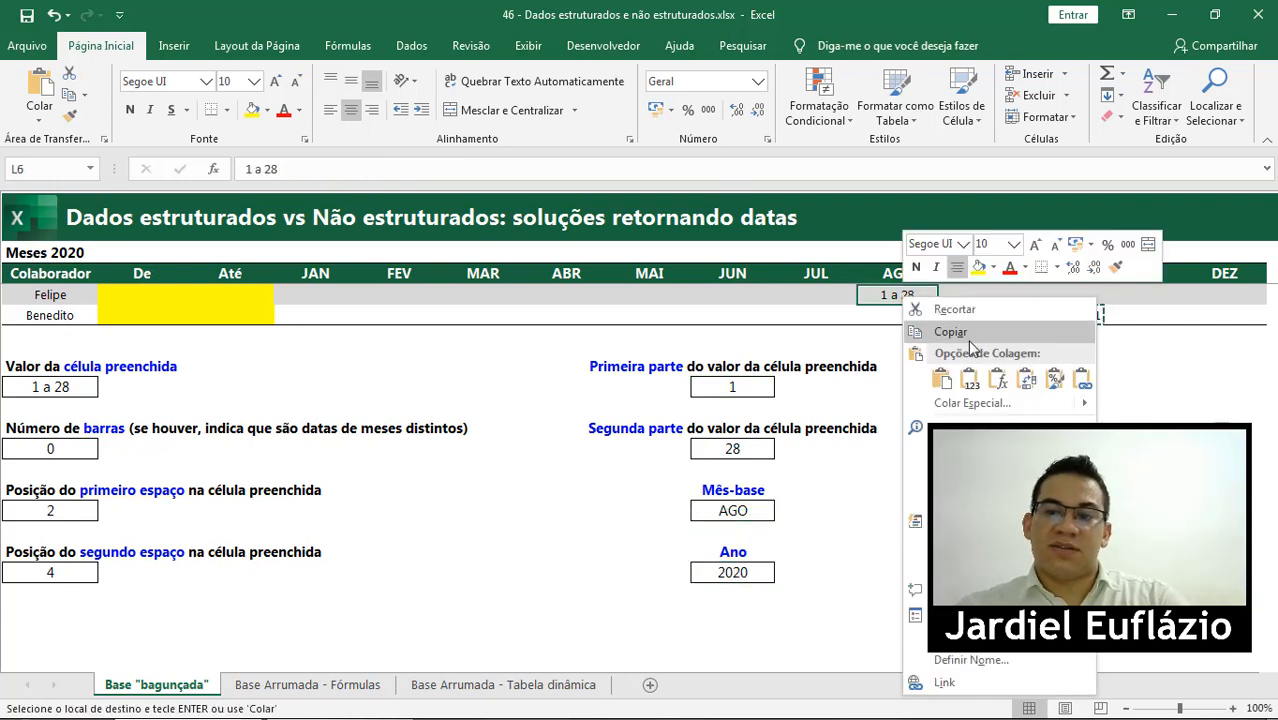
left_click(945, 376)
left_click(754, 388)
left_click(748, 446)
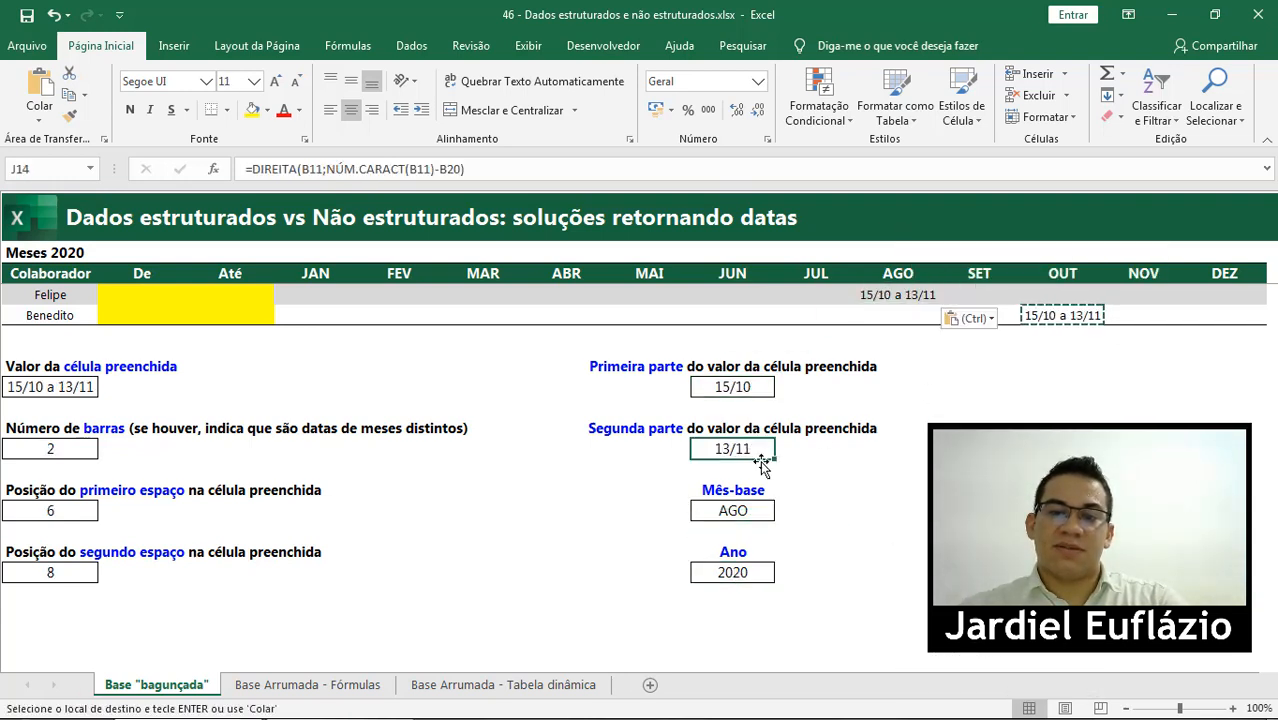
left_click(763, 574)
key("ctrl+z")
key("Escape")
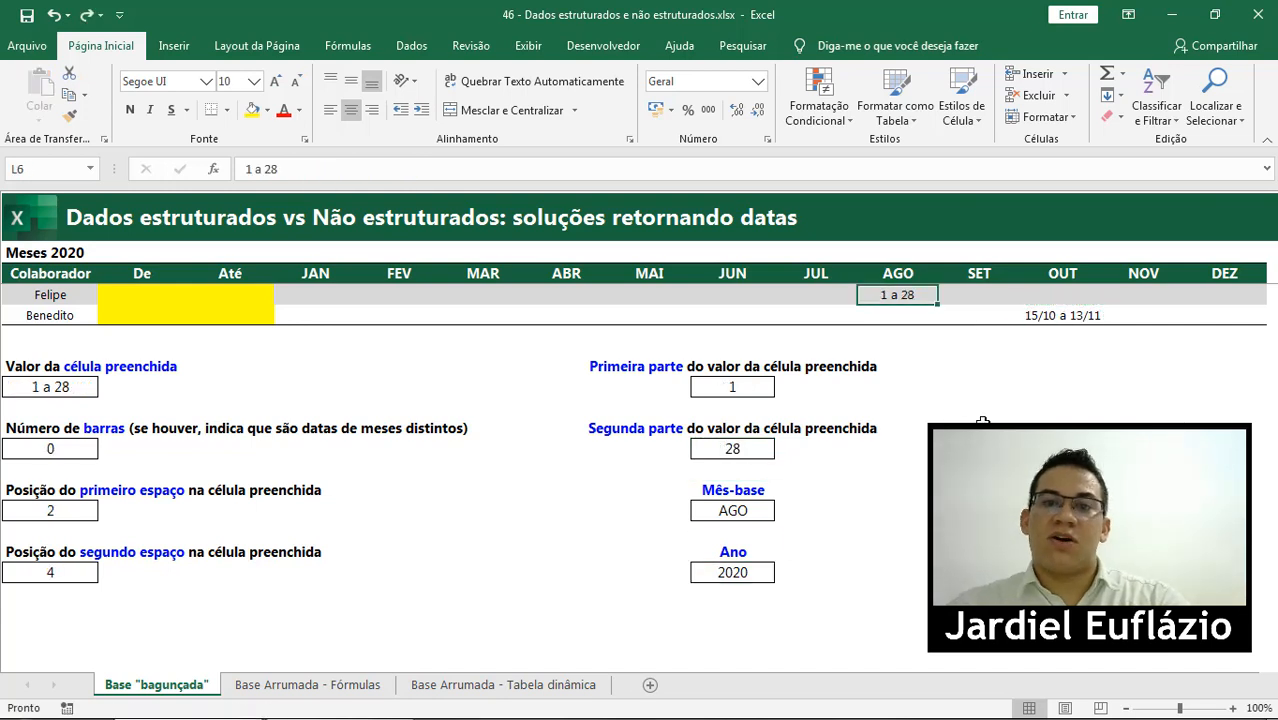
- Start the first collaborator's De formula with =SE(B14=0;DATA.VALOR(J11& to build the date from the first part
left_click(148, 296)
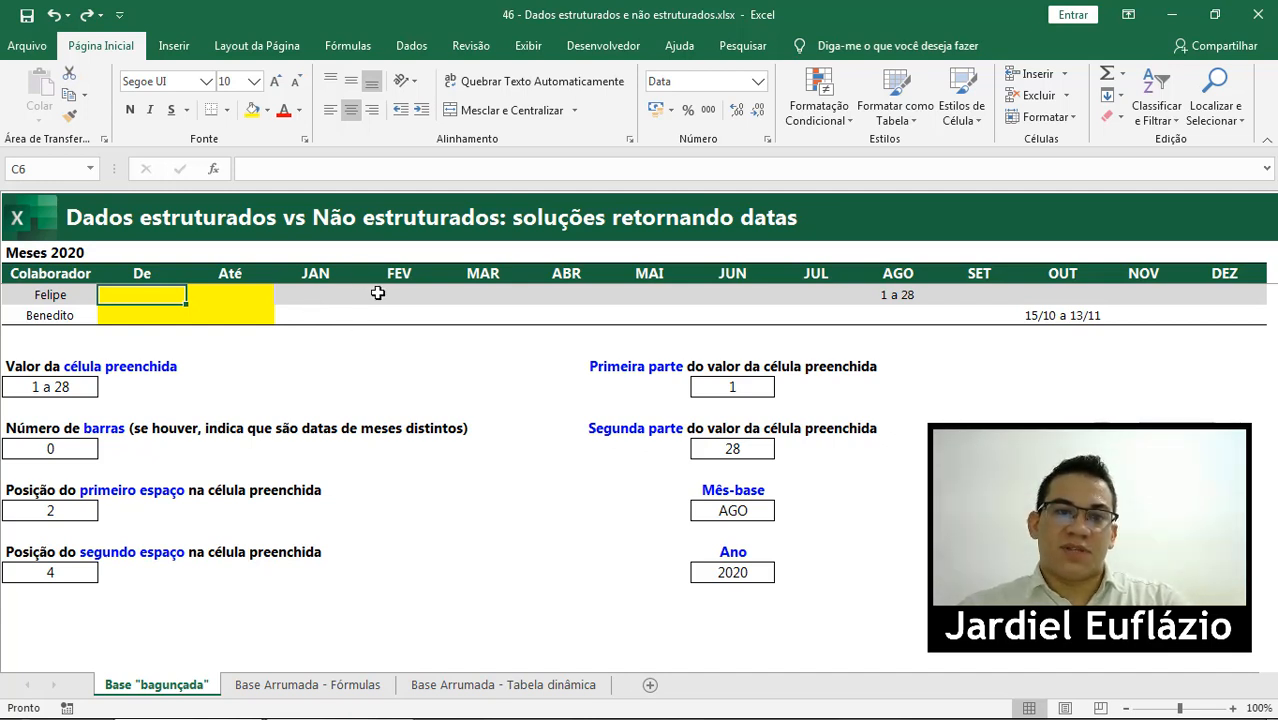
type("=se(")
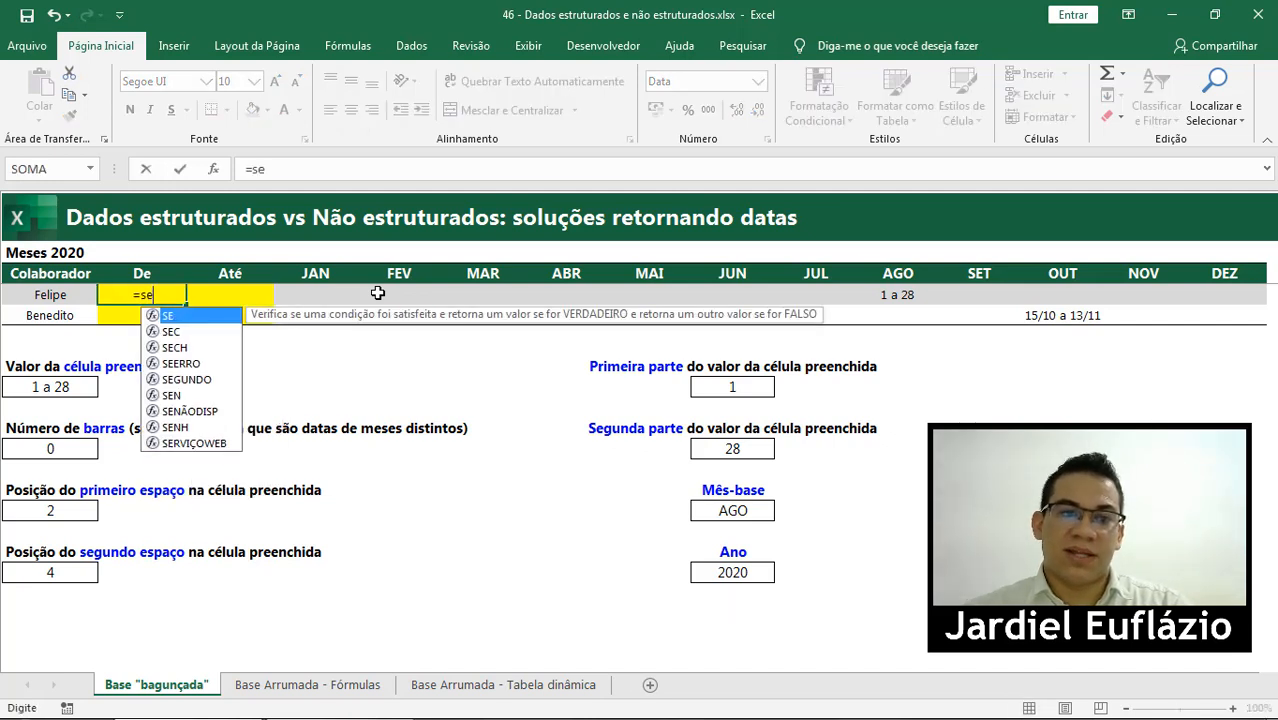
left_click(66, 449)
type("=0")
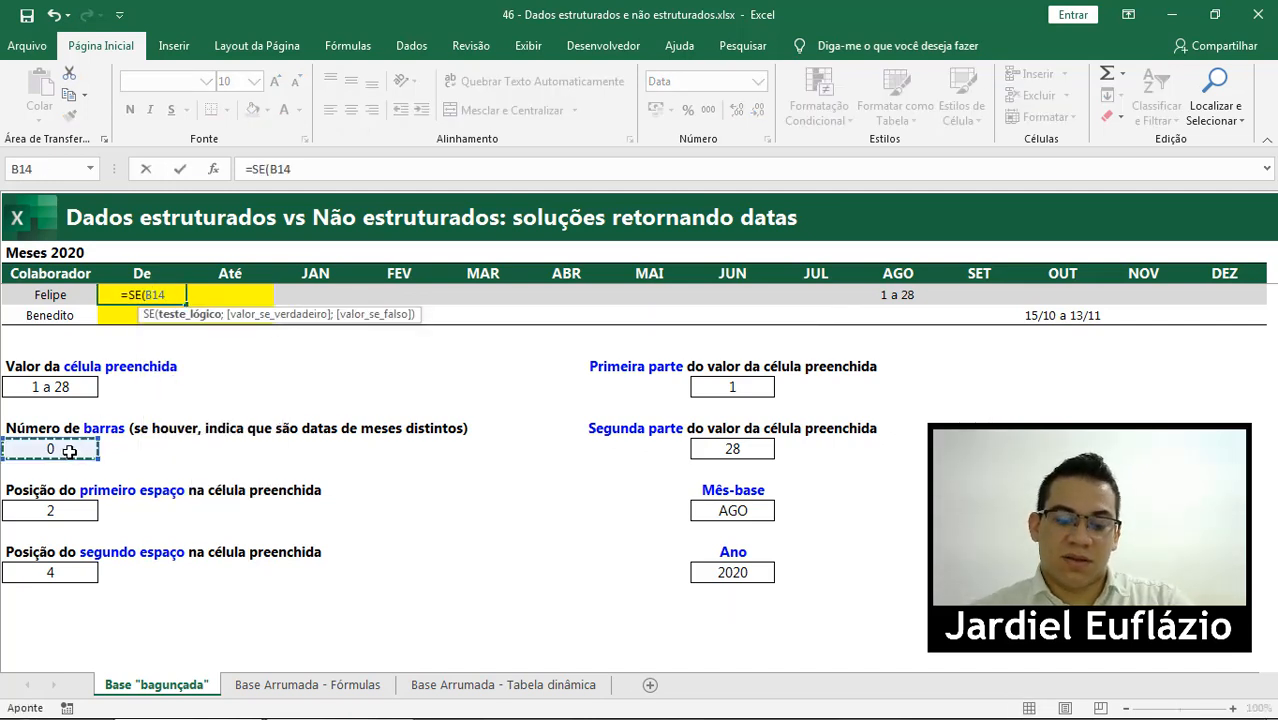
type(";")
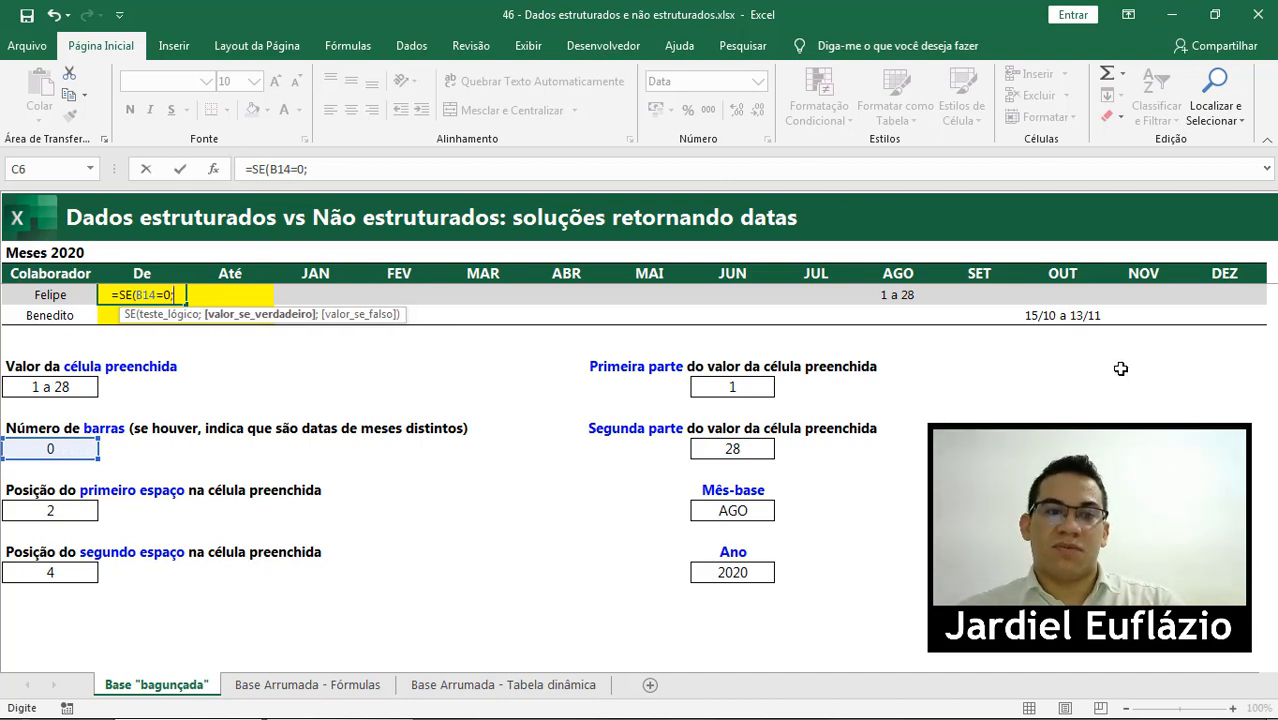
type("da")
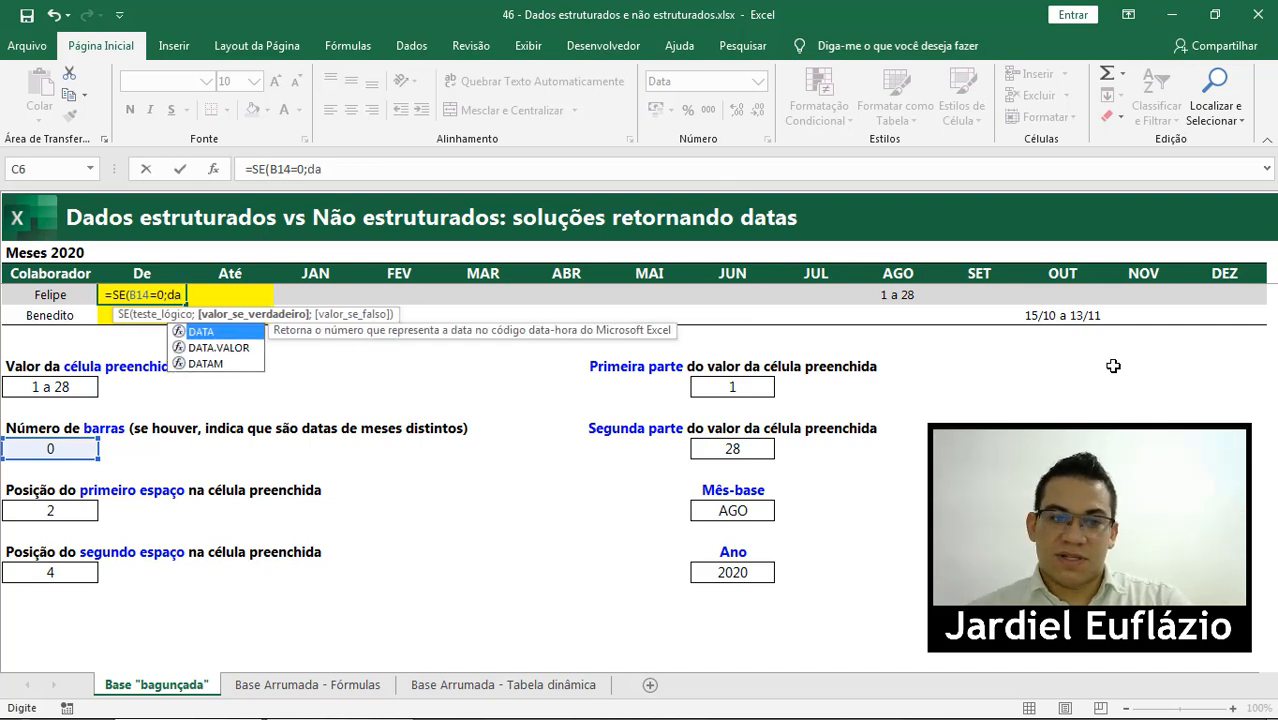
key("Down")
key("Tab")
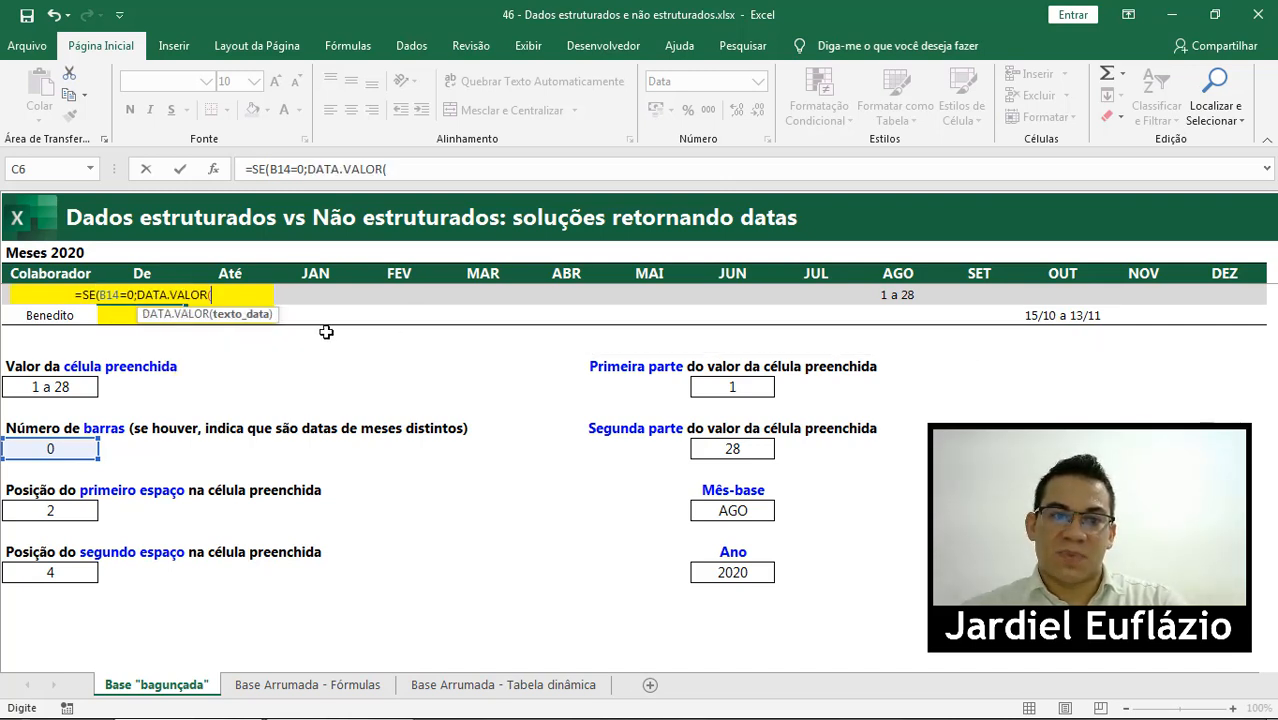
left_click(733, 387)
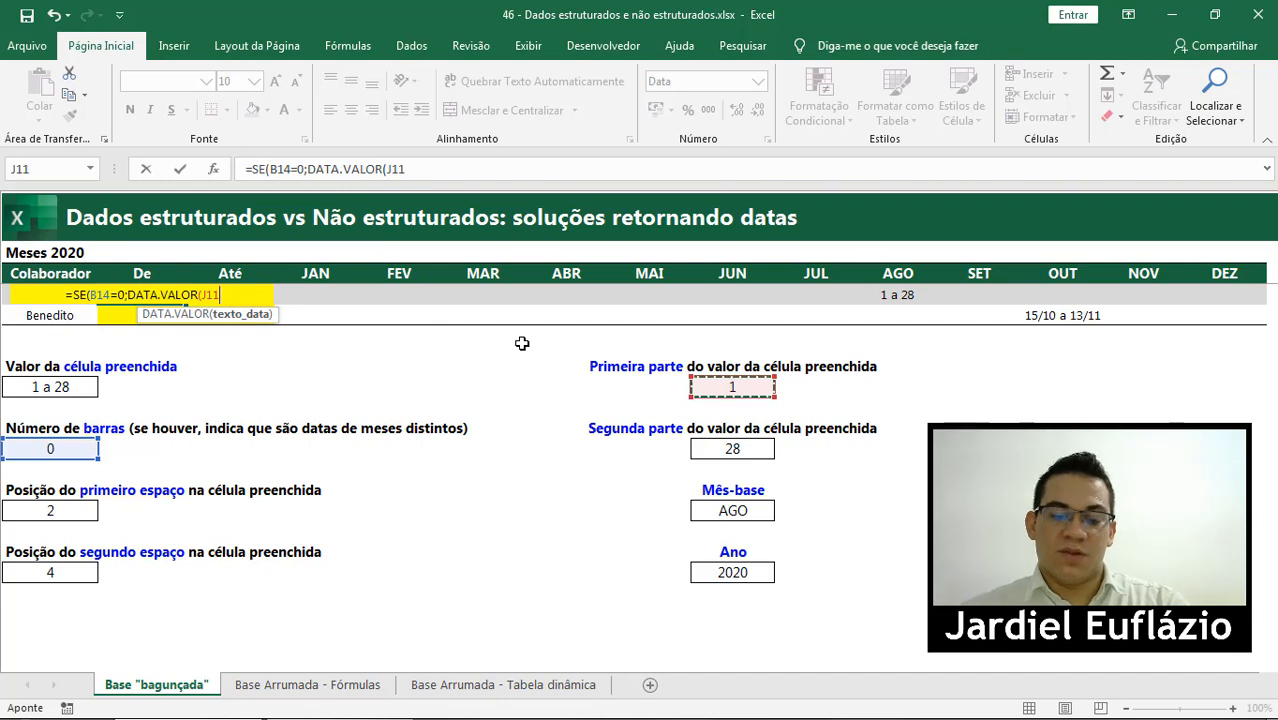
type("&")
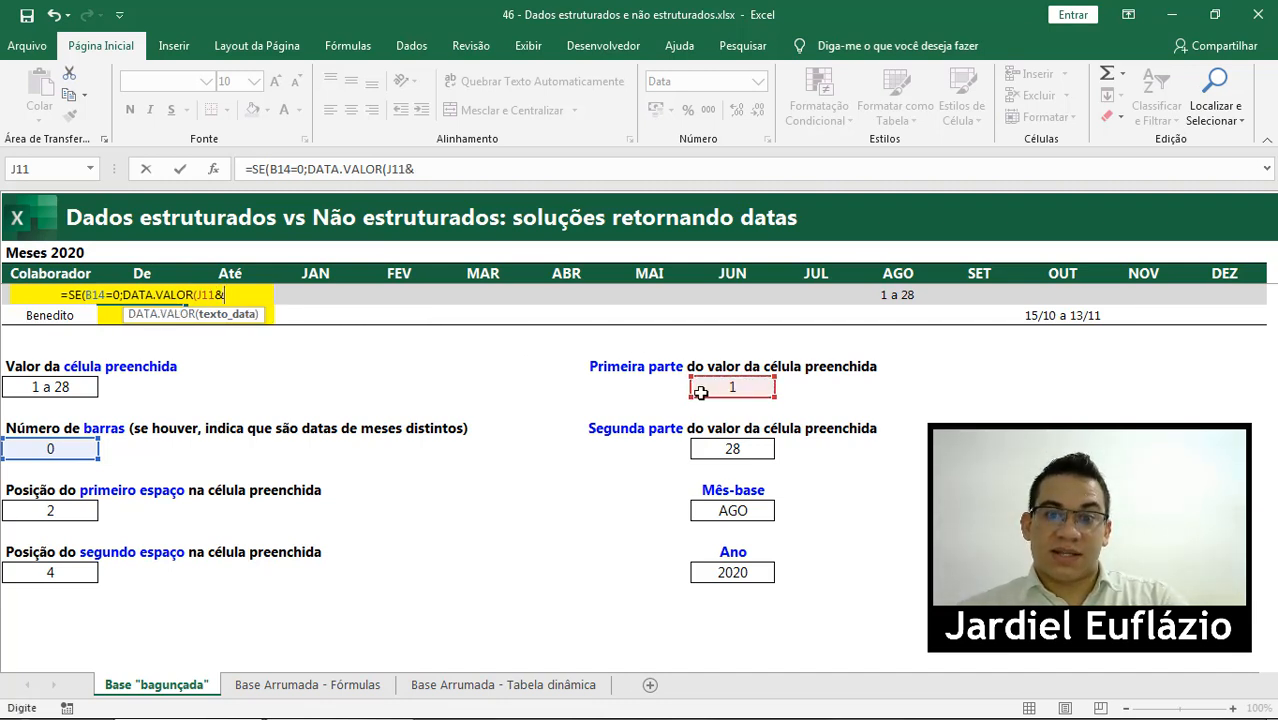
- Complete the value-if-true argument of C6's SE formula as DATA.VALOR(J11&J17&J20), joining first part, base month and year
left_click(742, 510)
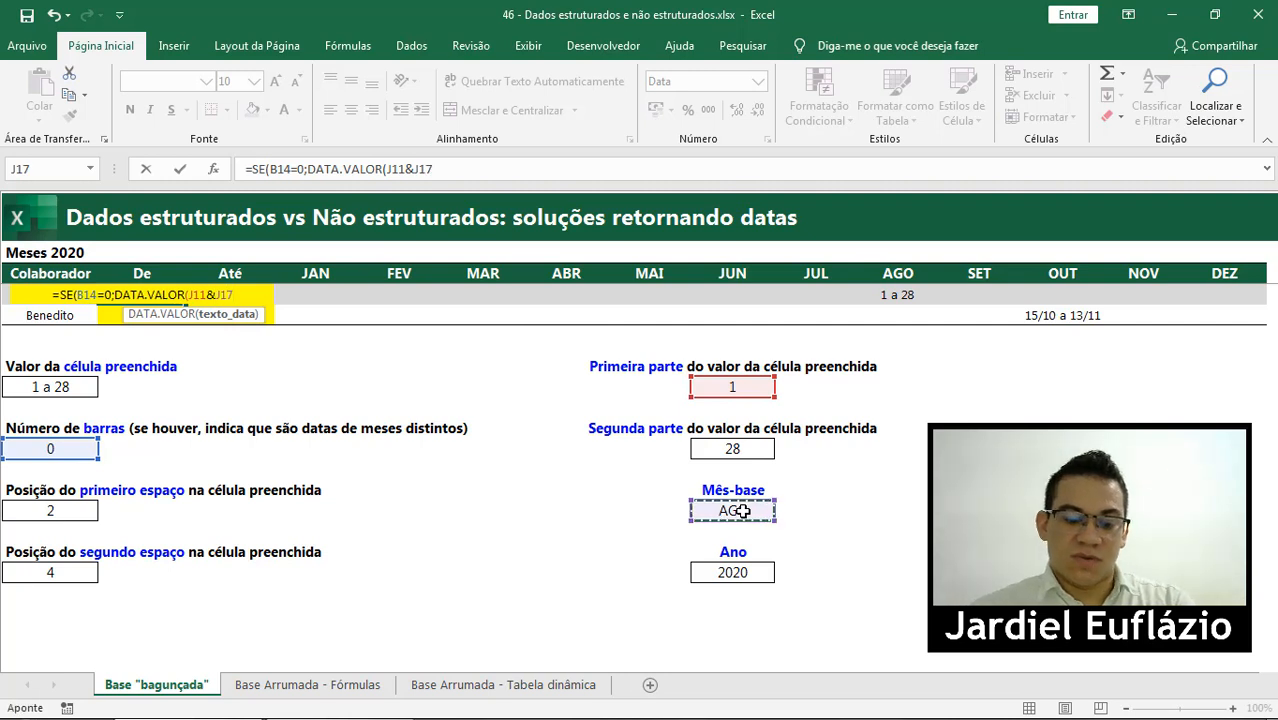
type("&")
left_click(736, 568)
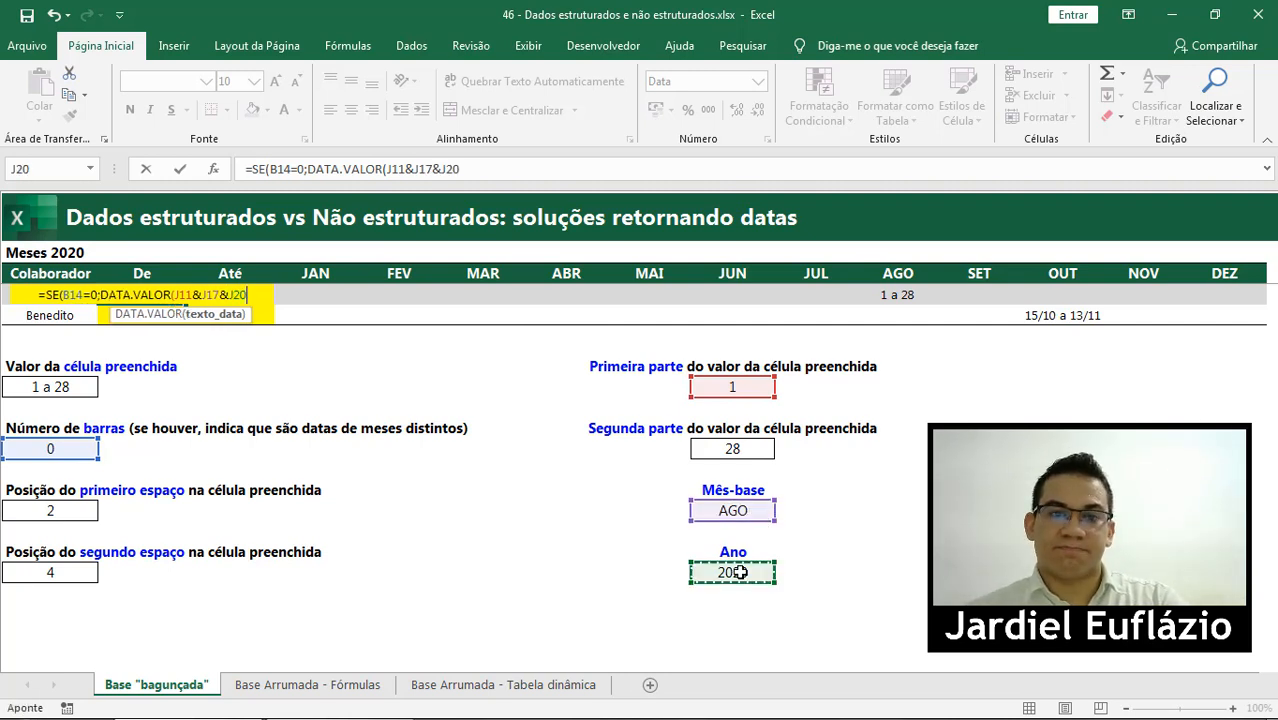
type(")")
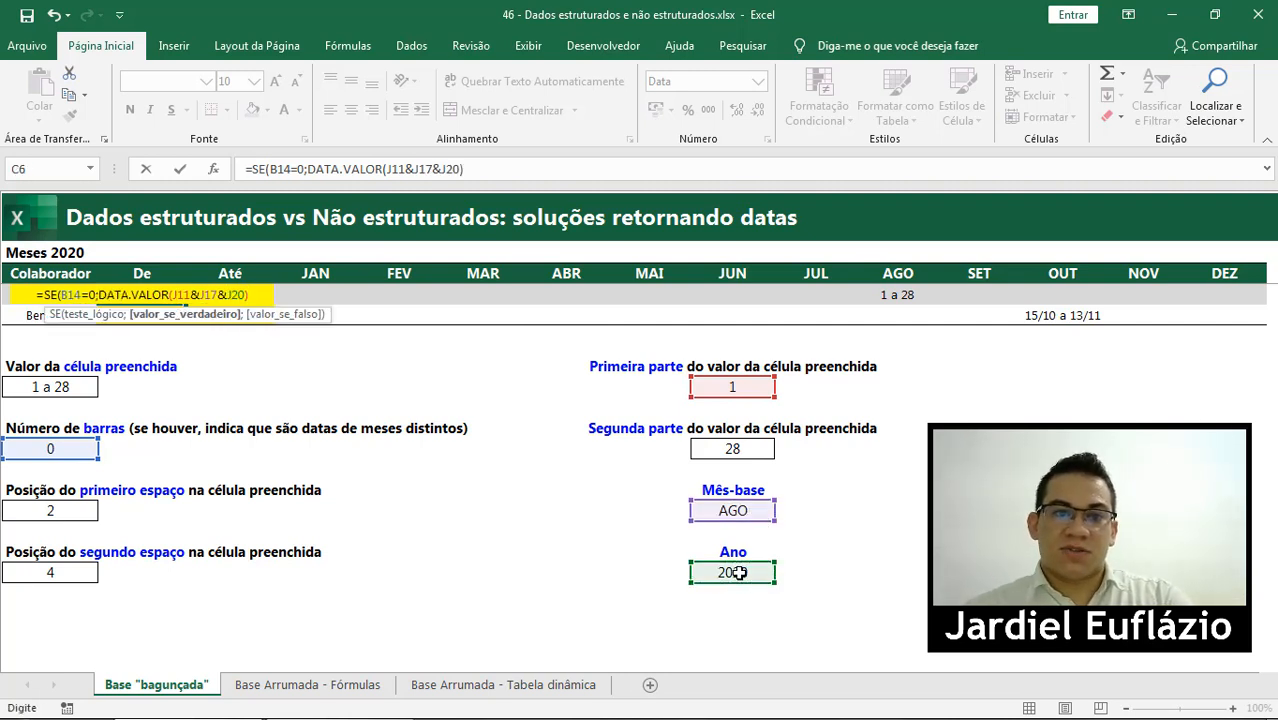
type(";")
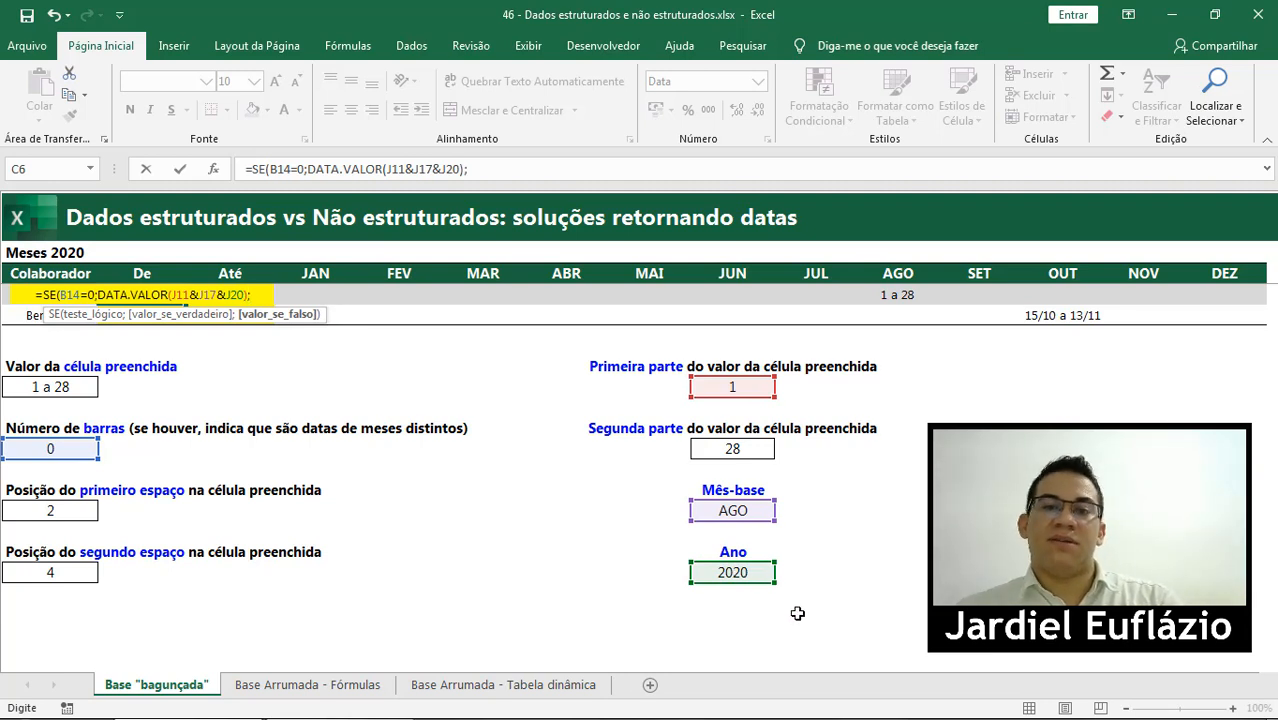
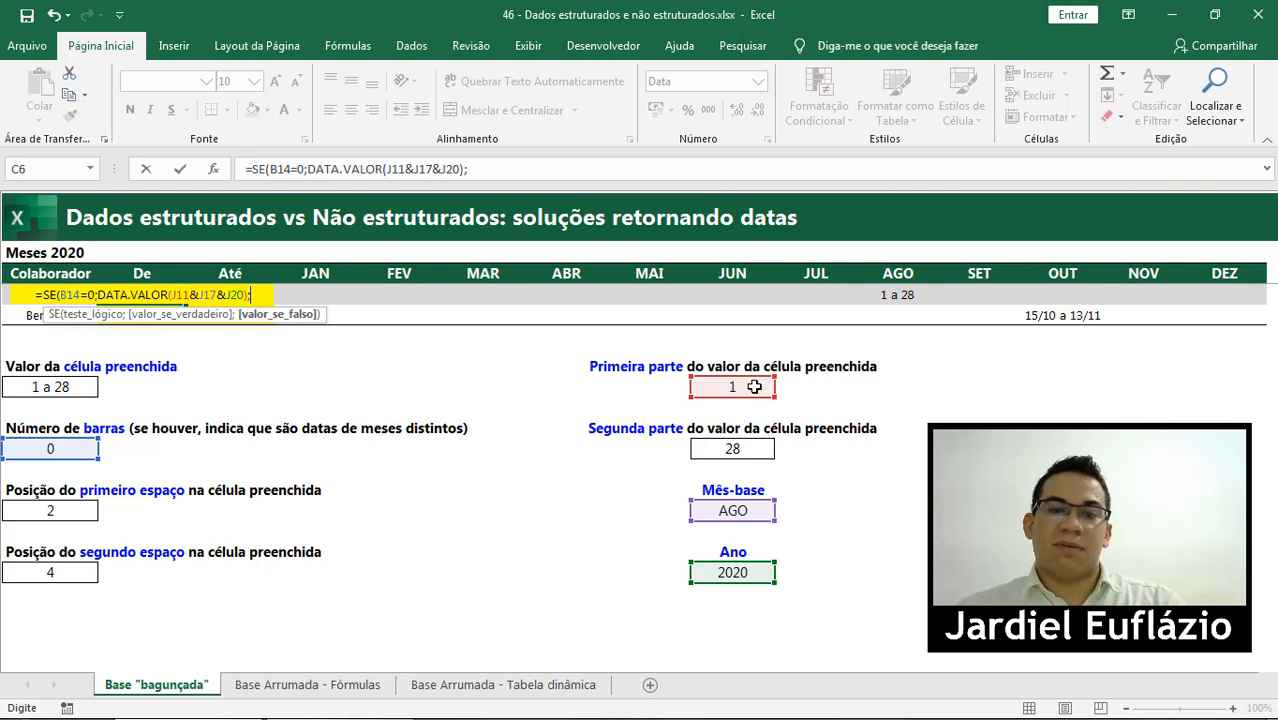
- Add DATA.VALOR(J11&"/"&J20) as the value-if-false argument of C6's formula and enter it
type("data")
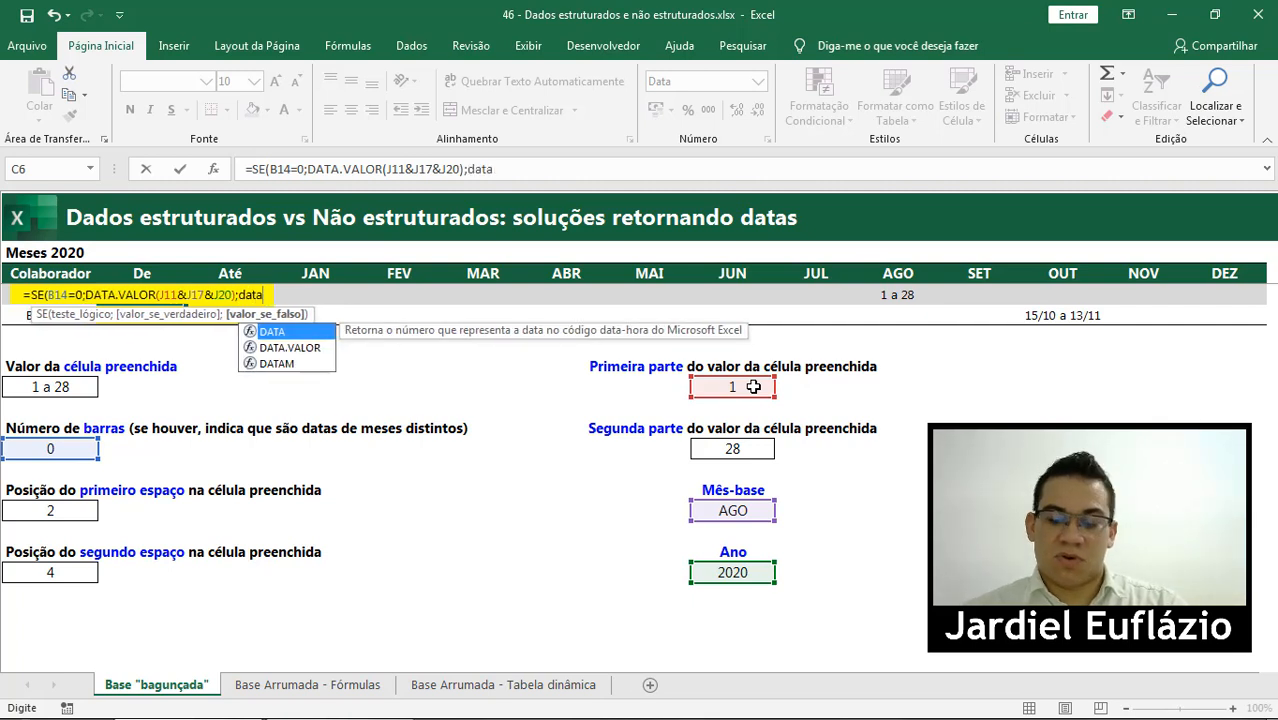
key("Down")
key("Tab")
left_click(729, 388)
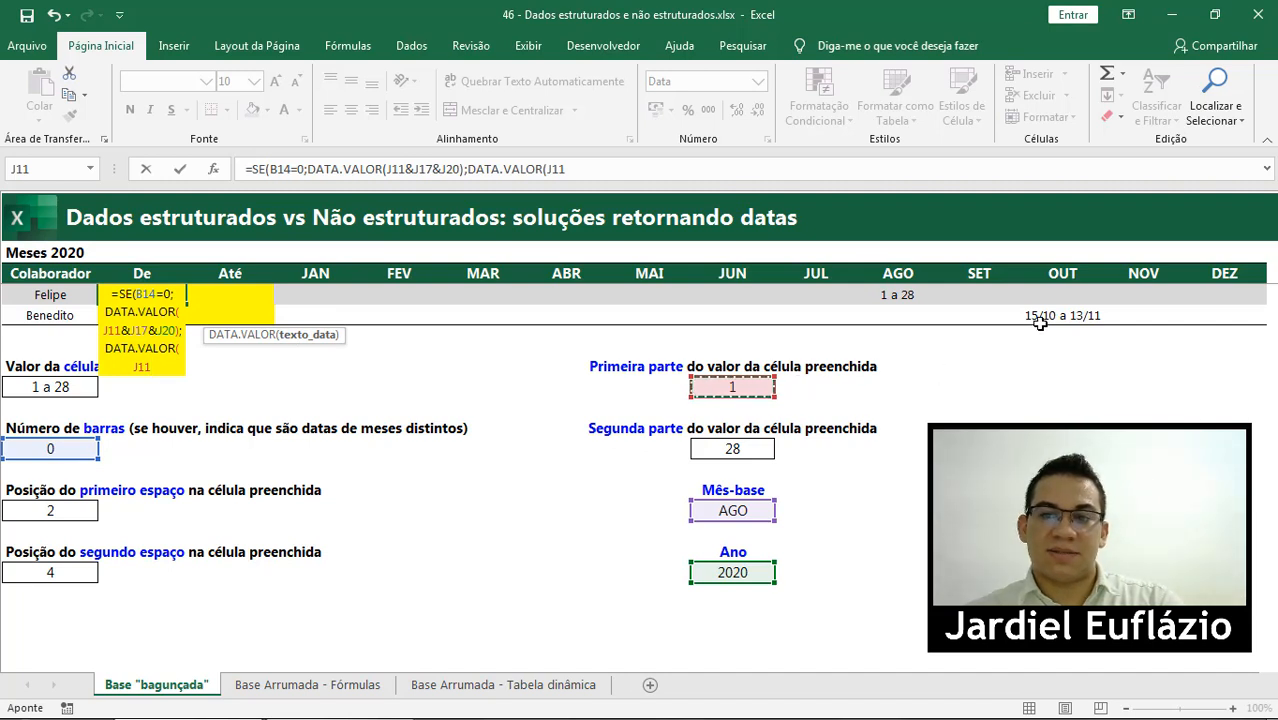
type("&")
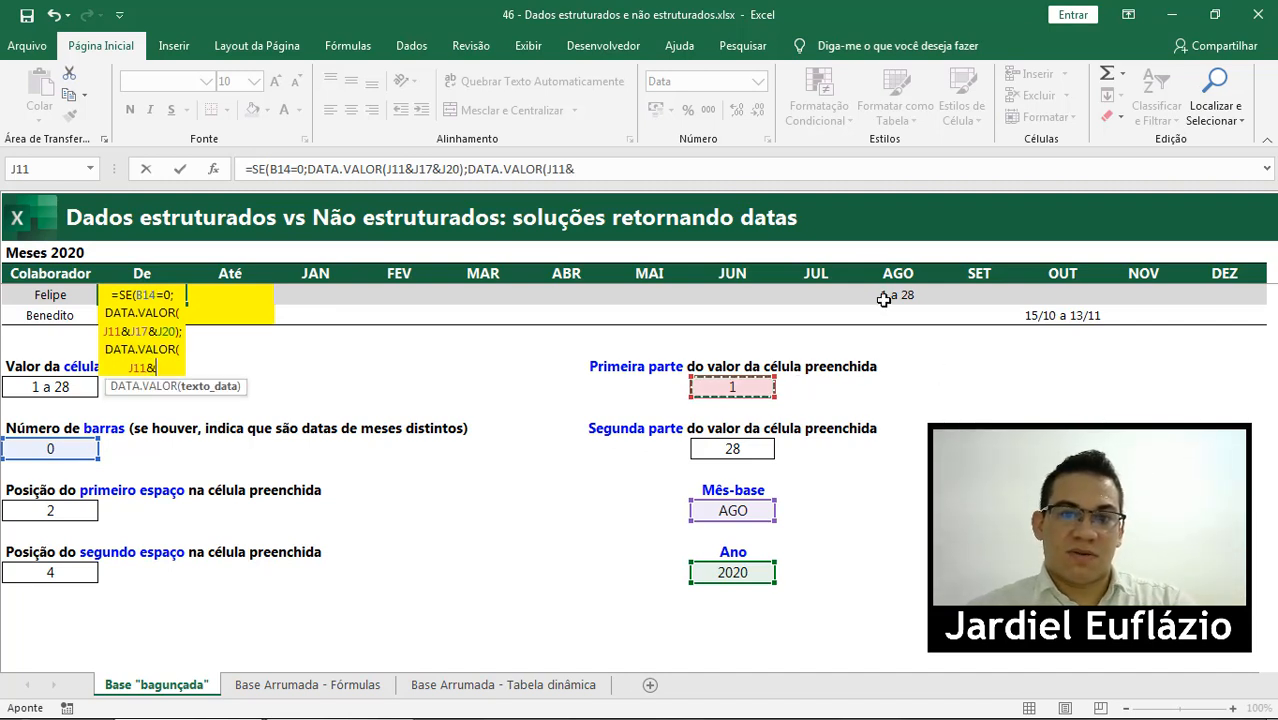
type("\"/\"")
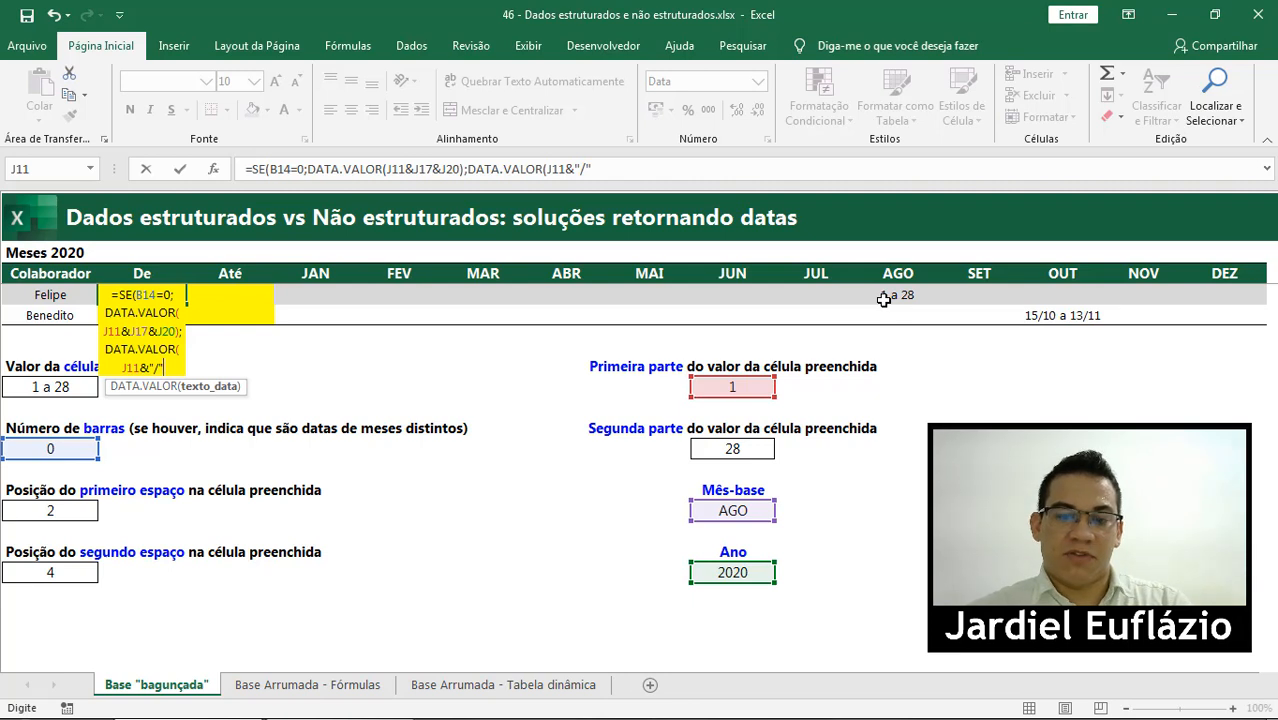
type("&")
left_click(750, 574)
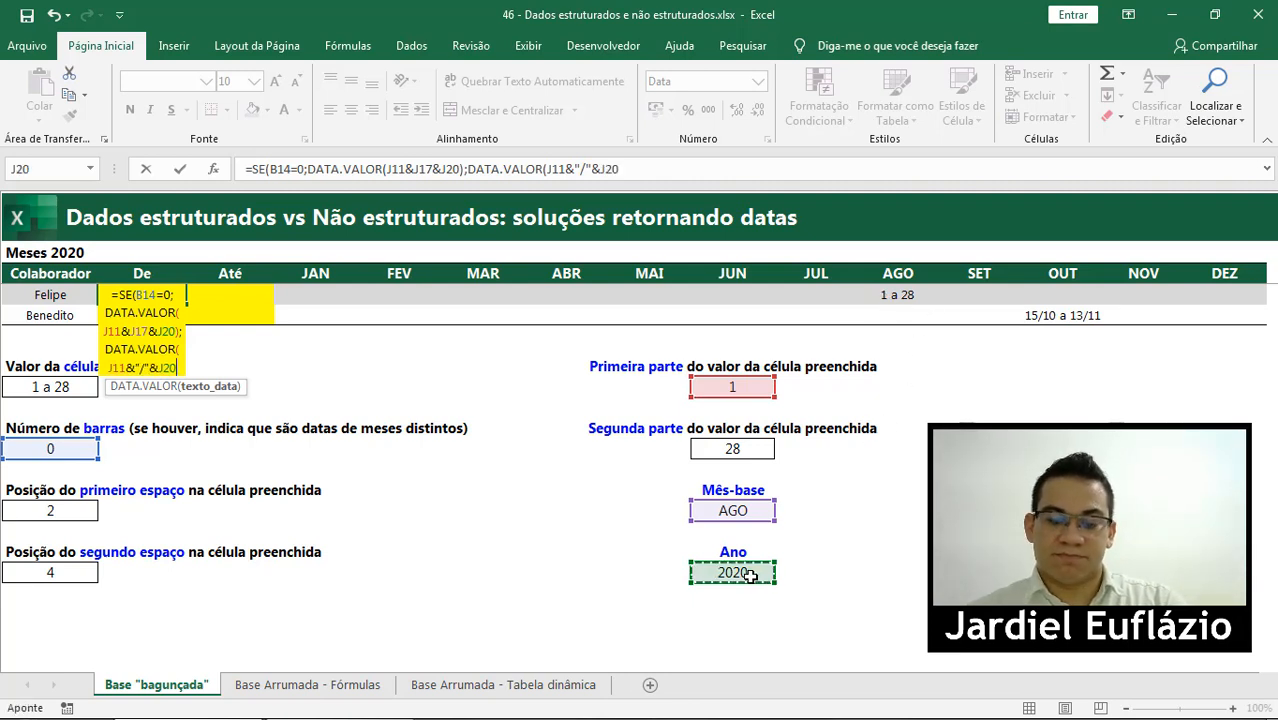
type(")")
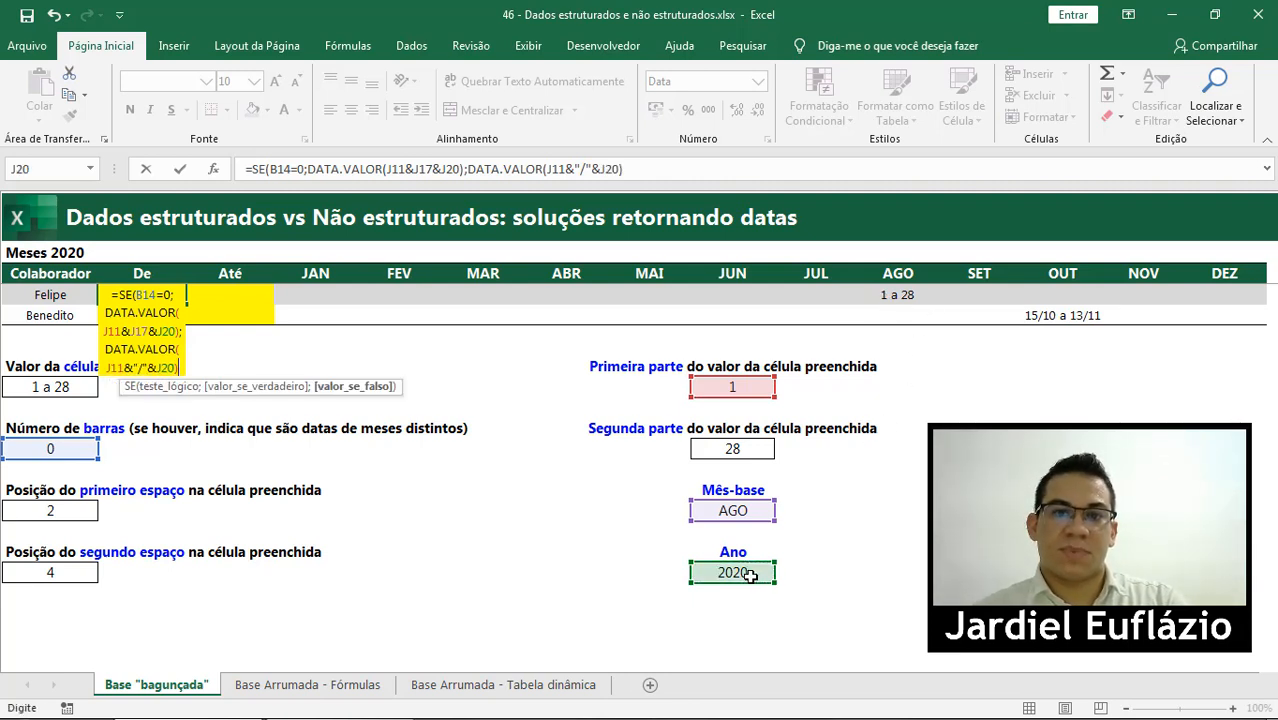
key("Return")
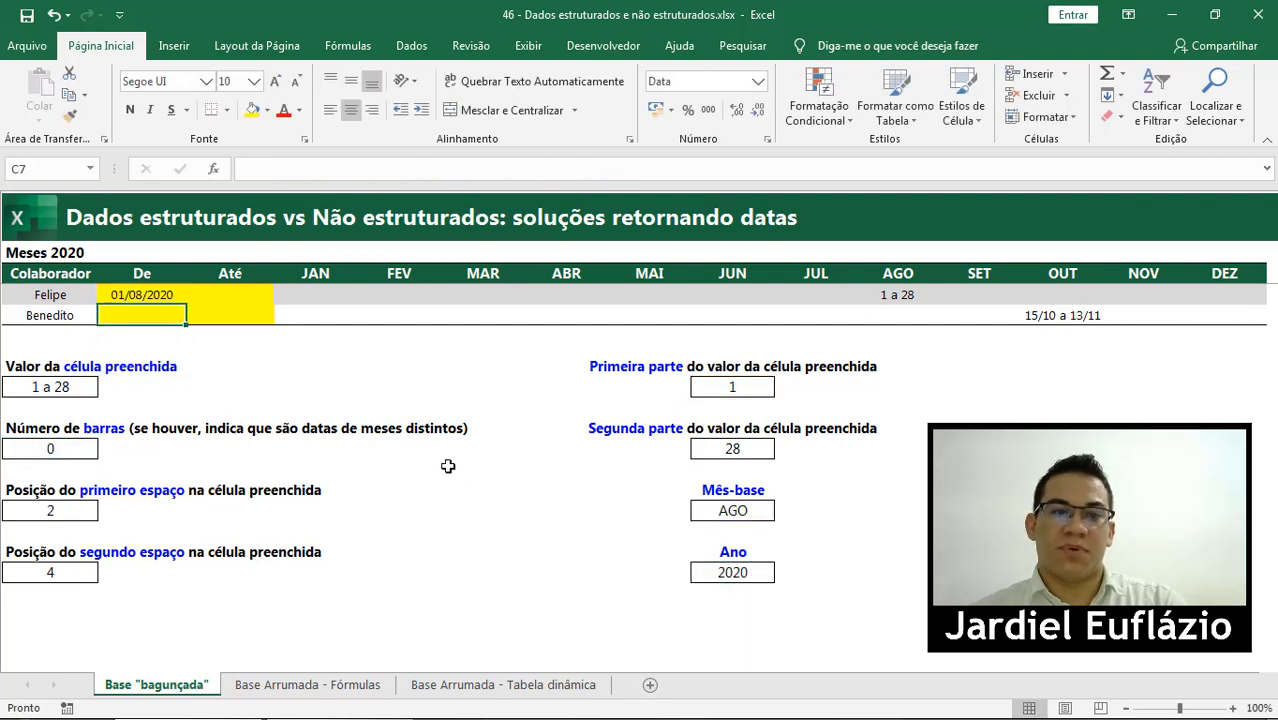
left_click(163, 298)
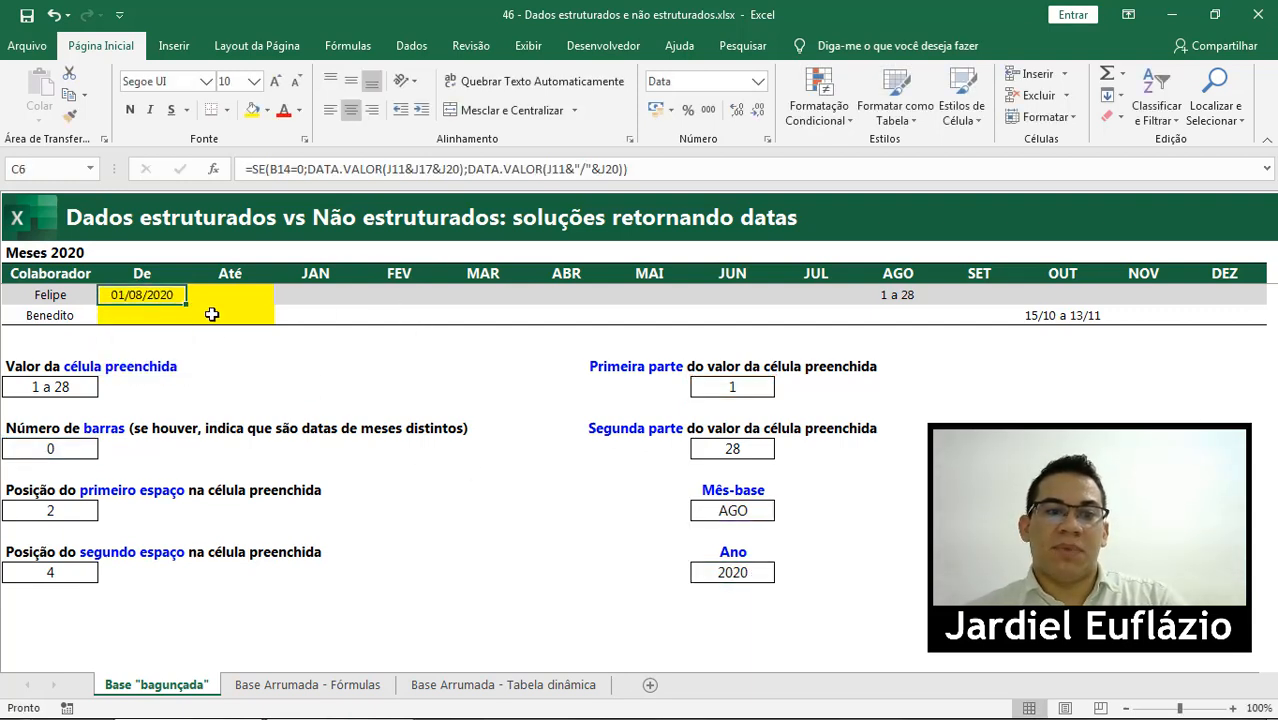
key("ctrl+c")
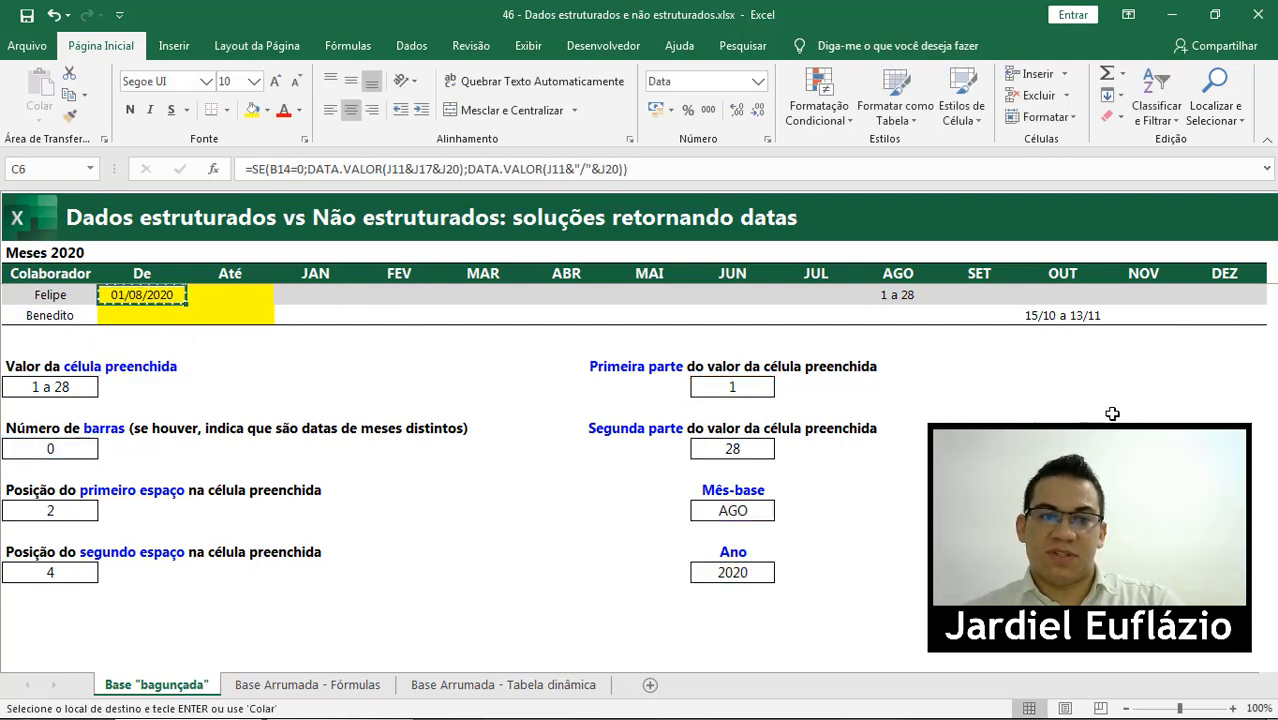
key("Escape")
- Test the formulas by pasting the October period from N7 as values into L6, and undo the paste
left_click(1058, 318)
key("ctrl+c")
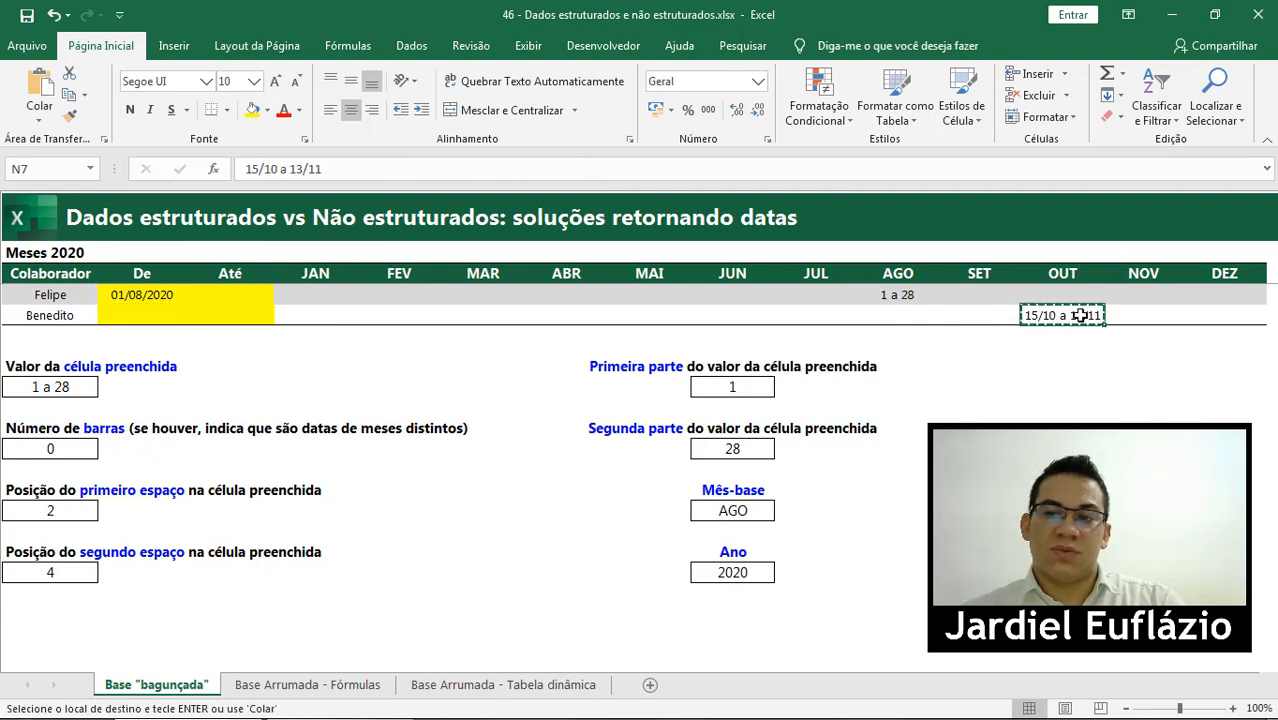
right_click(906, 298)
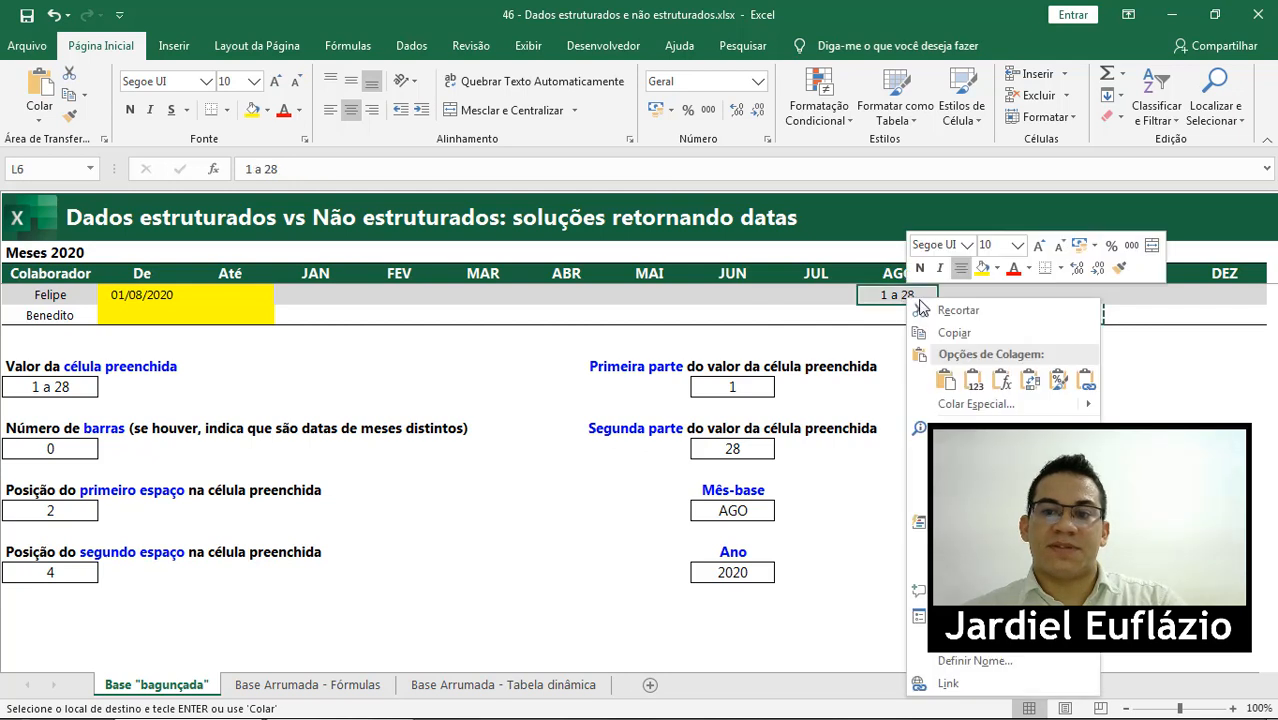
left_click(968, 371)
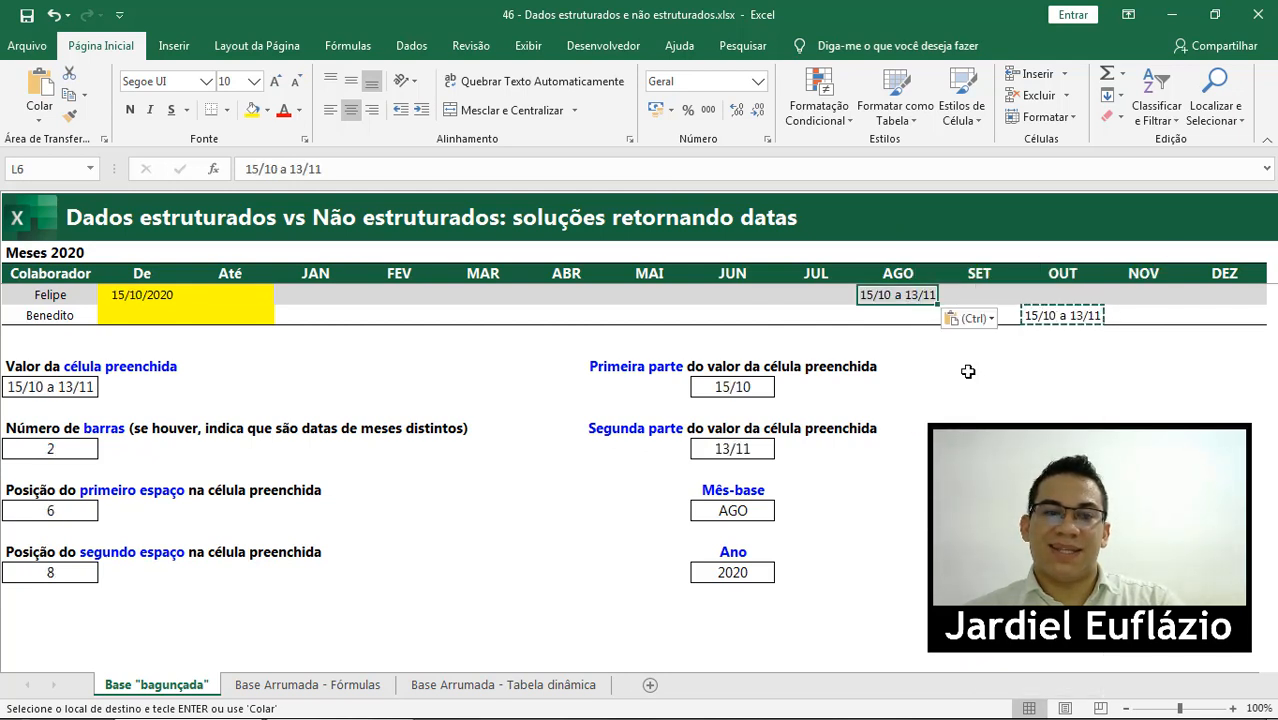
key("ctrl+z")
key("Escape")
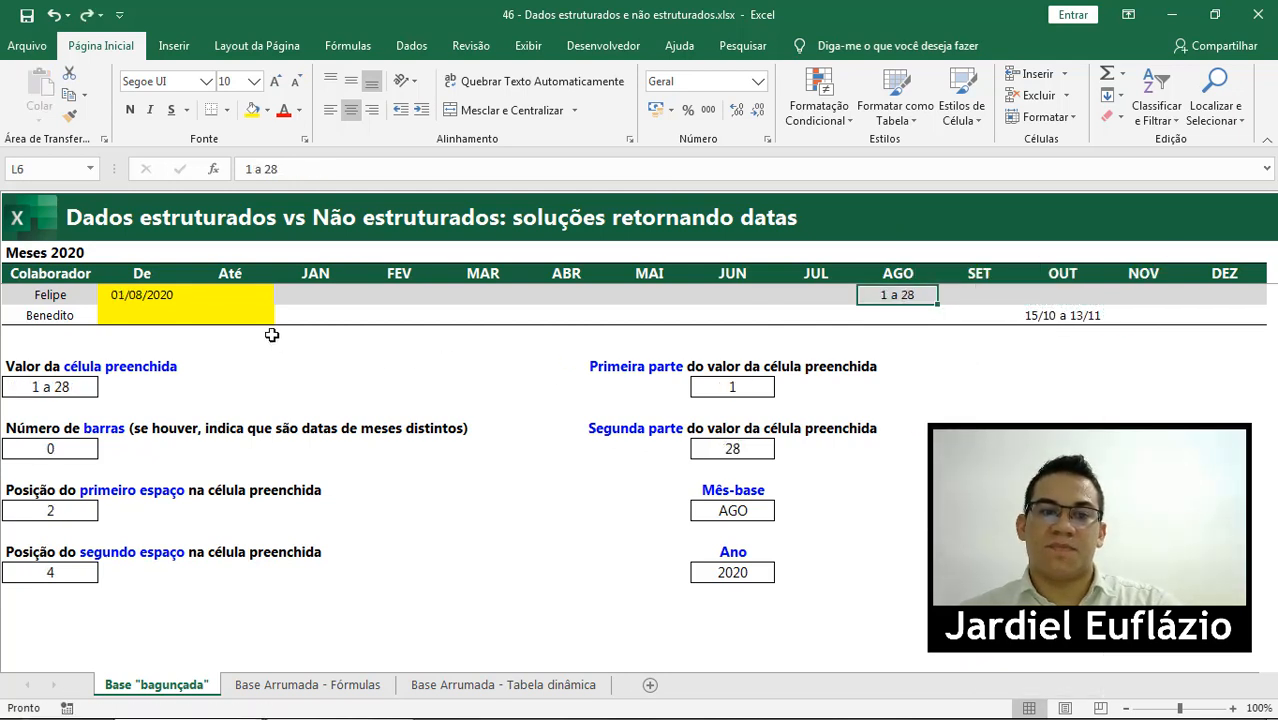
- Start an SE formula in the first "Até" cell, D6, with the logical test B14=0
left_click(234, 292)
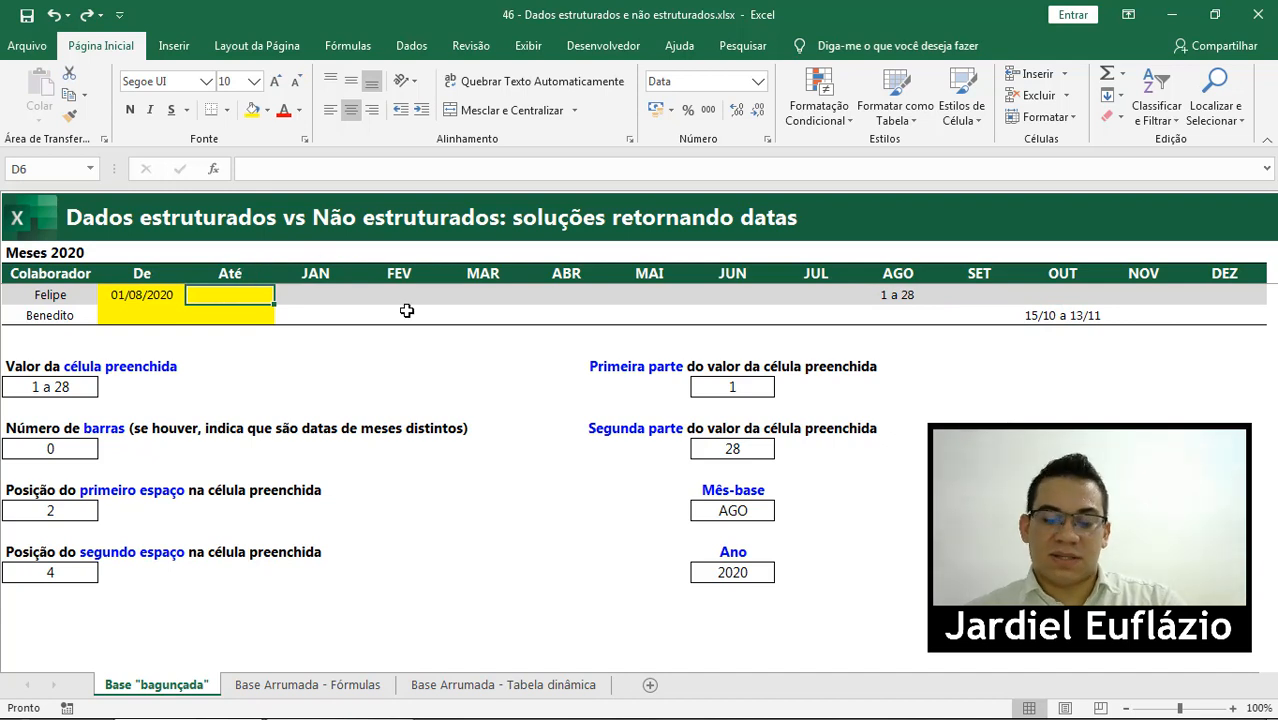
type("=se")
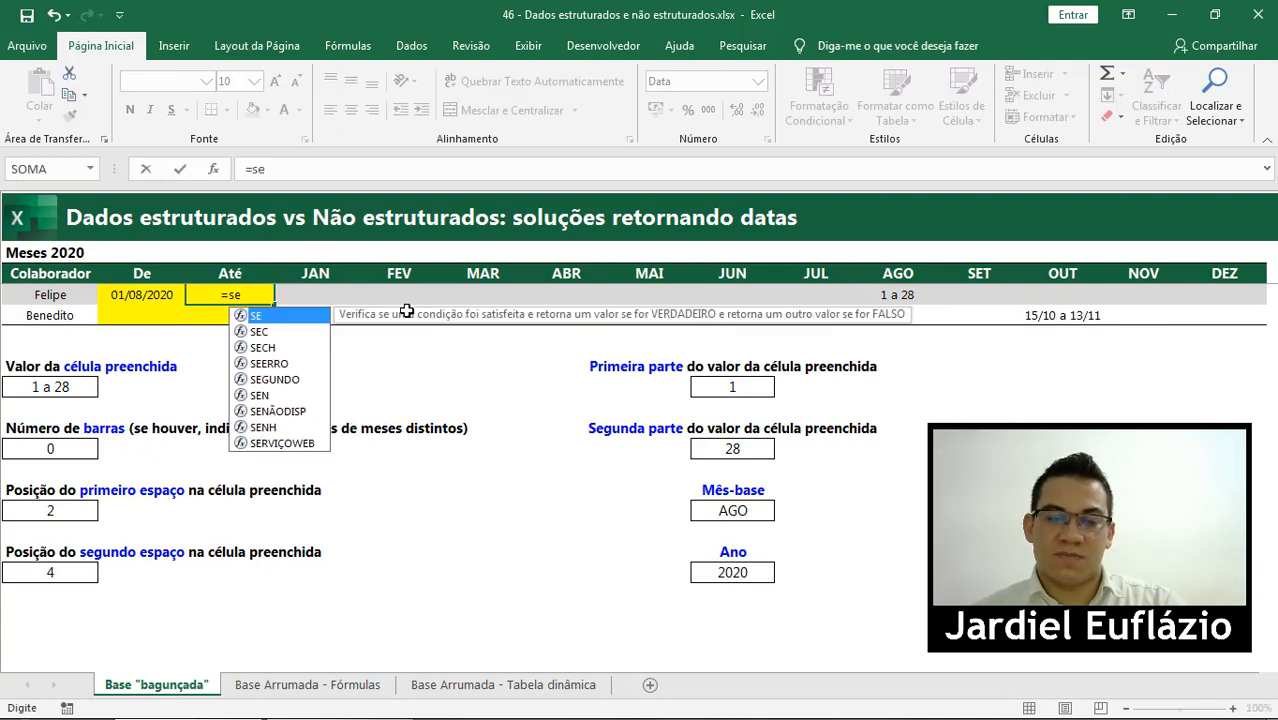
key("Tab")
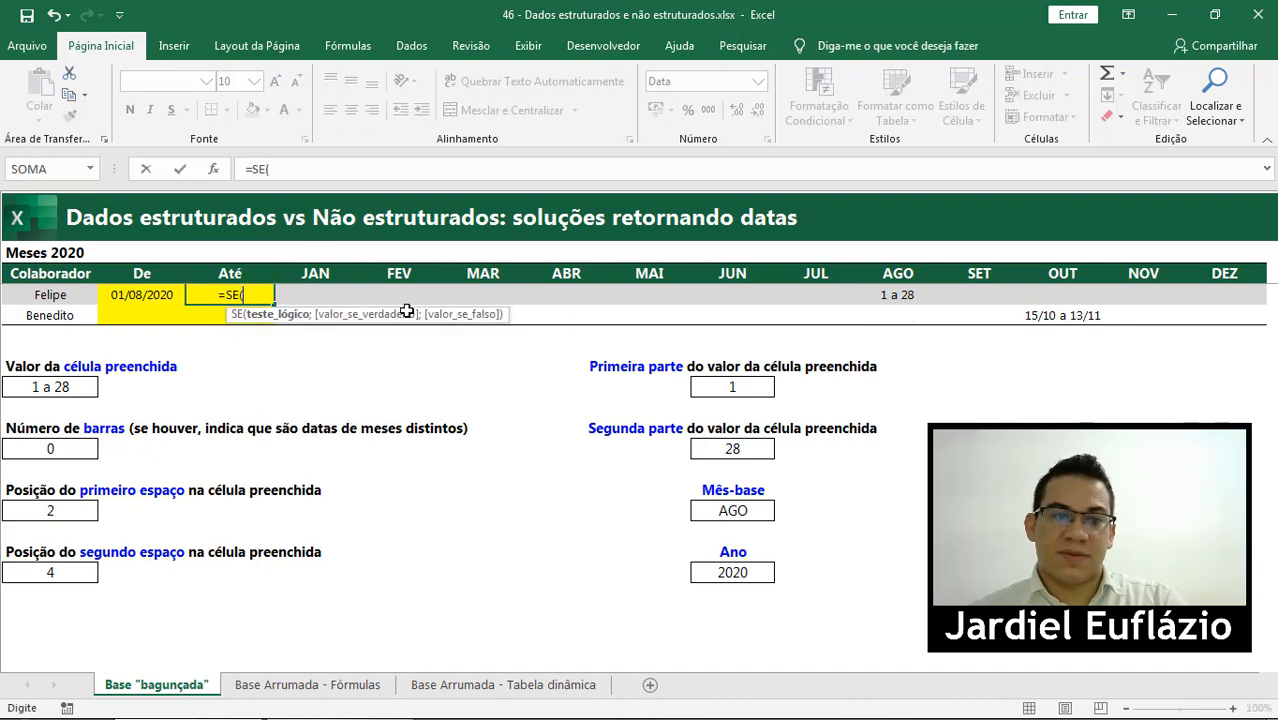
left_click(57, 447)
type("=")
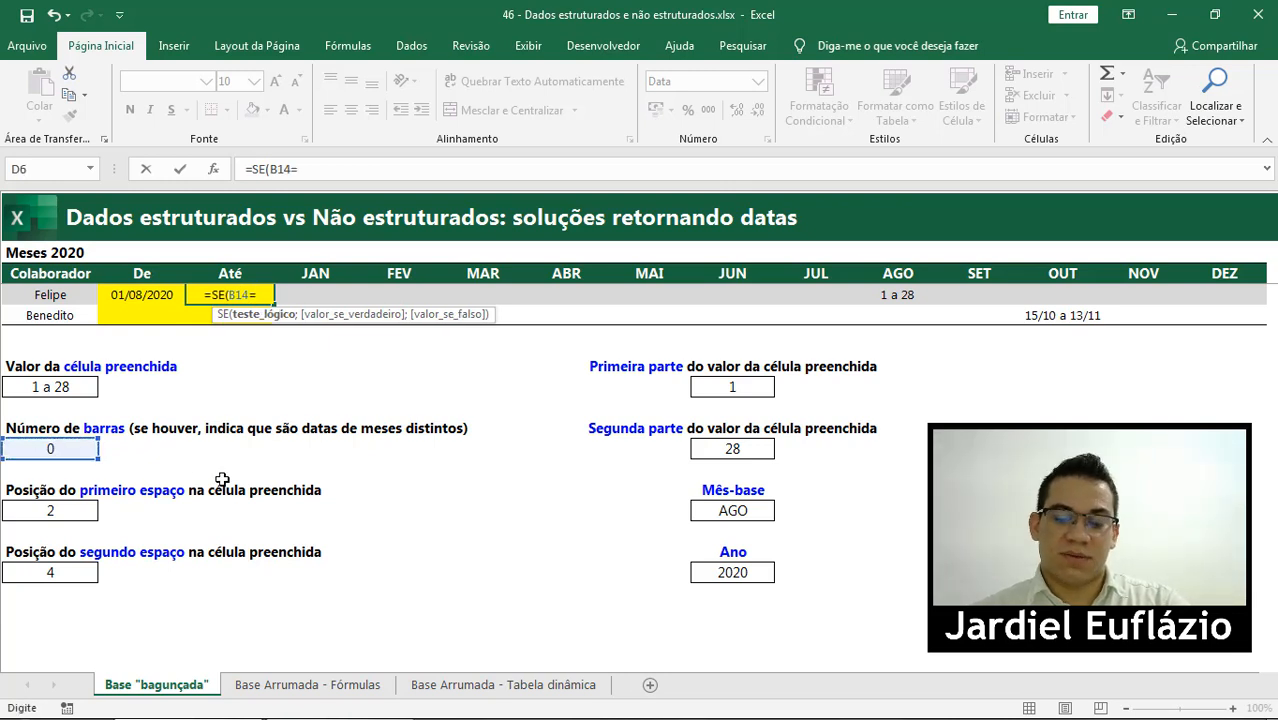
type("0;")
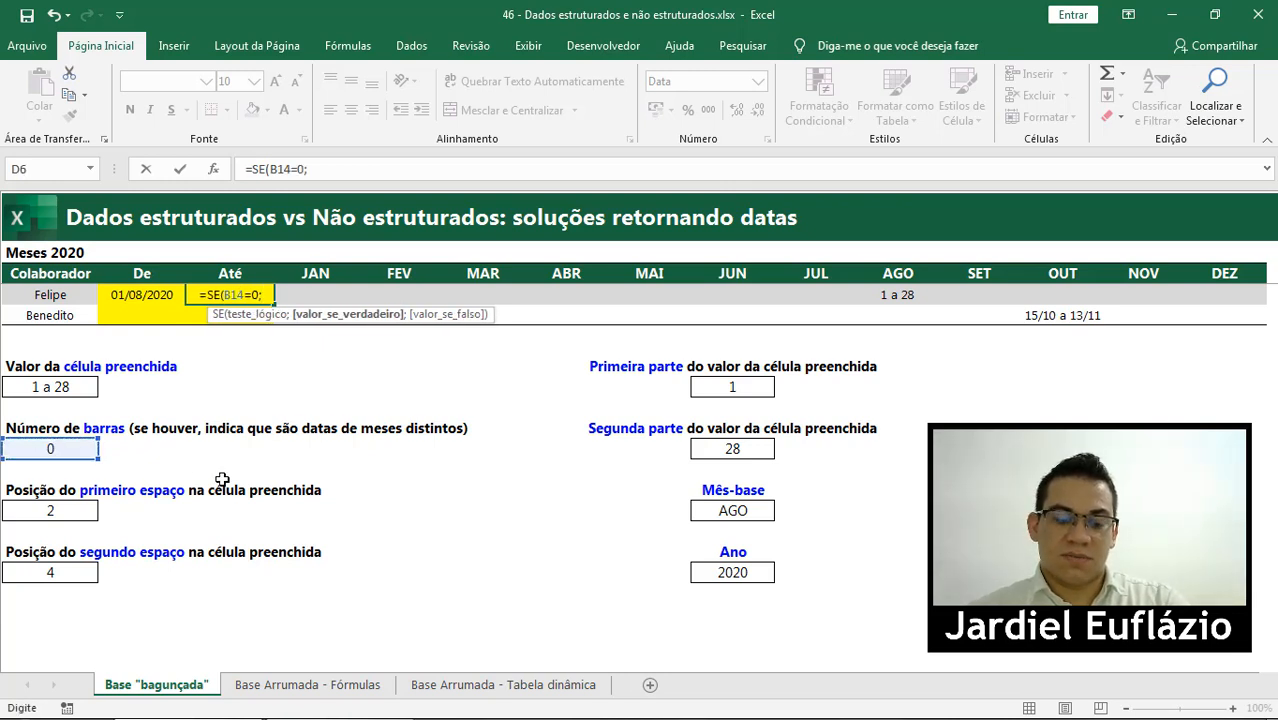
- Use DATA.VALOR(J14&J17&J20) as the value-if-true argument of D6's SE formula, joining second part, base month and year
type("data")
key("Down")
key("Tab")
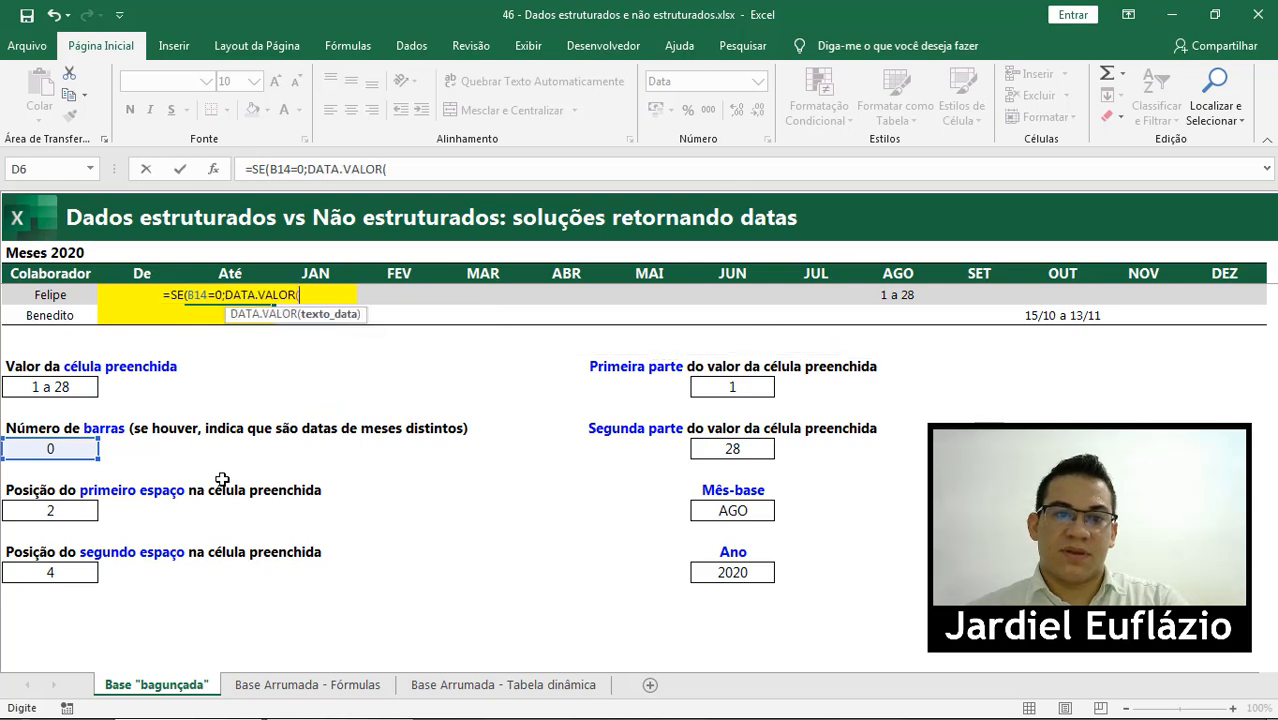
left_click(749, 449)
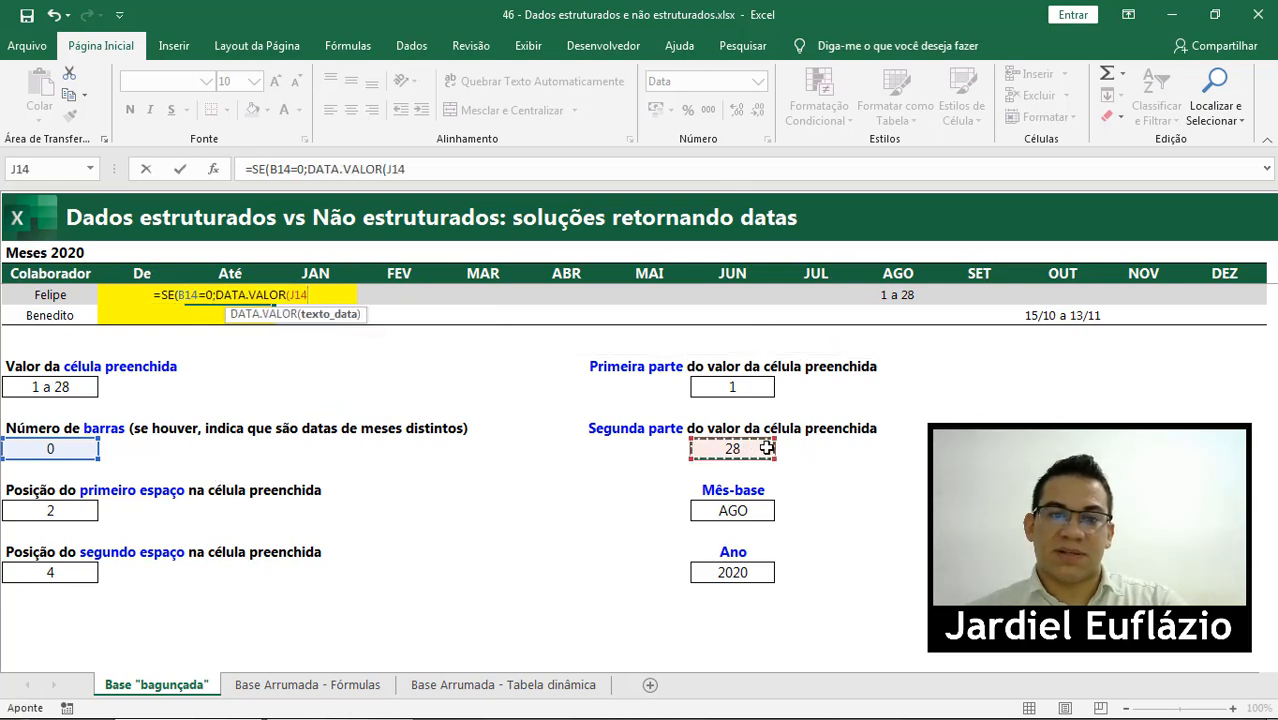
type("&")
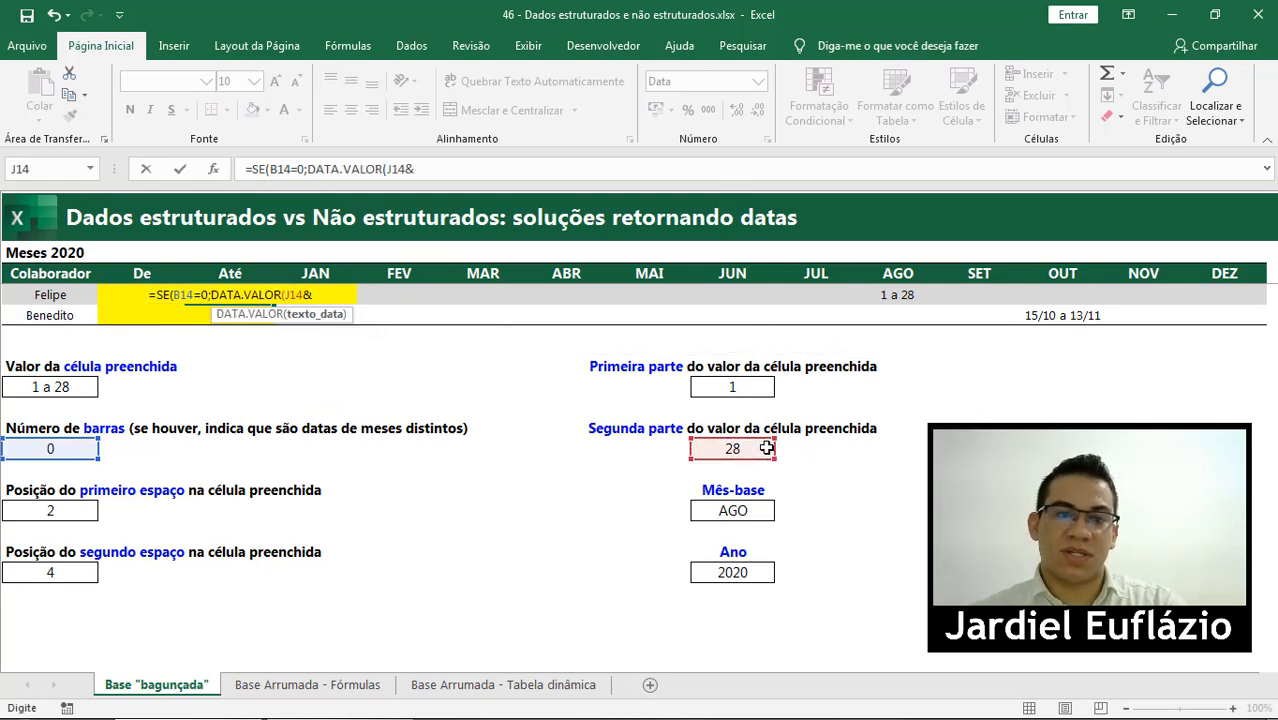
left_click(748, 510)
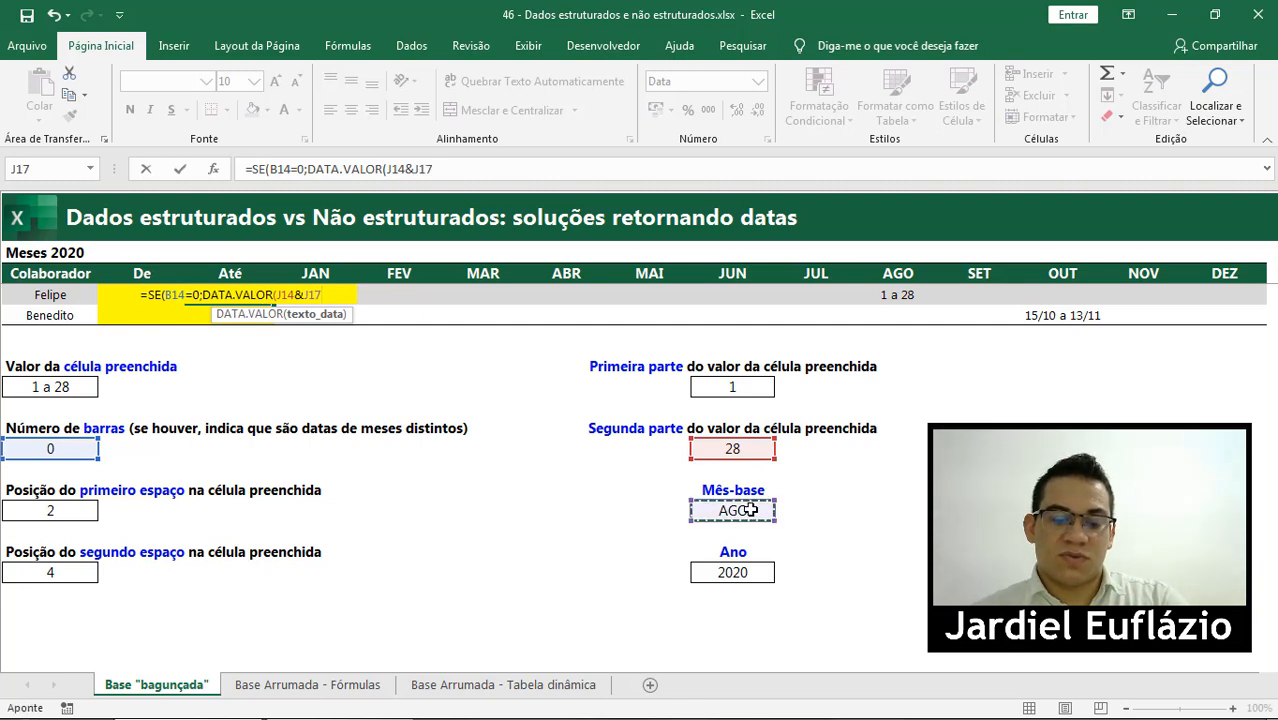
type("&")
left_click(733, 573)
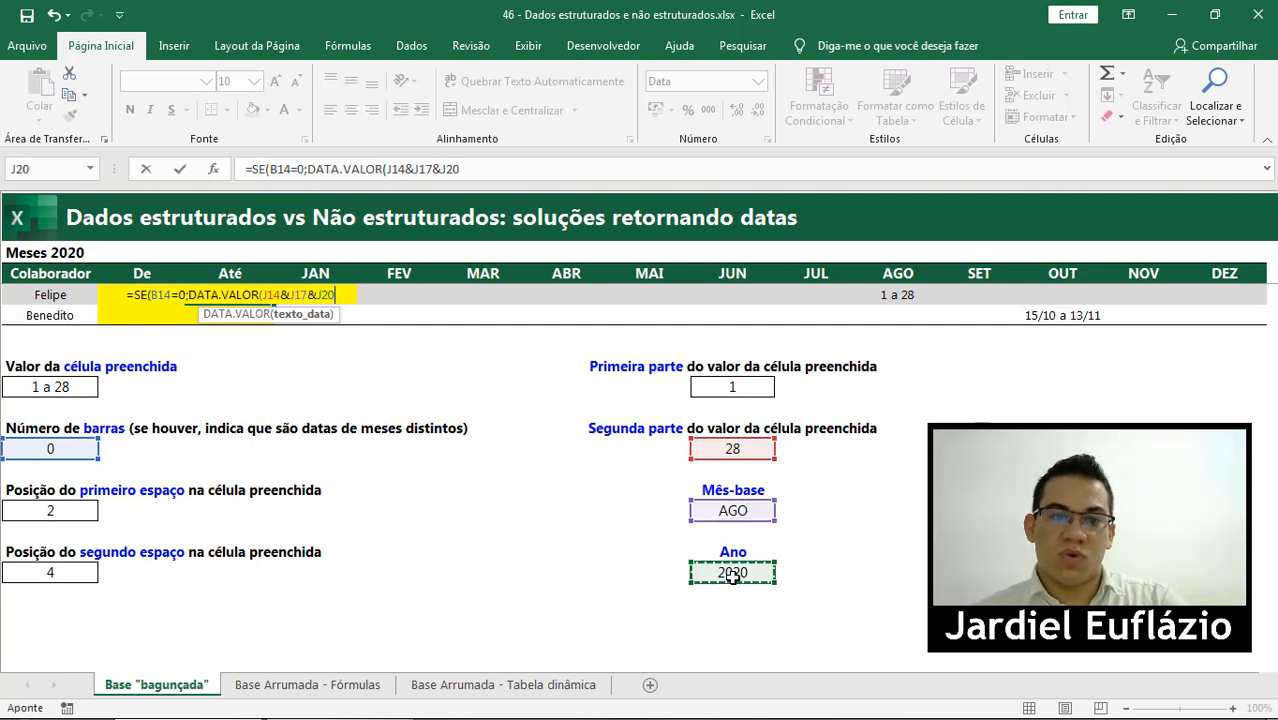
type(")")
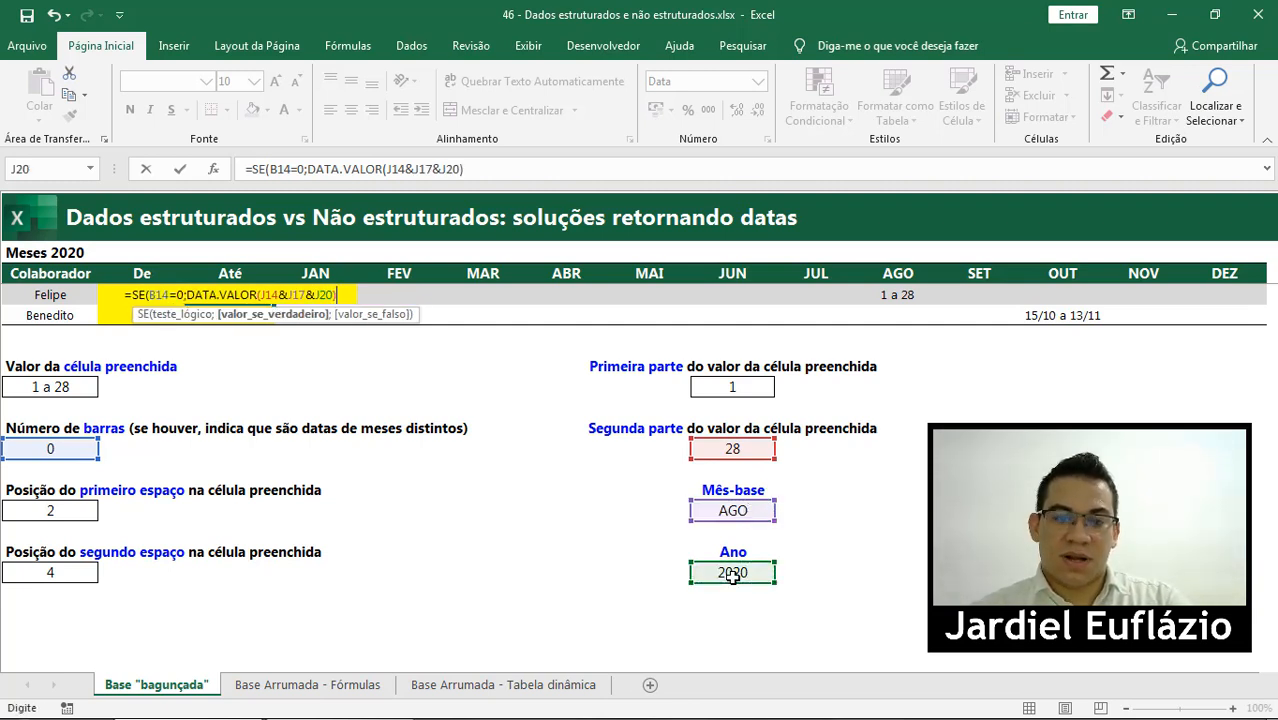
type(";")
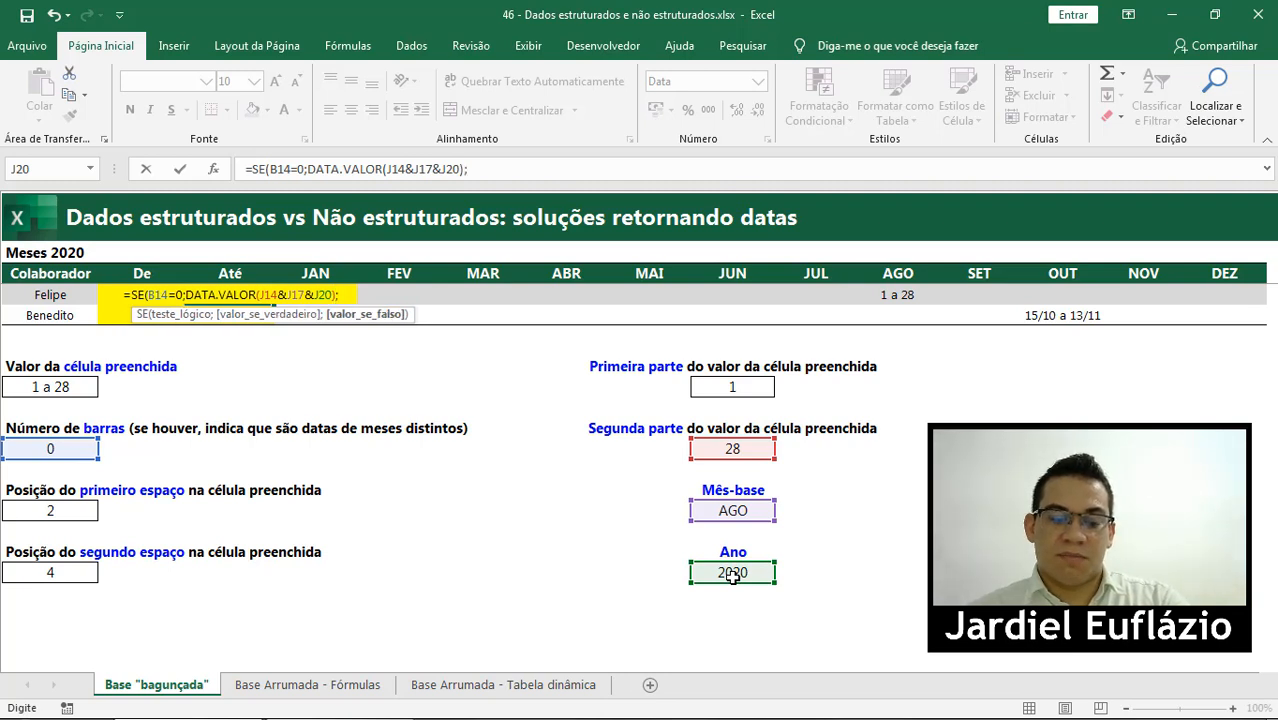
- Add DATA.VALOR(J14&"/"&J20) as the value-if-false argument of D6's formula and enter it
type("data")
key("Down")
key("Tab")
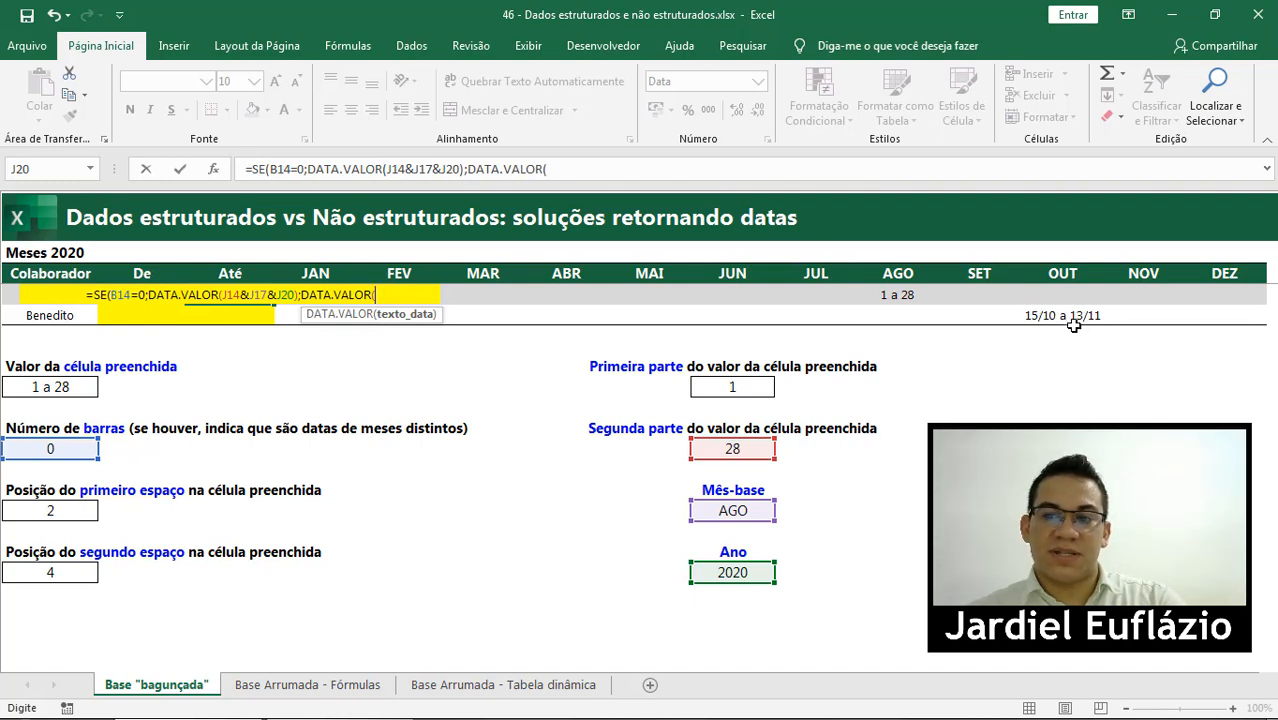
left_click(745, 450)
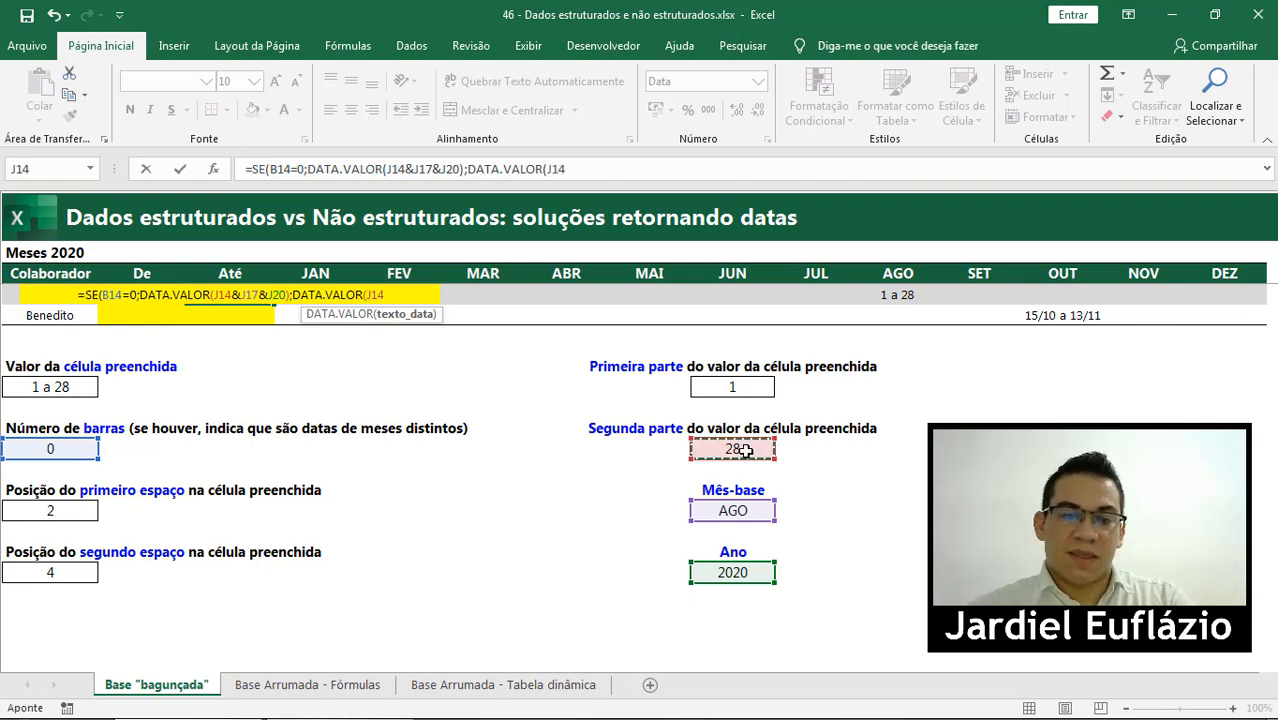
type("&\"/\"")
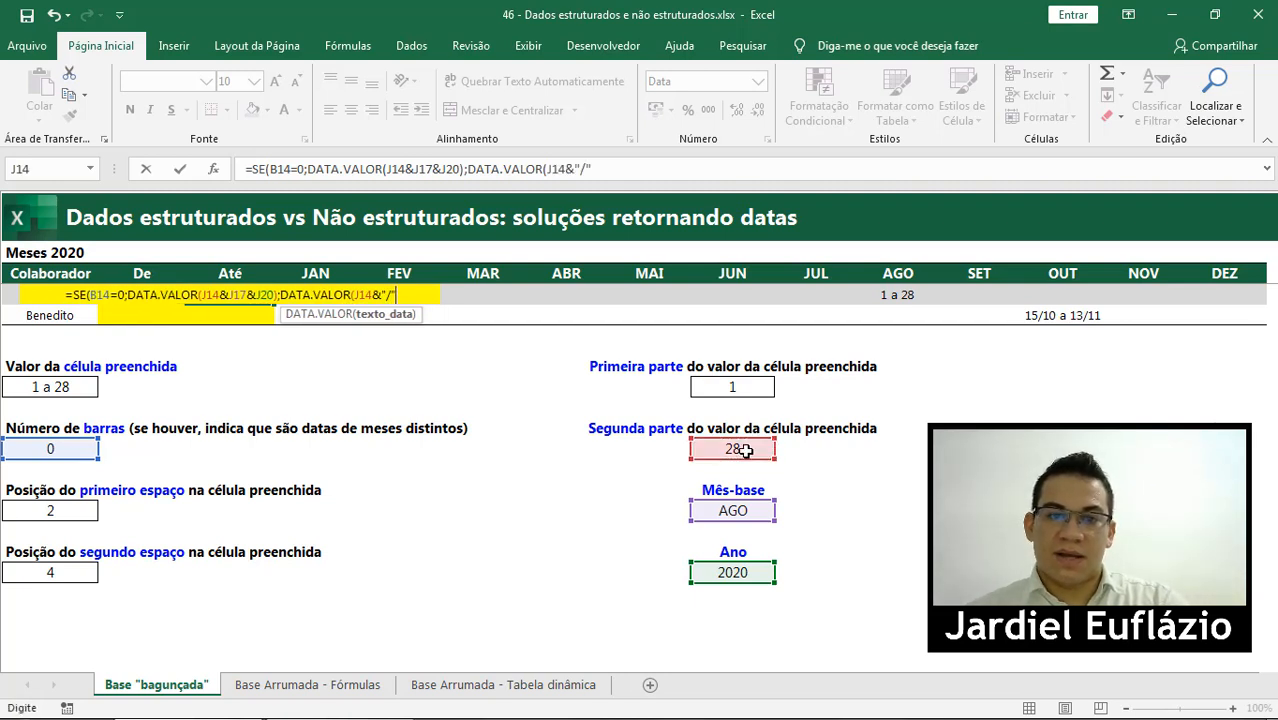
type("&")
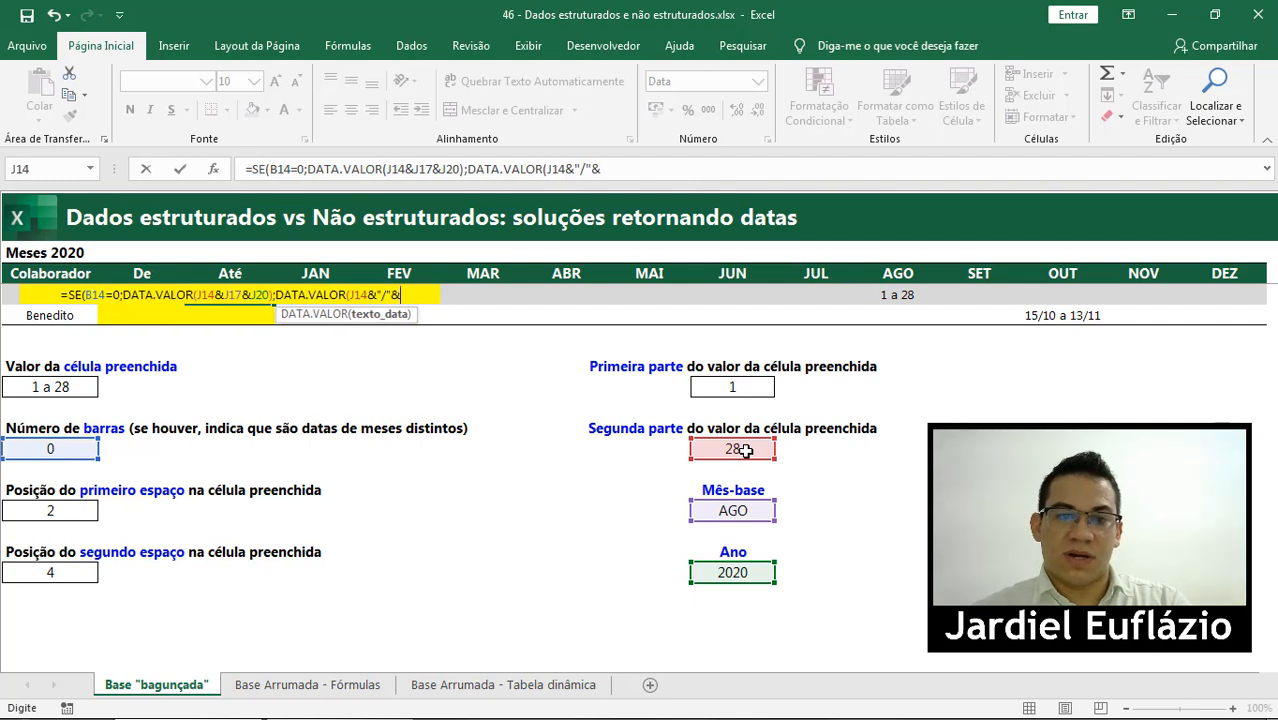
left_click(738, 570)
type("))")
key("Return")
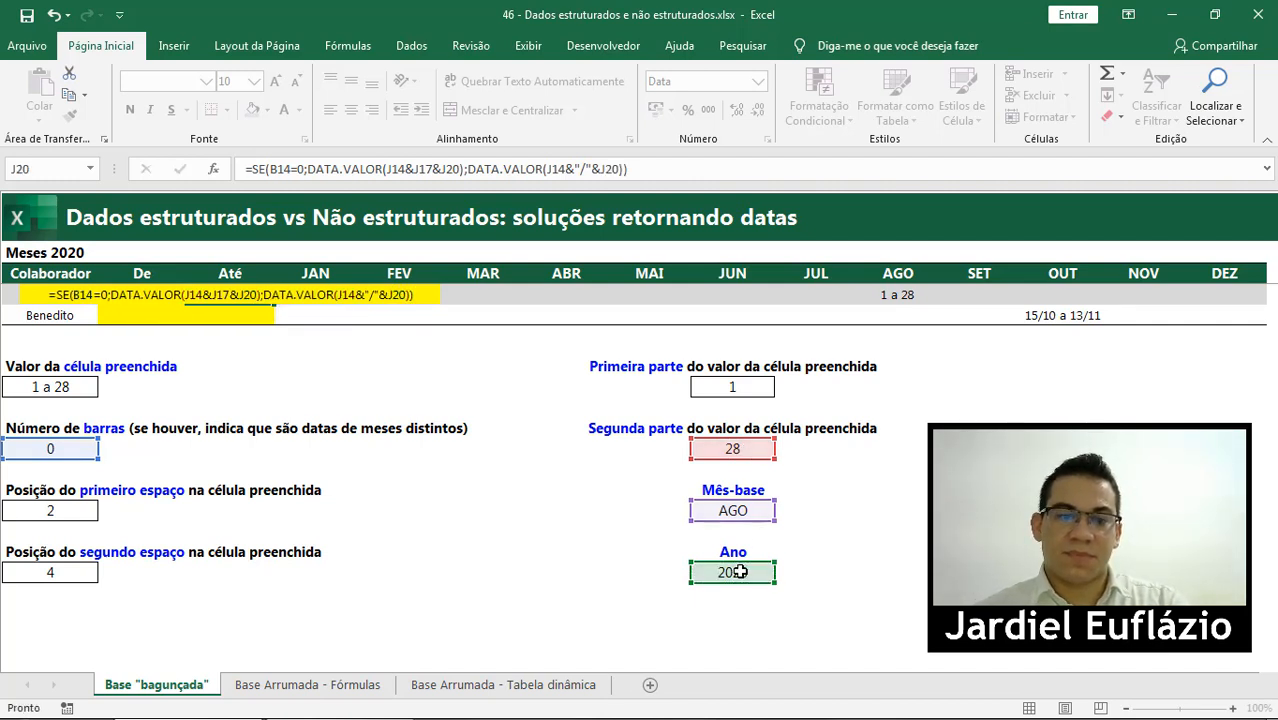
- Check the first "De" and "Até" formulas and the helper cells, and display the sheet's row and column headings
left_click(188, 295)
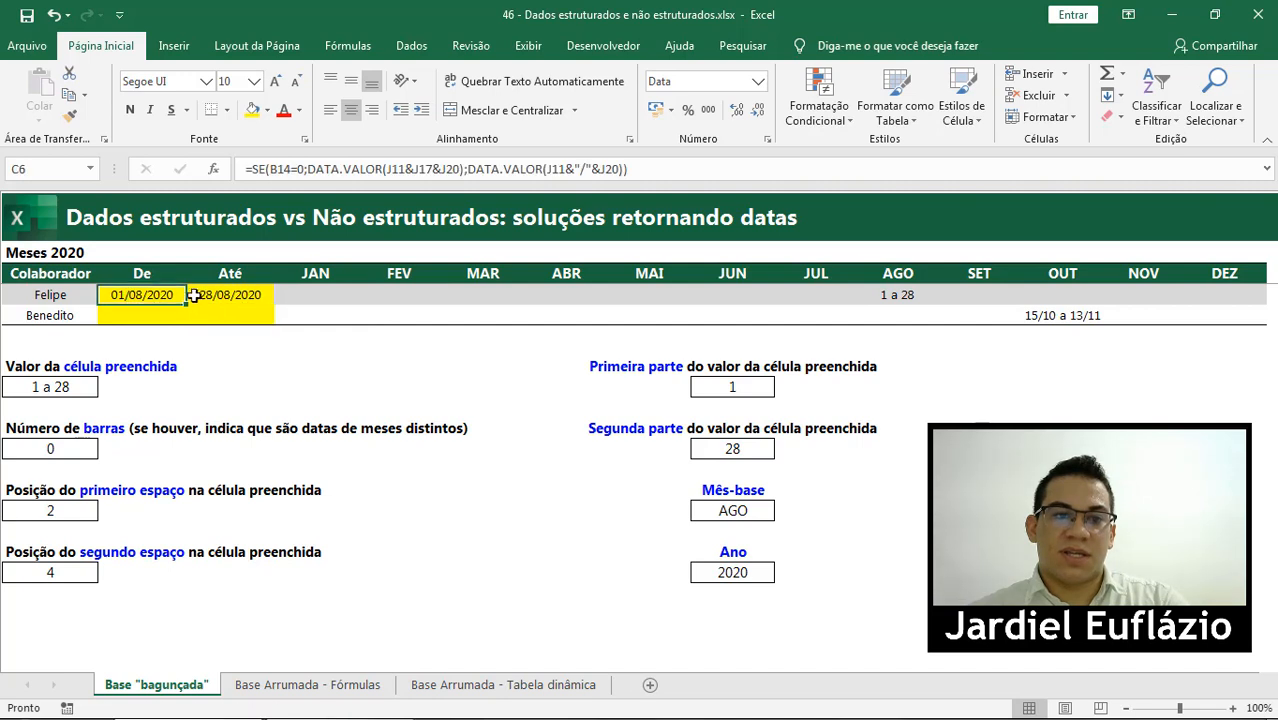
left_click(204, 297)
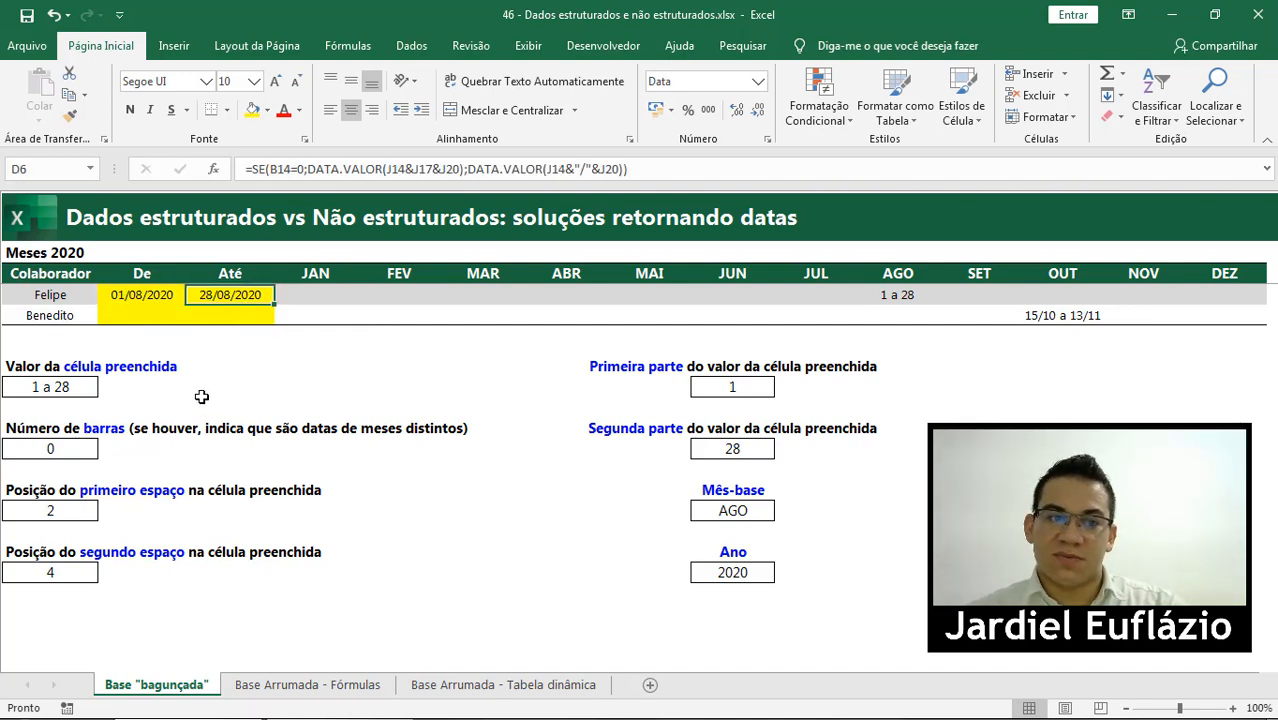
left_click_drag(28, 368, 1100, 600)
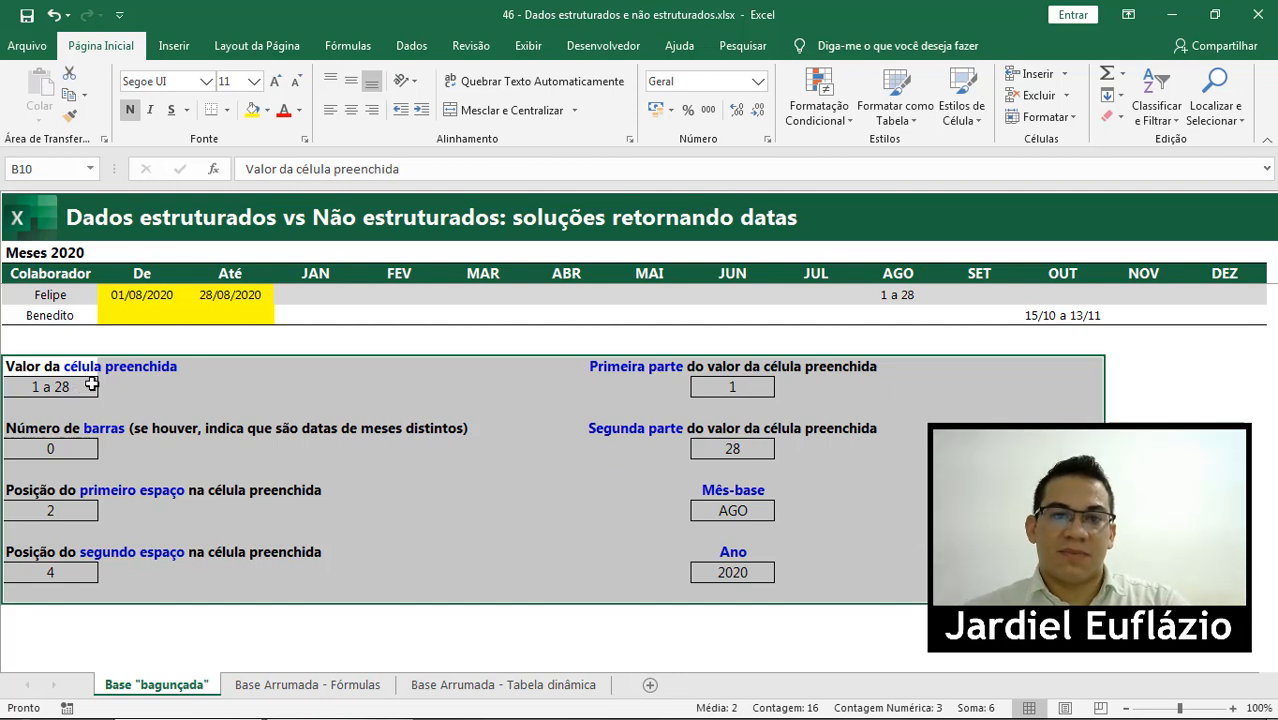
left_click(530, 48)
left_click(442, 116)
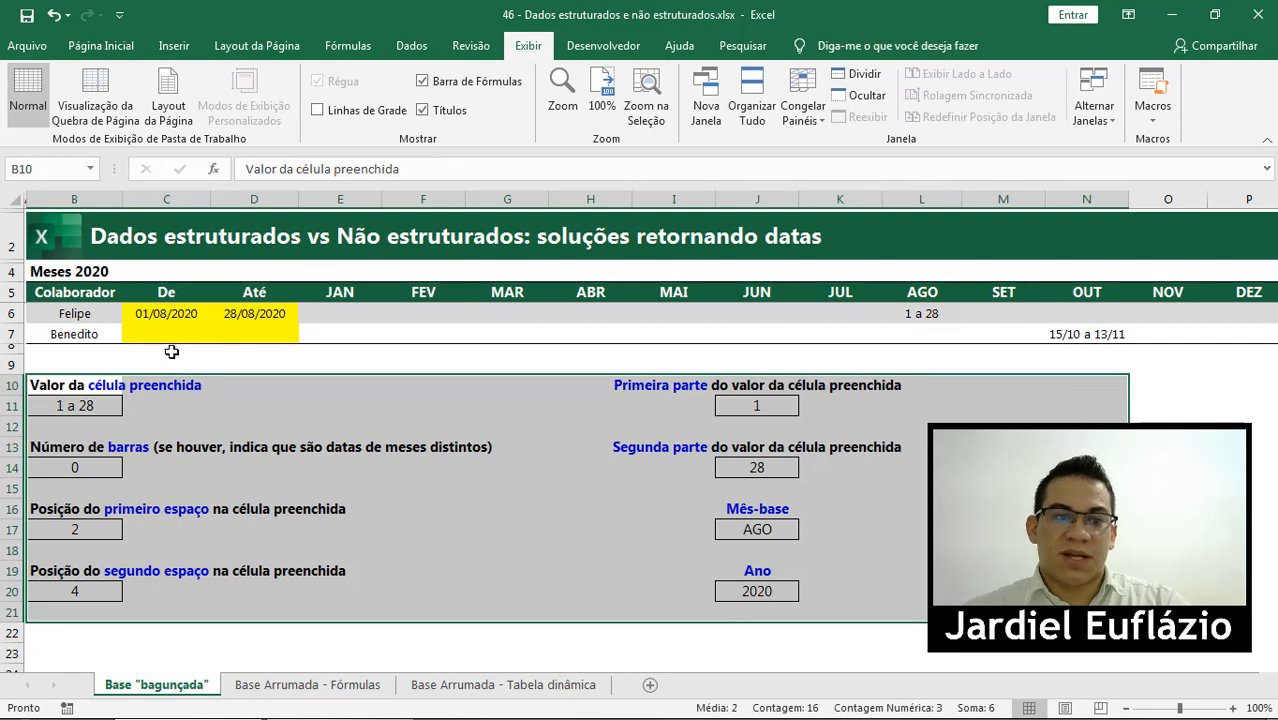
- Copy the PROC expression from B11's formula without its equals sign, leaving the cell unchanged
left_click(95, 406)
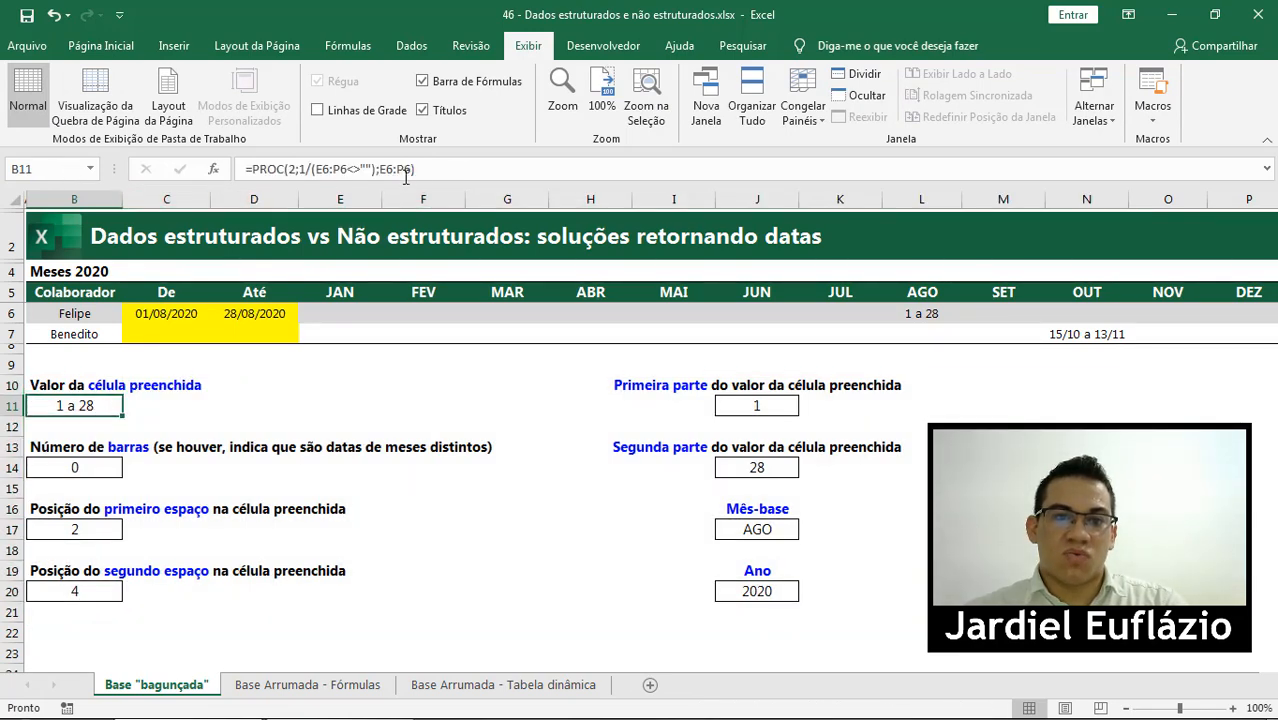
left_click_drag(406, 170, 252, 170)
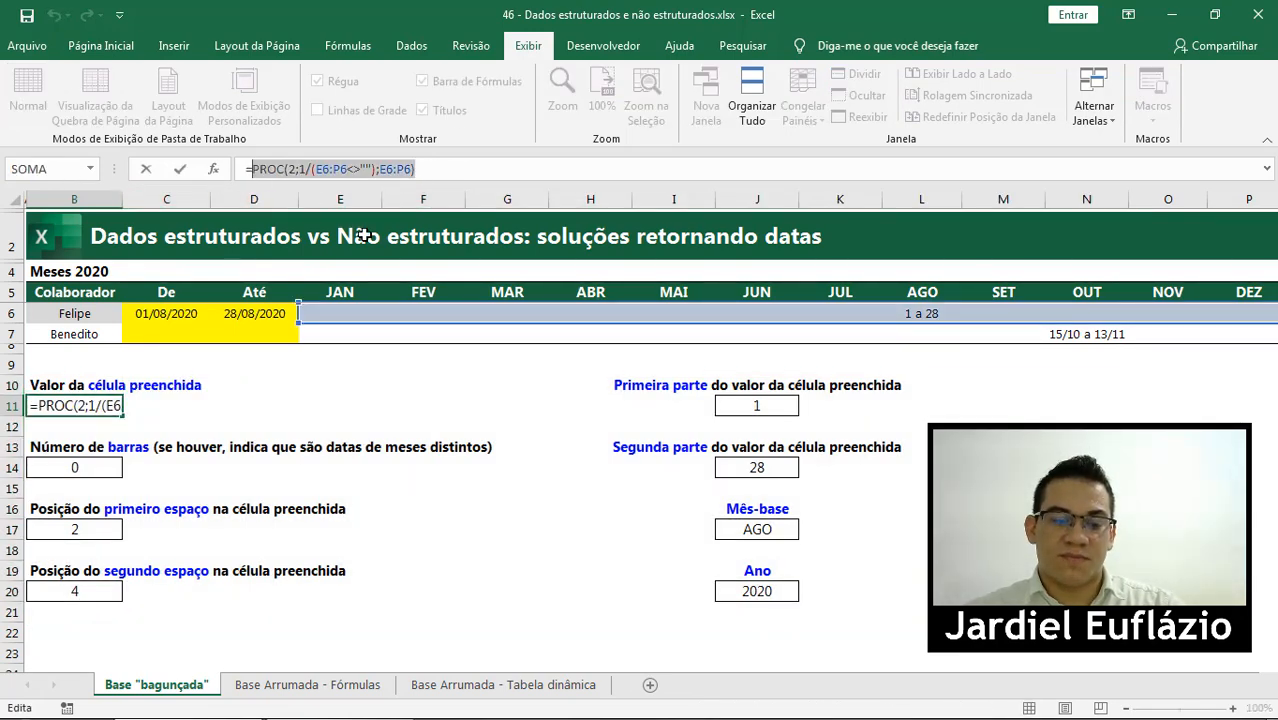
key("ctrl+c")
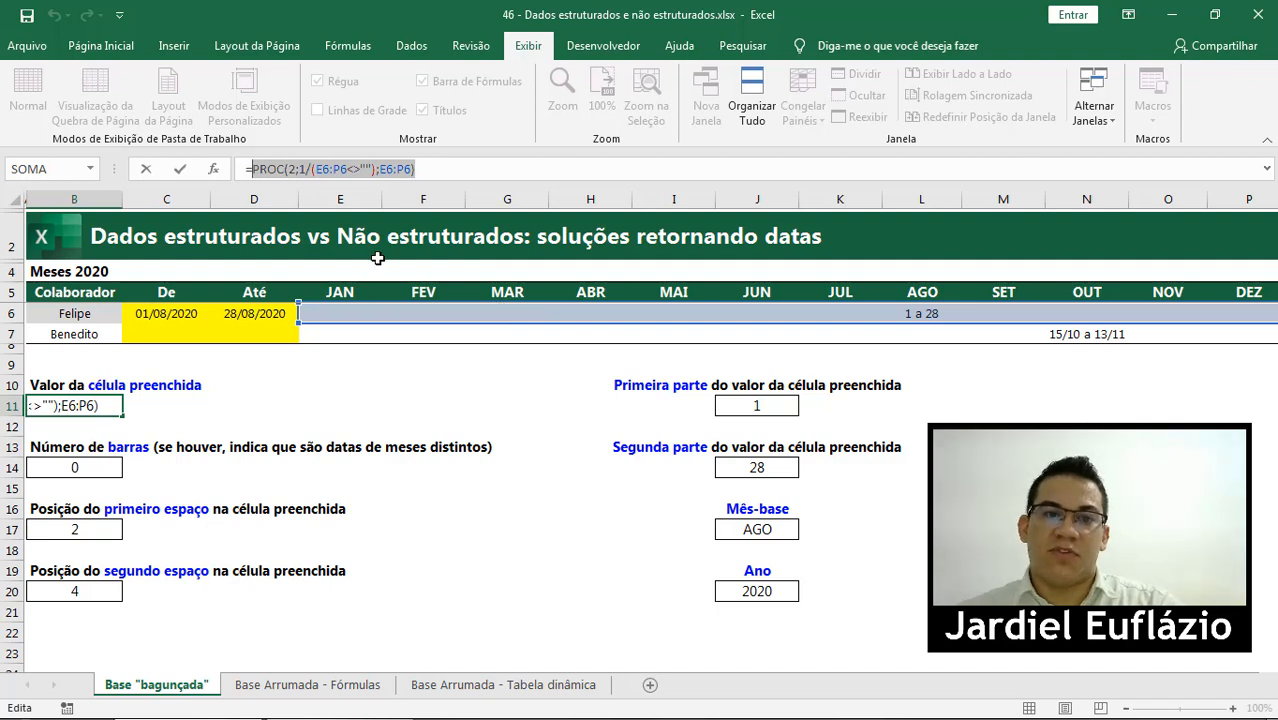
key("Escape")
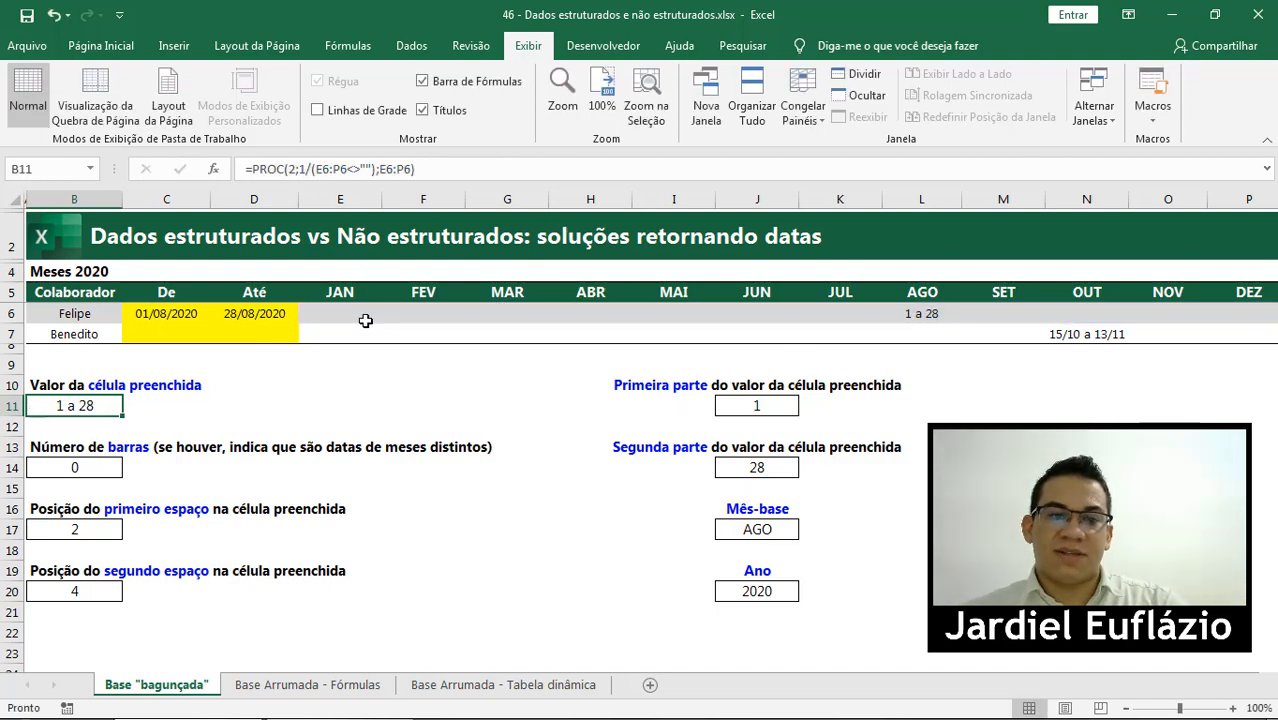
- Trace the dependents of B11 and examine which helper cells and date formulas rely on it
left_click(348, 46)
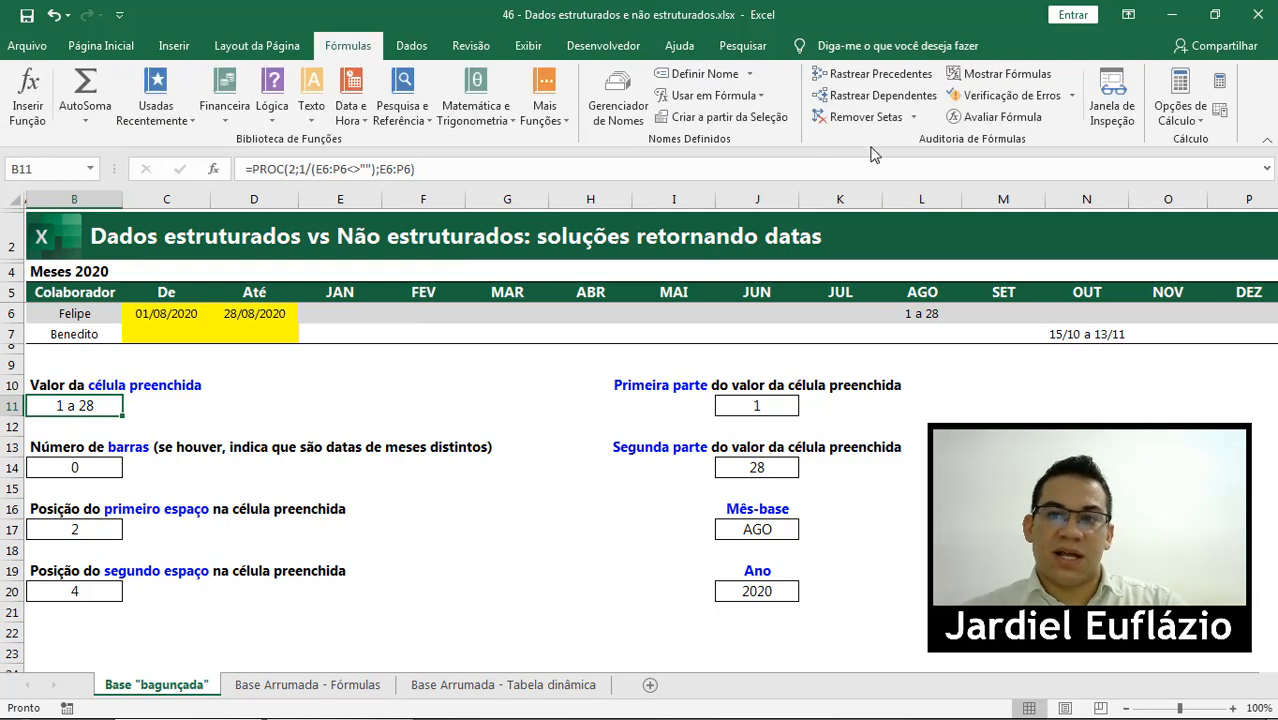
left_click(900, 96)
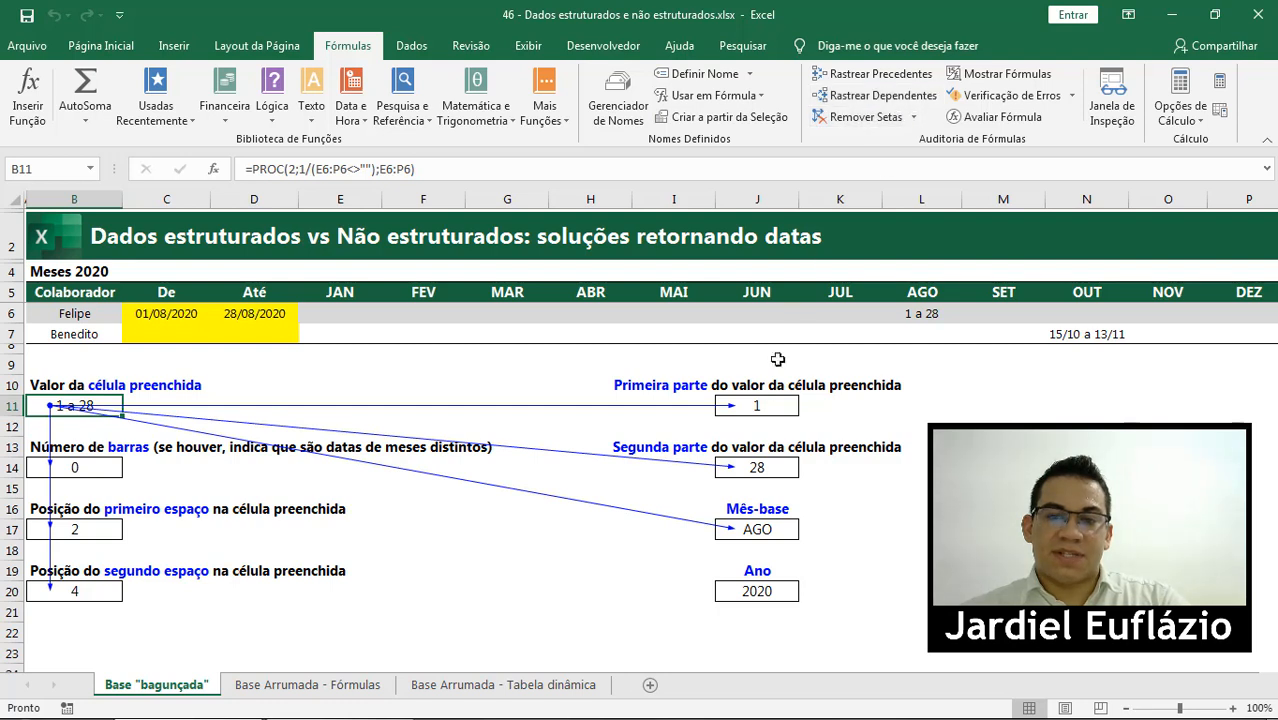
left_click(768, 411)
left_click(780, 471)
left_click(776, 530)
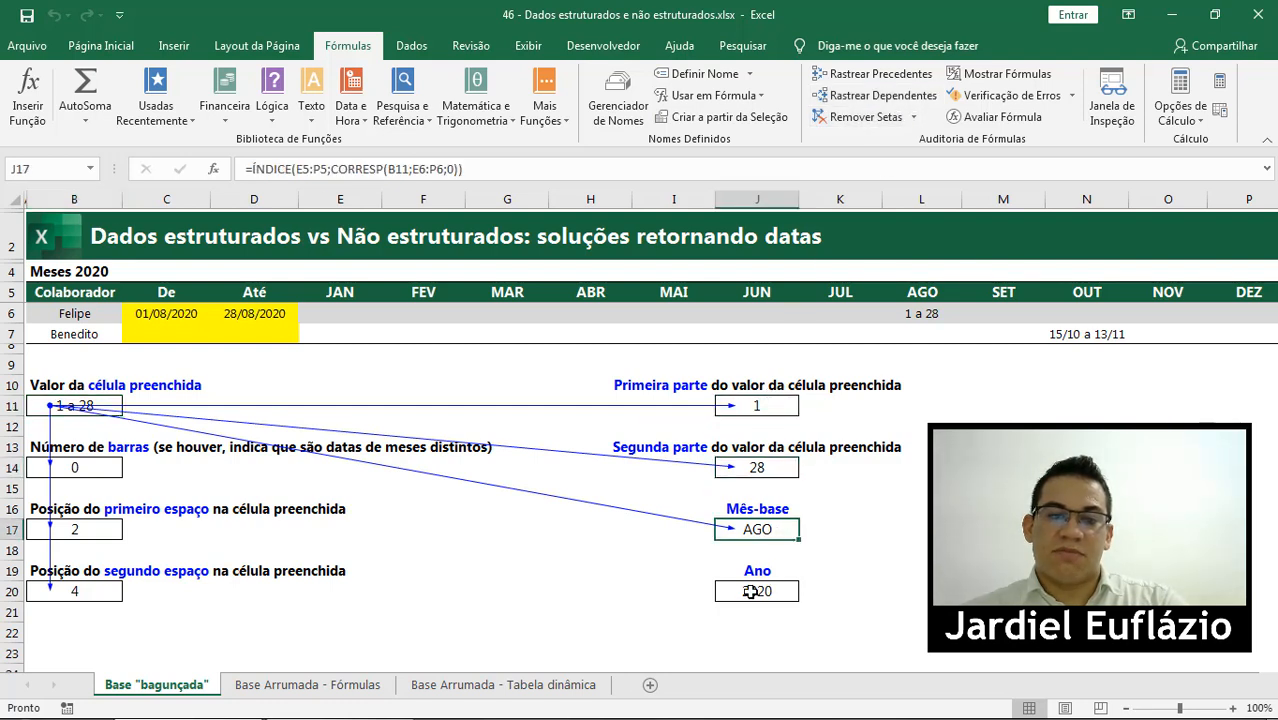
left_click(100, 595)
left_click(78, 530)
left_click(76, 469)
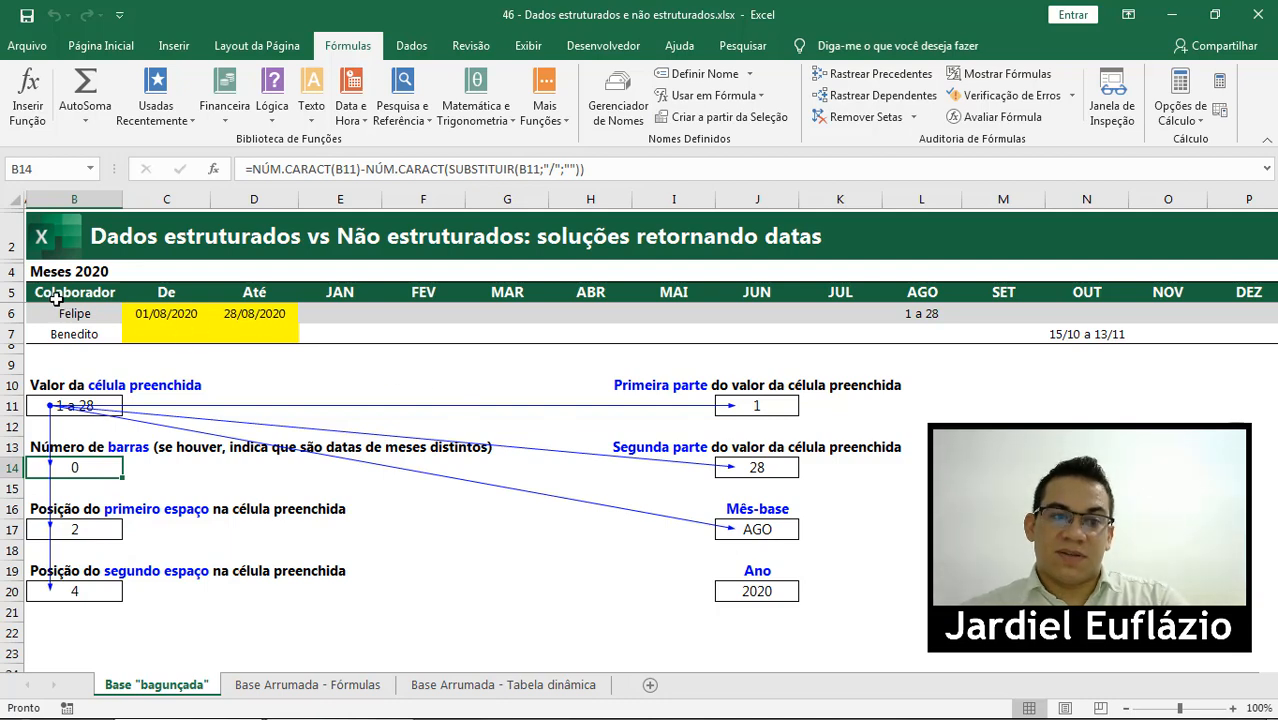
left_click_drag(56, 295, 776, 590)
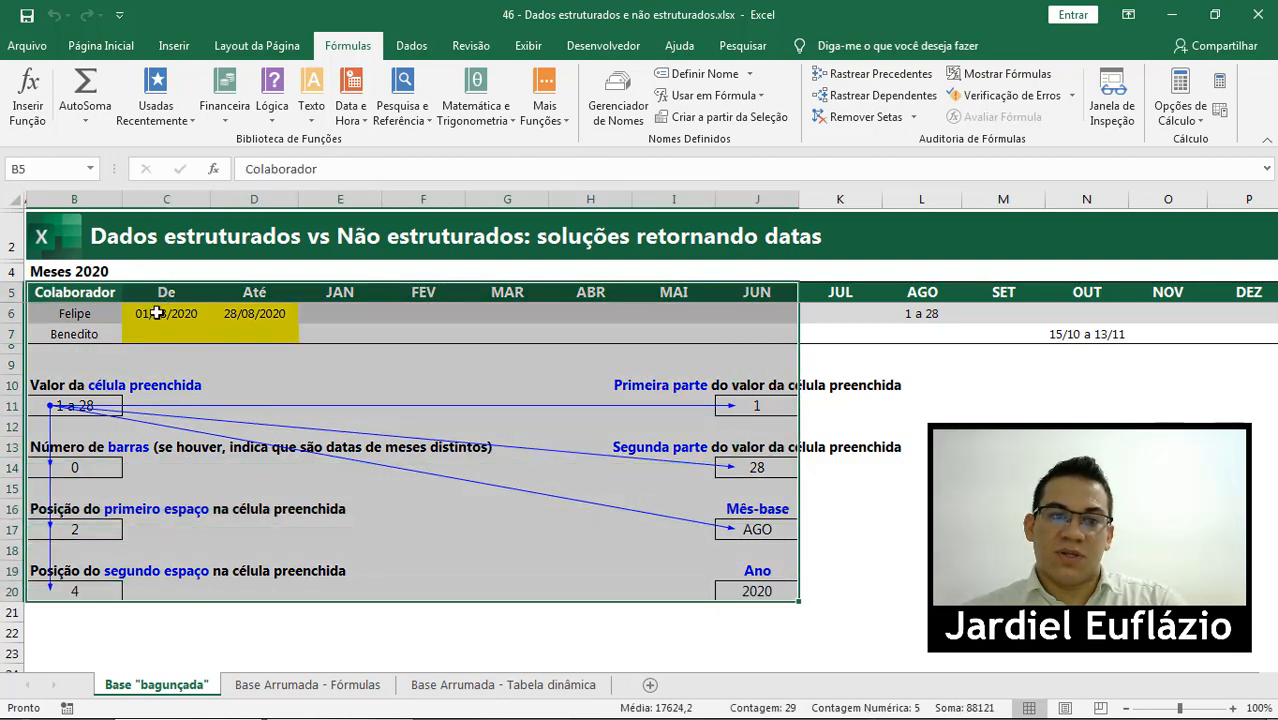
left_click(158, 313)
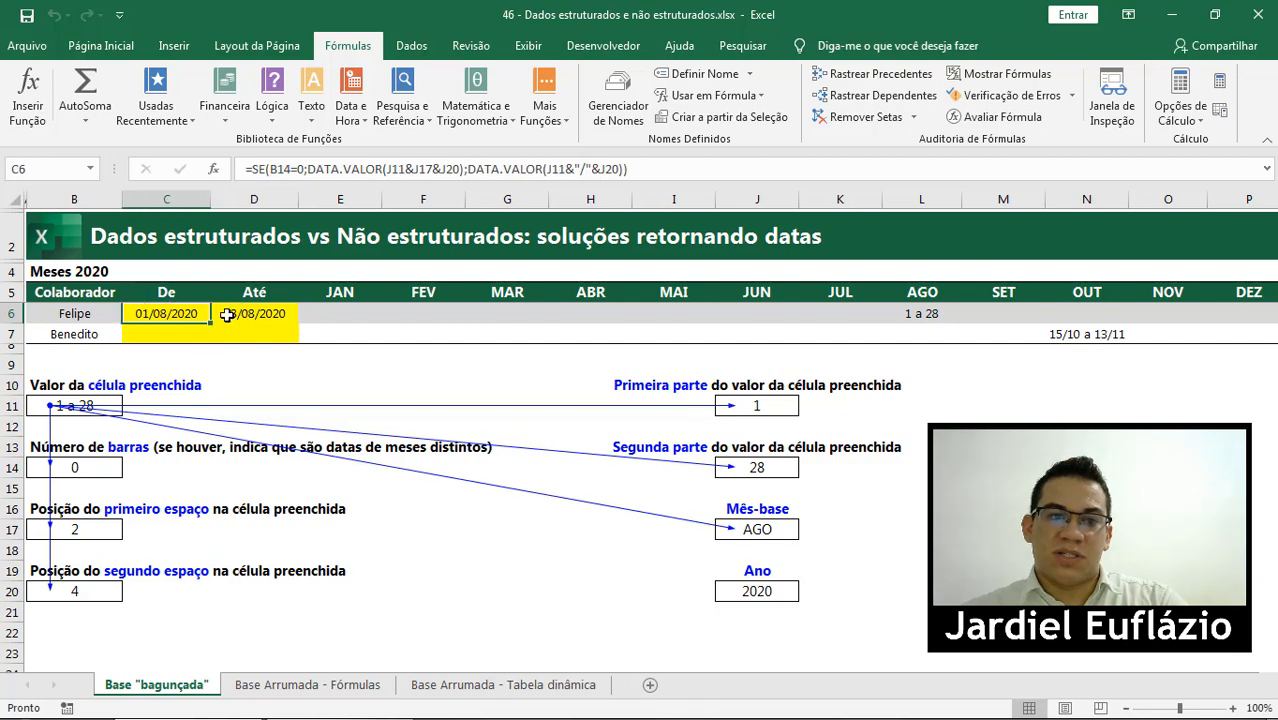
- Replace every b11 reference in B5:K20 with PROC(2;1/(E6:P6<>"");E6:P6)
mouse_move(70, 297)
left_mouse_down()
mouse_move(650, 425)
mouse_move(820, 590)
left_mouse_up()
key("ctrl+u")
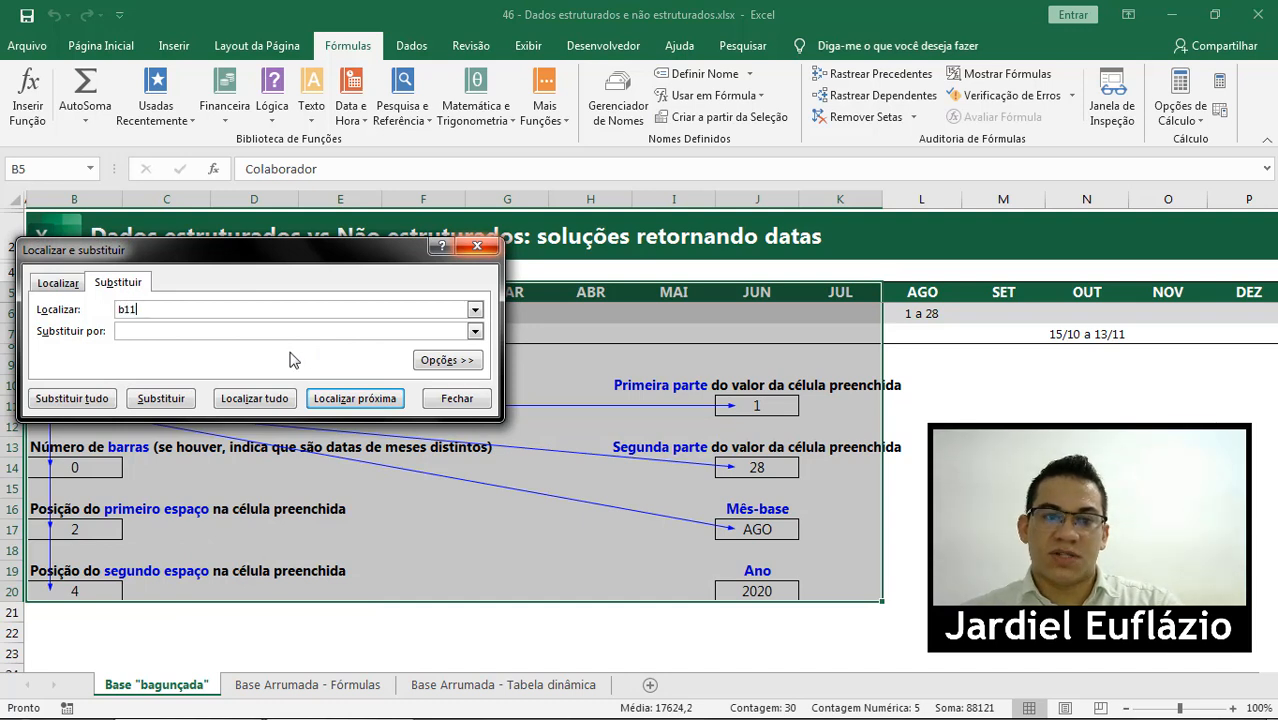
key("ctrl+v")
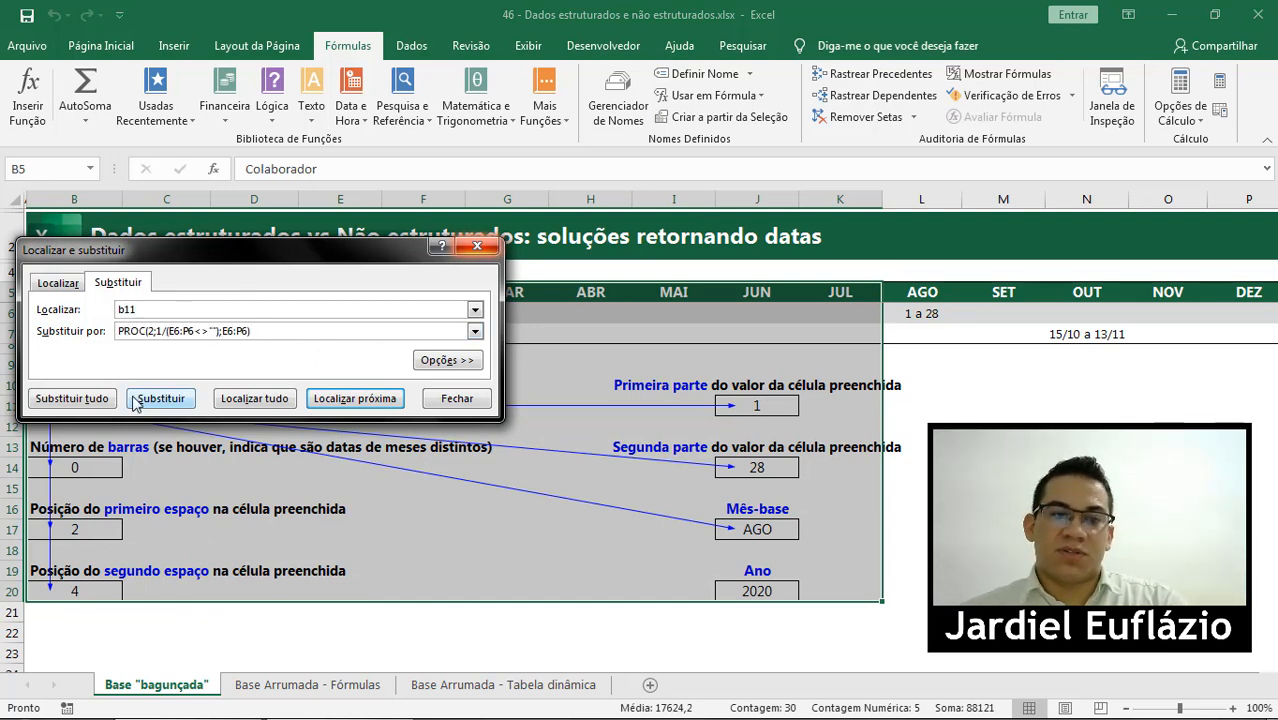
left_click(72, 398)
left_click(646, 420)
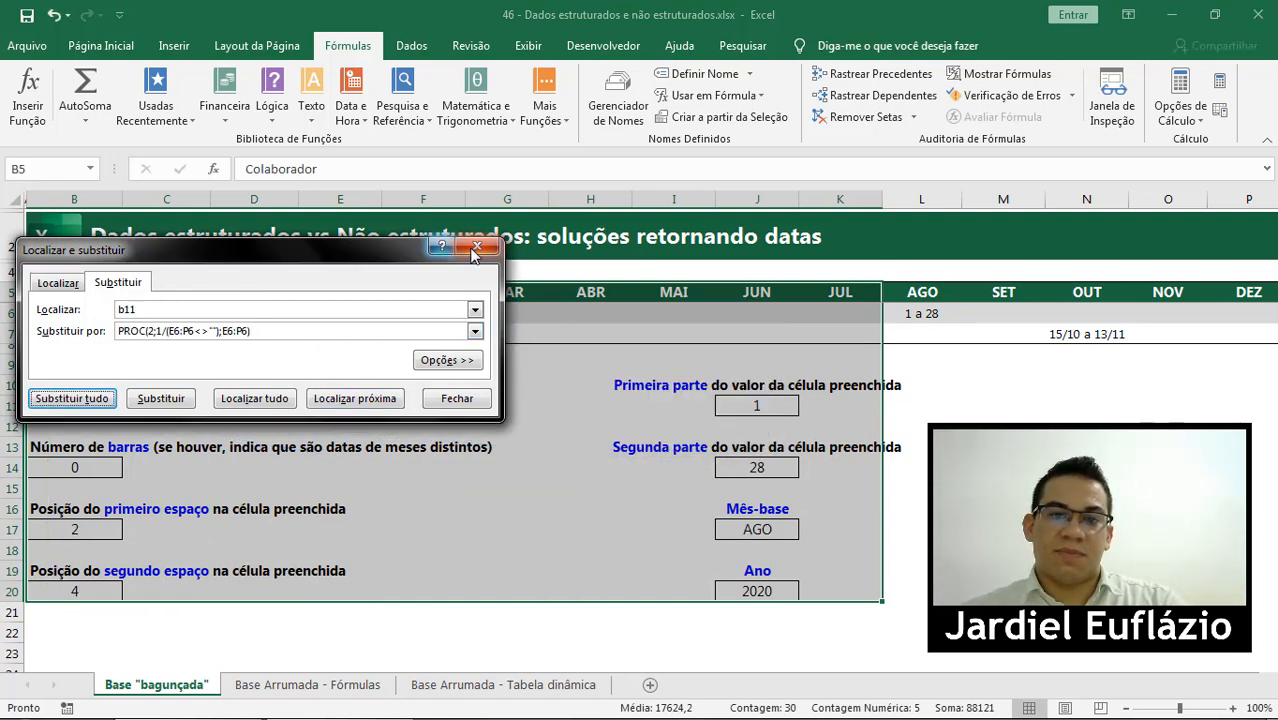
left_click(457, 398)
left_click(402, 442)
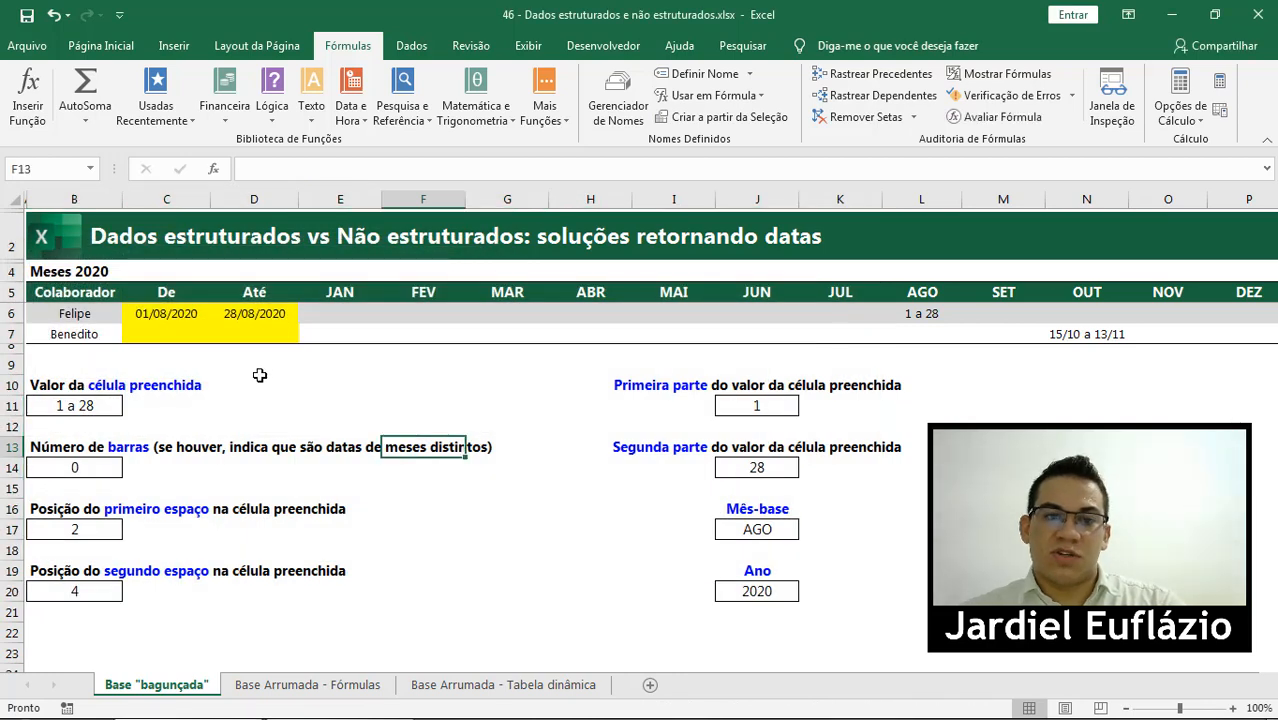
- Copy the NÚM.CARACT expression from B14's formula without its equals sign, leaving the cell unchanged
left_click(105, 468)
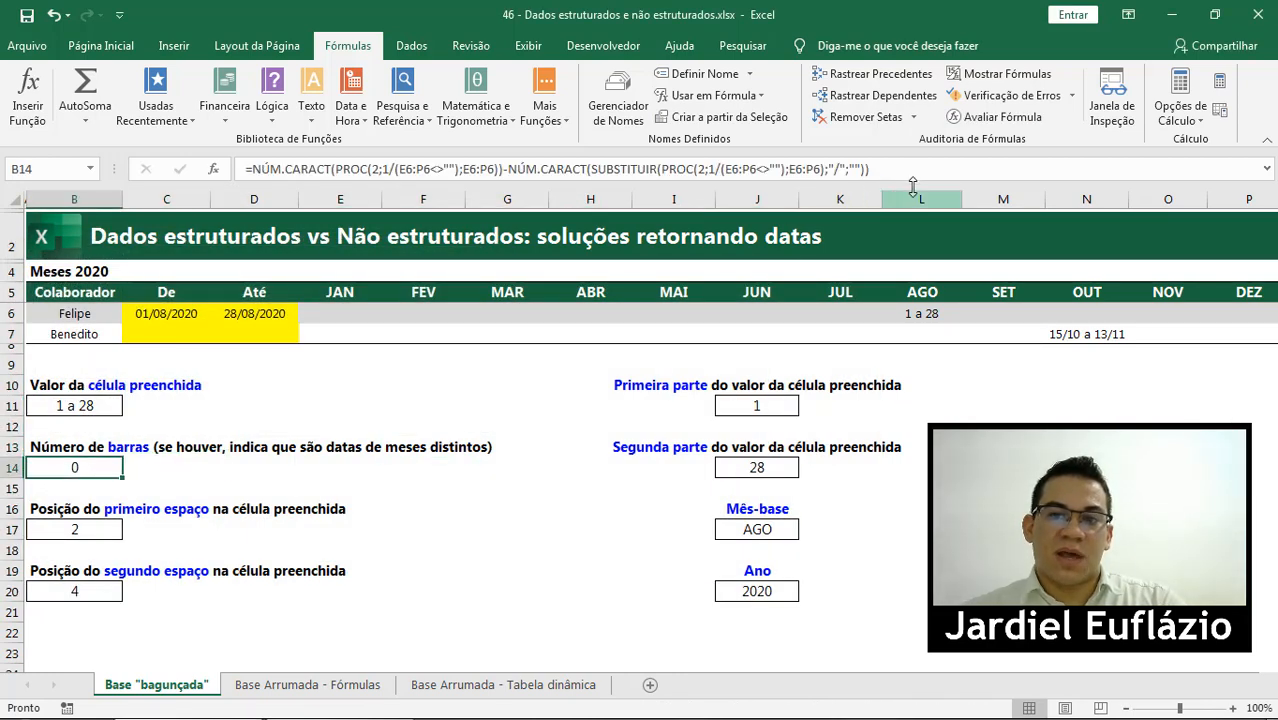
left_click_drag(870, 169, 261, 165)
key("Escape")
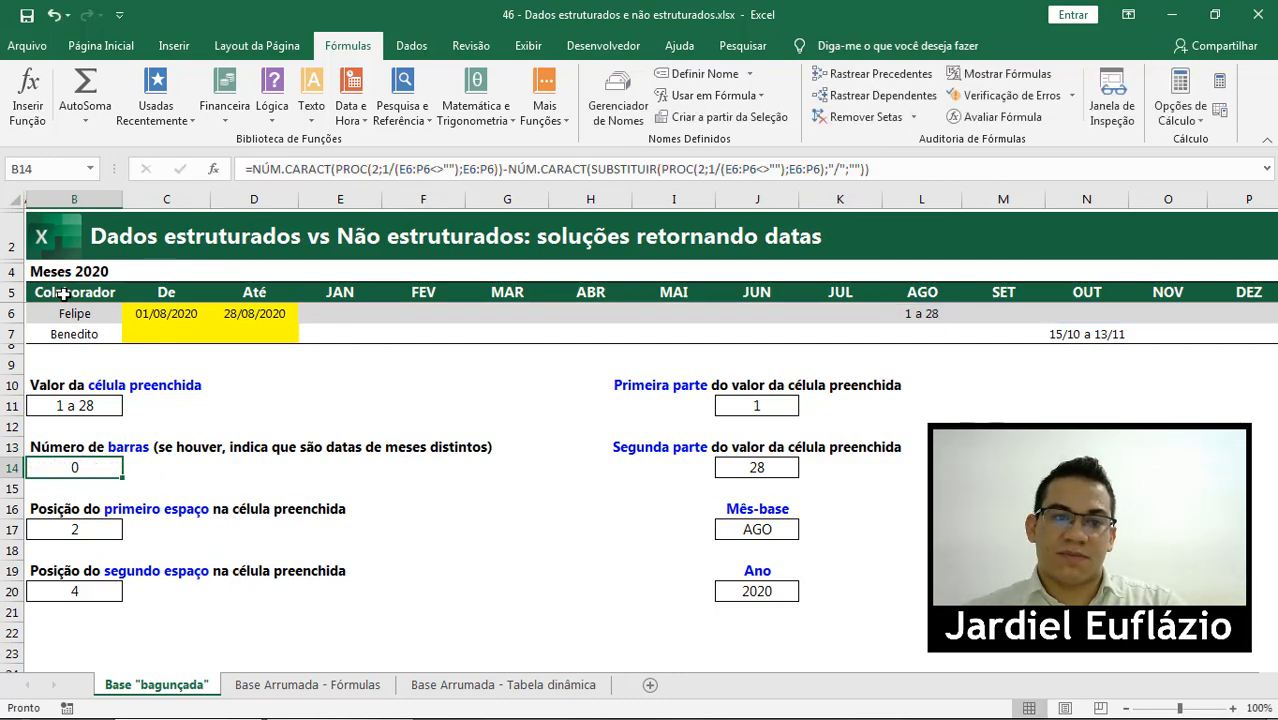
- Replace every b14 reference in B5:K20 with NÚM.CARACT(PROC(2;1/(E6:P6<>"");E6:P6))-NÚM.CARACT(SUBSTITUIR(PROC(2;1/(E6:P6<>"");E6:P6);"/";""))
left_click_drag(60, 292, 801, 591)
key("ctrl+u")
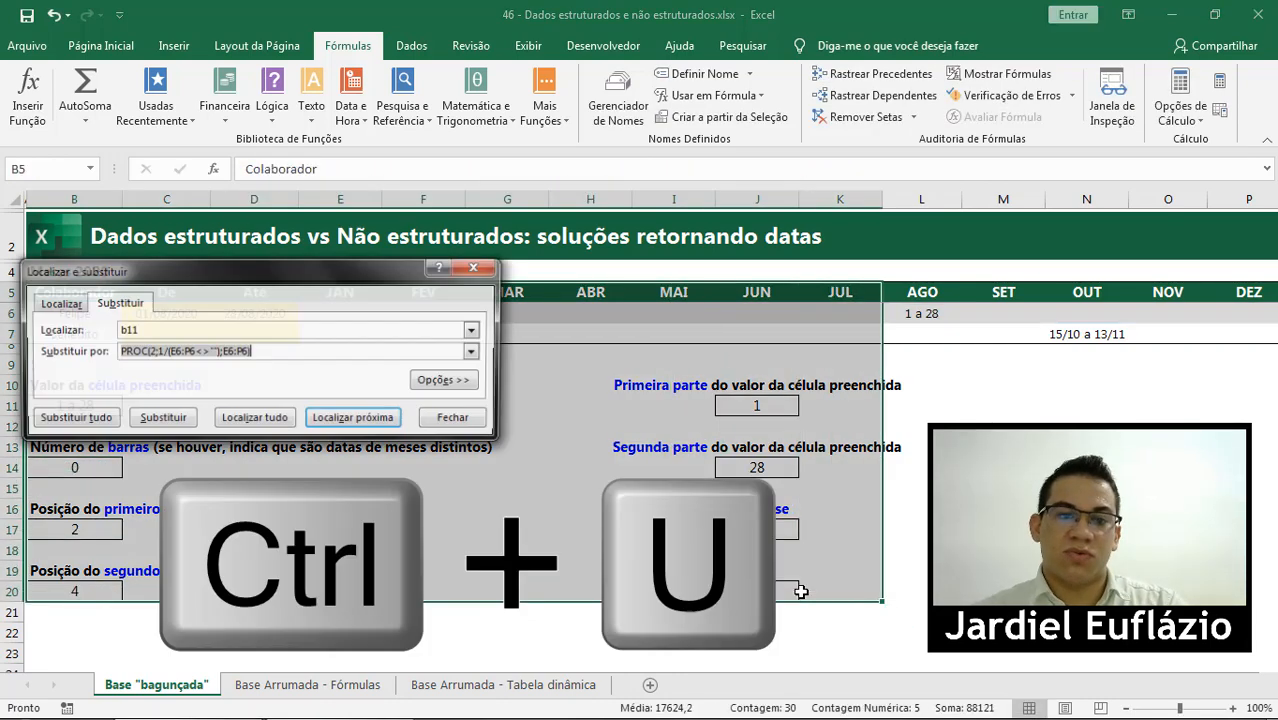
key("BackSpace")
key("shift+Tab")
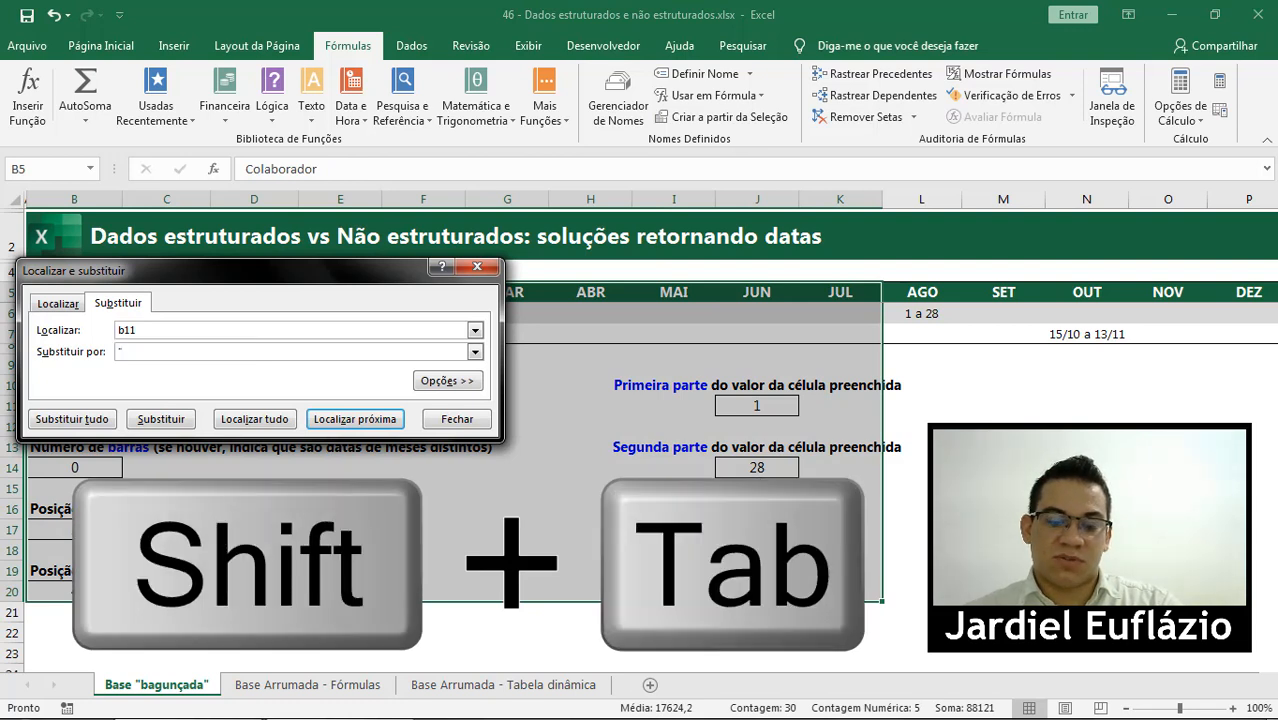
type("b")
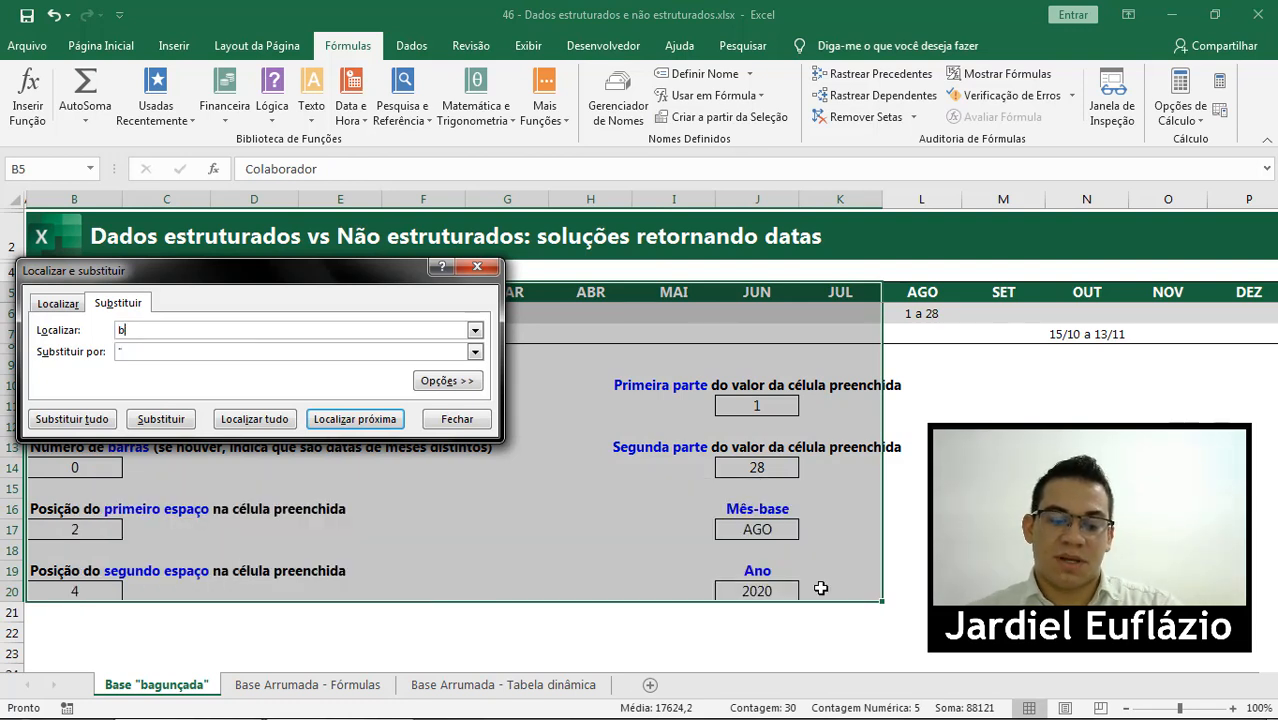
type(".CARACT(SUBSTITUIR(PROC(2;1/(E6:P6<>\"\");E6:P6);\"/\";\"\"))")
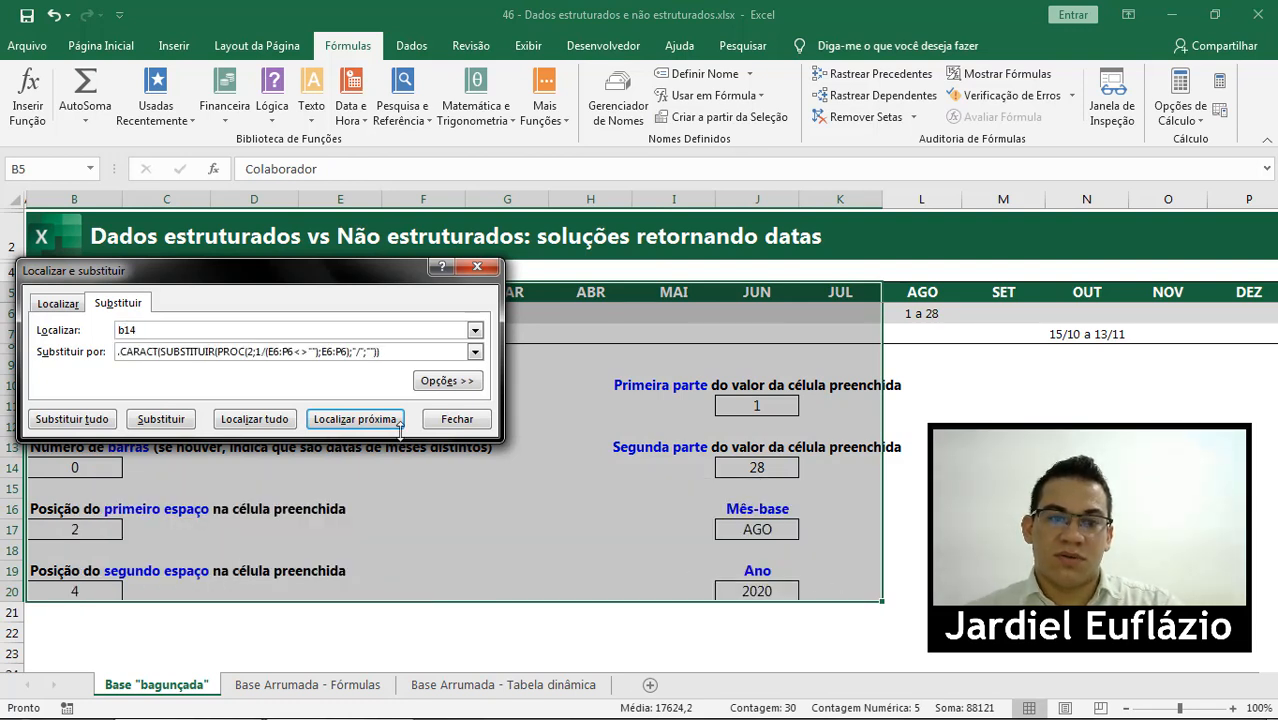
left_click_drag(410, 349, 7, 327)
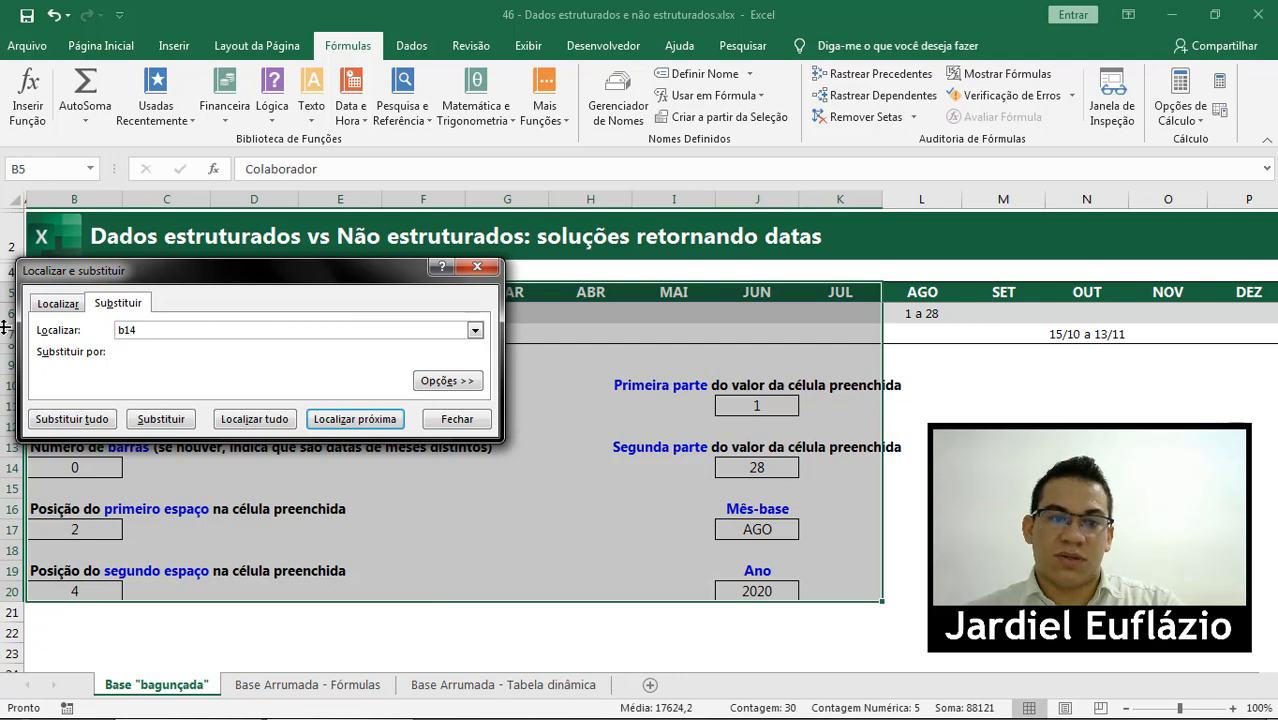
left_click(98, 420)
key("Return")
left_click(456, 419)
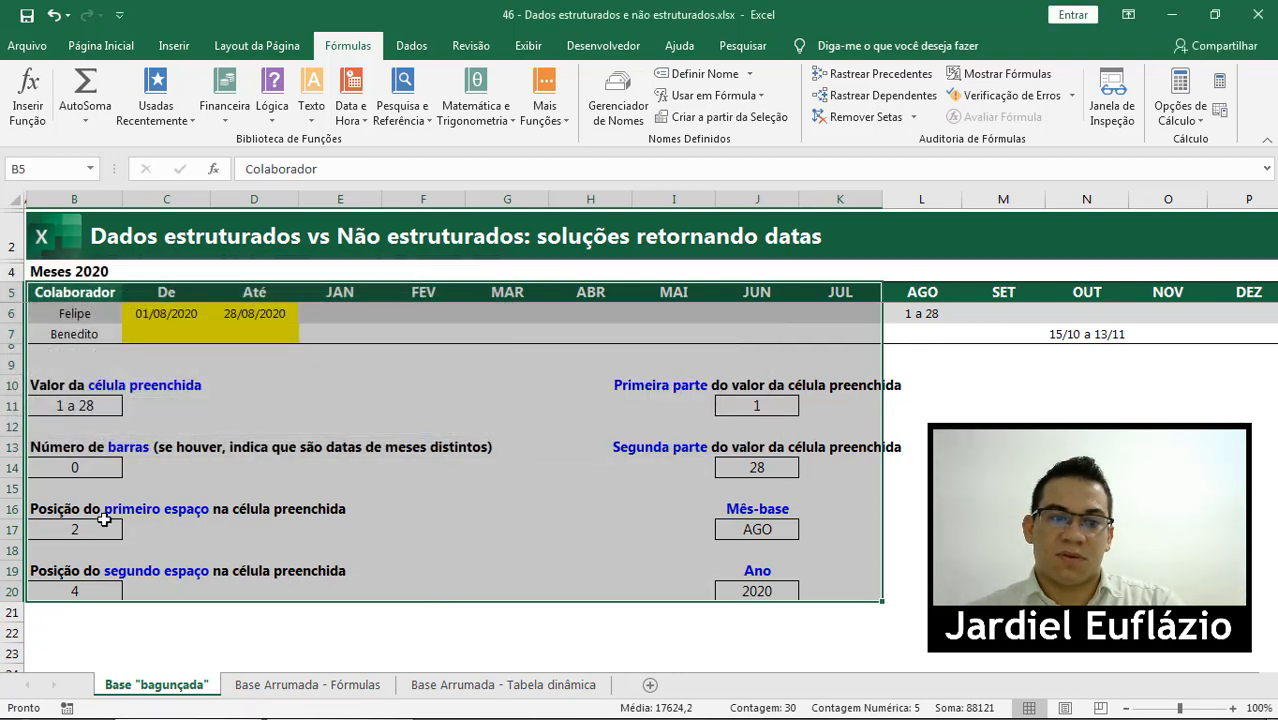
- Copy the LOCALIZAR expression from B17's formula without its equals sign, leaving the cell unchanged
left_click(88, 528)
left_click(390, 168)
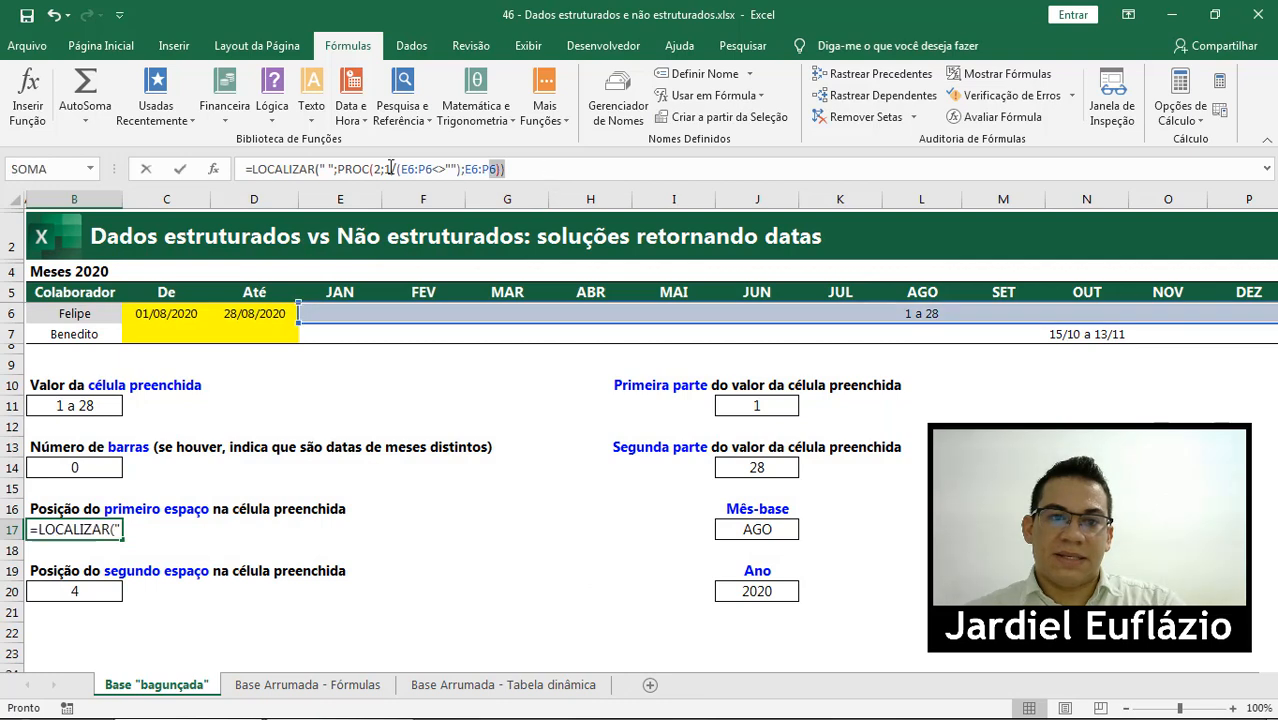
key("ctrl+Return")
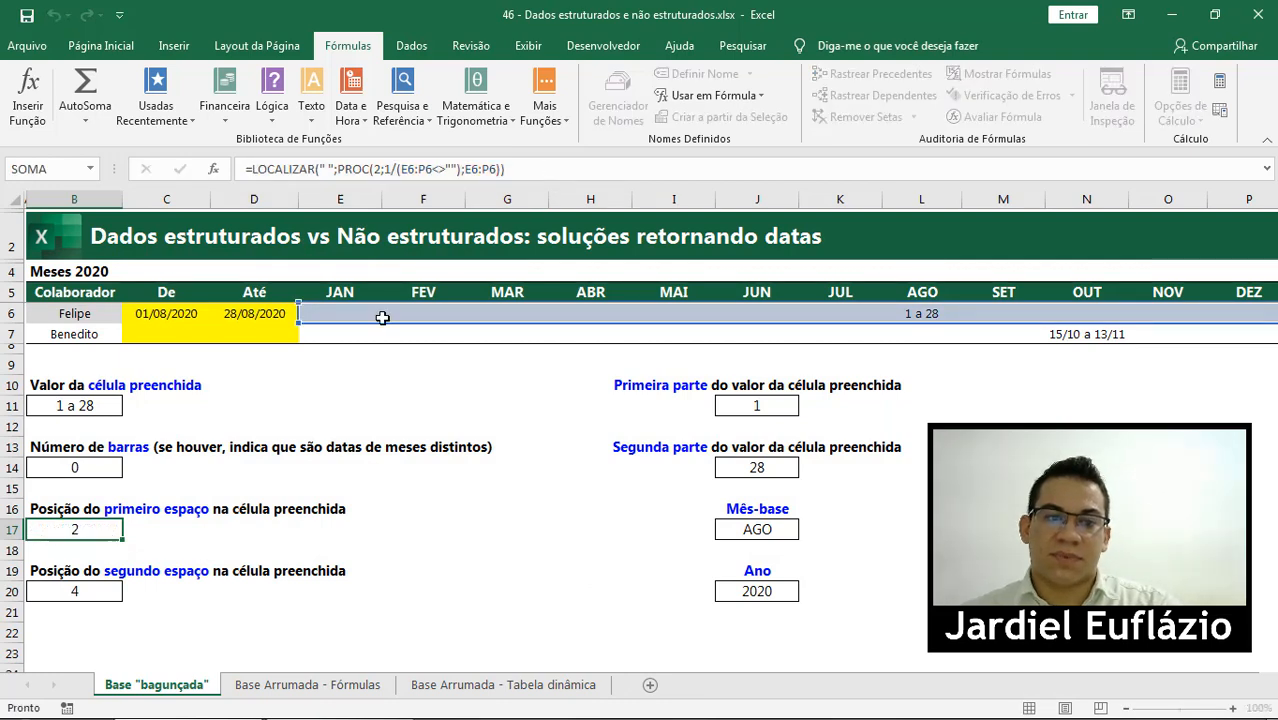
- Replace every b17 reference in B5:K21 with LOCALIZAR(" ";PROC(2;1/(E6:P6<>"");E6:P6))
left_click_drag(75, 292, 861, 600)
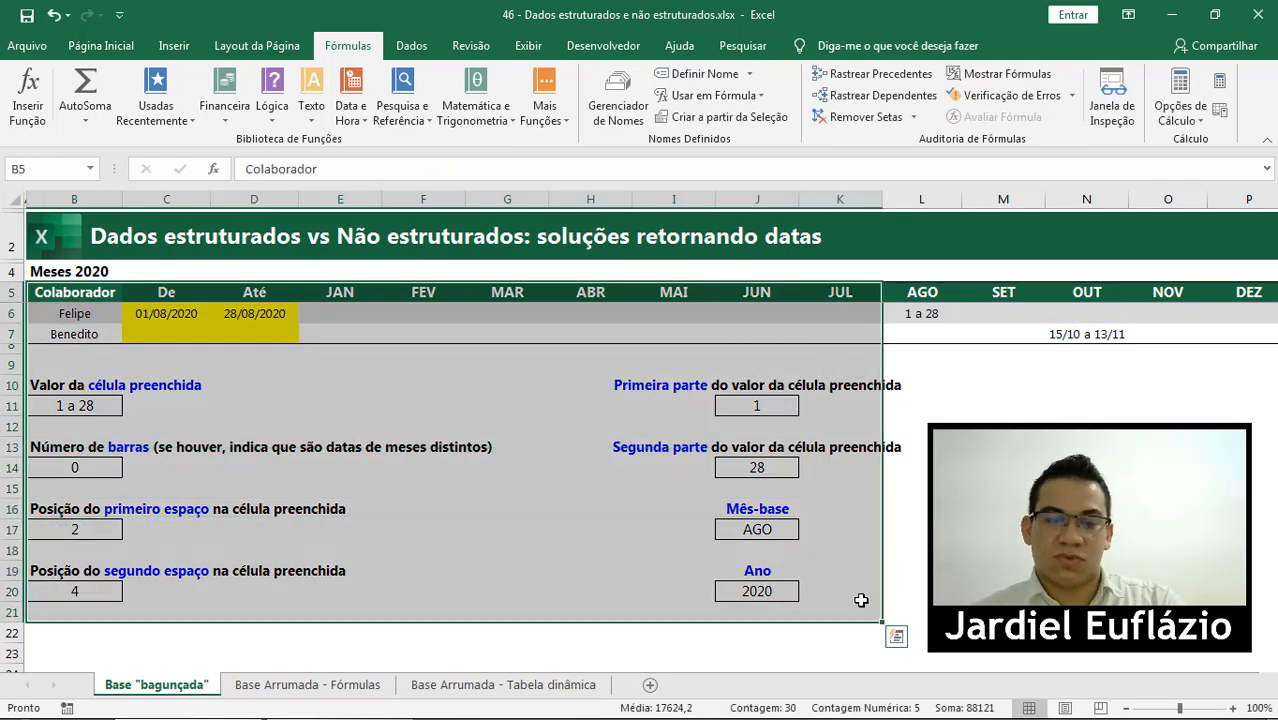
key("ctrl+u")
type("b14")
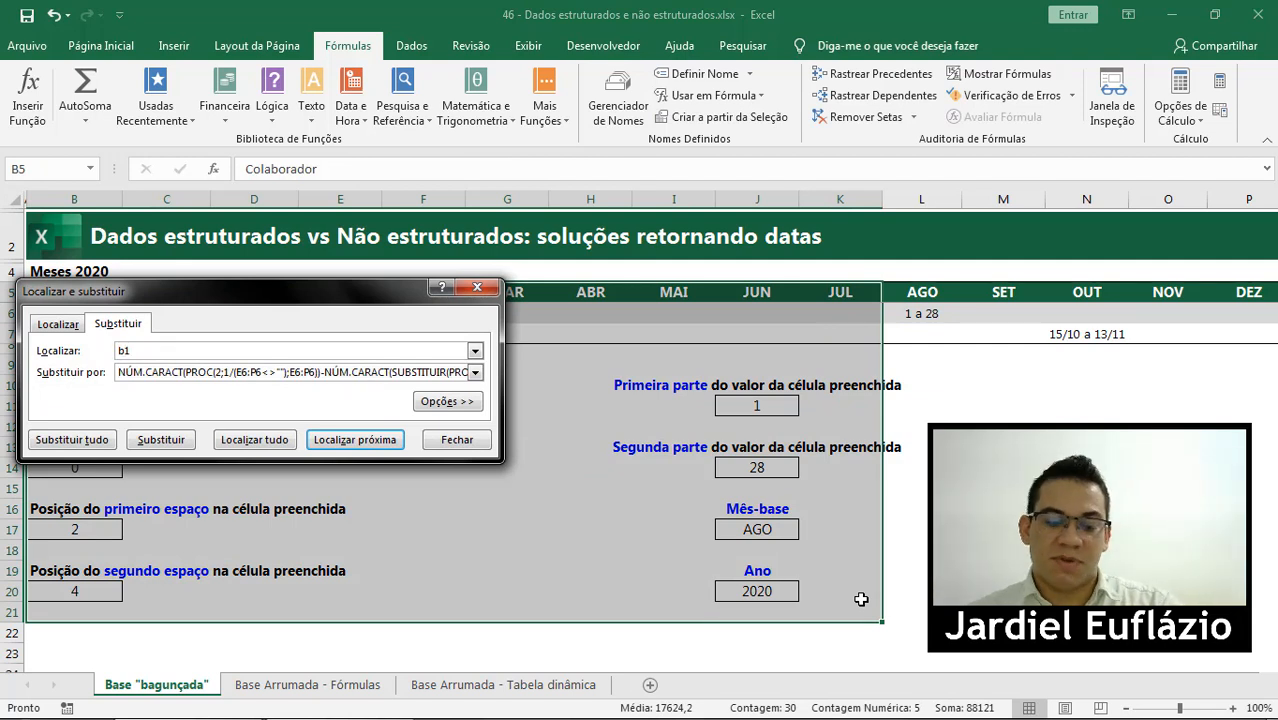
key("Tab")
type("LOCALIZAR(\" \";PROC(2;1/(E6:P6<>\"\");E6:P6))")
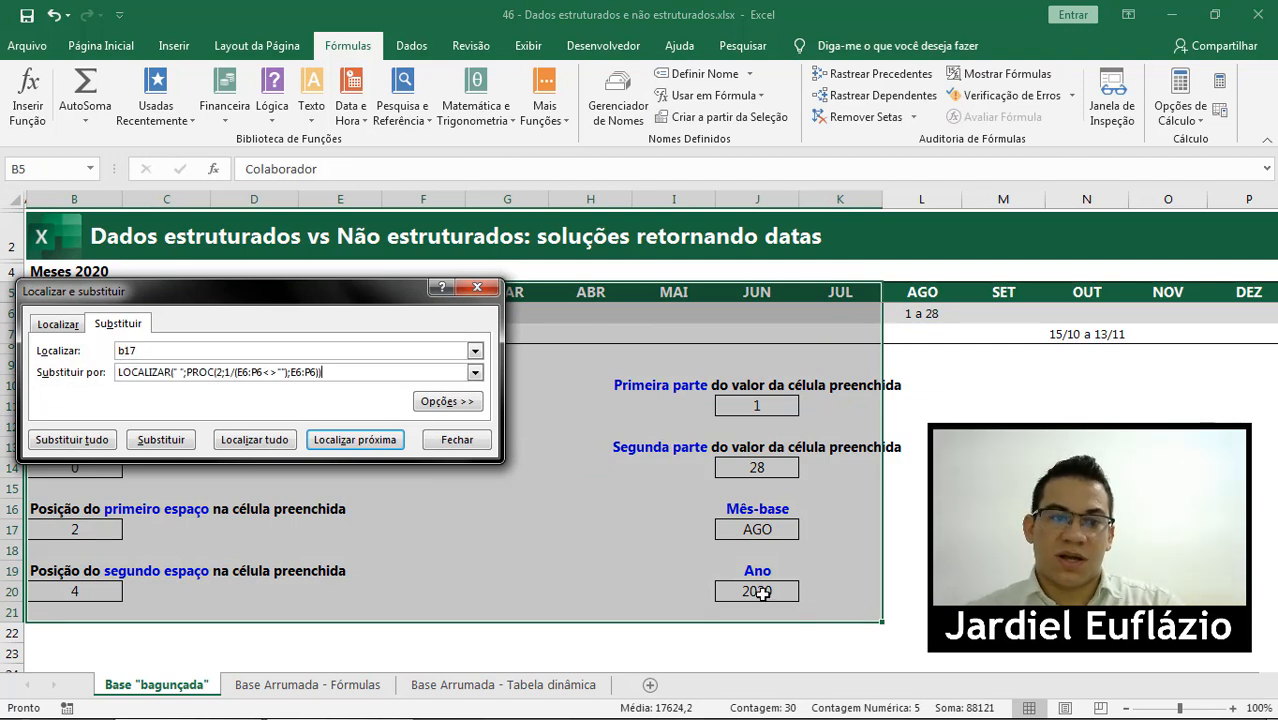
left_click(103, 445)
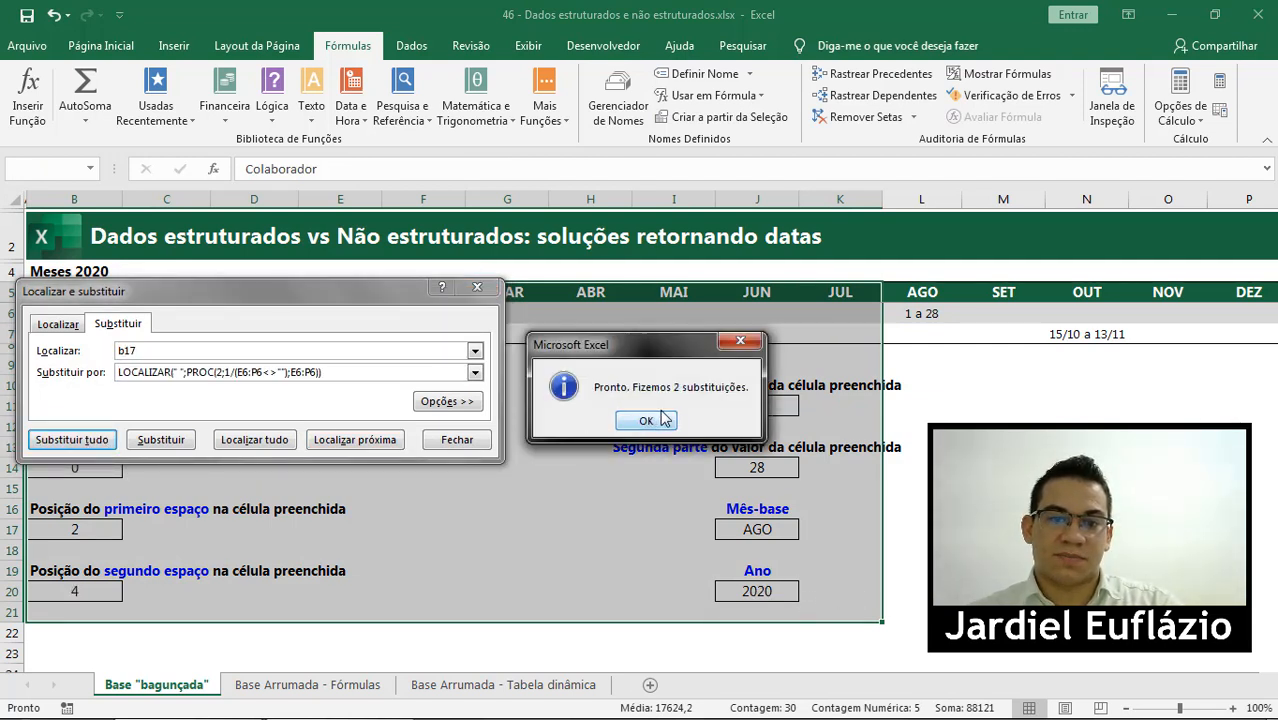
left_click(650, 420)
left_click(457, 440)
- Copy the nested LOCALIZAR expression from B20's formula without its equals sign, leaving the cell unchanged
left_click(118, 591)
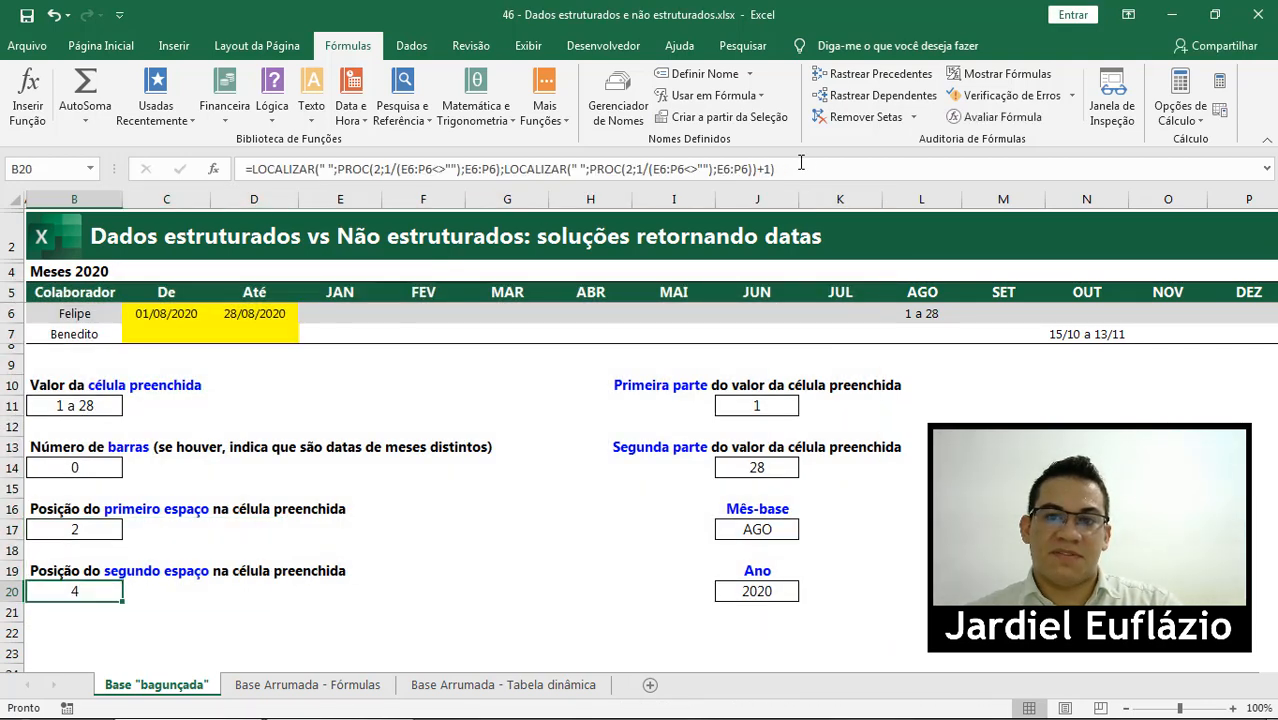
left_click_drag(811, 168, 254, 168)
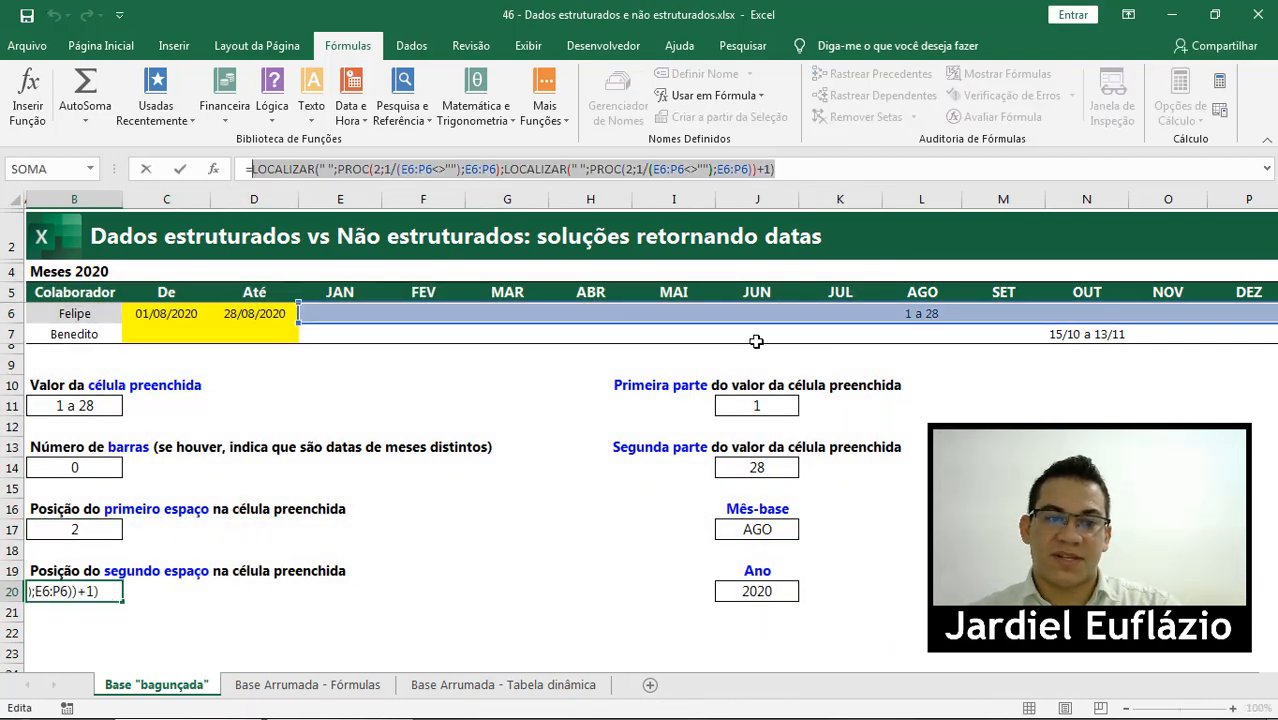
key("Escape")
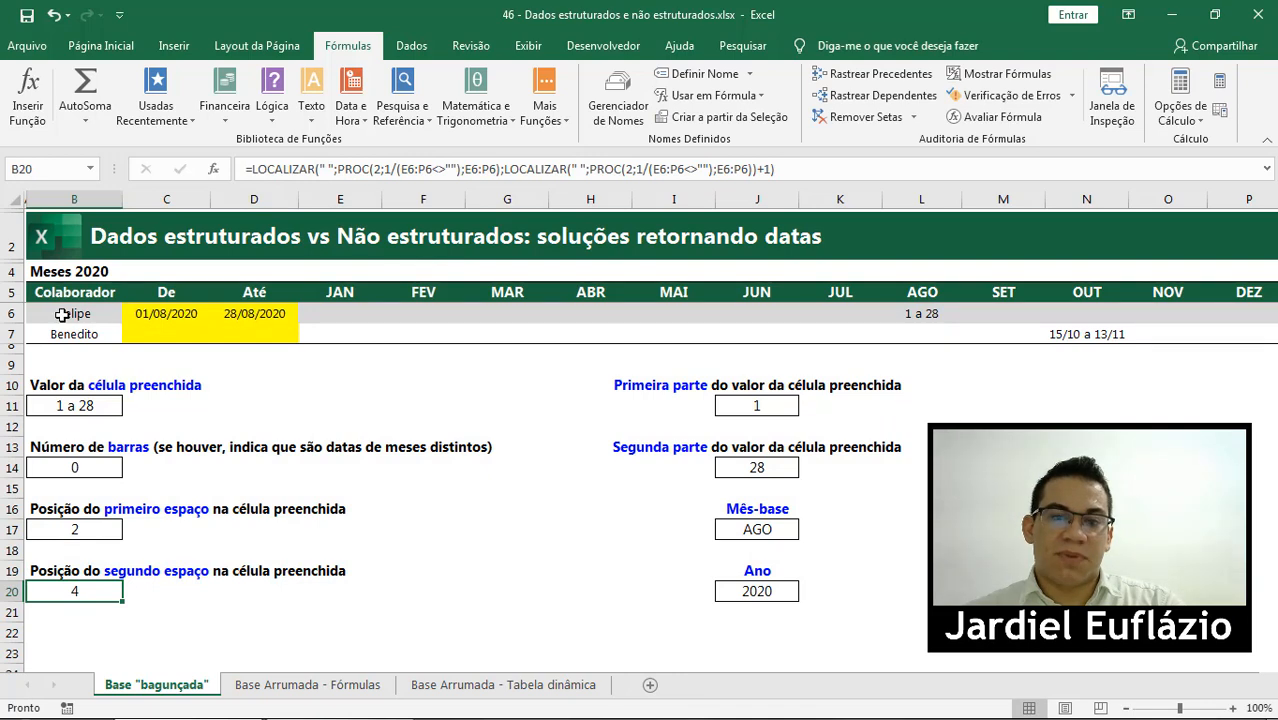
- Replace every b20 reference in B6:K21 with LOCALIZAR(" ";PROC(2;1/(E6:P6<>"");E6:P6);LOCALIZAR(" ";PROC(2;1/(E6:P6<>"");E6:P6))+1)
left_click_drag(62, 315, 862, 595)
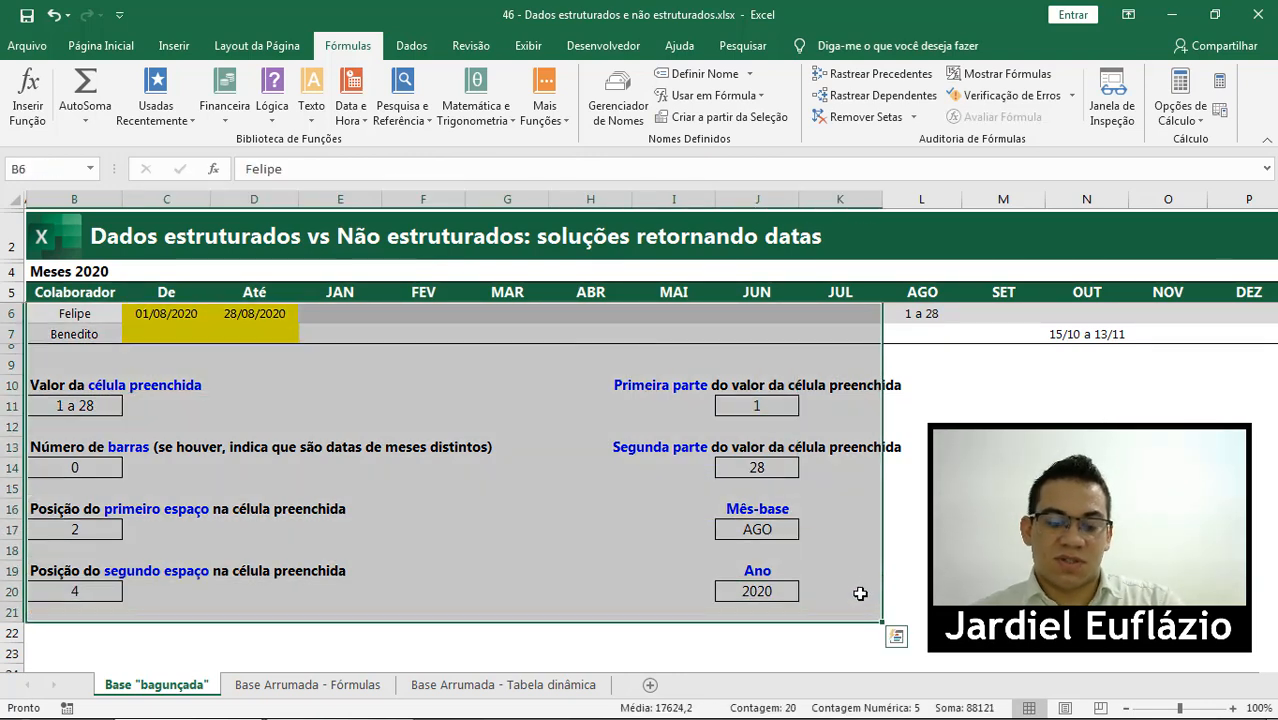
key("ctrl+u")
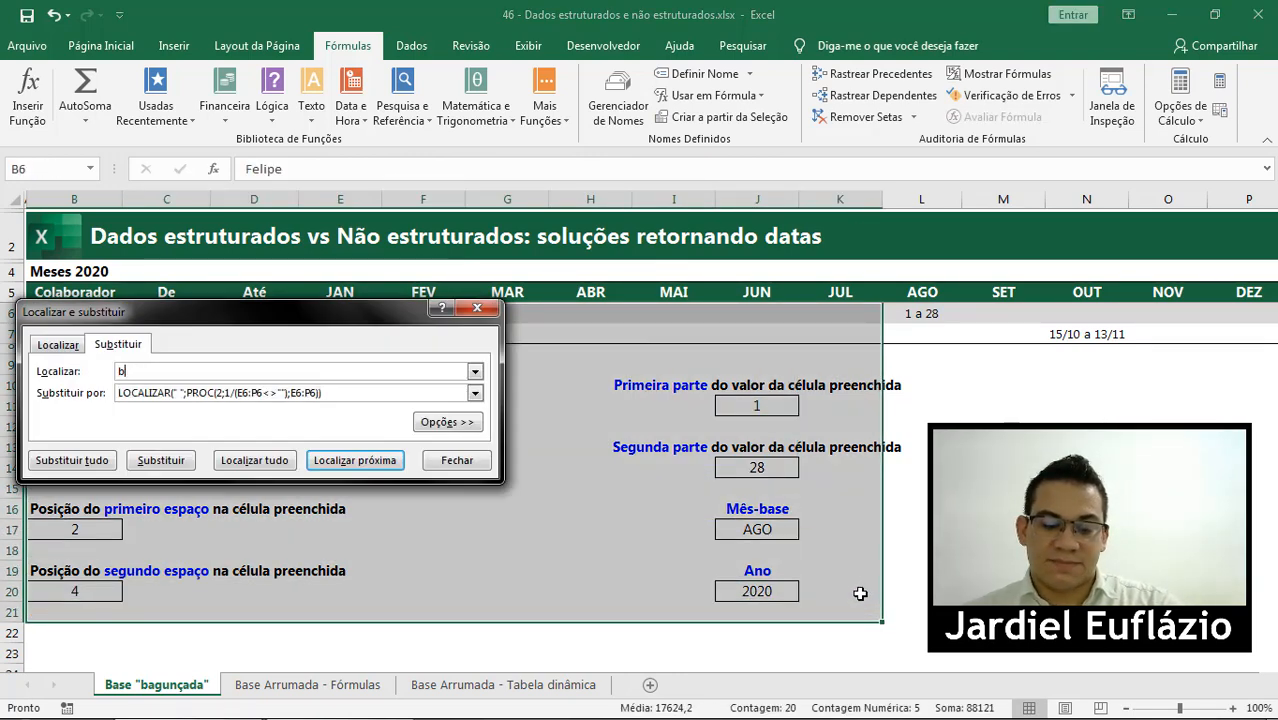
type("b20")
key("Tab")
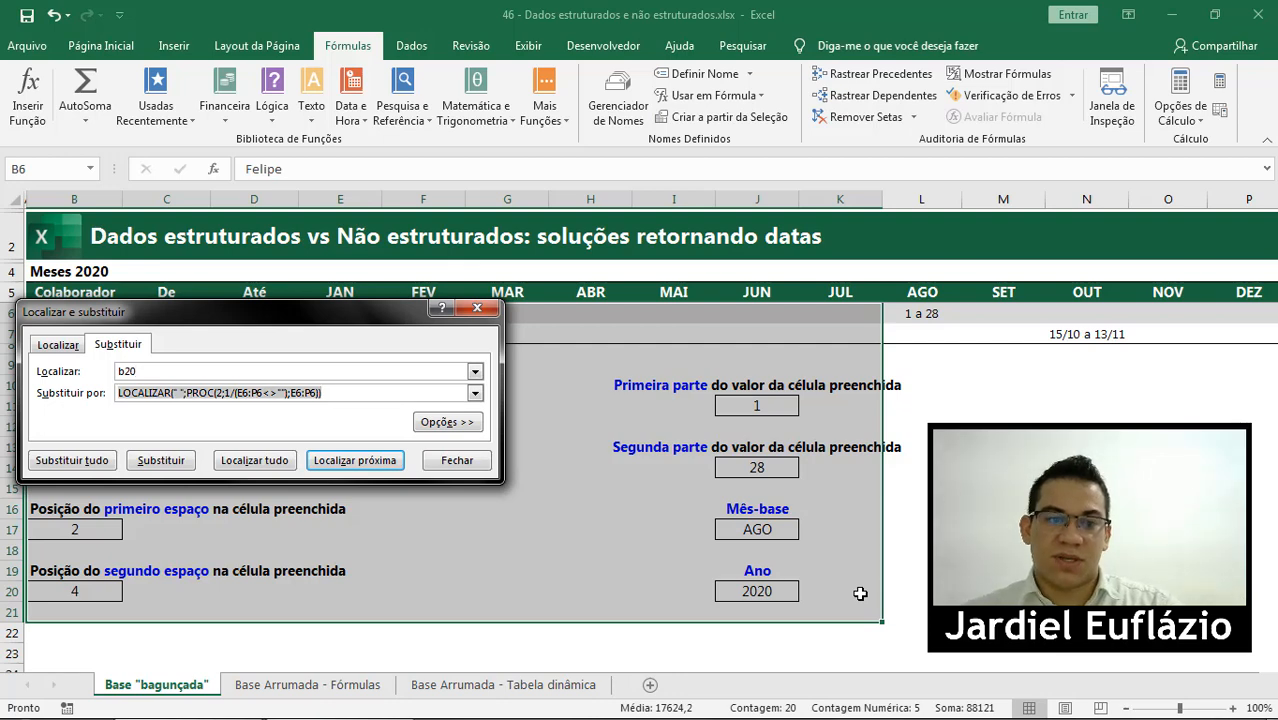
key("ctrl+v")
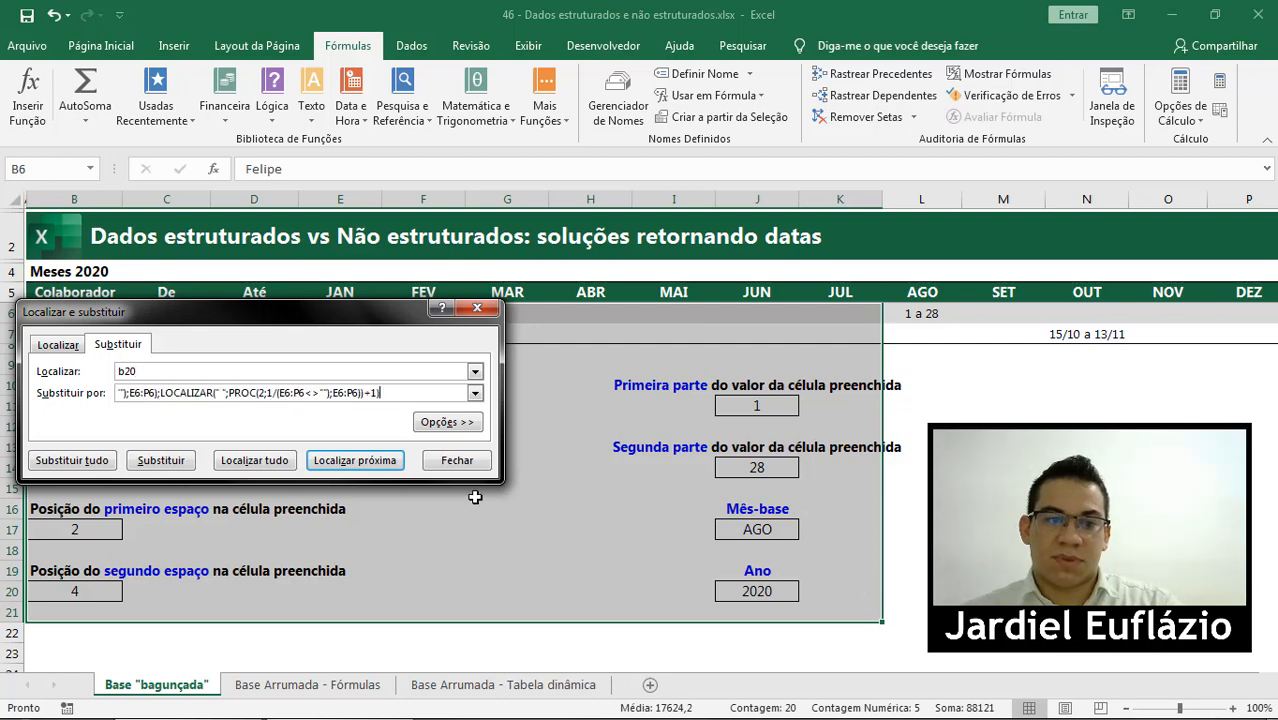
left_click(72, 460)
left_click(648, 417)
key("Escape")
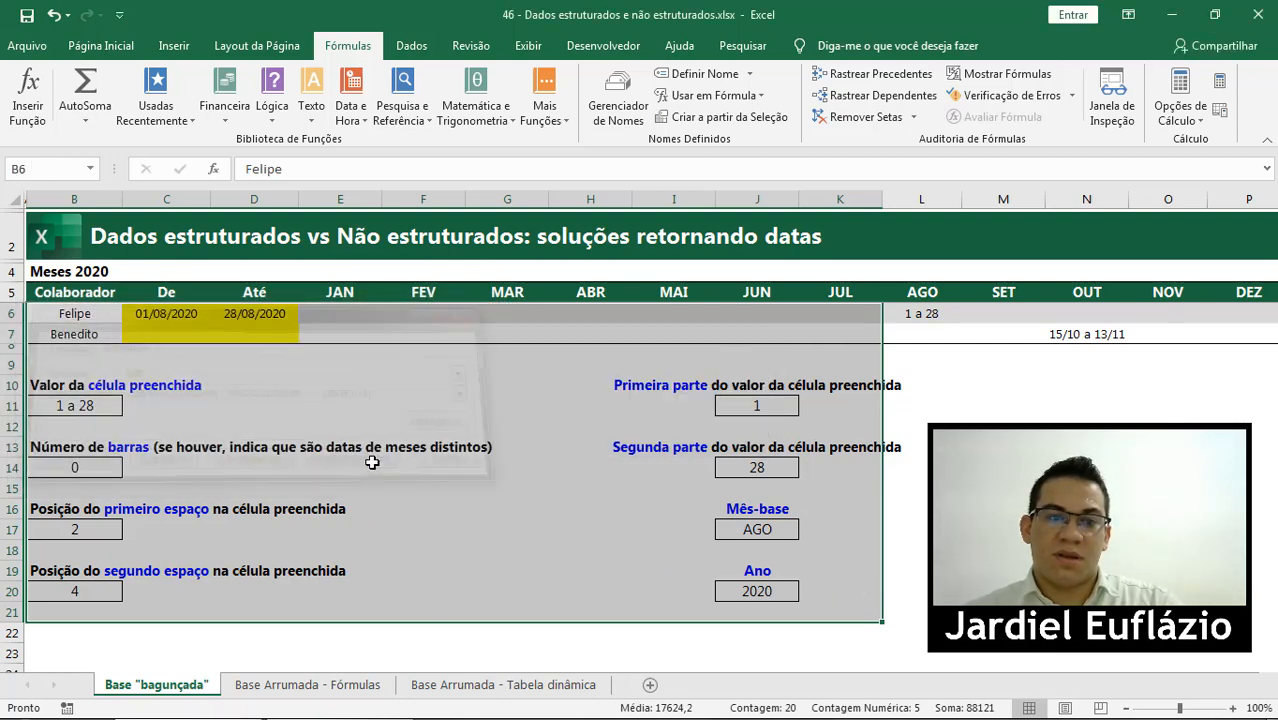
left_click(274, 486)
left_click(162, 315)
left_click(325, 487)
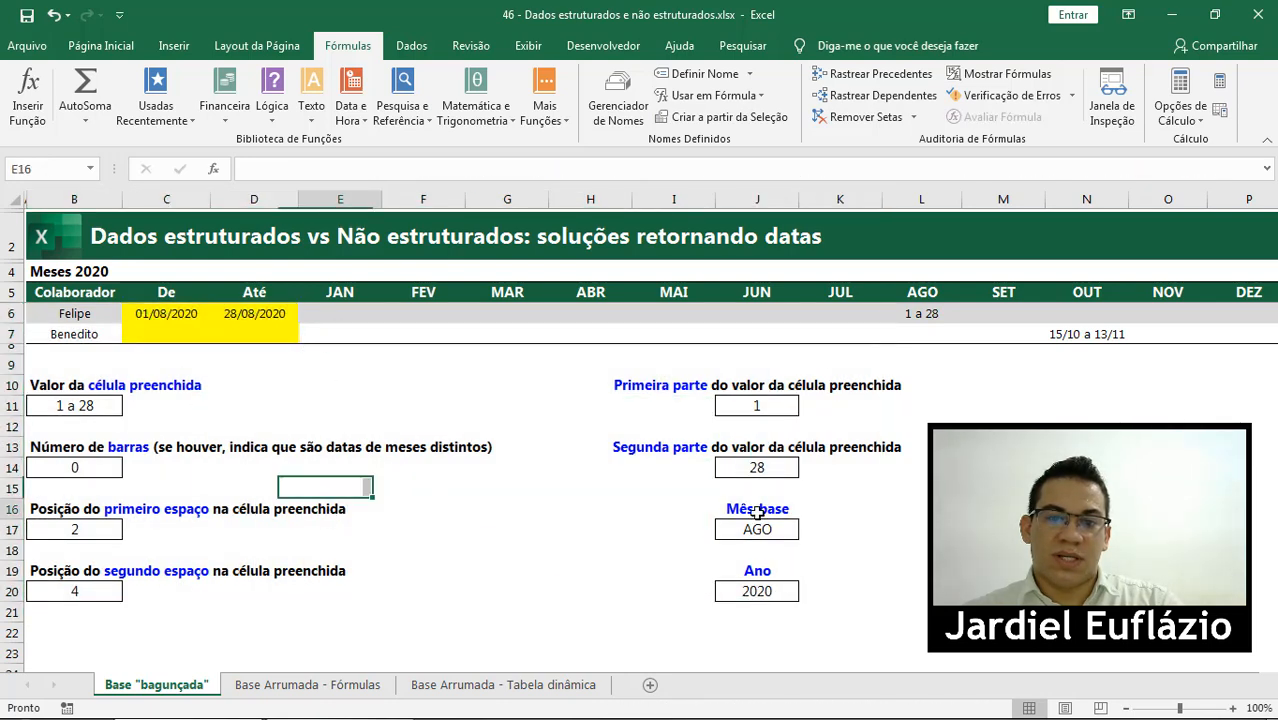
- Copy the ESQUERDA expression from J11's formula without its equals sign, then leave the cell without editing it
left_click(757, 406)
left_click_drag(811, 172, 254, 169)
key("Escape")
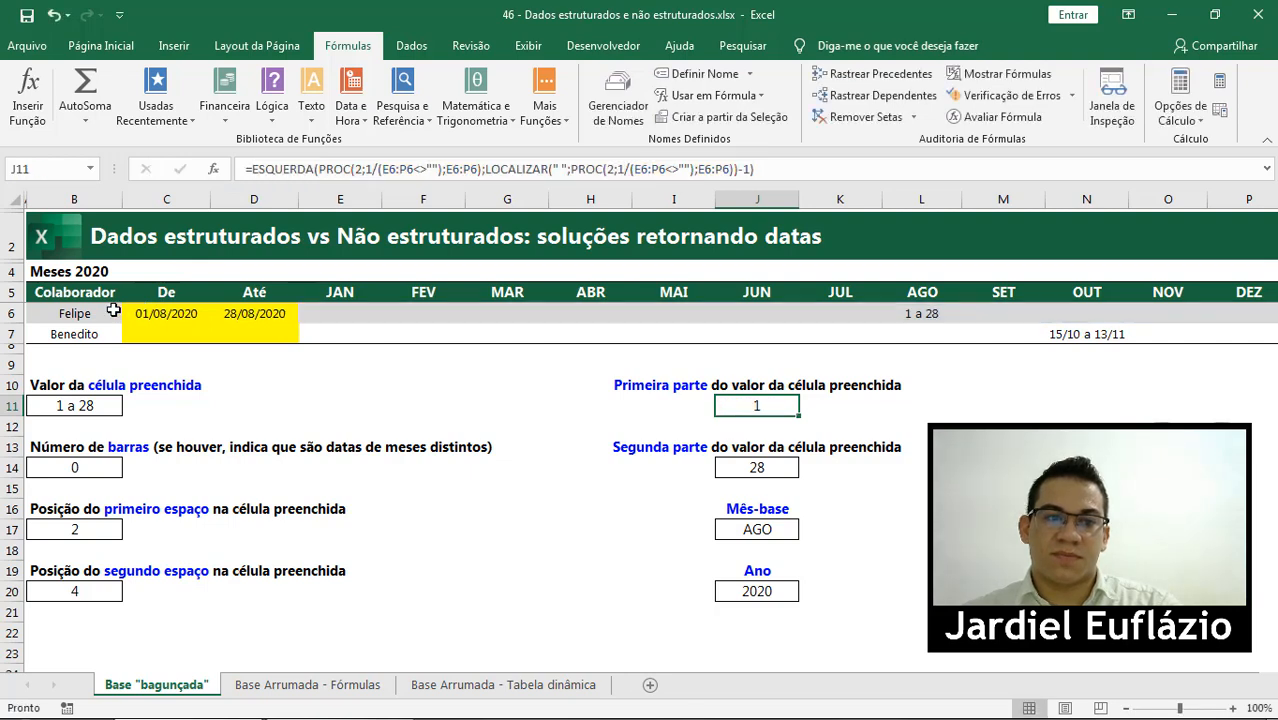
- Replace every j11 reference in B5:J20 with ESQUERDA(PROC(2;1/(E6:P6<>"");E6:P6);LOCALIZAR(" ";PROC(2;1/(E6:P6<>"");E6:P6))-1)
left_click_drag(90, 292, 781, 590)
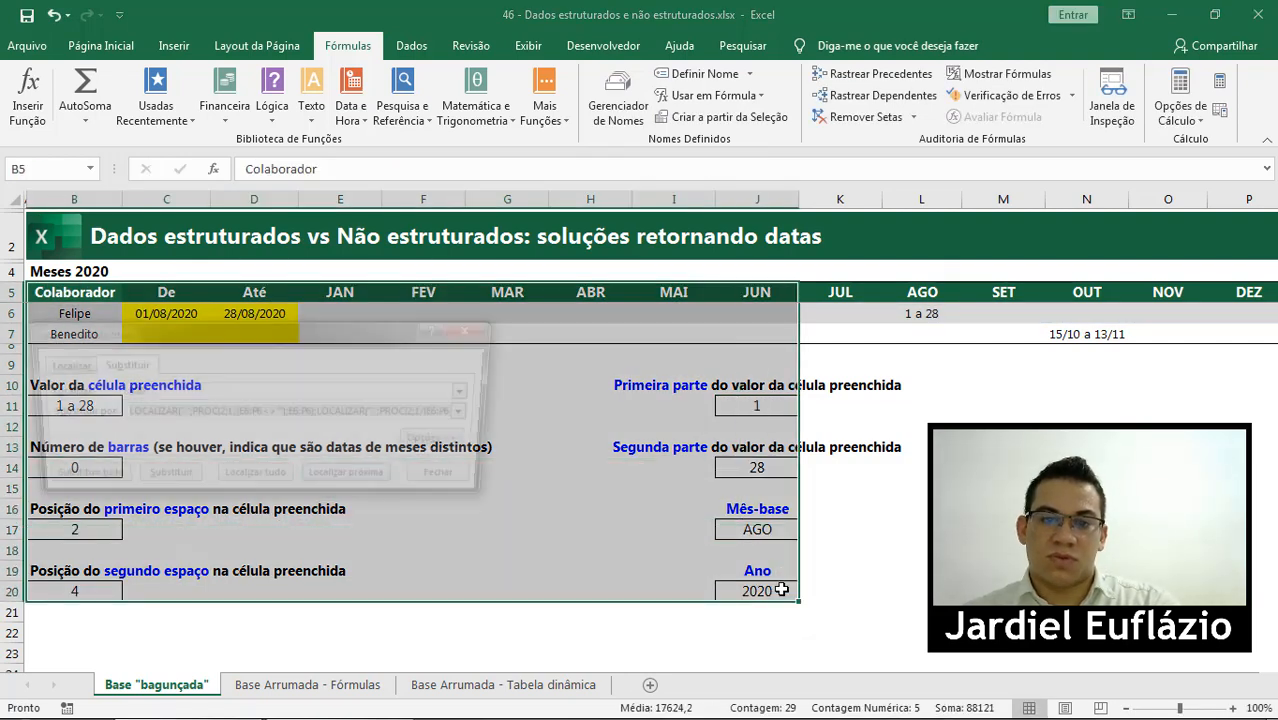
key("ctrl+u")
type("b20j11")
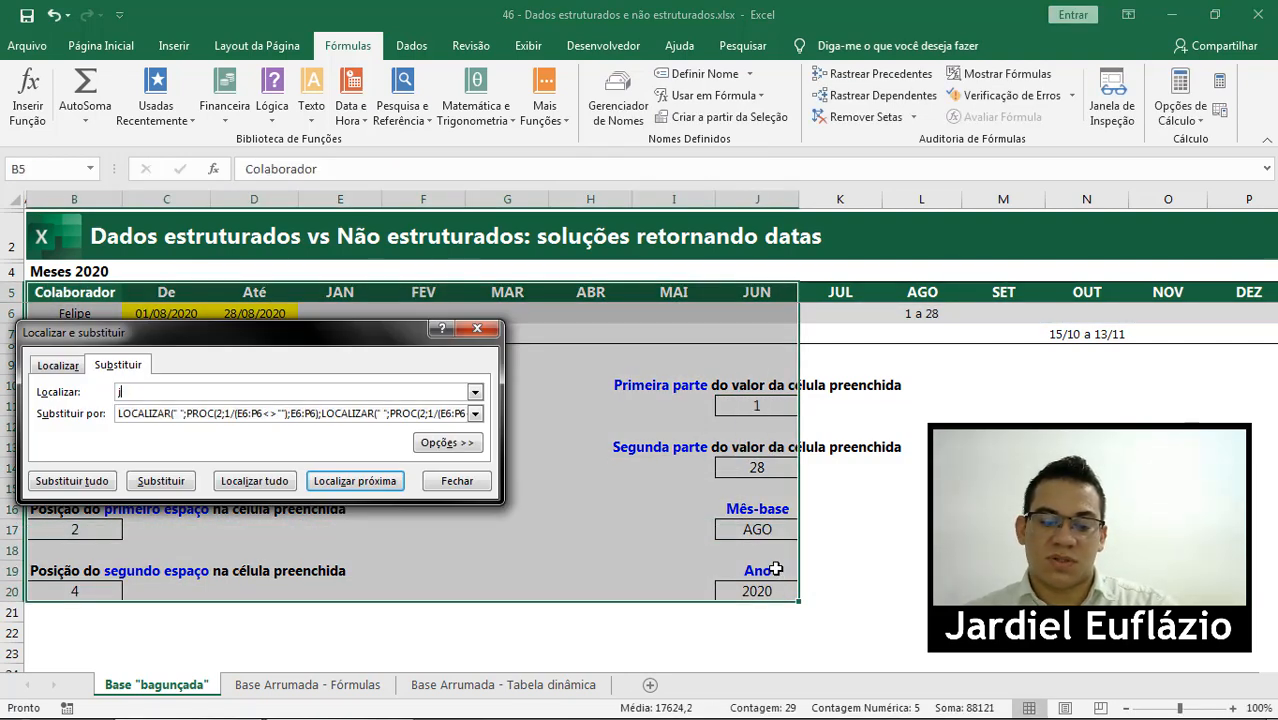
left_click(344, 415)
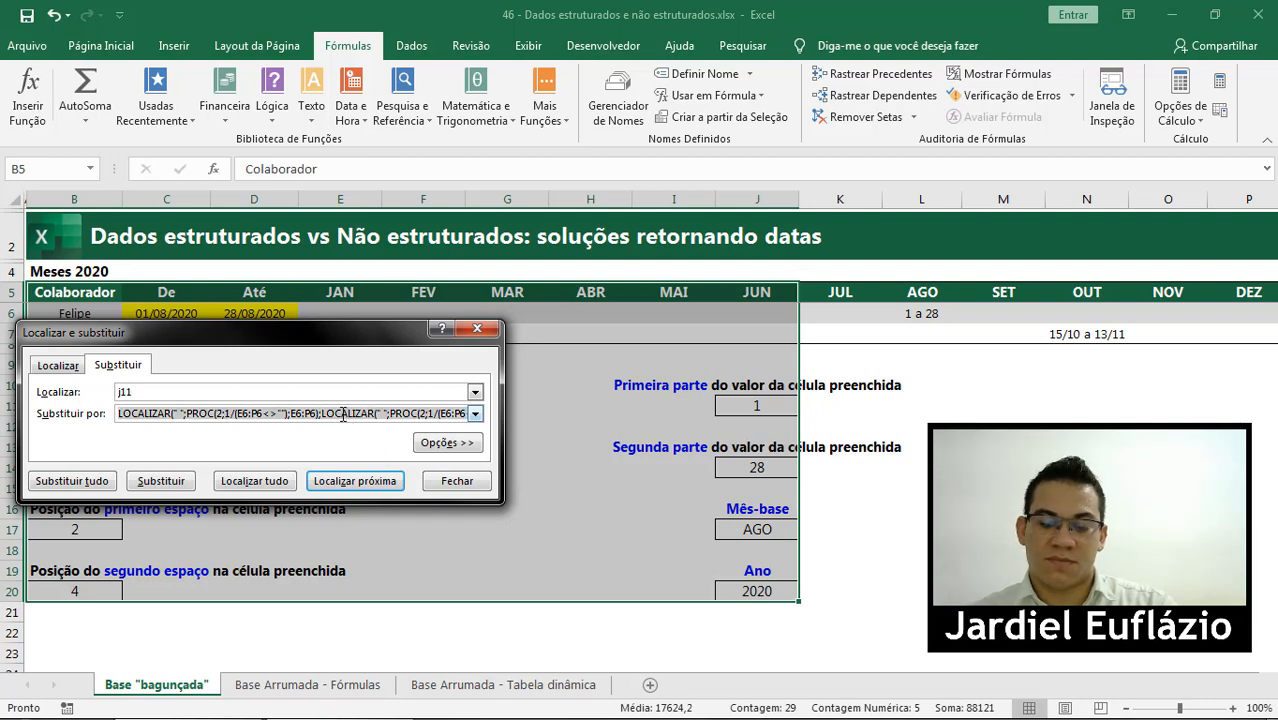
key("End")
left_click(103, 481)
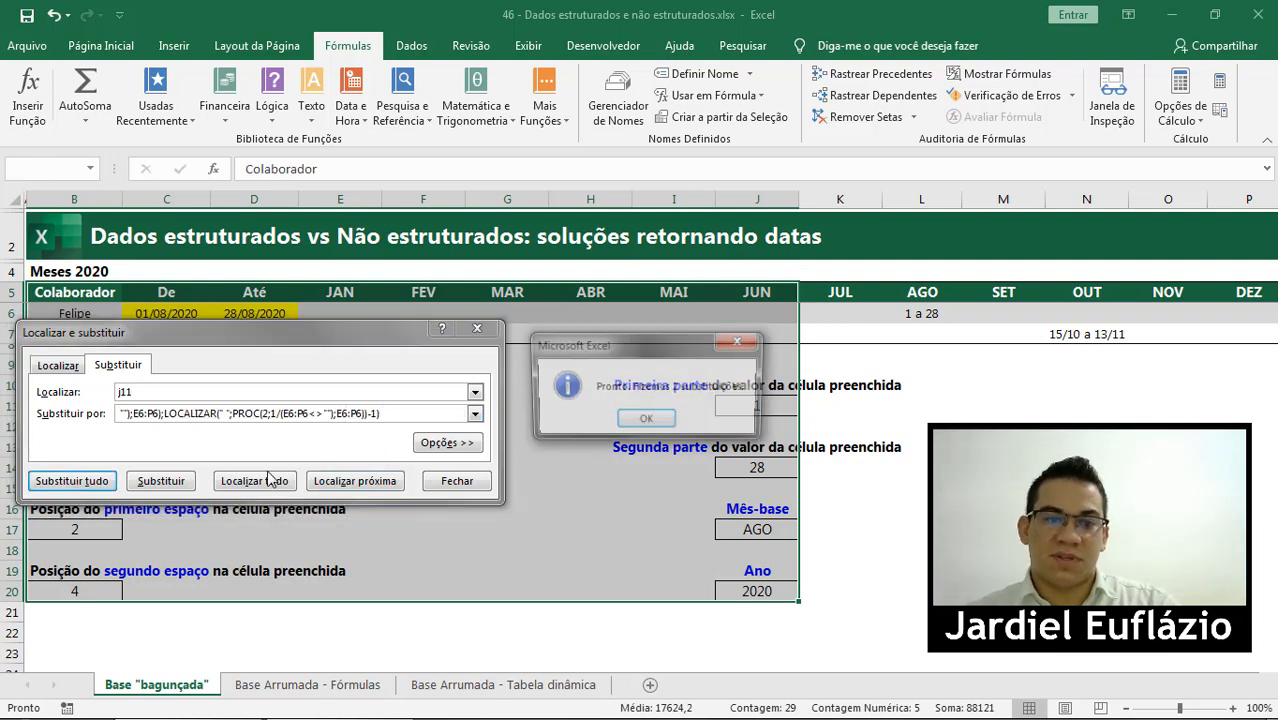
left_click(646, 421)
left_click(457, 481)
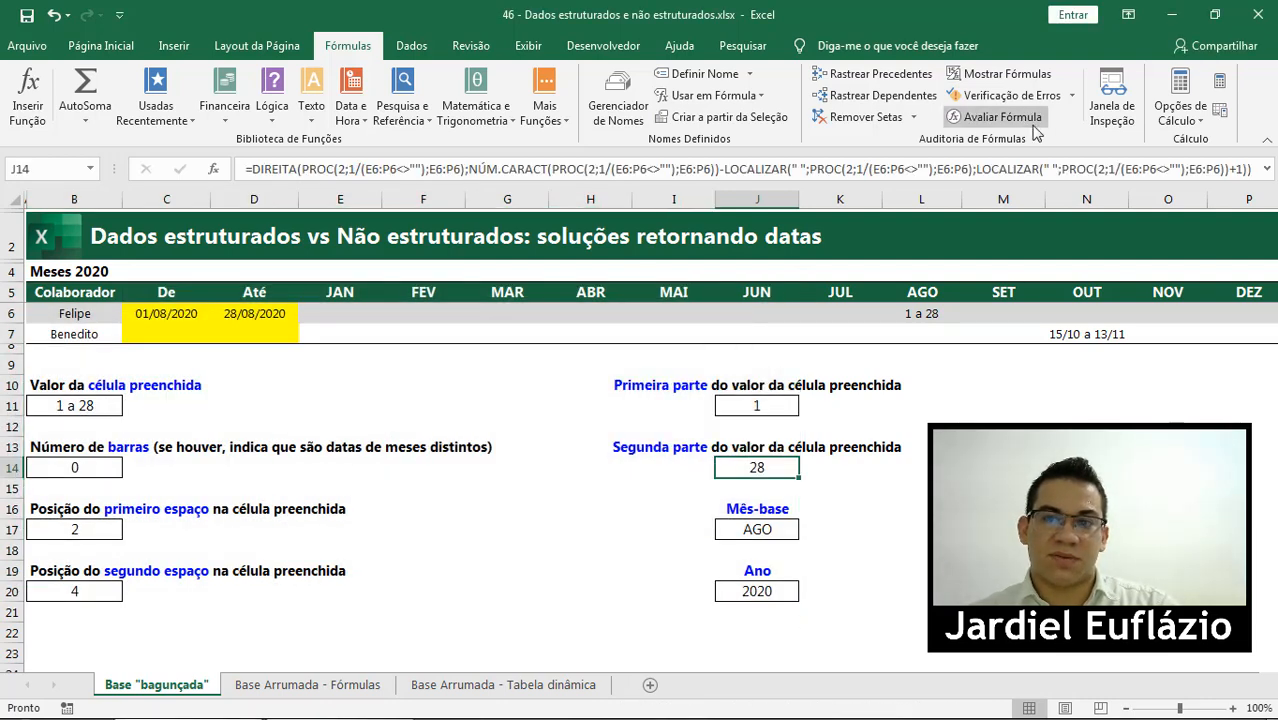
- Enlarge the formula area and copy the full DIREITA expression from J14's formula without its equals sign
left_click_drag(1083, 183, 1030, 238)
left_click(703, 182)
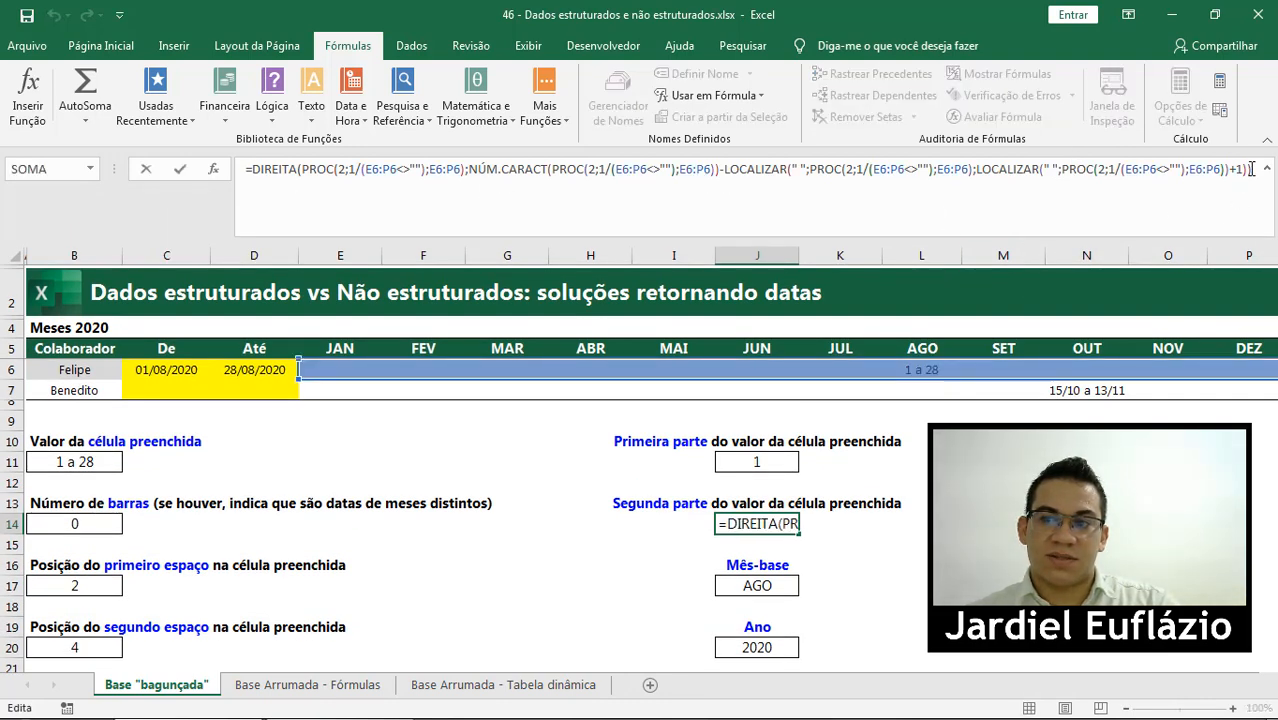
left_click_drag(1256, 169, 280, 222)
key("Escape")
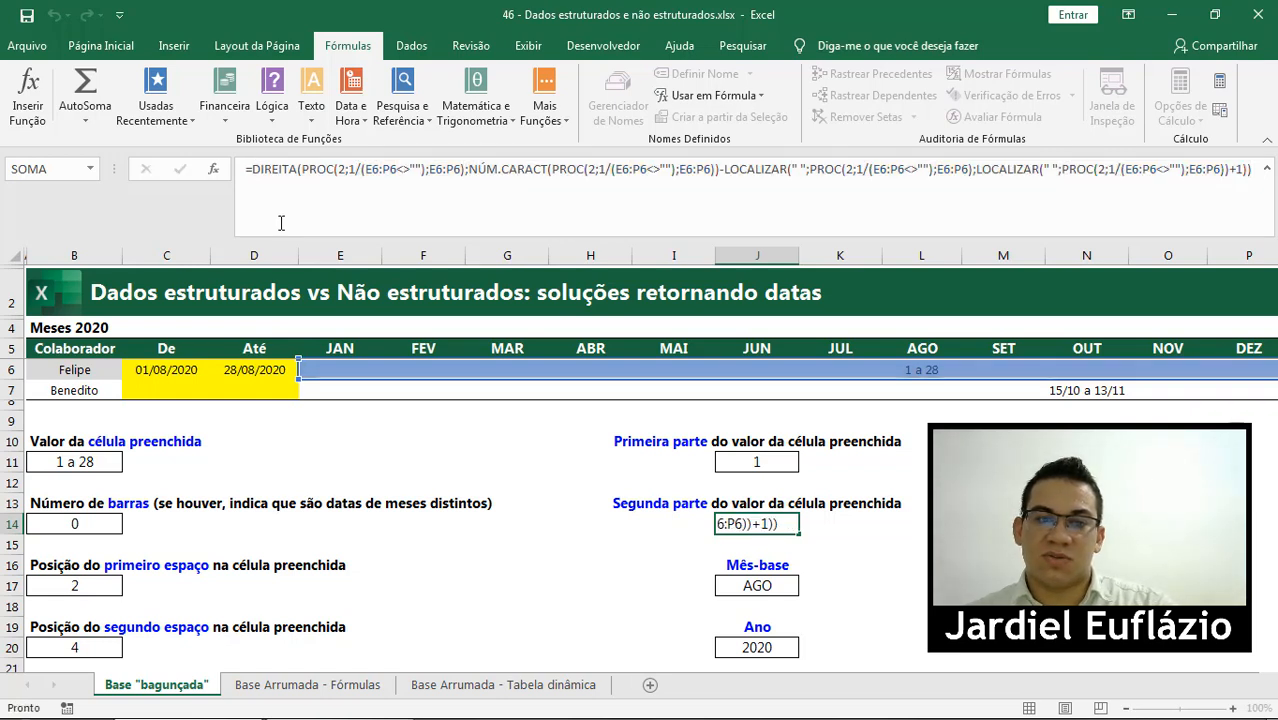
- Replace every j14 reference in B5:K20 with the DIREITA expression copied from the second-part cell
left_click(66, 348)
scroll(661, 447, "down", 1)
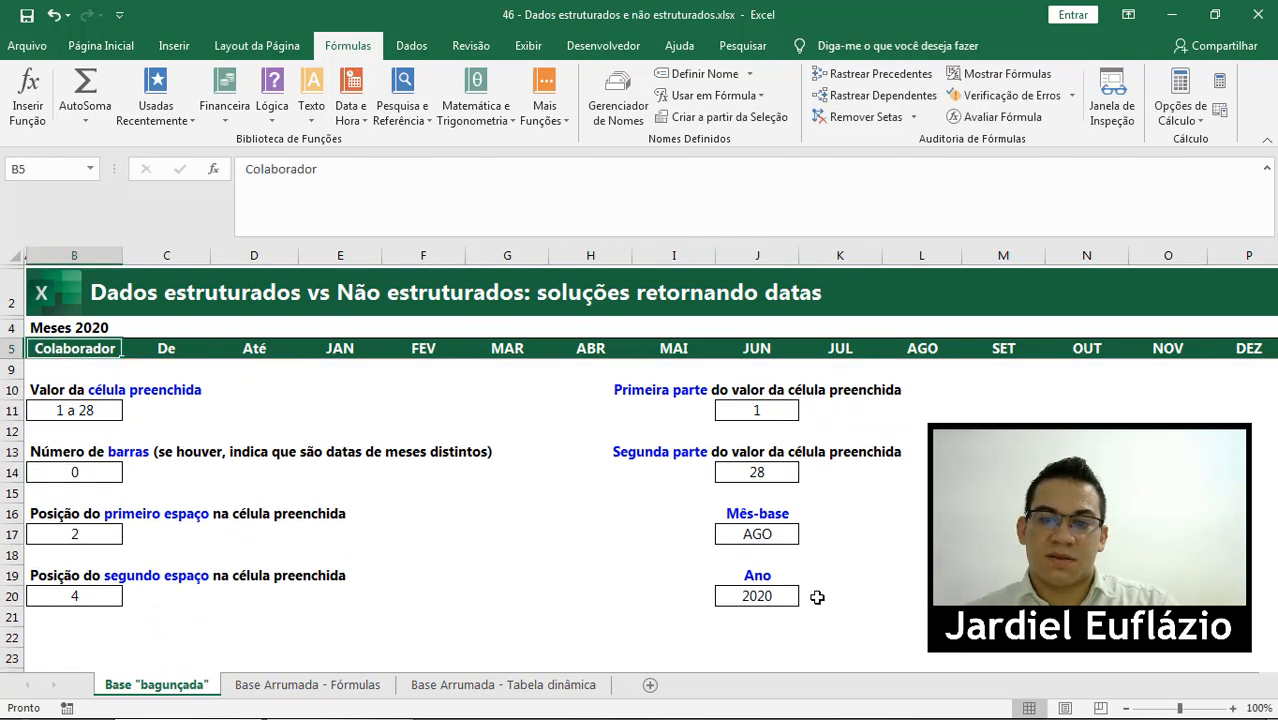
left_click(815, 596, "shift")
left_click_drag(698, 236, 690, 184)
scroll(479, 382, "up", 1)
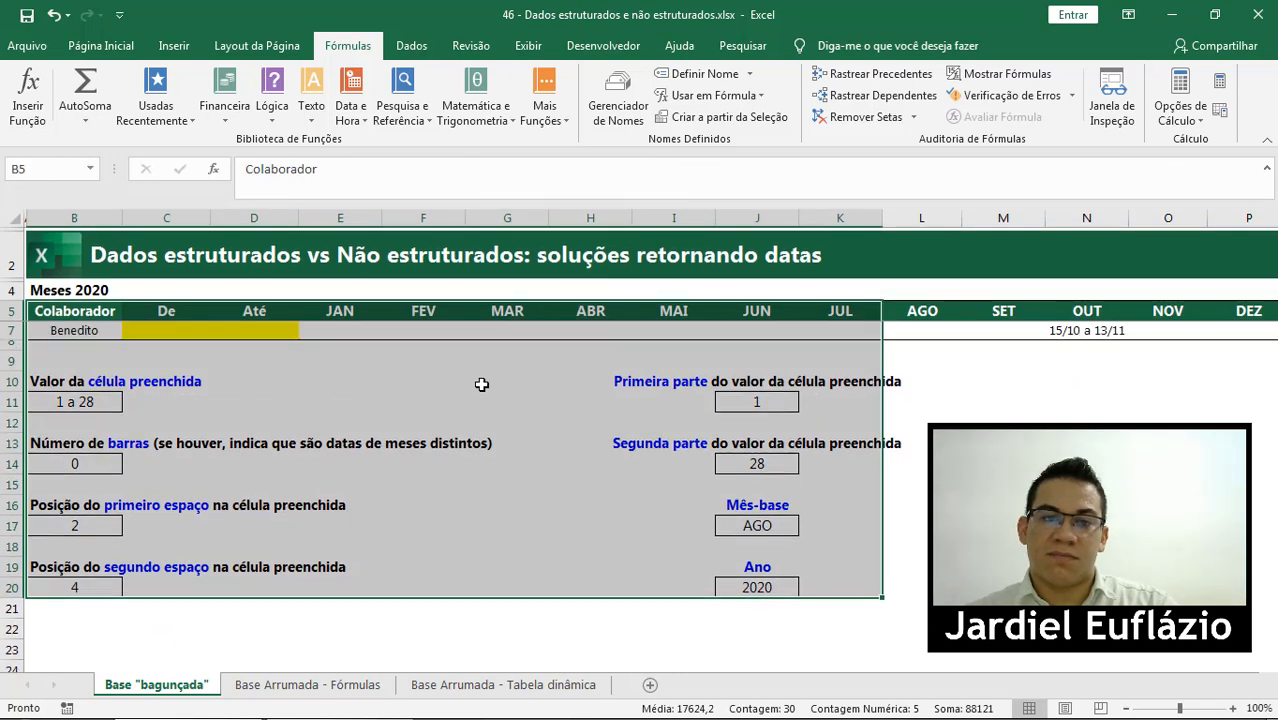
key("ctrl+u")
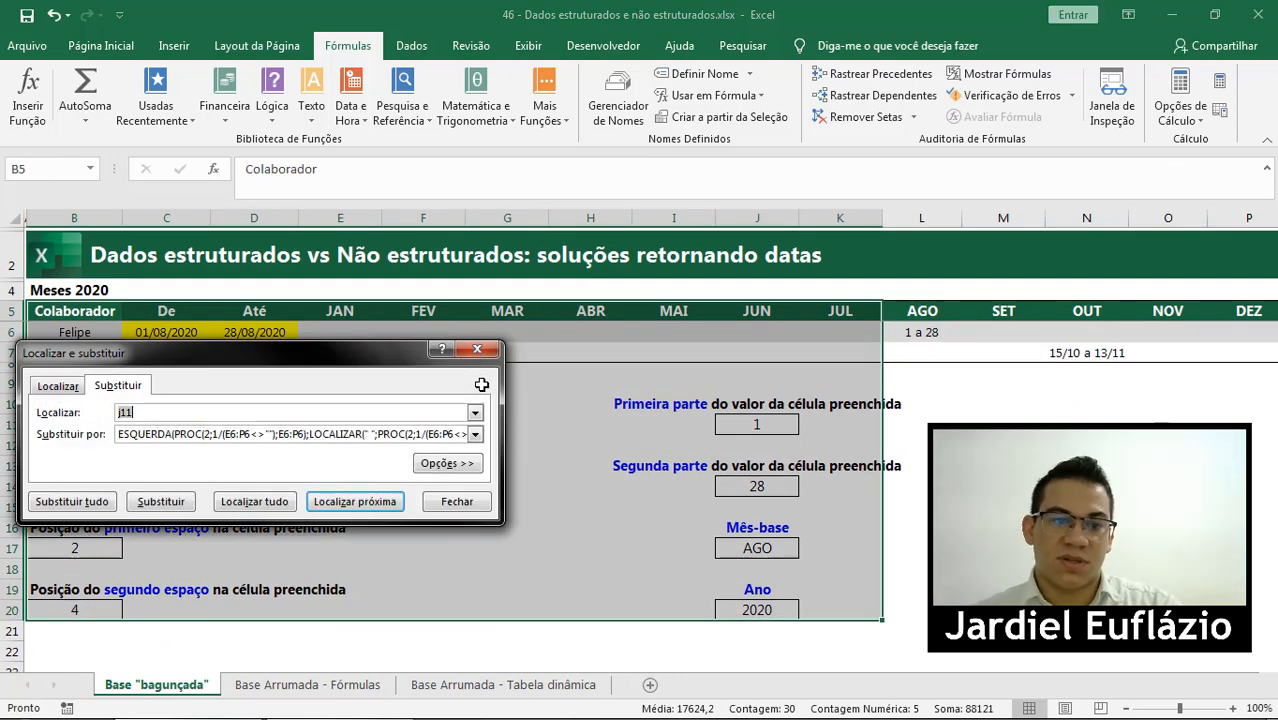
left_click_drag(460, 432, 347, 430)
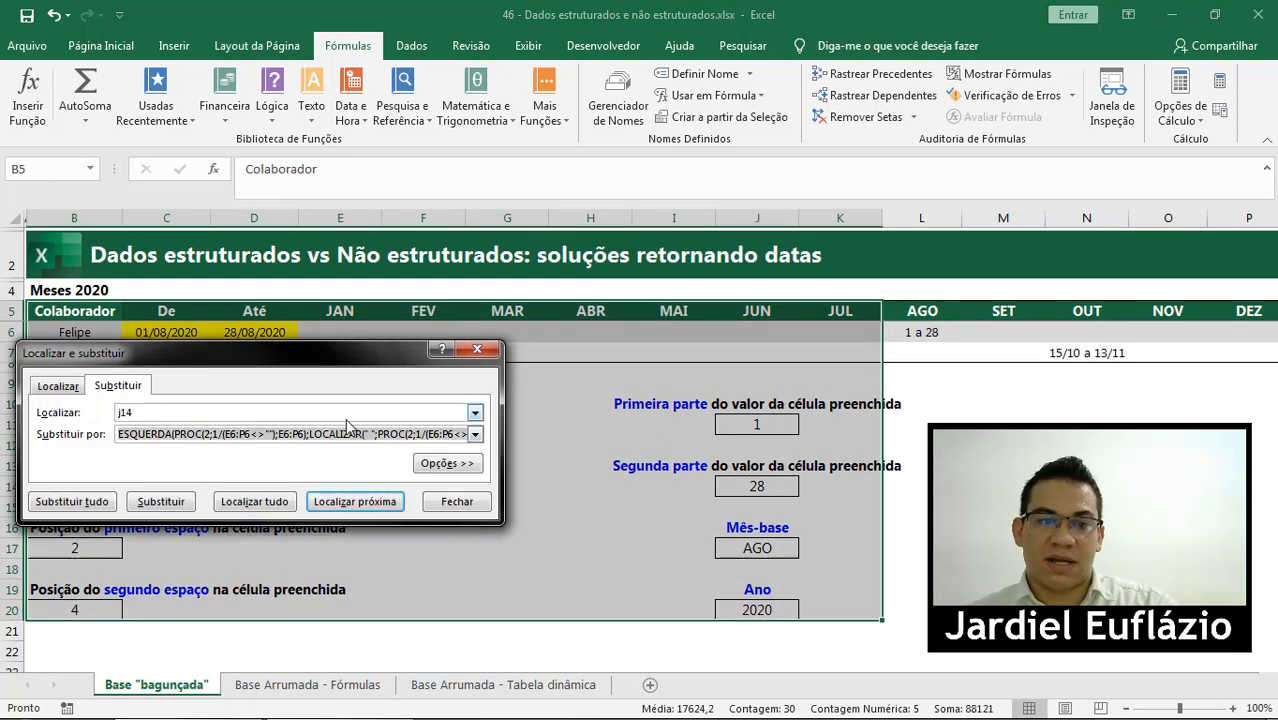
key("Delete")
key("ctrl+v")
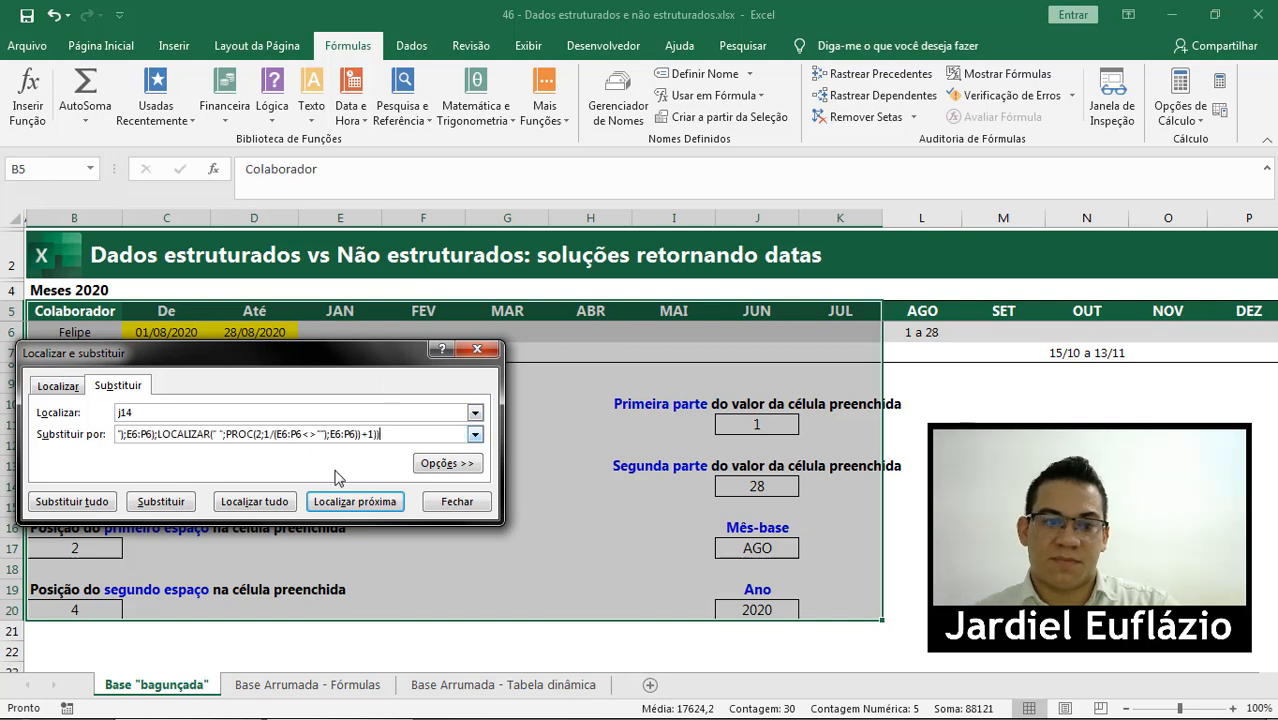
left_click(90, 501)
left_click(650, 430)
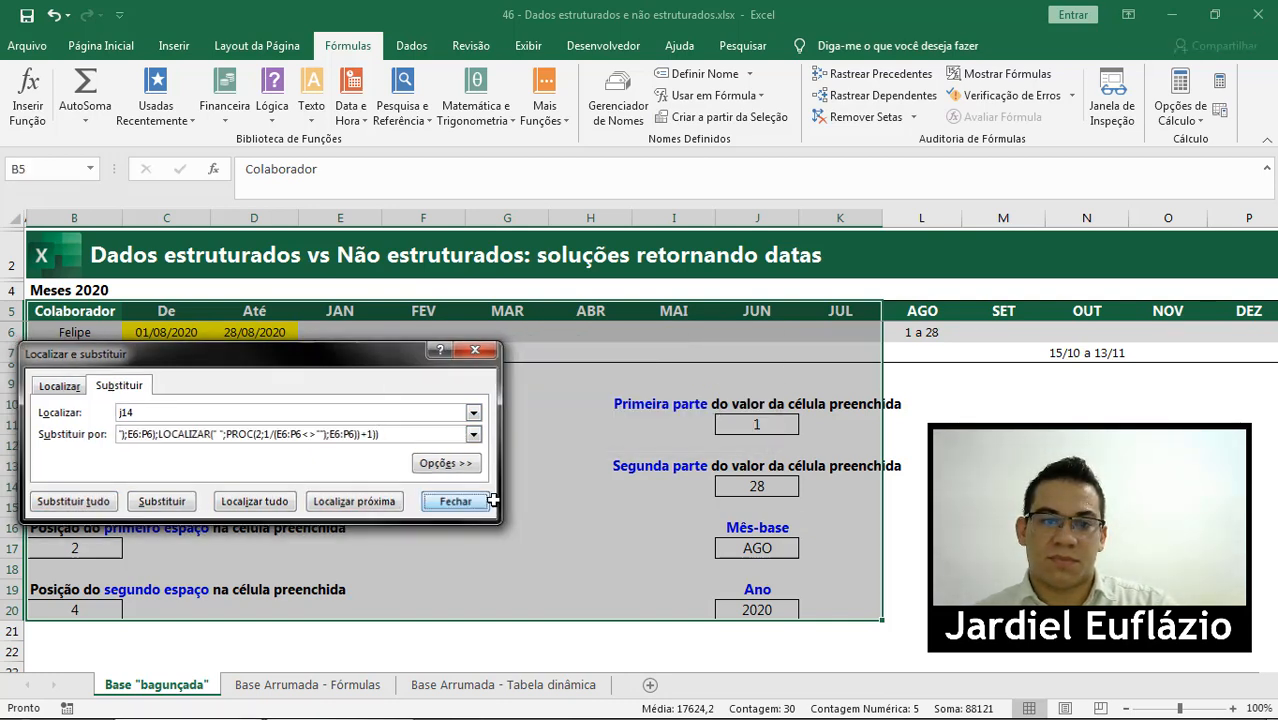
left_click(460, 503)
- Copy the expression ÍNDICE(E5:P5;CORRESP(PROC(2;1/(E6:P6<>"");E6:P6);E6:P6;0)) from the base-month cell J17 without its equals sign
left_click(752, 485)
left_click(757, 548)
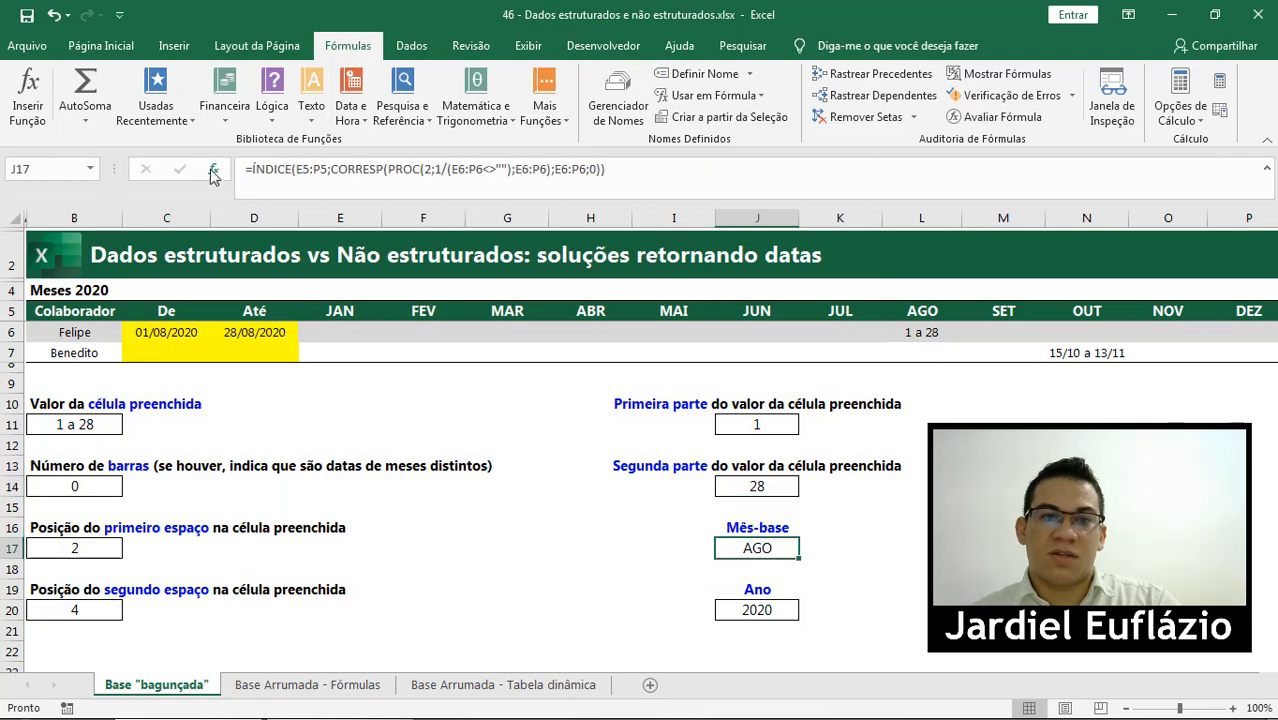
left_click_drag(608, 170, 250, 172)
key("ctrl+c")
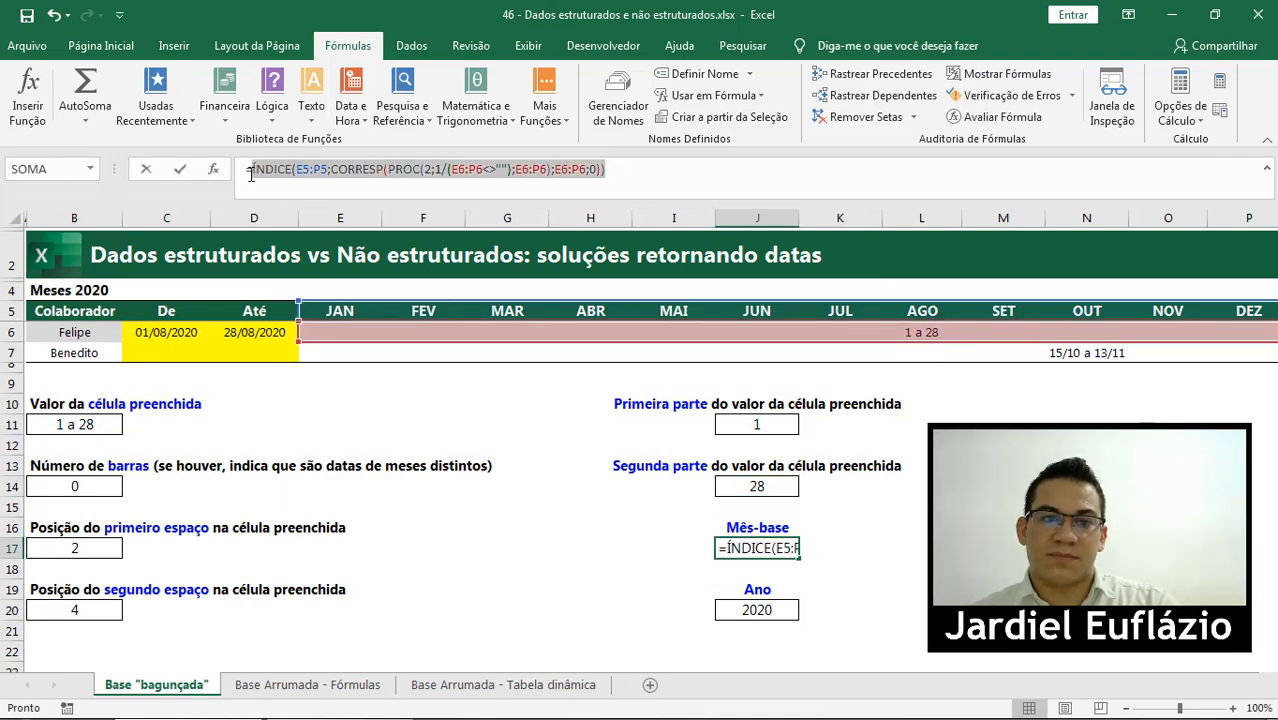
key("Escape")
- Replace every j17 reference in B5:J20 with ÍNDICE(E5:P5;CORRESP(PROC(2;1/(E6:P6<>"");E6:P6);E6:P6;0))
left_click_drag(74, 311, 776, 608)
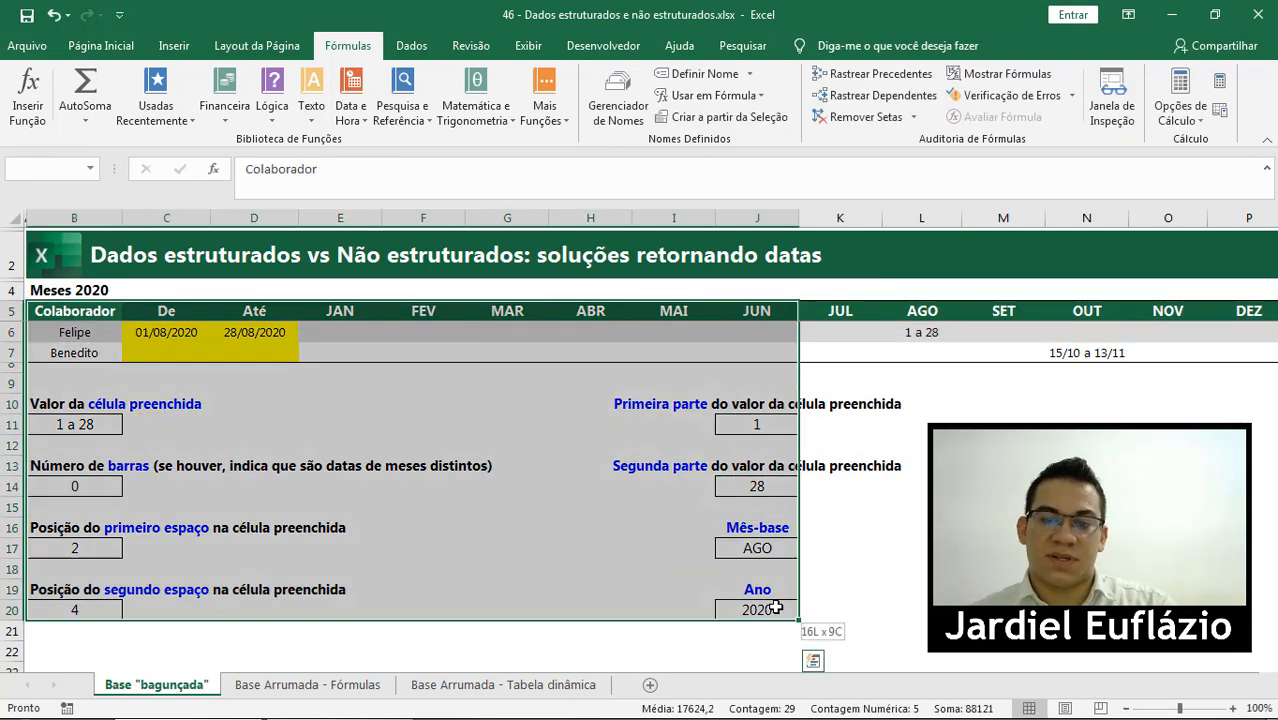
key("ctrl+u")
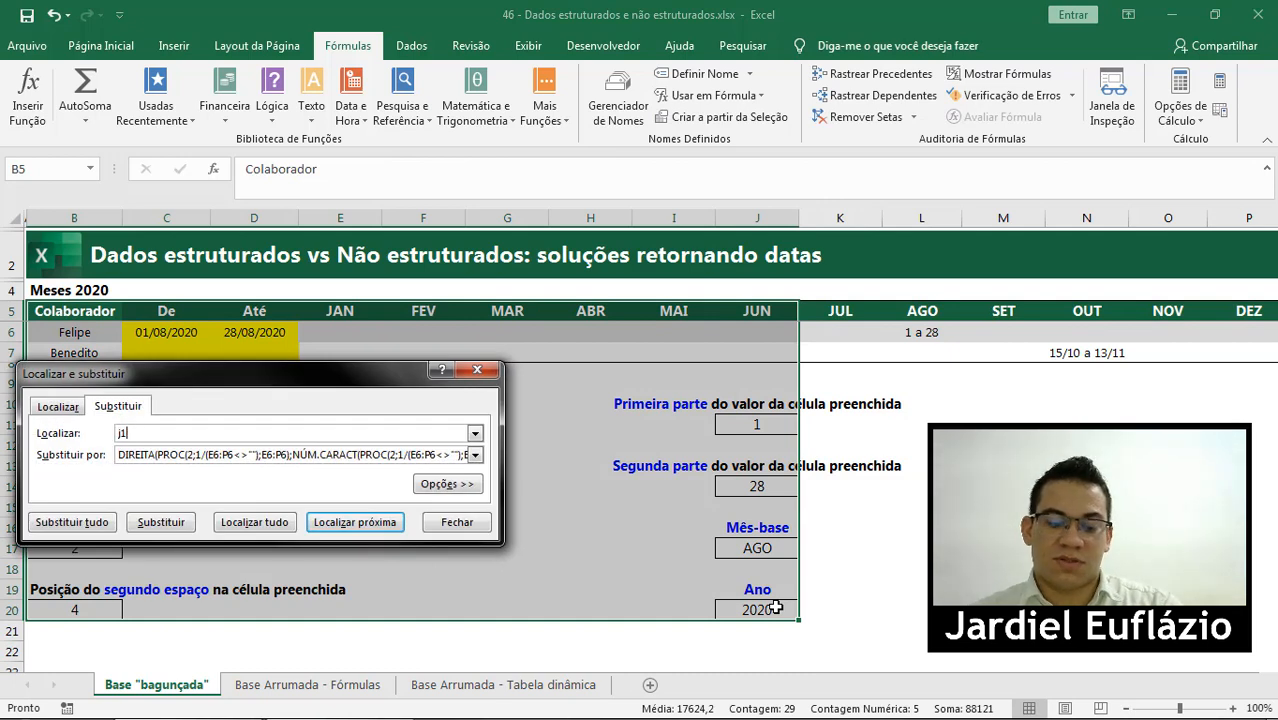
type("j17")
key("Tab")
key("ctrl+v")
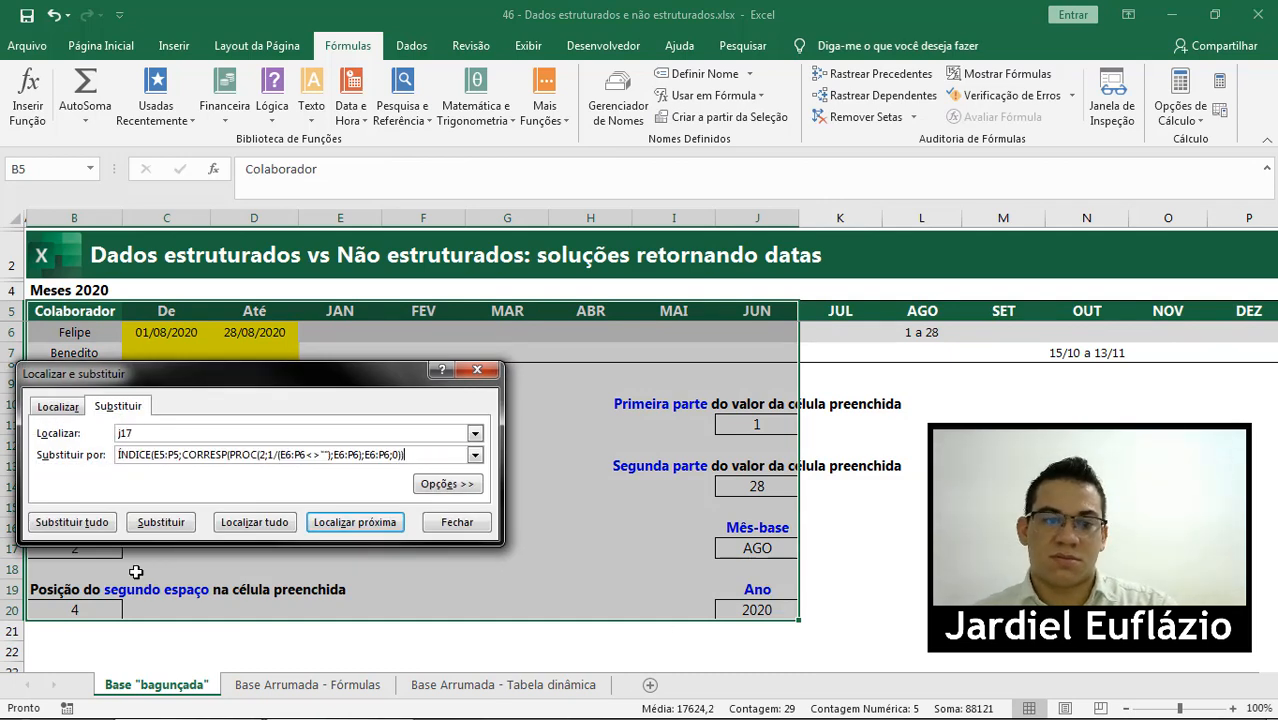
left_click(100, 522)
left_click(646, 420)
left_click(462, 522)
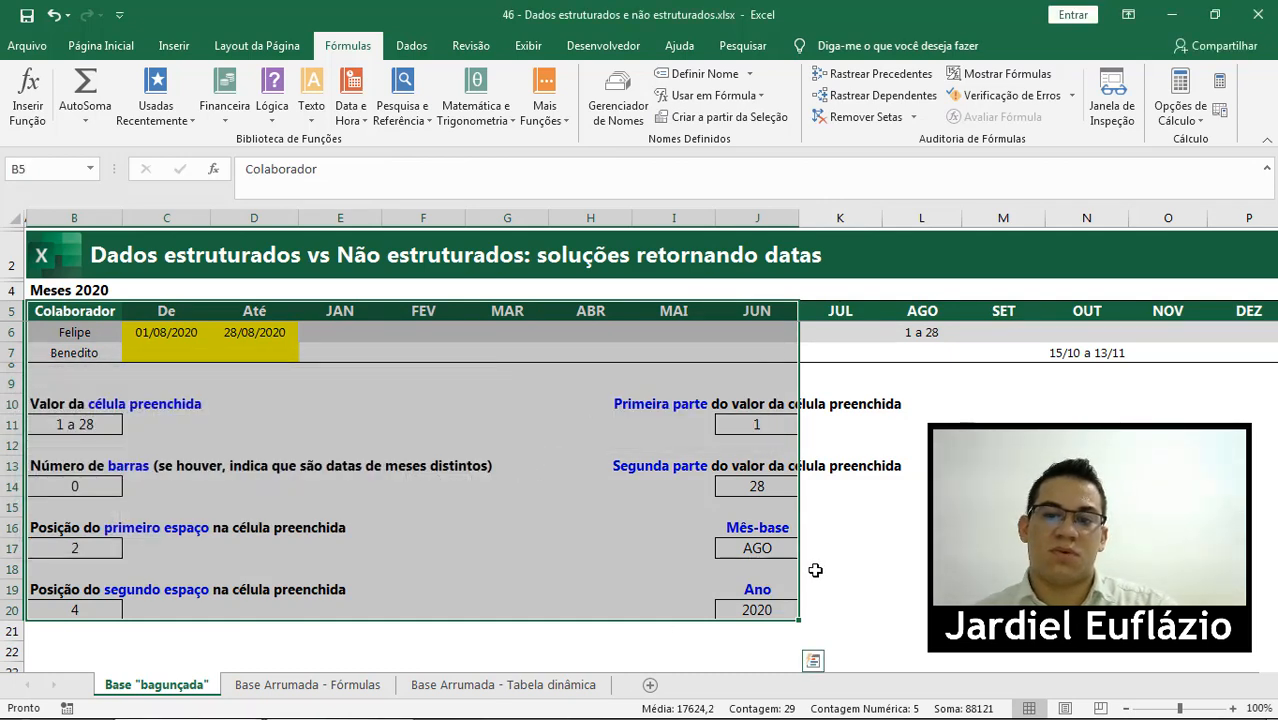
- Copy the expression DIREITA(B4;4) from the year cell J20 without its equals sign
left_click(750, 547)
left_click(762, 608)
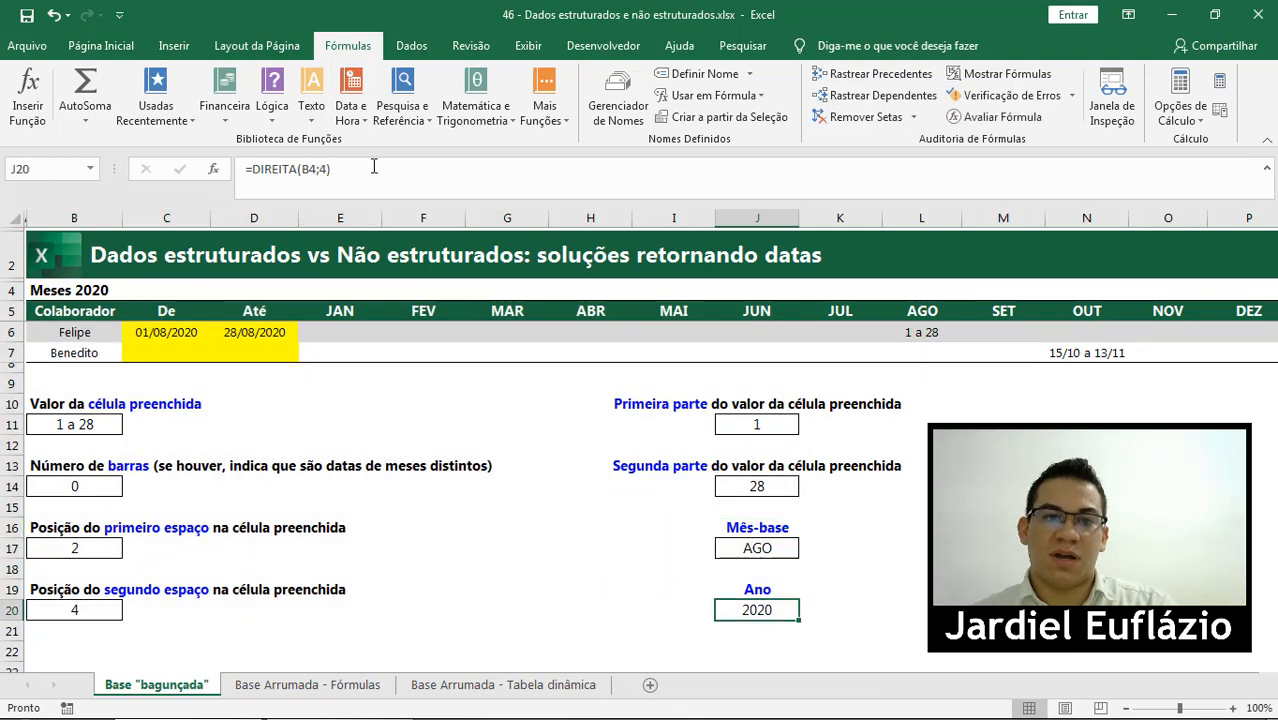
left_click_drag(330, 170, 253, 176)
key("ctrl+c")
key("Escape")
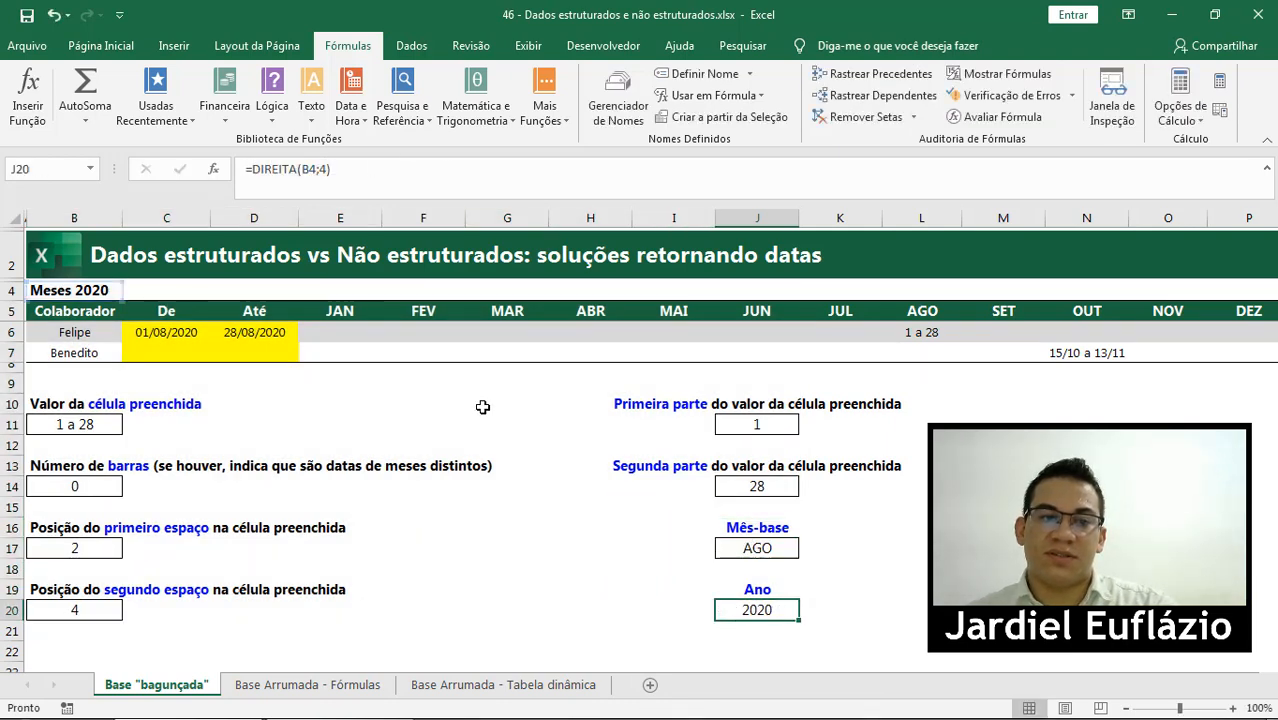
- Replace every j20 reference in B4:K20 with DIREITA(B4;4)
left_click_drag(44, 292, 805, 615)
key("ctrl+u")
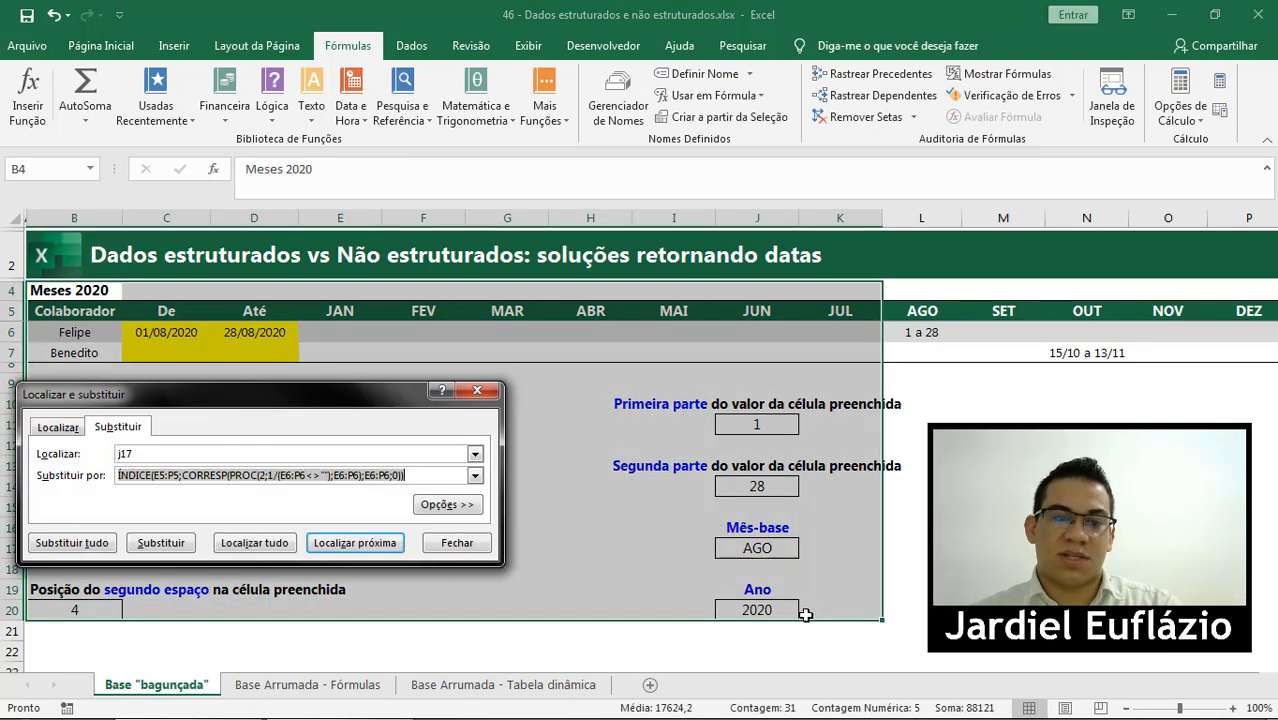
key("shift+Tab")
type("j")
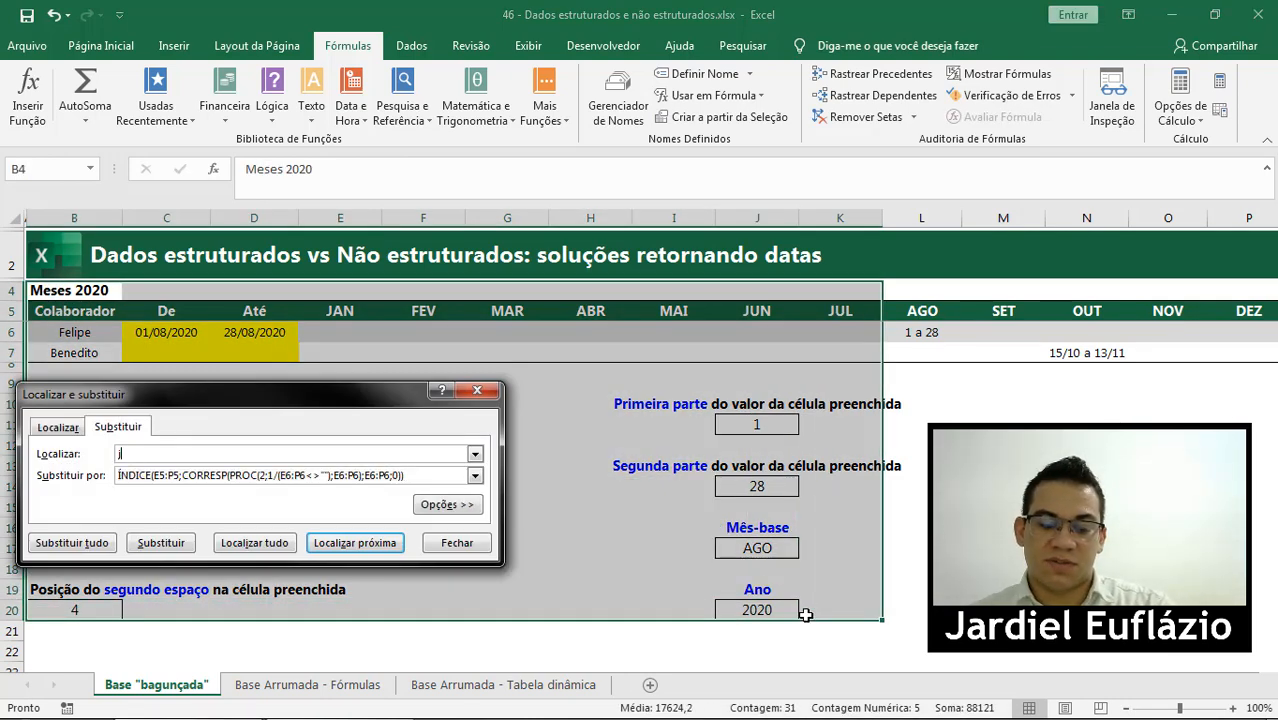
key("Tab")
key("ctrl+v")
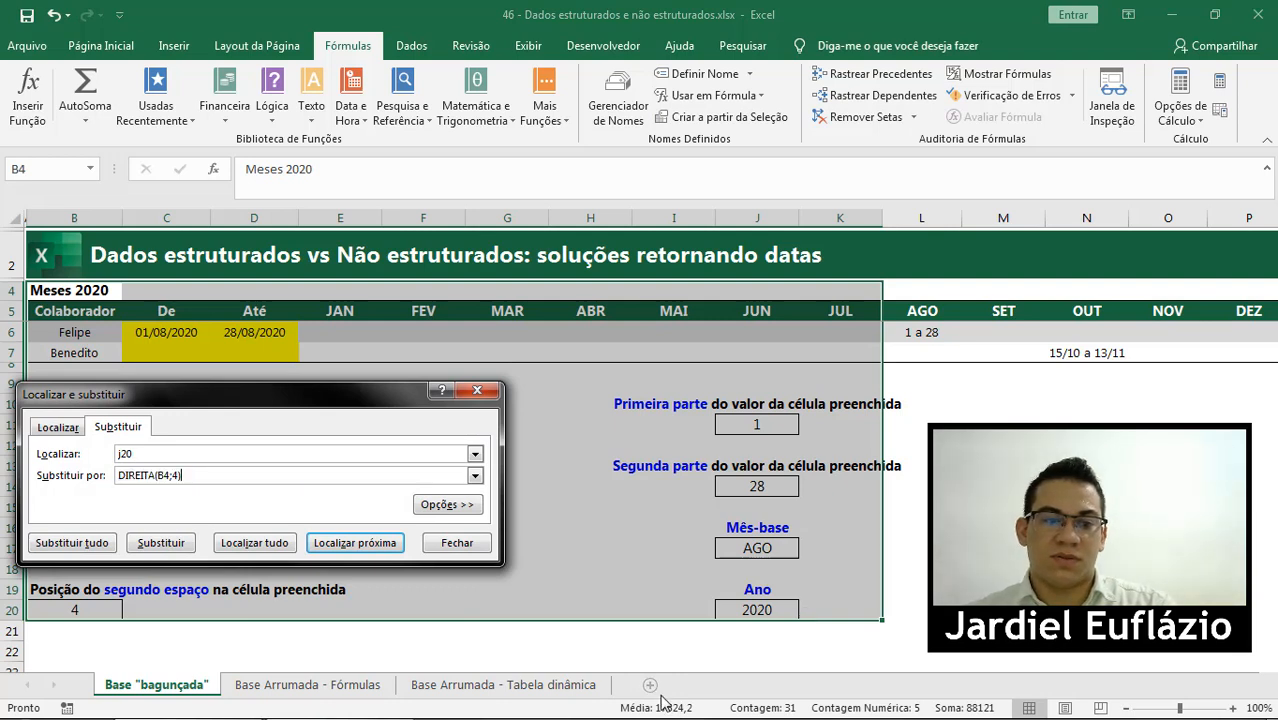
left_click(88, 553)
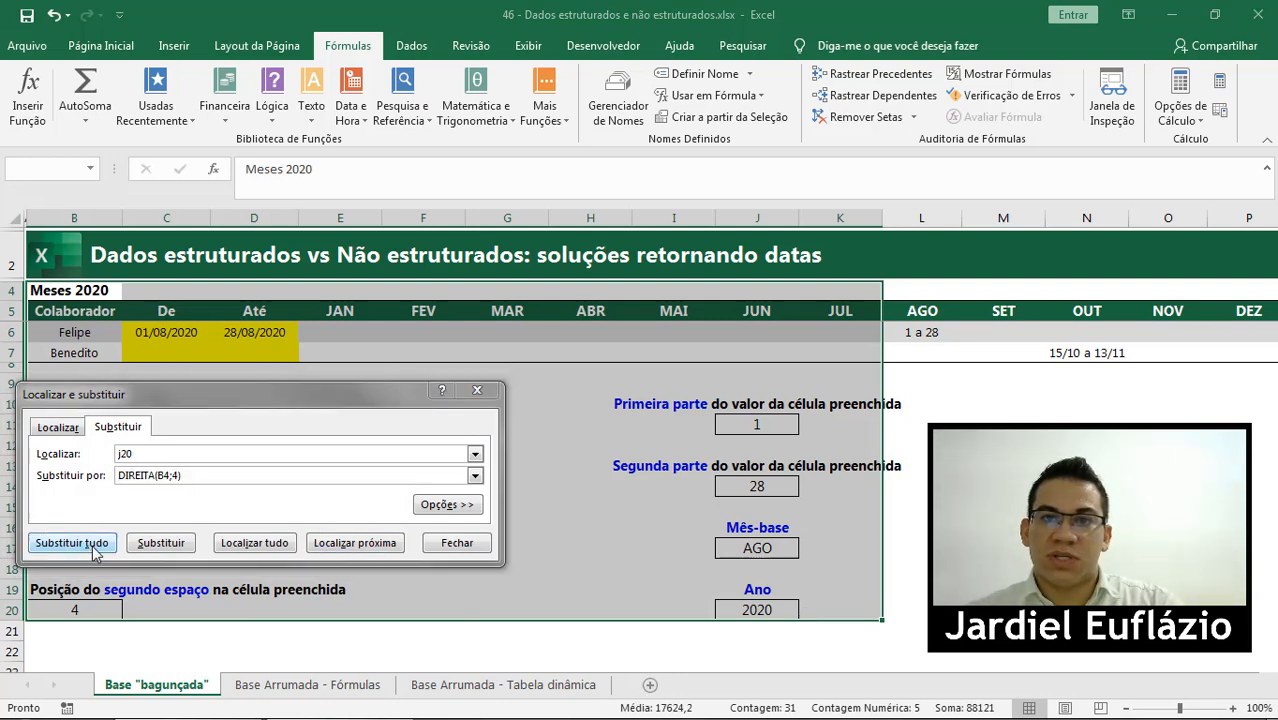
left_click(650, 425)
left_click(457, 543)
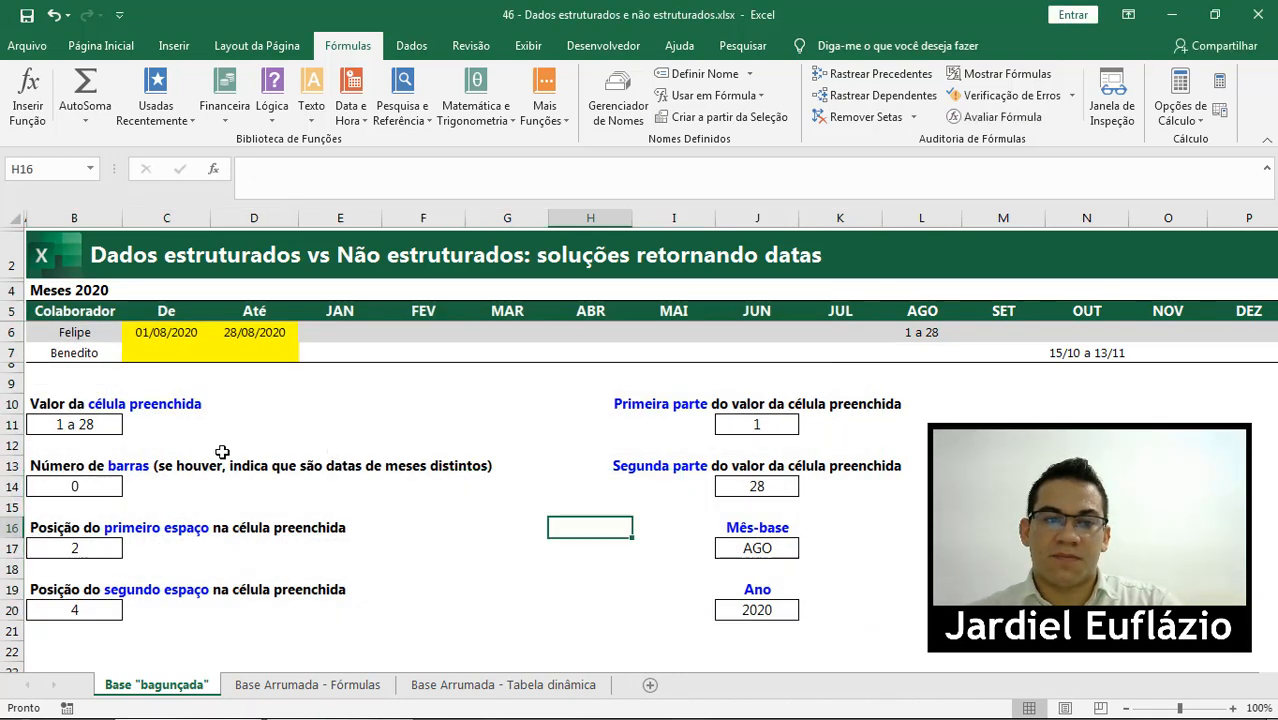
- Clear all contents and formatting from the helper area B9:M20
left_click_drag(74, 382, 1003, 610)
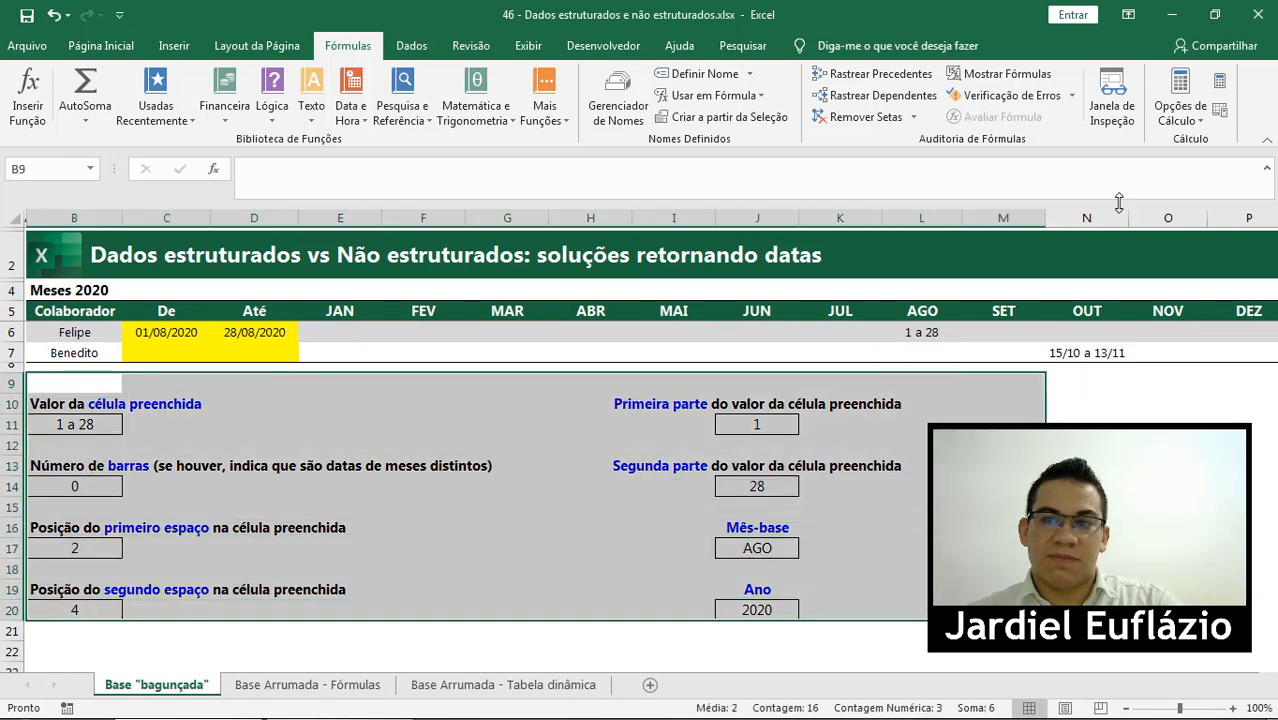
left_click(101, 46)
left_click(1118, 117)
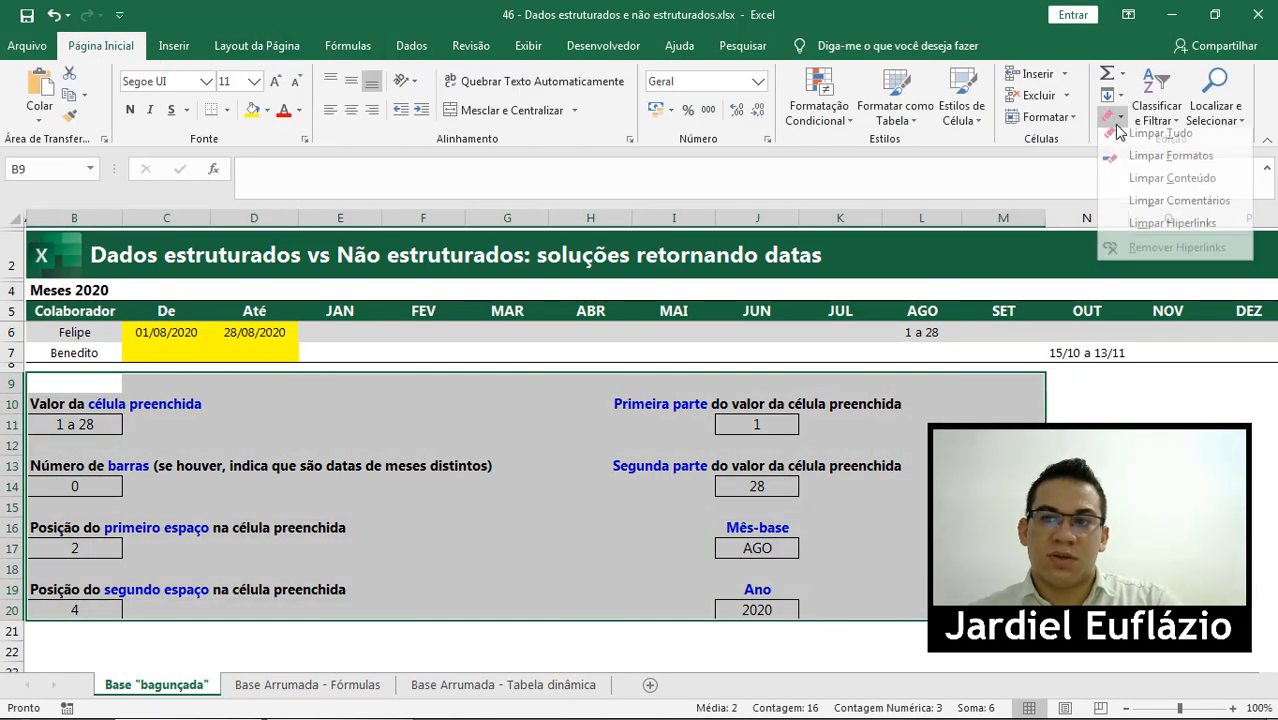
left_click(1122, 148)
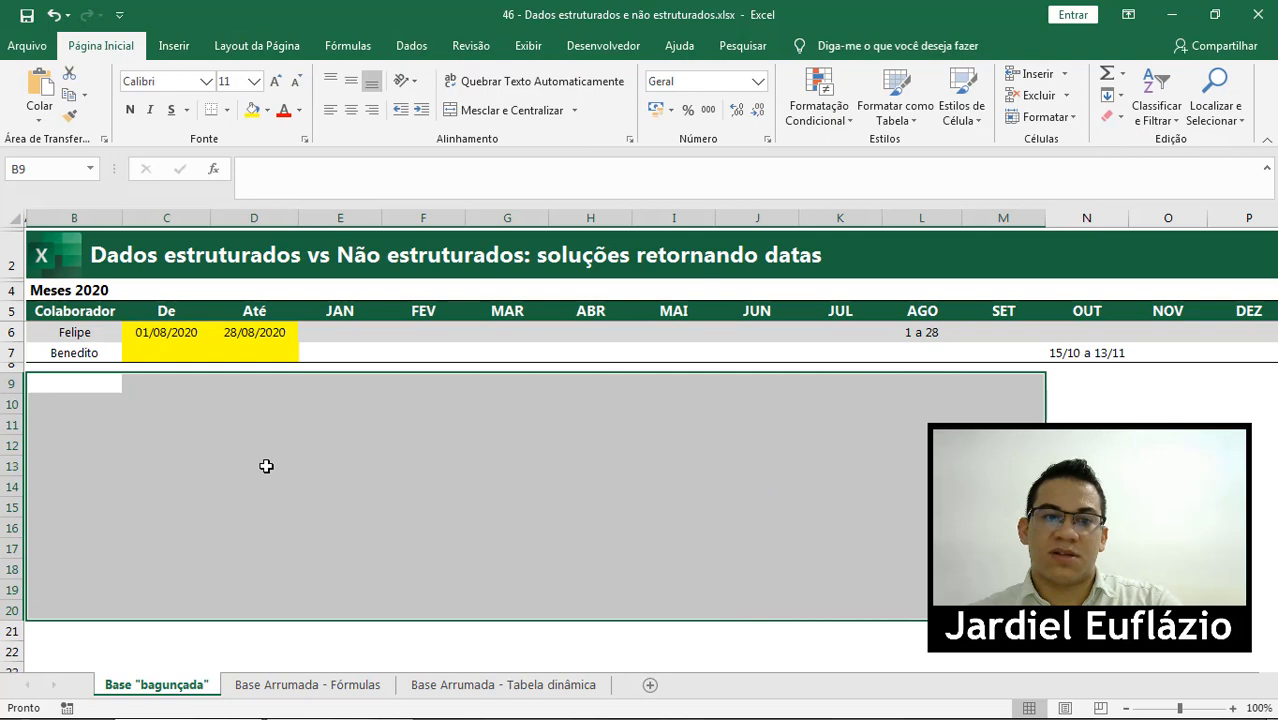
- Make both B4 references in the De formula in C6 absolute as $B$4
left_click(186, 336)
left_click_drag(575, 205, 575, 317)
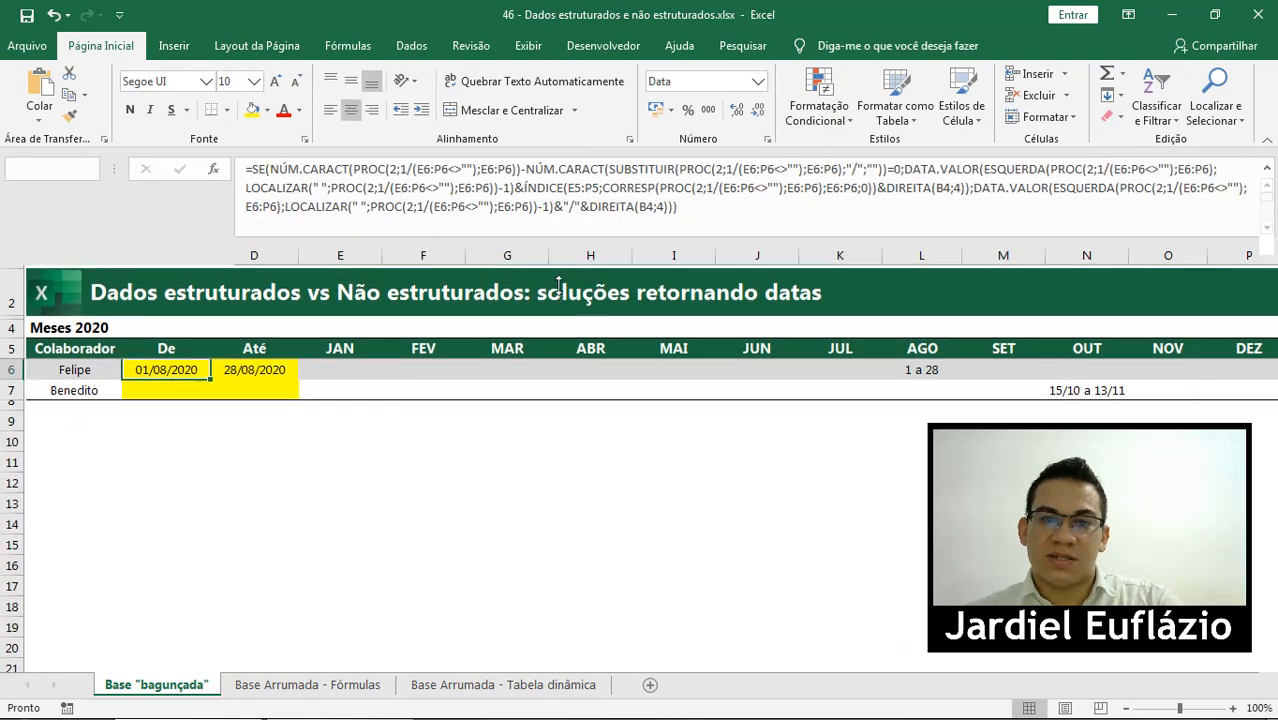
left_click(722, 237)
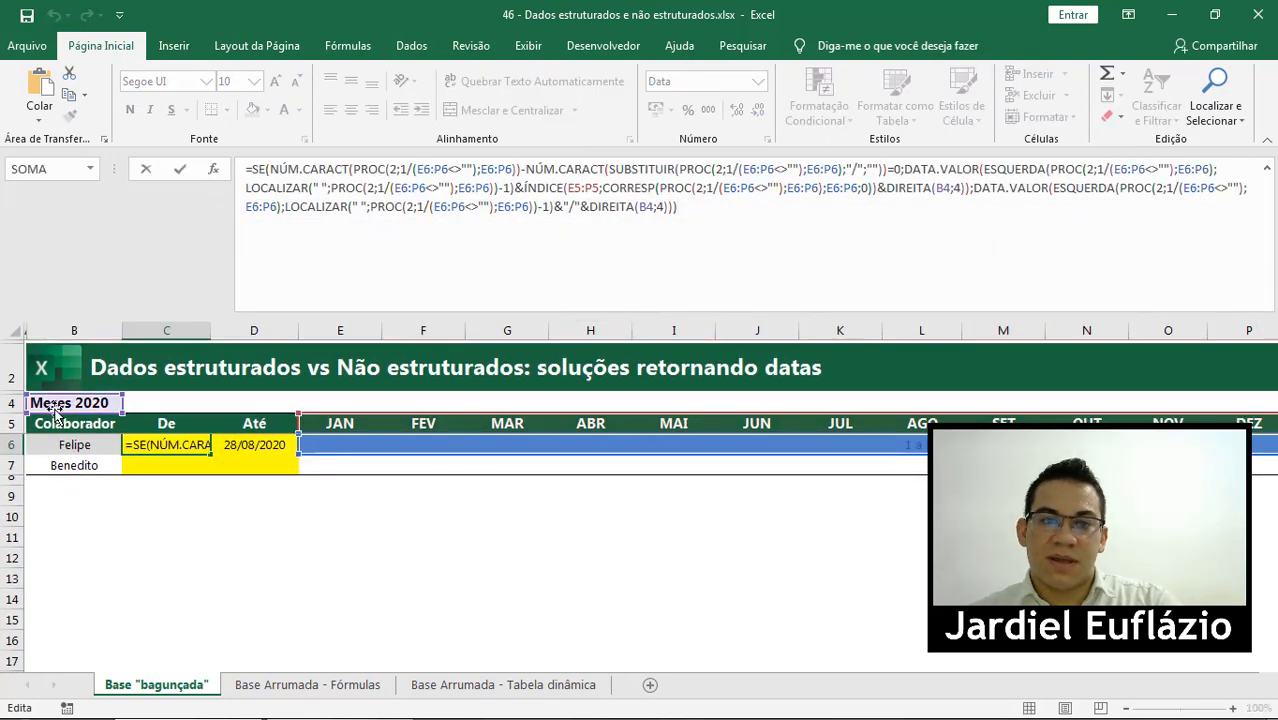
left_click(648, 207)
key("F4")
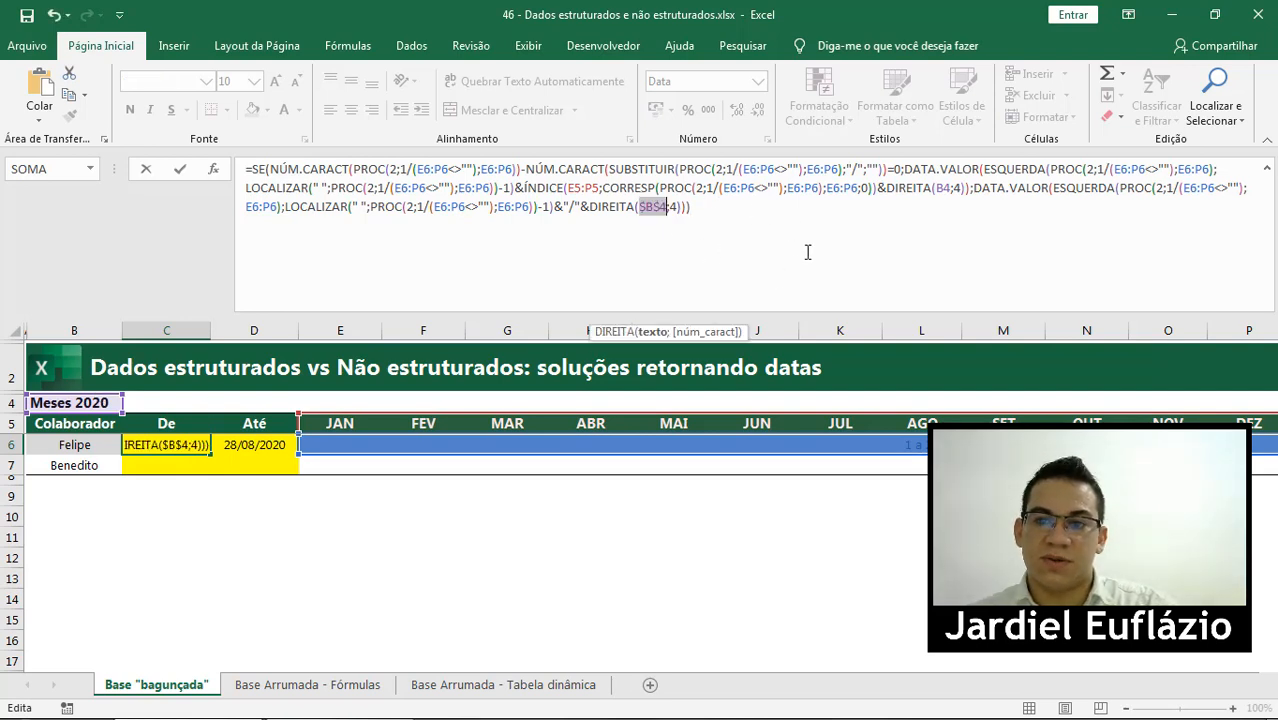
left_click(948, 189)
key("F4")
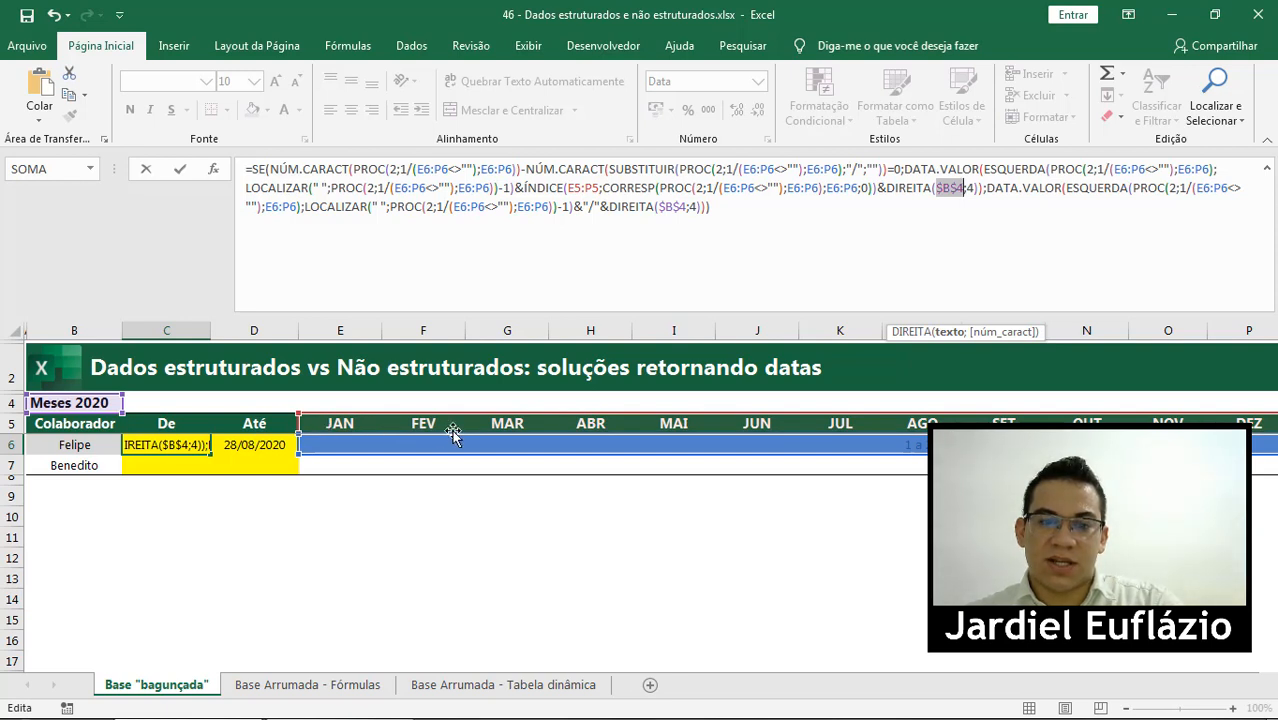
- Lock the month header range in C6's ÍNDICE function as $E$5:$P$5 and commit the formula
left_click(570, 188)
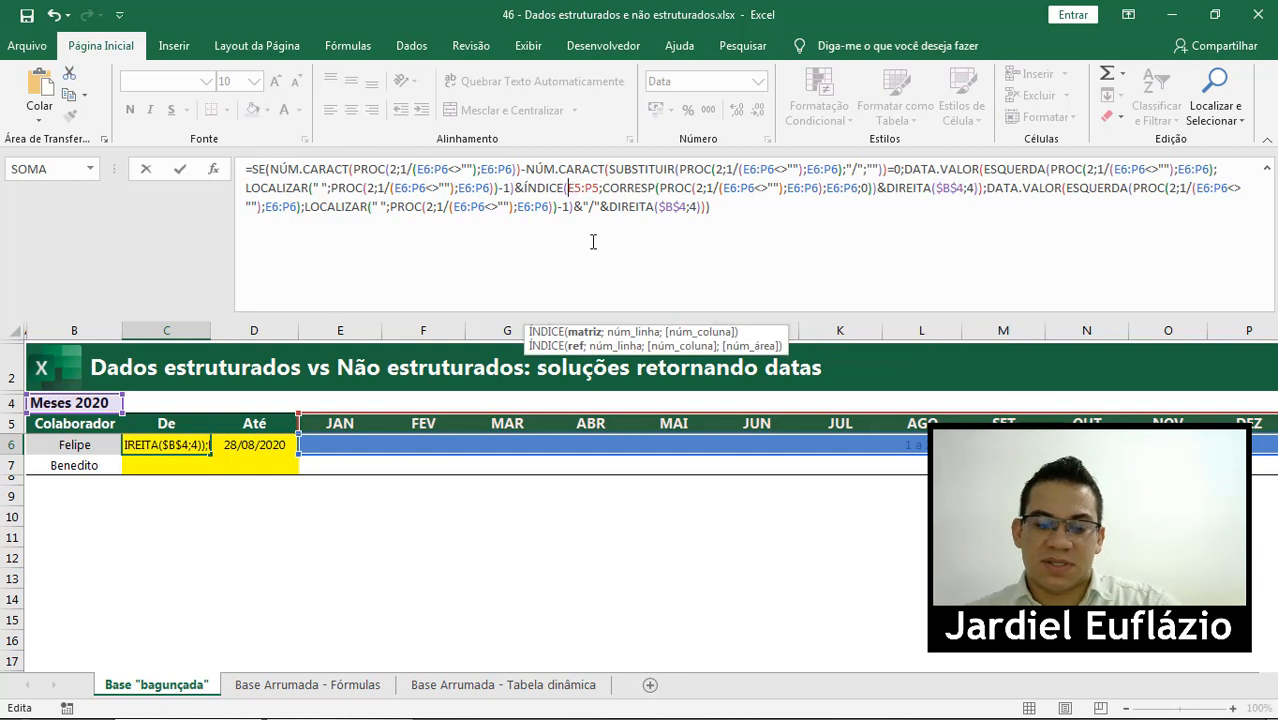
key("F4")
left_click(607, 190)
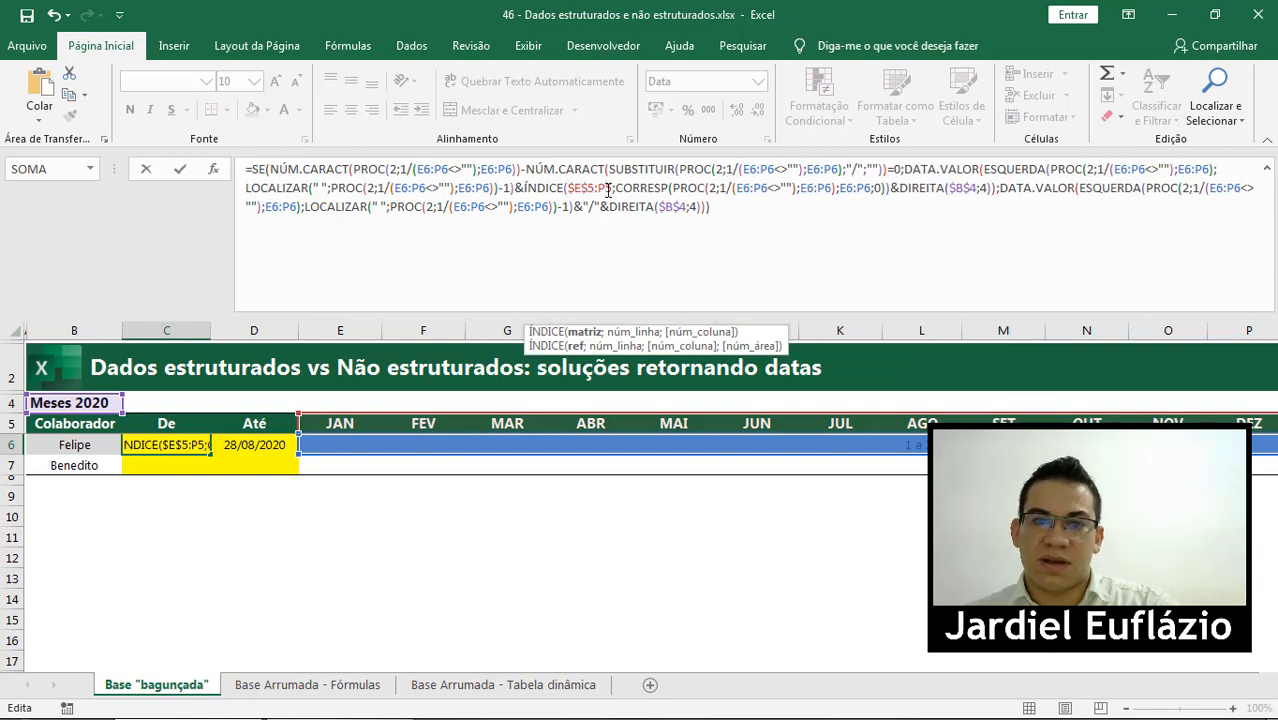
key("F4")
left_click(581, 226)
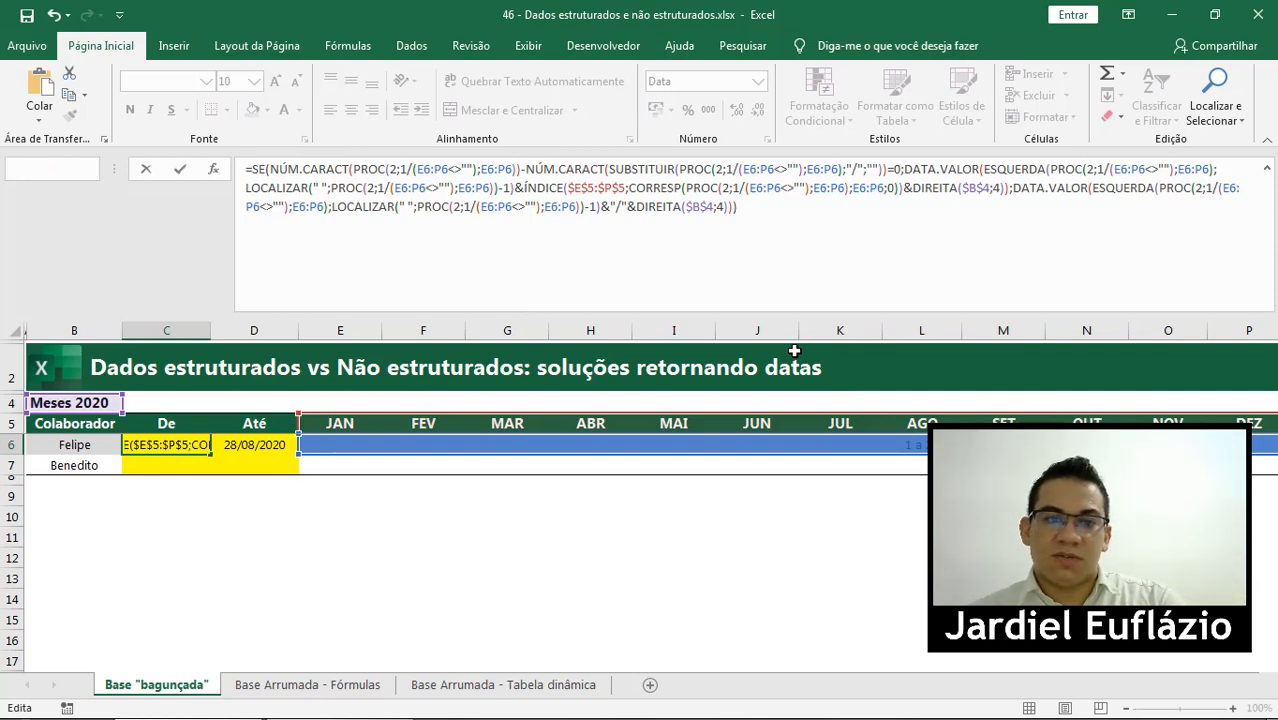
key("Return")
- Make the references in the Até formula in D6 absolute: both B4 as $B$4 and the month headers as $E$5:$P$5
left_click(253, 447)
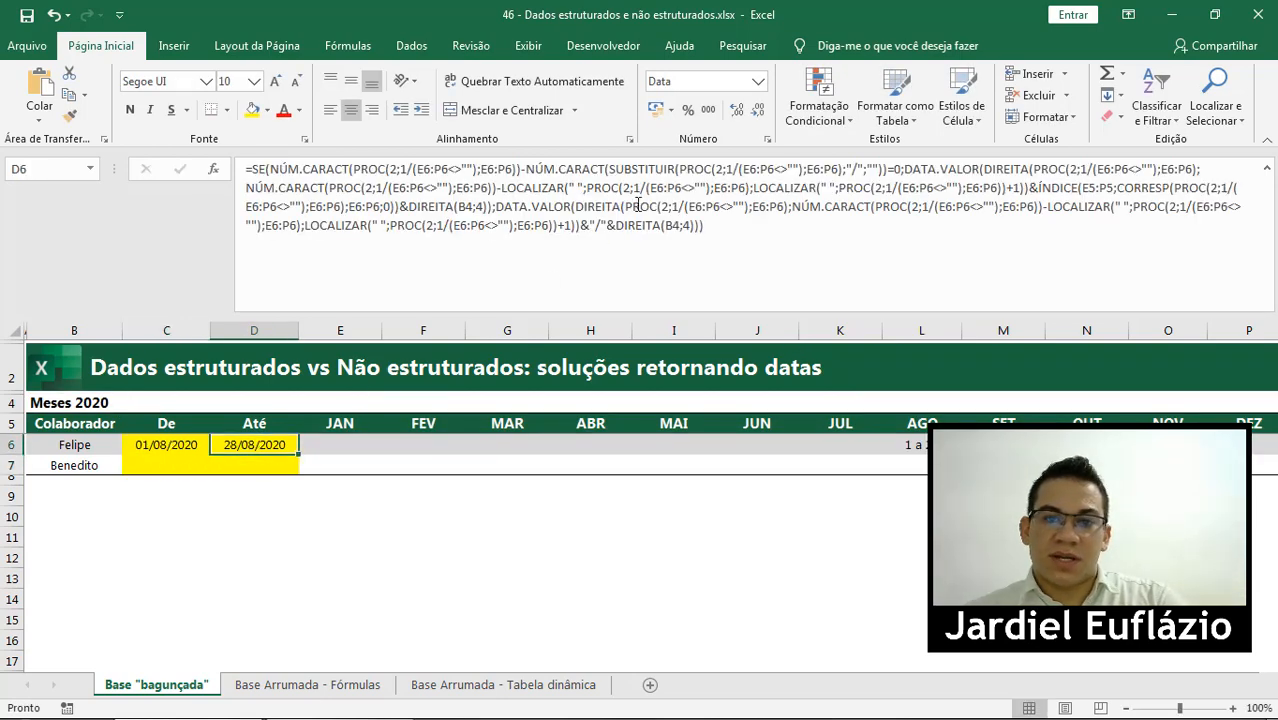
left_click(675, 228)
key("F4")
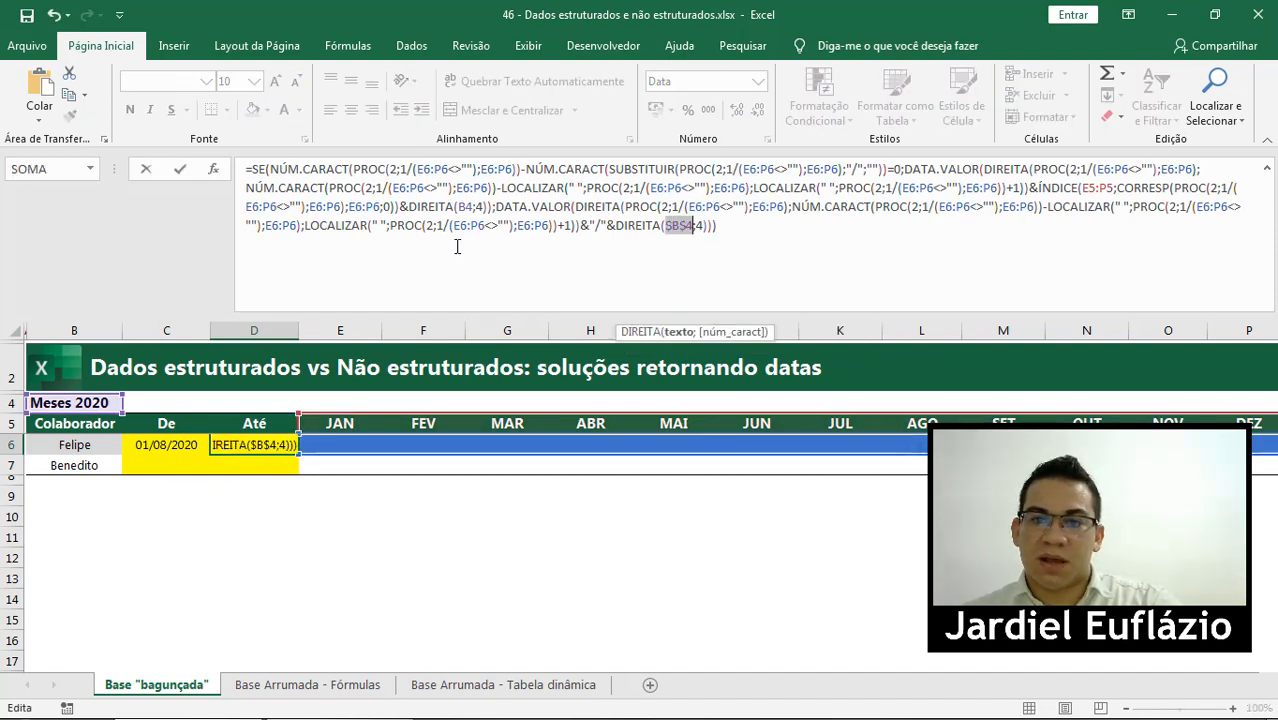
left_click(466, 207)
key("F4")
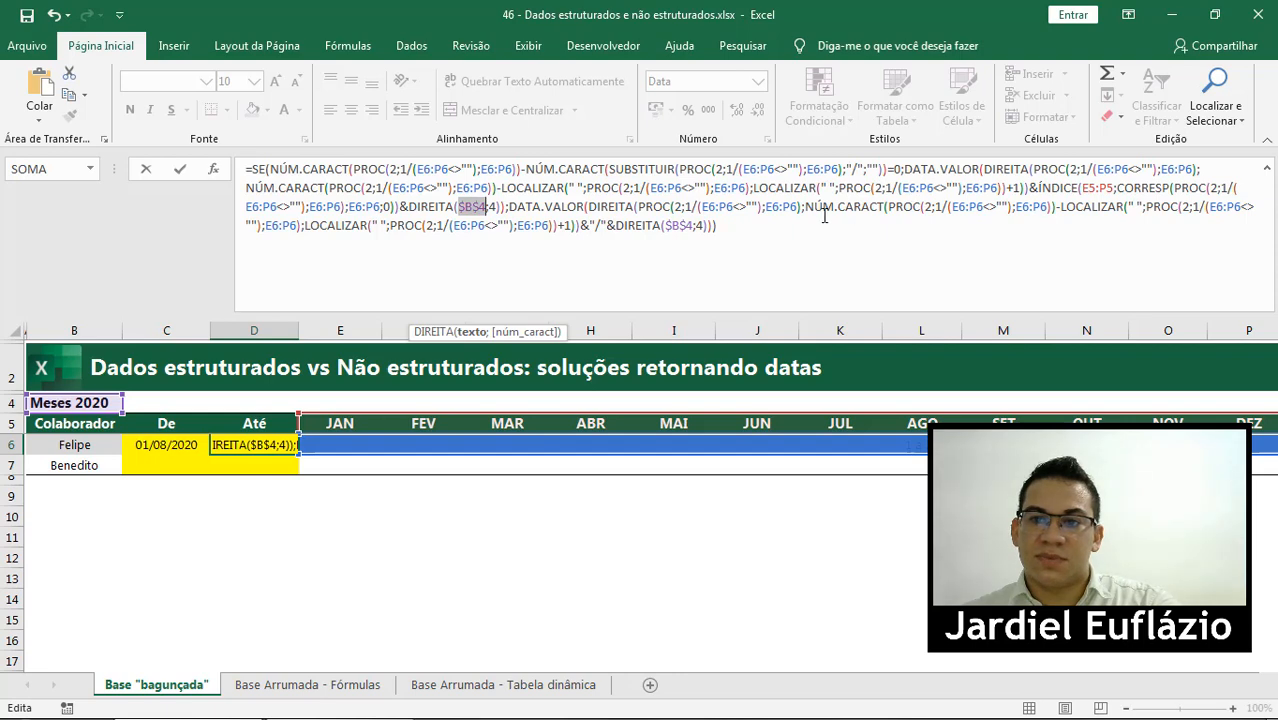
left_click(1093, 190)
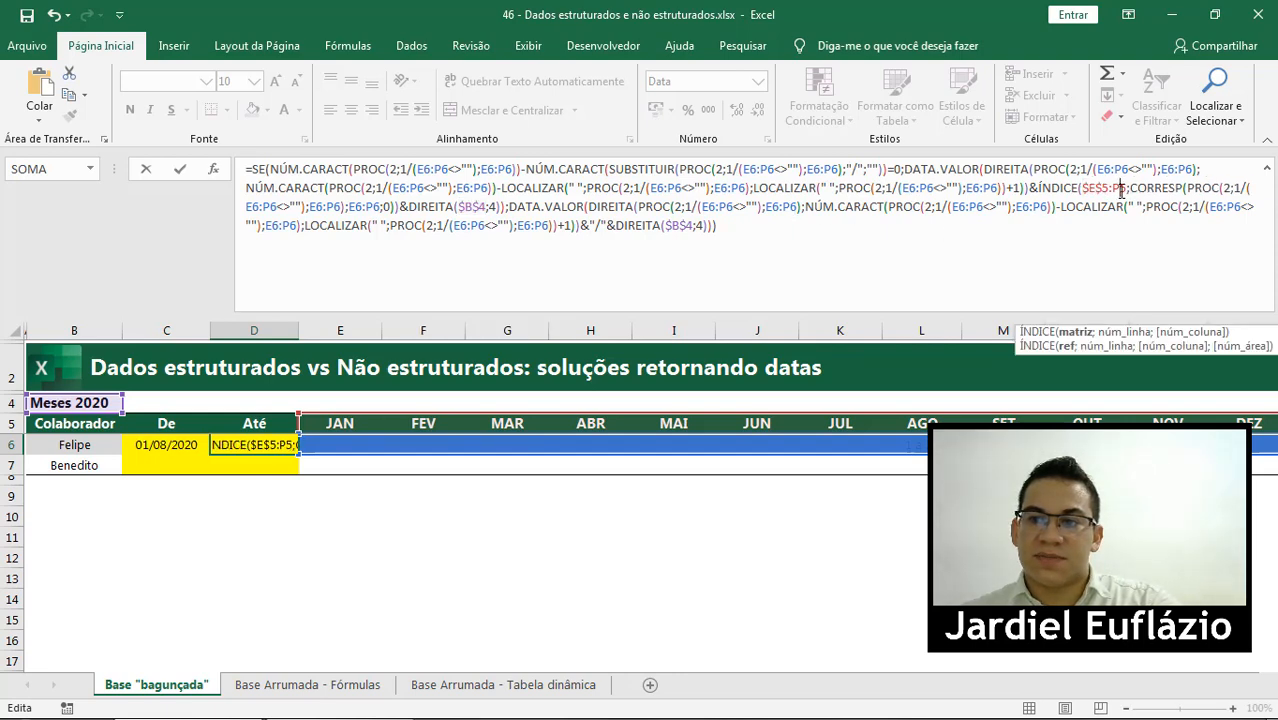
key("F4")
key("Return")
- Copy C6:D6 into C7:D7 as formulas only, and display the full formula of C7
left_click_drag(195, 445, 293, 456)
key("ctrl+c")
right_click(188, 470)
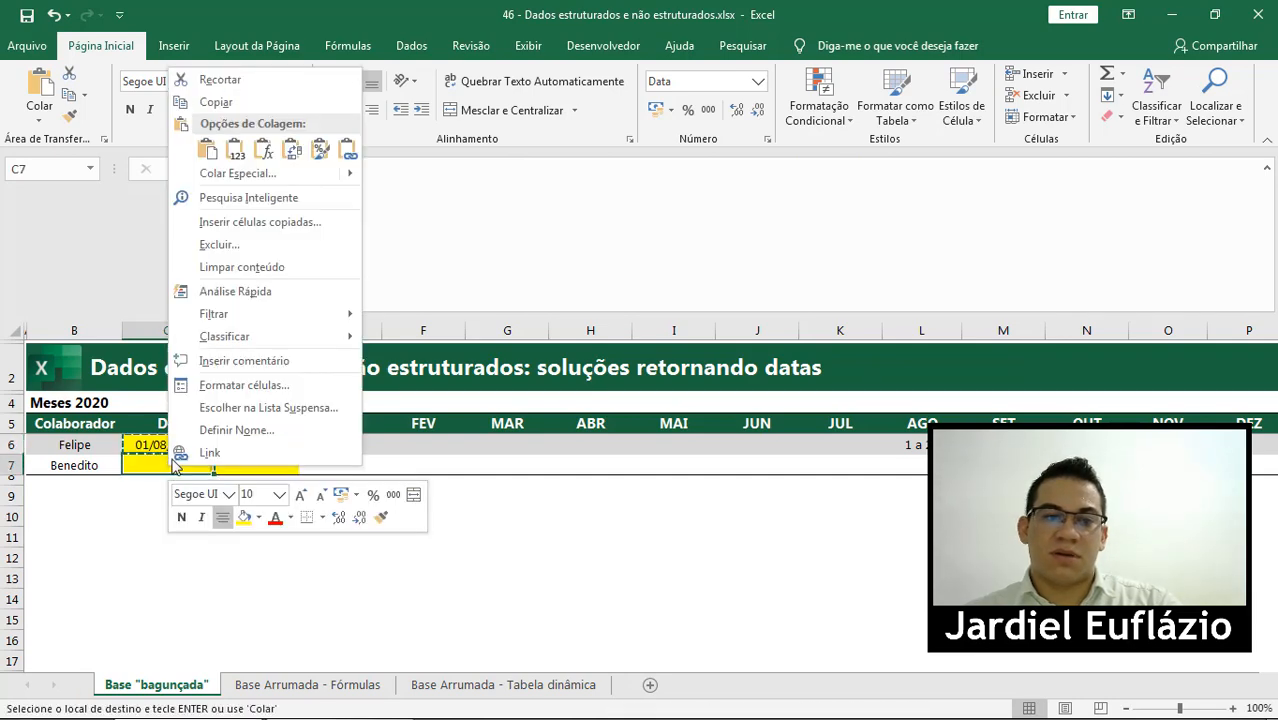
left_click(262, 152)
left_click(306, 535)
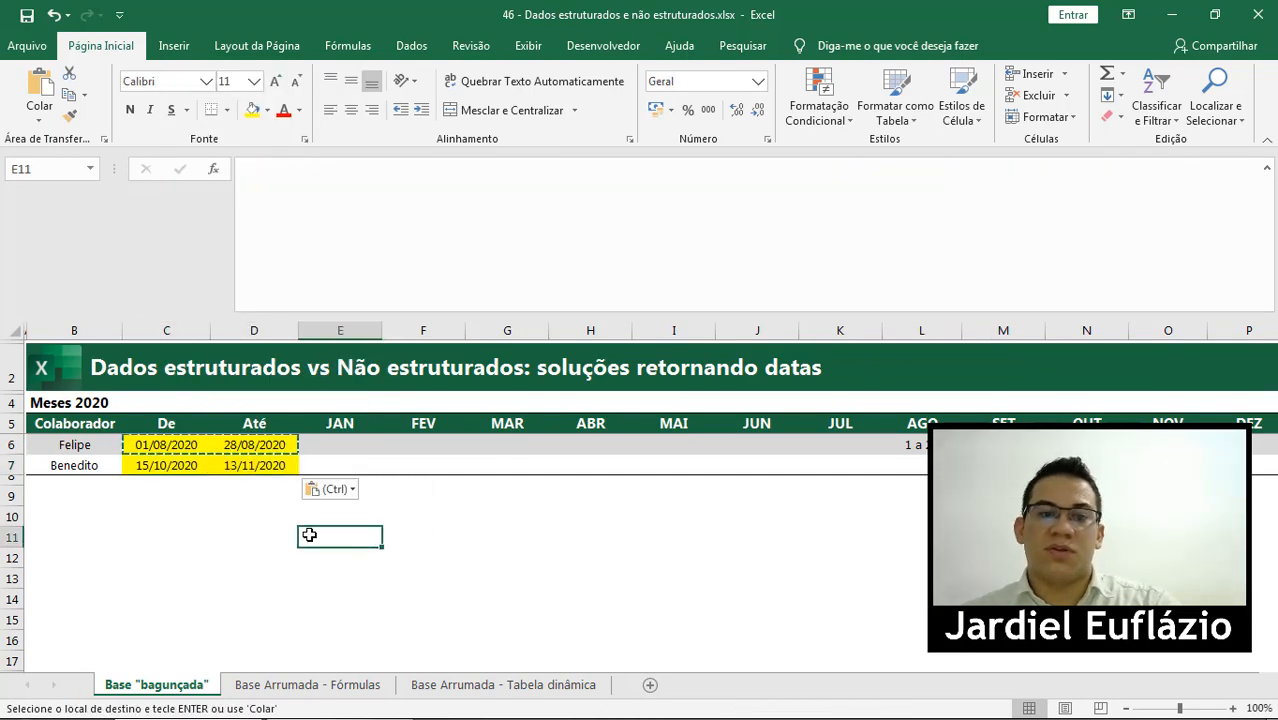
key("Escape")
left_click_drag(514, 318, 505, 190)
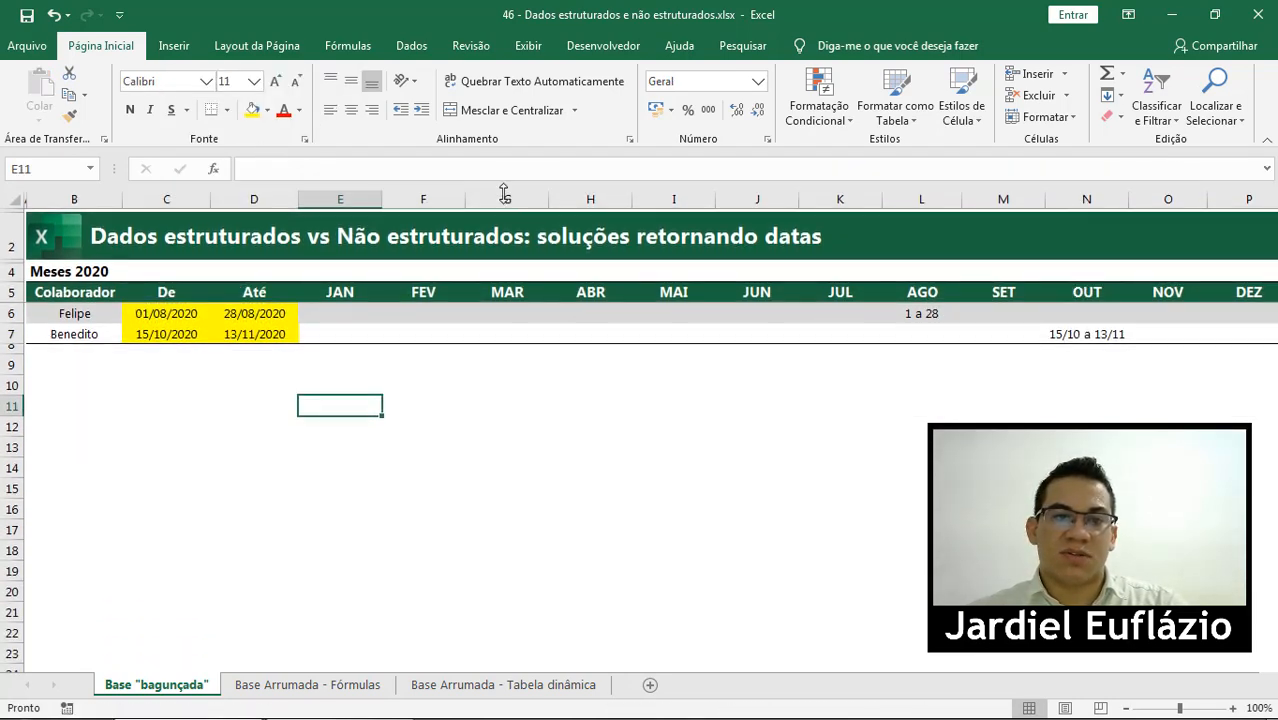
left_click(180, 336)
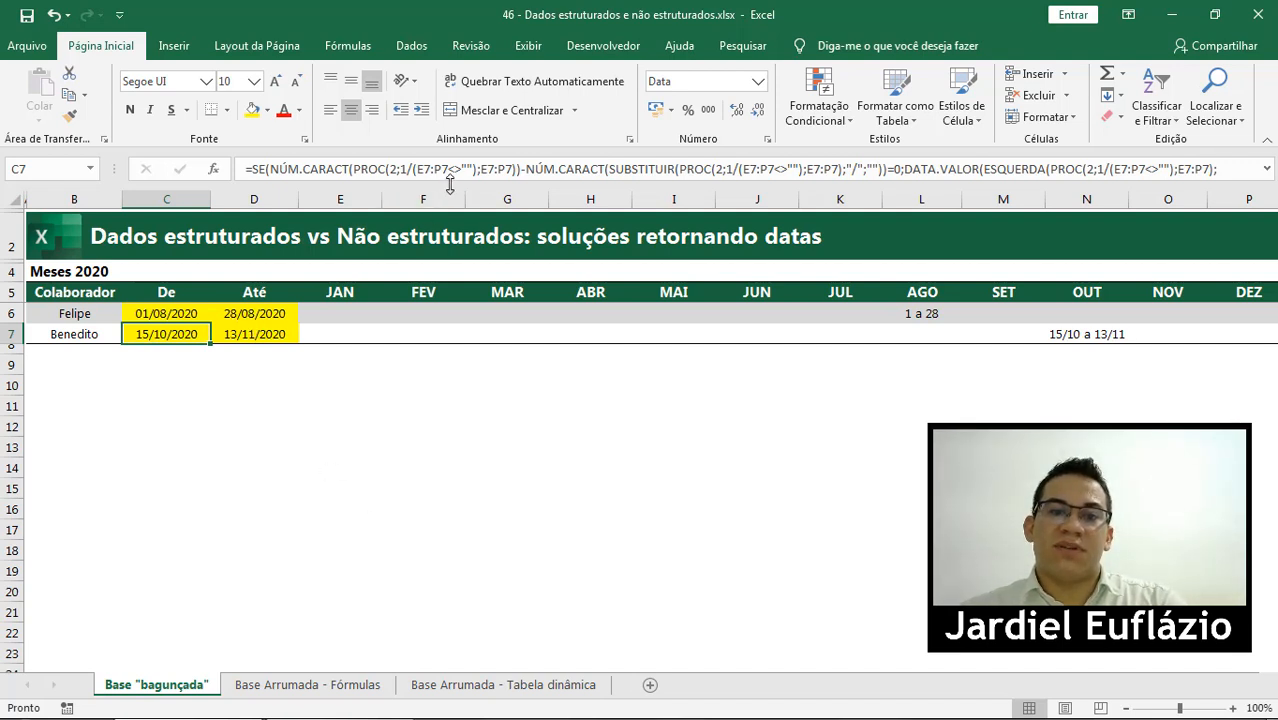
left_click_drag(450, 185, 415, 233)
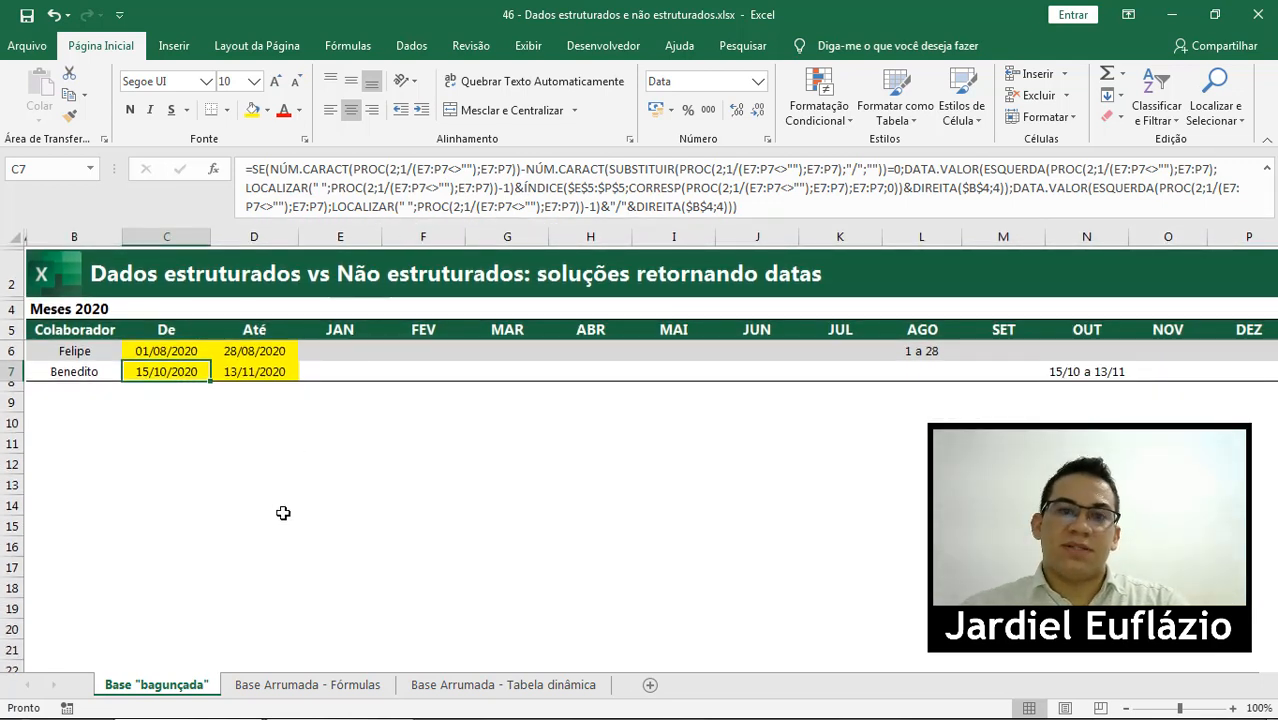
- On the Base Arrumada - Fórmulas sheet, choose the first listed Colaborador and 2020 as Ano, and select the Início cell G6
left_click(308, 686)
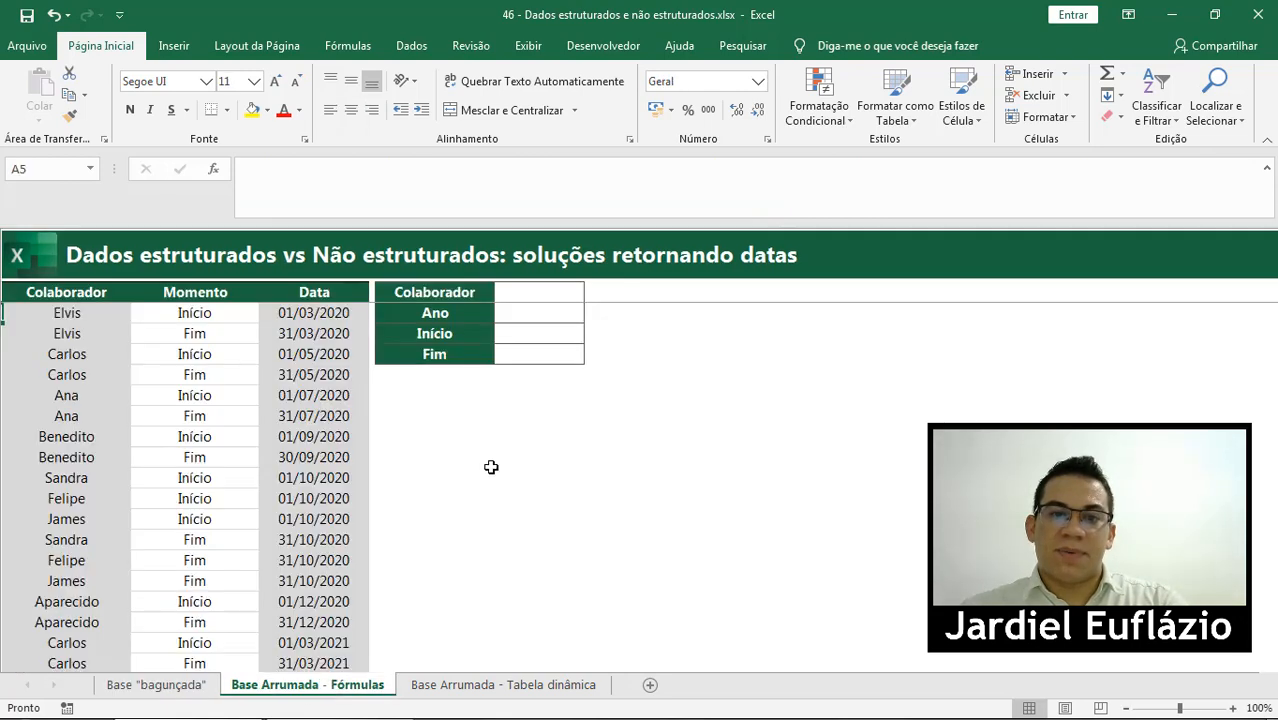
scroll(434, 225, "down", 1)
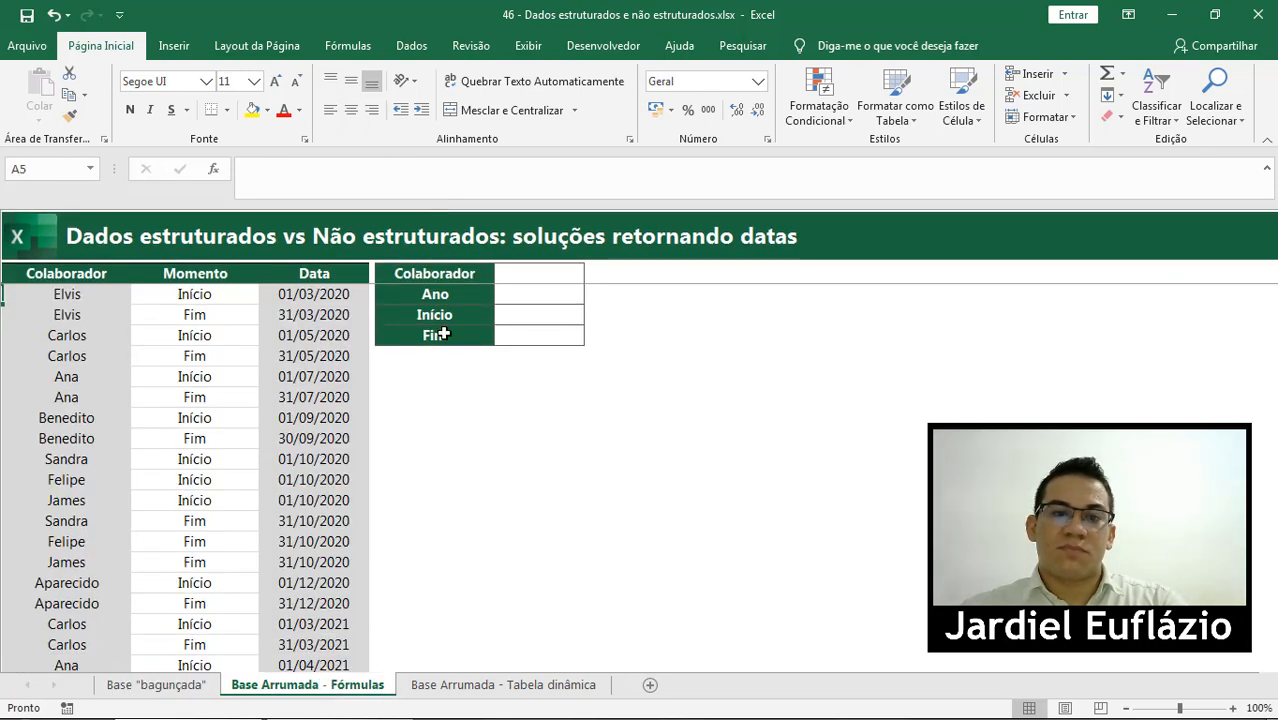
left_click(540, 275)
left_click(592, 274)
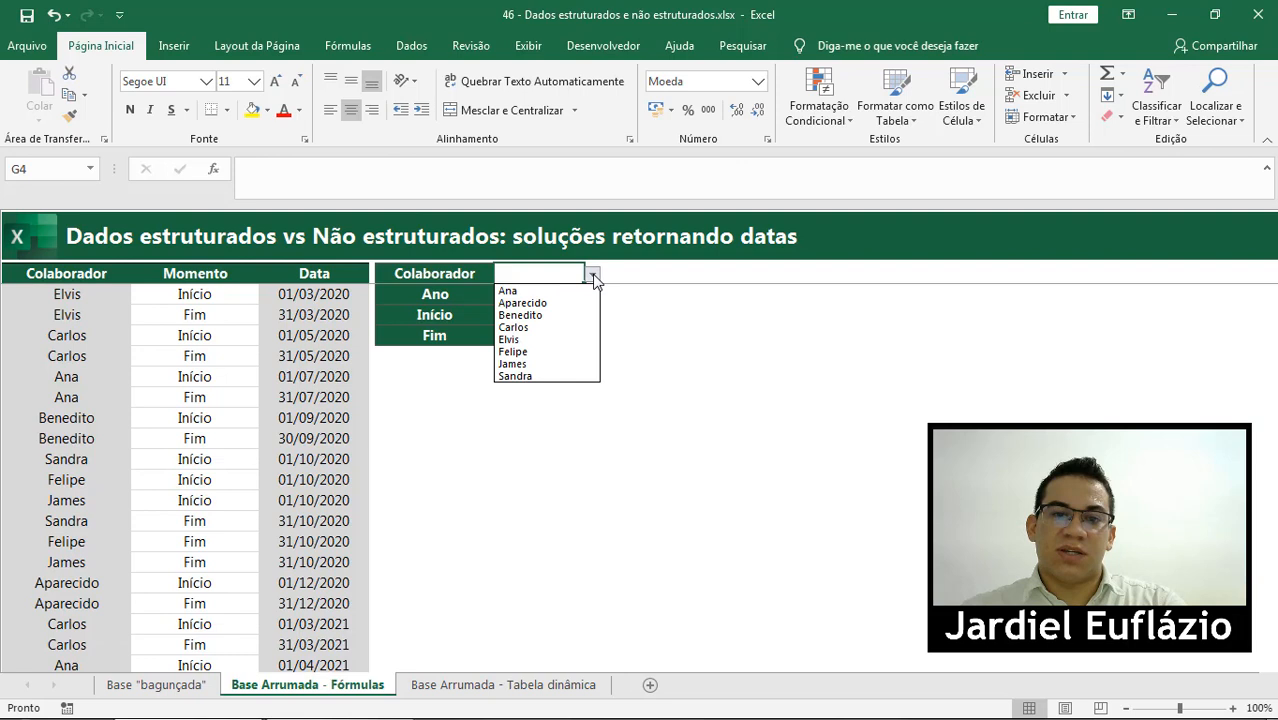
left_click(543, 291)
left_click(543, 296)
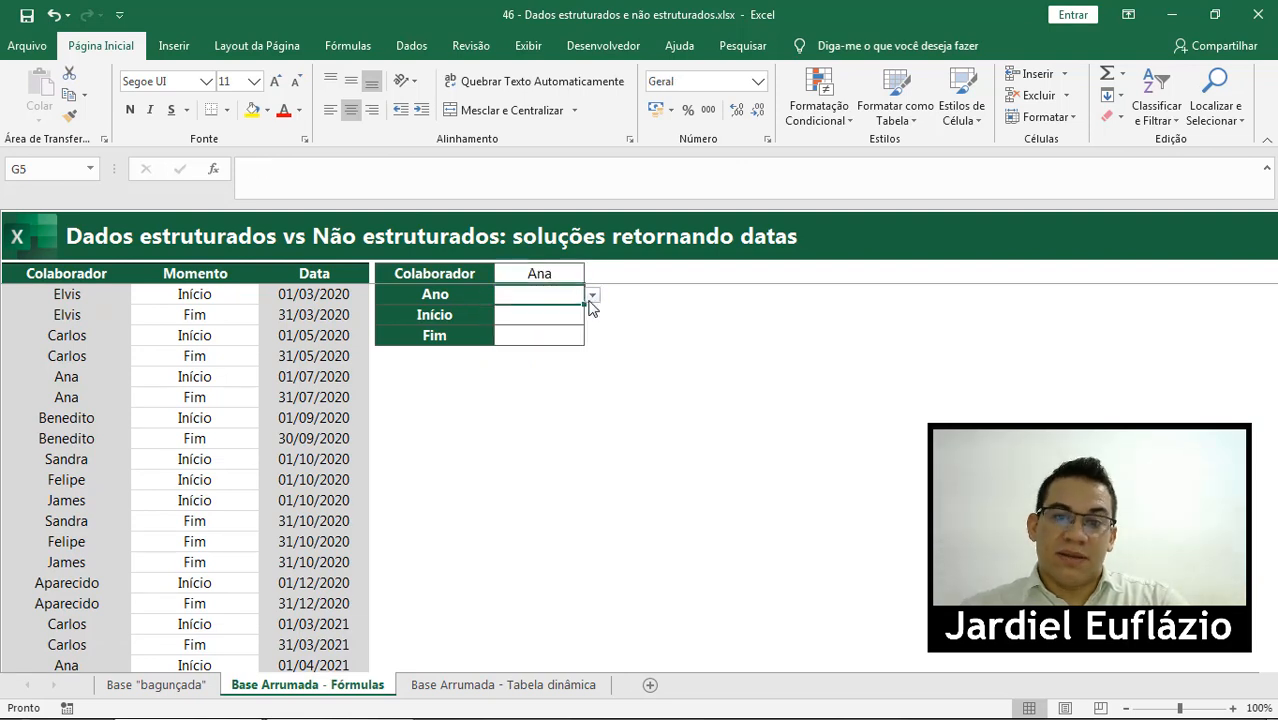
left_click(593, 296)
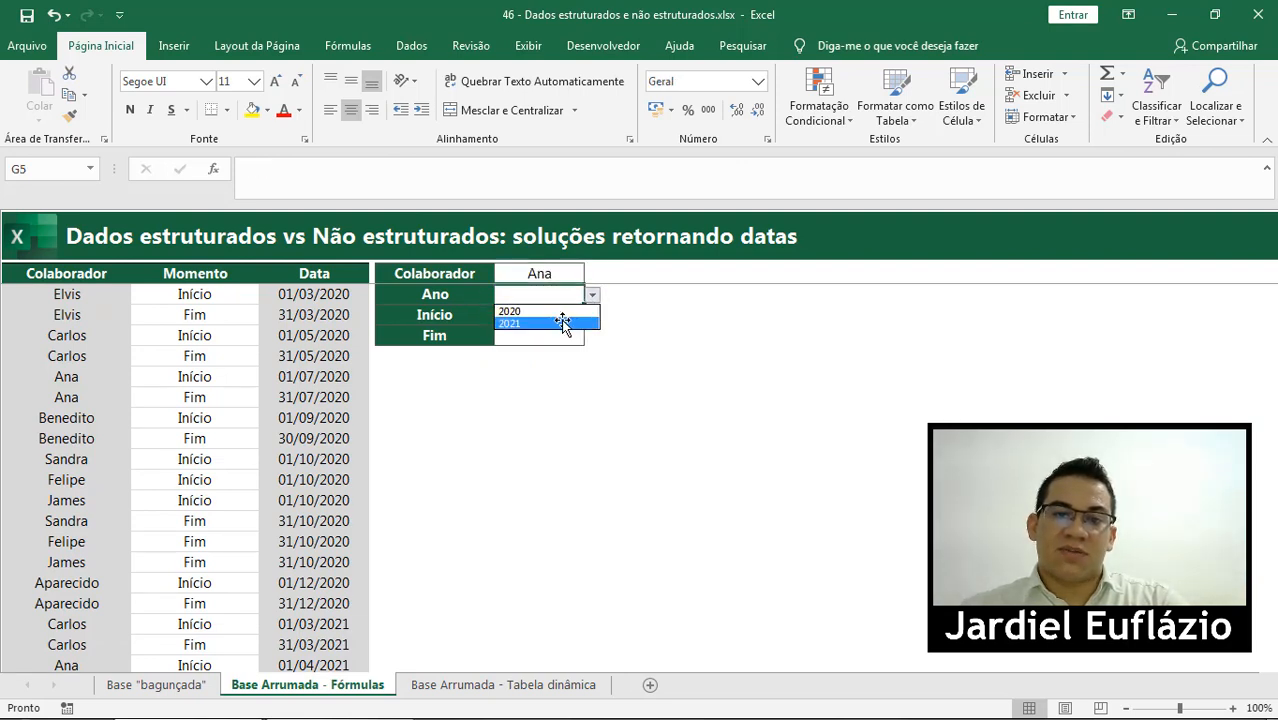
left_click(548, 311)
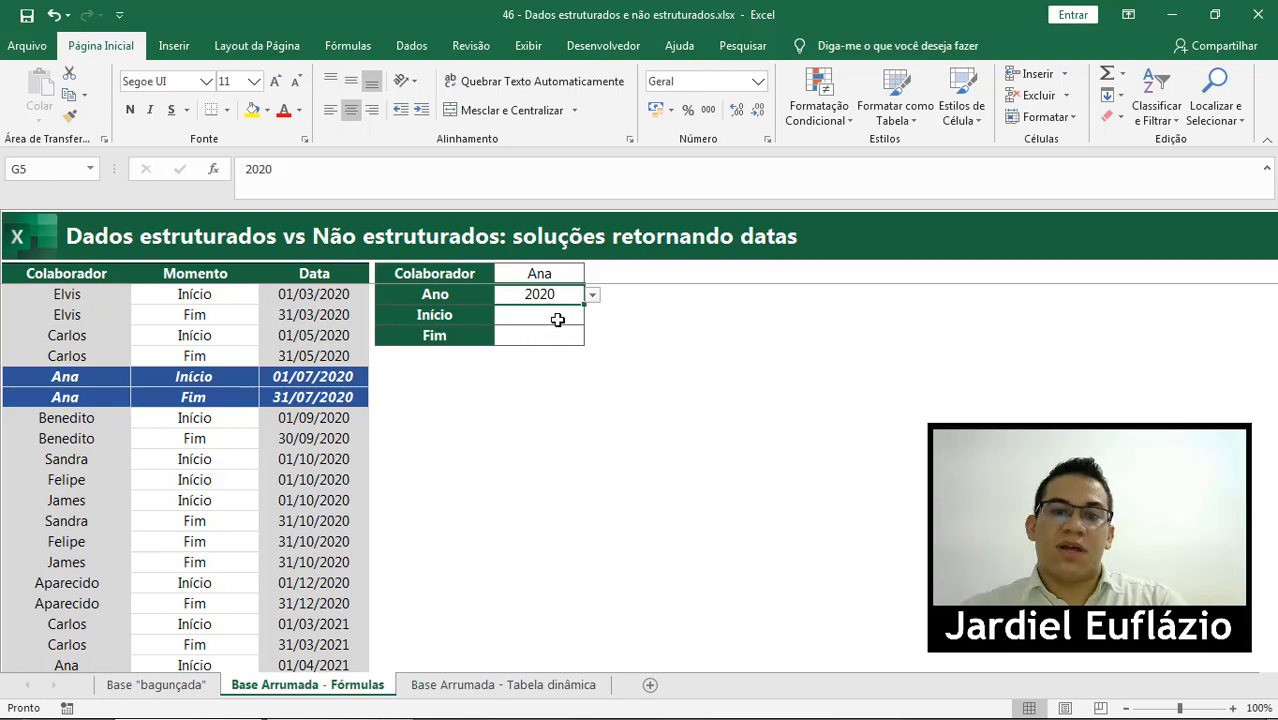
left_click(555, 318)
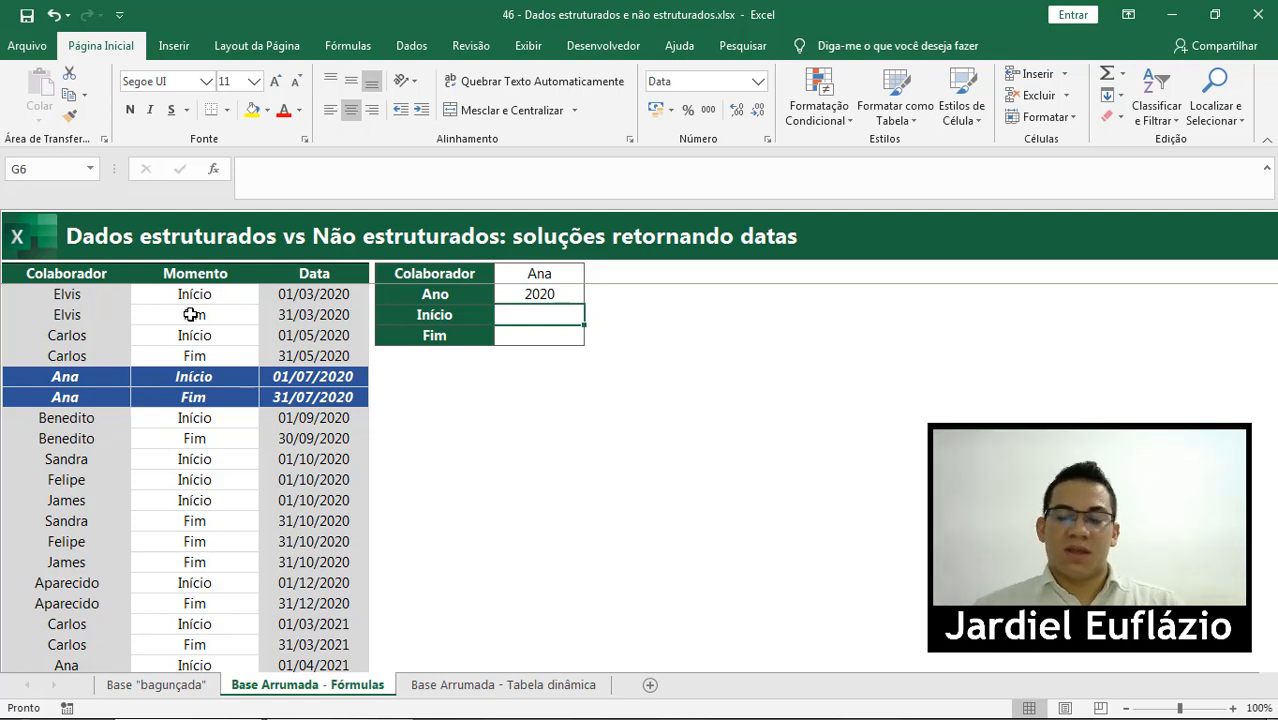
key("ctrl+Page_Down")
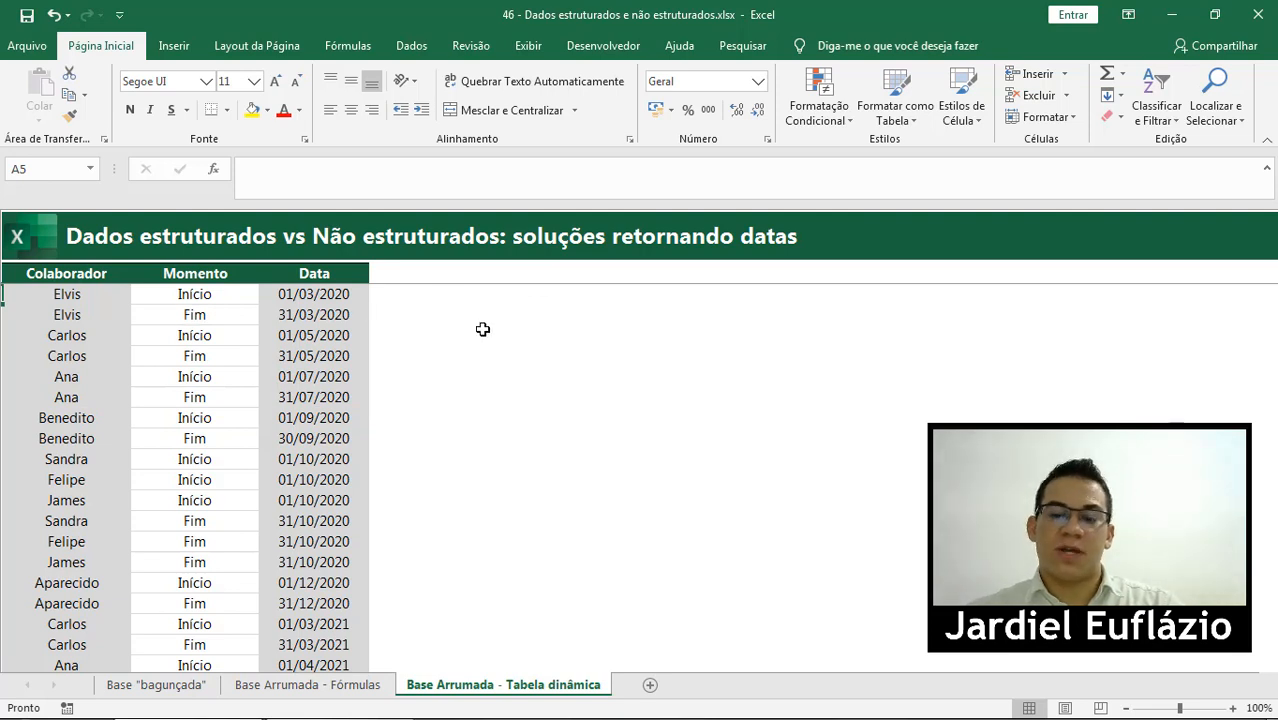
key("ctrl+Page_Up")
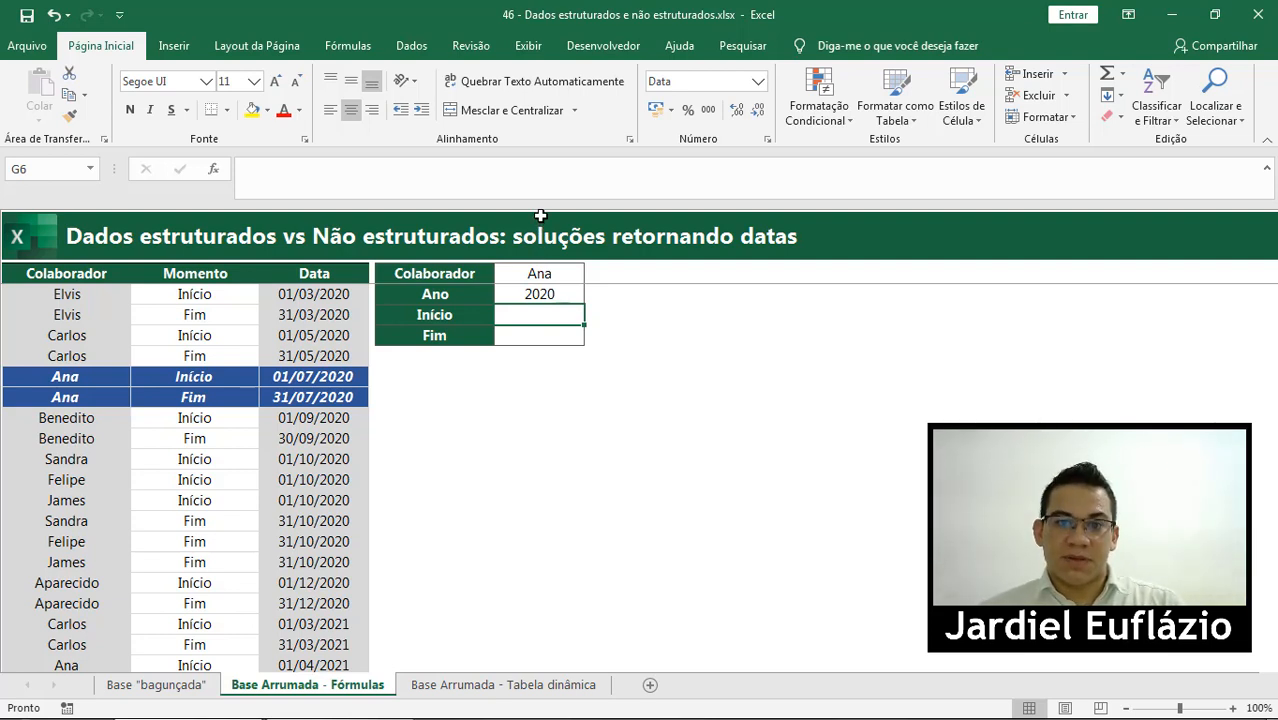
type("=")
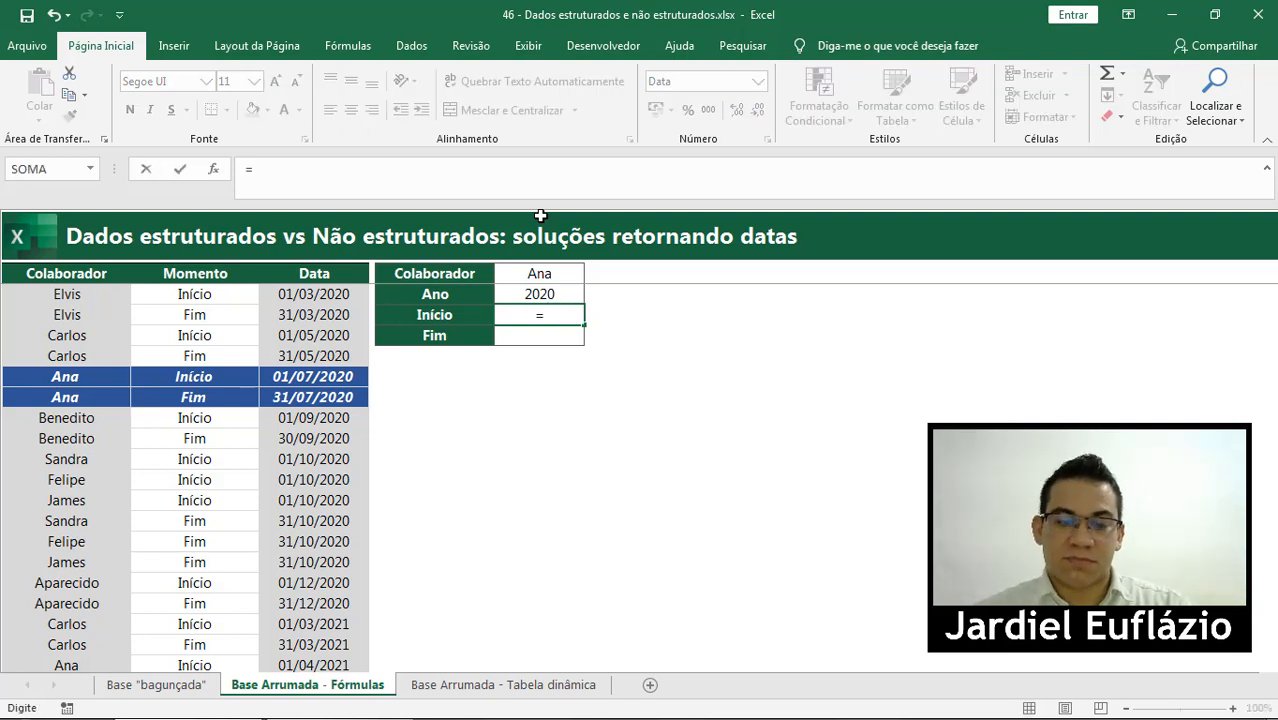
type("corr")
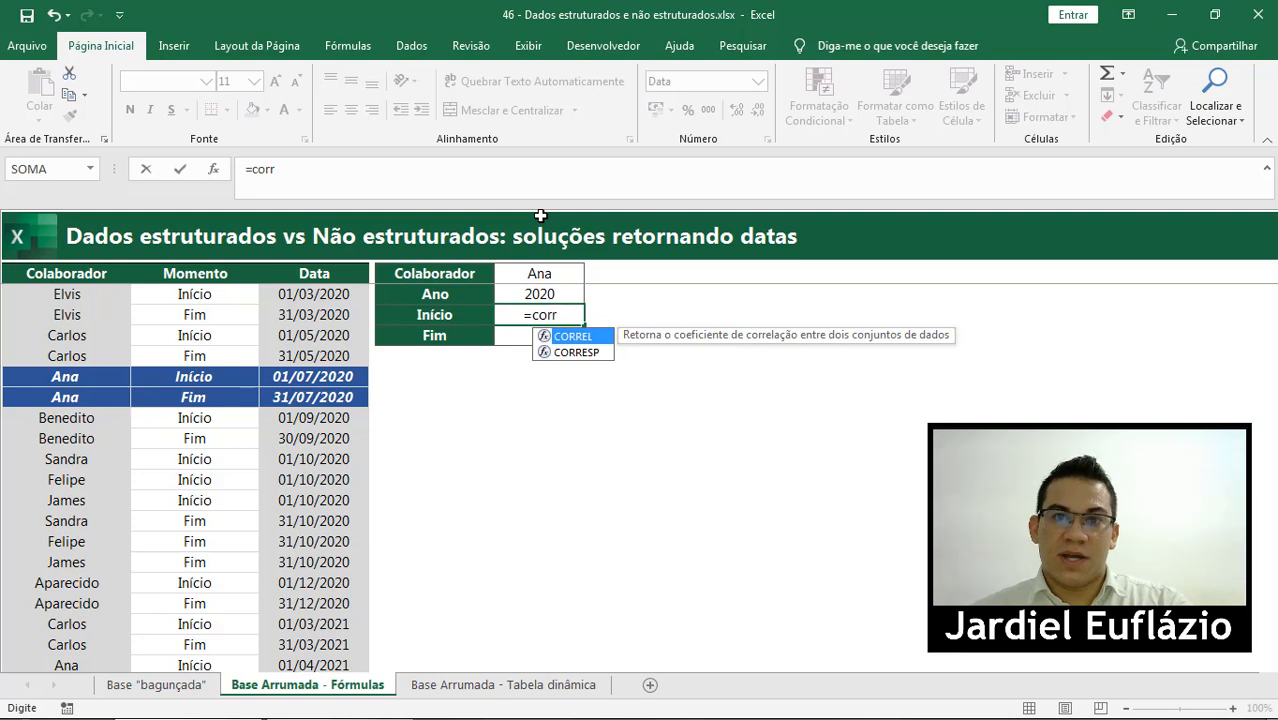
key("Escape")
key("Escape")
- Start the G6 formula with a condition matching tabDIARIAS_[Colaborador] to $G$4, followed by a multiplication for another condition
type("=")
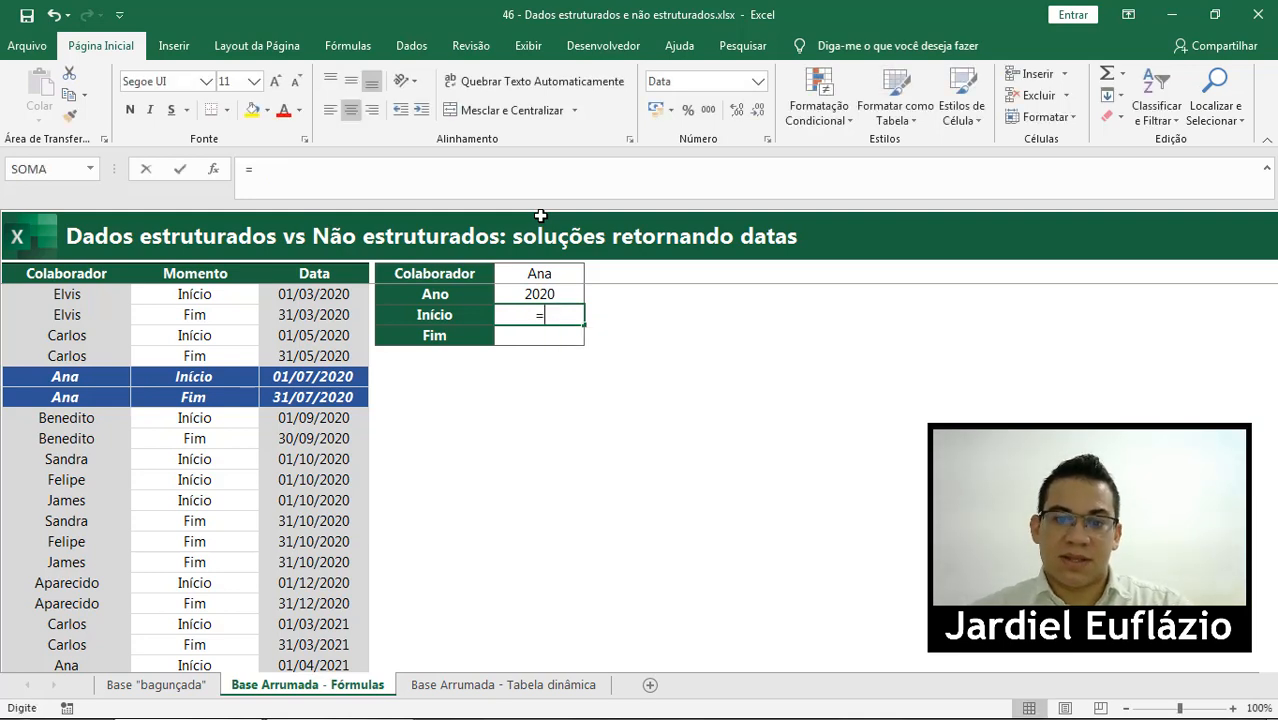
type("(")
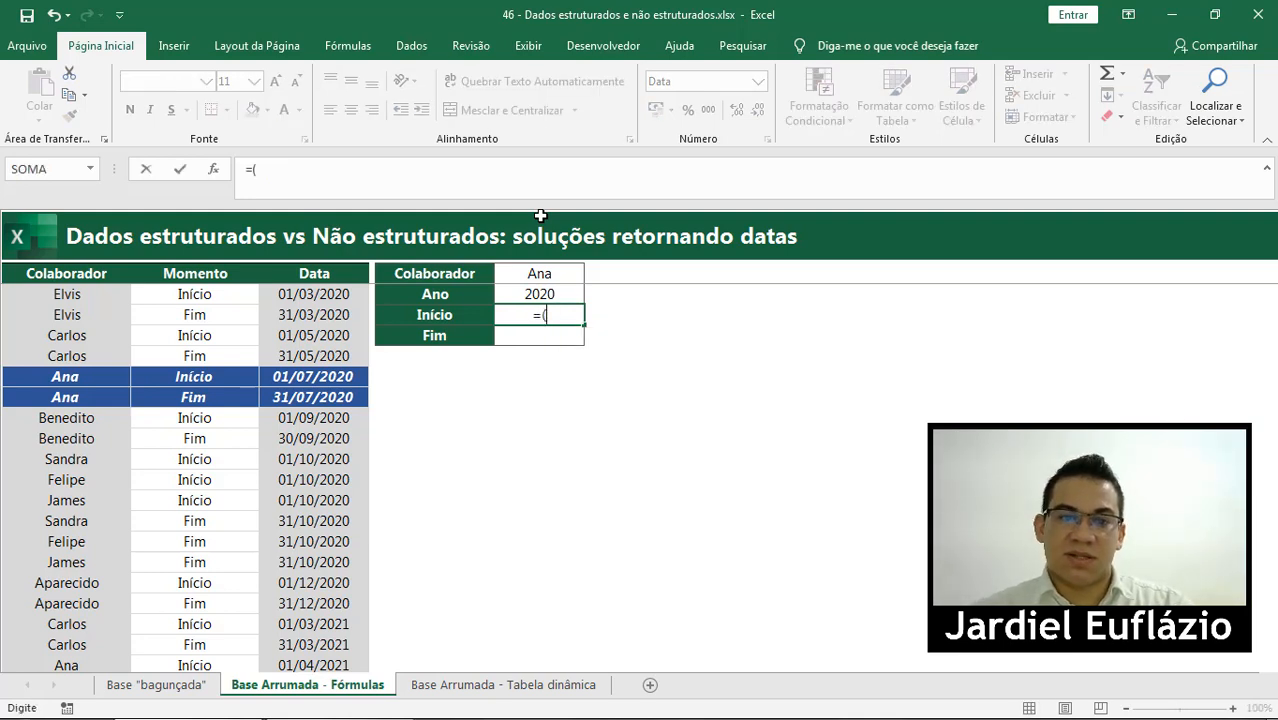
left_click(72, 459)
key("ctrl+space")
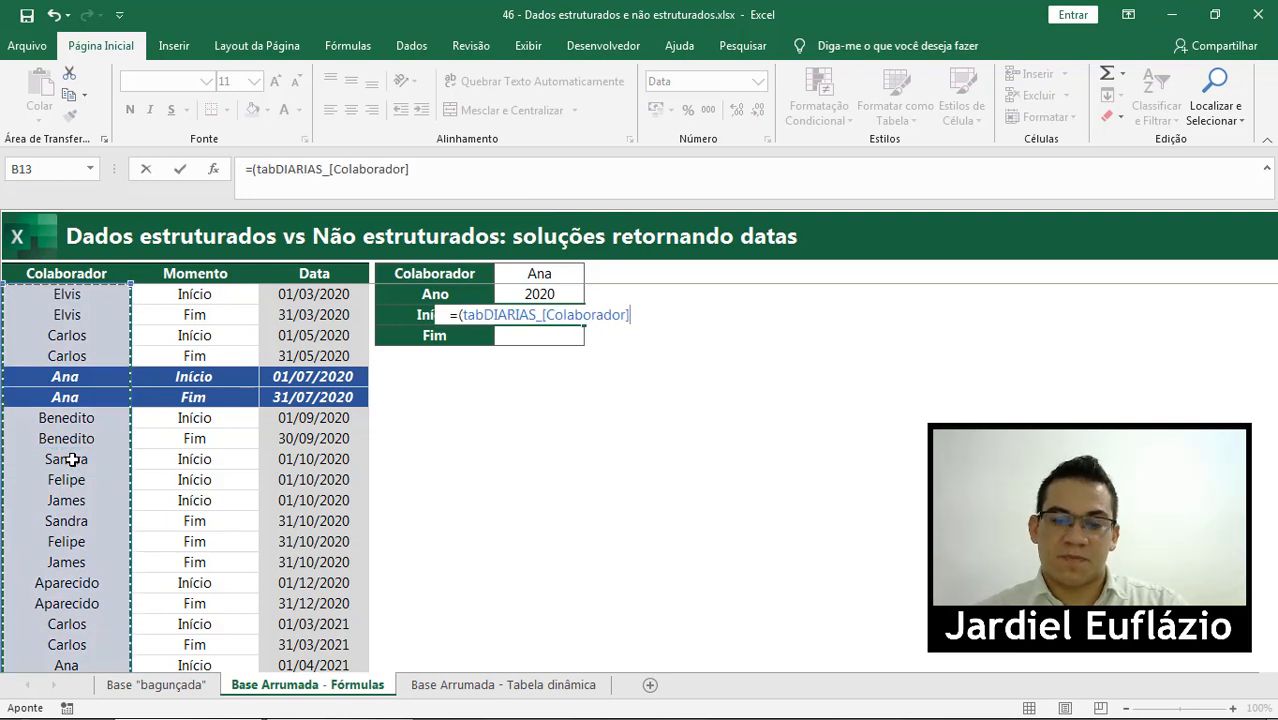
type("=")
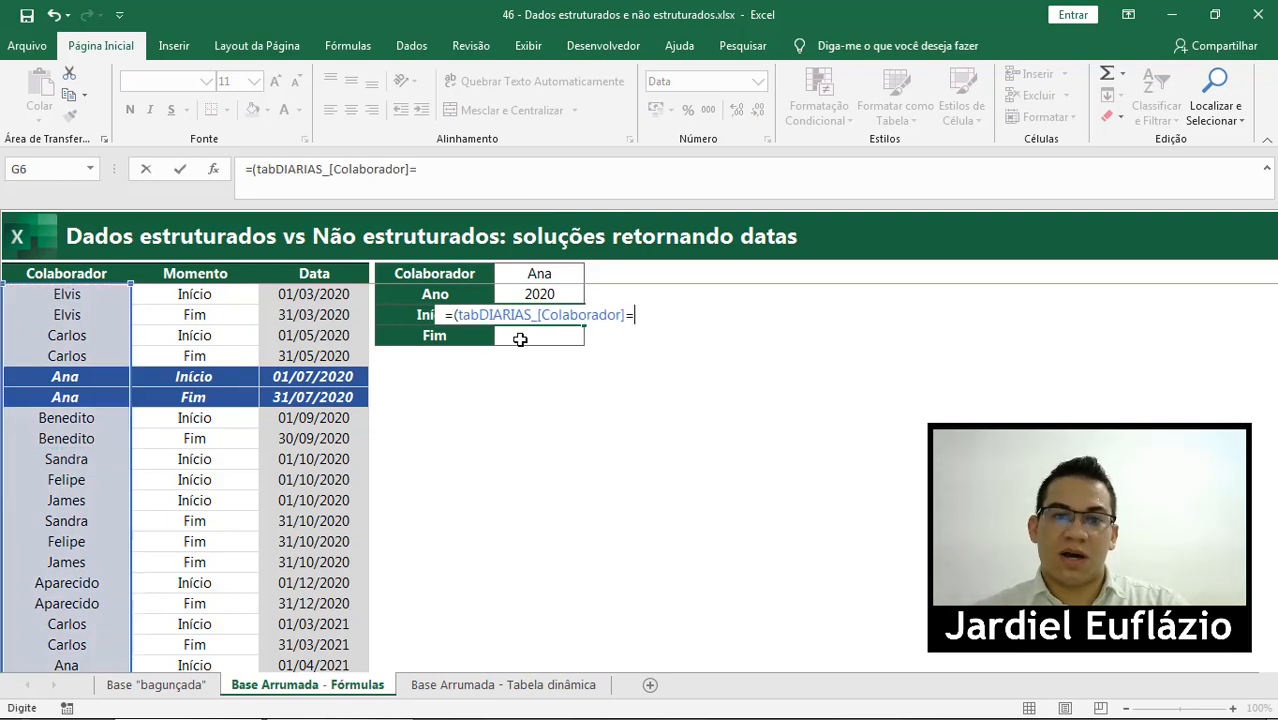
left_click(551, 272)
key("F4")
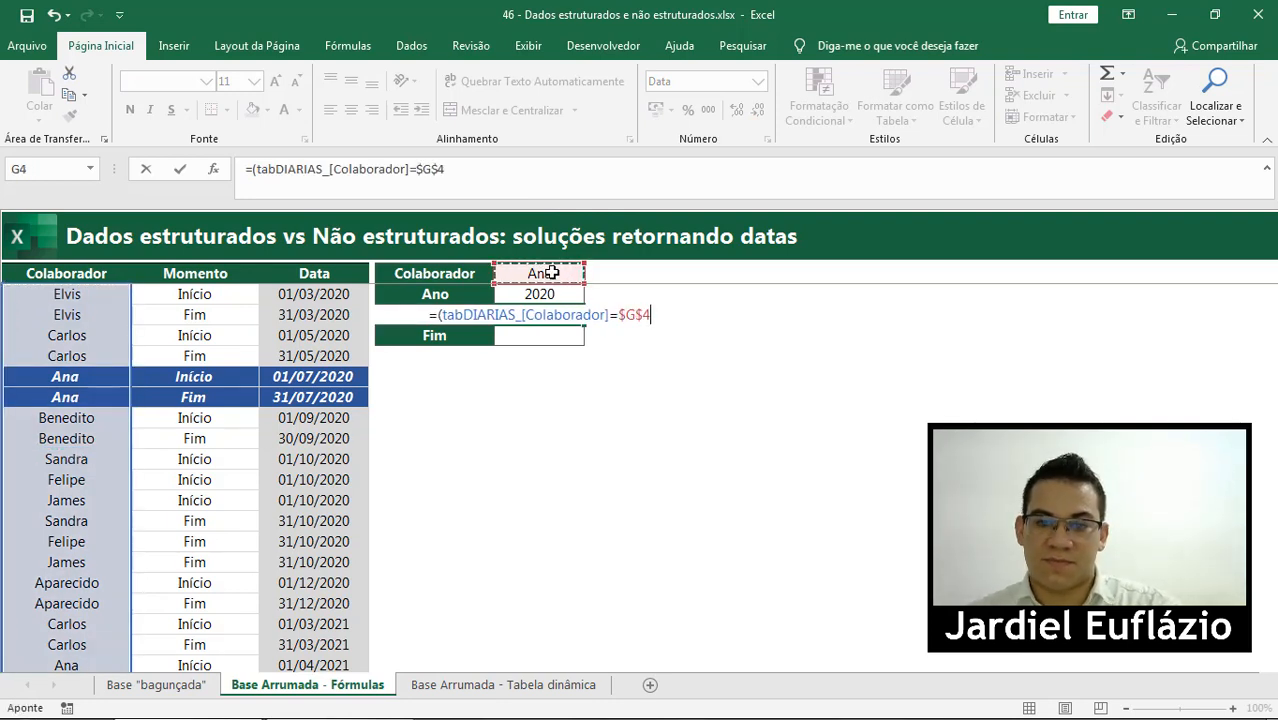
type(")*(")
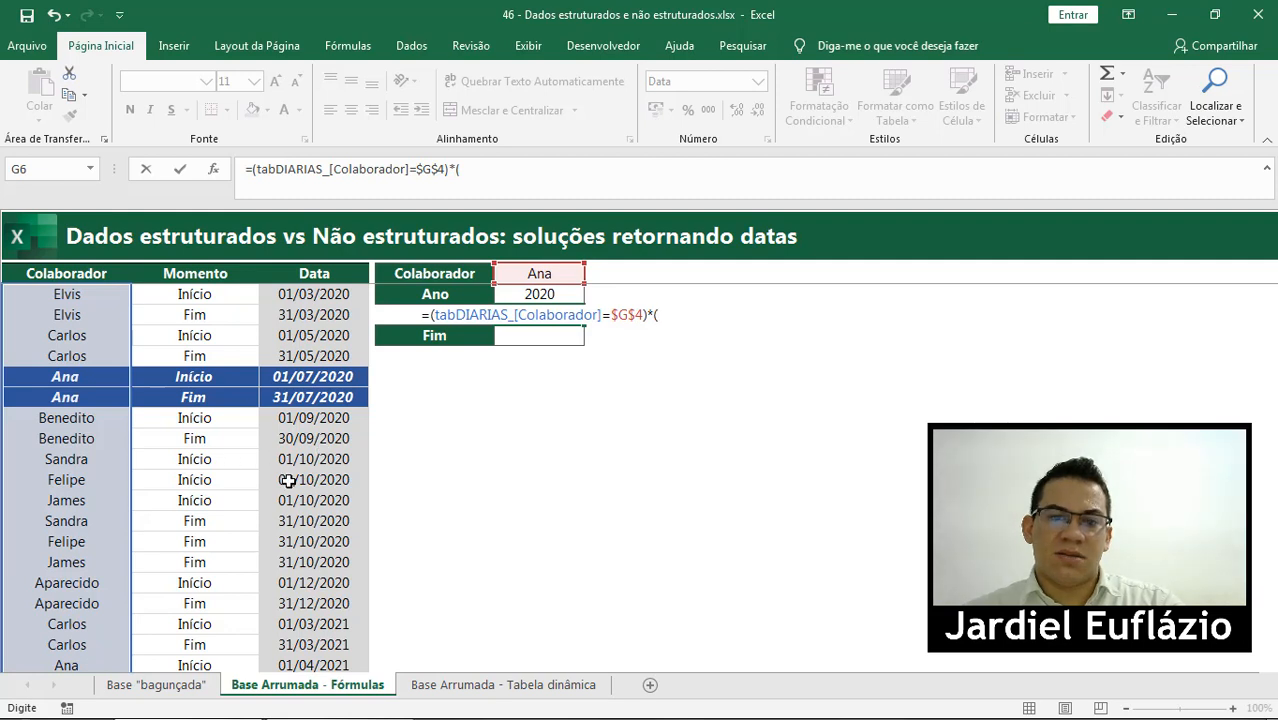
- Add the year condition ANO(tabDIARIAS_[Data])=$G$5 to the formula and follow it with a multiplication sign
type("ano")
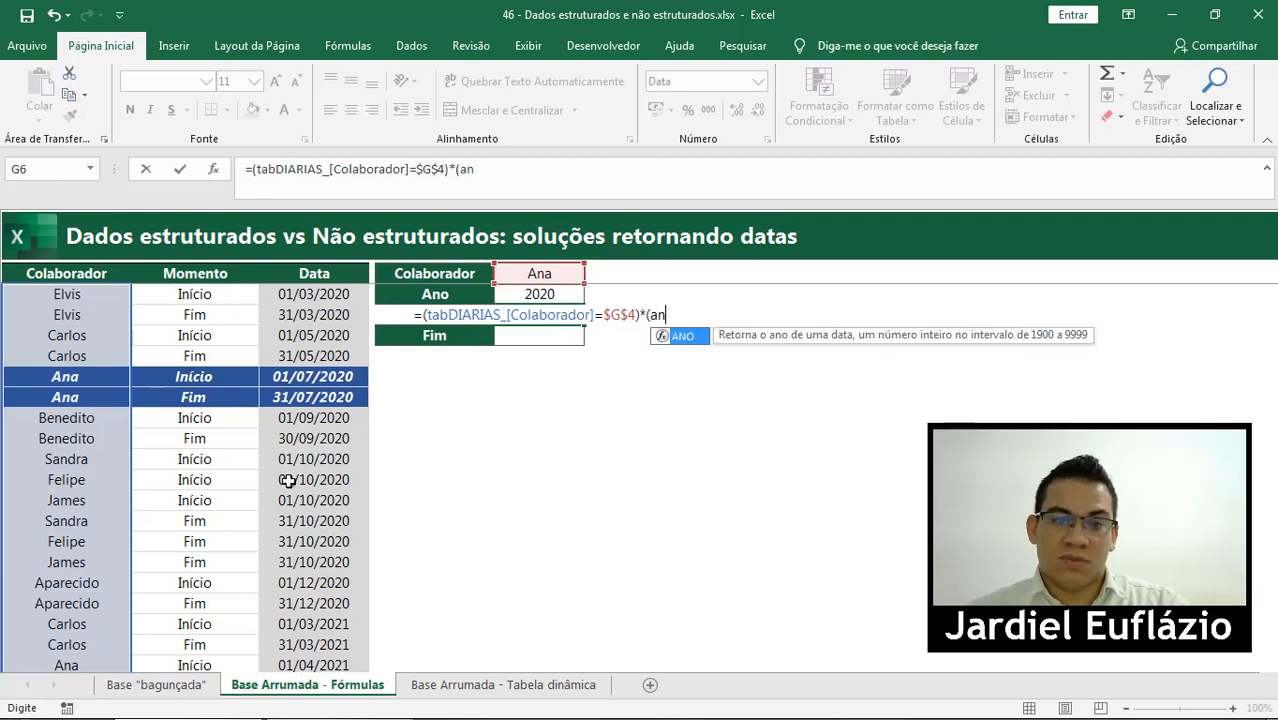
key("Tab")
left_click(288, 503)
key("ctrl+space")
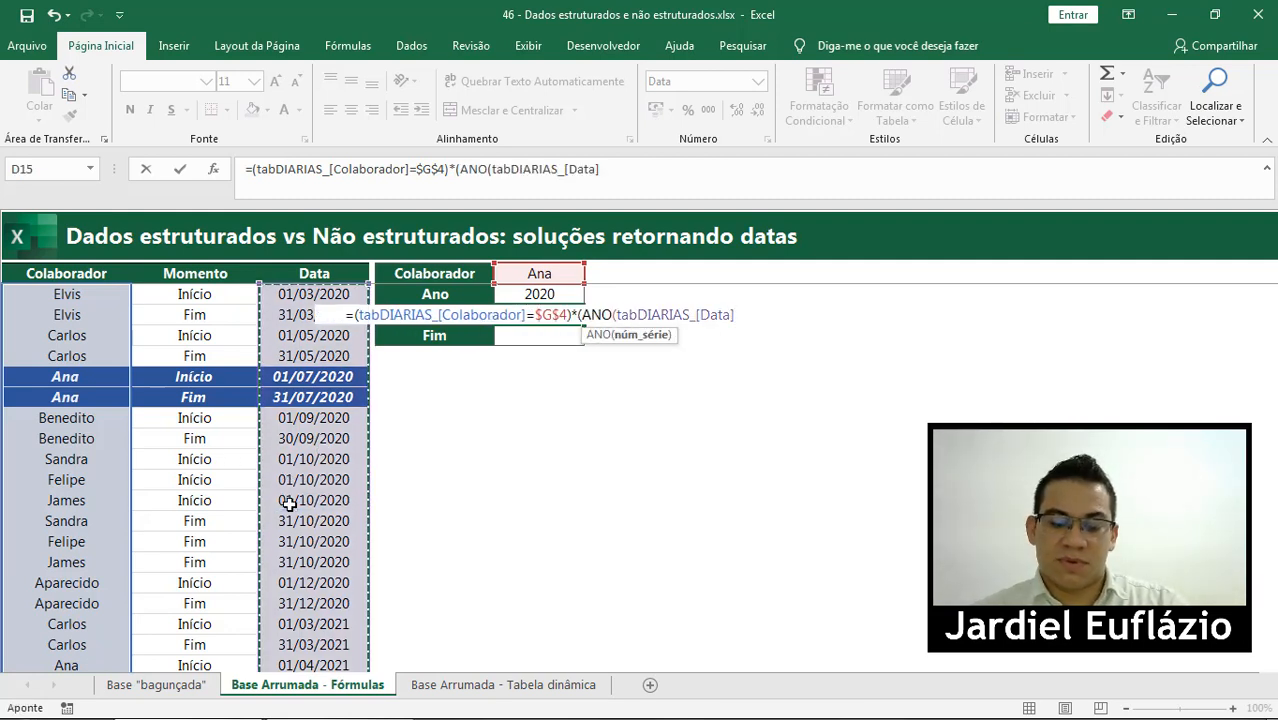
type(")=")
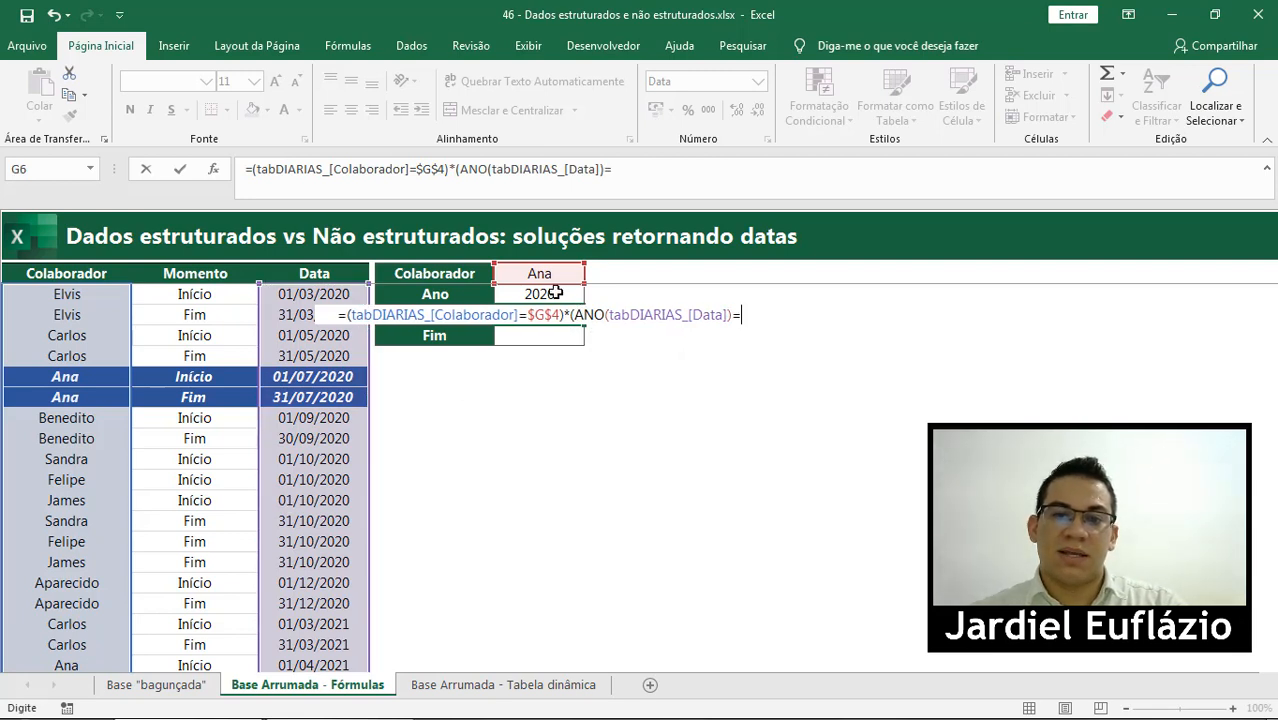
left_click(554, 294)
key("F4")
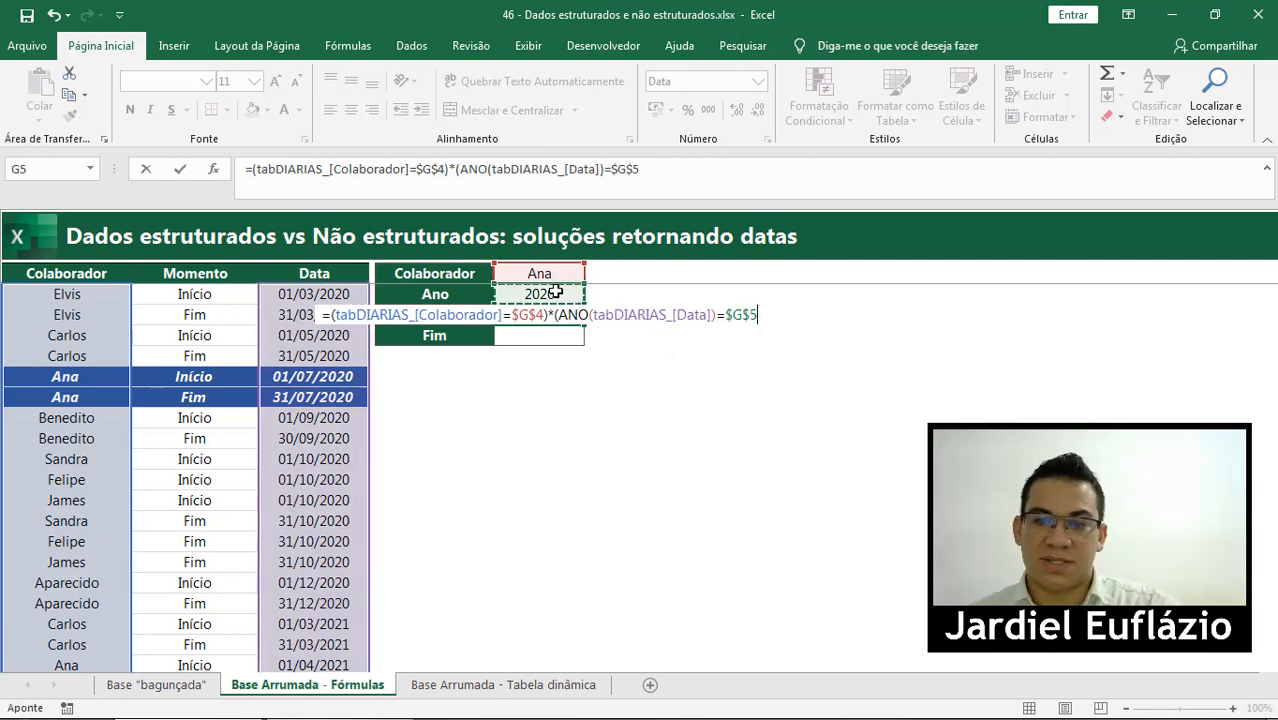
type(")*")
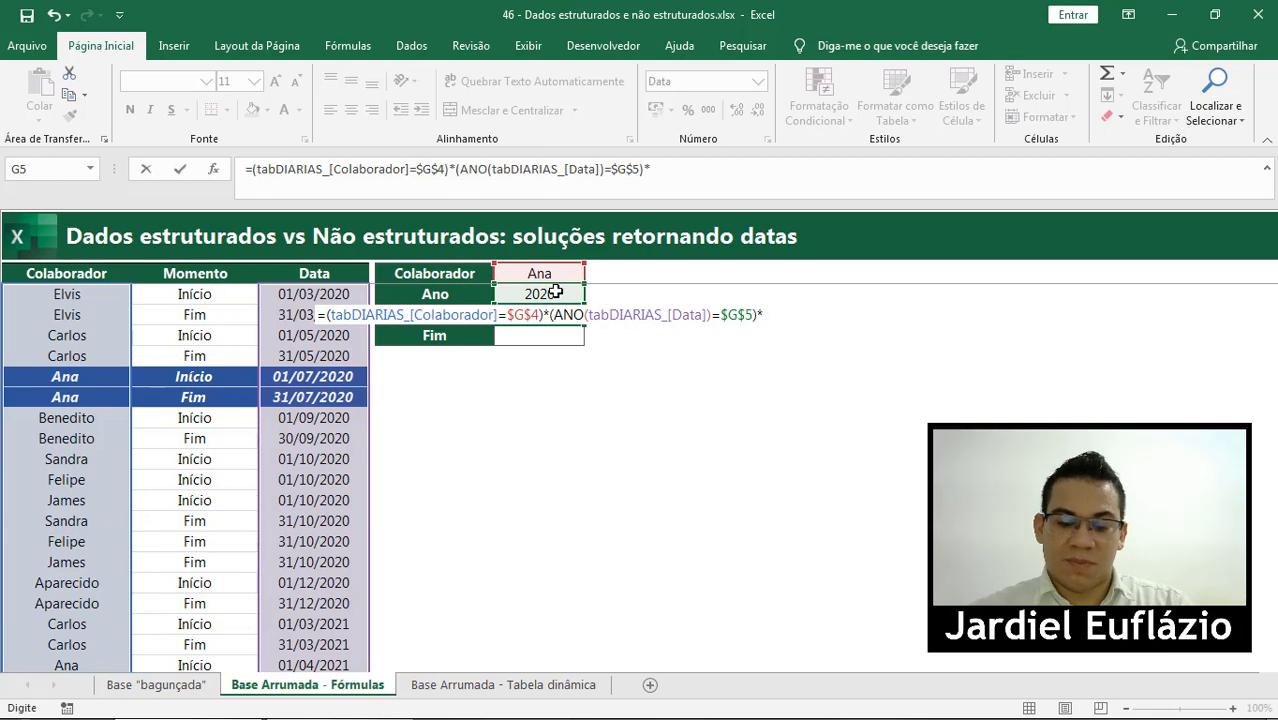
- Begin a third condition in the formula that compares the whole tabDIARIAS_[Momento] column
type("(")
left_click(215, 460)
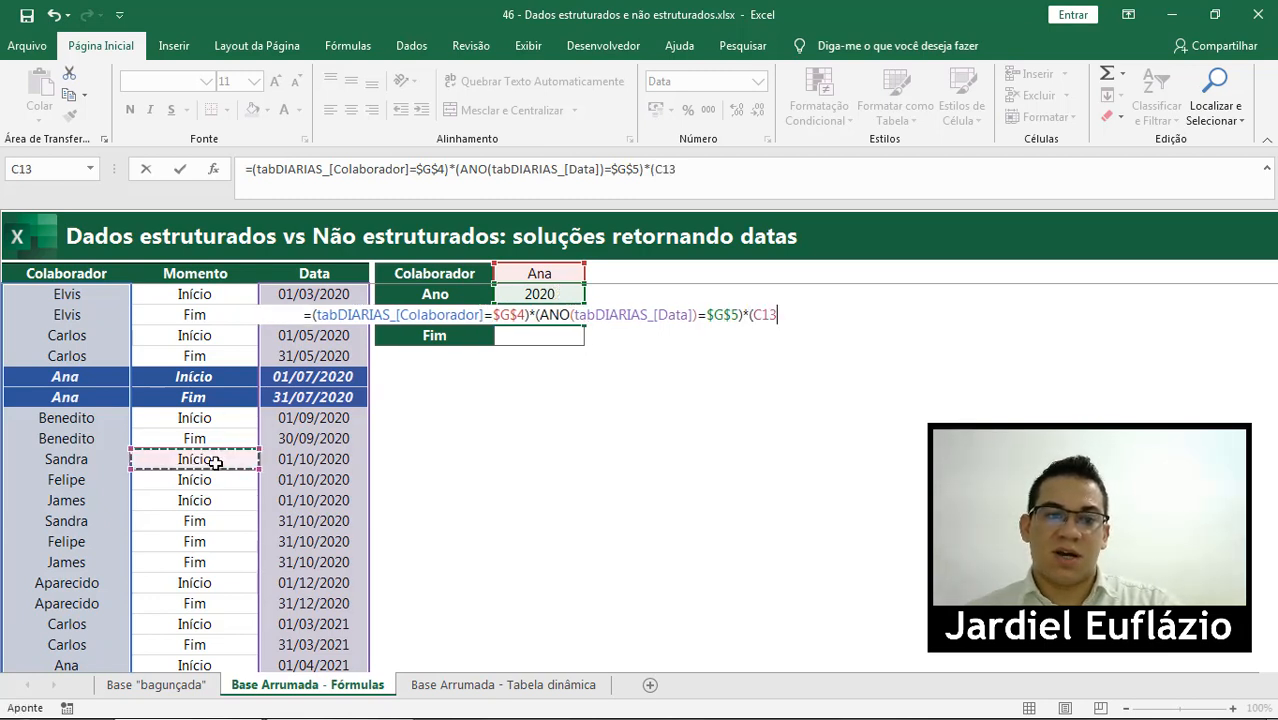
key("ctrl+space")
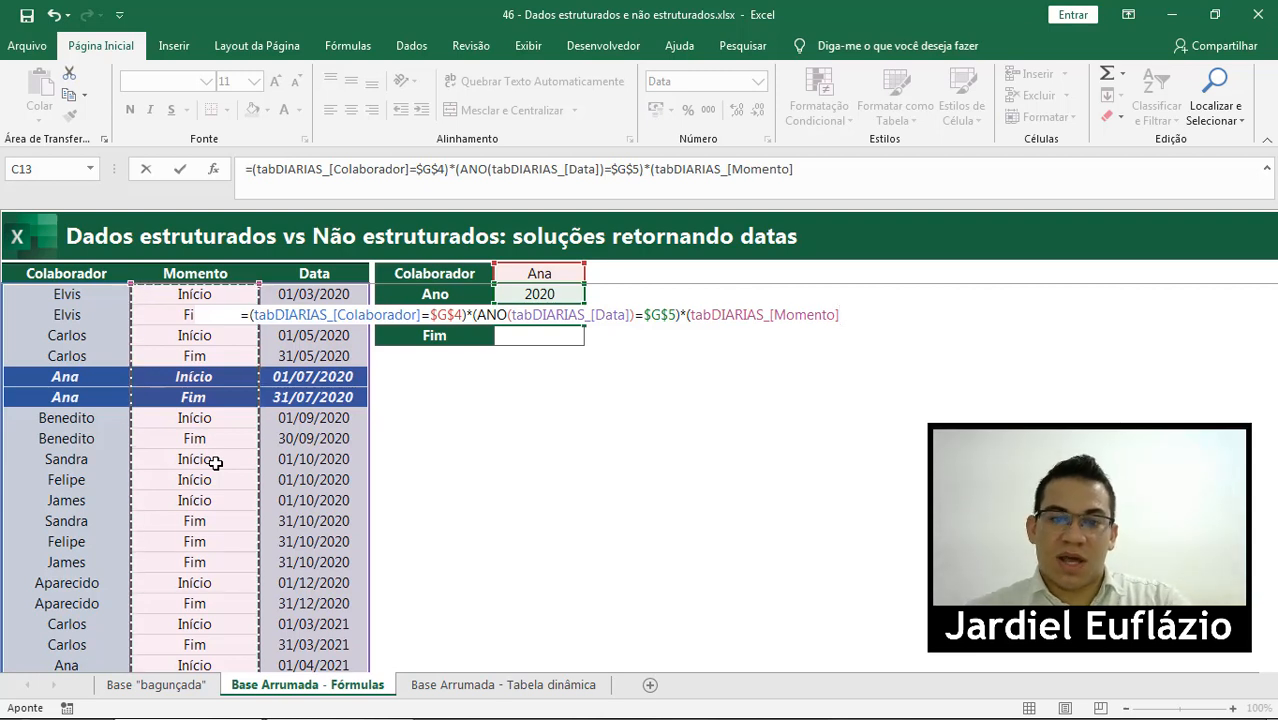
type("=")
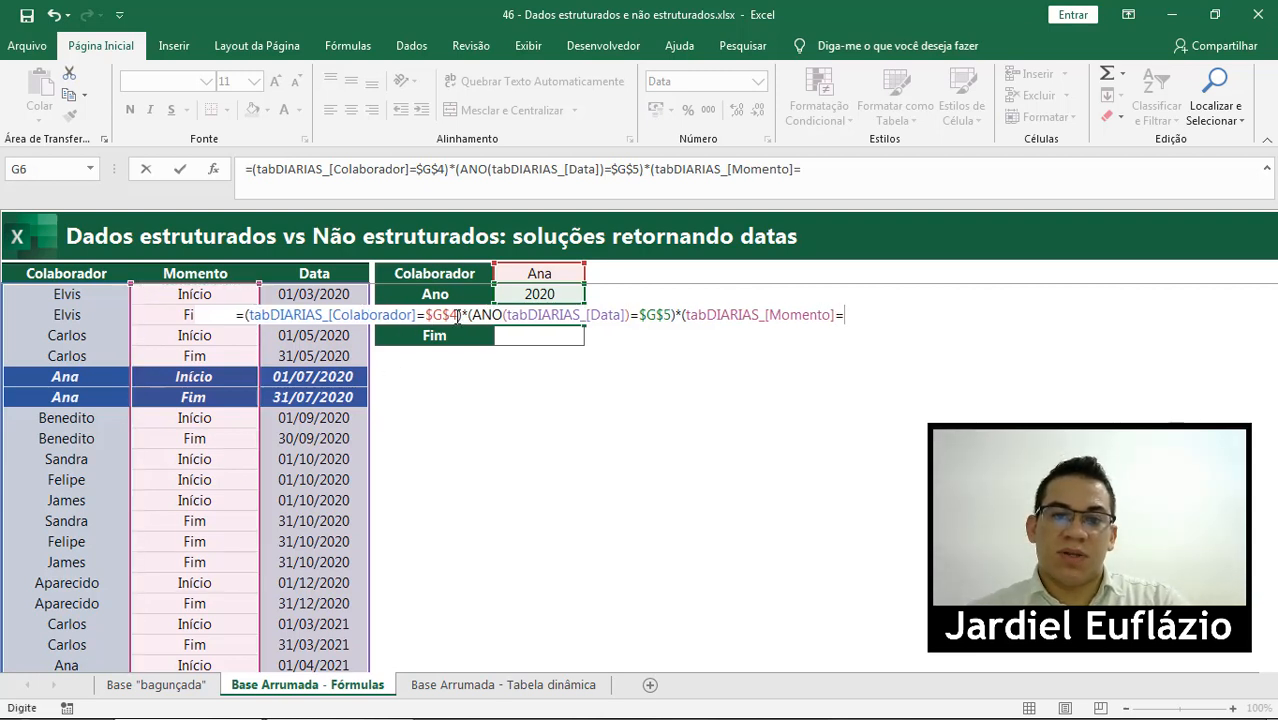
- Move the unfinished formula out of G6 and paste it back into the empty cell, and complete the Momento condition with F6
left_click_drag(862, 169, 222, 155)
key("Escape")
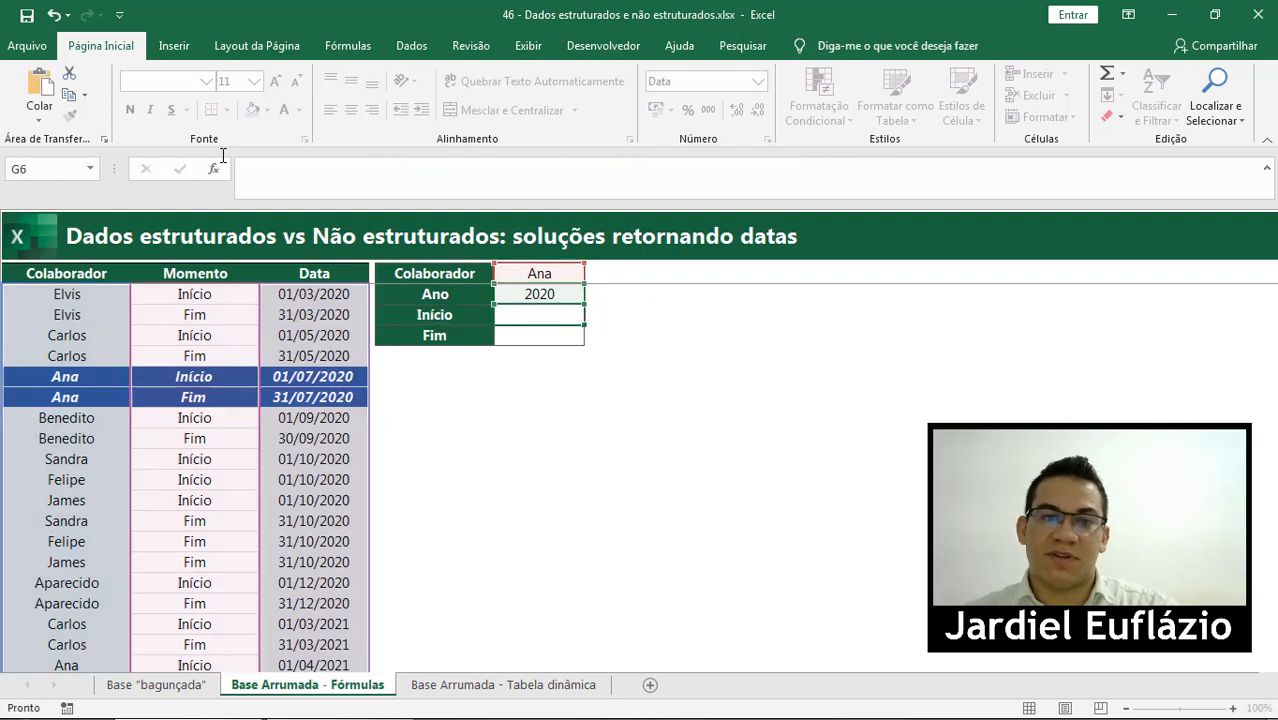
left_click(445, 313)
left_click(533, 316)
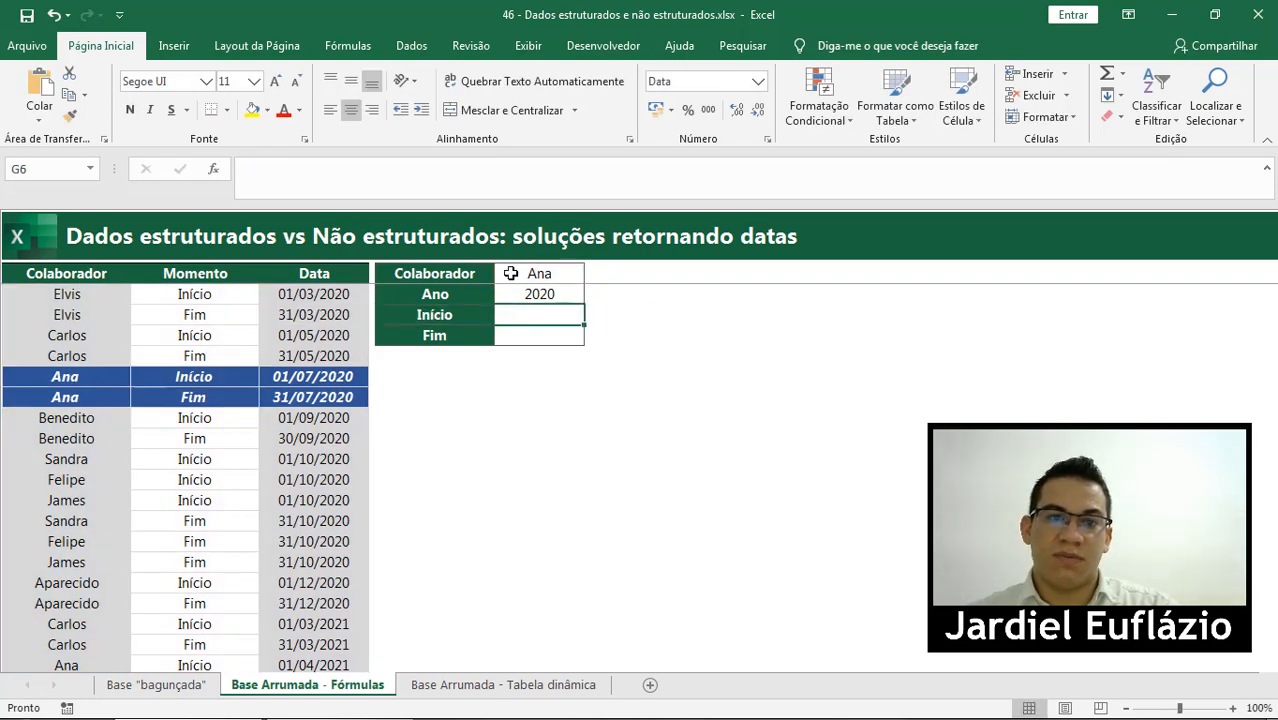
left_click(472, 172)
key("ctrl+v")
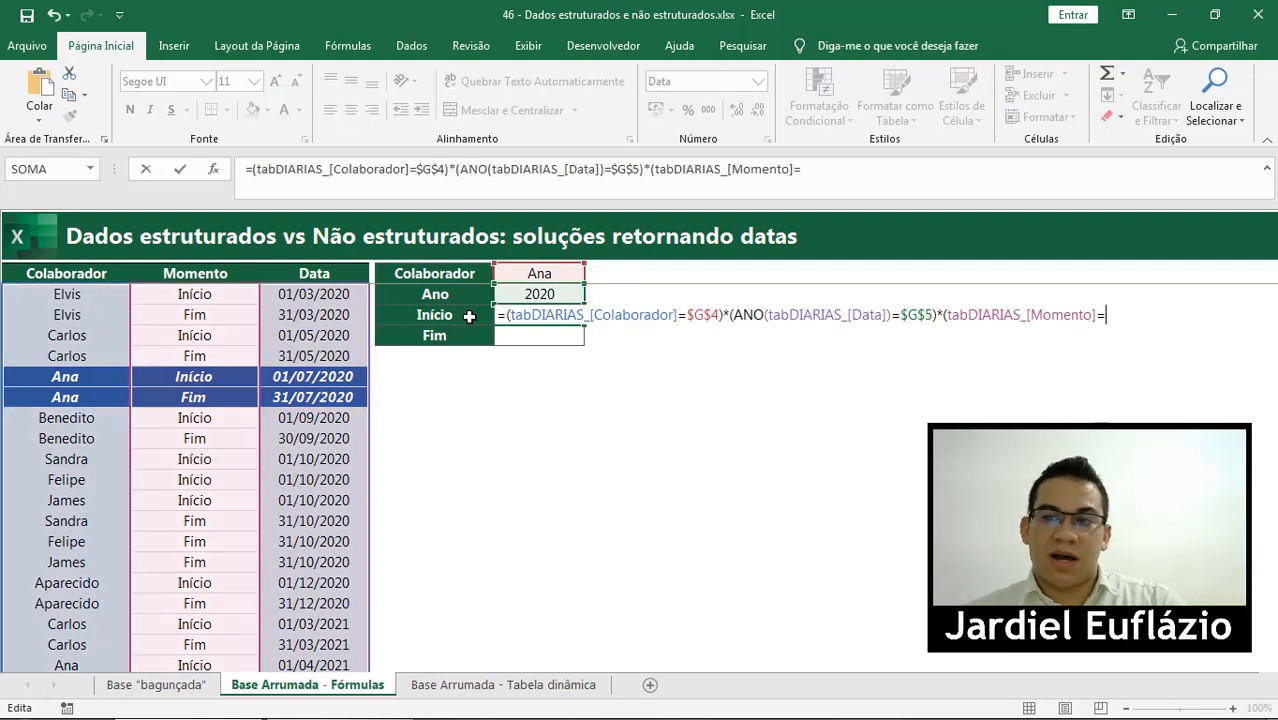
left_click(430, 316)
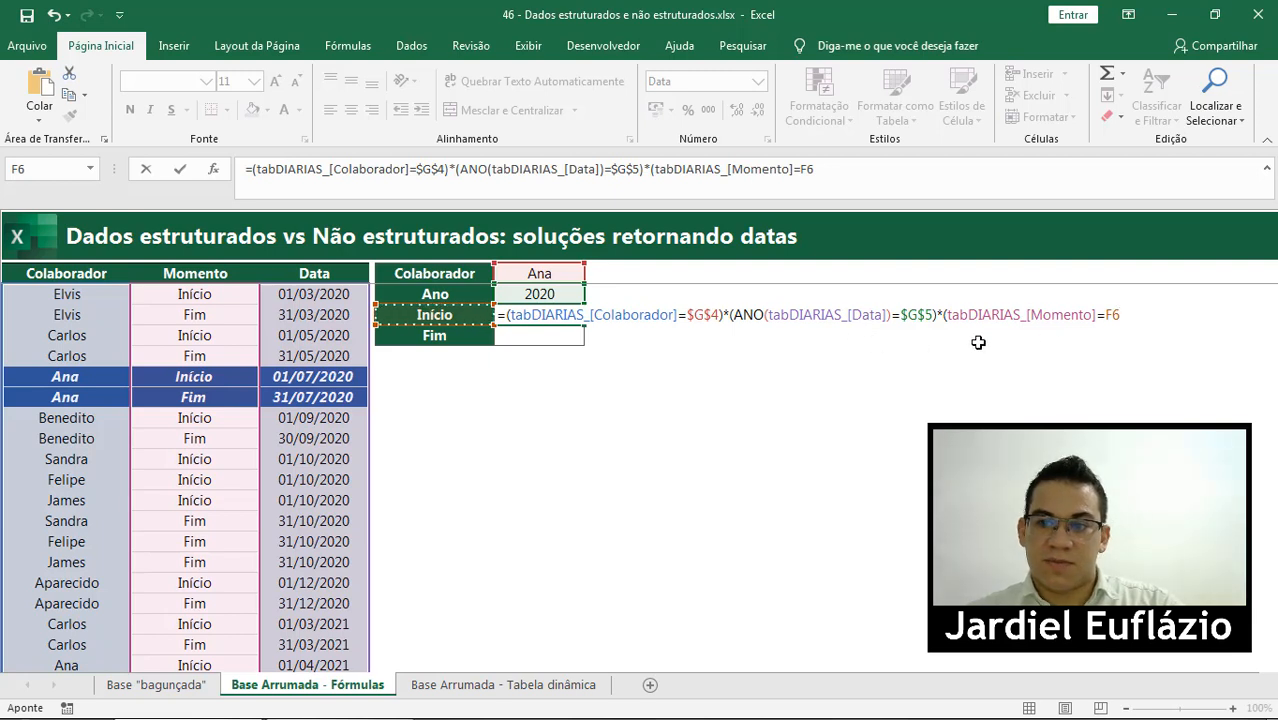
type(")")
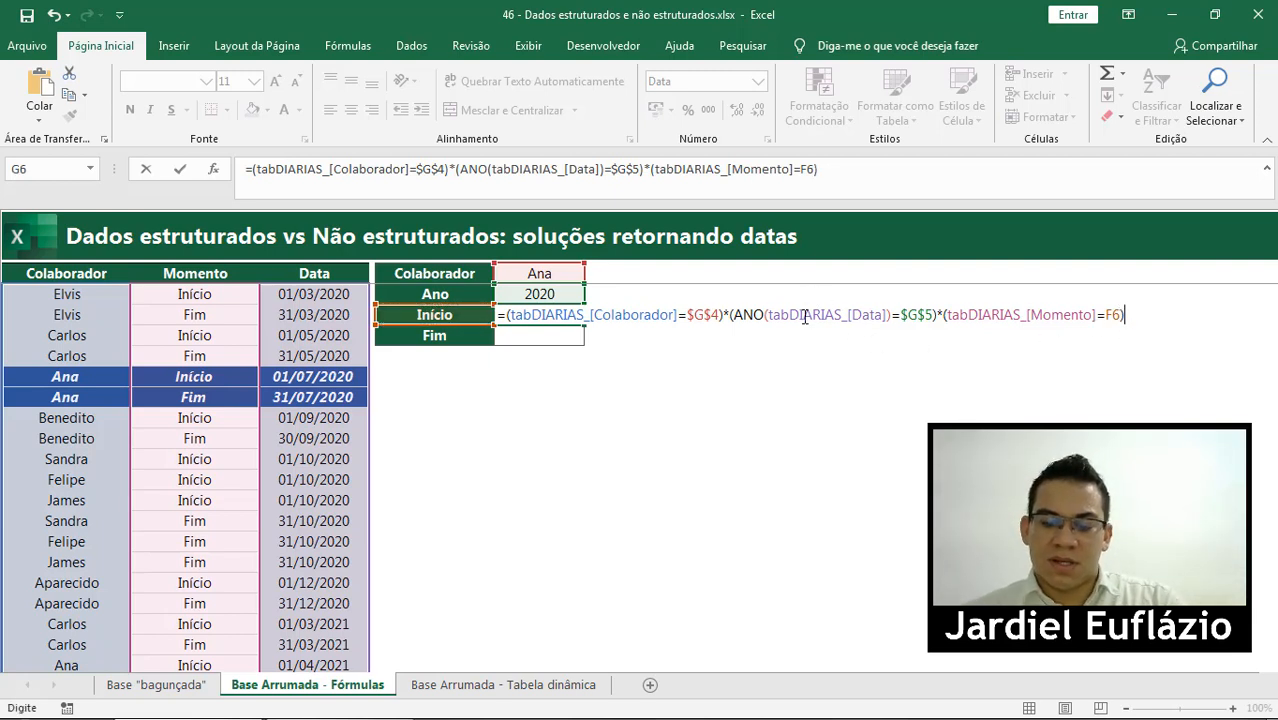
- Evaluate the product of the three conditions inside G6 to inspect its array, and restore the formula
key("F9")
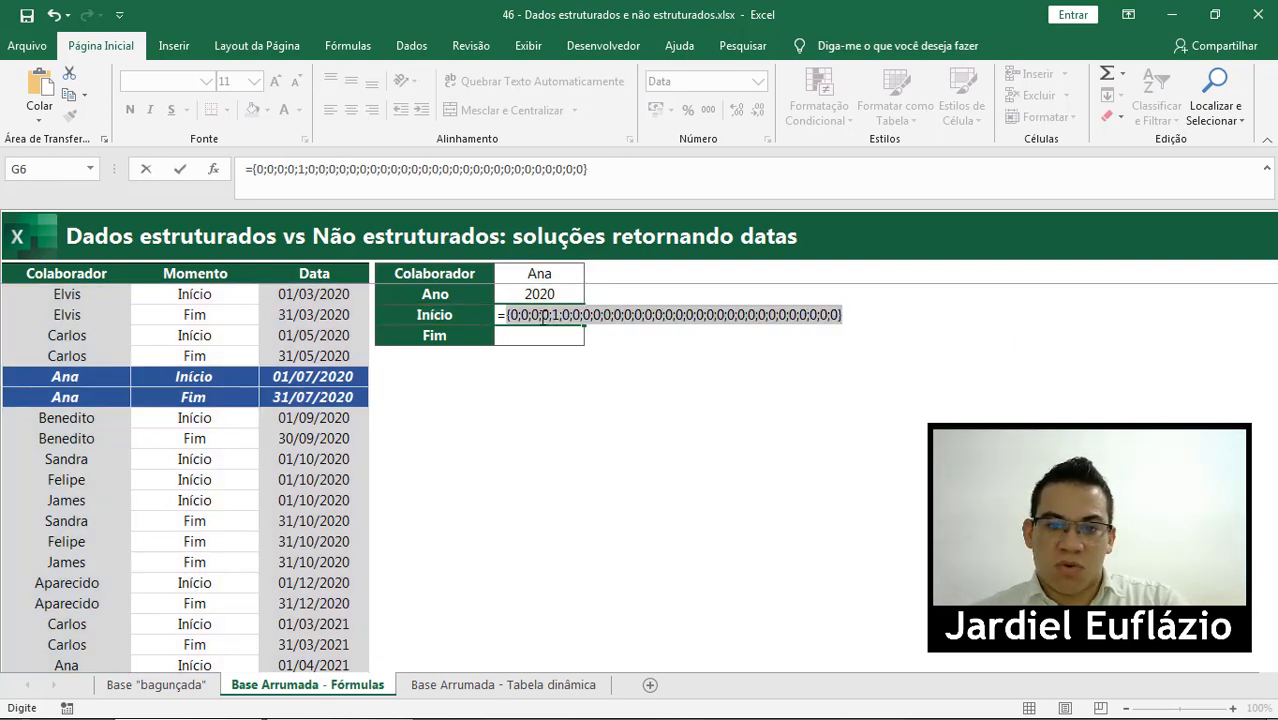
left_click(555, 317)
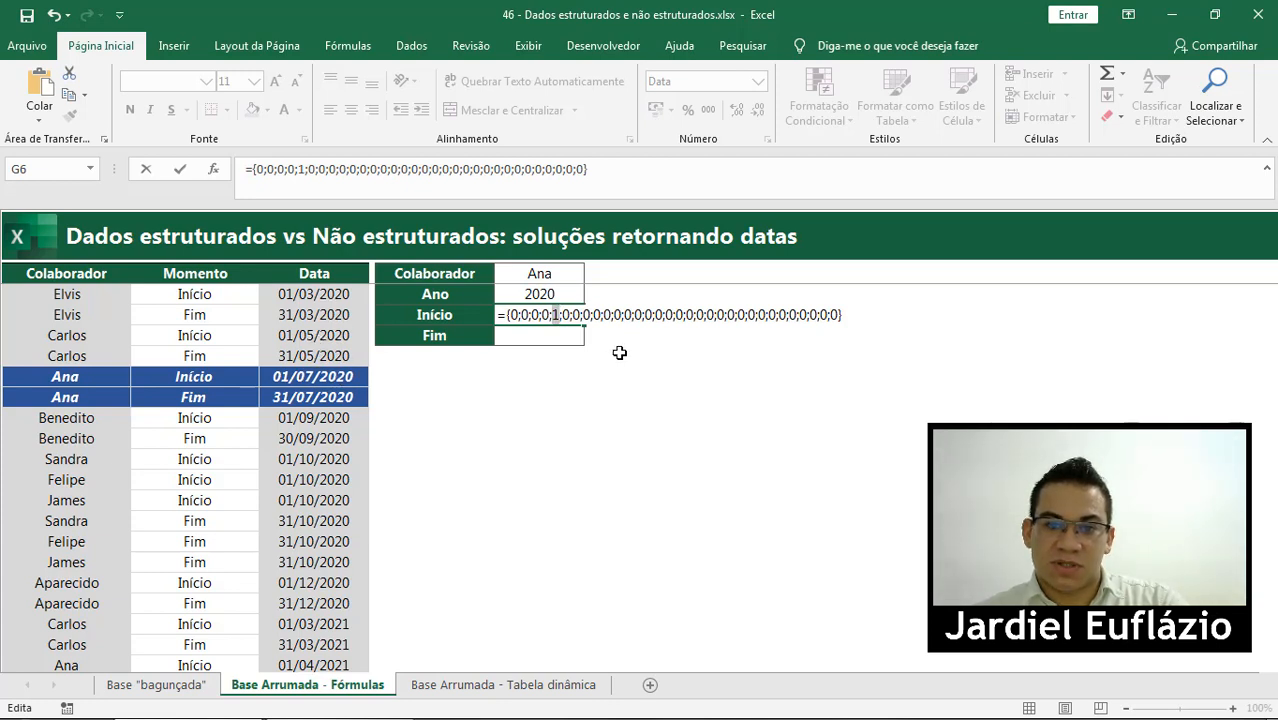
key("ctrl+z")
- Wrap the three conditions in G6 in a CORRESP function with lookup value 1 and match type 0, and evaluate it temporarily
left_click_drag(508, 316, 1179, 315)
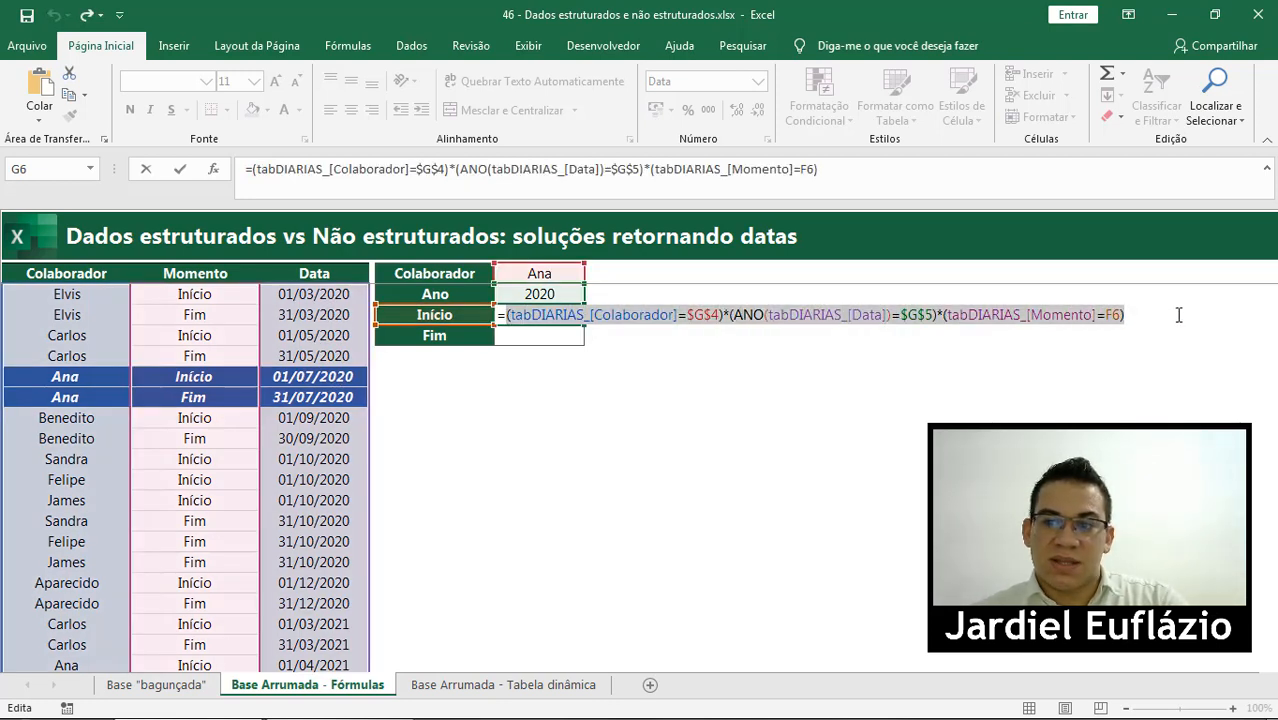
key("BackSpace")
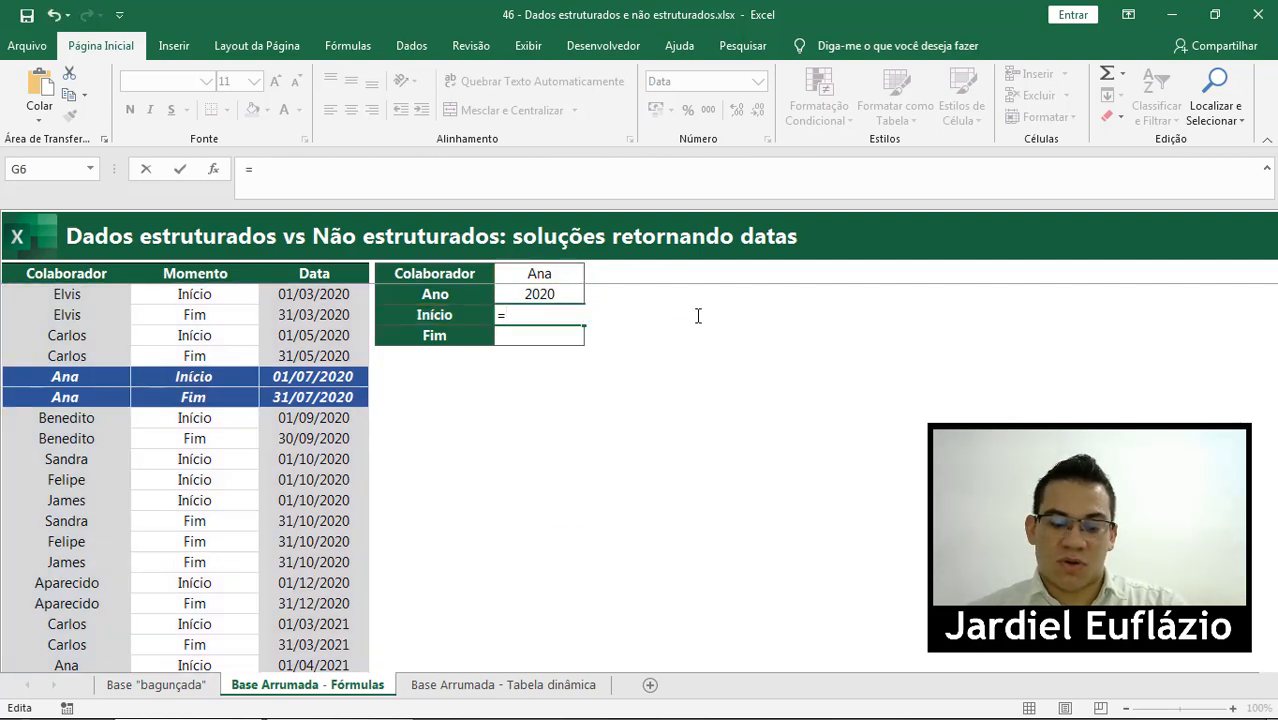
type("cor")
key("Down")
key("Tab")
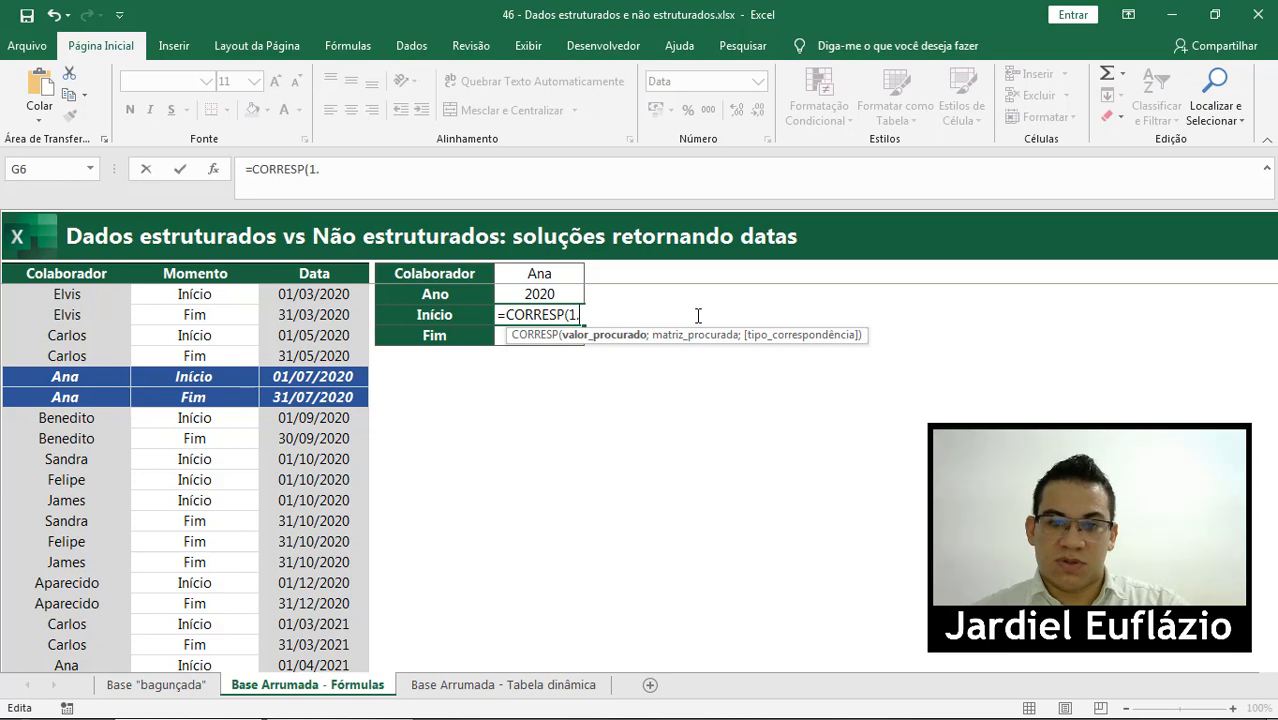
type("1;")
key("ctrl+v")
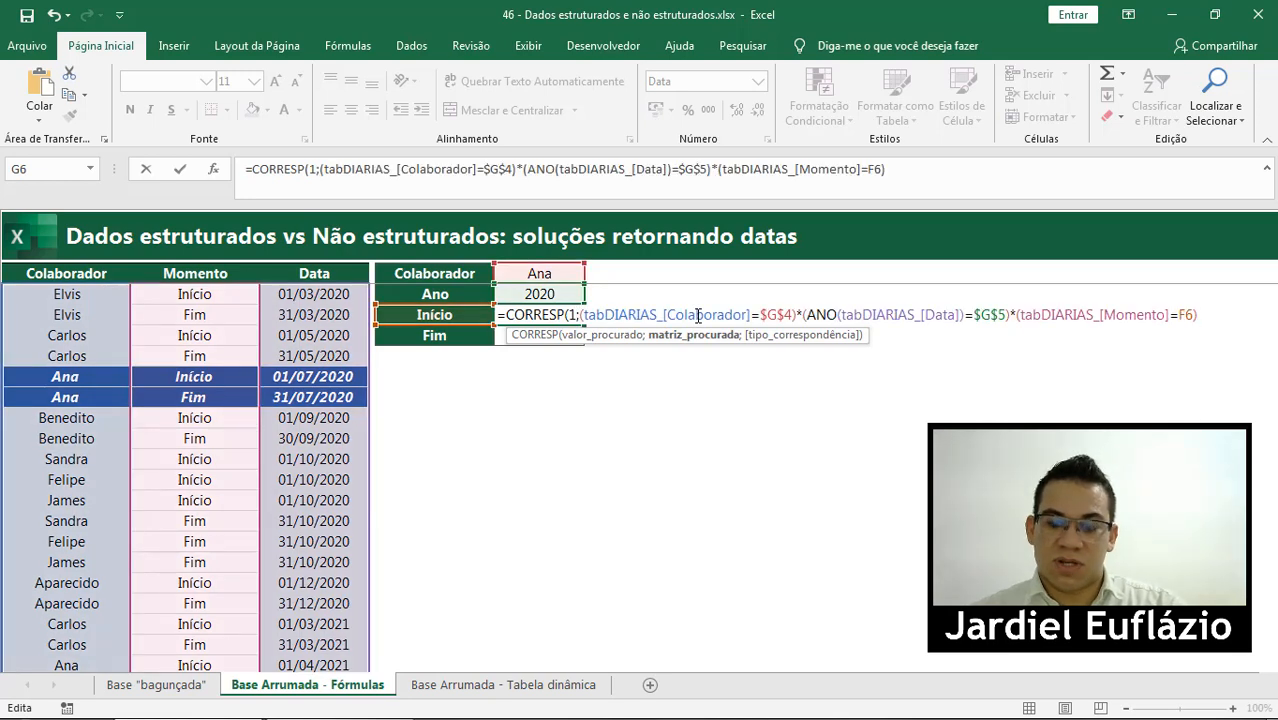
type(";0)")
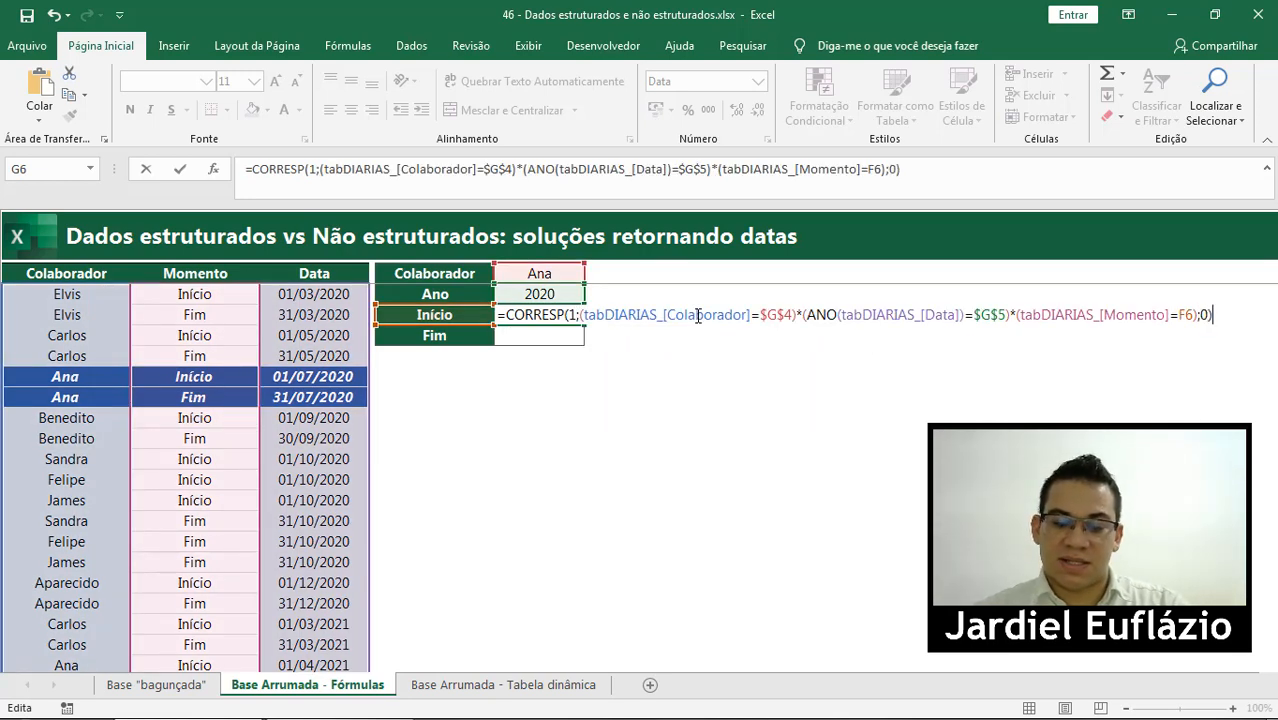
key("F9")
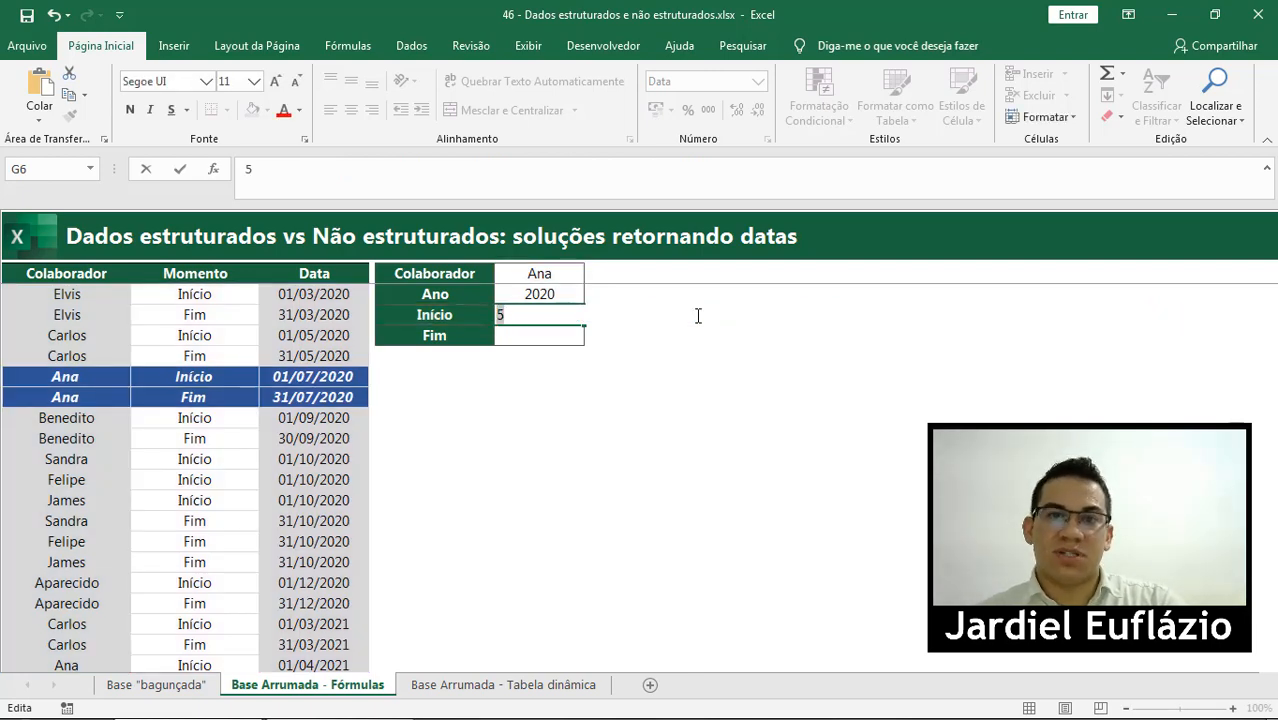
key("ctrl+z")
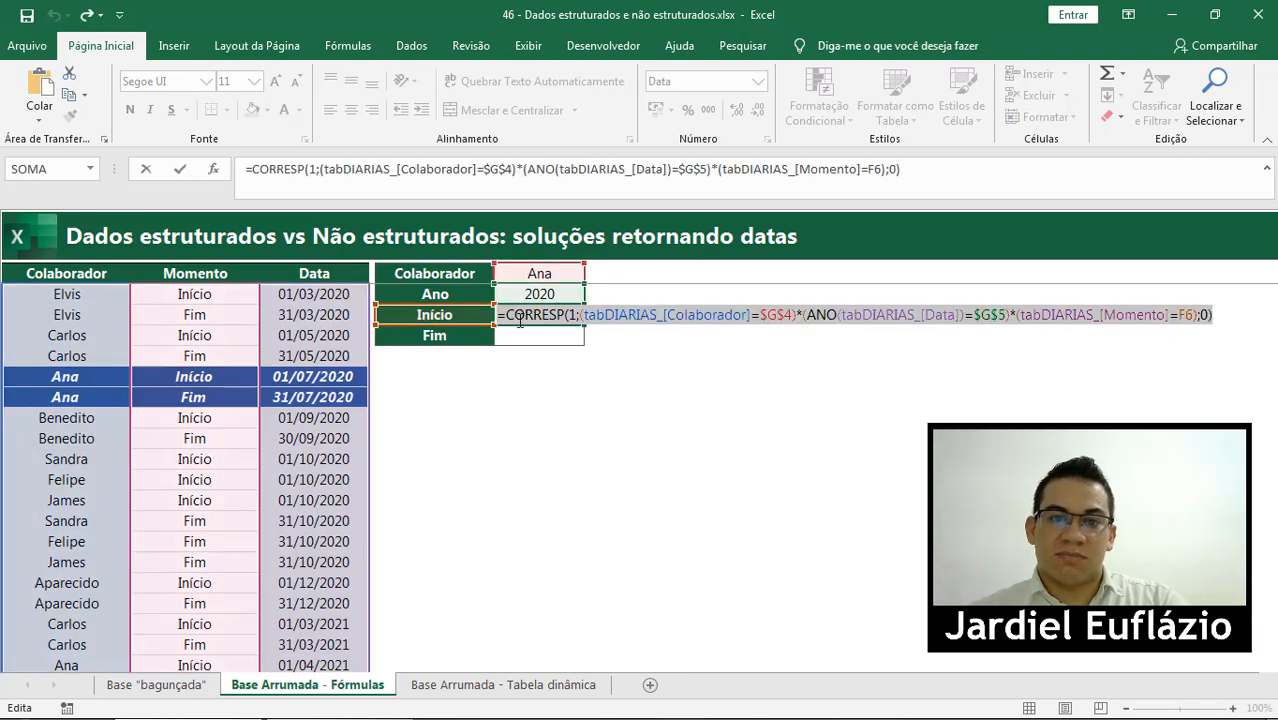
- Nest the CORRESP expression as the row number of an ÍNDICE function over tabDIARIAS_[Data] in G6, and commit the formula
left_click_drag(507, 315, 1234, 320)
key("ctrl+c")
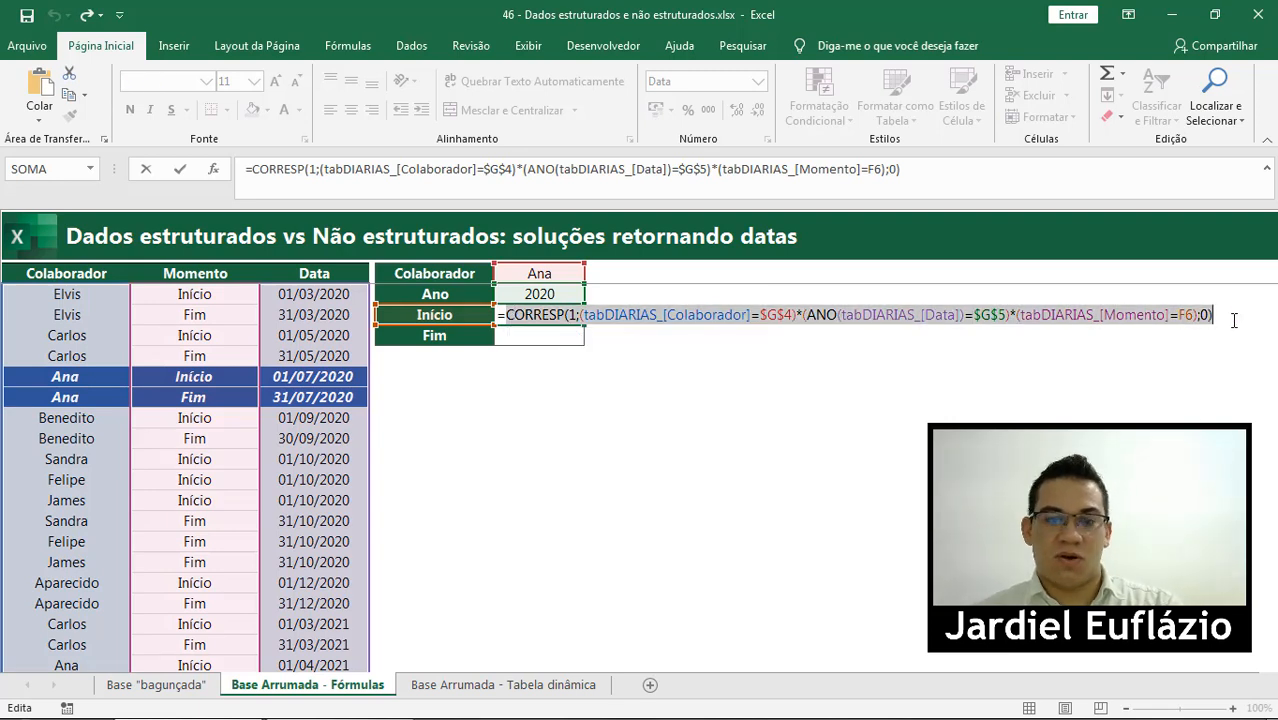
key("BackSpace")
type("indic")
key("Tab")
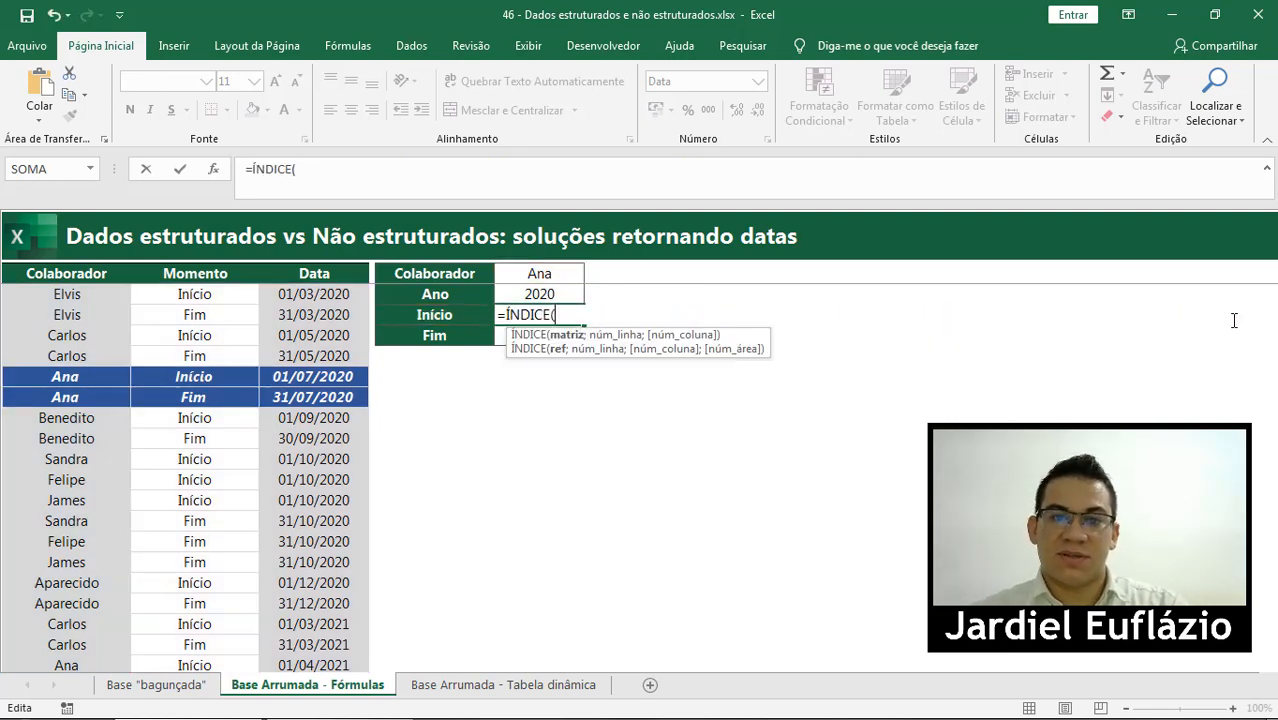
left_click(300, 487)
key("ctrl+space")
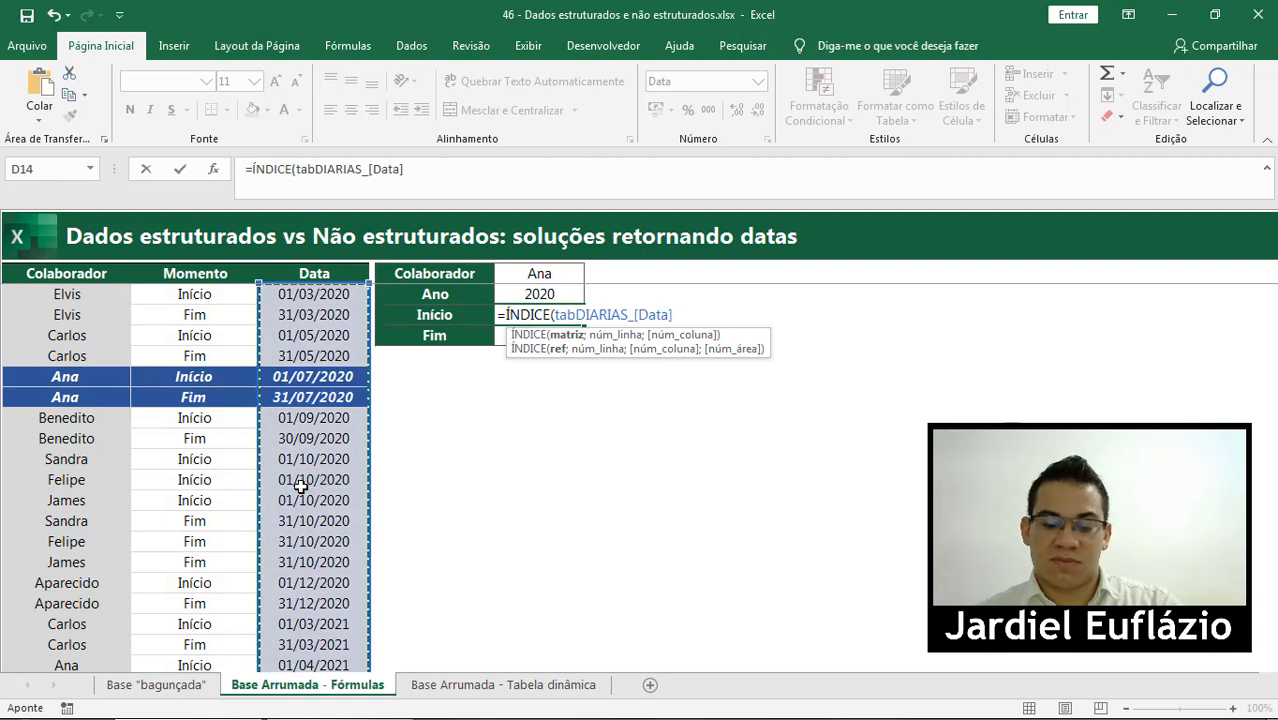
type(";")
key("ctrl+v")
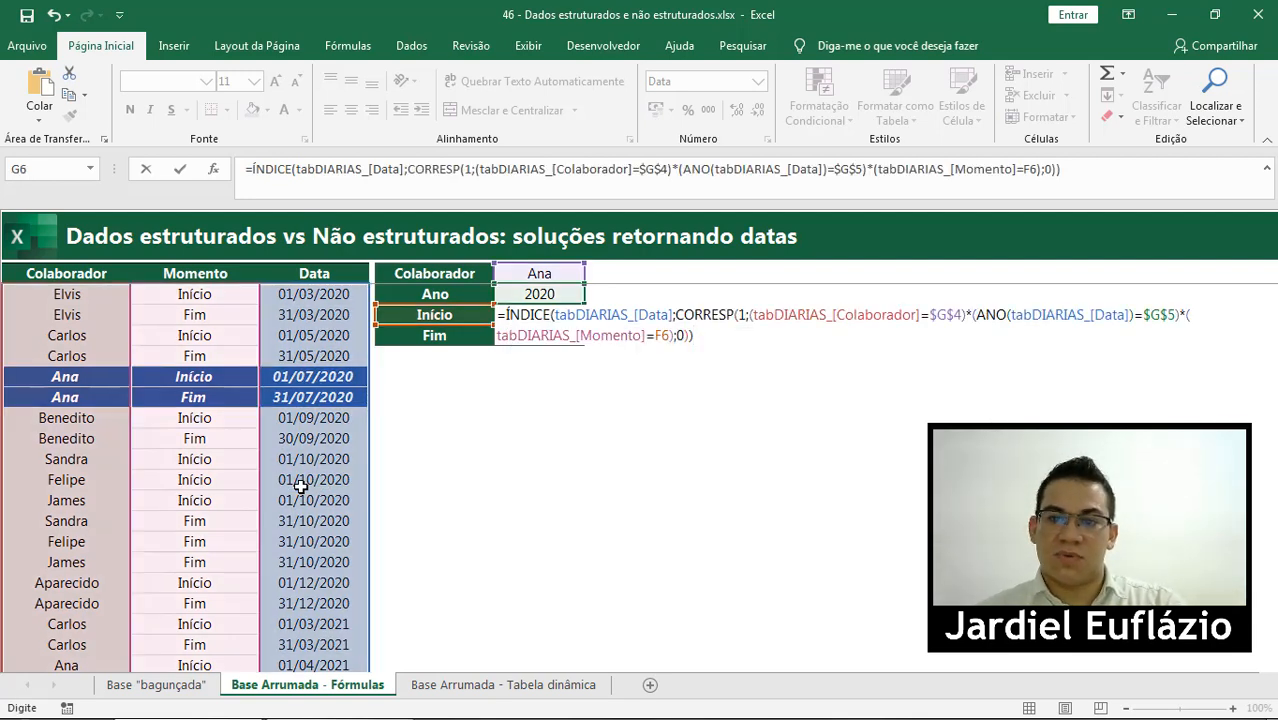
key("Return")
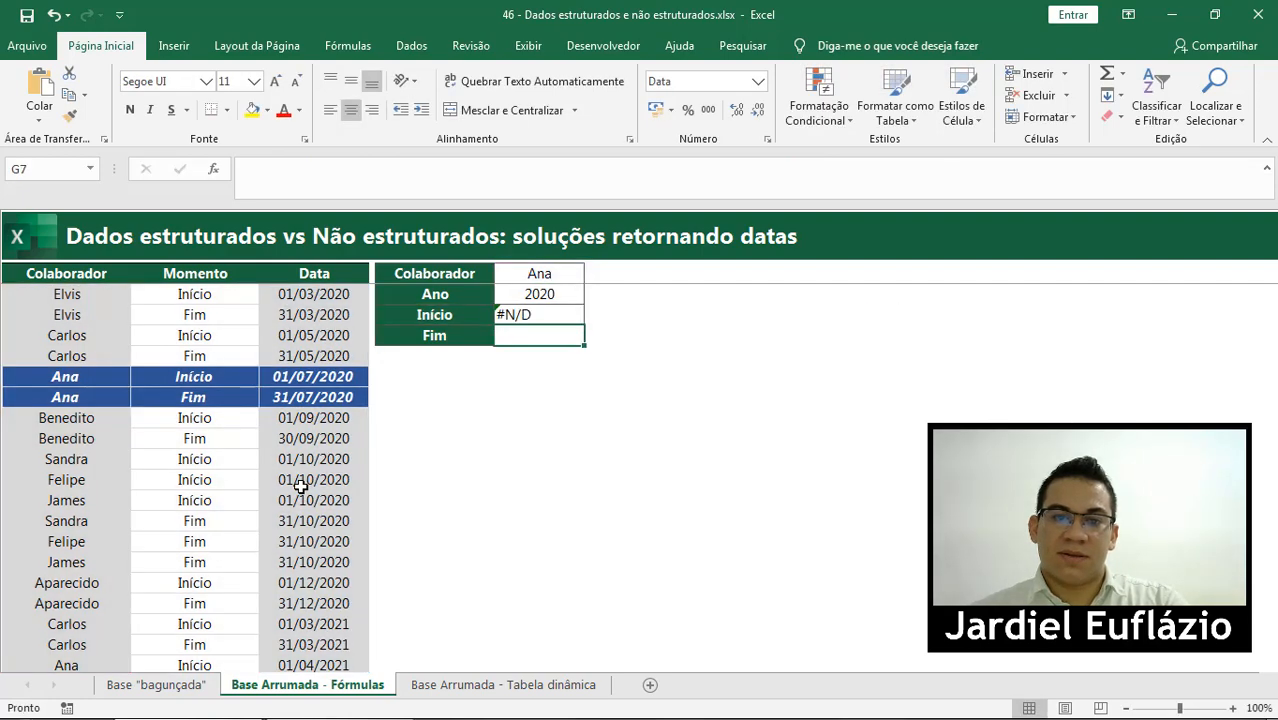
- Re-enter the G6 formula as an array formula and center the cell's contents horizontally
double_click(543, 318)
key("ctrl+shift+Return")
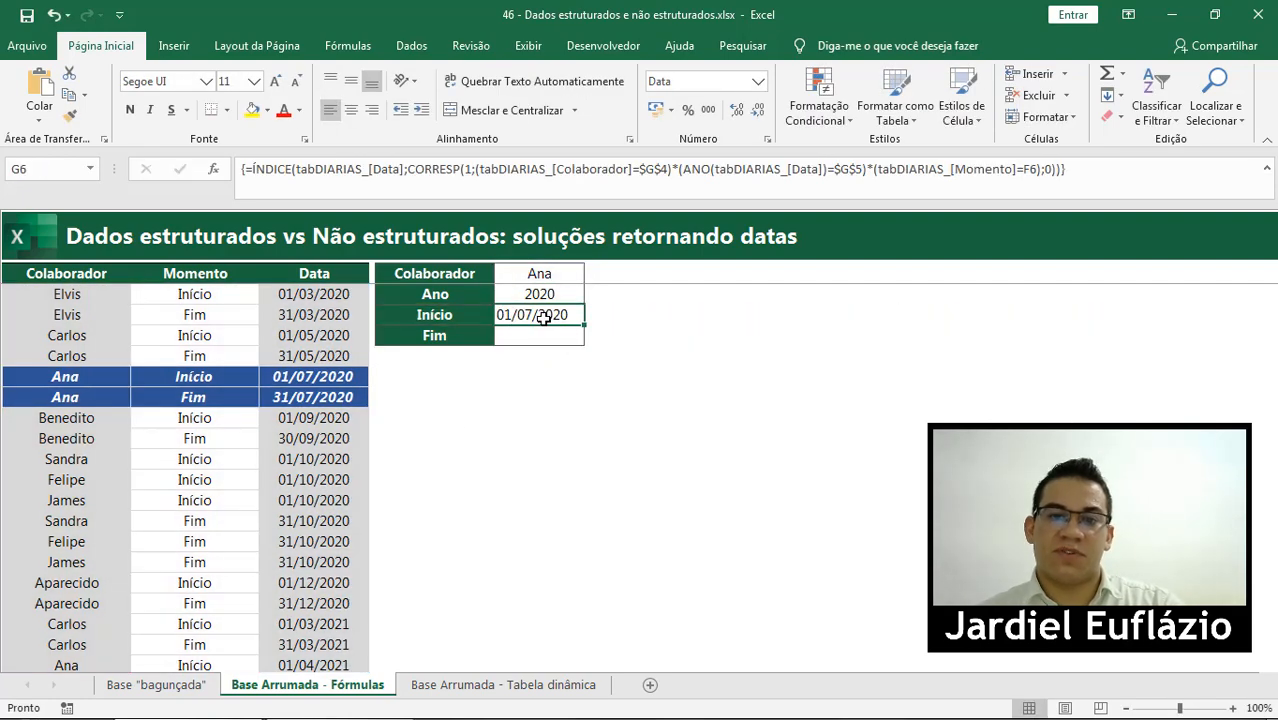
left_click(352, 111)
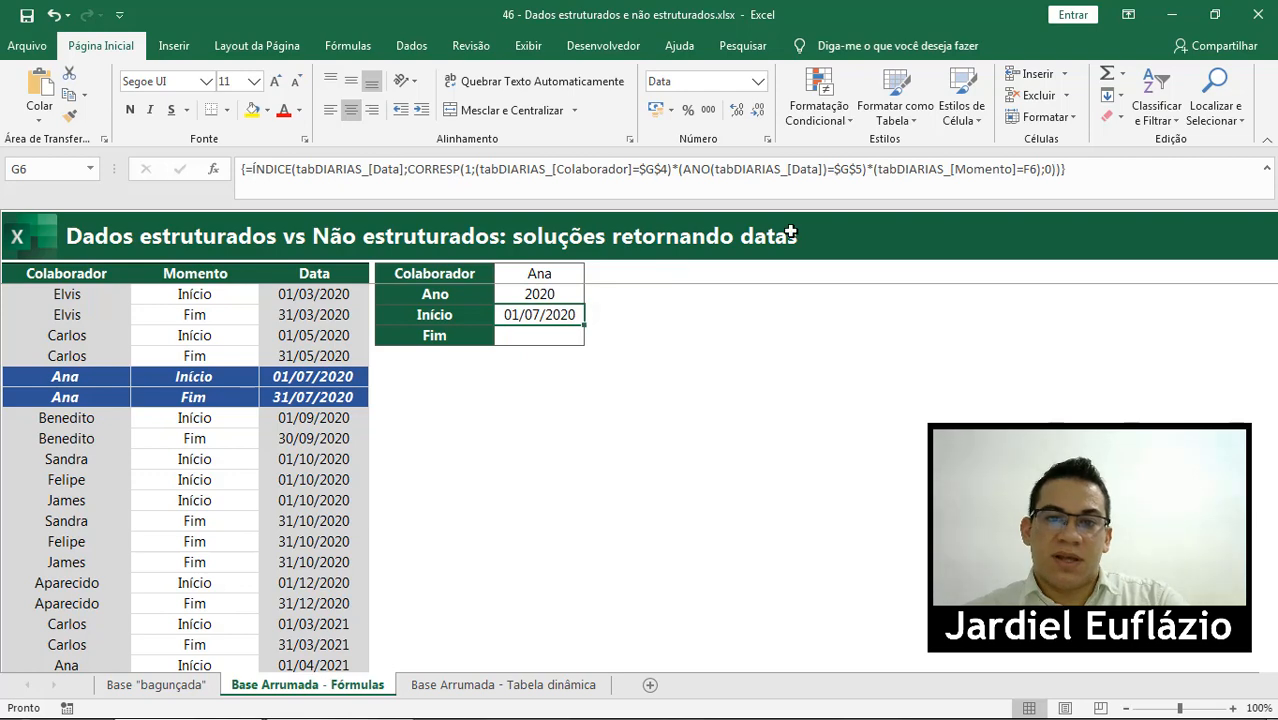
- Recommit the G6 formula as an array formula and fill it down into the Fim cell G7
left_click(1091, 169)
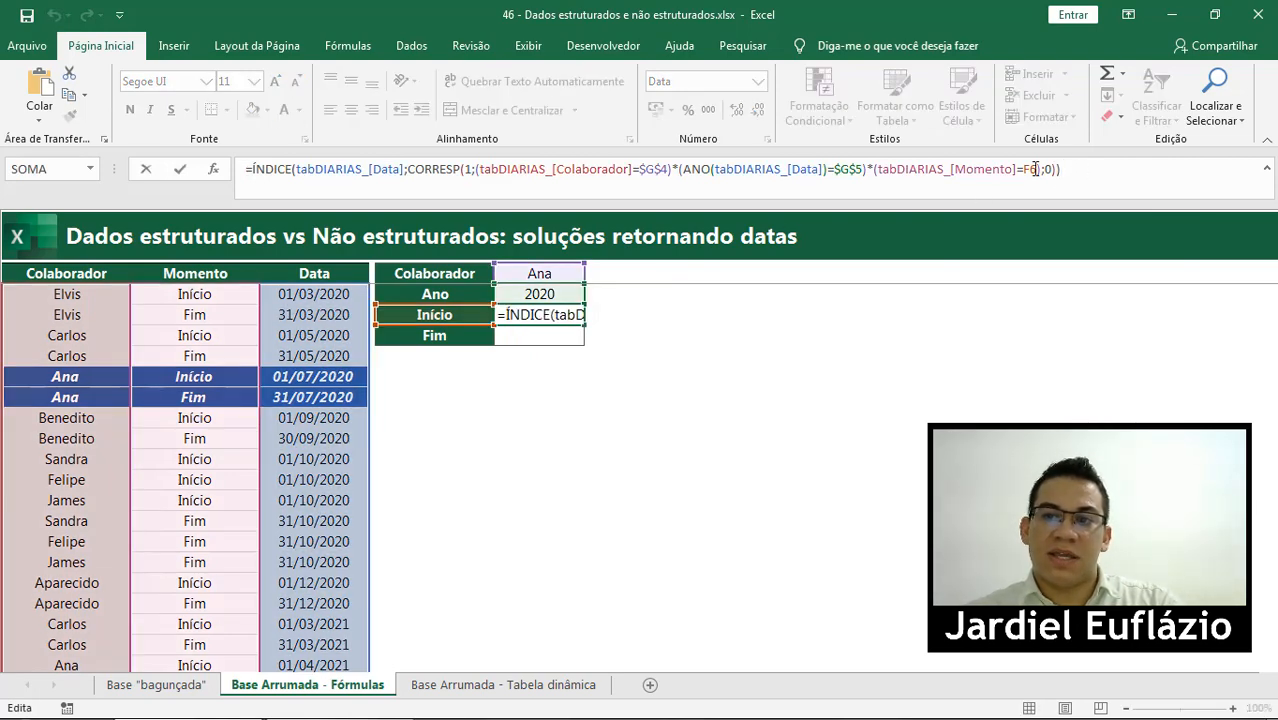
left_click_drag(1036, 169, 1025, 168)
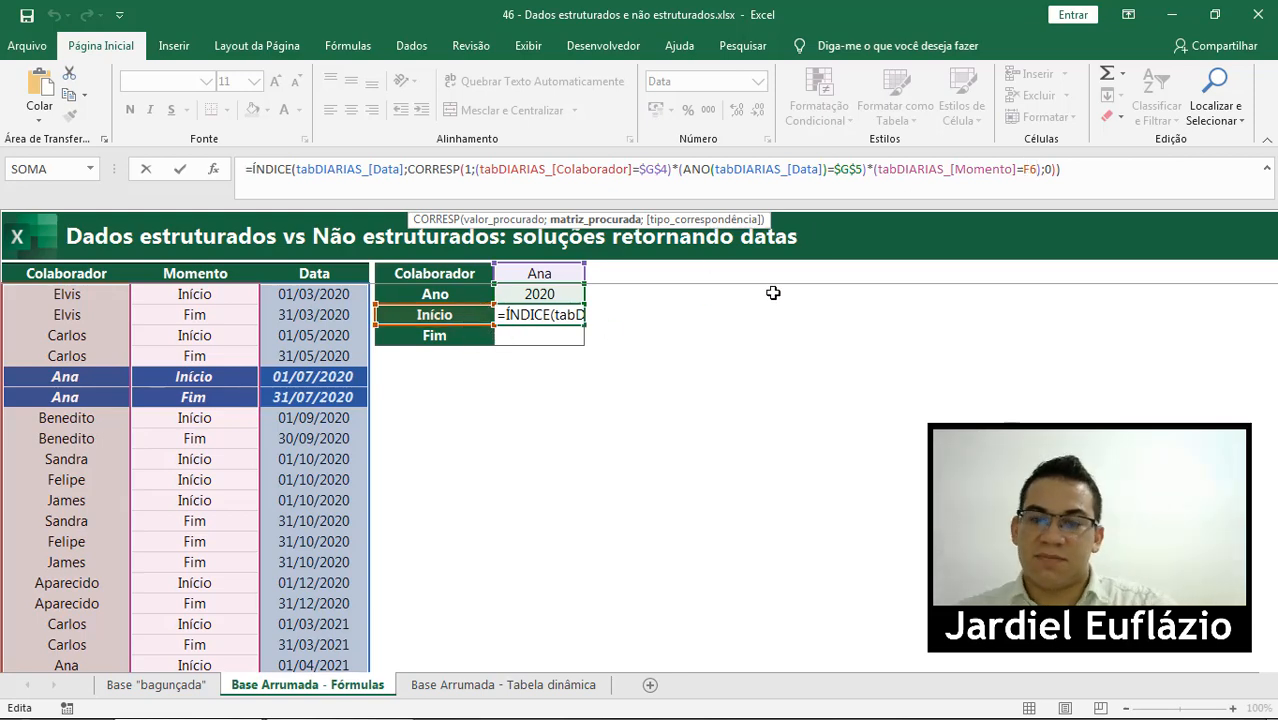
key("Return")
left_click(575, 315)
key("F2")
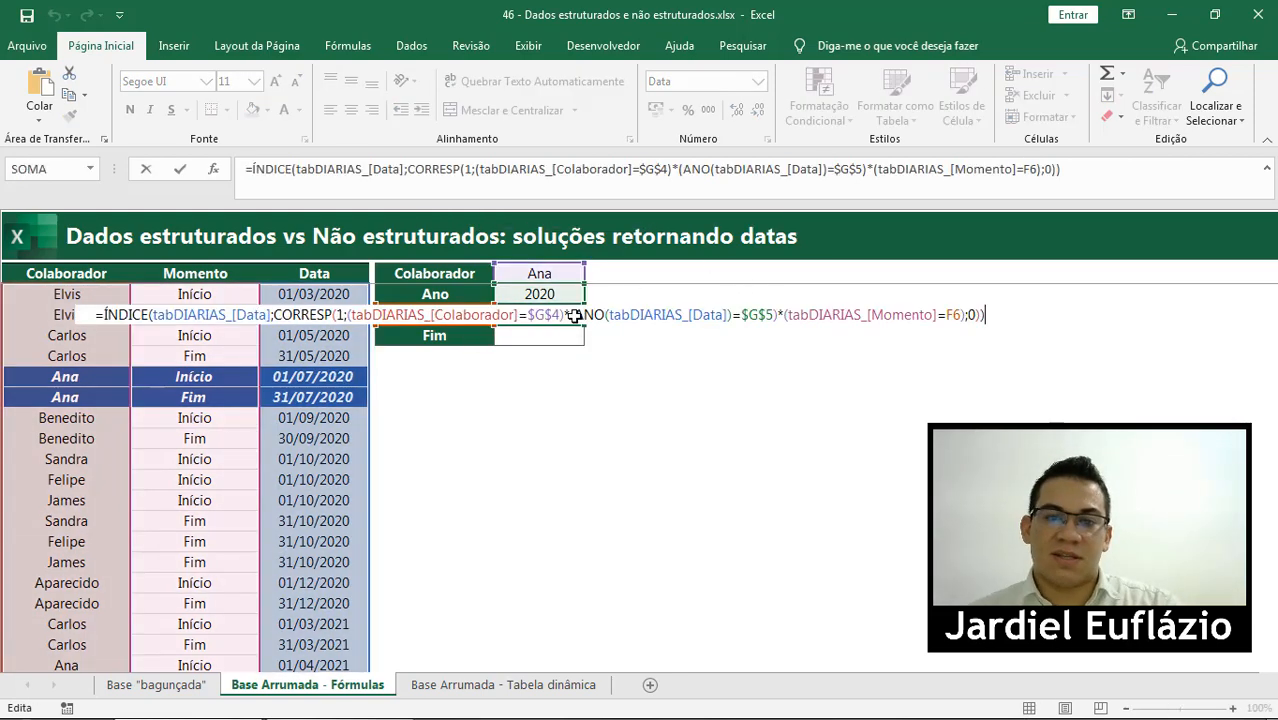
key("ctrl+shift+Return")
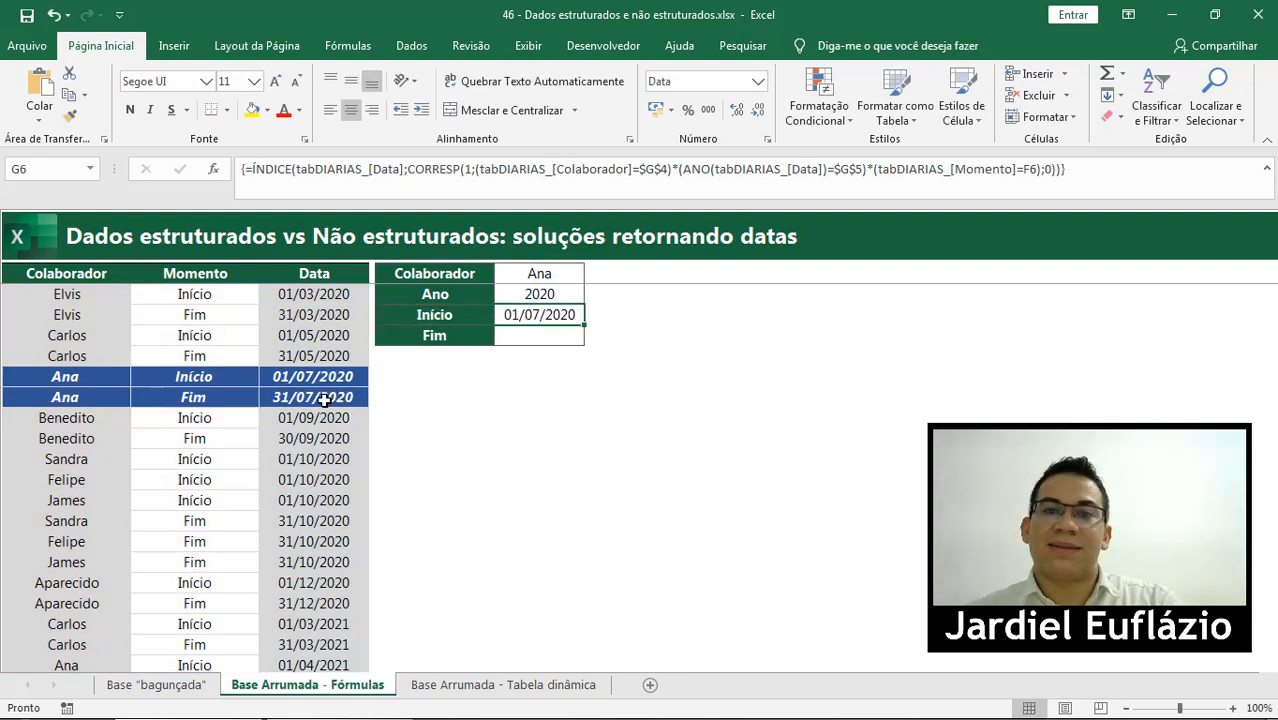
left_click(541, 336)
key("ctrl+d")
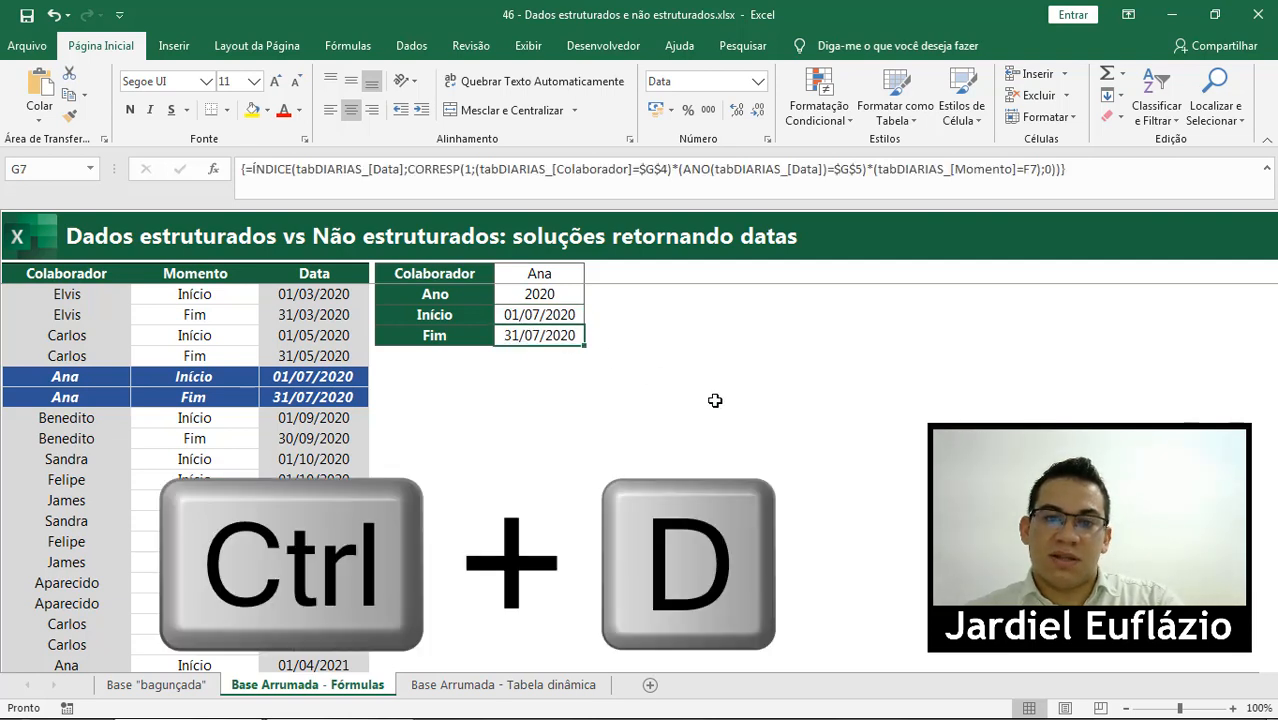
- Select the collaborator from the table's first row and the year 2021, and compare the returned dates with the highlighted table rows
left_click(532, 276)
left_click(592, 274)
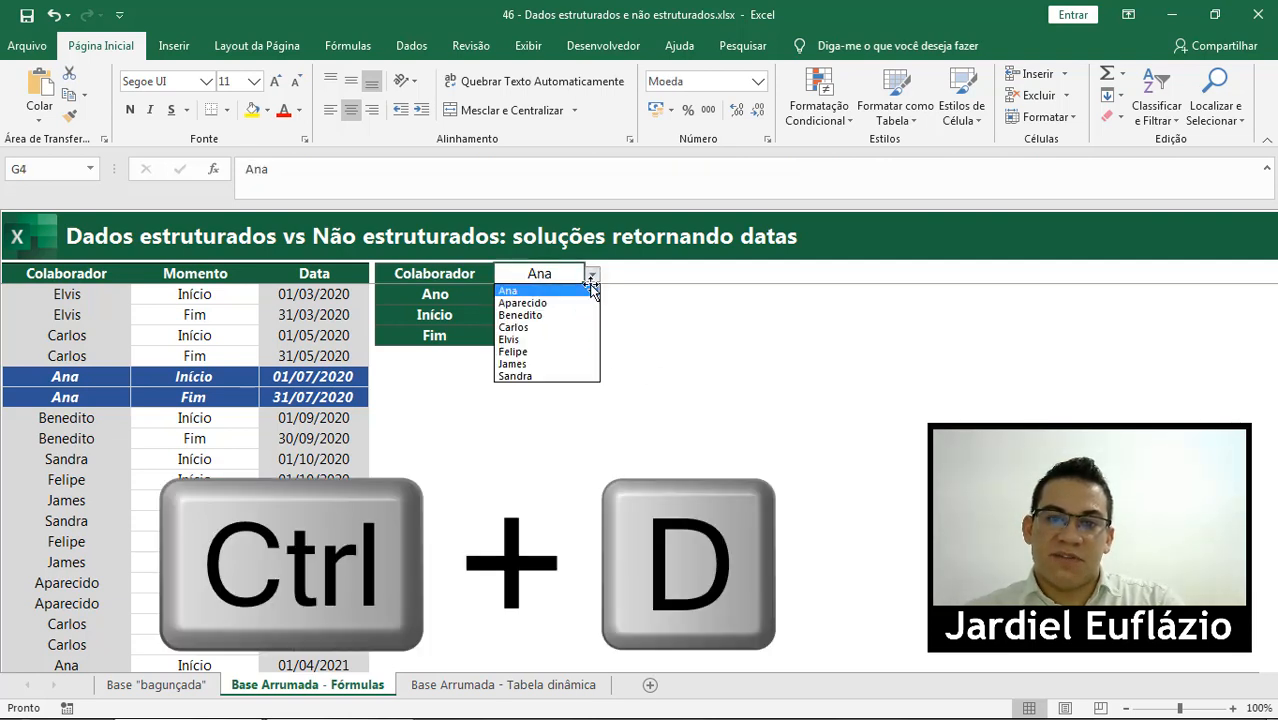
left_click(547, 340)
left_click(555, 295)
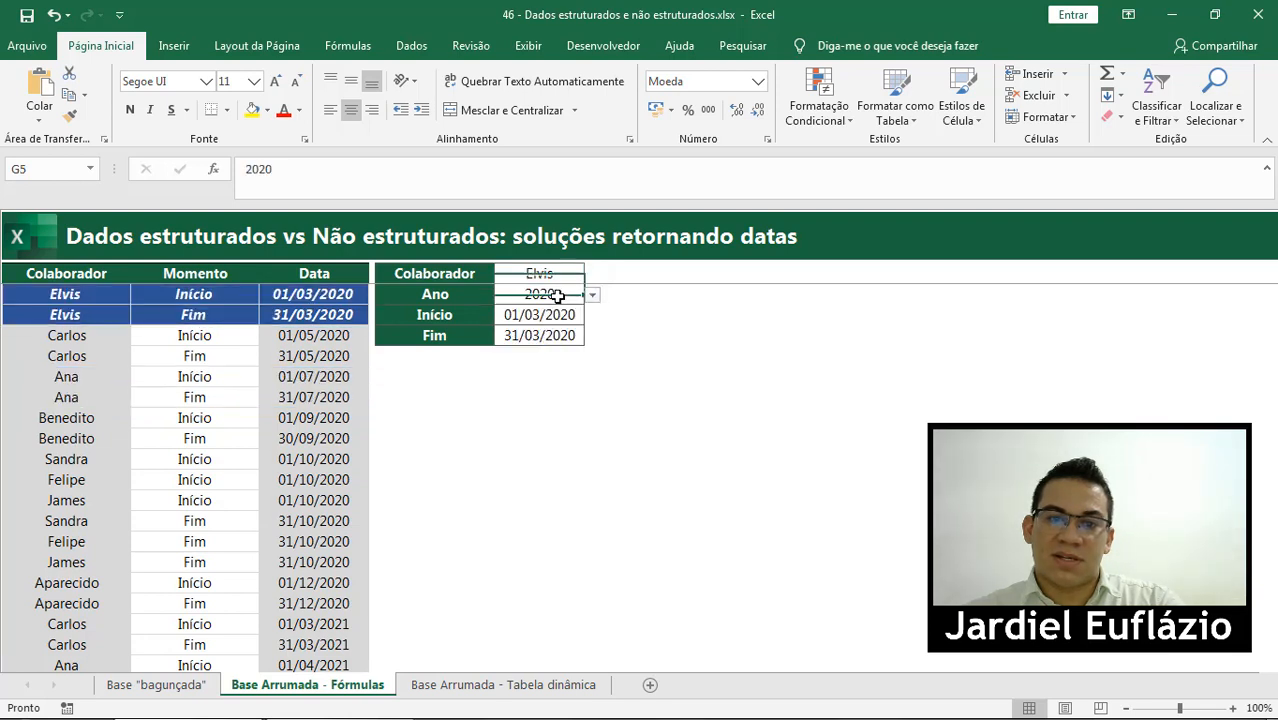
left_click(592, 300)
left_click(565, 326)
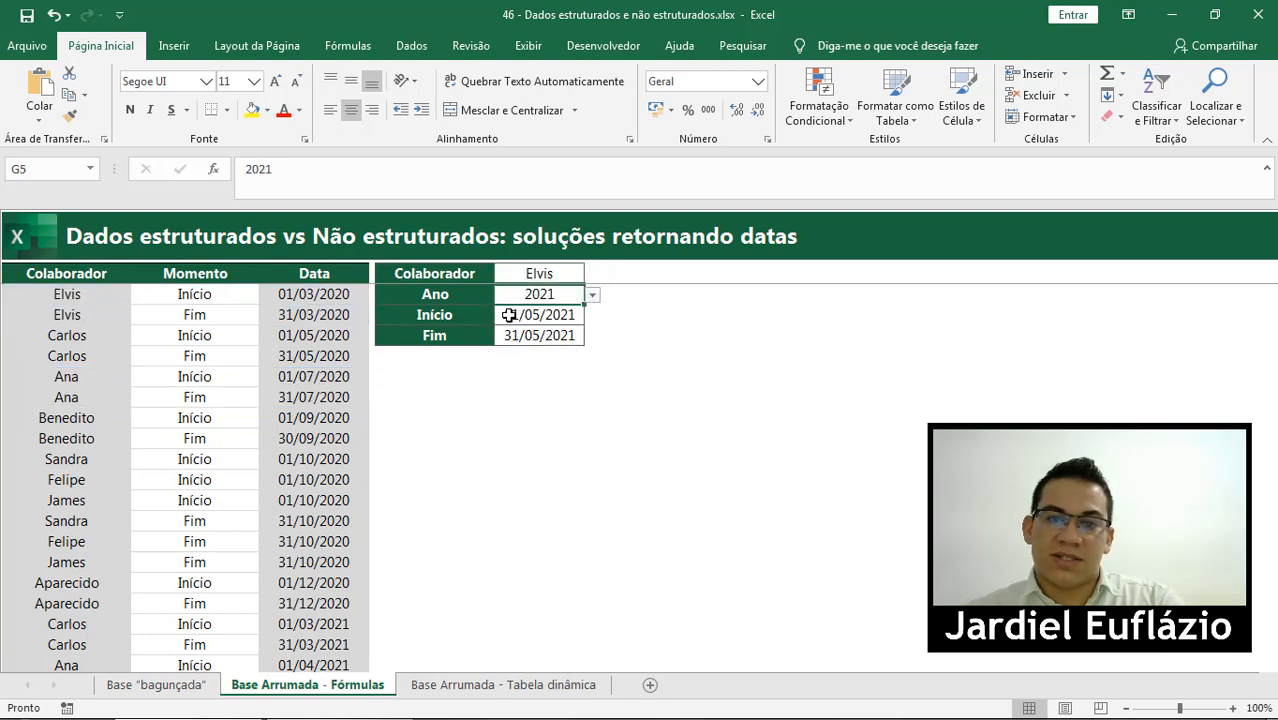
left_click_drag(511, 315, 556, 337)
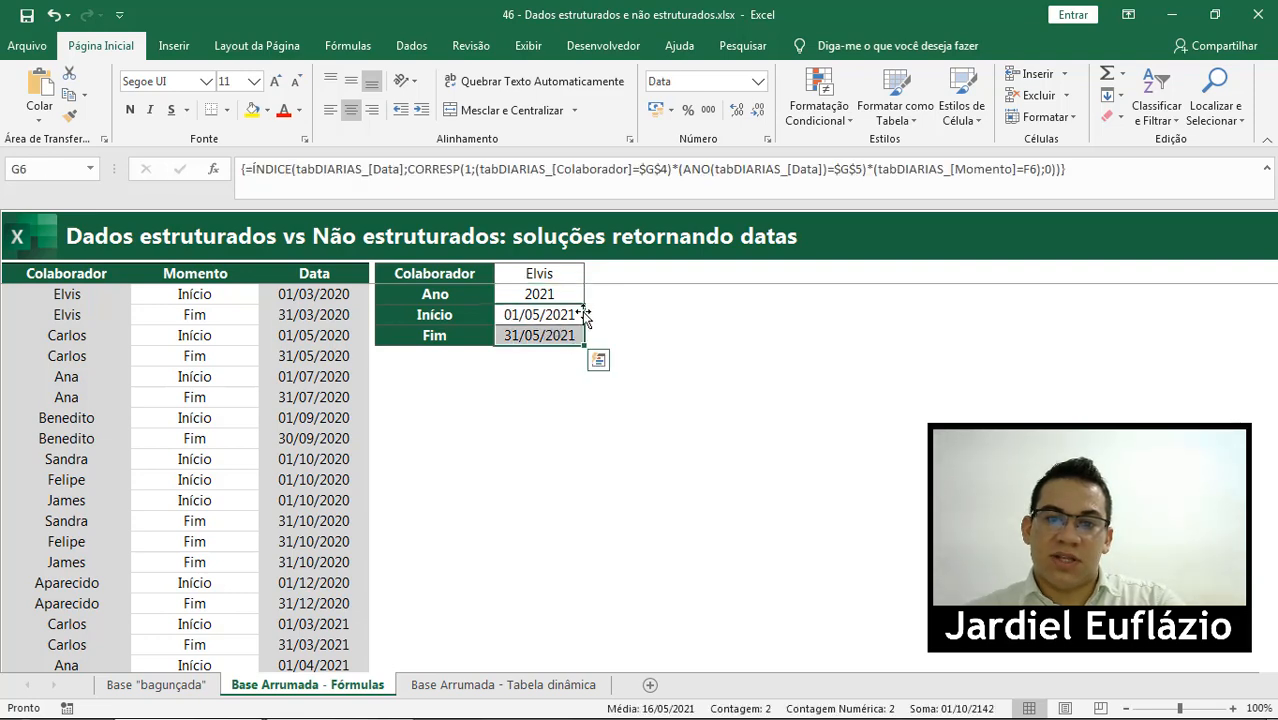
scroll(331, 370, "down", 4)
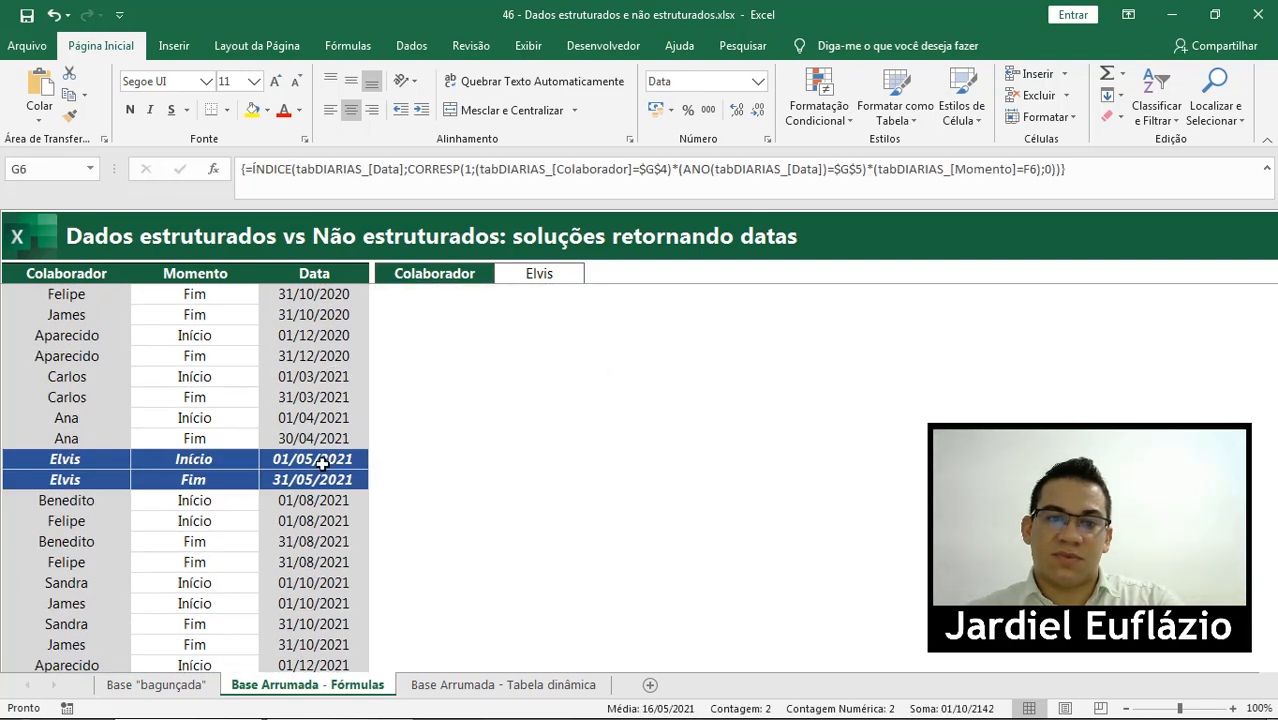
left_click_drag(296, 457, 291, 475)
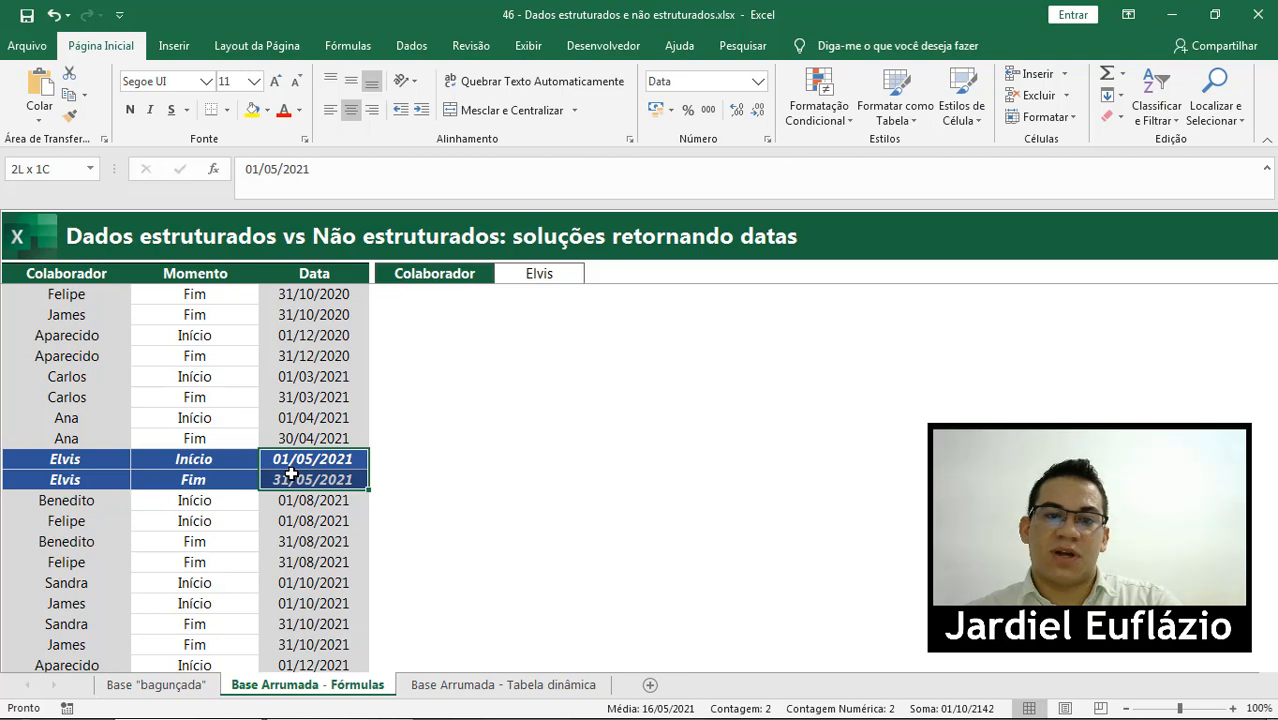
- Inspect the formula and applied range of the conditional formatting rule that highlights the matching table rows
left_click(820, 112)
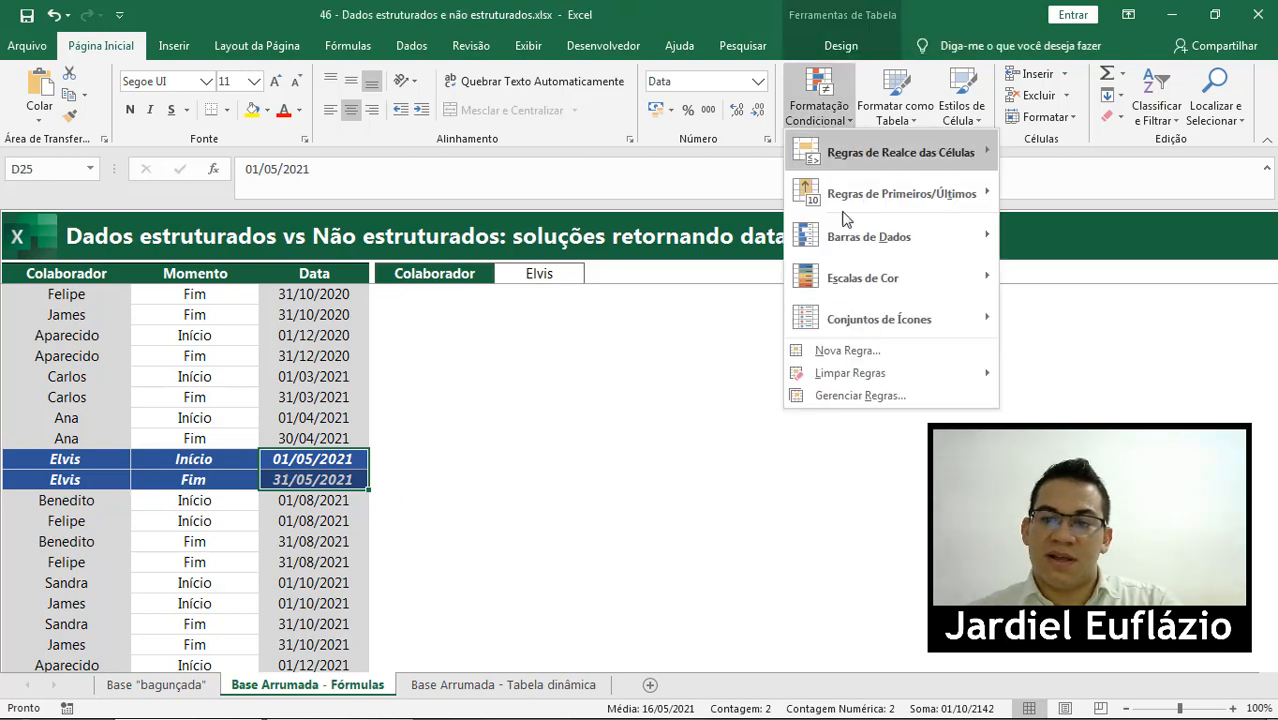
left_click(840, 395)
double_click(262, 308)
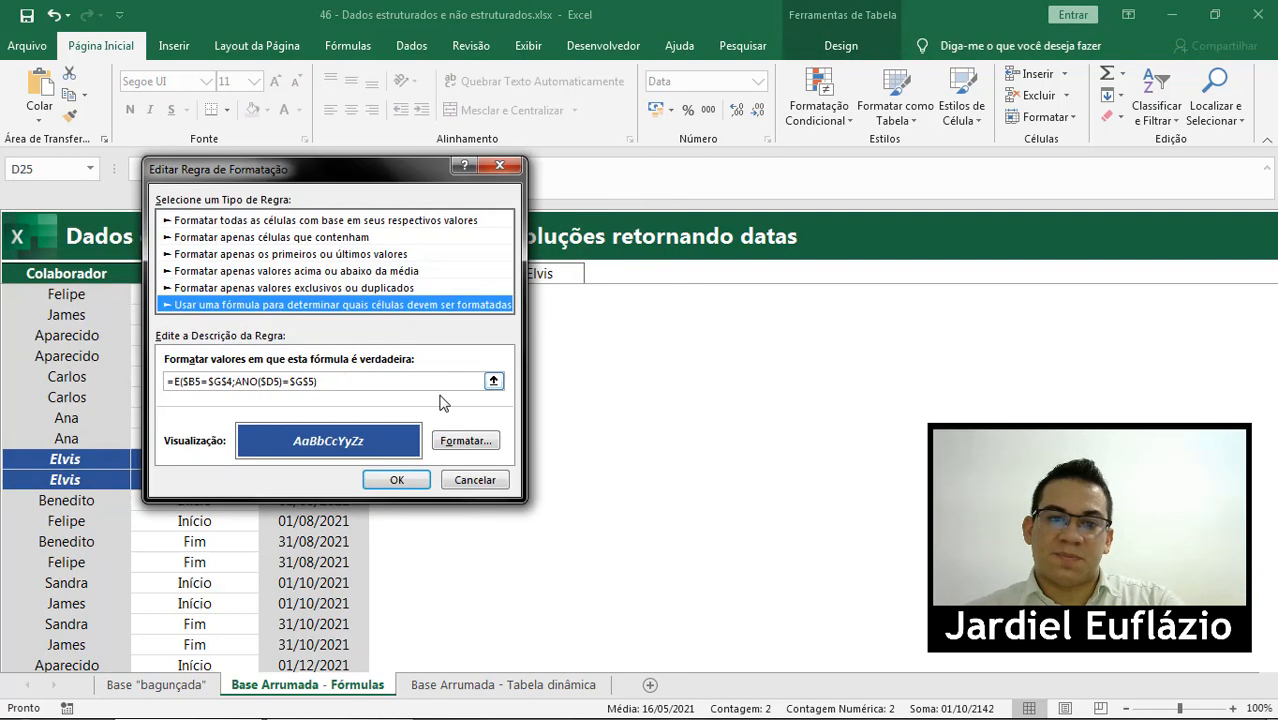
left_click(472, 481)
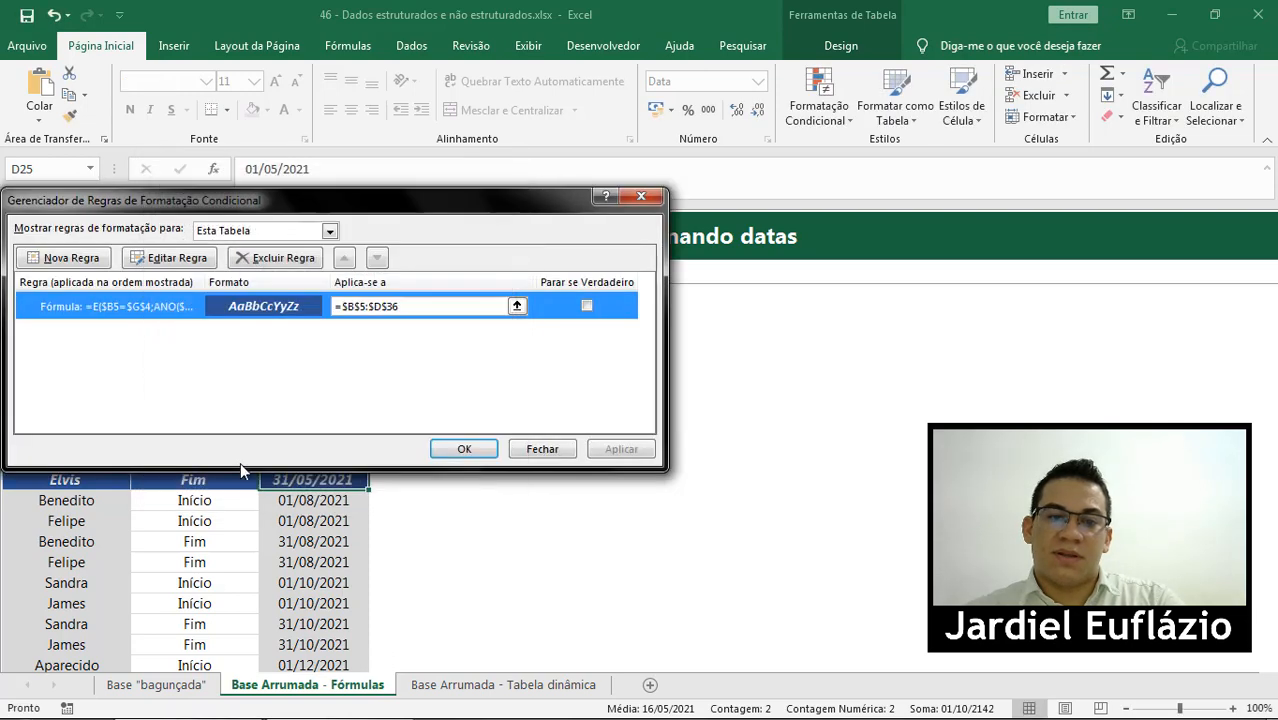
left_click(542, 449)
left_click_drag(77, 456, 357, 470)
scroll(288, 380, "up", 4)
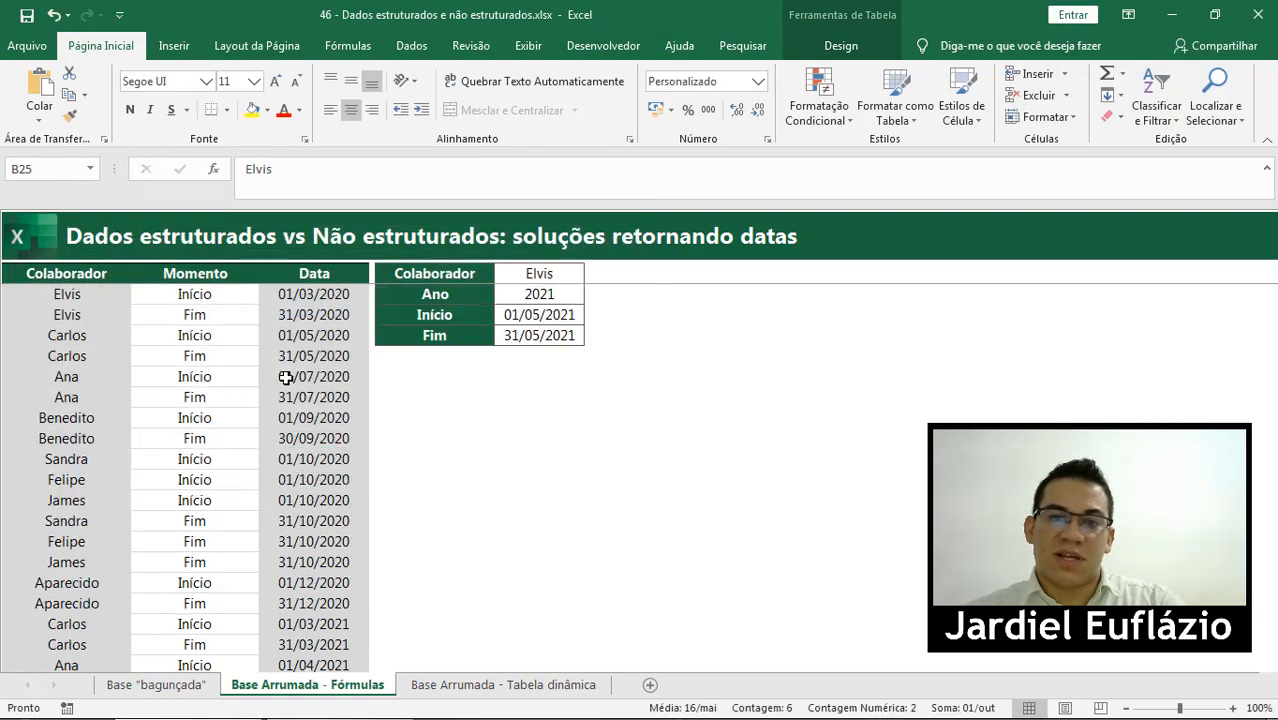
- On the Base Arrumada - Tabela dinâmica sheet, create a pivot table from tabDIARIAS_4 at cell F6
left_click(470, 684)
left_click(443, 313)
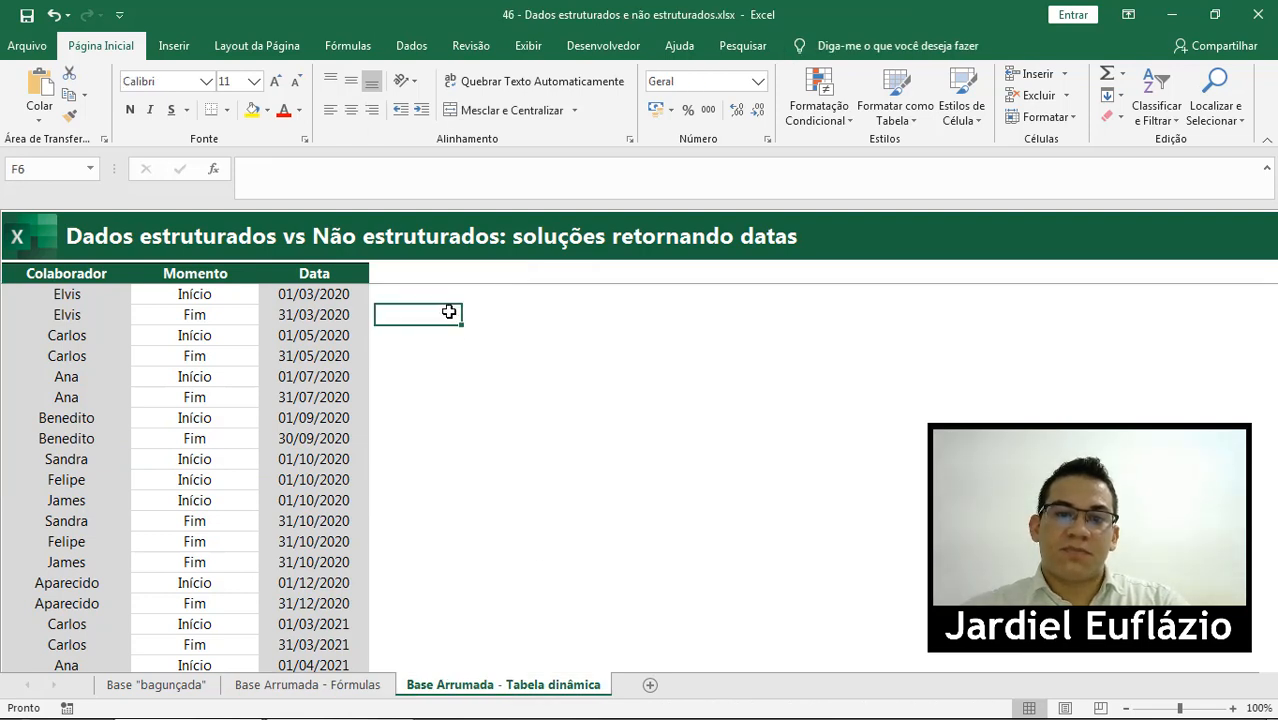
left_click(452, 333)
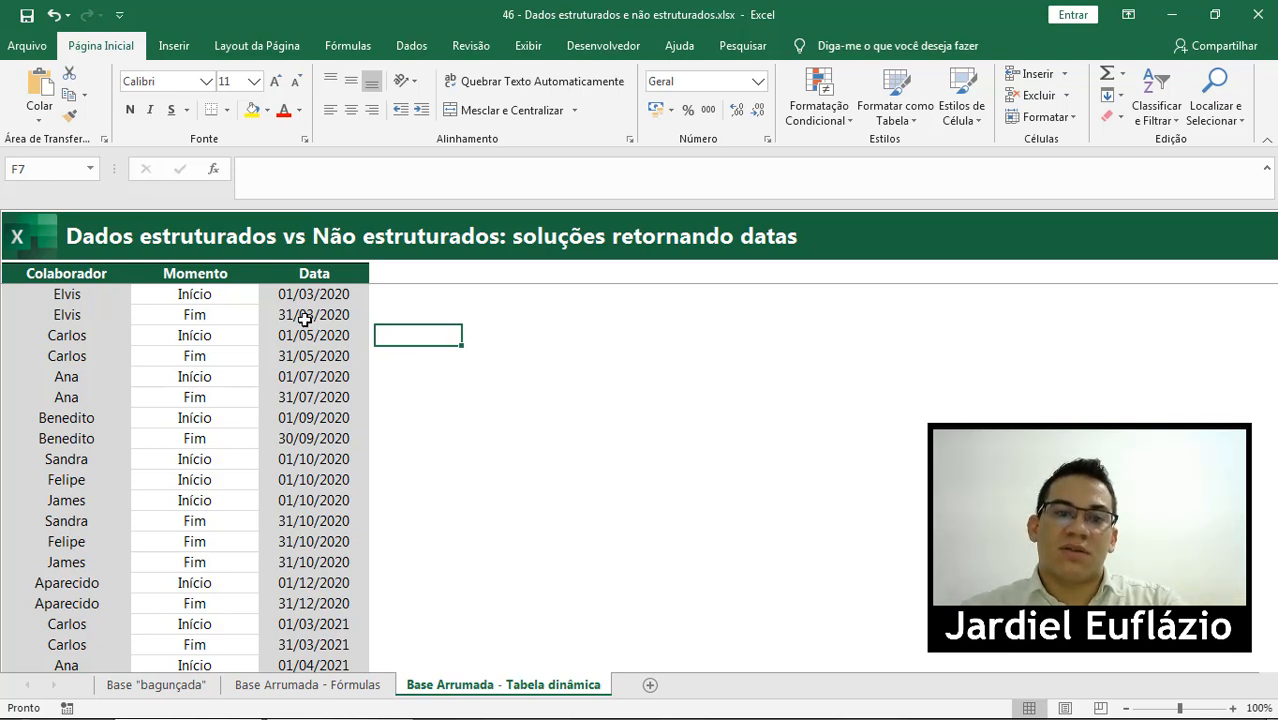
left_click_drag(302, 315, 315, 440)
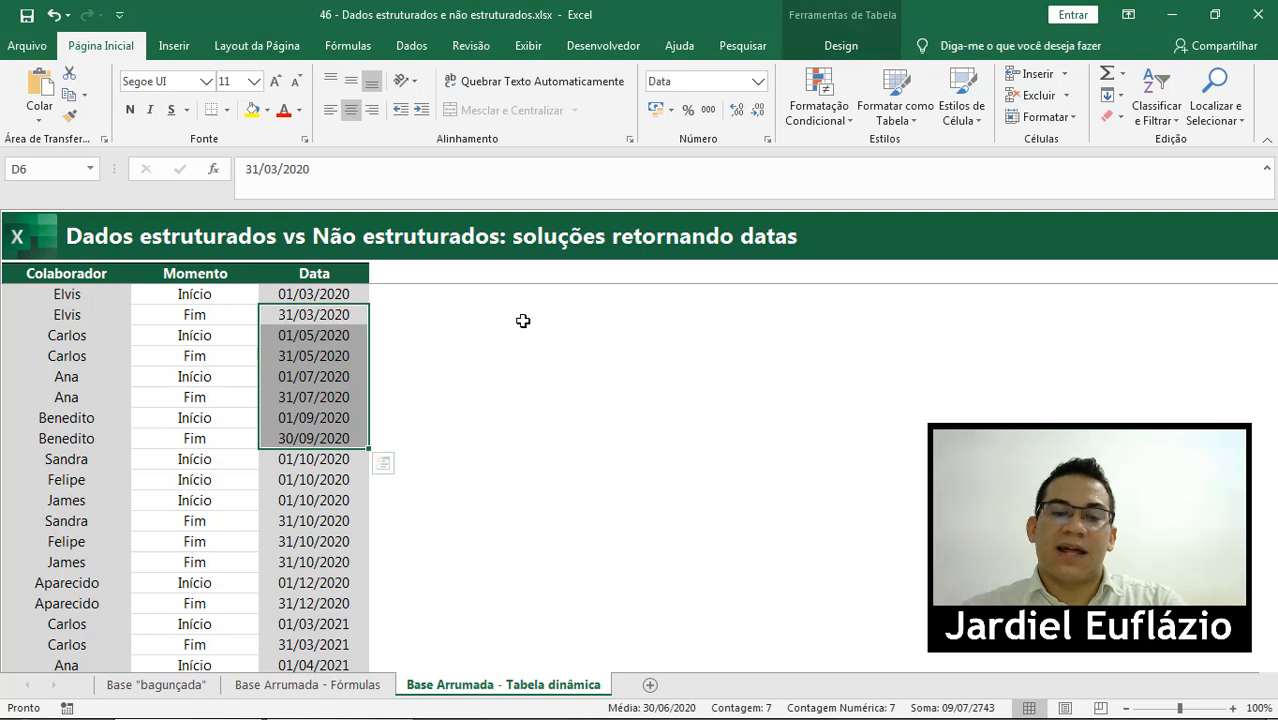
left_click(467, 315)
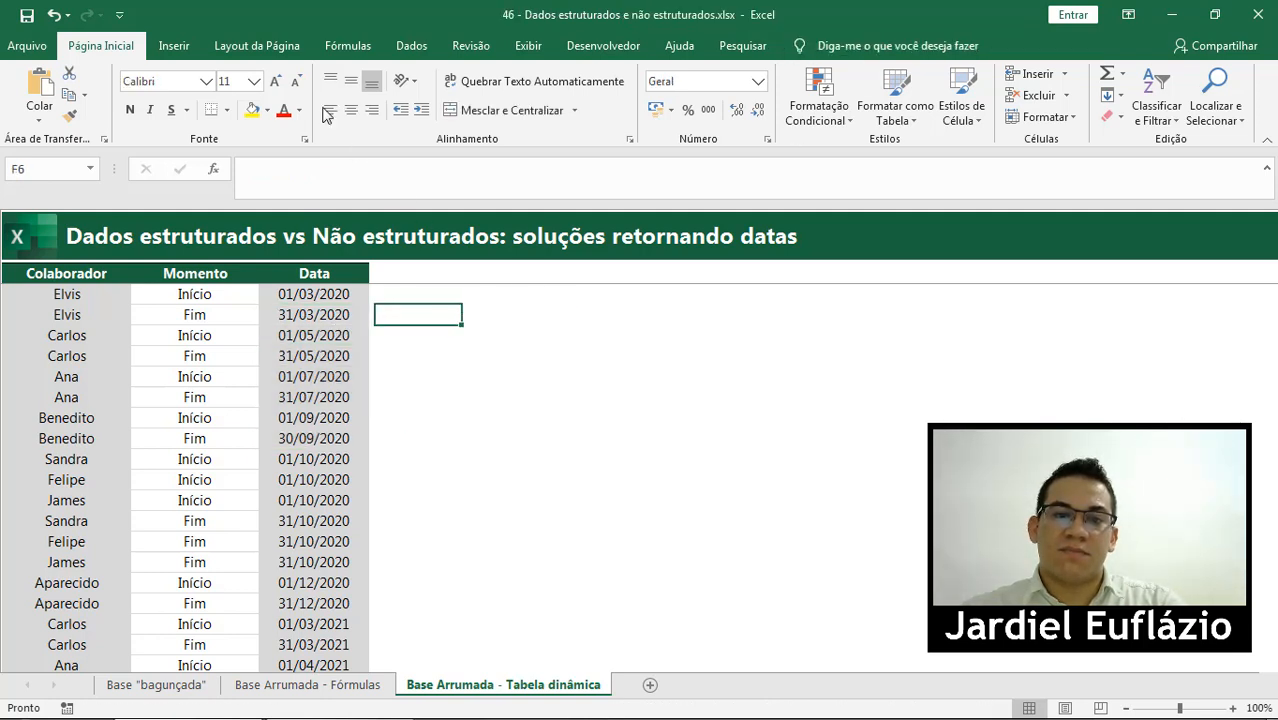
left_click(174, 45)
left_click(33, 95)
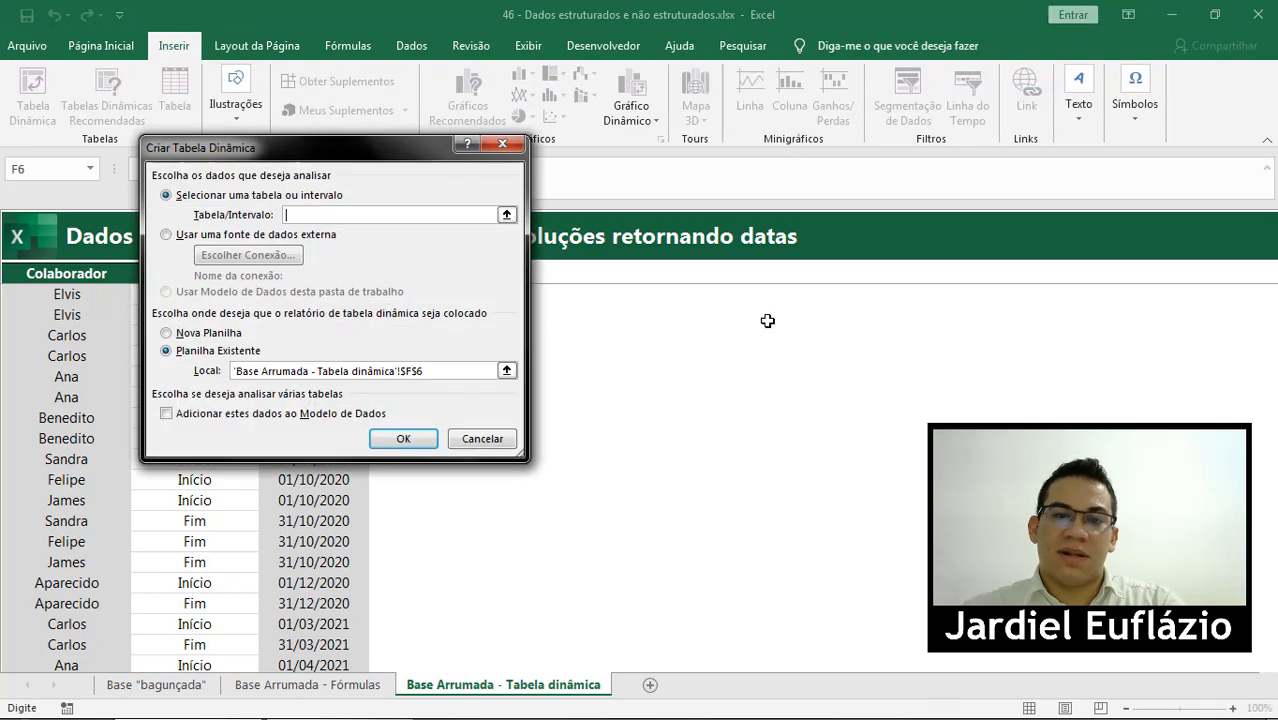
left_click(99, 396)
key("ctrl+t")
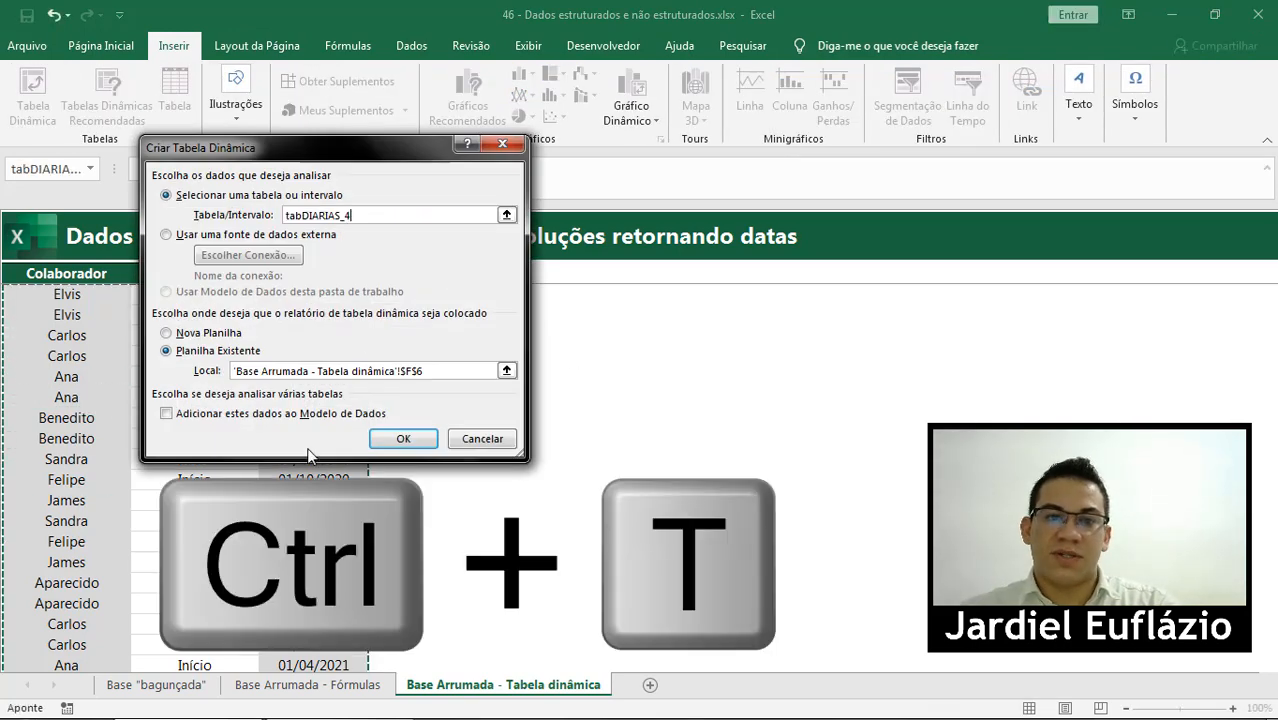
left_click_drag(365, 140, 902, 105)
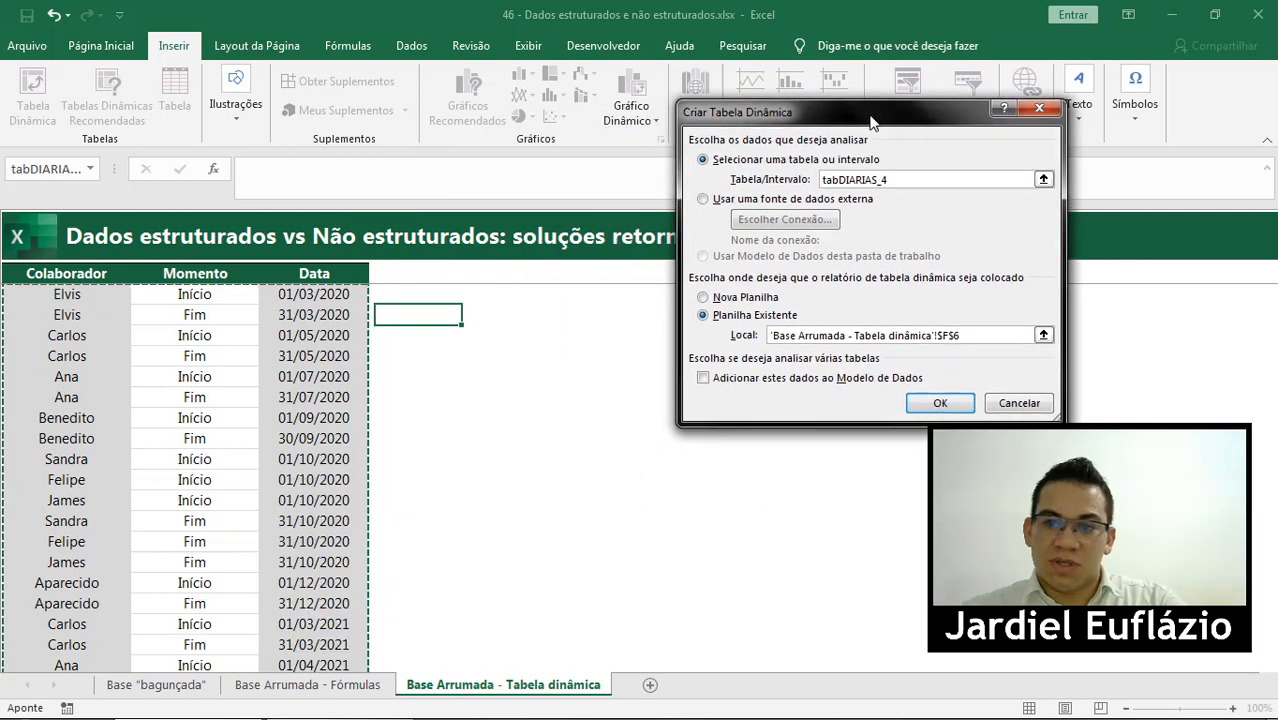
left_click(885, 180)
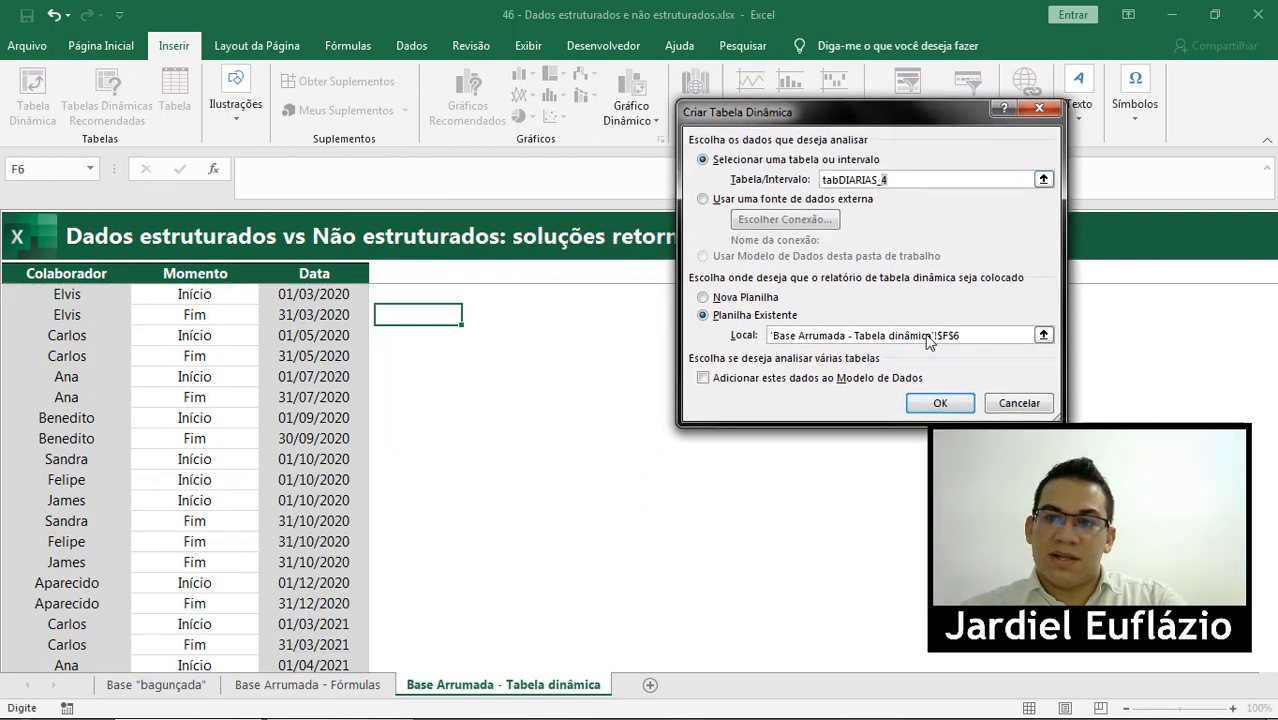
left_click(940, 403)
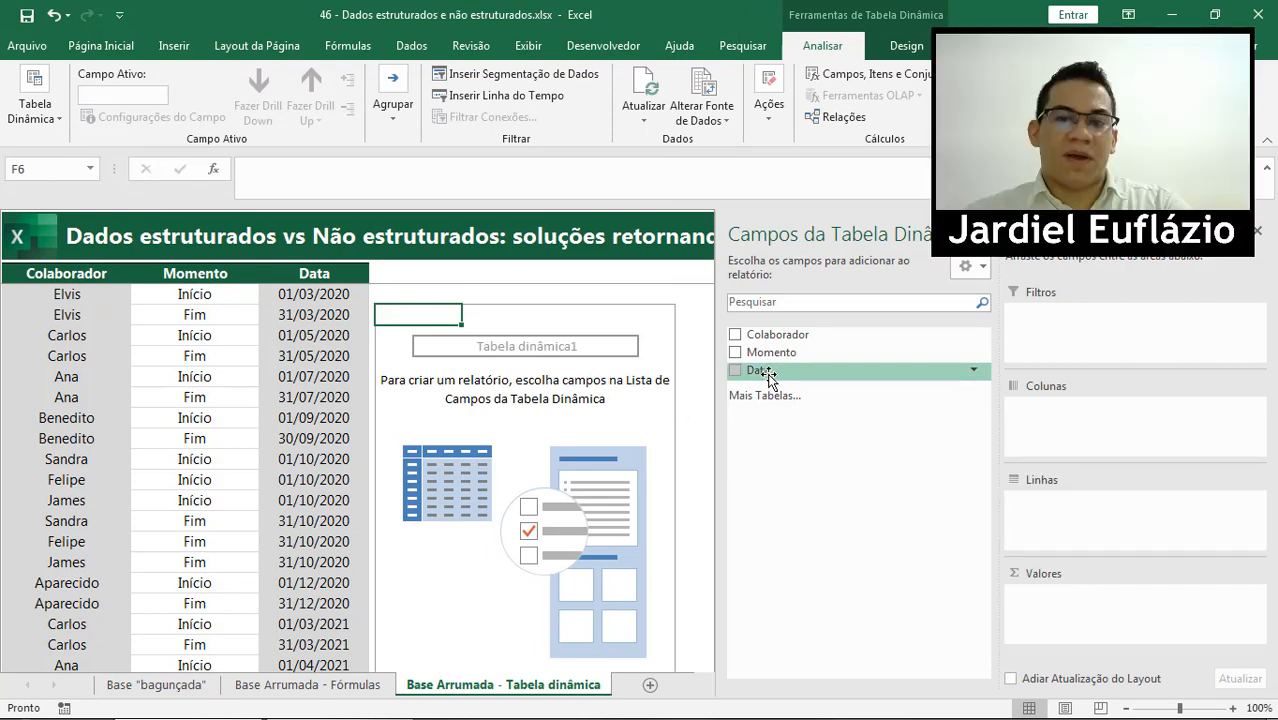
- Add the Data field to the pivot table's rows and group the dates by Anos only
left_click_drag(767, 380, 1097, 524)
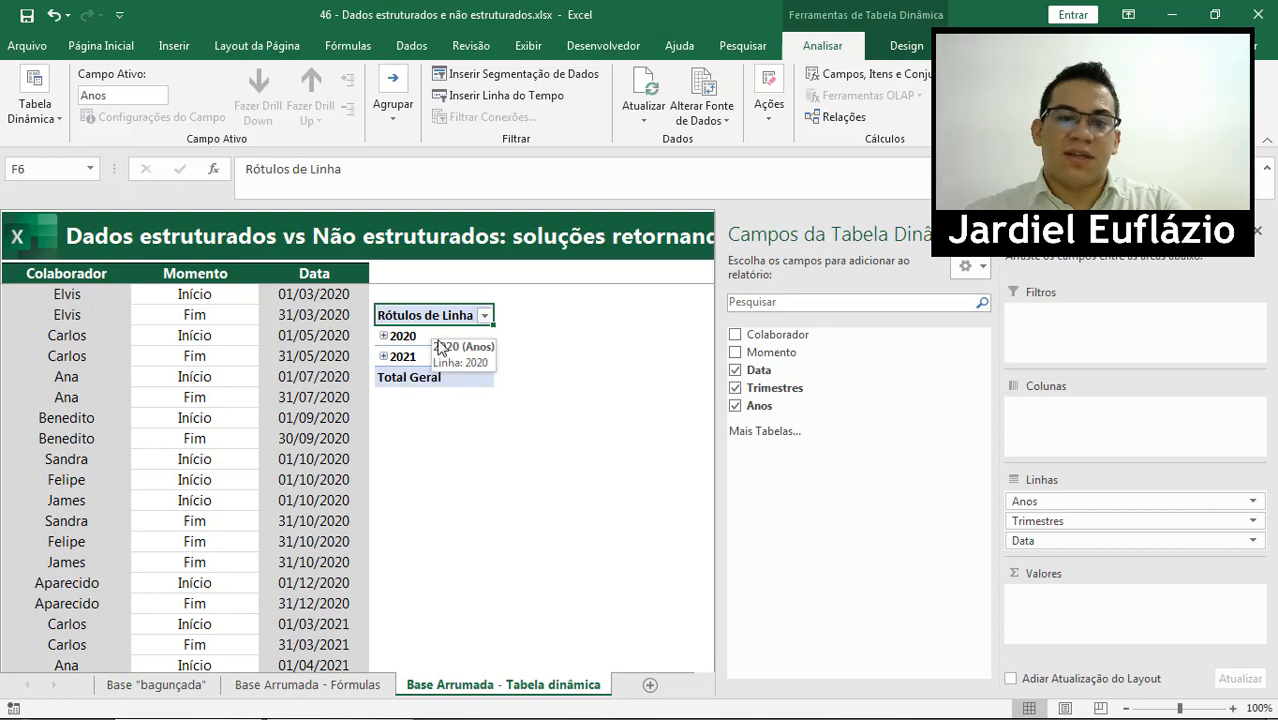
right_click(420, 345)
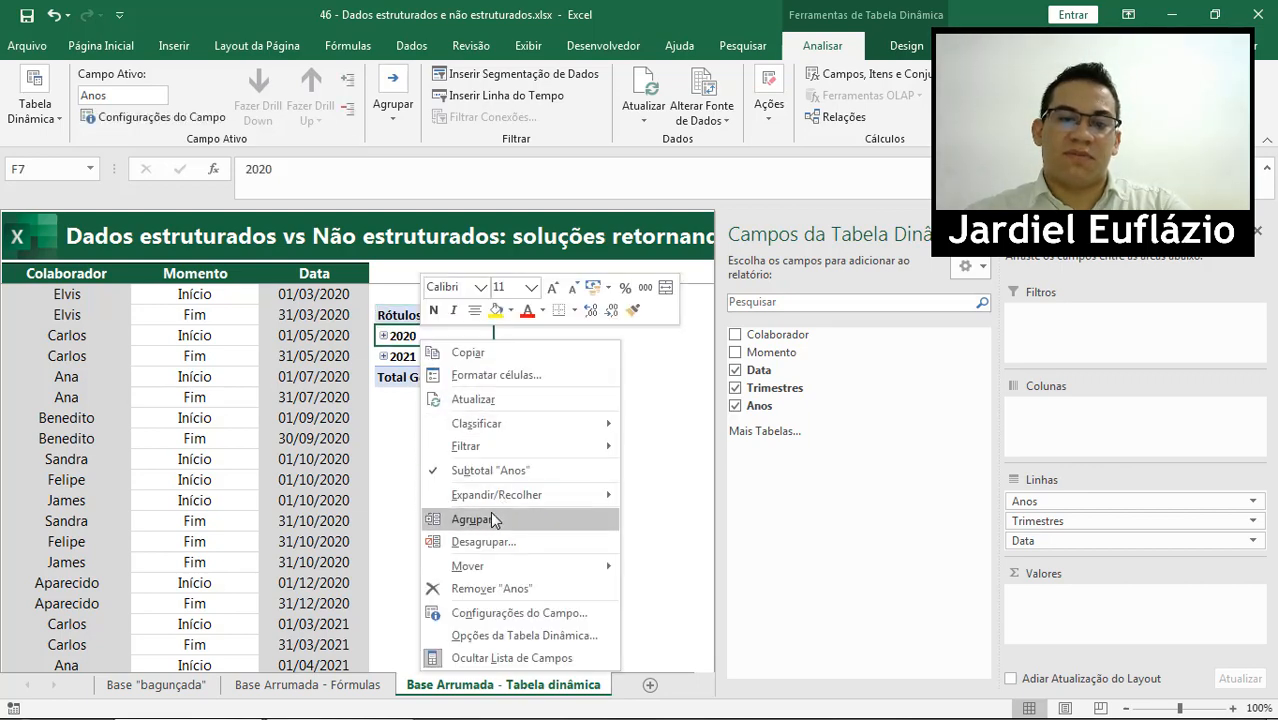
left_click(489, 520)
left_click(430, 548)
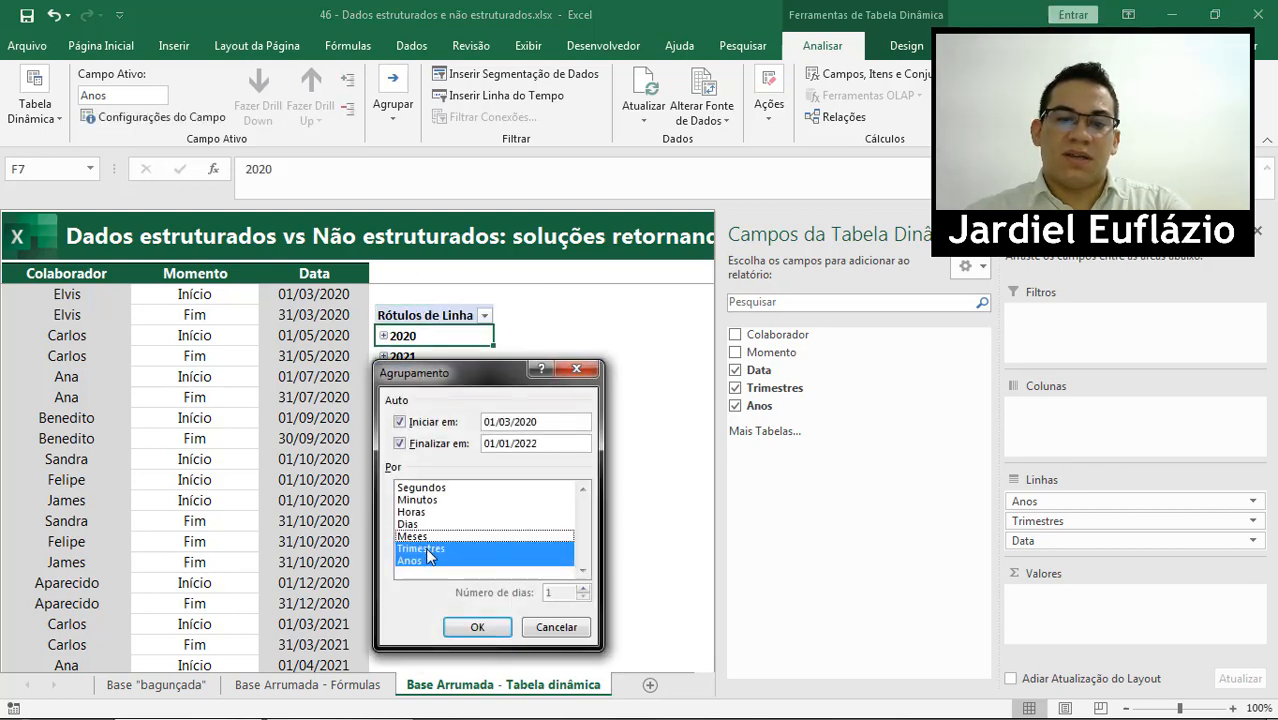
left_click(477, 630)
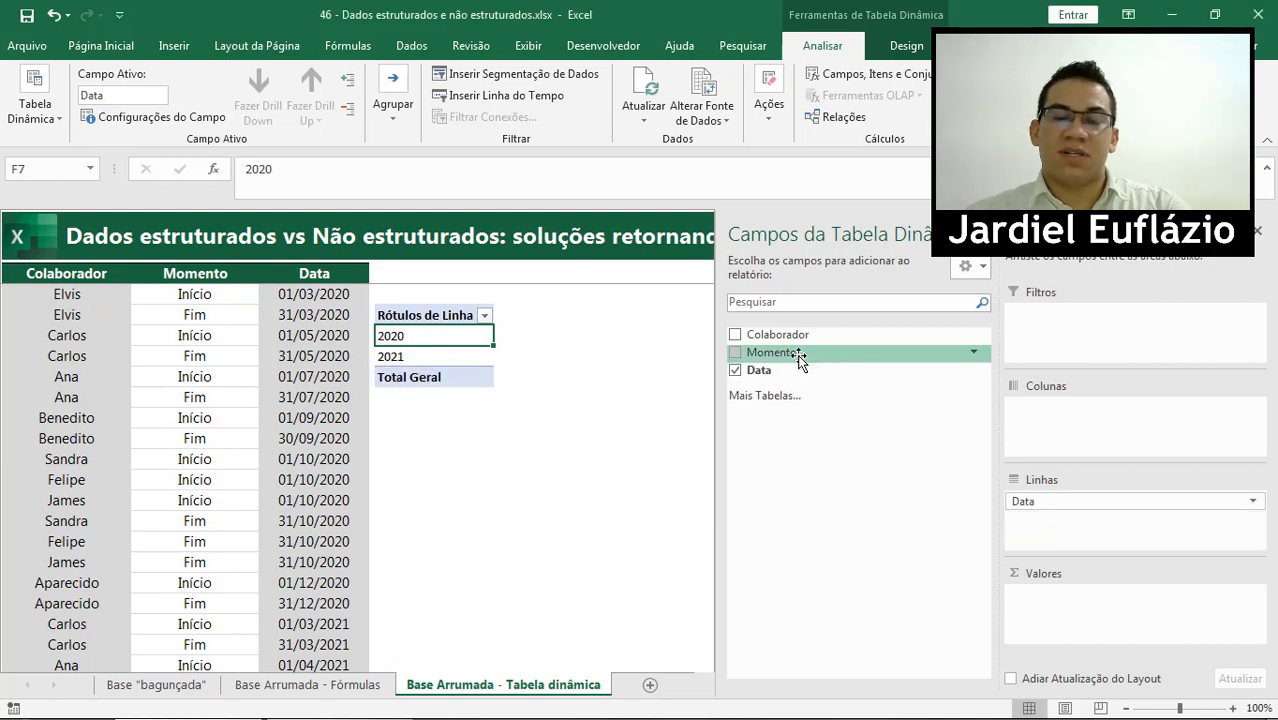
- Place the Colaborador and Data fields in the pivot table's filters and the Momento field in its rows
left_click_drag(787, 342, 1077, 343)
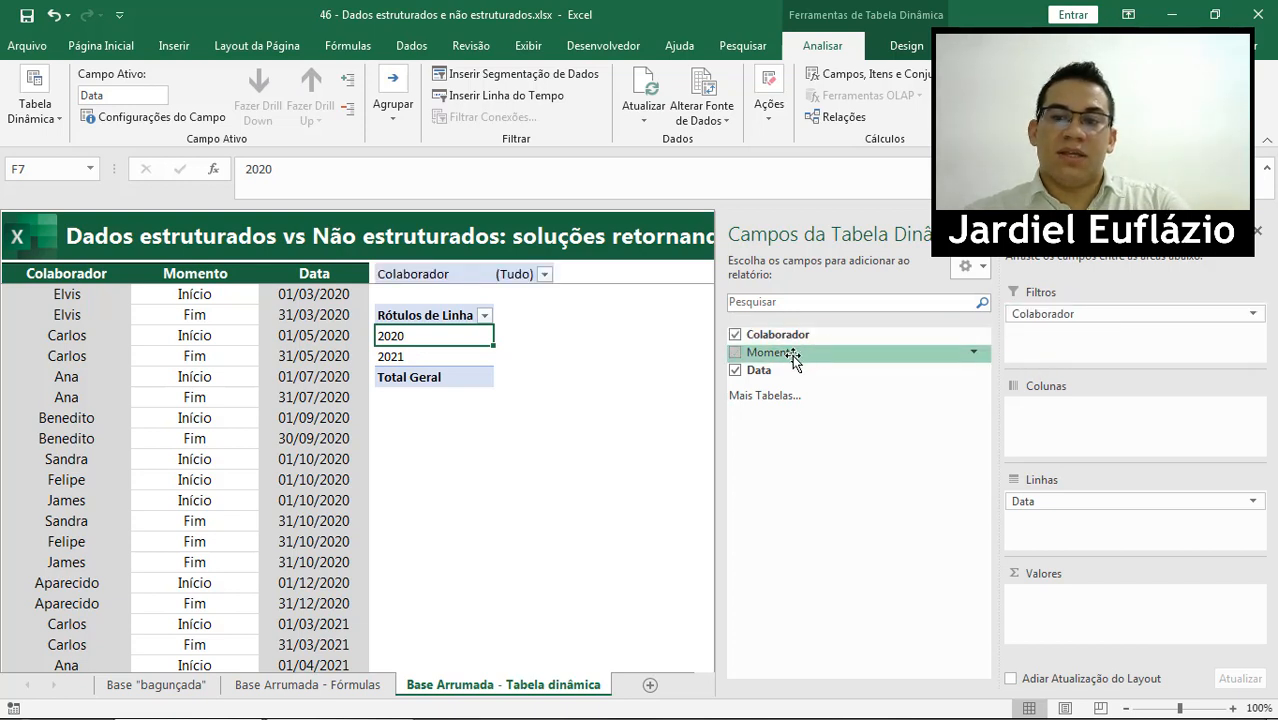
left_click_drag(1027, 500, 1059, 353)
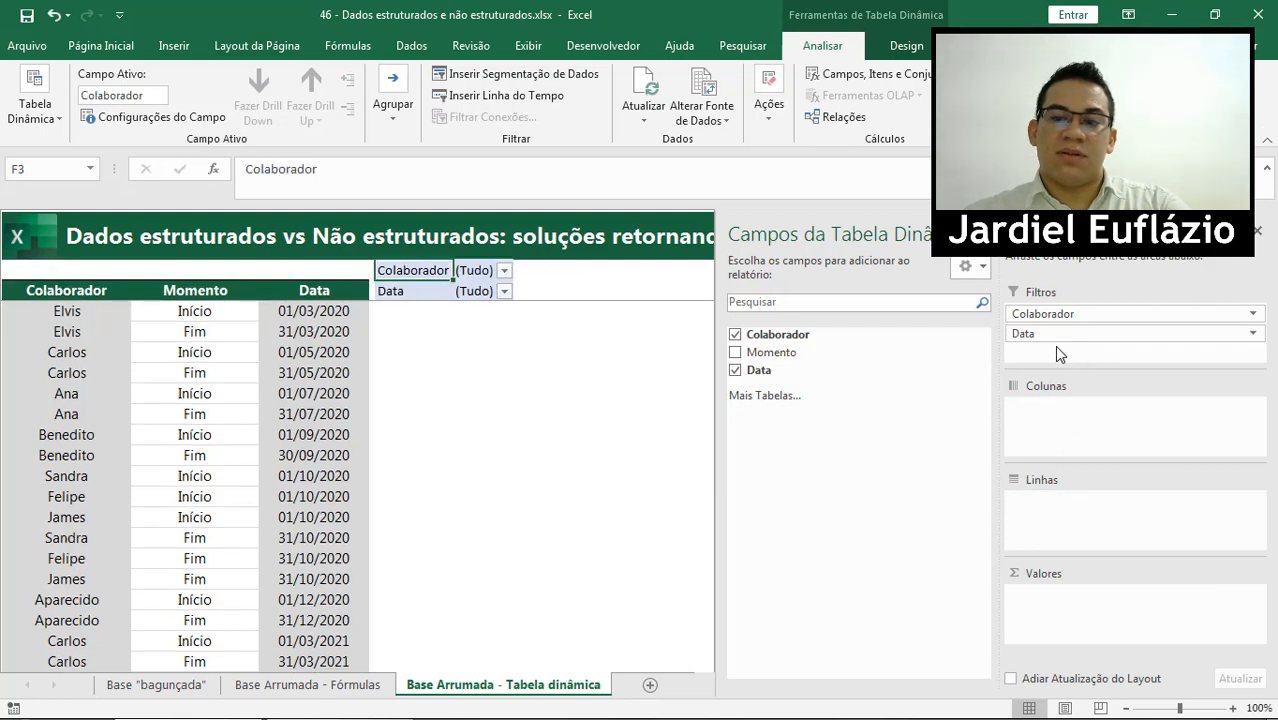
left_click(504, 291)
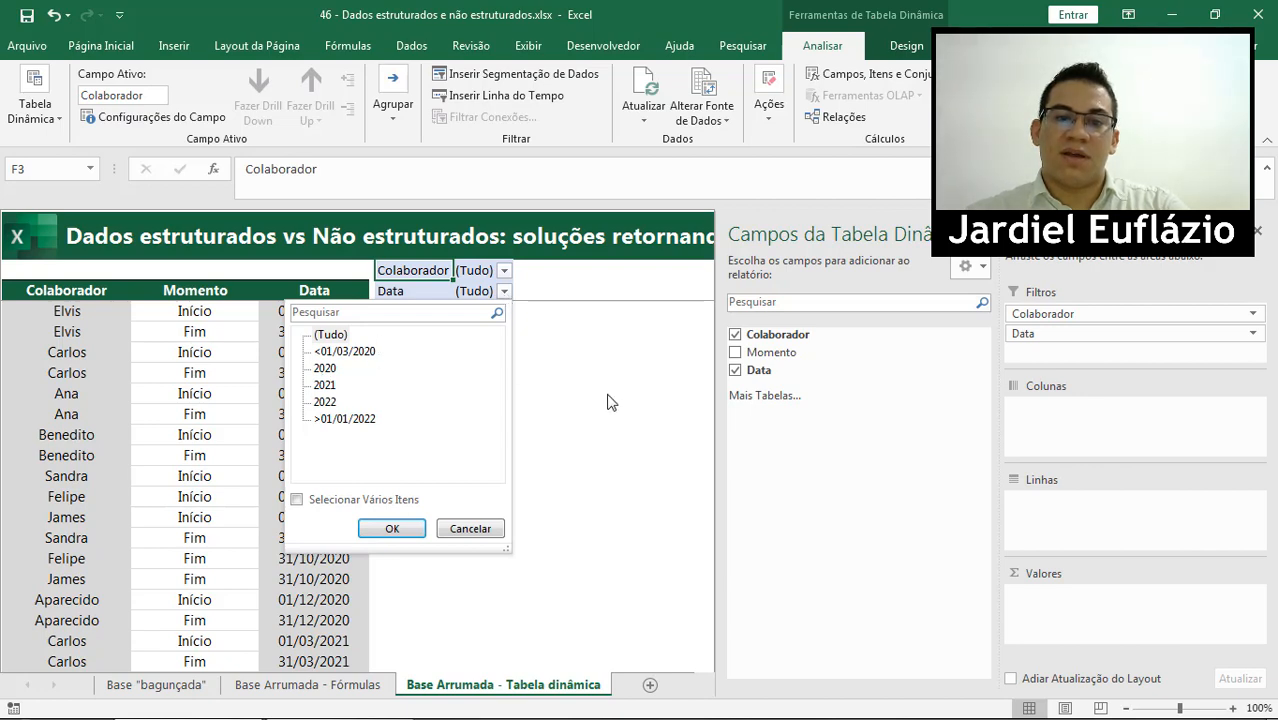
left_click(897, 437)
left_click(505, 310)
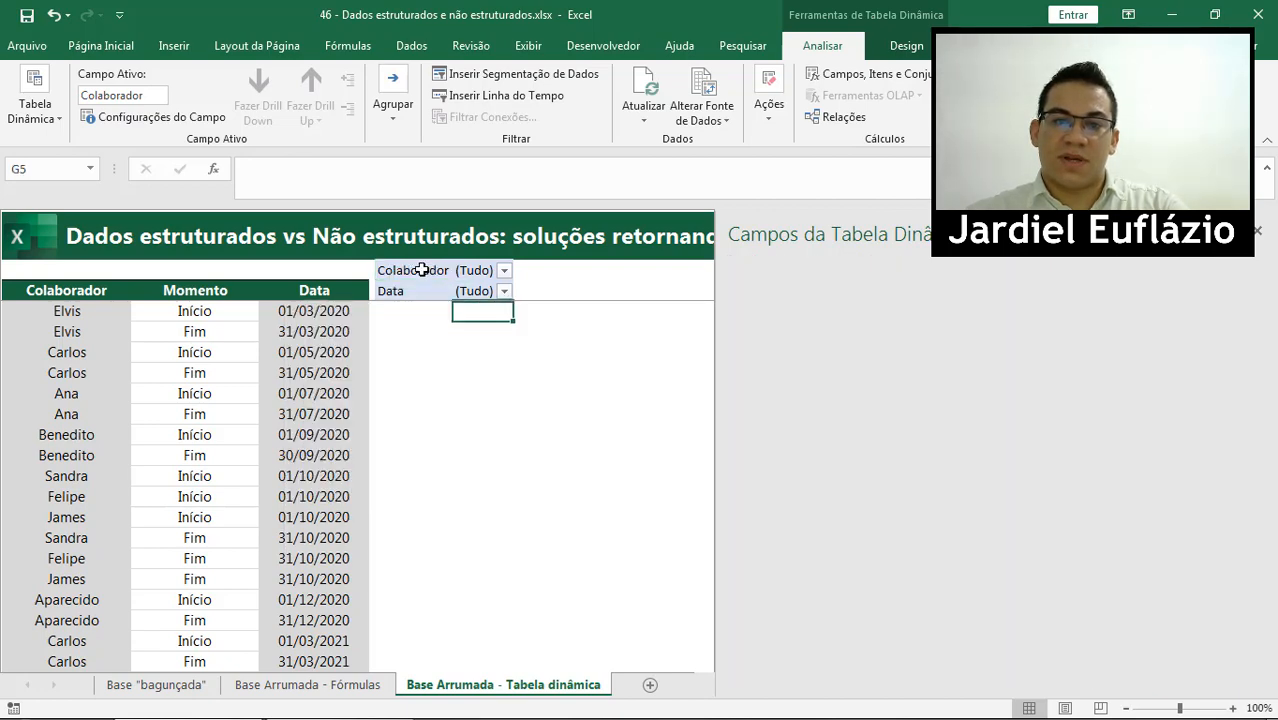
left_click_drag(463, 272, 486, 306)
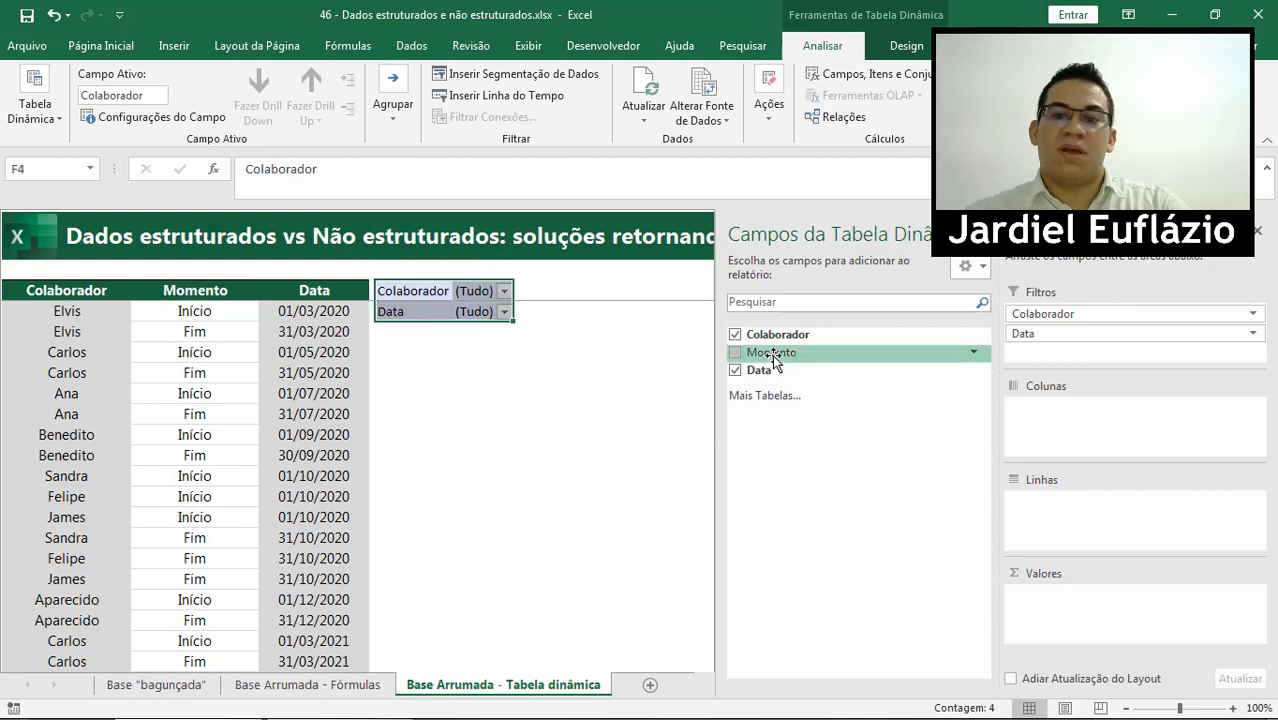
left_click_drag(773, 360, 1073, 519)
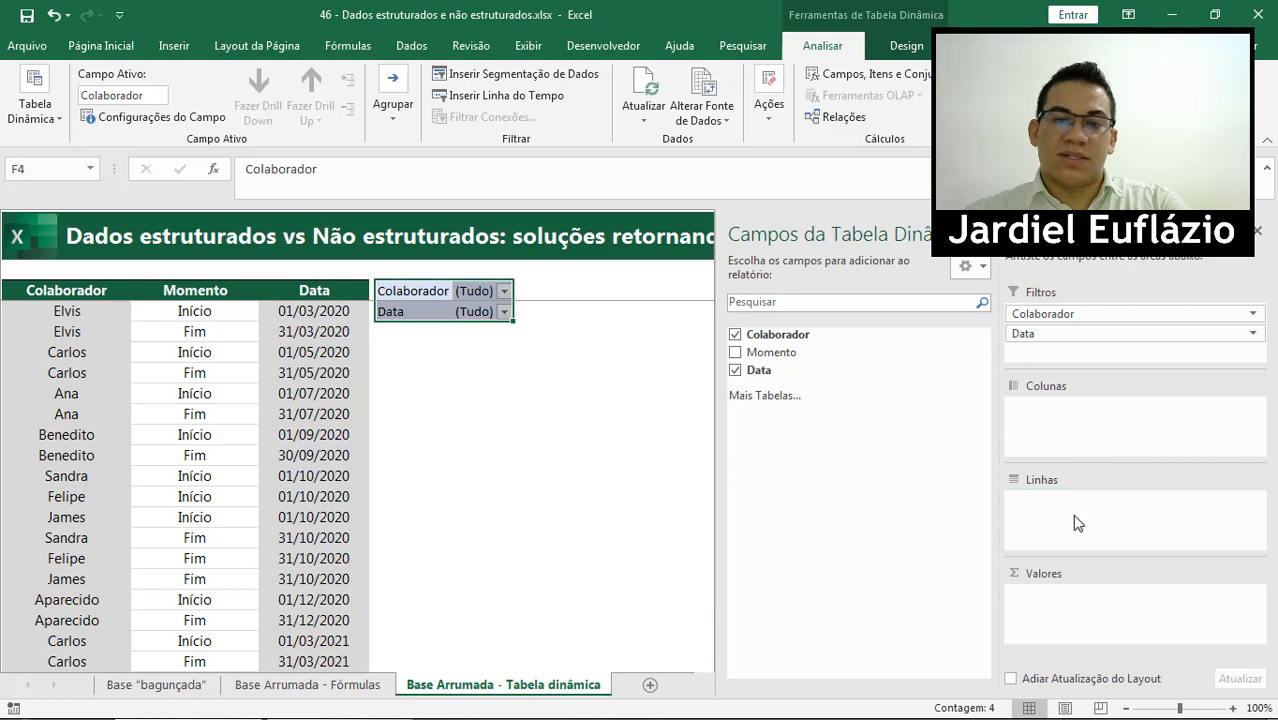
left_click(622, 430)
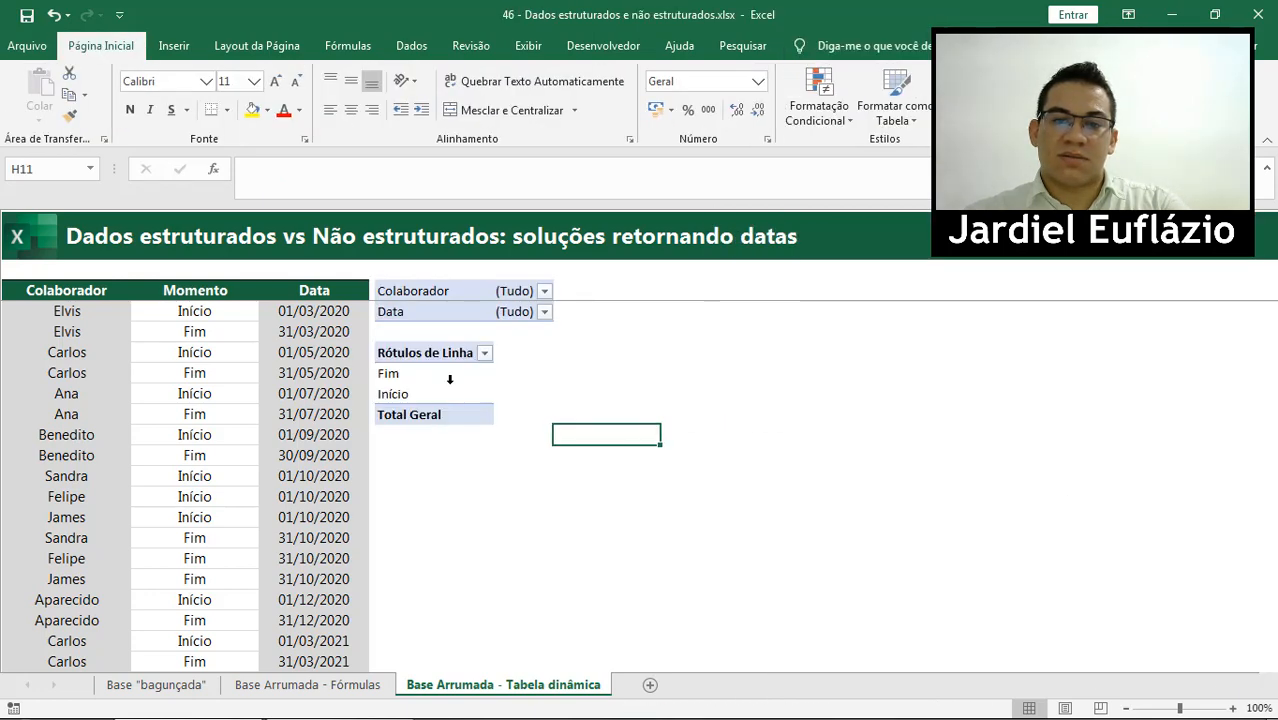
- Move the Momento field to the pivot table's columns and add the Data field to its values
left_click_drag(448, 374, 448, 394)
left_click_drag(1007, 503, 1085, 430)
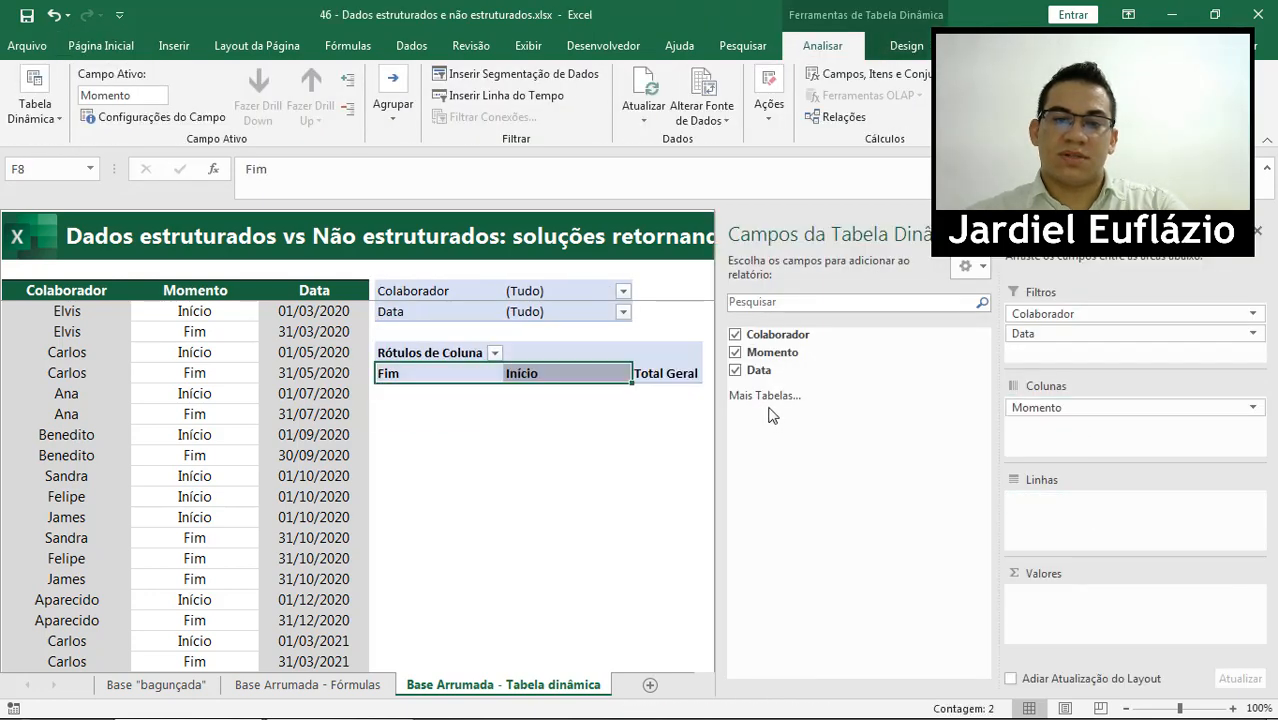
left_click_drag(784, 382, 1062, 605)
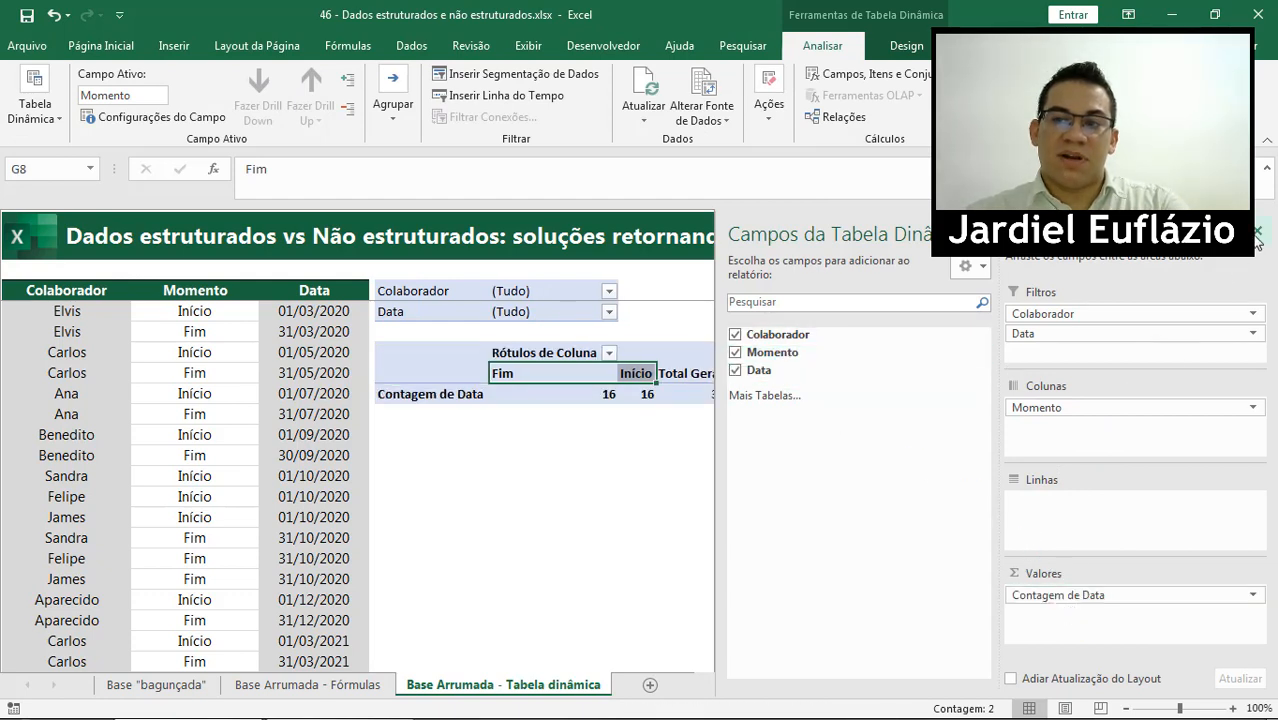
- Summarize the pivot table's Data value field by Soma and close the field list
left_click(1050, 595)
left_click(1053, 575)
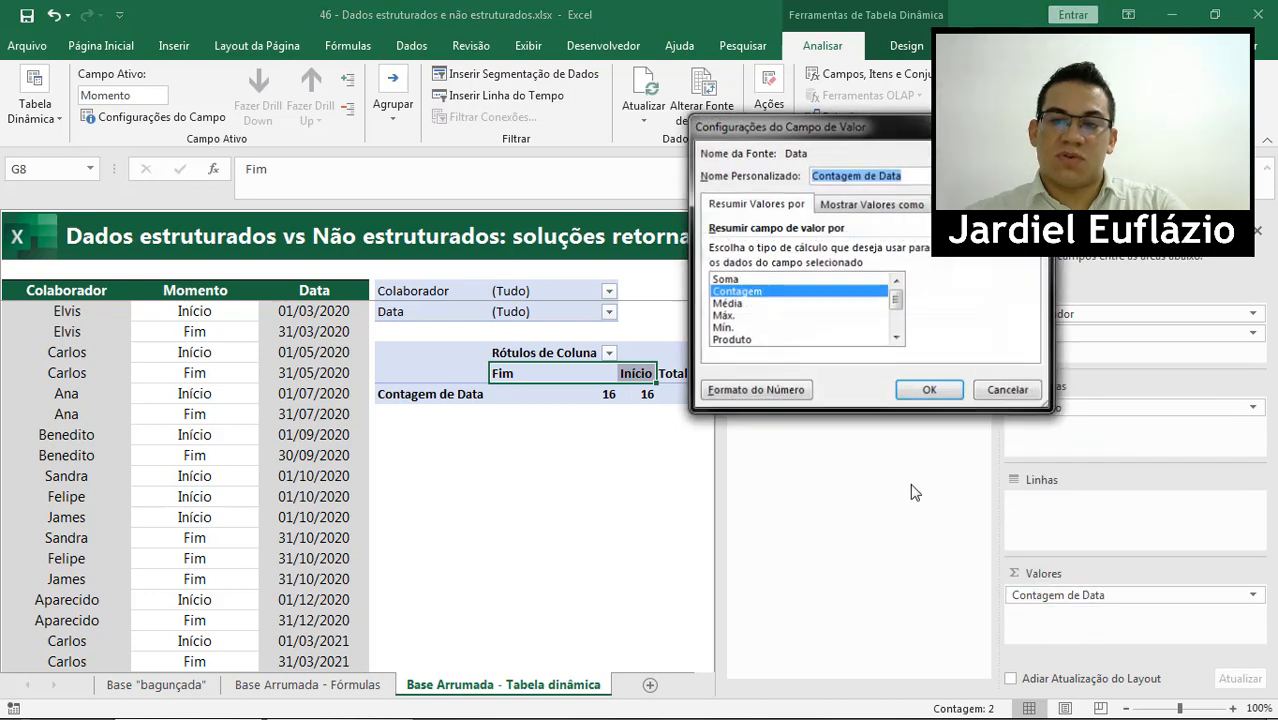
left_click(755, 280)
left_click(930, 393)
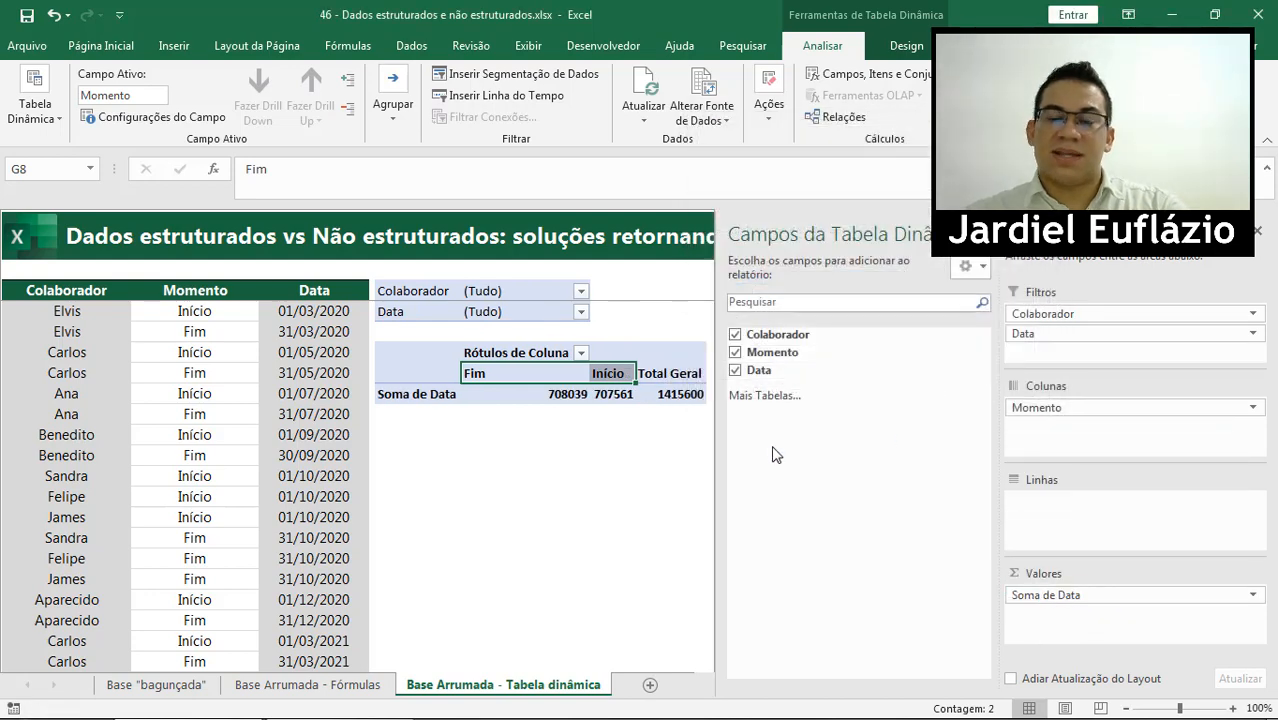
left_click(1258, 231)
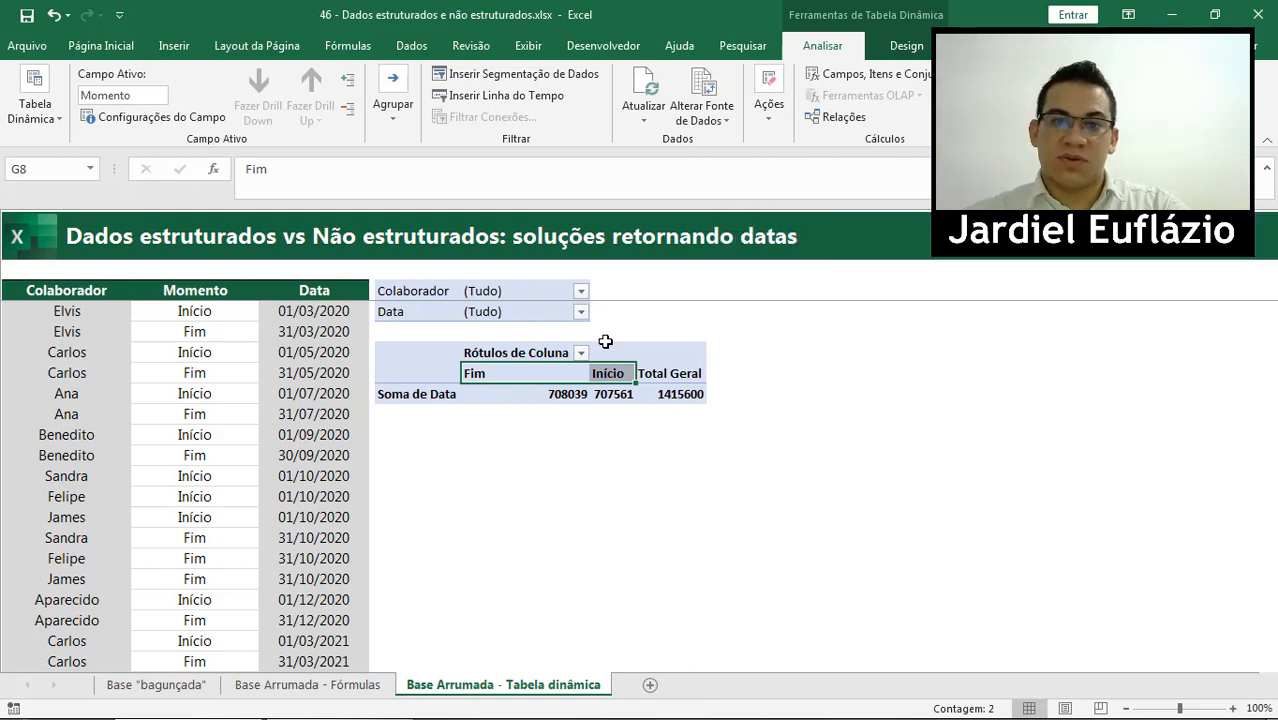
- Hide the pivot table's field headers and remove its Total Geral column
left_click(617, 400)
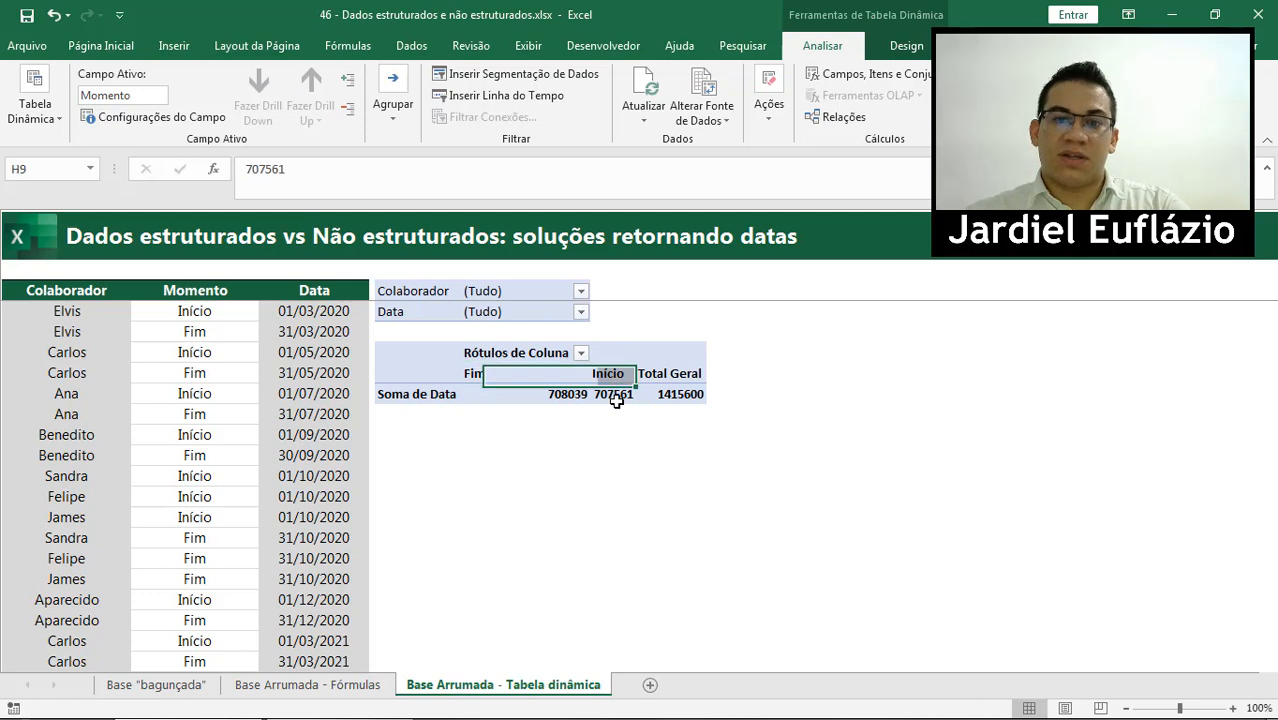
left_click(548, 363)
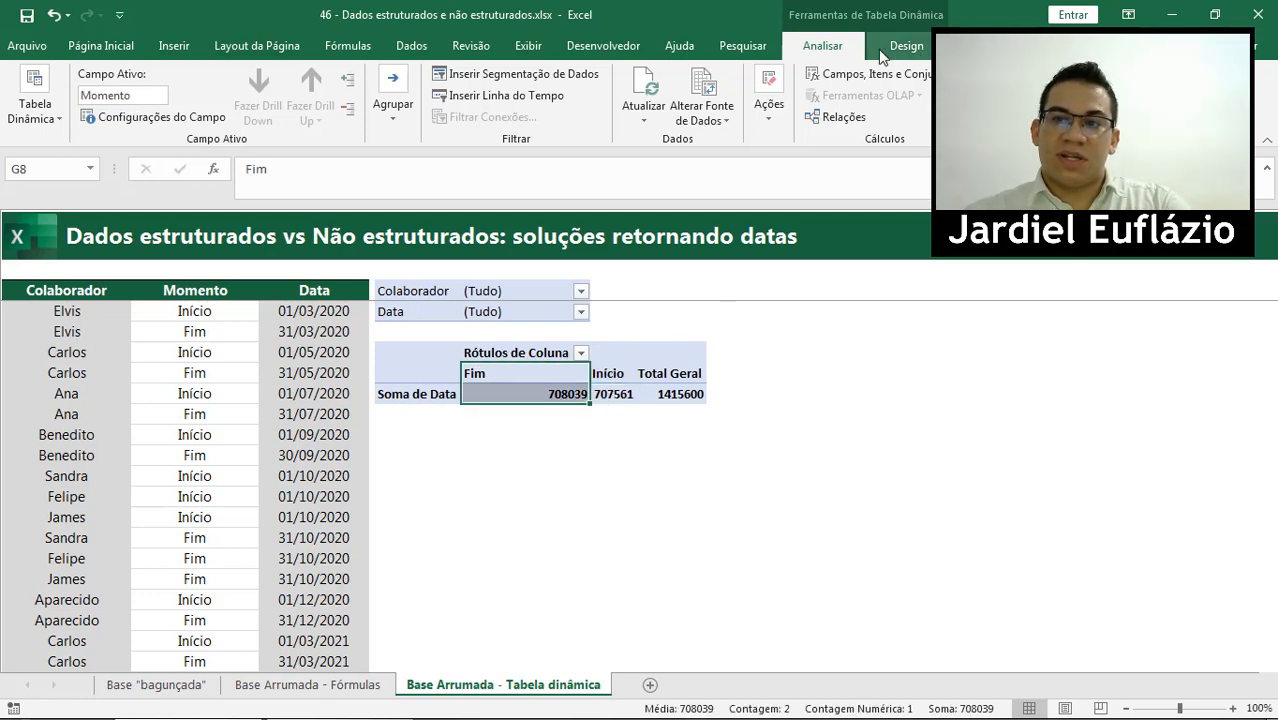
left_click(1178, 105)
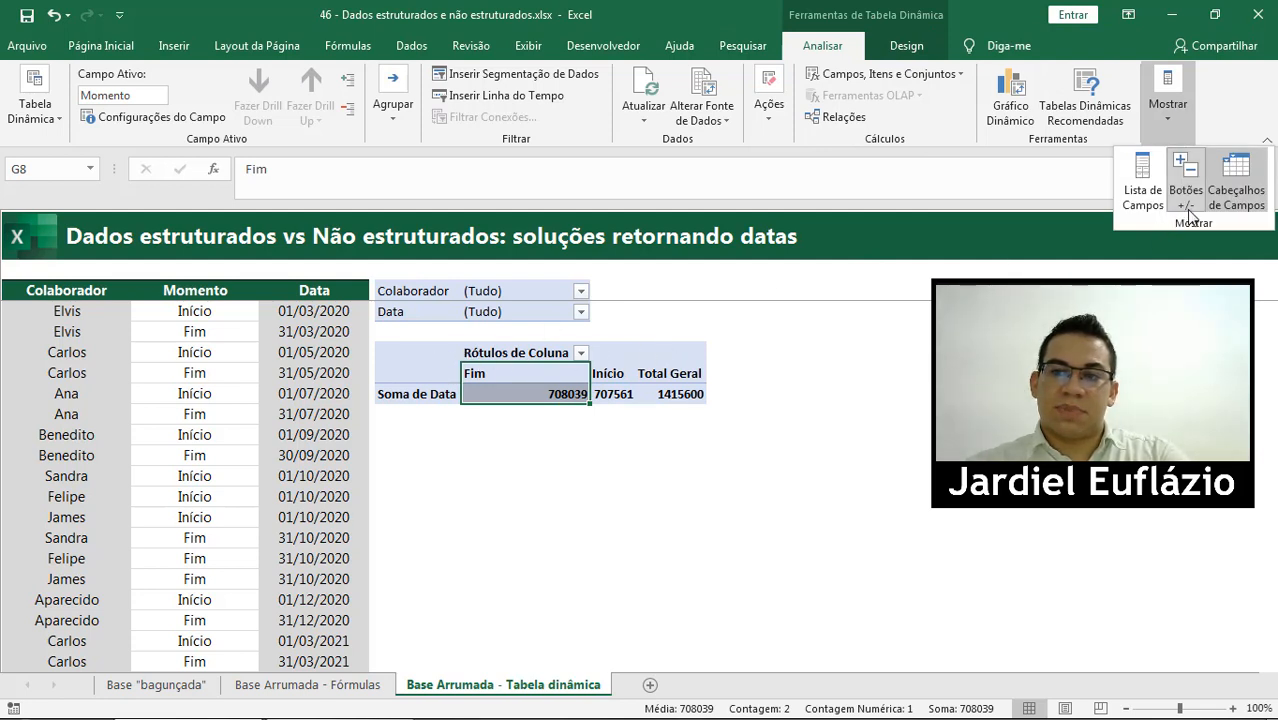
left_click(1236, 200)
left_click(792, 408)
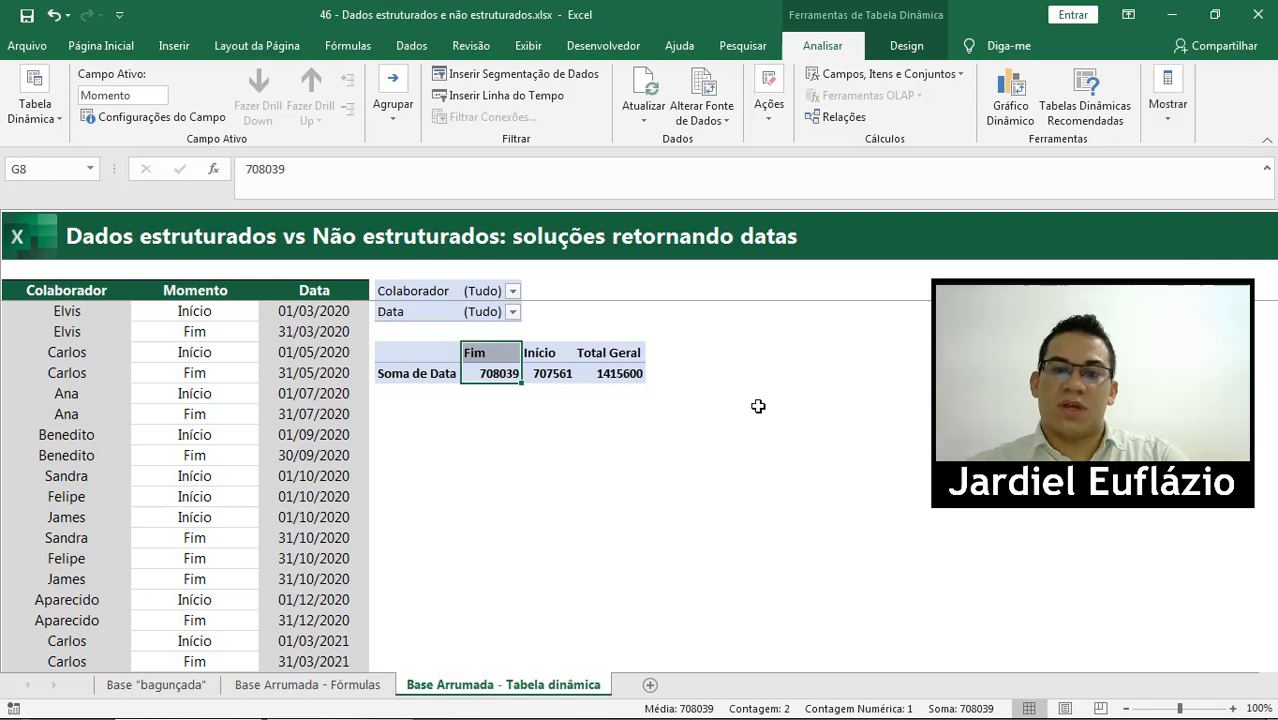
left_click(612, 357)
right_click(612, 357)
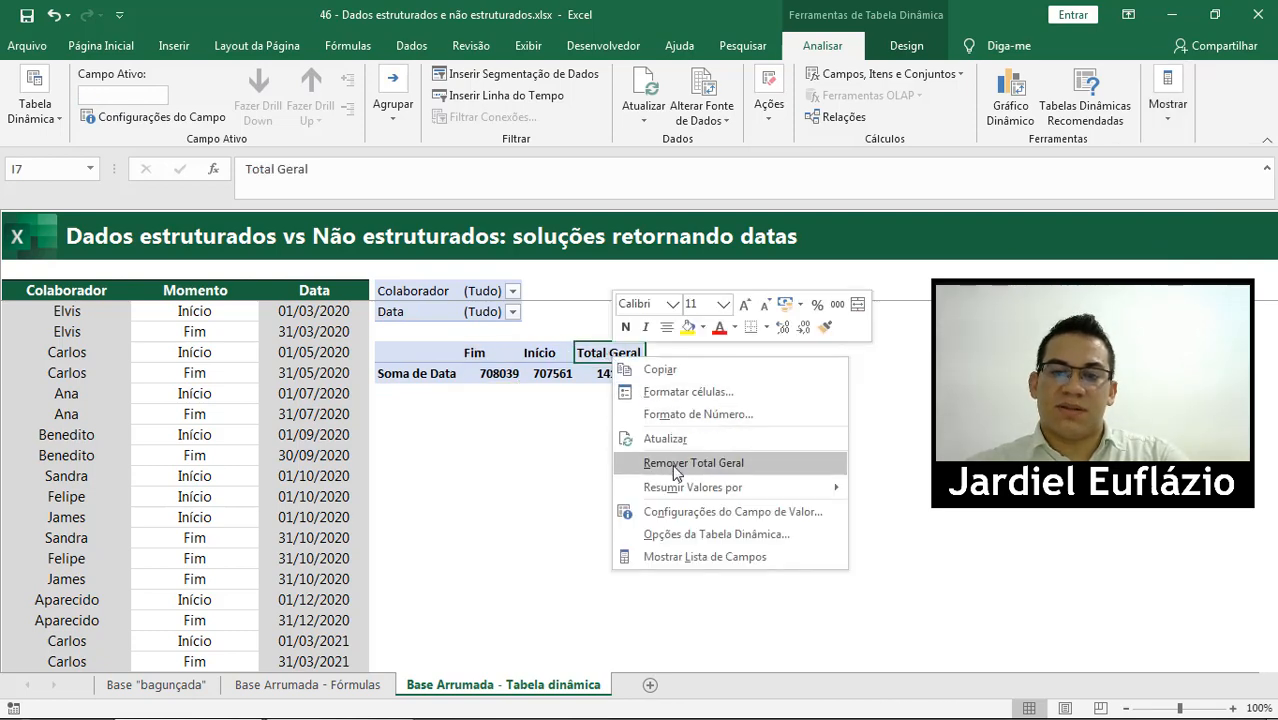
left_click(676, 460)
- Apply the Data number format to the pivot table's Soma de Data value field
left_click(497, 373)
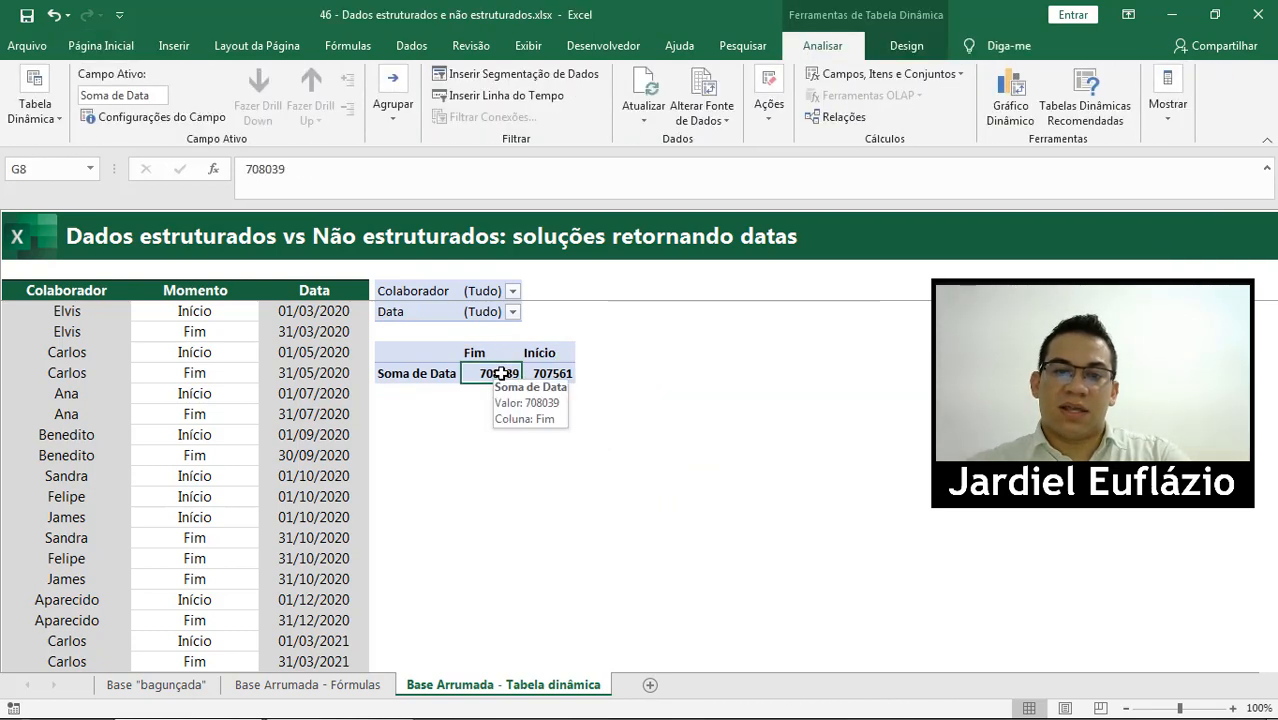
right_click(502, 375)
left_click(598, 600)
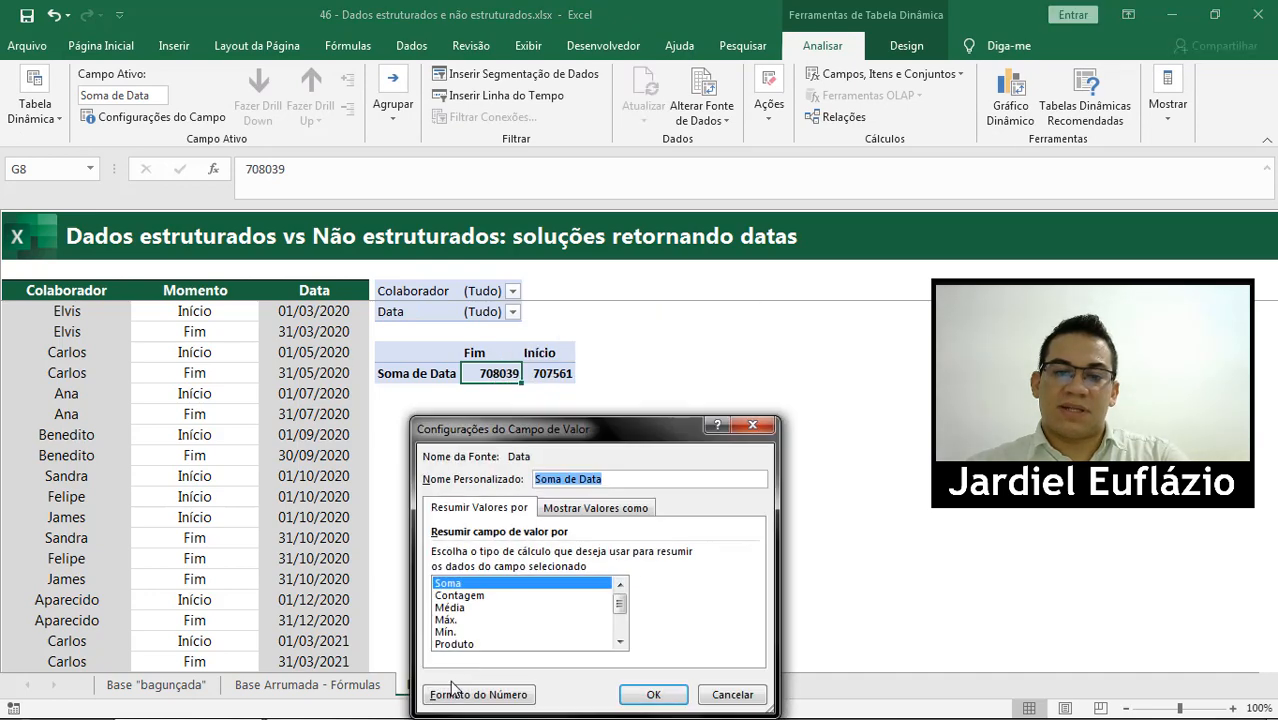
left_click(478, 694)
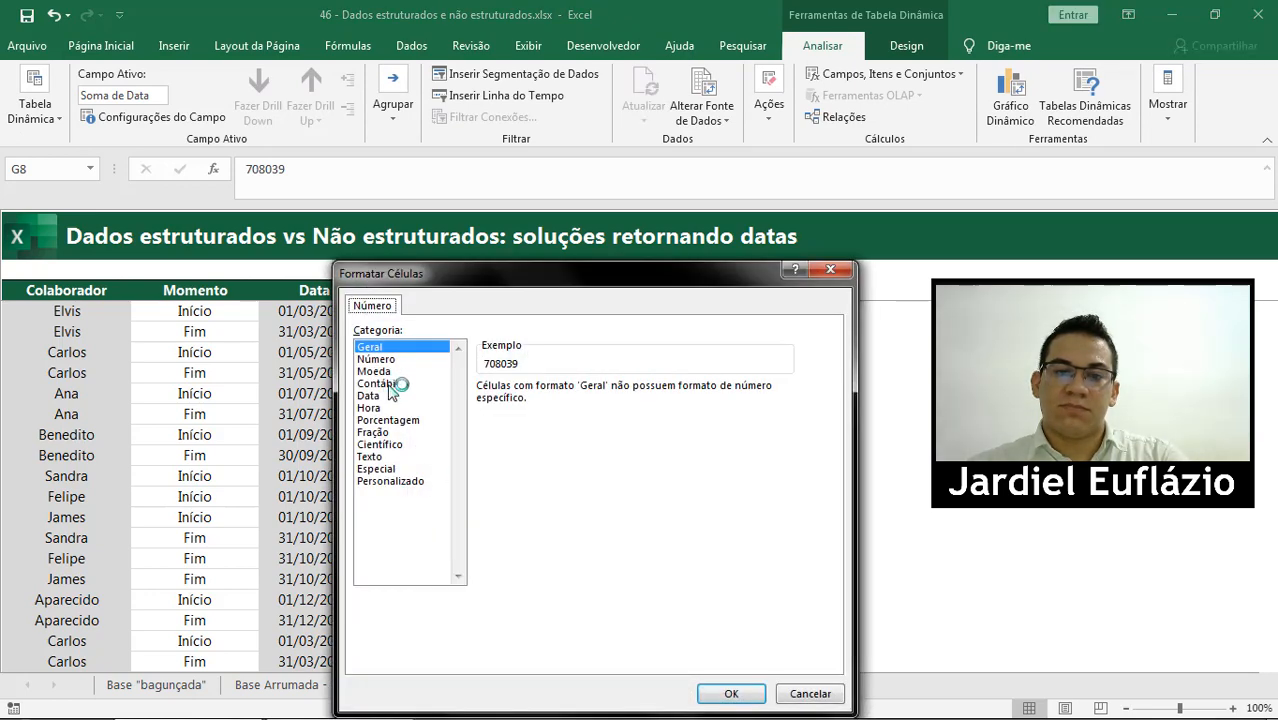
left_click(390, 396)
left_click(731, 693)
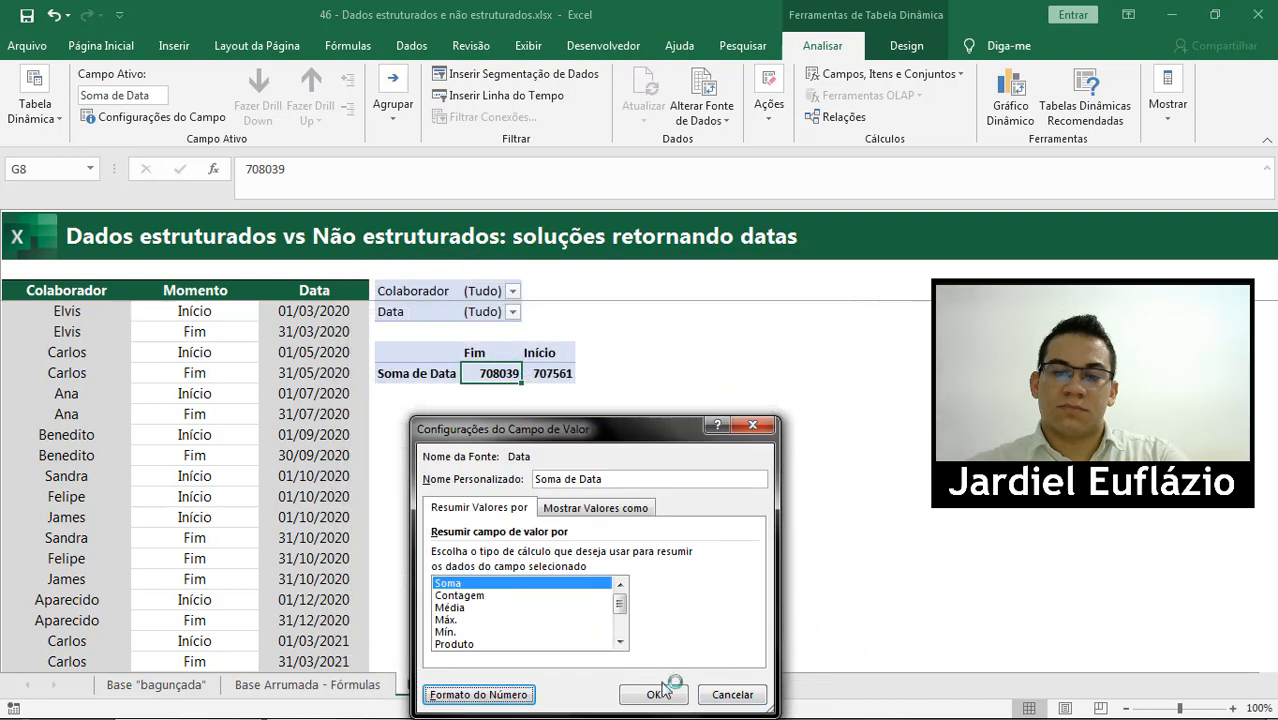
left_click(665, 692)
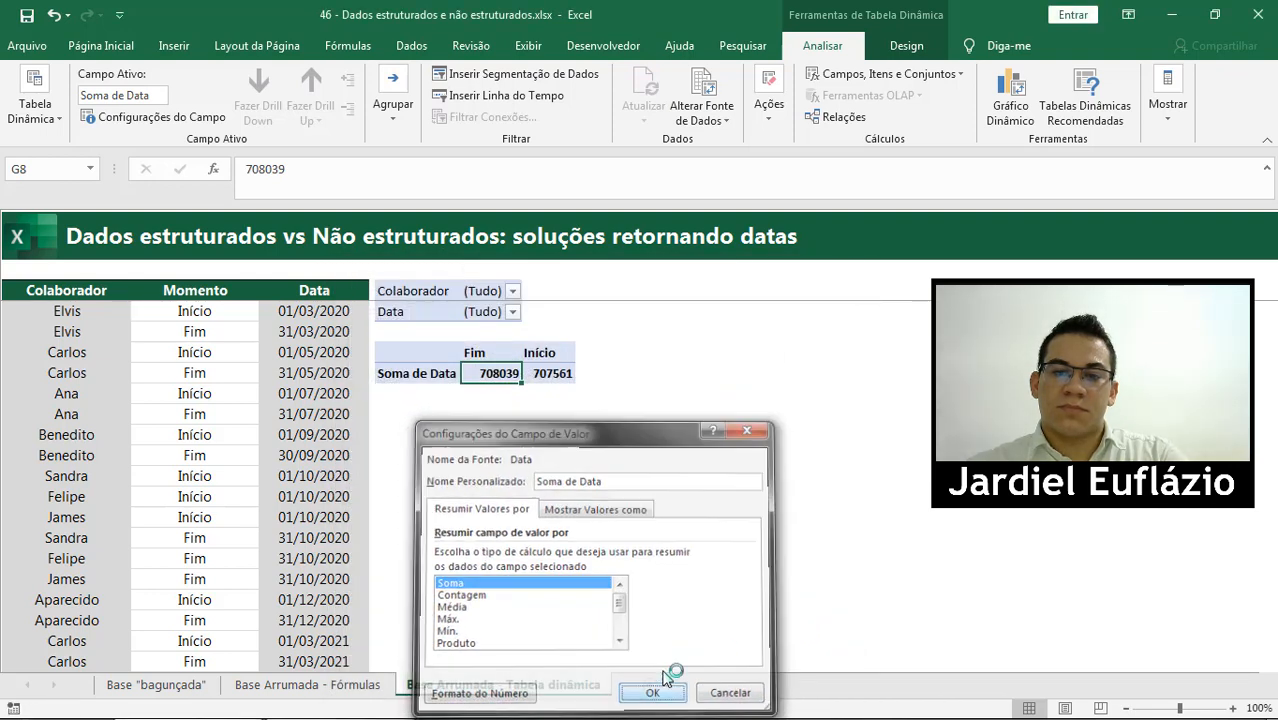
- Filter the pivot table to the collaborator named in the first source row and to the year 2021
left_click(522, 291)
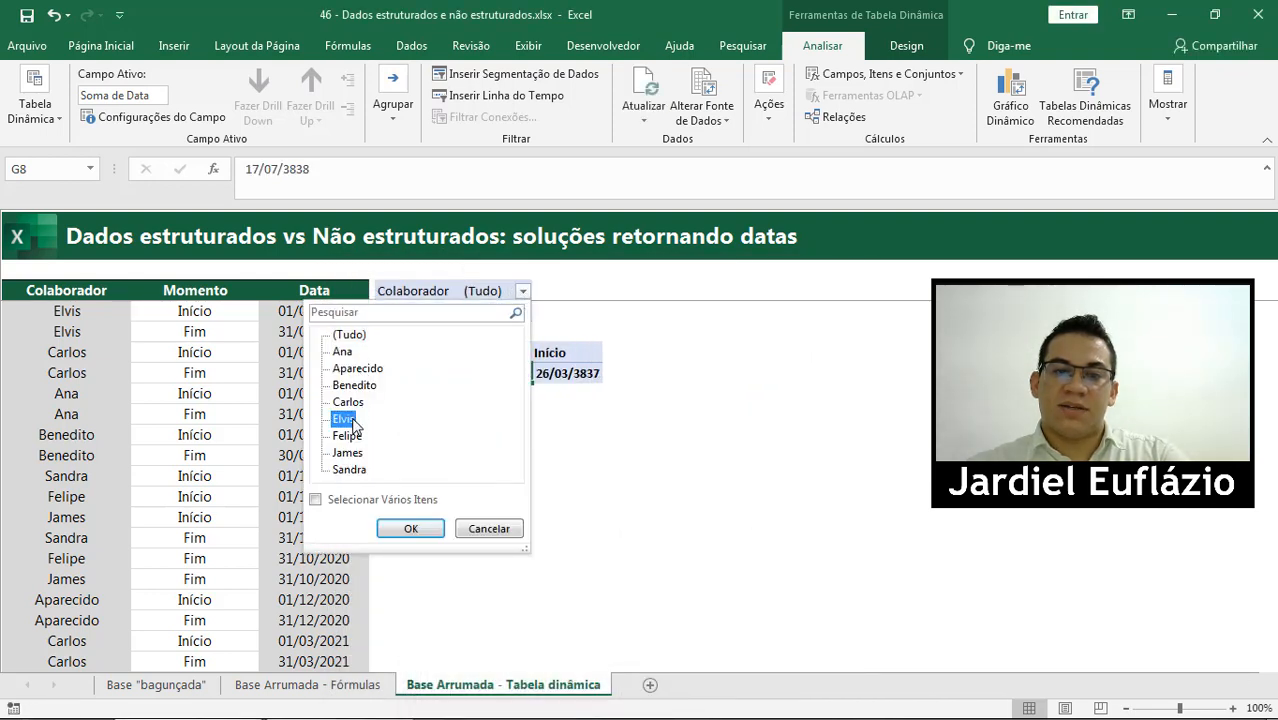
left_click(436, 531)
left_click(522, 311)
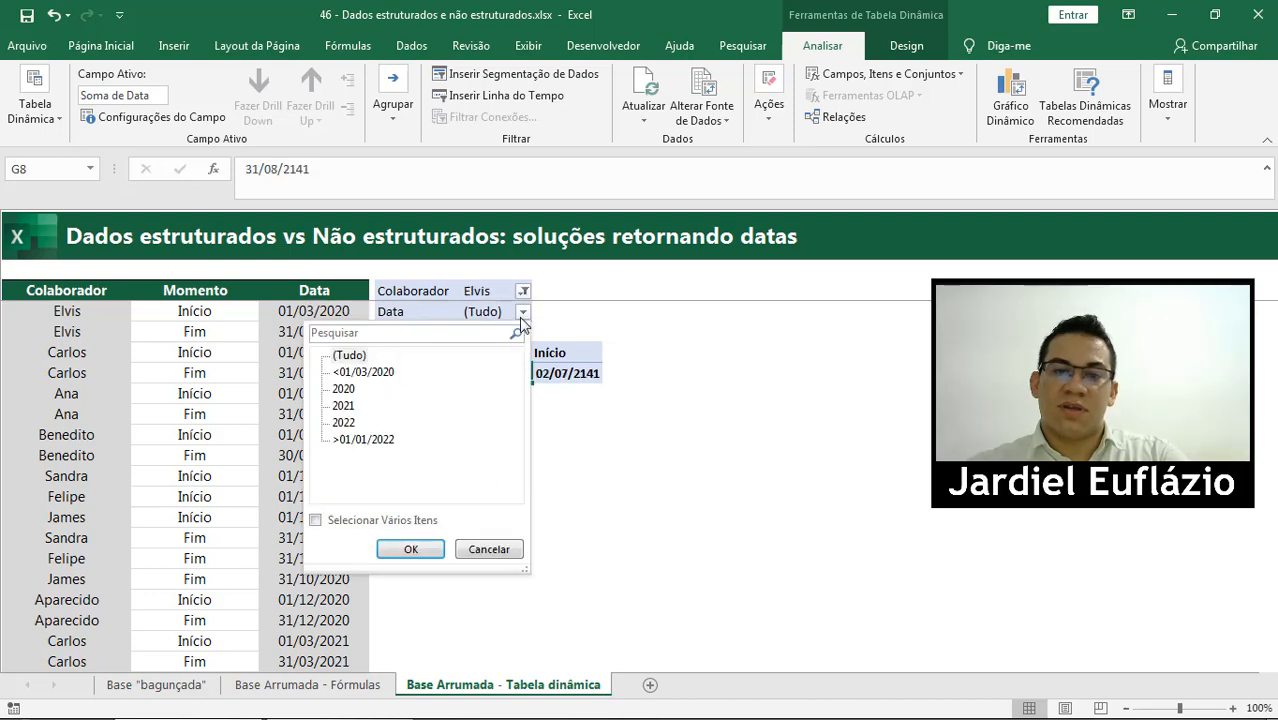
left_click(343, 405)
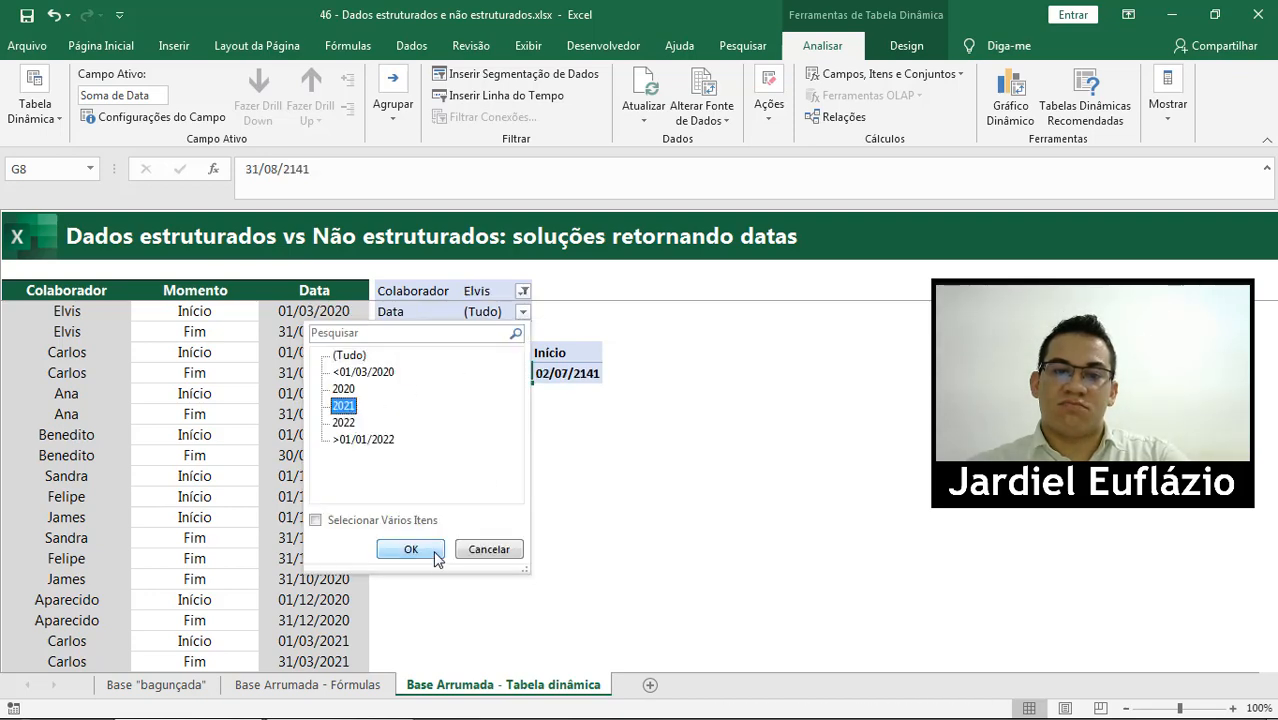
left_click(410, 549)
left_click(615, 451)
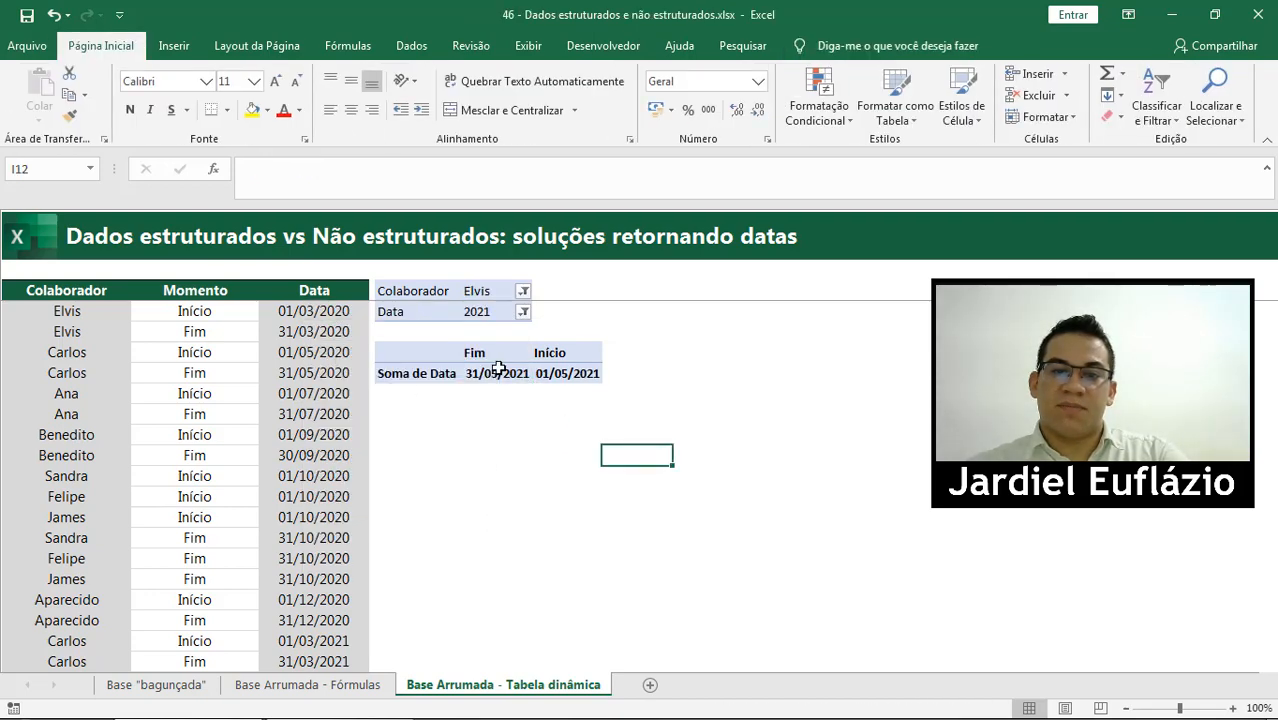
- Reorder the pivot table's columns so that Início comes before Fim
left_click(505, 354)
left_click(566, 355)
left_click_drag(555, 363, 585, 355)
left_click(630, 434)
- Compare the pivot table's Início and Fim dates with the formula results on the Base Arrumada - Fórmulas sheet
left_click(463, 373)
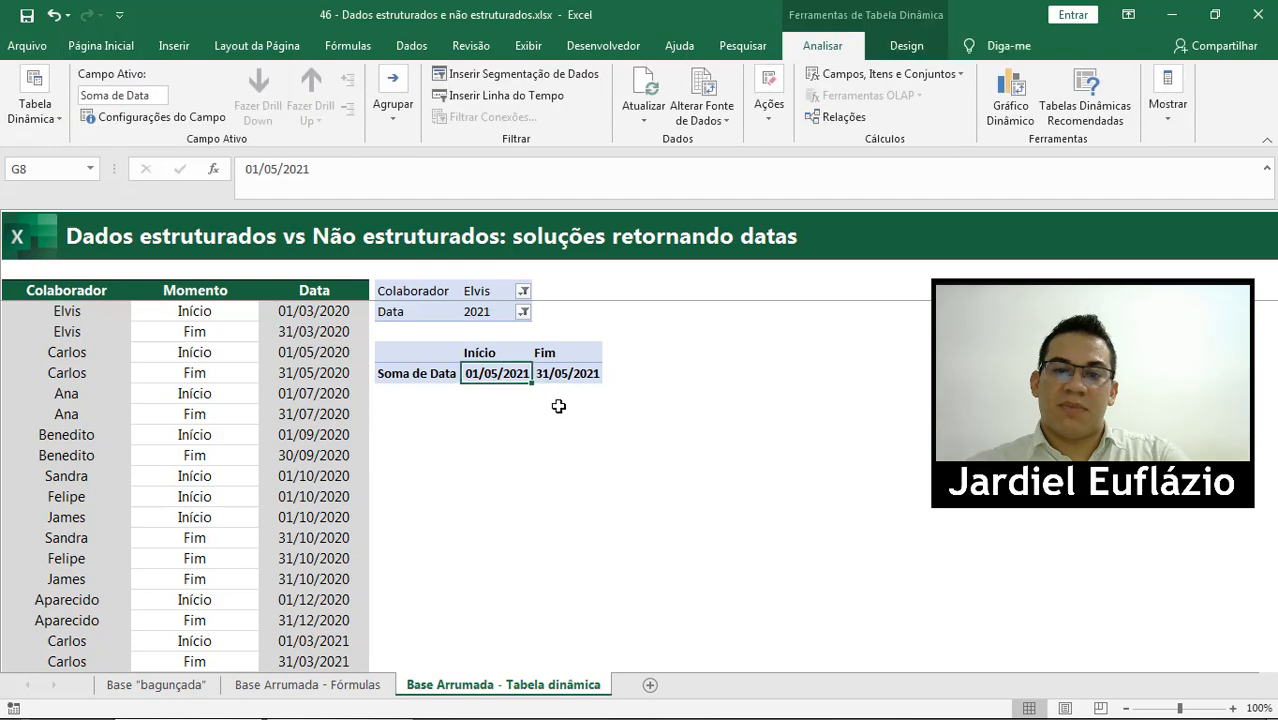
left_click(553, 373)
left_click(307, 684)
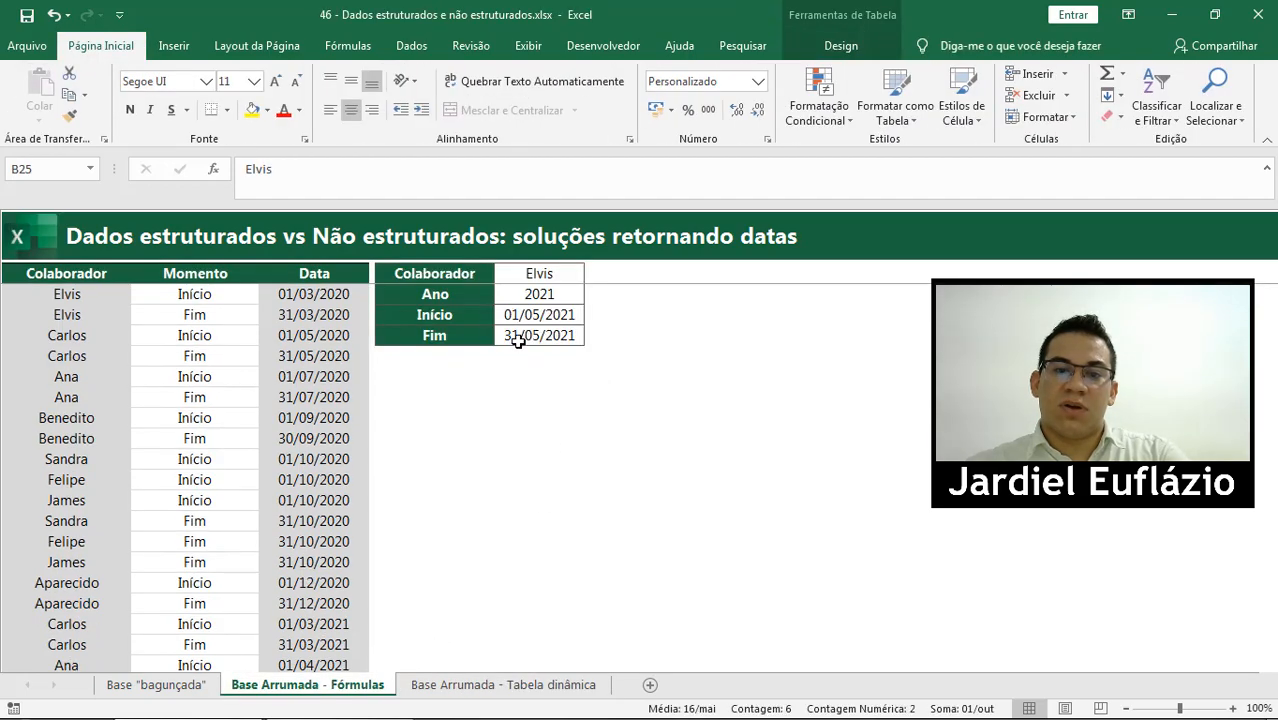
left_click_drag(528, 318, 537, 332)
left_click(503, 684)
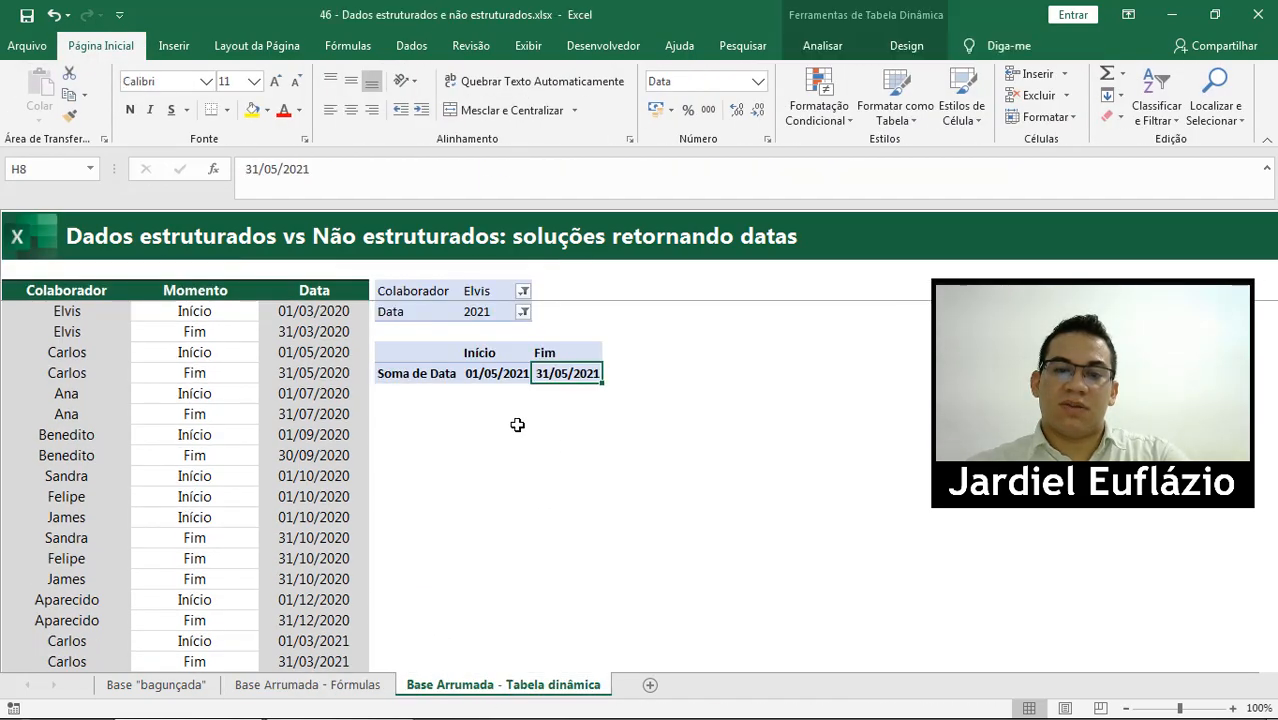
- Rename the pivot table's Soma de Data value field as Datas
left_click(440, 376)
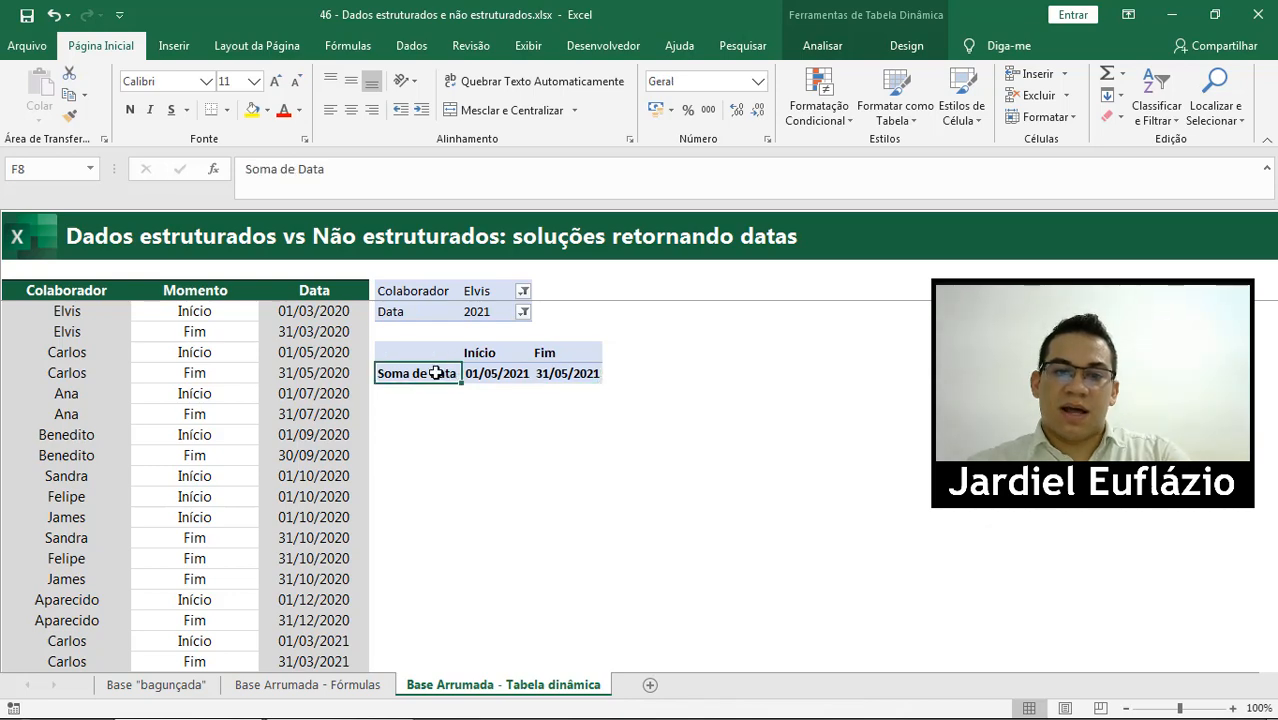
double_click(438, 374)
type("Datas")
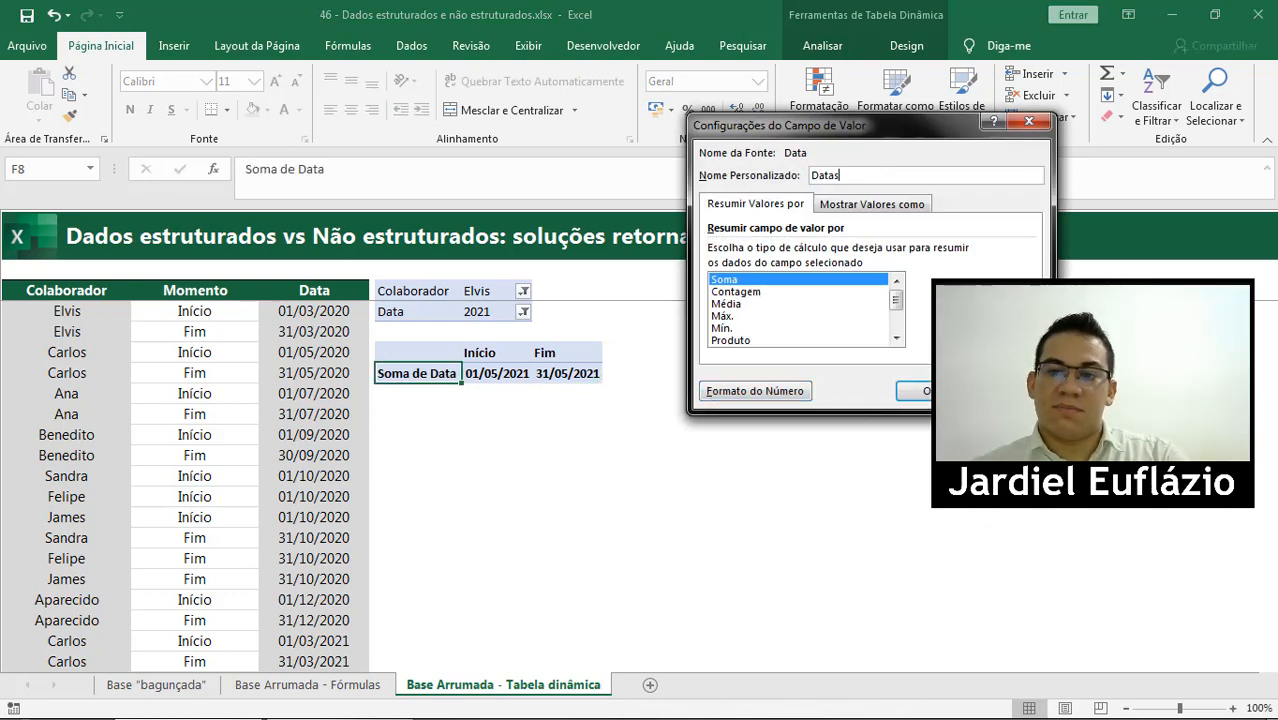
left_click(928, 392)
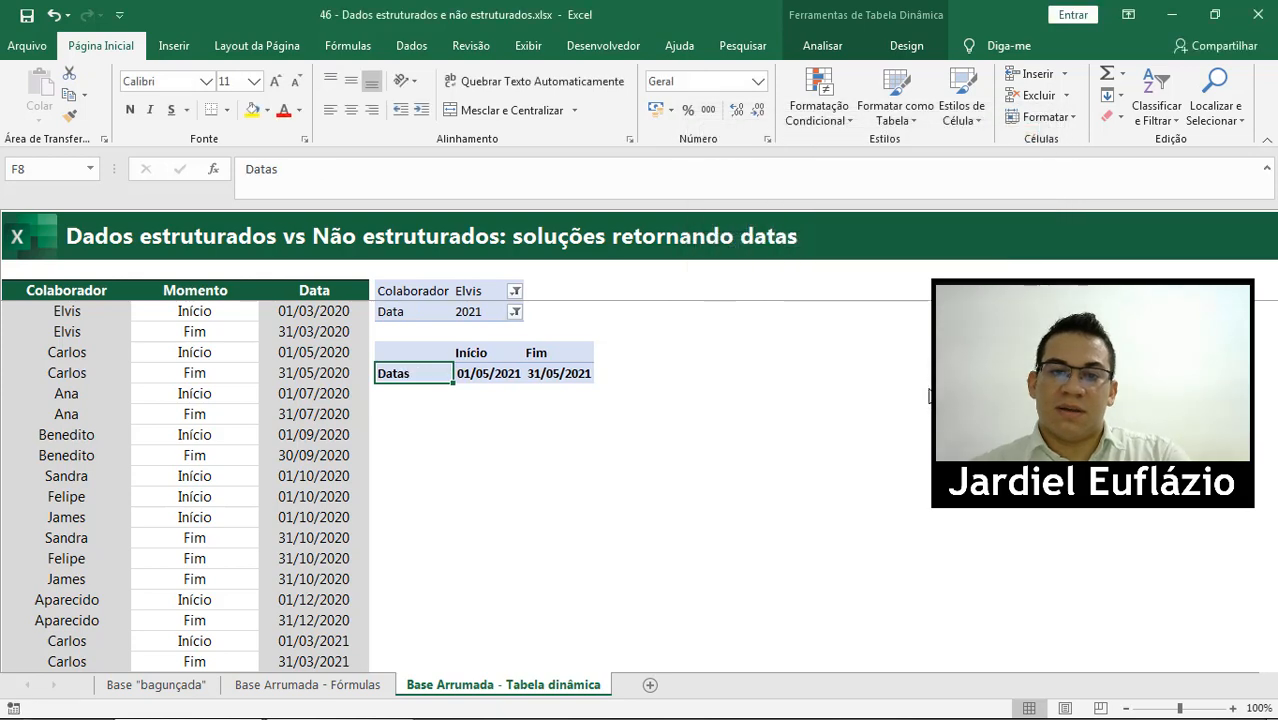
left_click(526, 416)
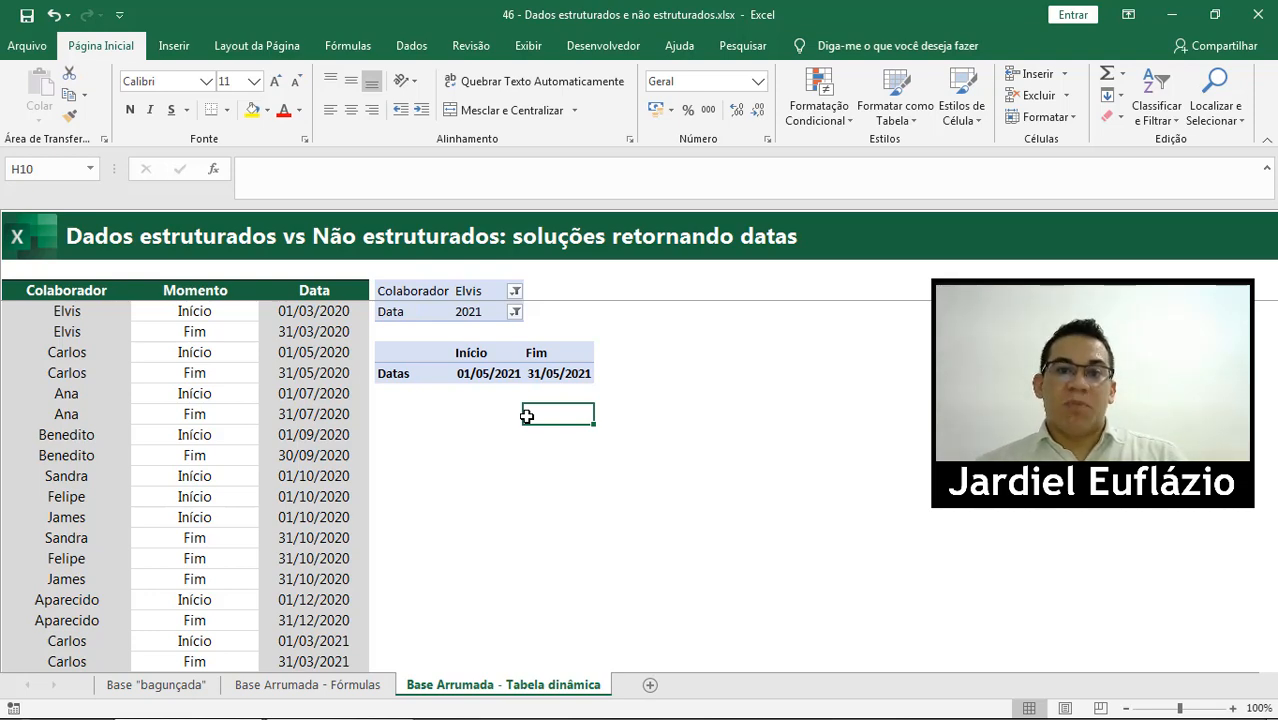
- Examine the full formula in cell C7 of the Base "bagunçada" sheet by enlarging the formula bar
key("ctrl+Page_Up")
key("ctrl+Page_Up")
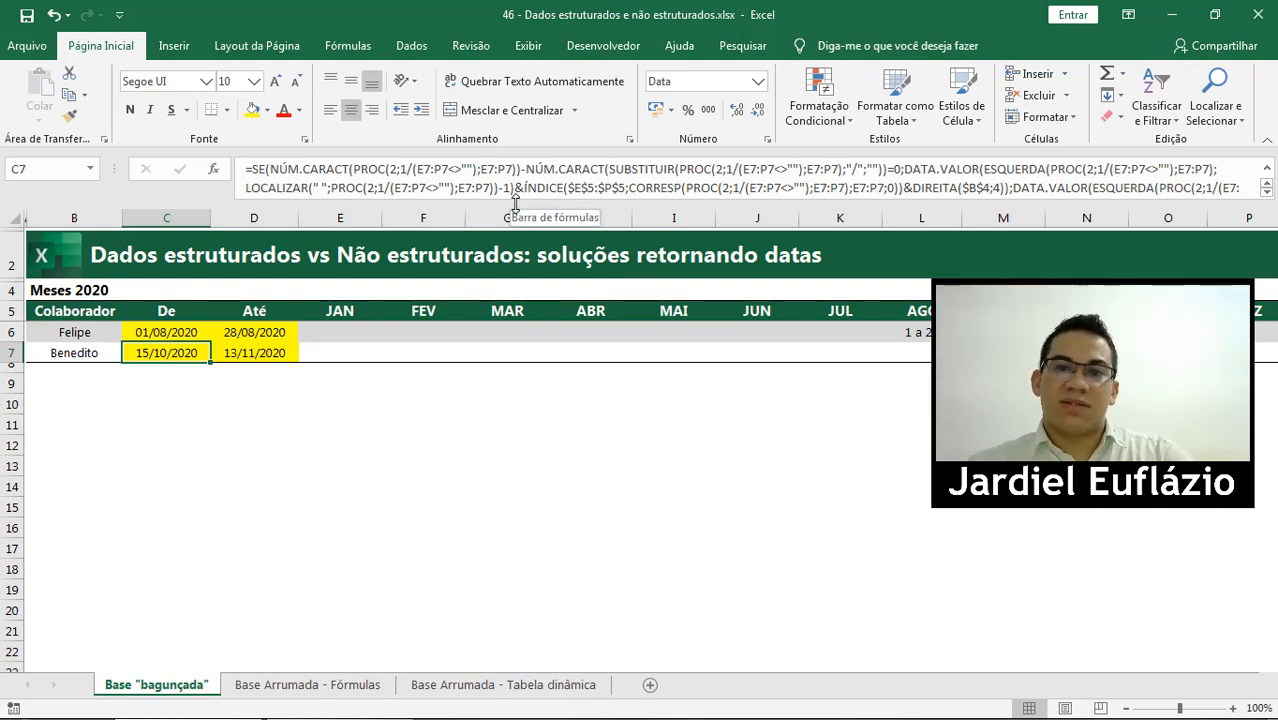
left_click_drag(513, 208, 502, 269)
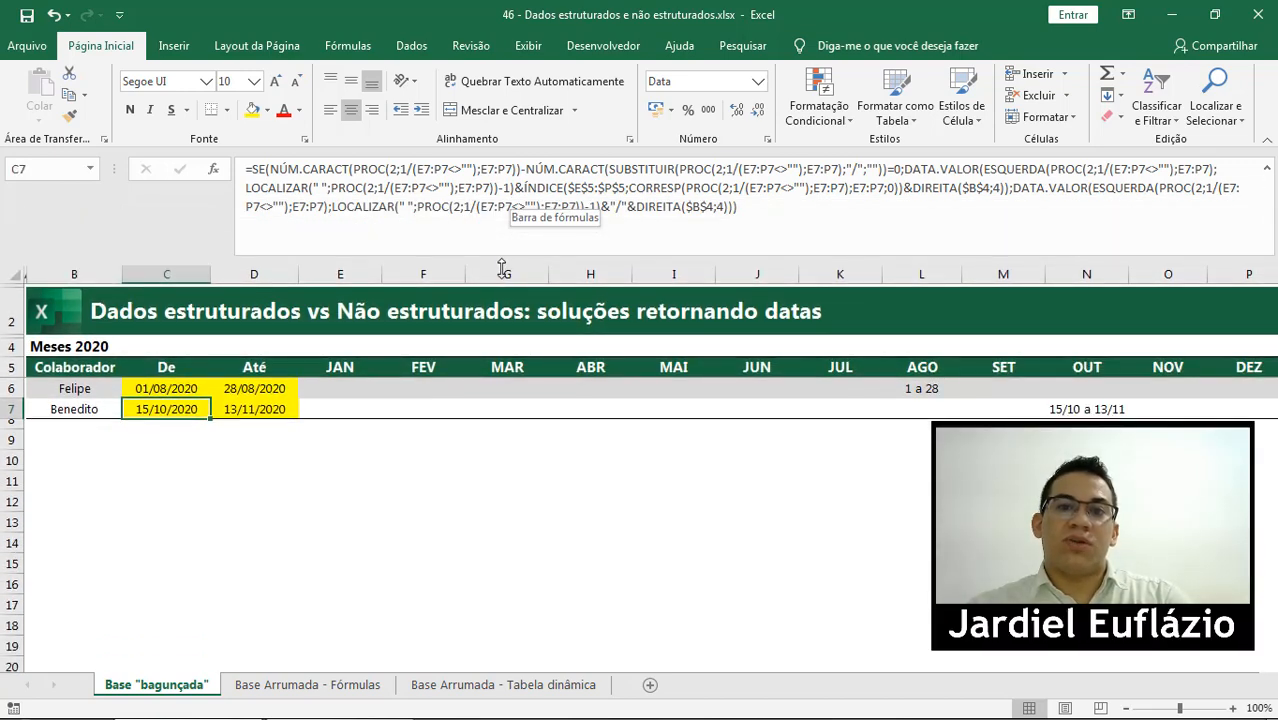